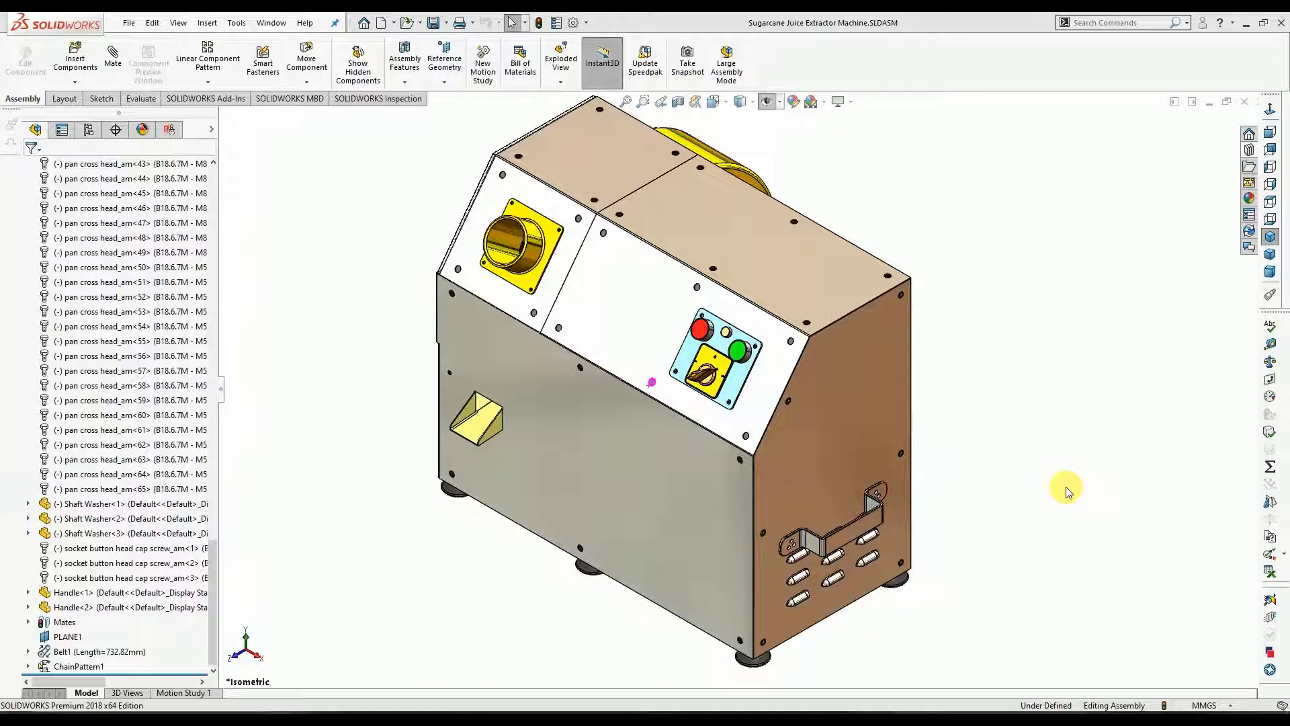
# Hide the Right Side Cover, the Rear Cover, the Control Panel and the Machine Case to expose the machine's internals.
pyautogui.keyDown('shift'); pyautogui.click(247, 642); pyautogui.keyUp('shift')
pyautogui.keyDown('shift'); pyautogui.click(247, 643); pyautogui.keyUp('shift')
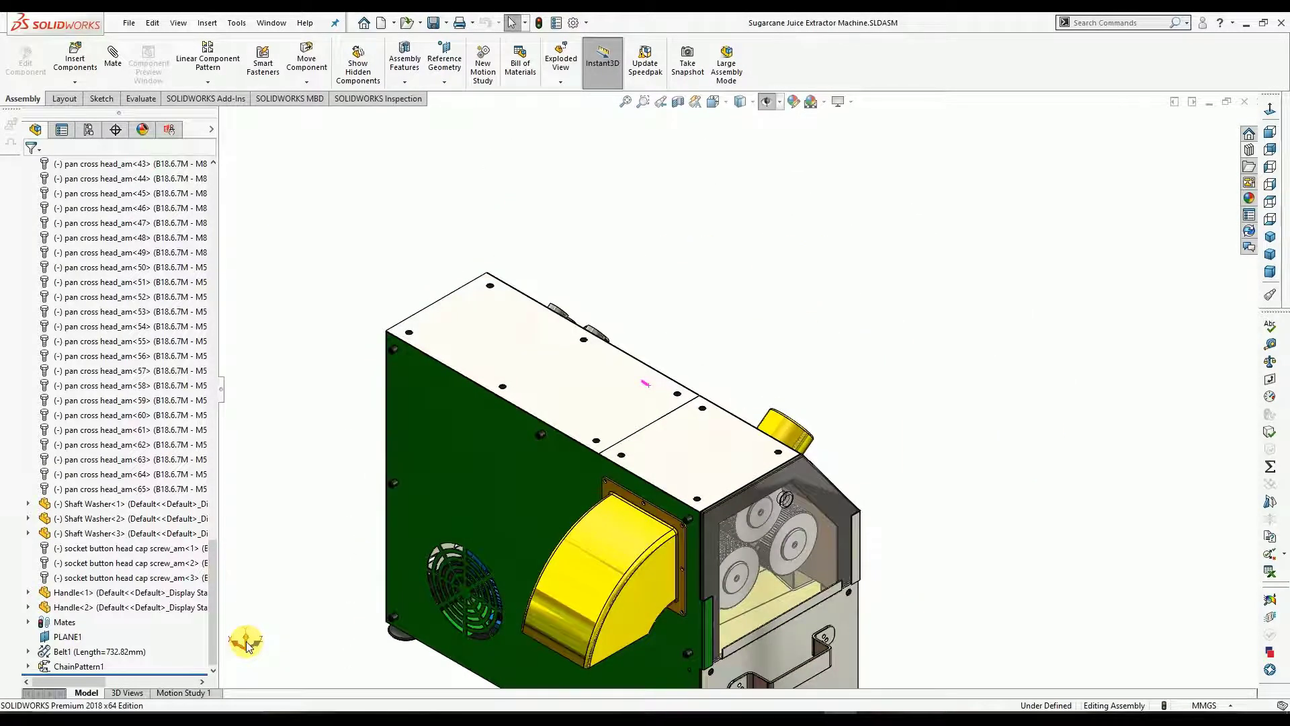
pyautogui.keyDown('shift'); pyautogui.click(247, 643); pyautogui.keyUp('shift')
pyautogui.keyDown('shift'); pyautogui.click(246, 642); pyautogui.keyUp('shift')
pyautogui.hotkey('ctrl', '7')
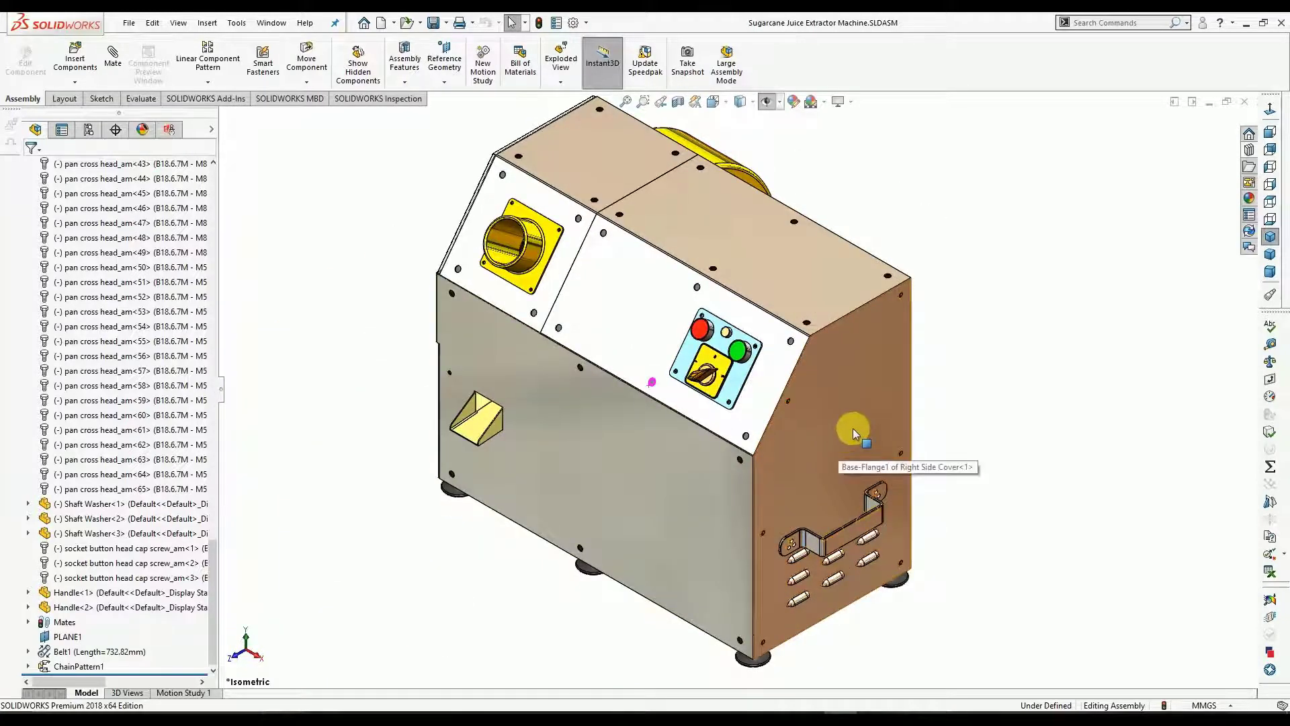
pyautogui.press('Tab')
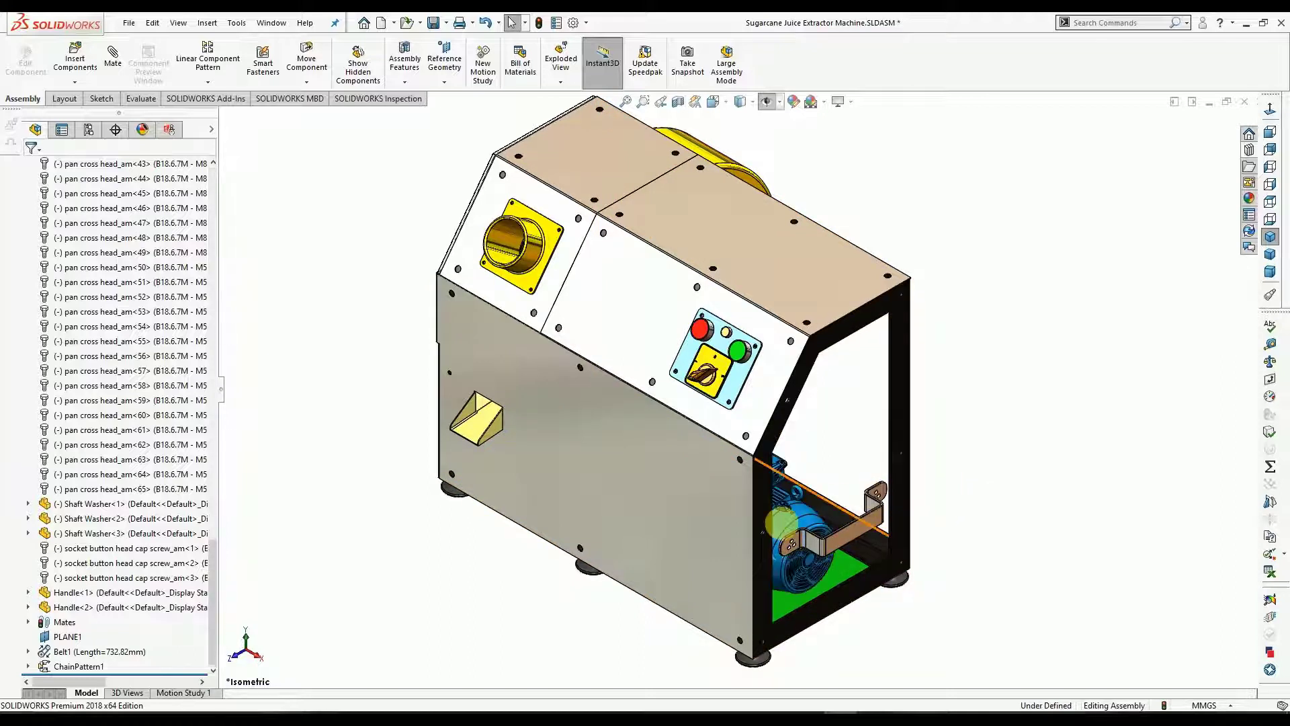
pyautogui.click(664, 522)
pyautogui.press('Tab')
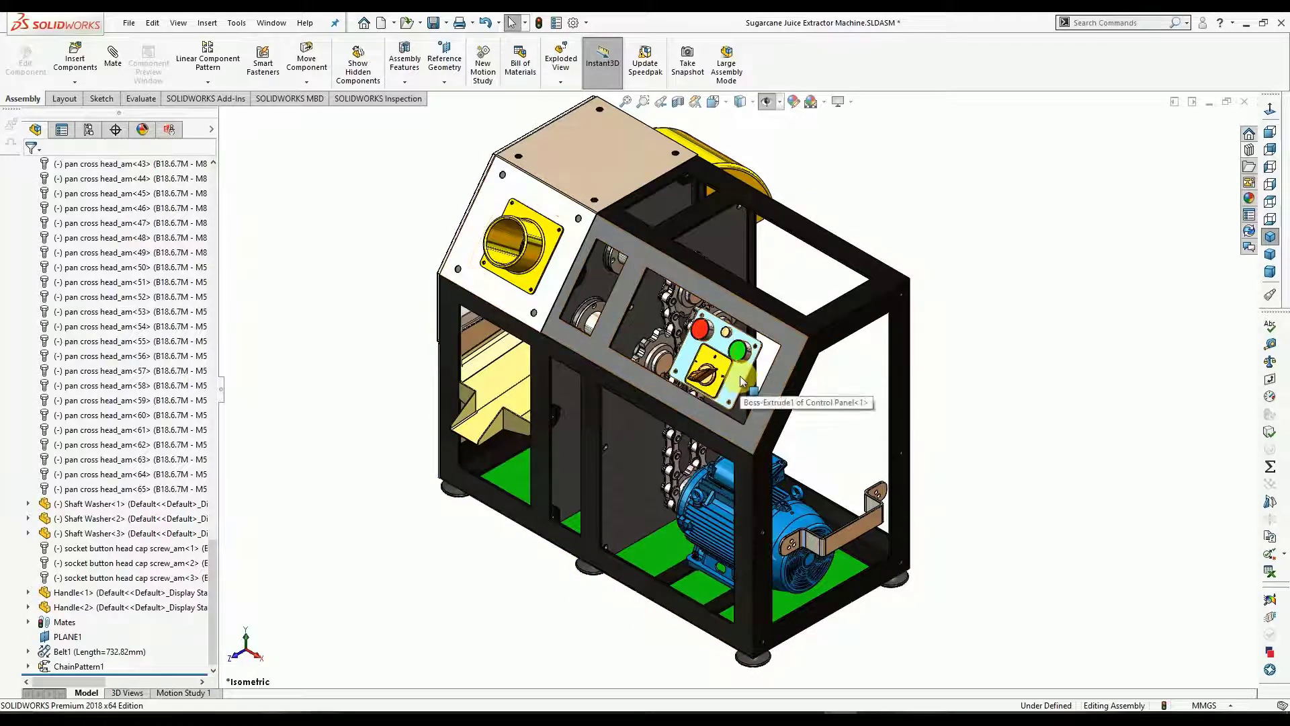
pyautogui.press('Tab')
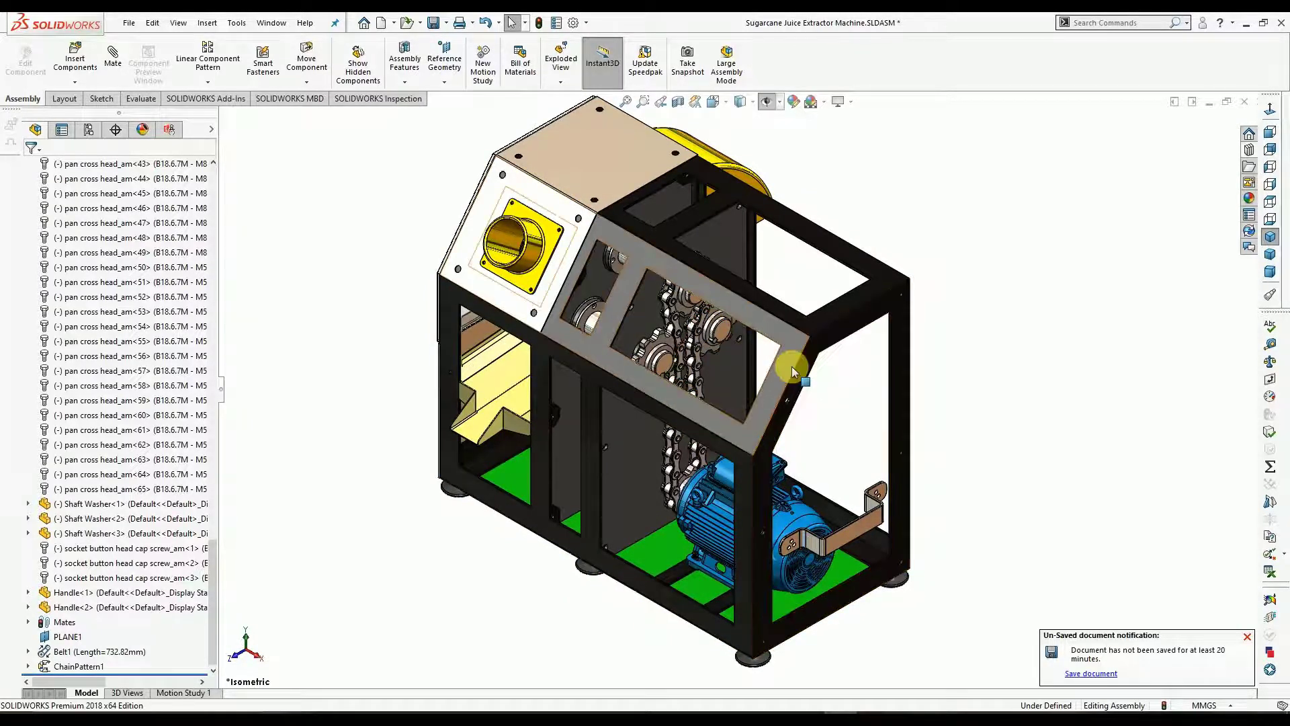
pyautogui.press('Tab')
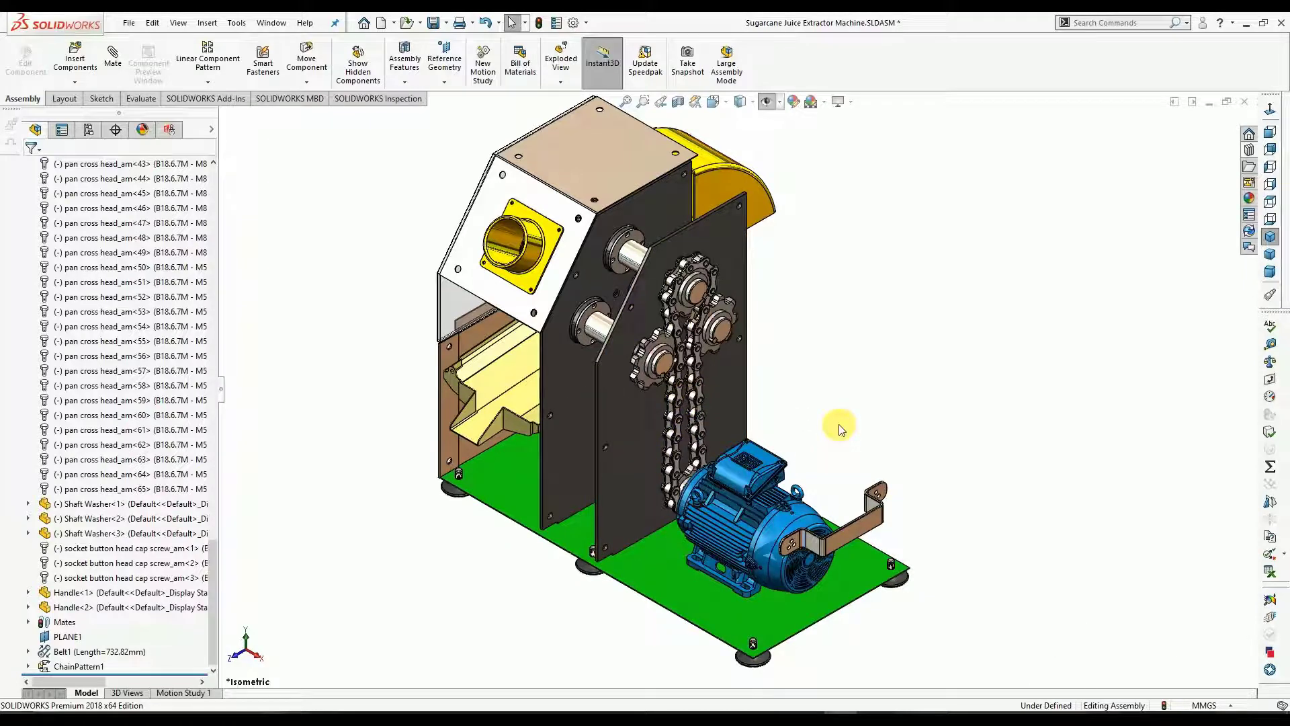
# Examine the extracting rollers, feed channel, juice conveyor plate and roller shafts from the side and the front.
pyautogui.moveTo(840, 428); pyautogui.dragTo(814, 422, button='middle')
pyautogui.moveTo(631, 517); pyautogui.dragTo(711, 575, button='middle')
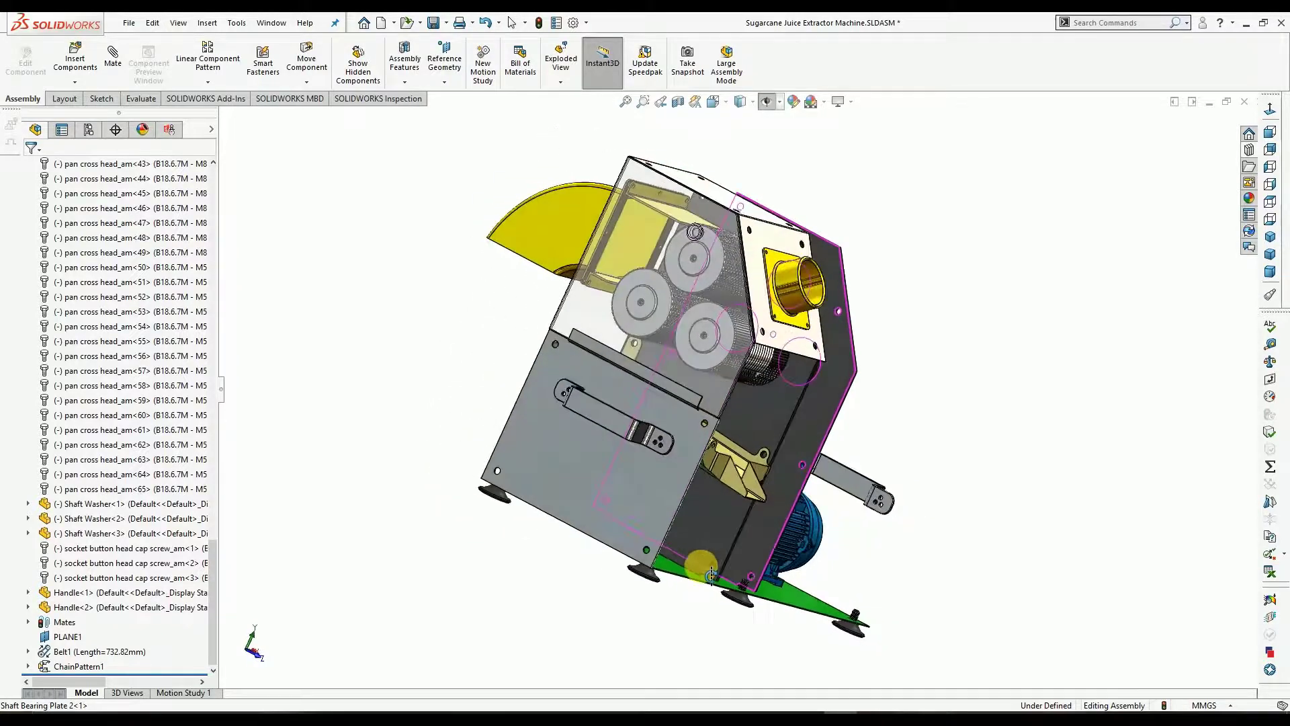
pyautogui.moveTo(573, 478); pyautogui.dragTo(584, 492, button='middle')
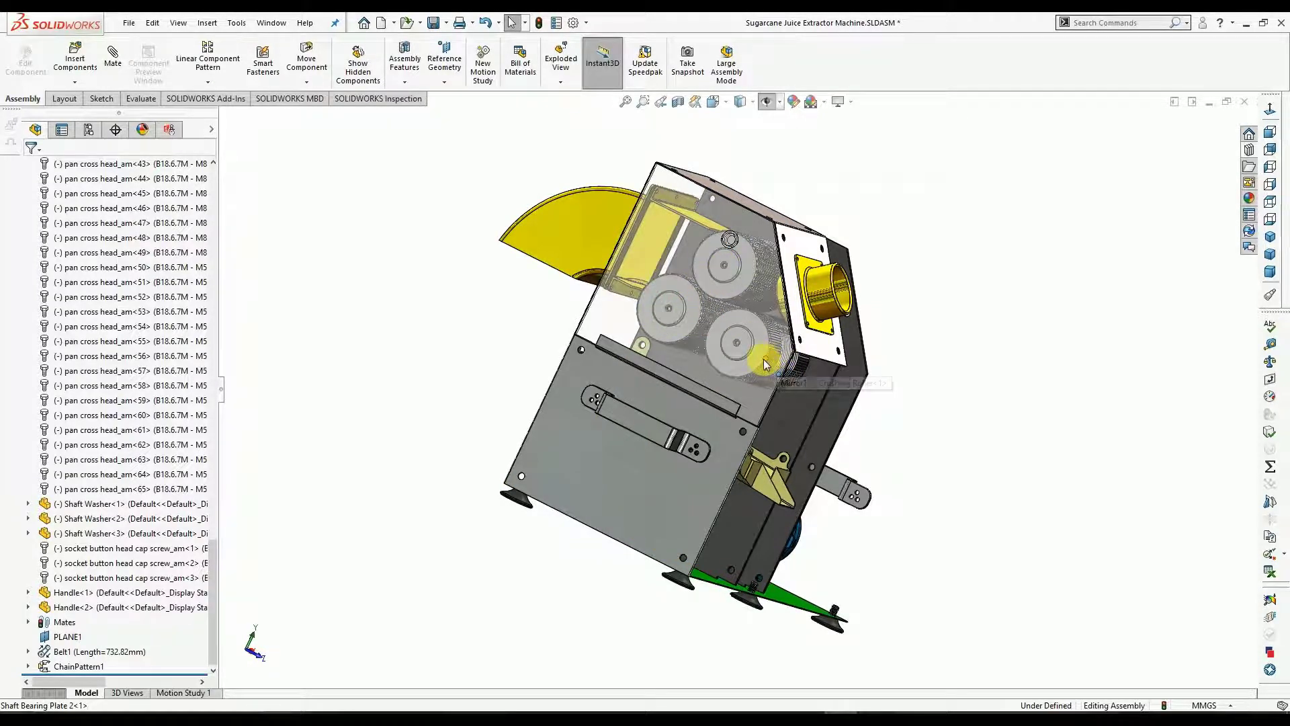
pyautogui.scroll(-2, 766, 357)
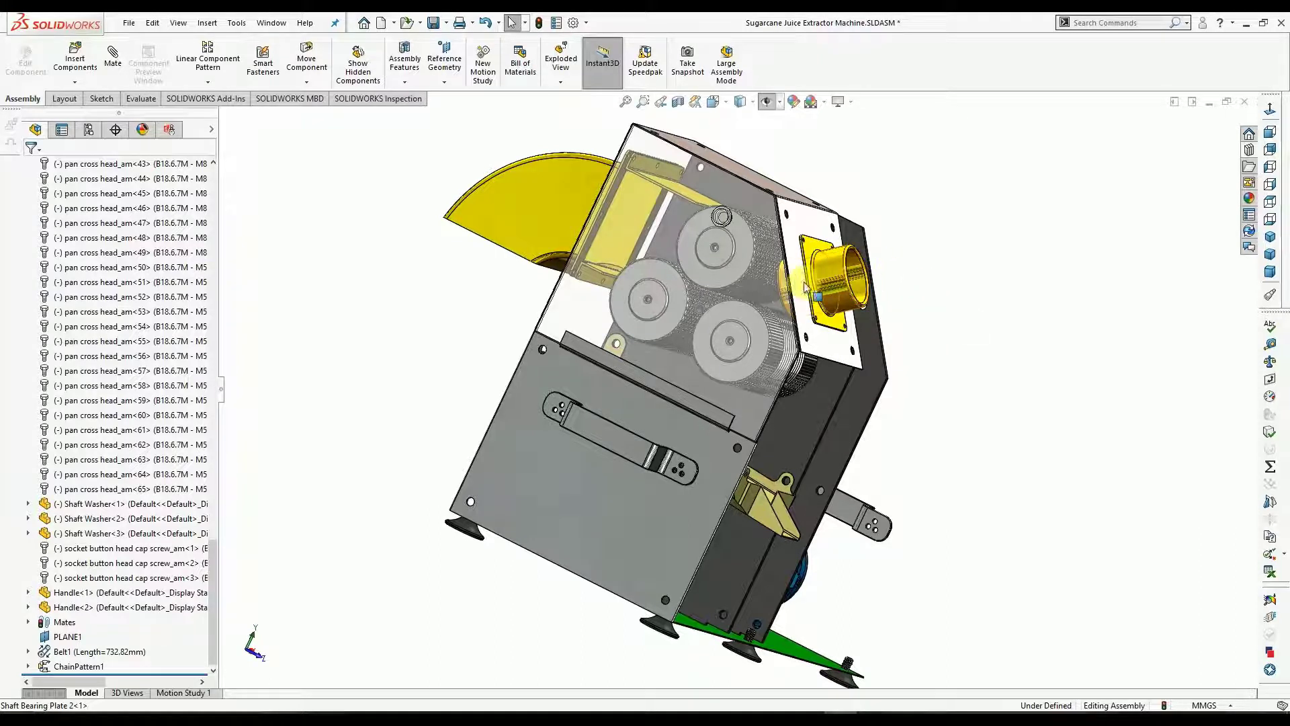
pyautogui.moveTo(756, 300); pyautogui.dragTo(799, 330, button='middle')
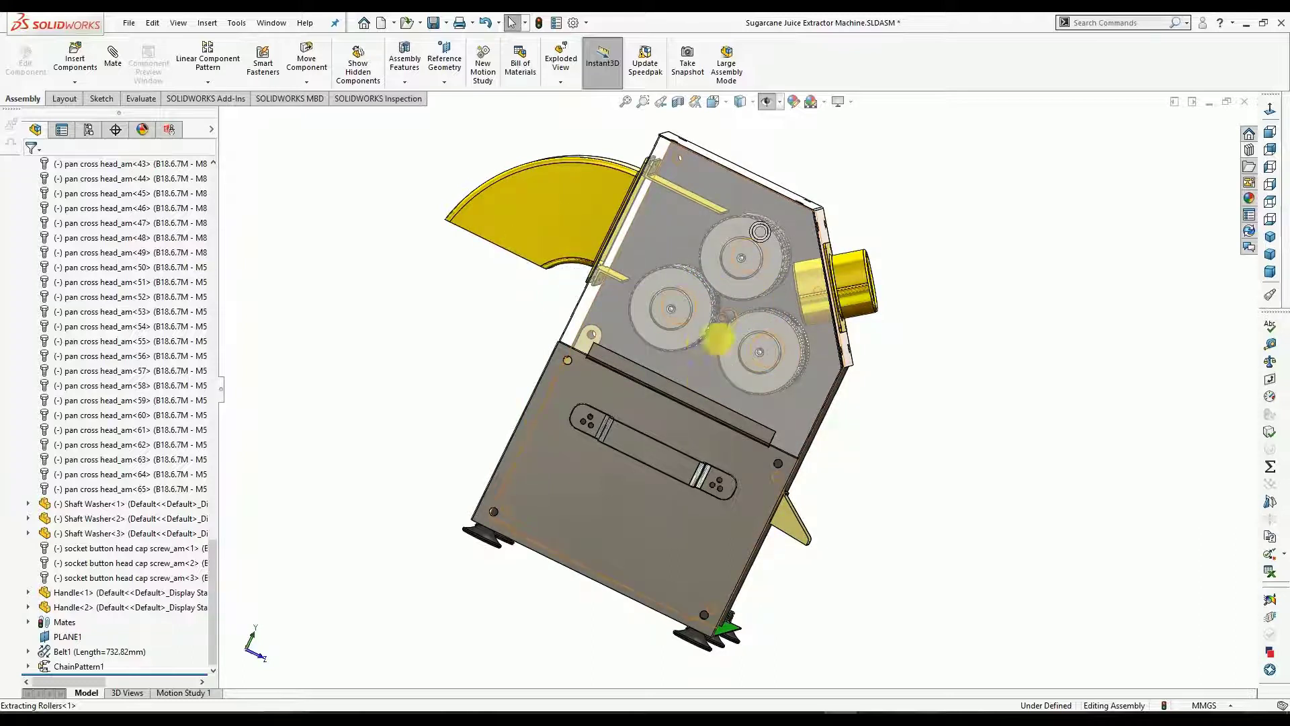
pyautogui.moveTo(753, 379); pyautogui.dragTo(656, 356, button='middle')
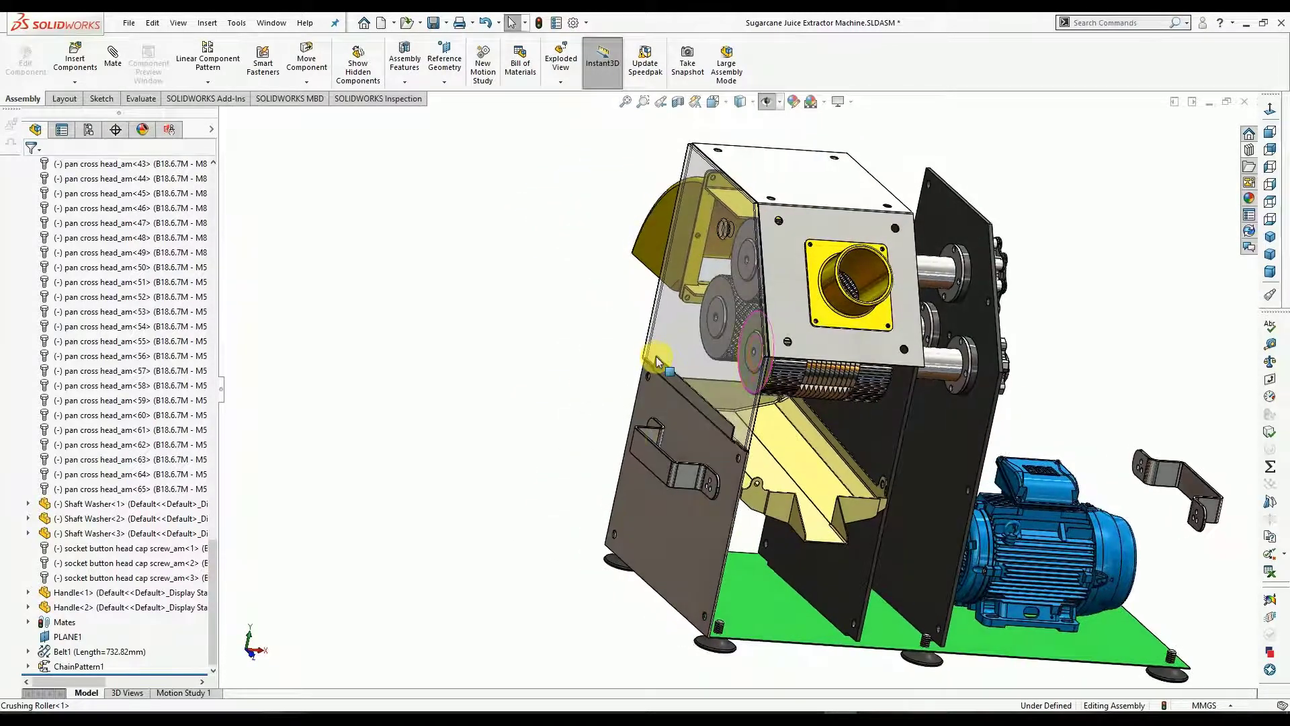
pyautogui.scroll(-3, 796, 469)
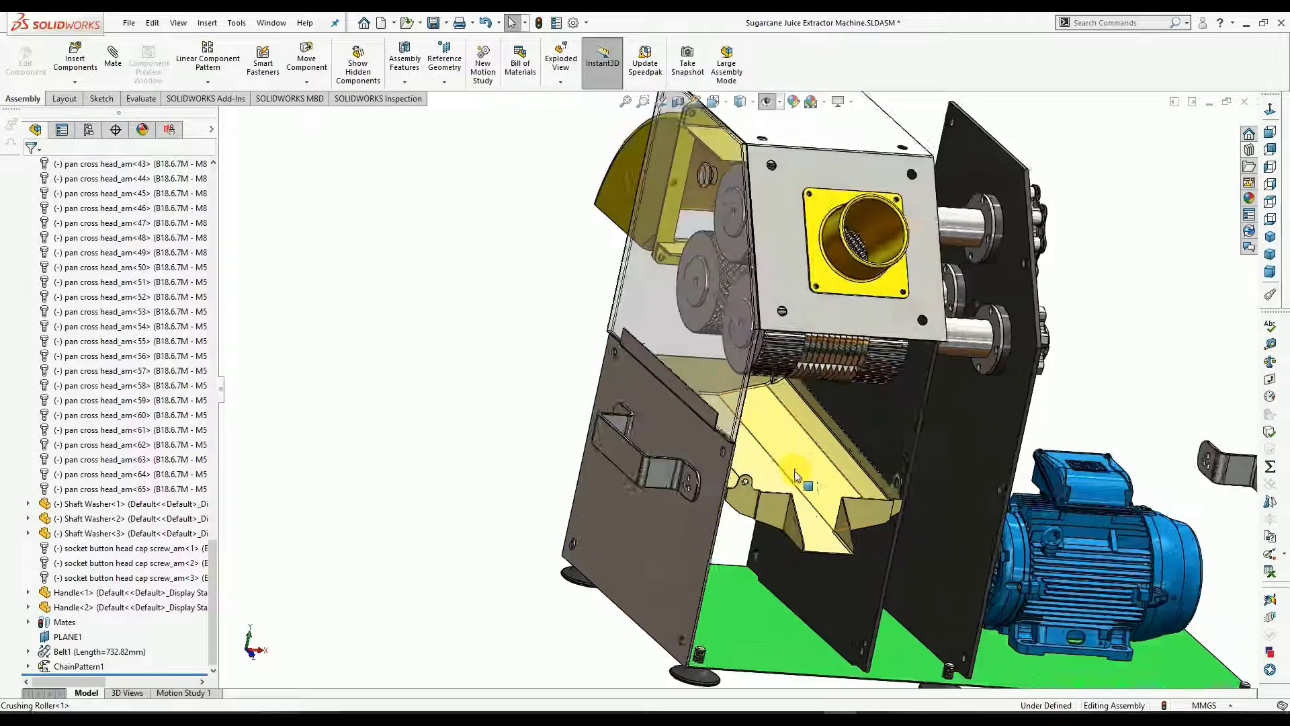
pyautogui.moveTo(804, 434); pyautogui.dragTo(795, 437, button='middle')
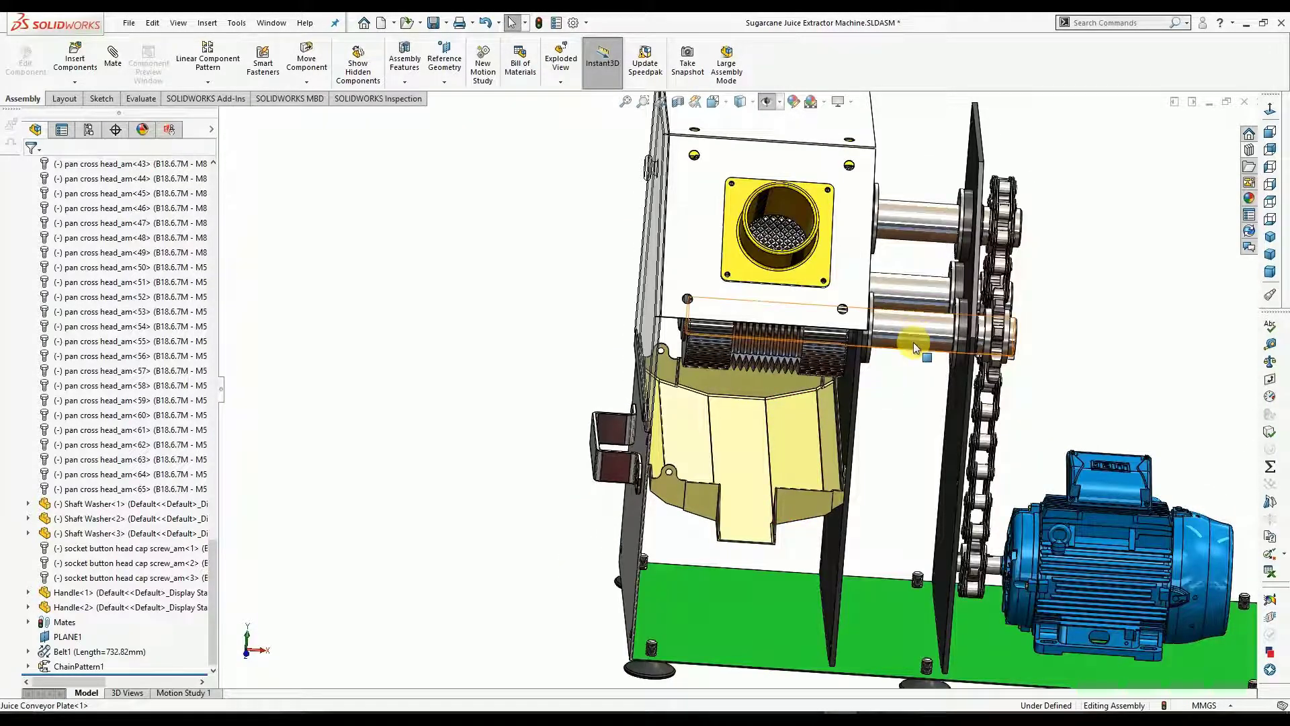
pyautogui.scroll(-2, 913, 341)
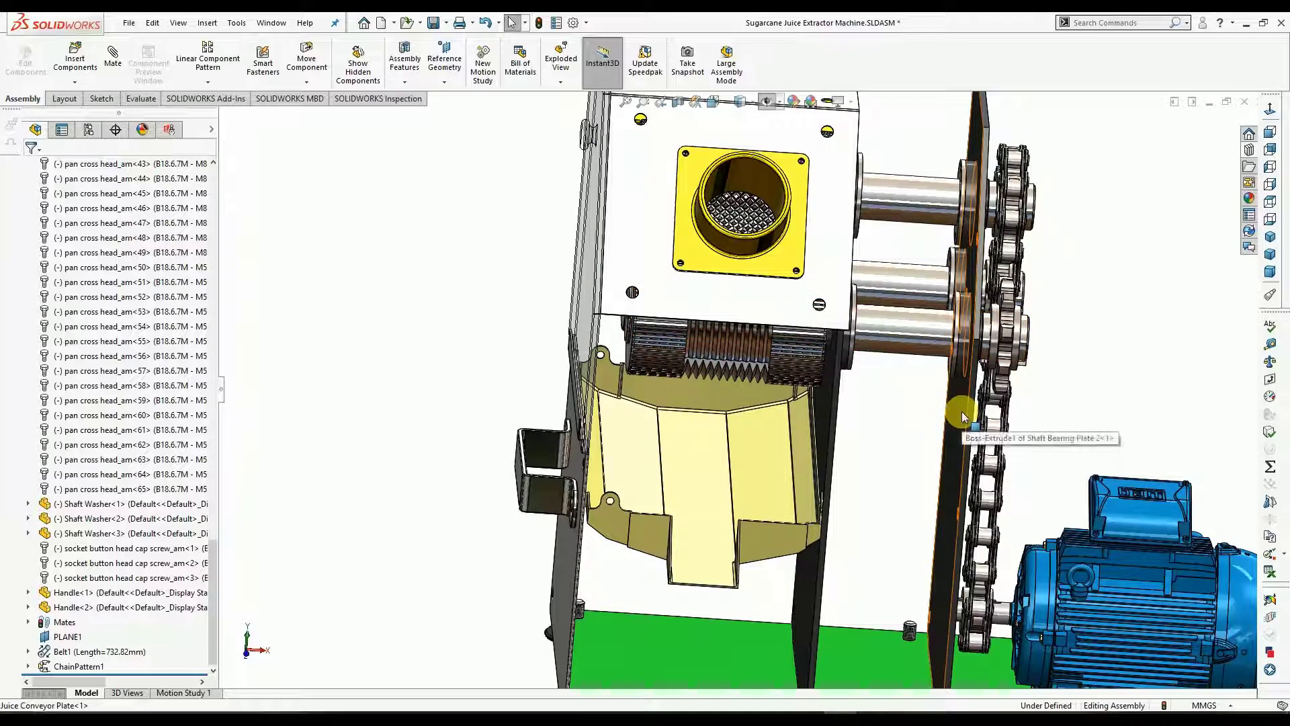
pyautogui.moveTo(896, 414); pyautogui.dragTo(858, 400, button='middle')
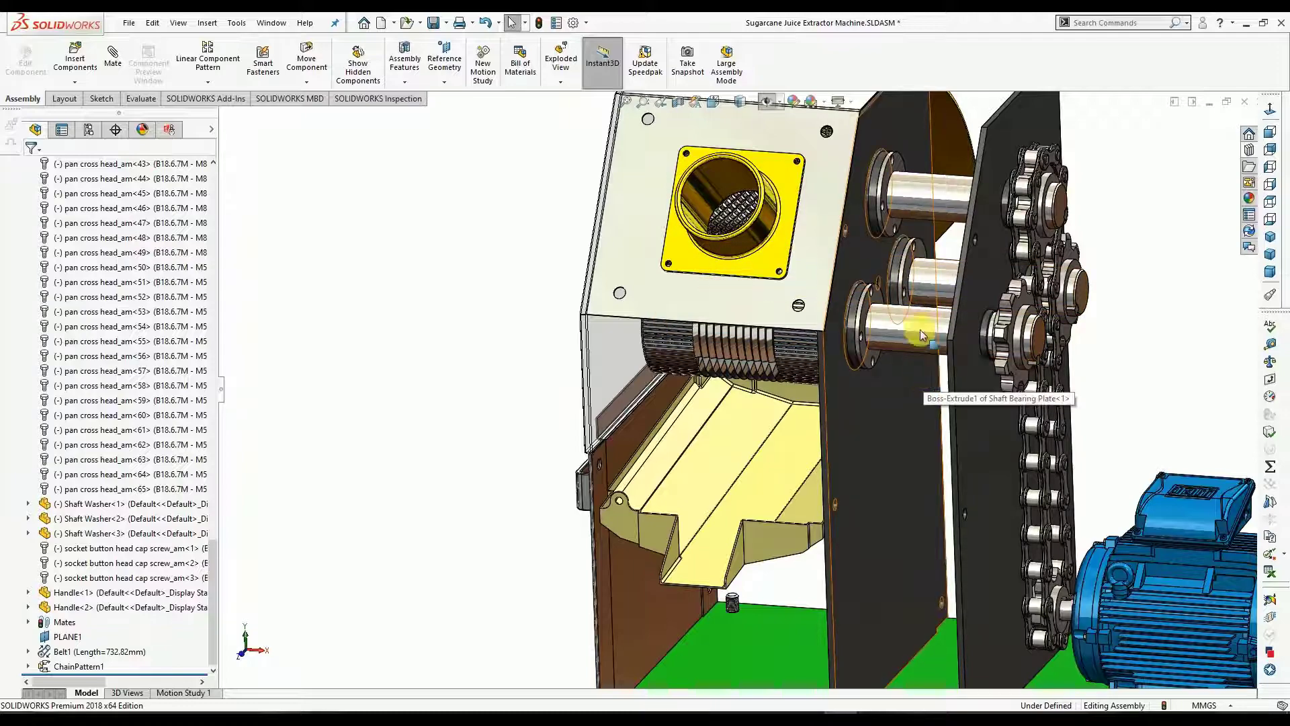
# Examine the chain drive from several angles, including the motor, the chain and the sprockets on the three roller shafts.
pyautogui.moveTo(993, 373); pyautogui.dragTo(917, 350, button='middle')
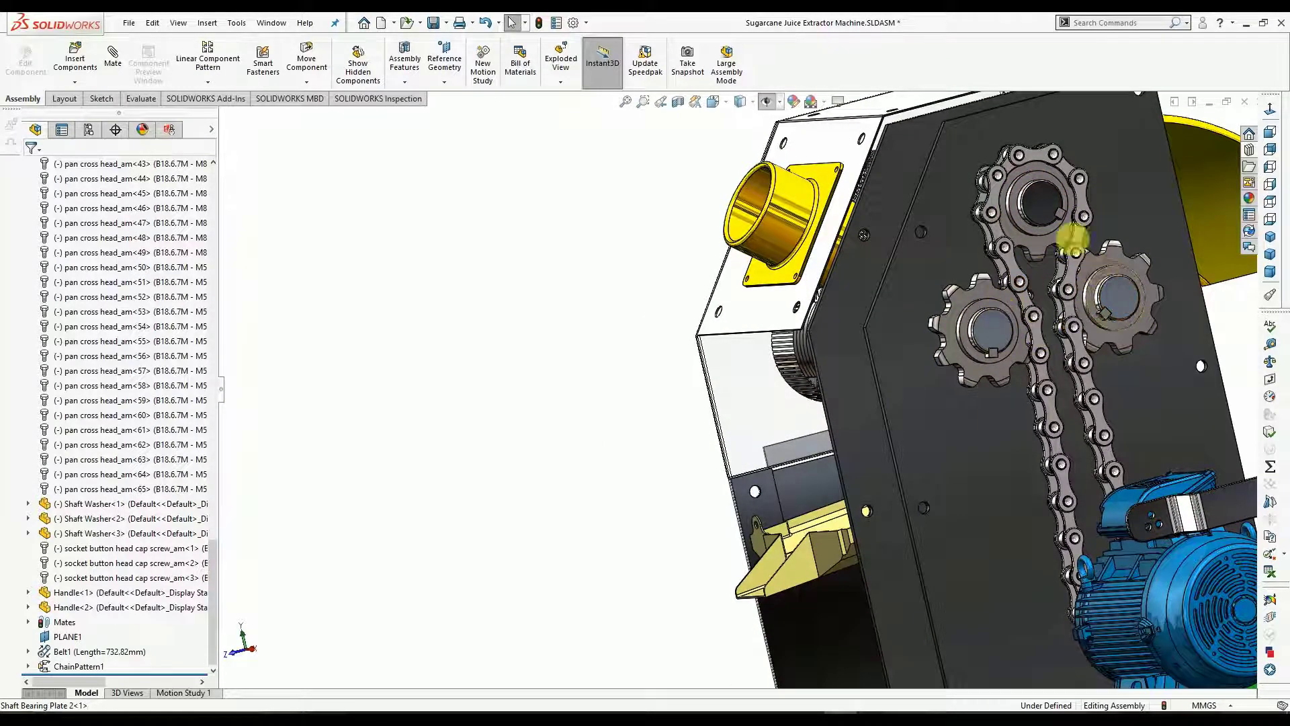
pyautogui.moveTo(1003, 438); pyautogui.dragTo(1062, 436, button='middle')
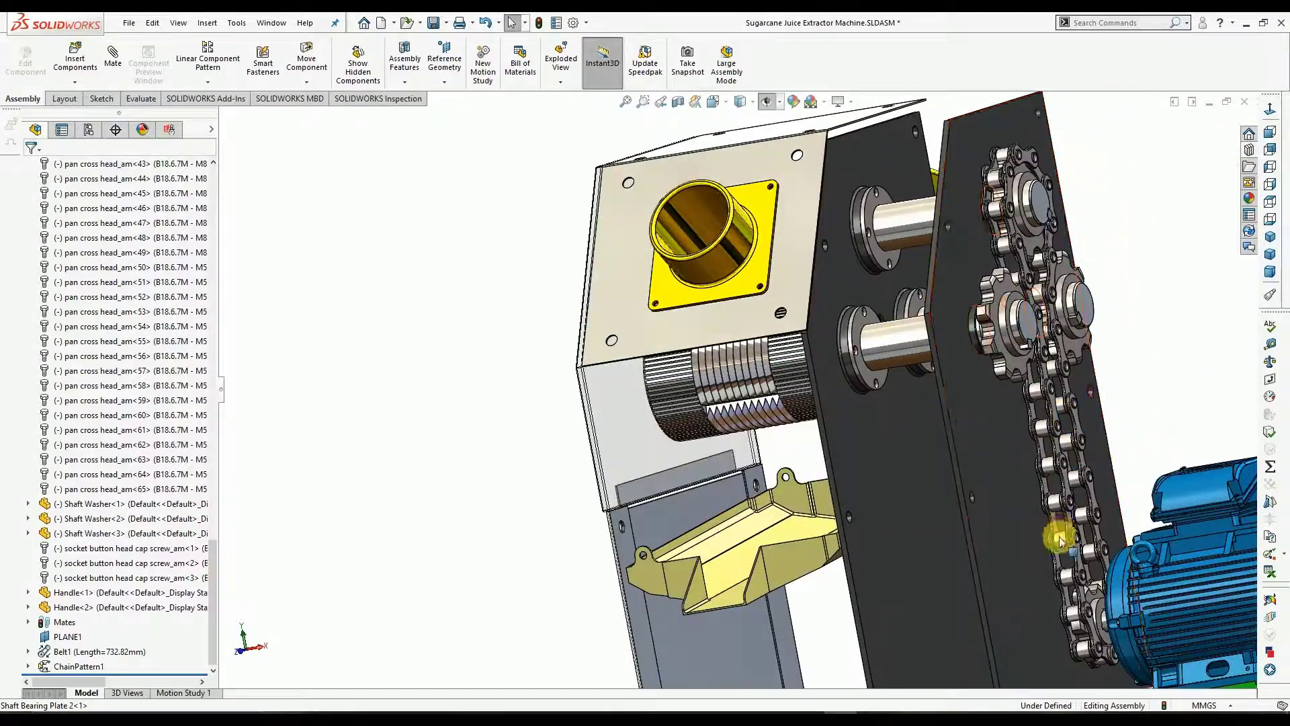
pyautogui.moveTo(1025, 560); pyautogui.dragTo(939, 560, button='middle')
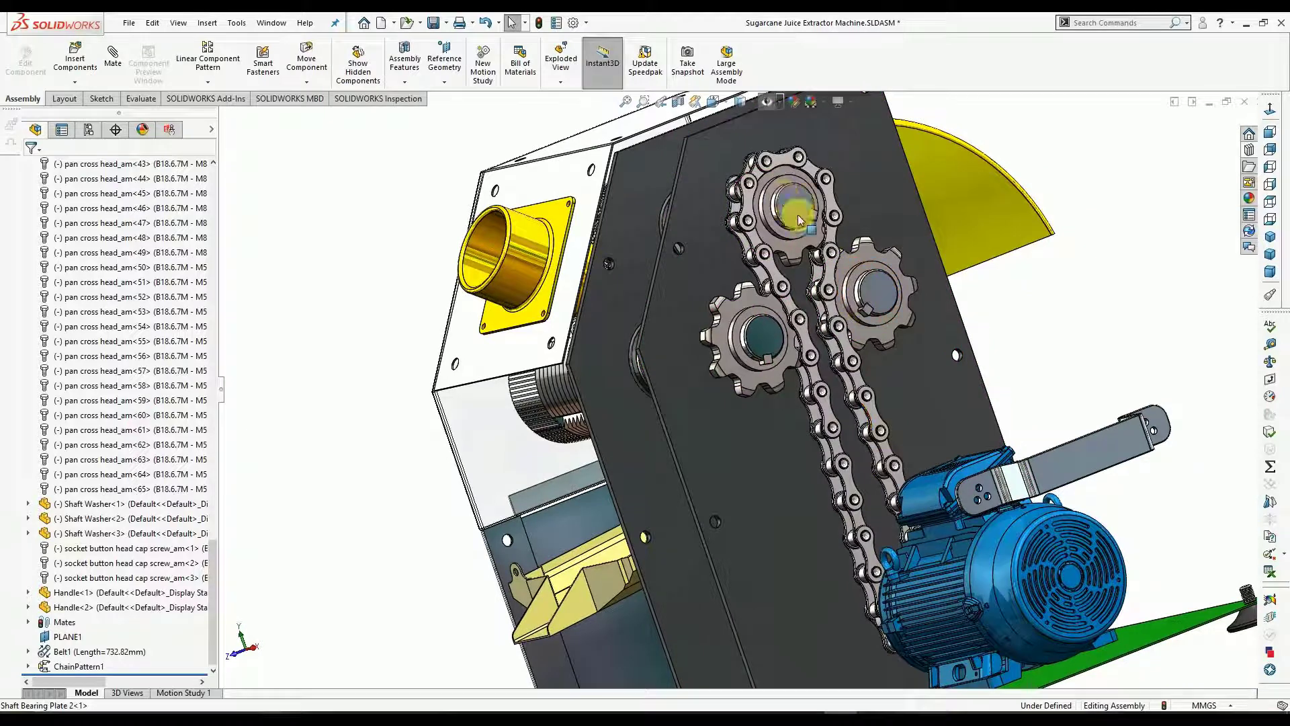
pyautogui.moveTo(774, 356); pyautogui.dragTo(773, 349, button='middle')
pyautogui.click(766, 349)
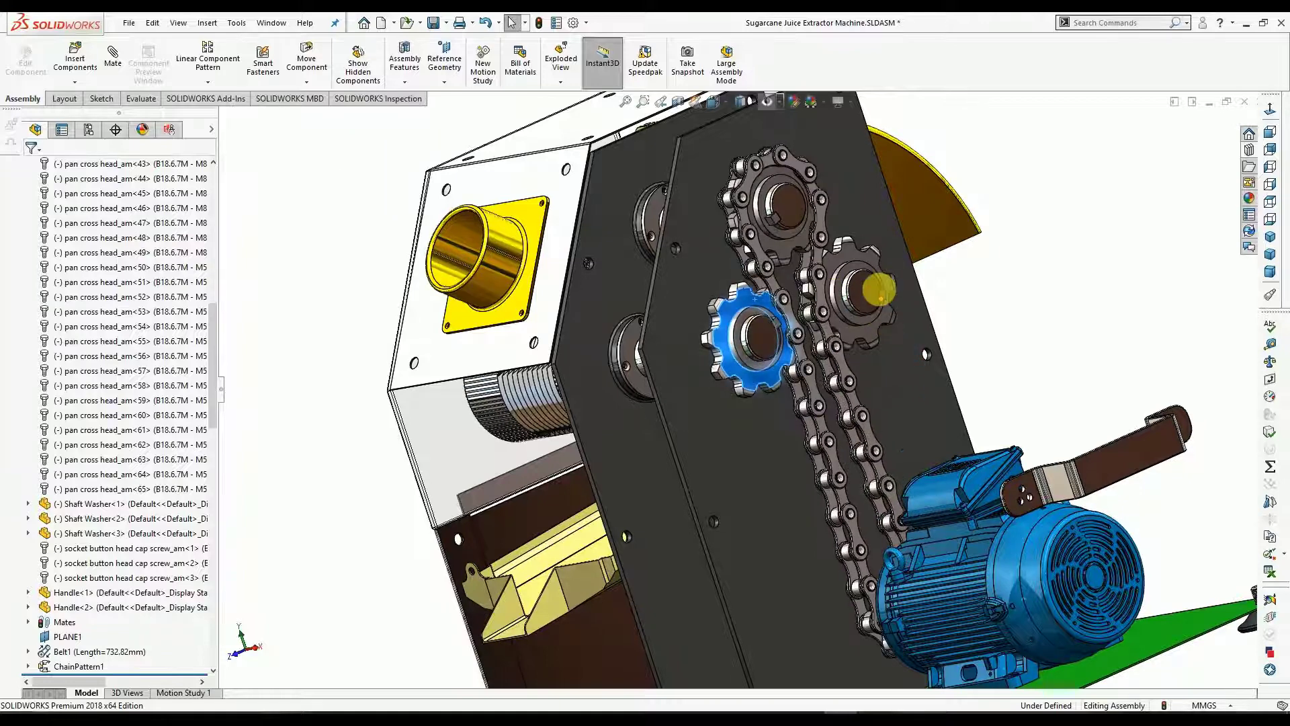
pyautogui.moveTo(874, 262); pyautogui.dragTo(912, 280)
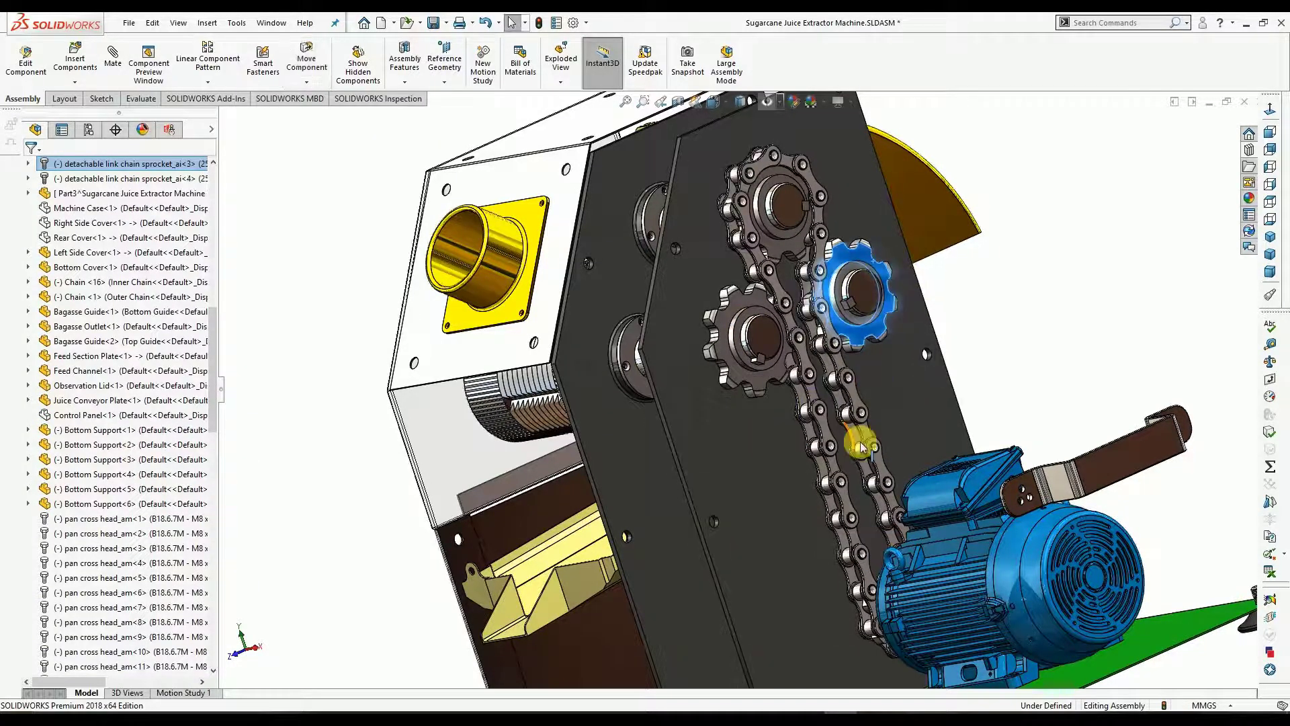
pyautogui.moveTo(749, 464); pyautogui.dragTo(760, 467, button='middle')
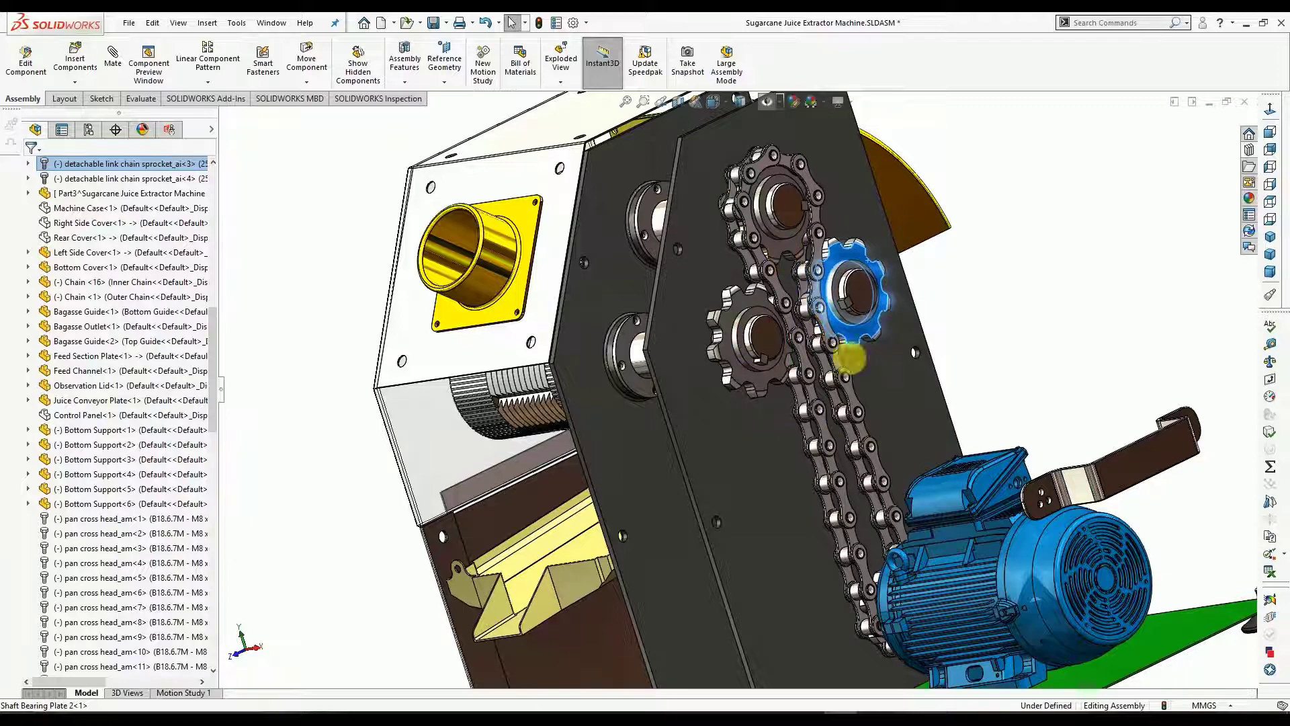
pyautogui.scroll(2, 842, 392)
pyautogui.scroll(-1, 842, 392)
pyautogui.moveTo(839, 418); pyautogui.dragTo(762, 409, button='middle')
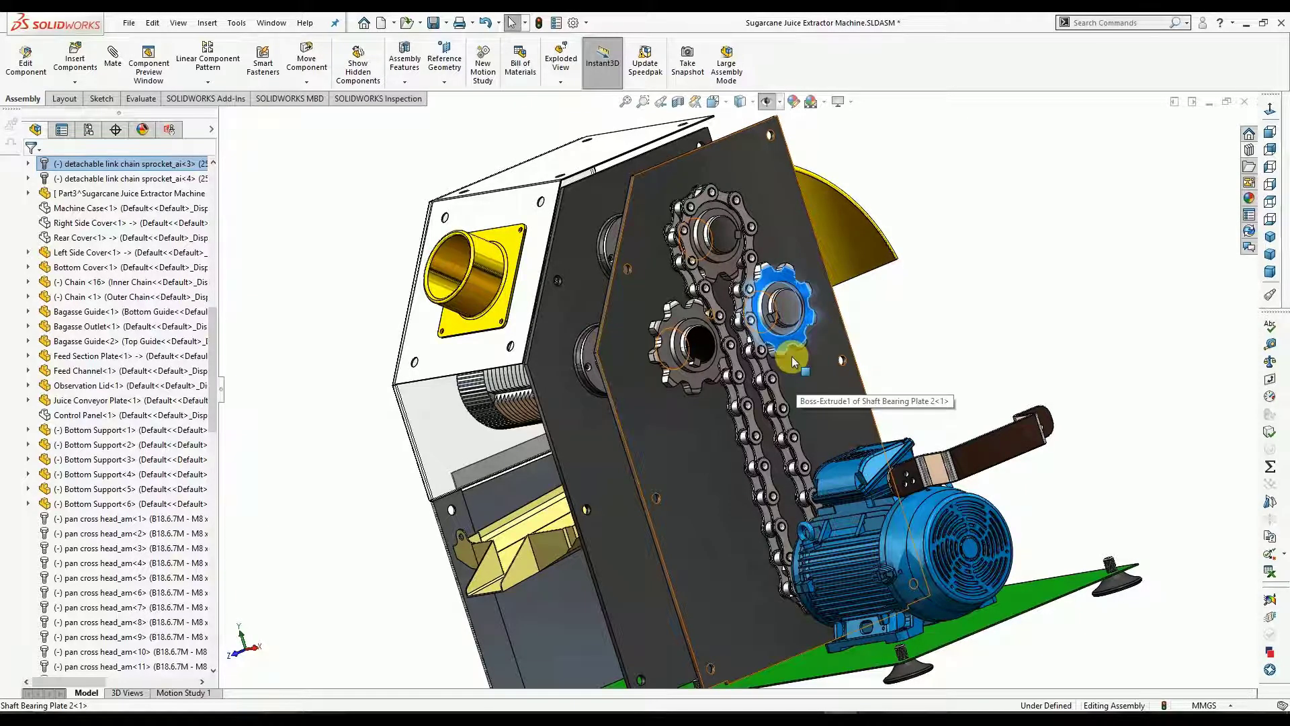
pyautogui.moveTo(766, 400); pyautogui.dragTo(714, 396, button='middle')
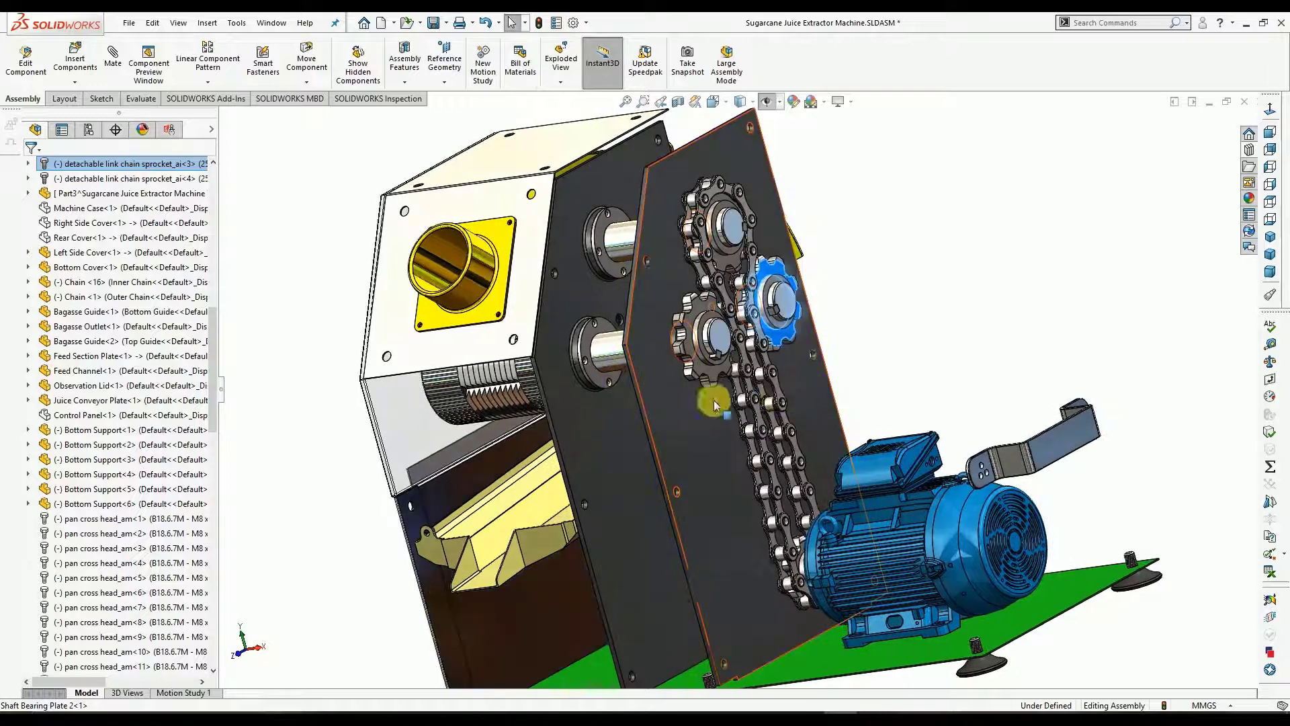
pyautogui.moveTo(727, 235); pyautogui.dragTo(734, 267, button='middle')
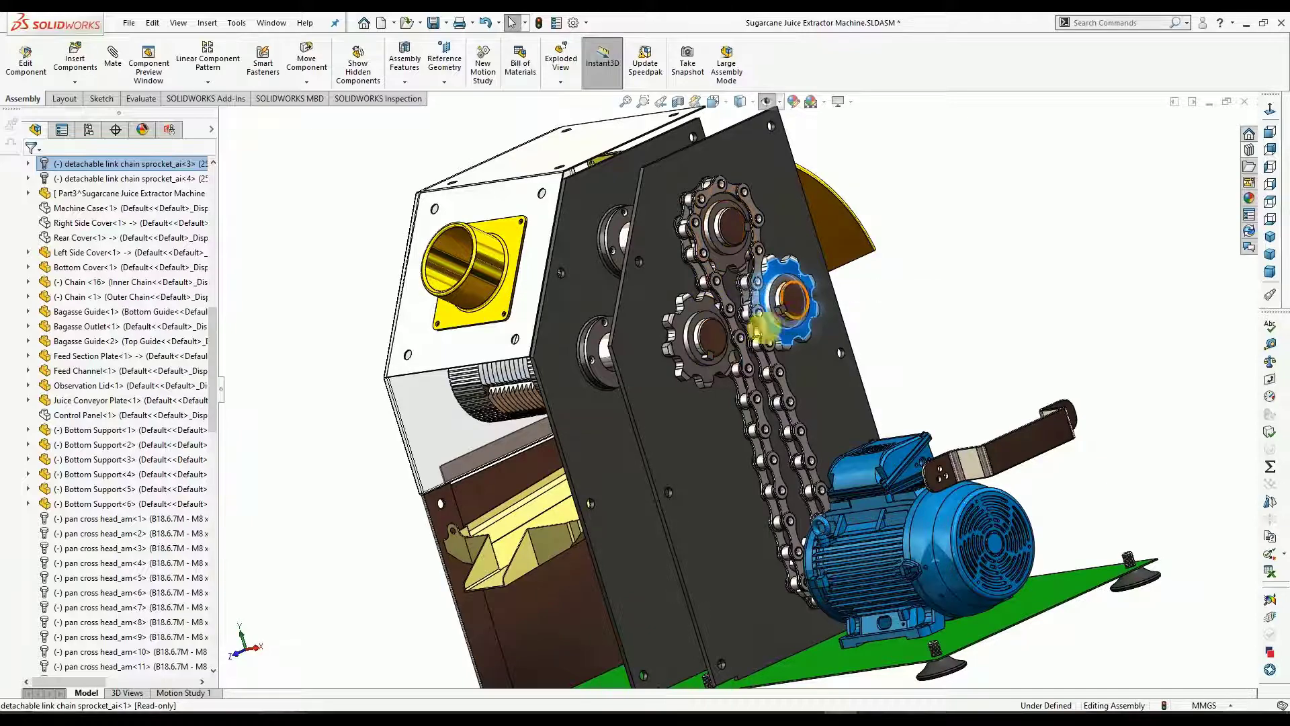
pyautogui.moveTo(798, 401); pyautogui.dragTo(808, 406, button='middle')
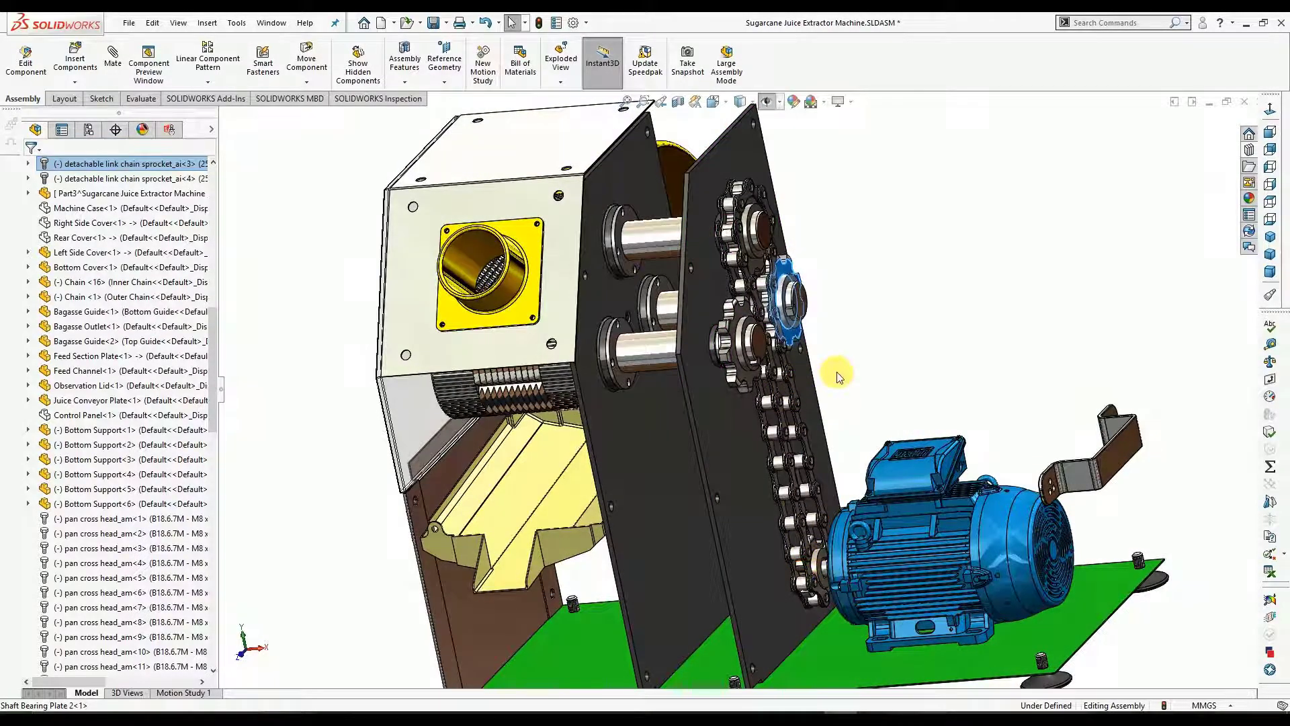
pyautogui.moveTo(736, 327); pyautogui.dragTo(695, 336, button='middle')
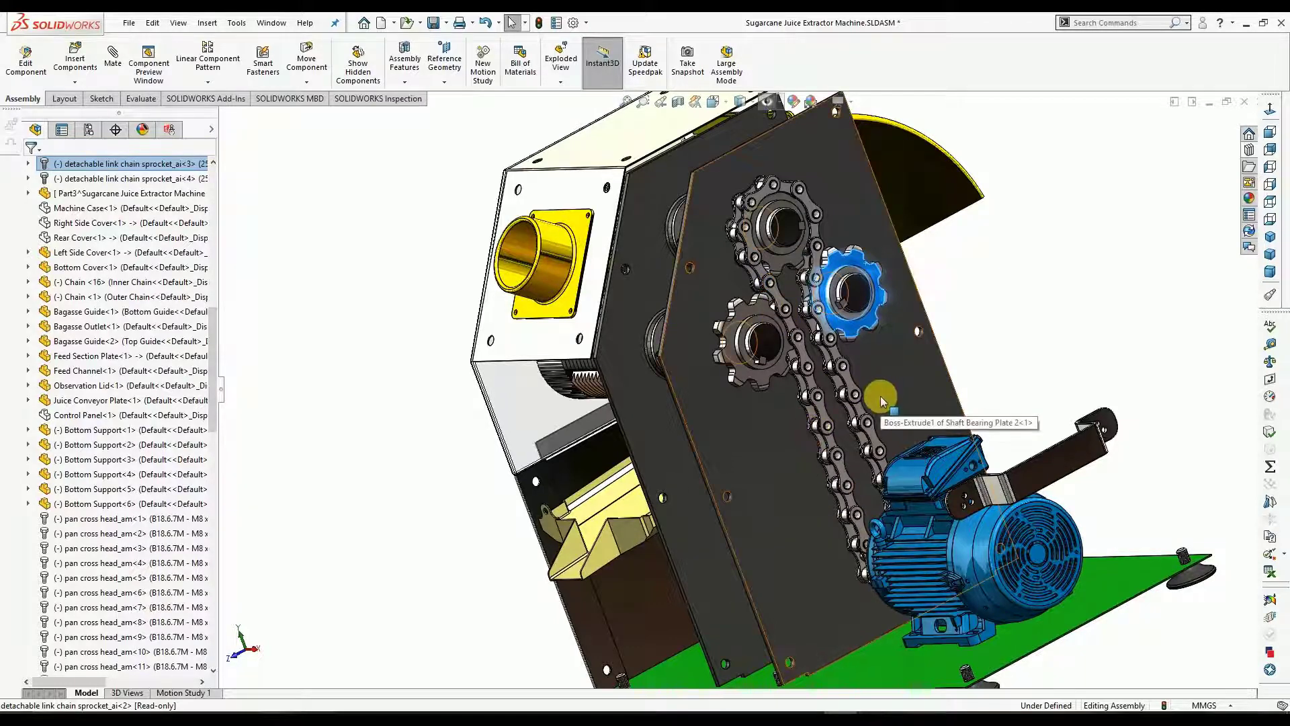
pyautogui.scroll(1, 881, 397)
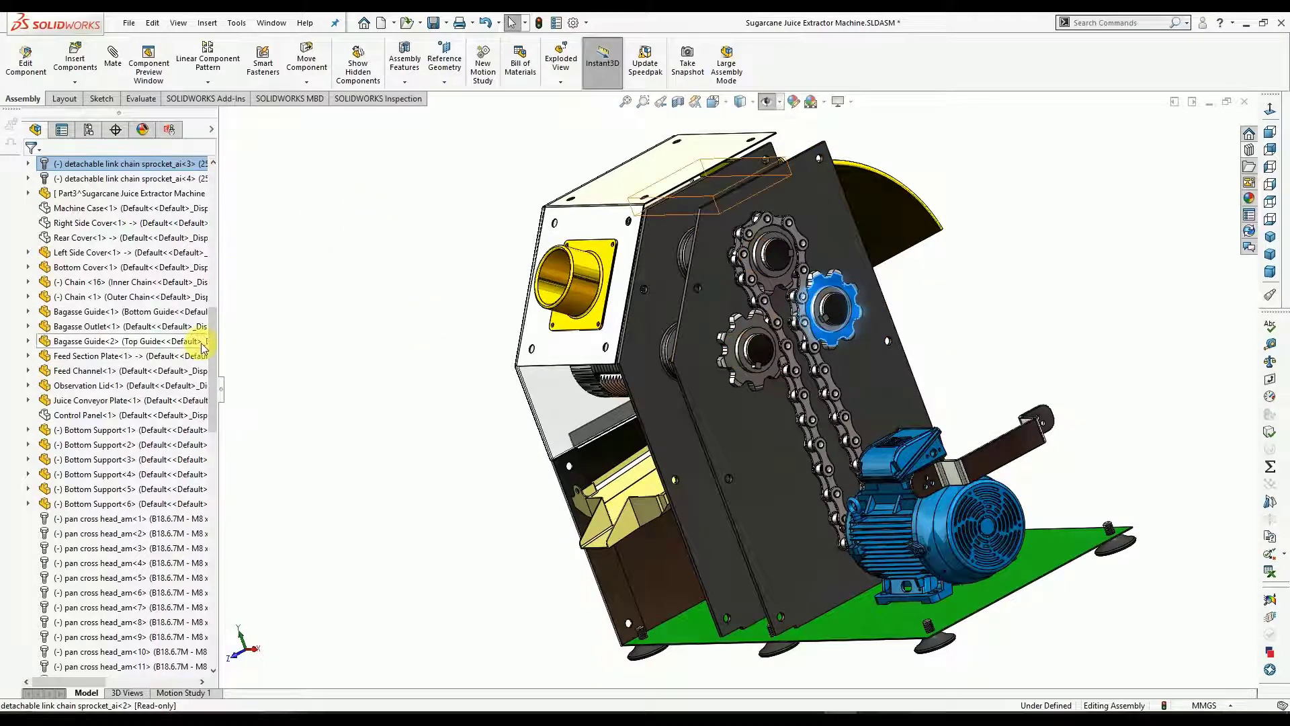
# Select all four detachable link chain sprockets together, from instance 1 to instance 4.
pyautogui.moveTo(209, 327); pyautogui.dragTo(224, 266)
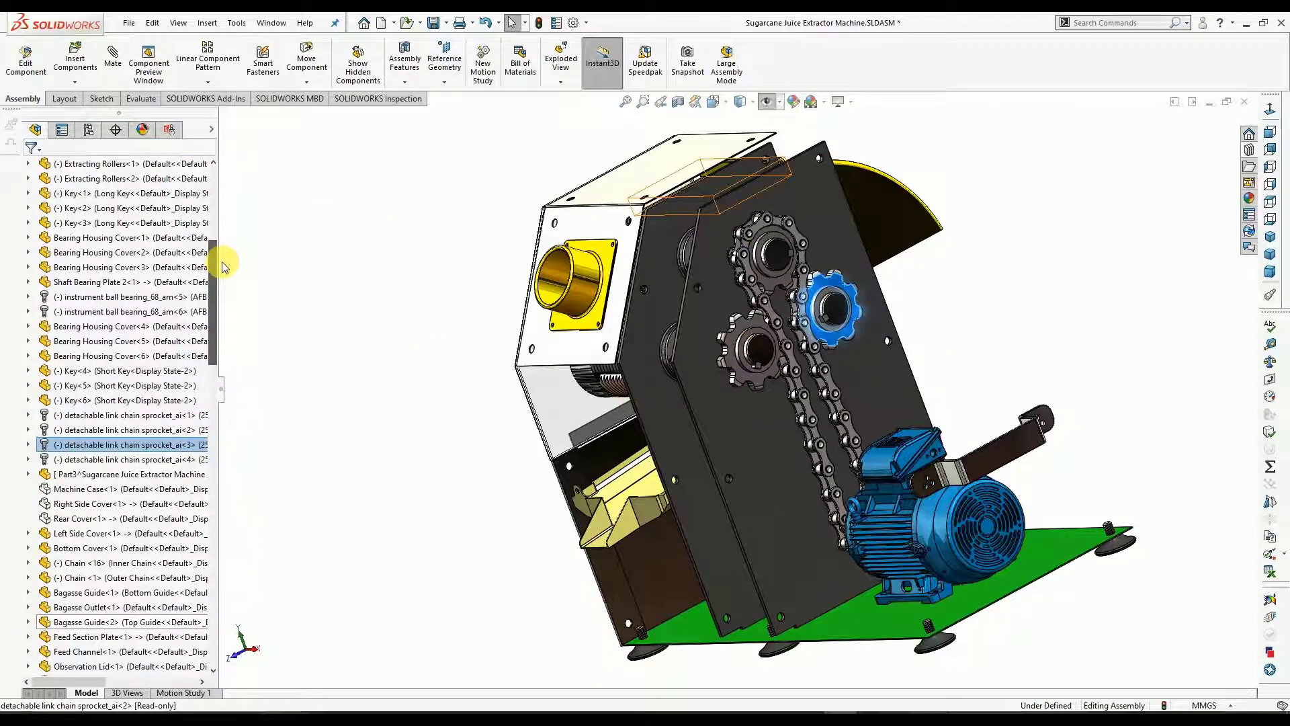
pyautogui.scroll(-1, 224, 266)
pyautogui.click(94, 400)
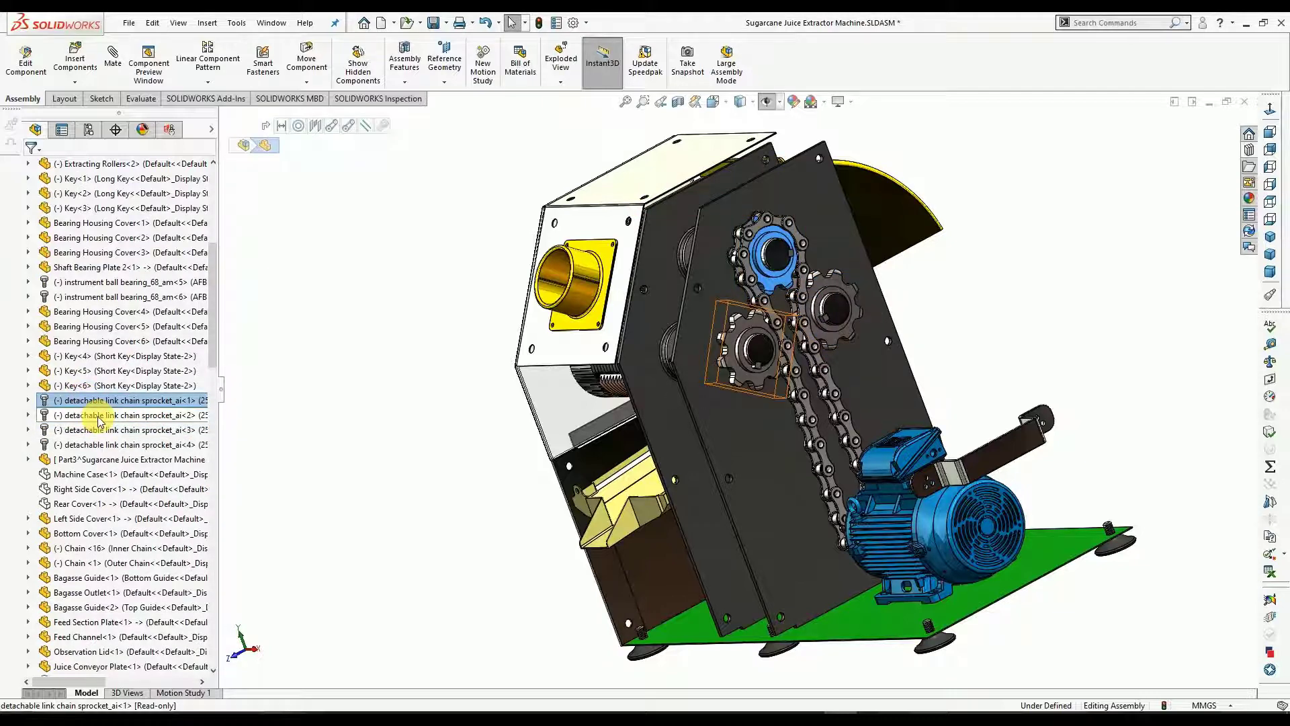
pyautogui.keyDown('ctrl'); pyautogui.click(99, 415); pyautogui.keyUp('ctrl')
pyautogui.keyDown('ctrl'); pyautogui.click(101, 430); pyautogui.keyUp('ctrl')
pyautogui.keyDown('ctrl'); pyautogui.click(110, 446); pyautogui.keyUp('ctrl')
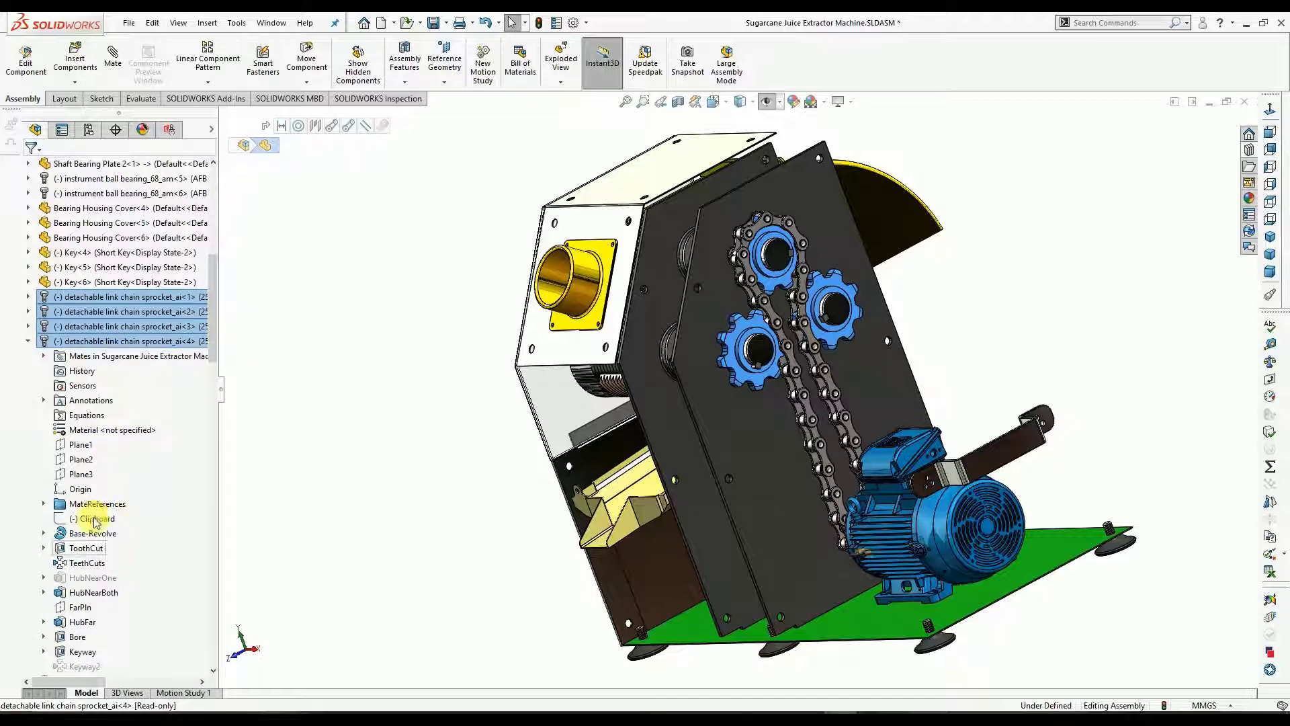
pyautogui.click(28, 342)
# Add the inner link Chain<16> and the outer link Chain<1> to the sprocket selection.
pyautogui.scroll(-2, 101, 370)
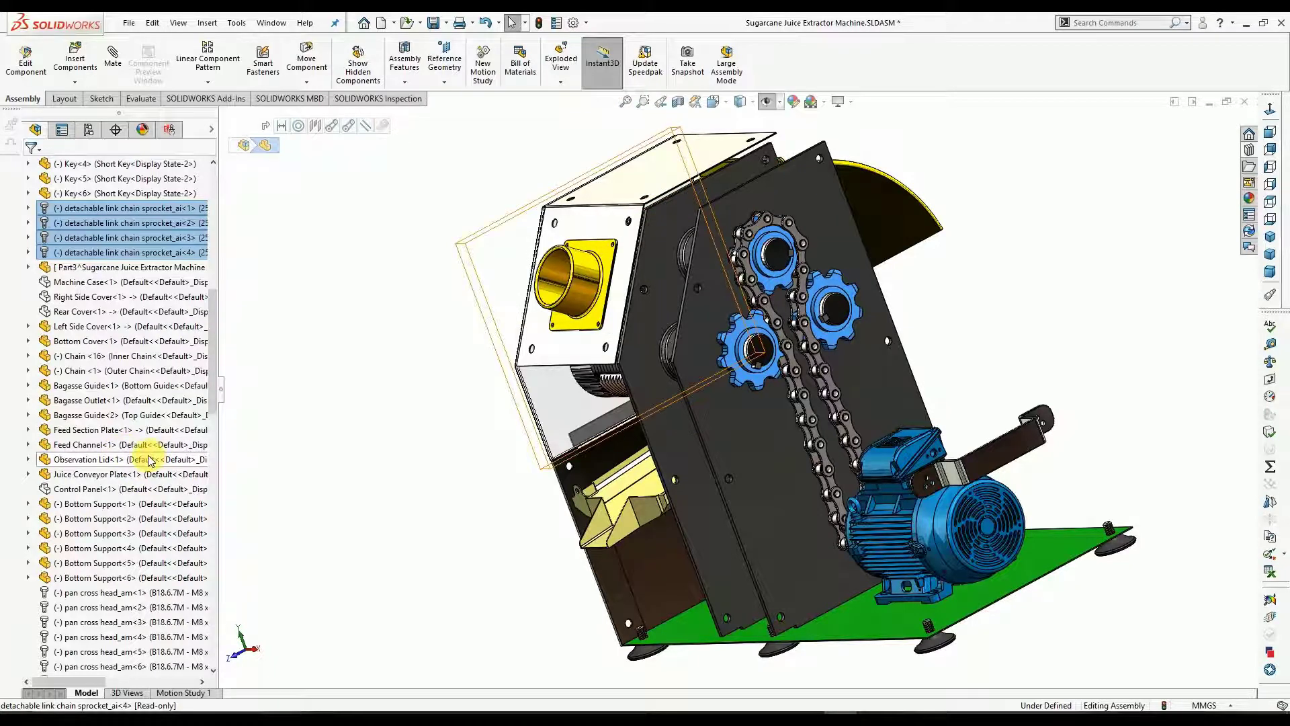
pyautogui.keyDown('ctrl'); pyautogui.click(134, 359); pyautogui.keyUp('ctrl')
pyautogui.keyDown('ctrl'); pyautogui.click(122, 373); pyautogui.keyUp('ctrl')
pyautogui.scroll(-19, 137, 492)
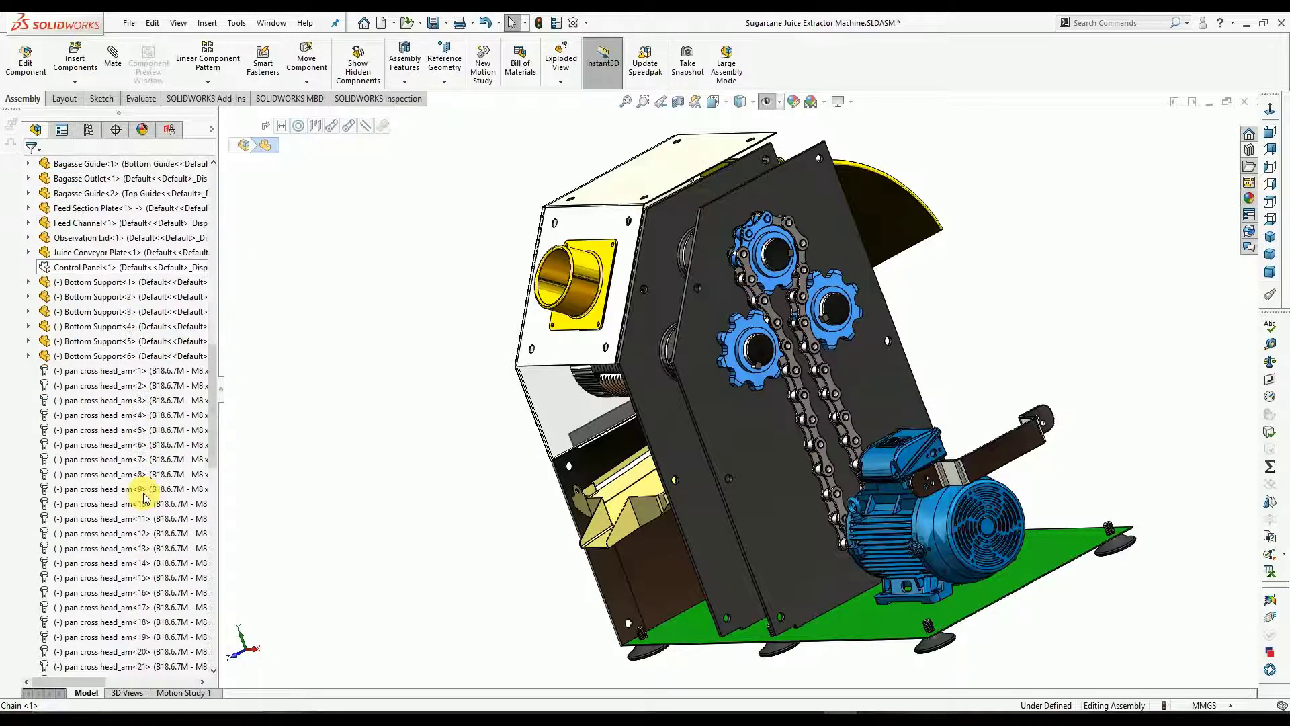
# Add Belt1 and ChainPattern1 to the selection and suppress the selected chain drive items.
pyautogui.scroll(-4, 144, 498)
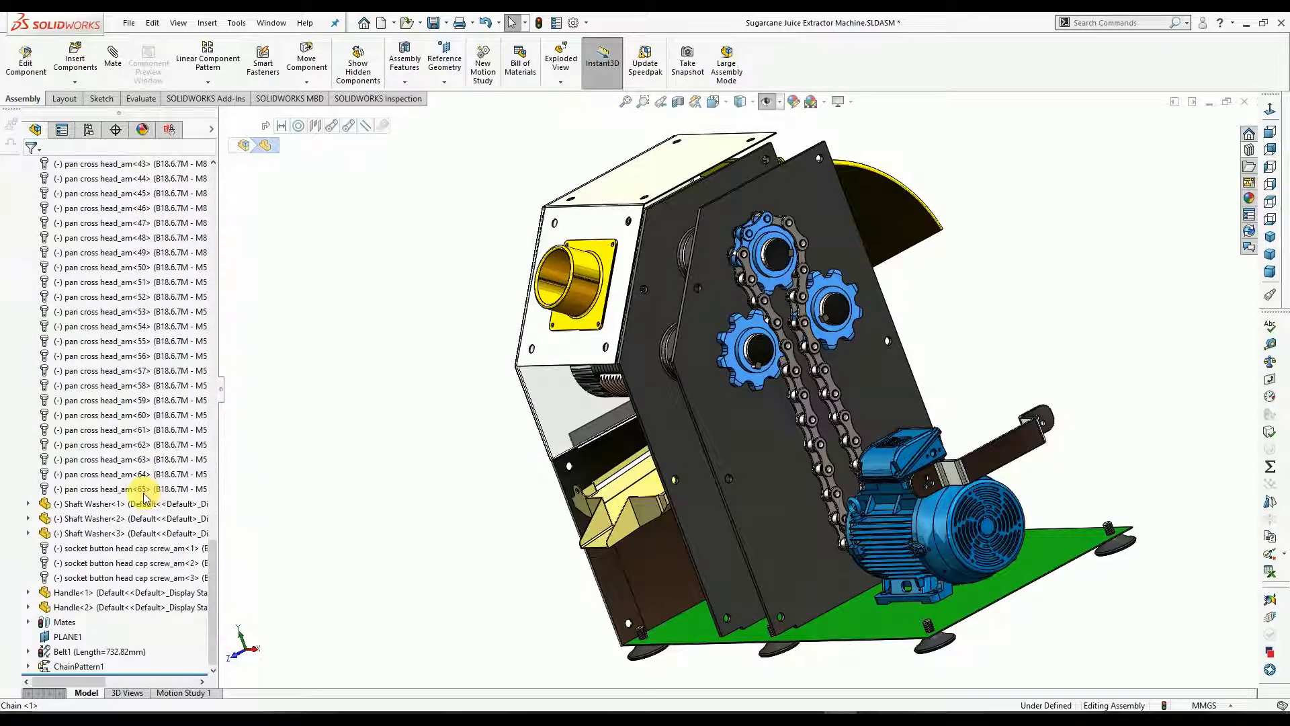
pyautogui.click(92, 655)
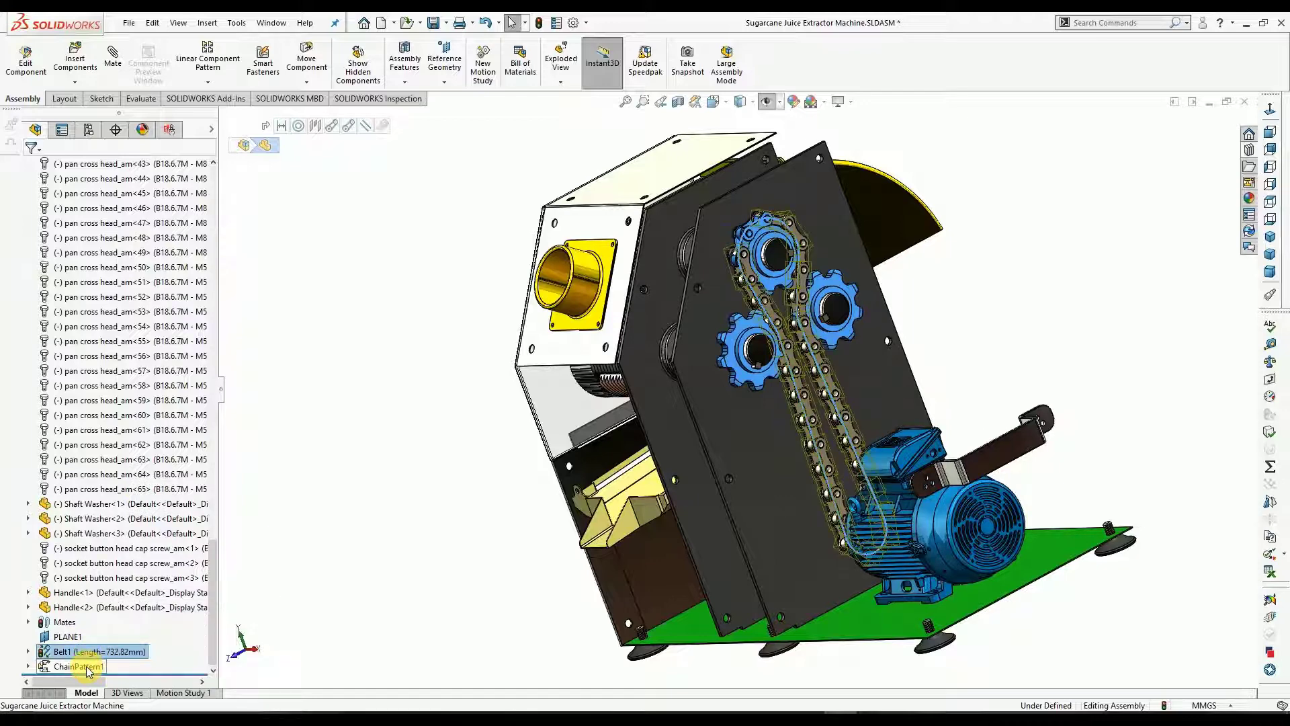
pyautogui.click(88, 667)
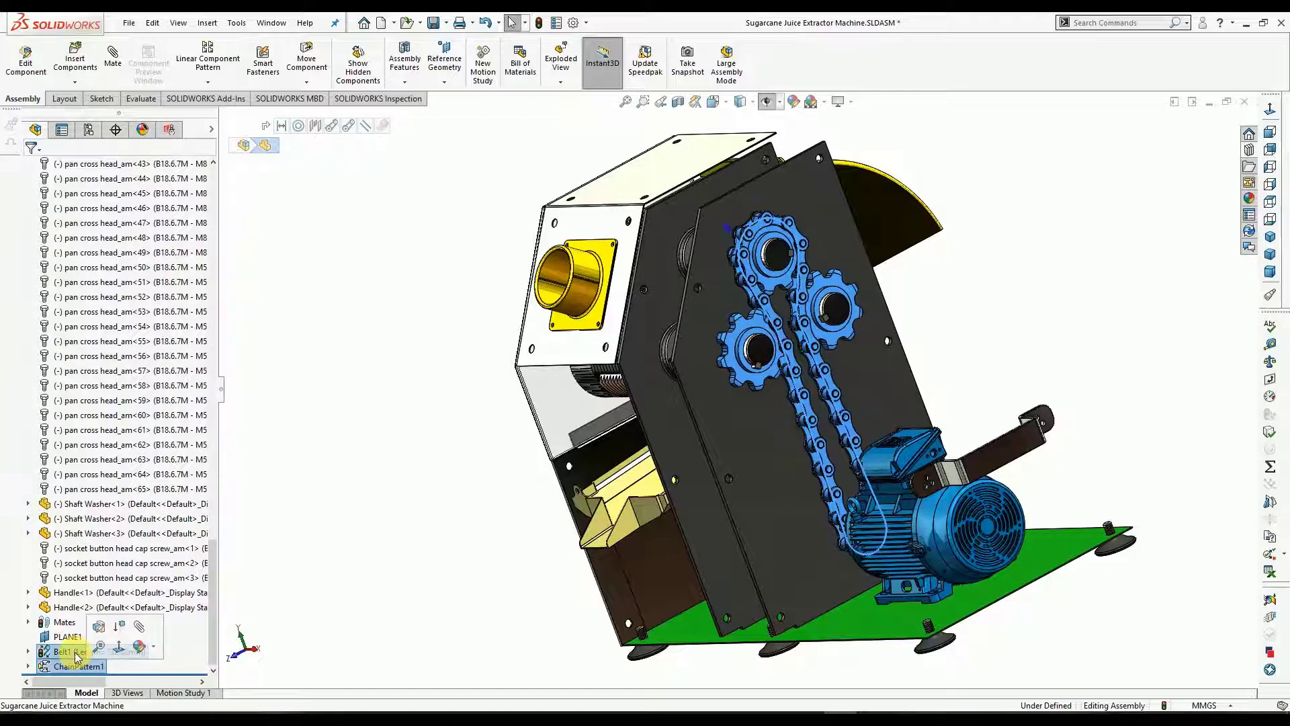
pyautogui.rightClick(74, 656)
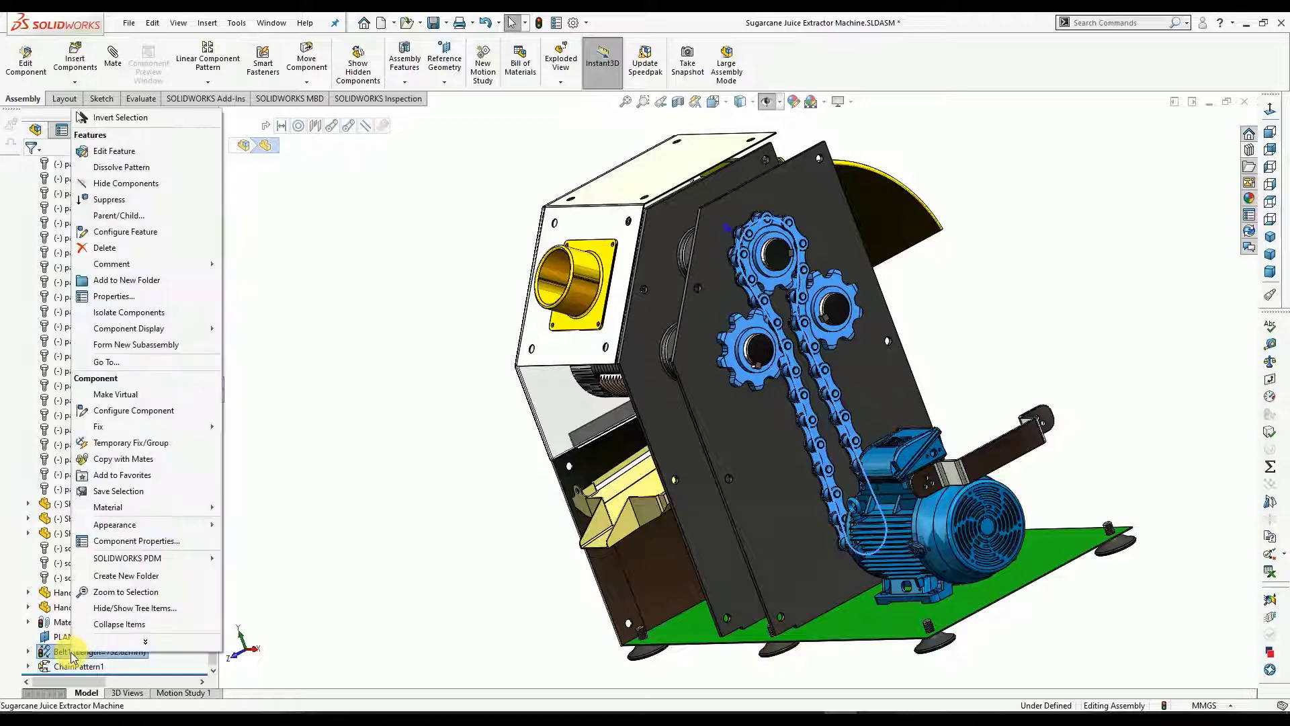
pyautogui.press('Escape')
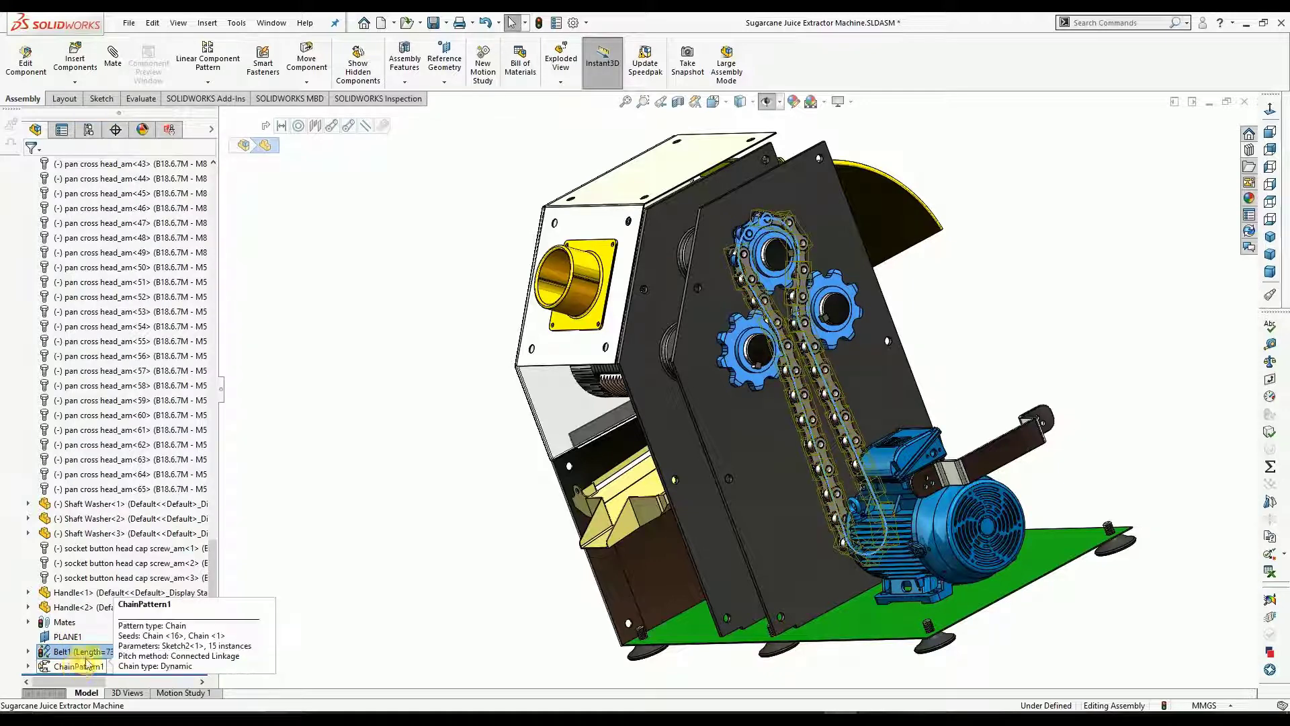
pyautogui.keyDown('ctrl'); pyautogui.click(86, 669); pyautogui.keyUp('ctrl')
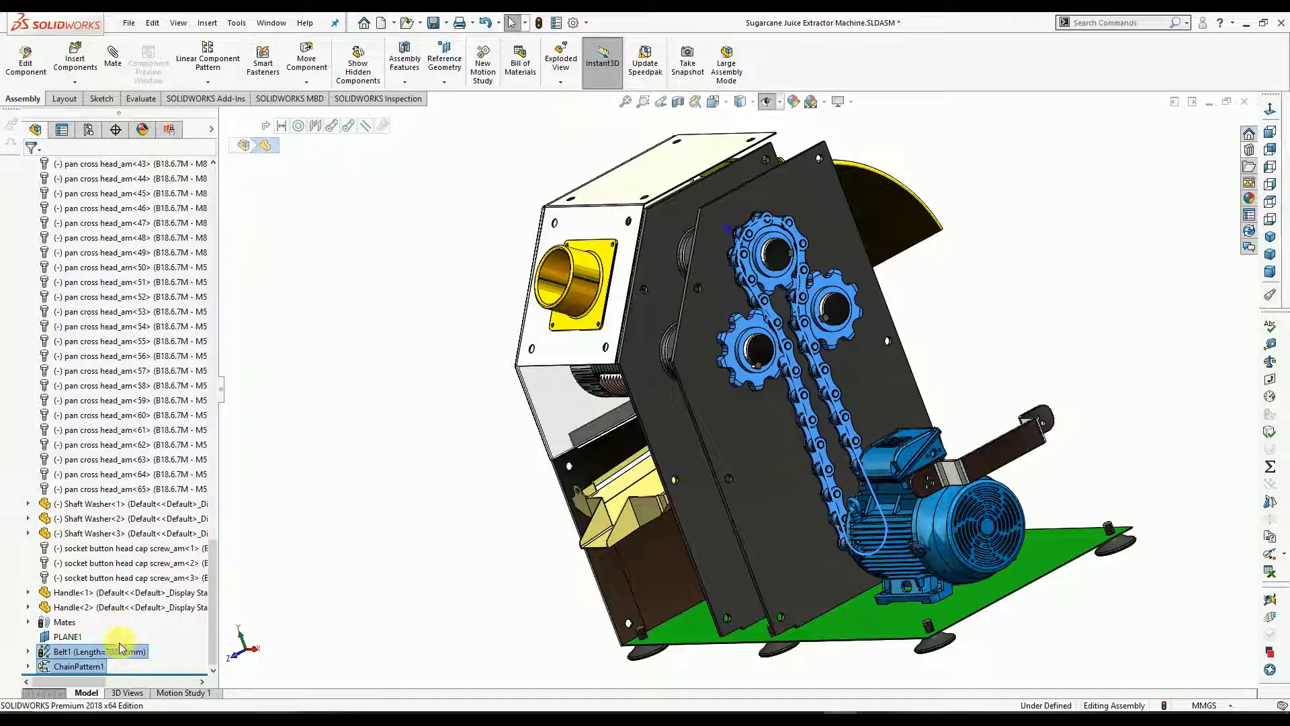
pyautogui.rightClick(86, 660)
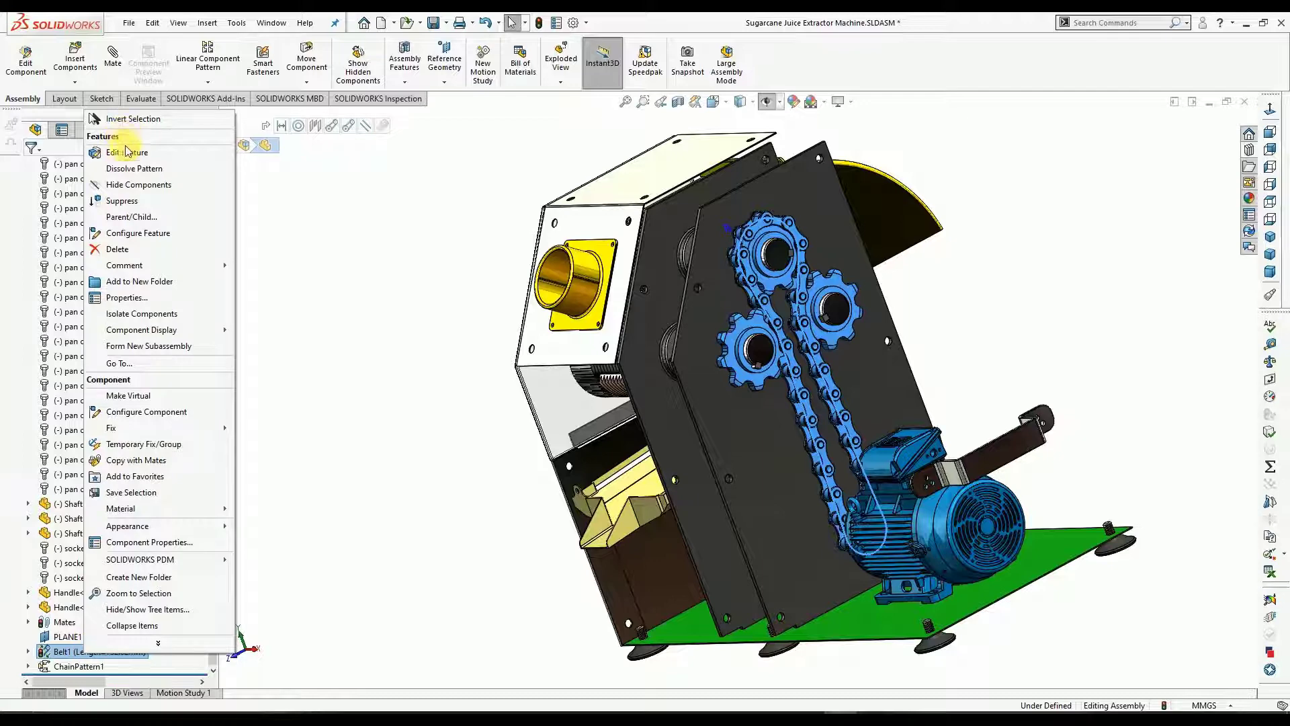
pyautogui.click(107, 204)
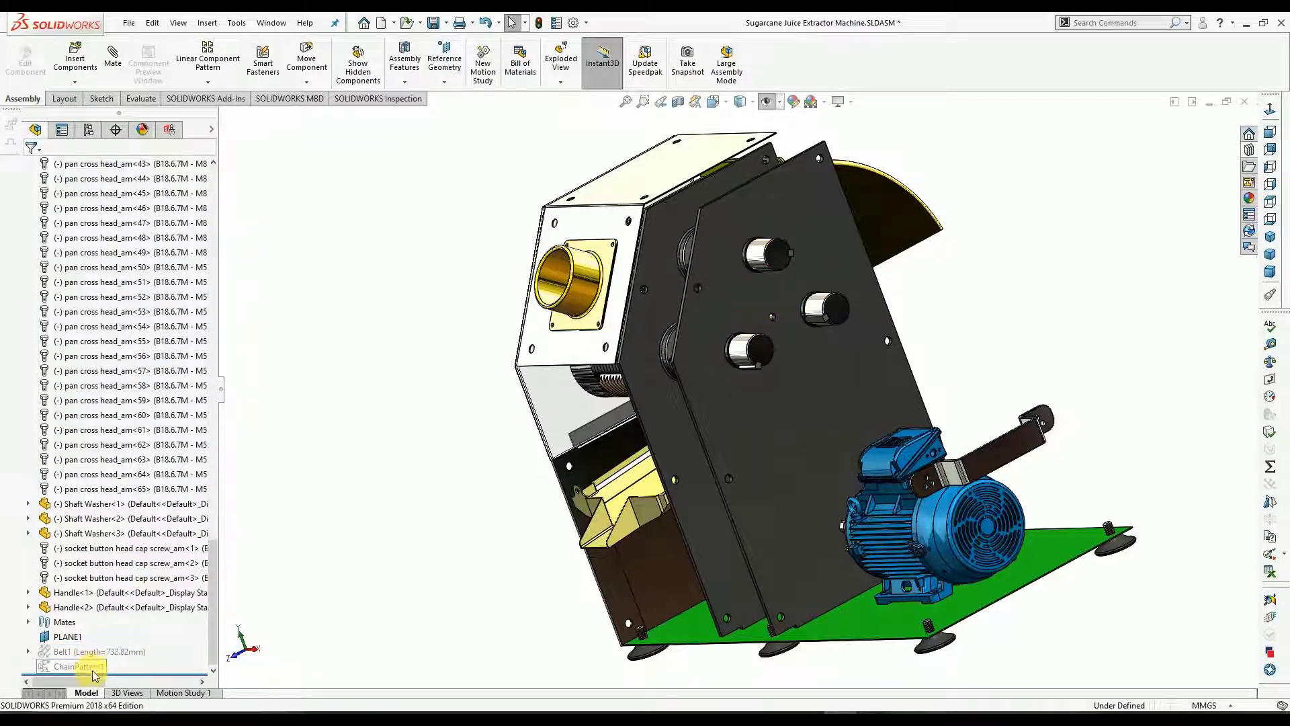
# Suppress the remaining sprocket on the motor shaft, detachable link chain sprocket_ai<4>.
pyautogui.moveTo(514, 474); pyautogui.dragTo(555, 440, button='middle')
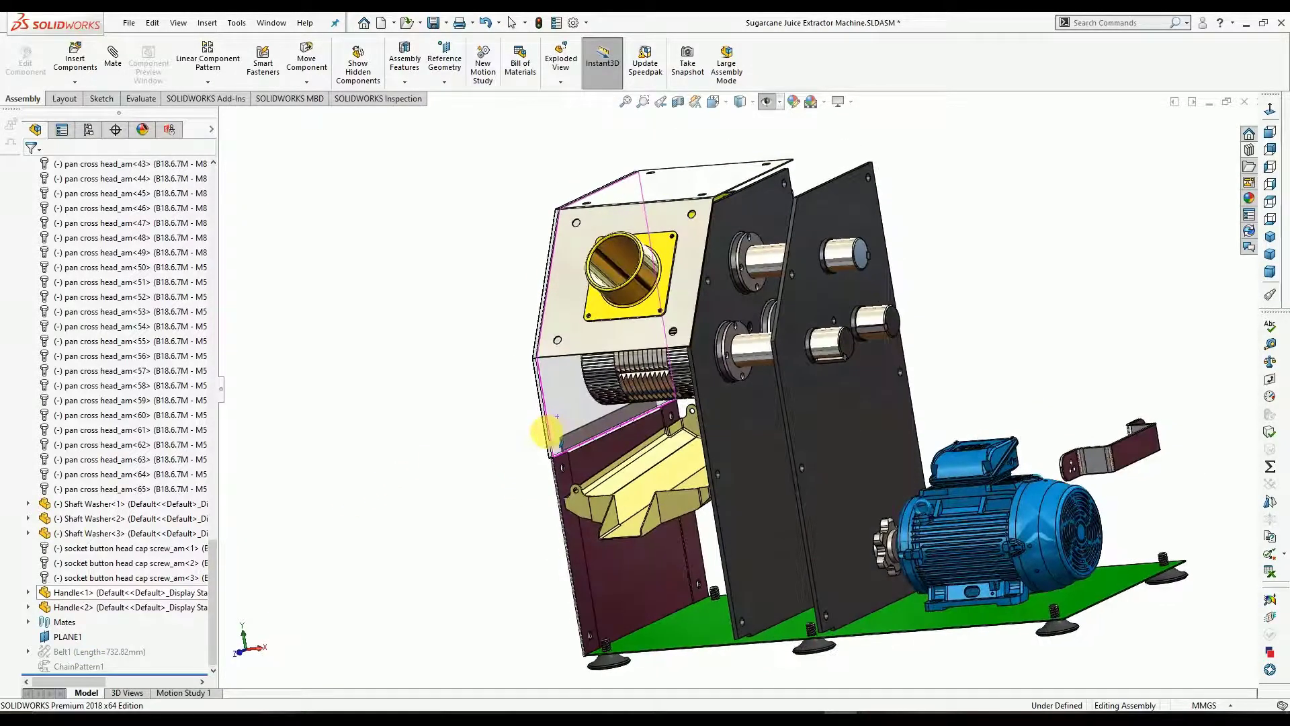
pyautogui.scroll(15, 194, 464)
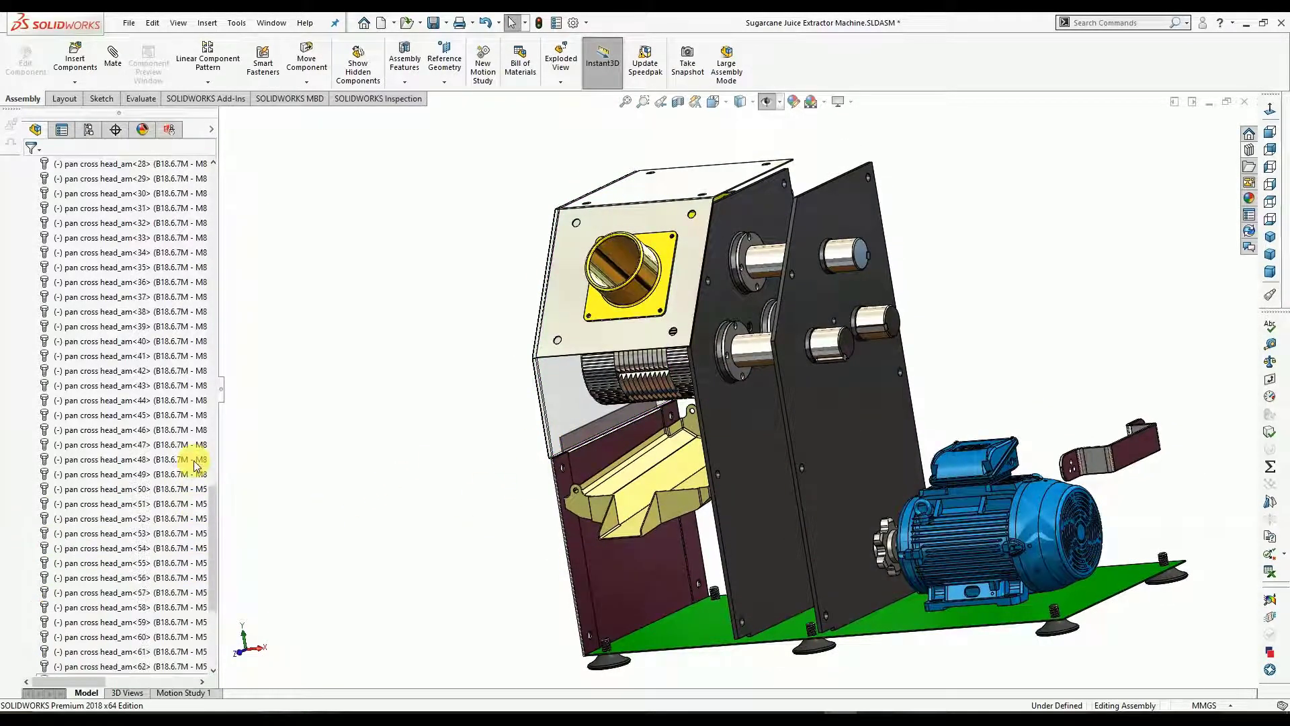
pyautogui.scroll(3, 195, 464)
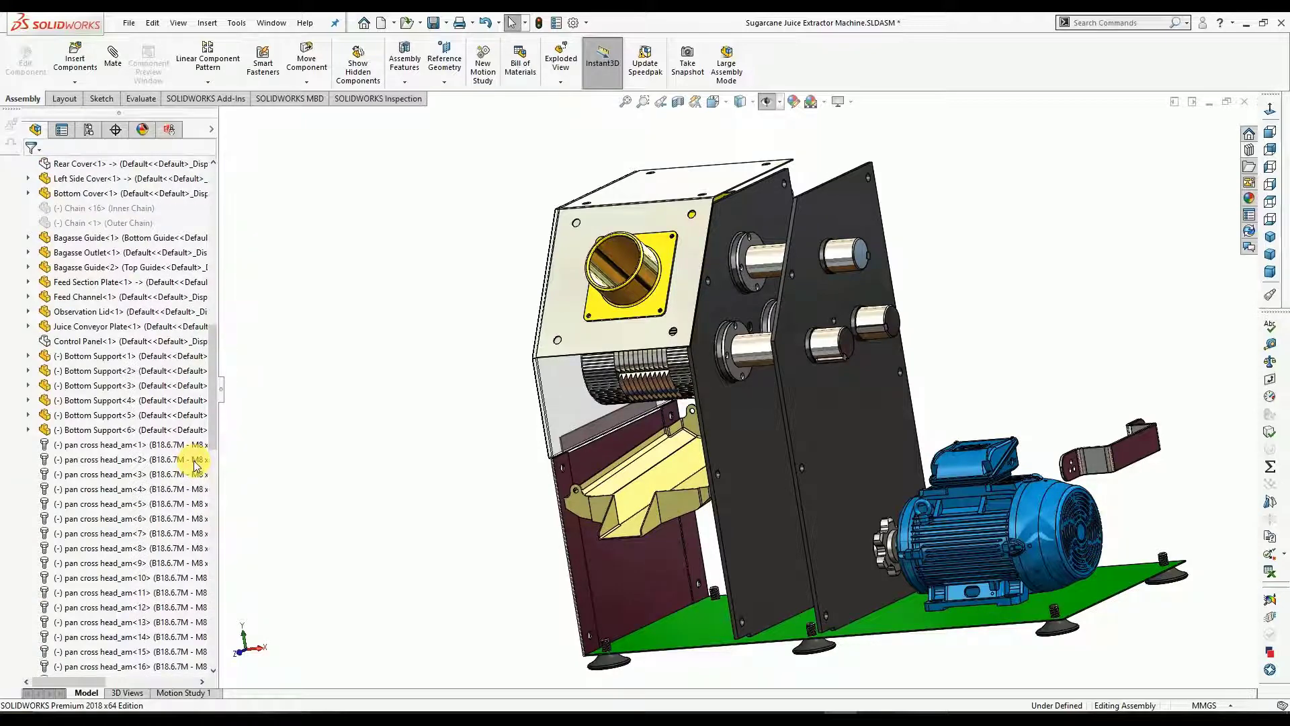
pyautogui.scroll(4, 194, 464)
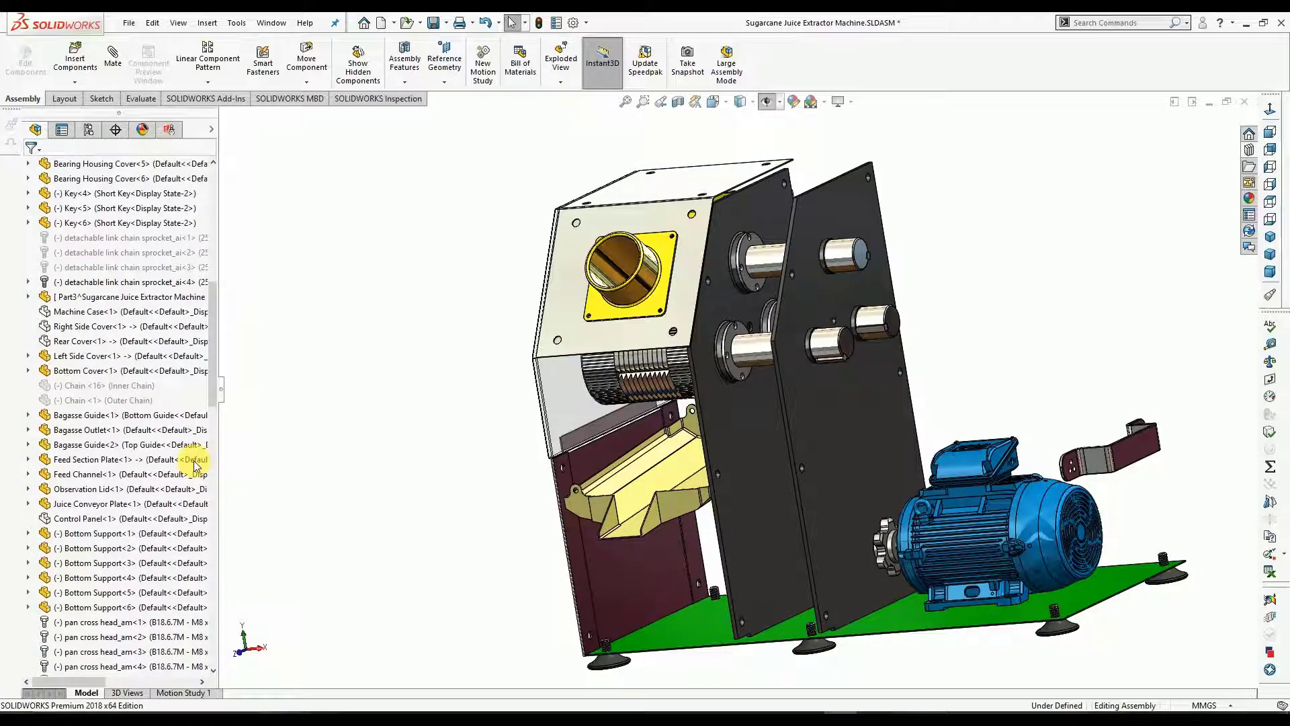
pyautogui.rightClick(139, 288)
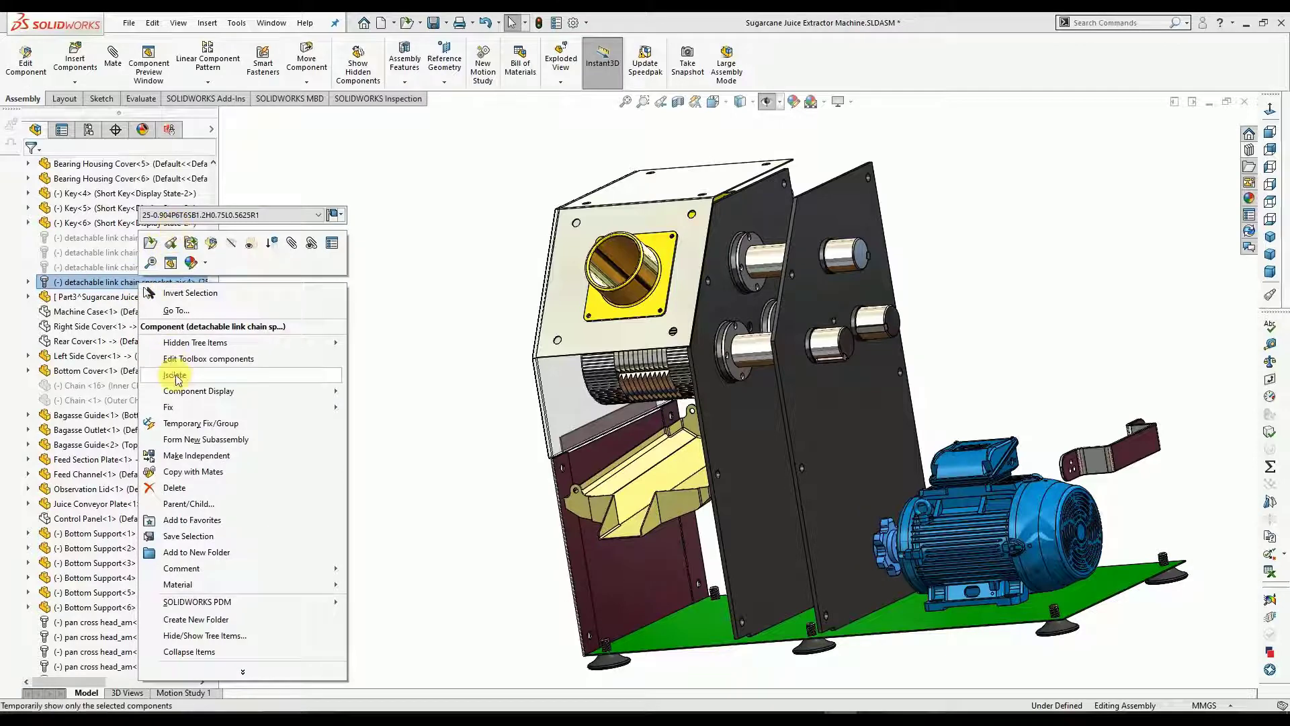
pyautogui.click(249, 245)
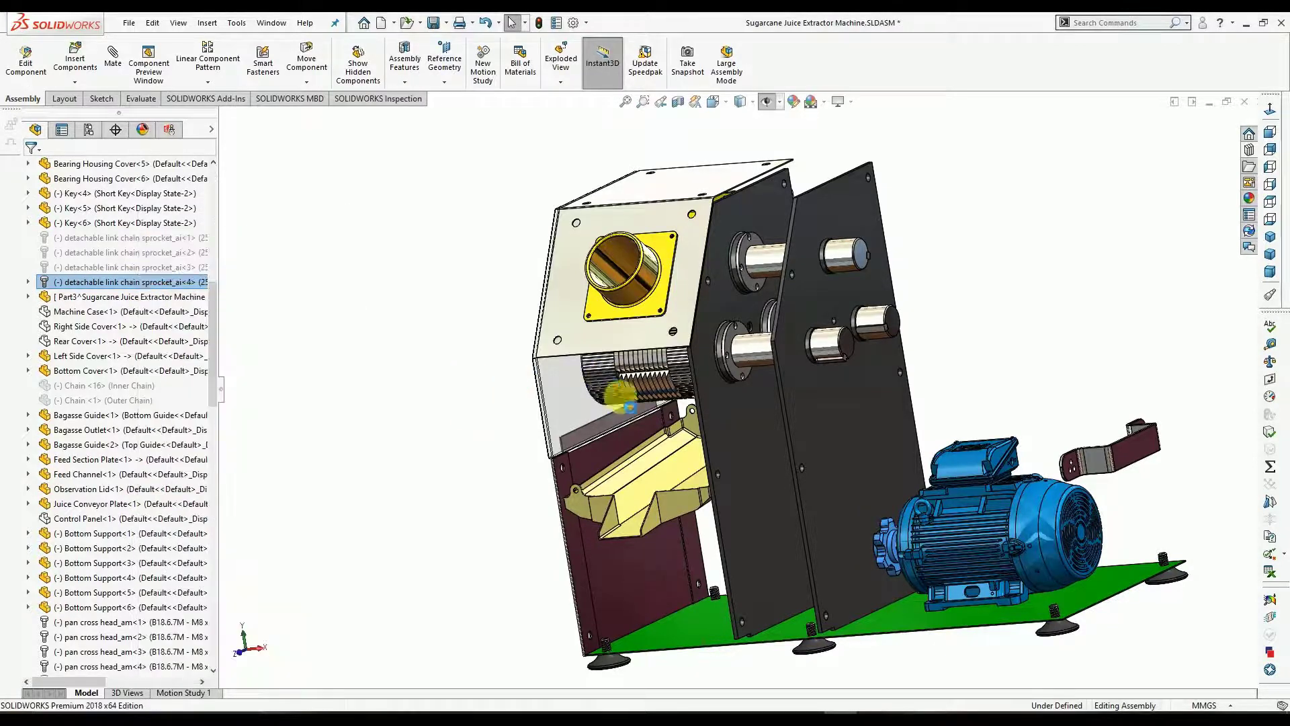
# Examine the bare roller shaft ends with their keys and the electric motor's shaft, up close and from several angles.
pyautogui.moveTo(1031, 361); pyautogui.dragTo(994, 403, button='middle')
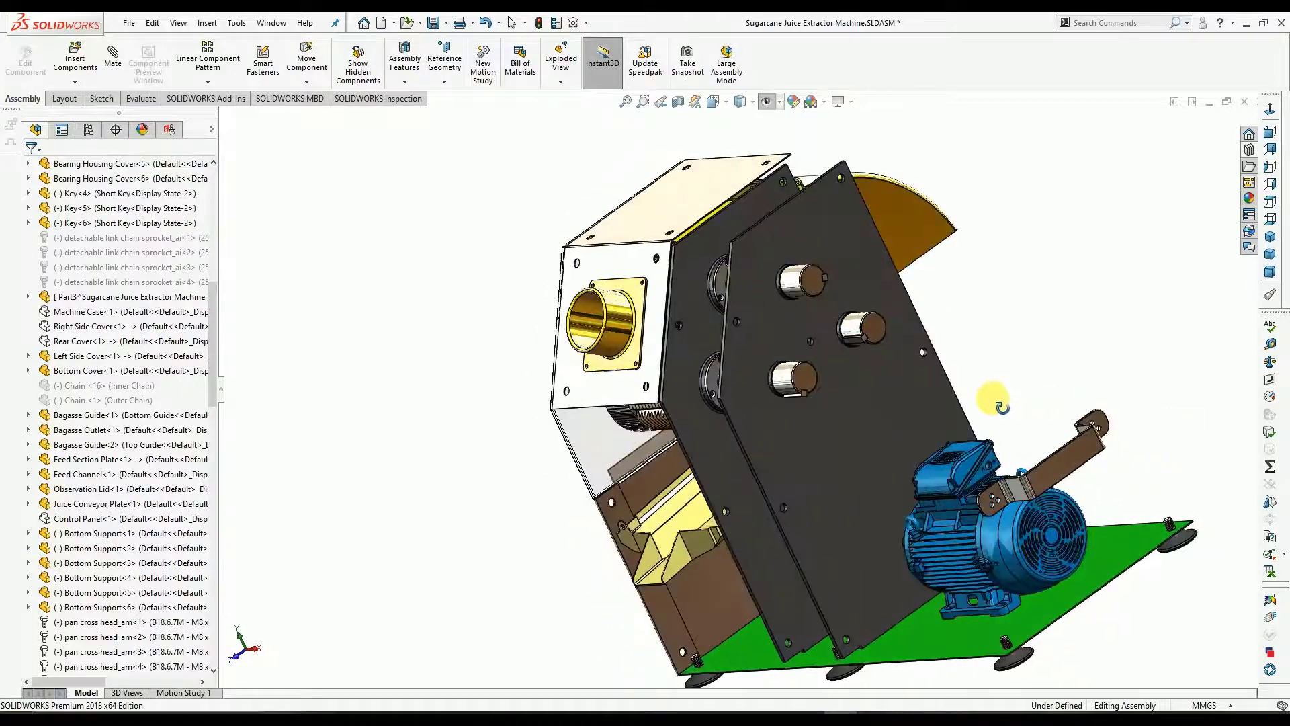
pyautogui.scroll(-5, 817, 324)
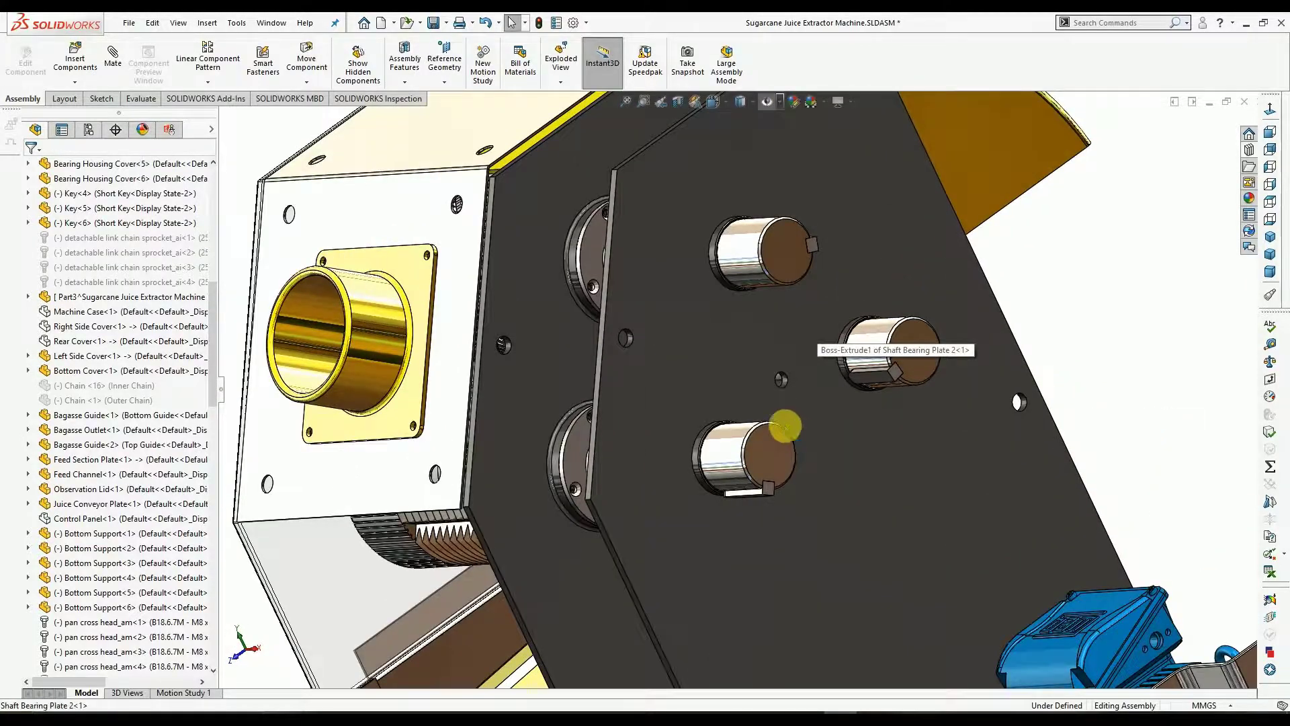
pyautogui.scroll(4, 794, 393)
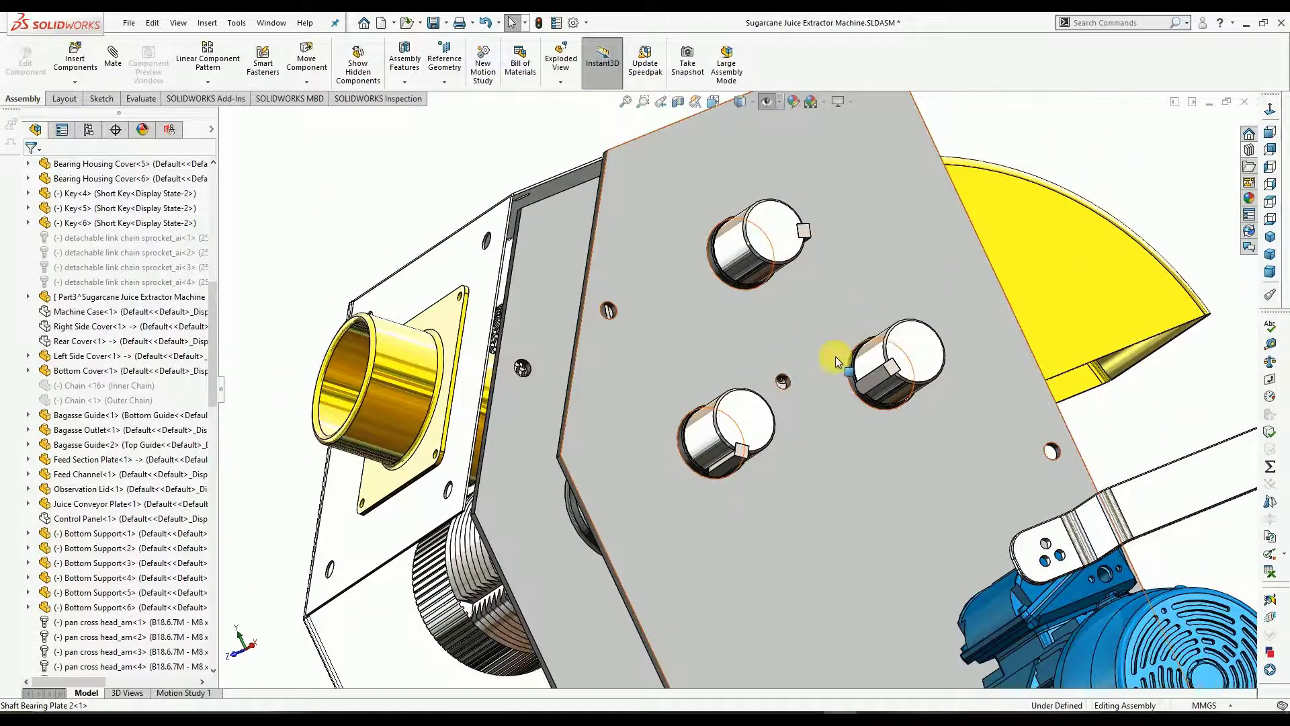
pyautogui.scroll(-4, 867, 366)
pyautogui.scroll(6, 881, 383)
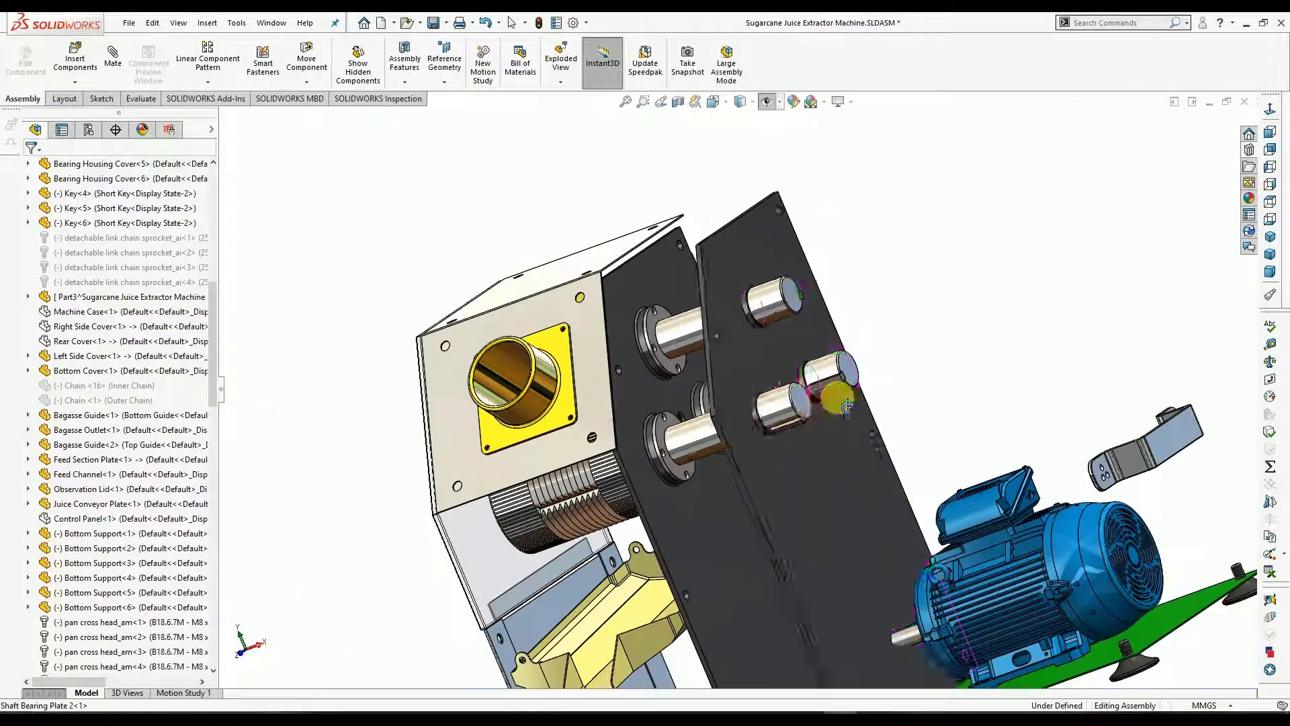
pyautogui.moveTo(848, 406); pyautogui.dragTo(824, 435, button='middle')
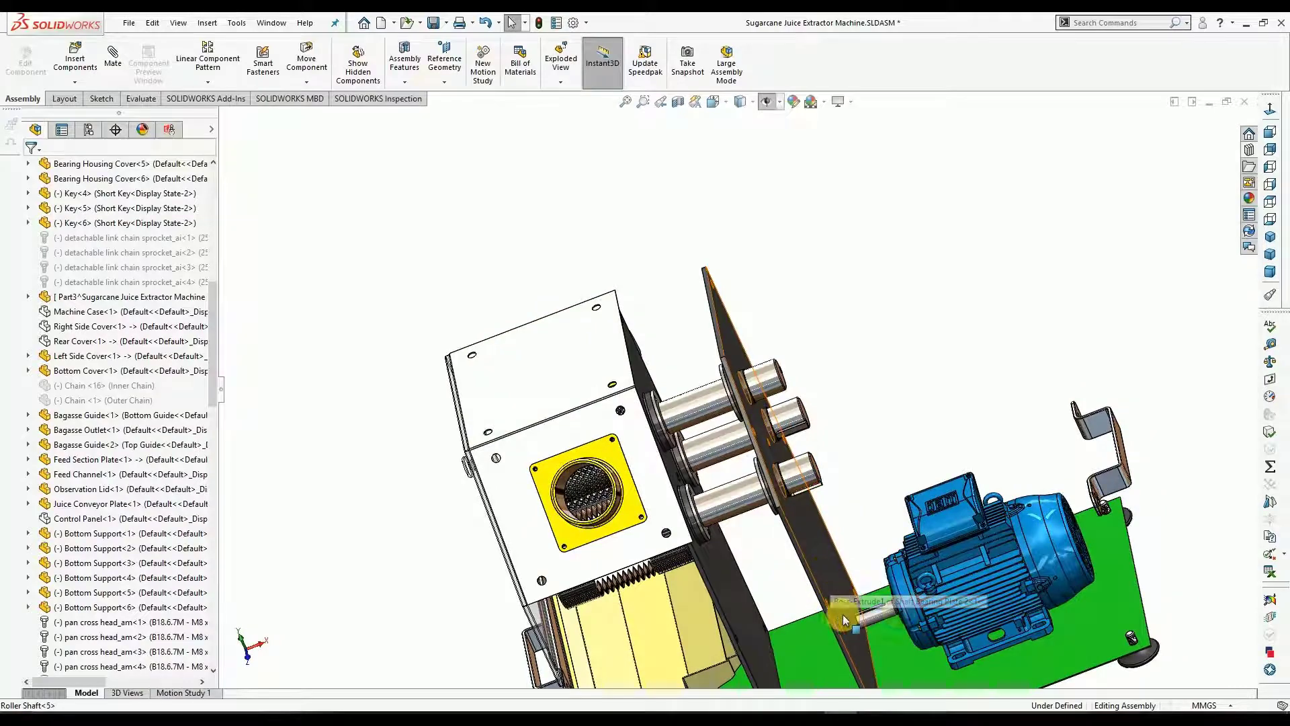
pyautogui.scroll(-5, 881, 657)
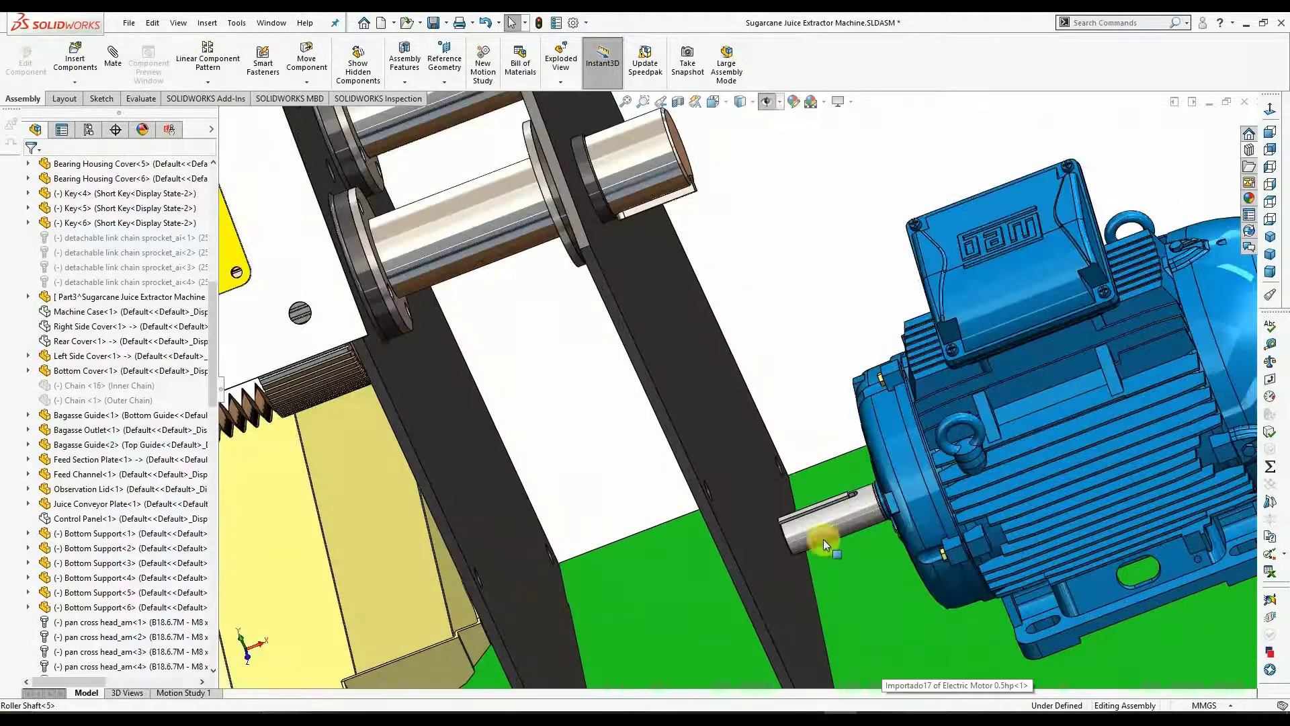
pyautogui.scroll(8, 812, 530)
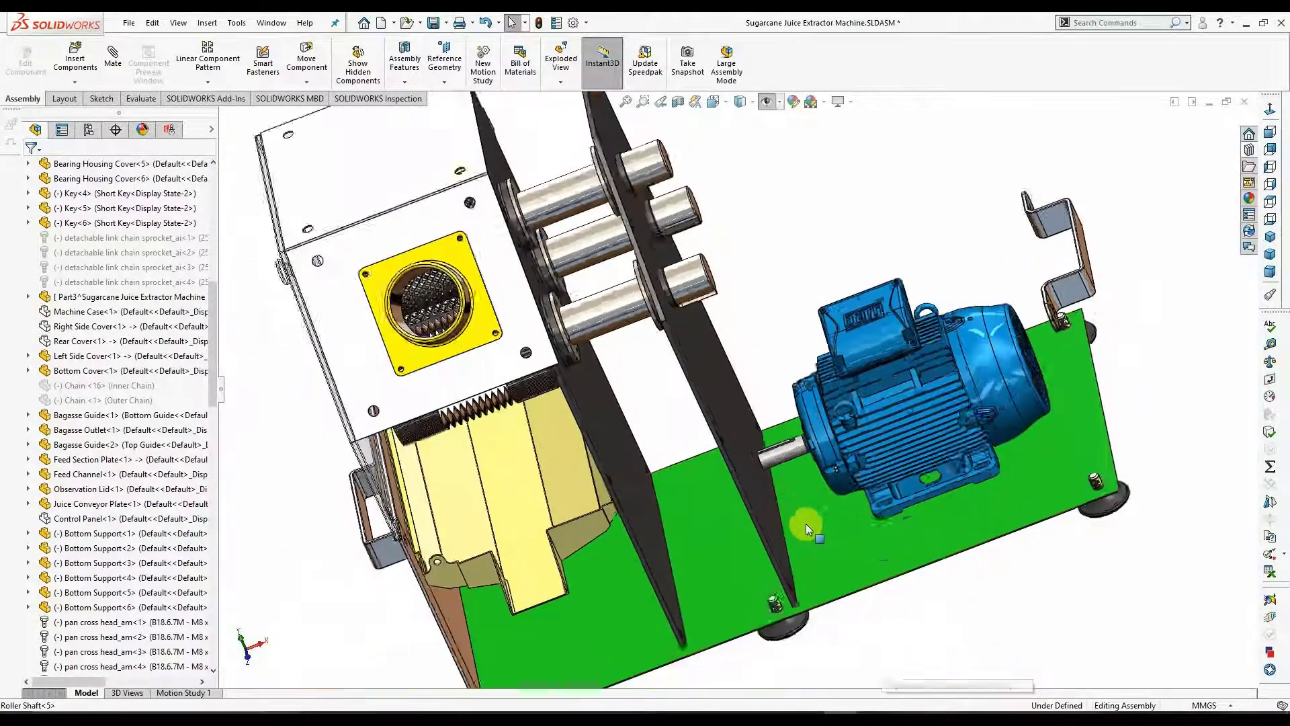
pyautogui.moveTo(805, 523); pyautogui.dragTo(868, 325, button='middle')
pyautogui.moveTo(962, 340); pyautogui.dragTo(924, 425, button='middle')
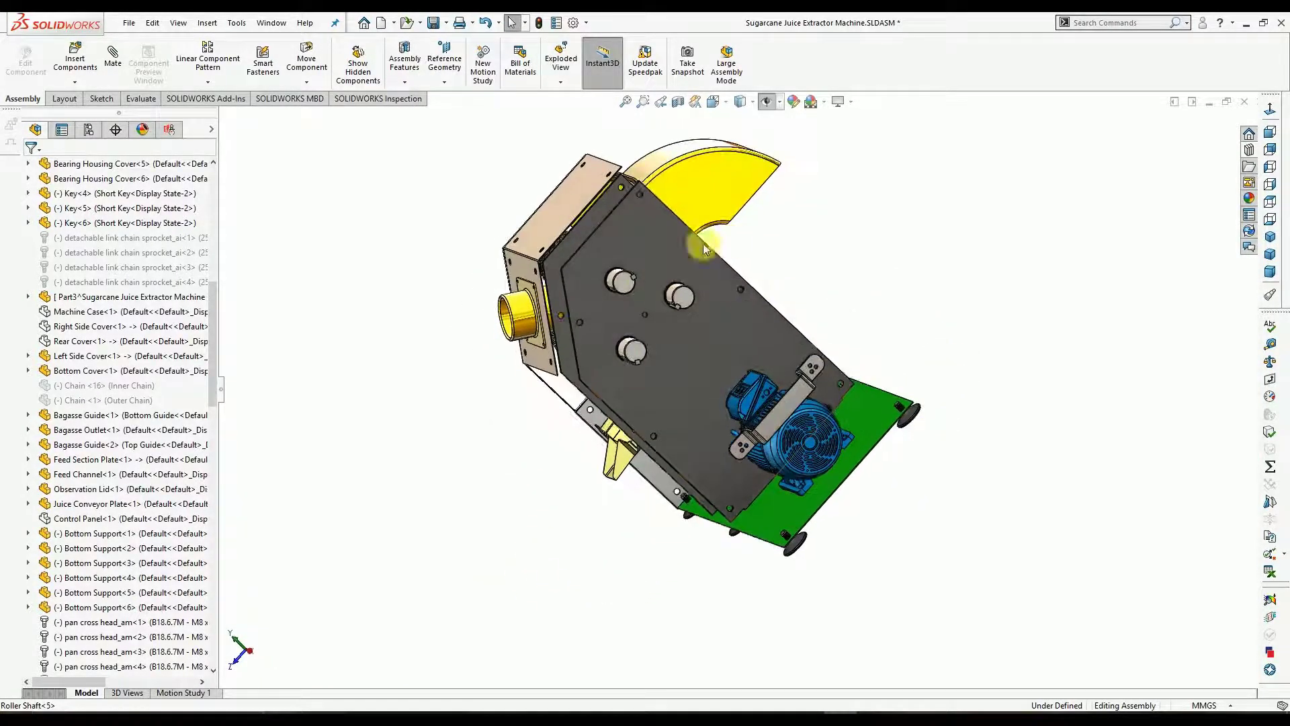
pyautogui.scroll(-1, 568, 330)
pyautogui.moveTo(567, 329); pyautogui.dragTo(695, 324, button='middle')
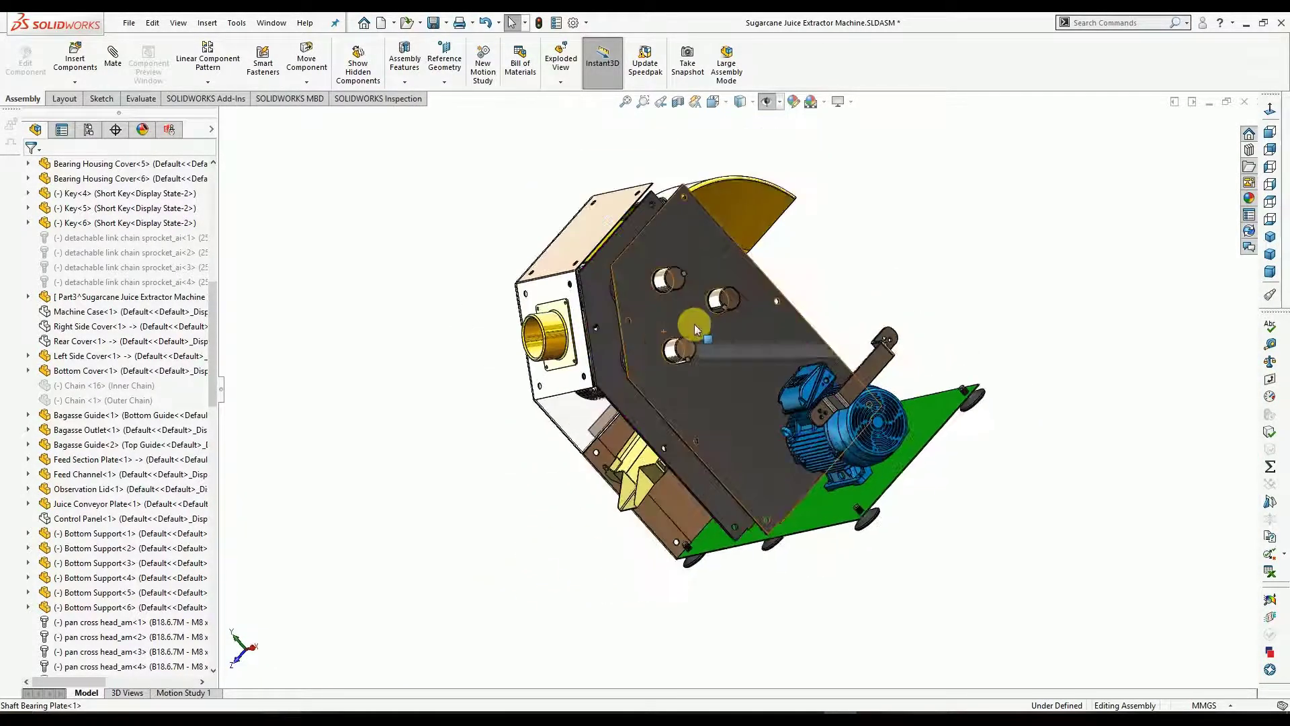
pyautogui.scroll(-3, 728, 270)
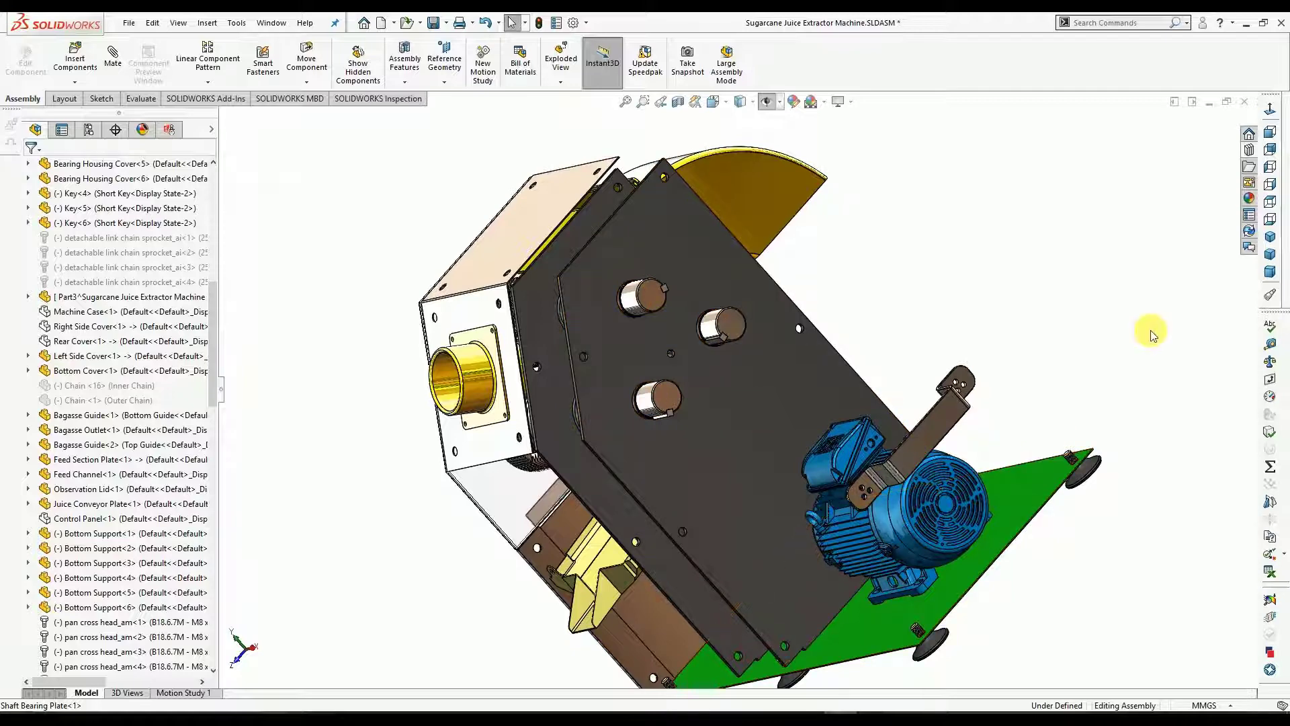
pyautogui.press('f')
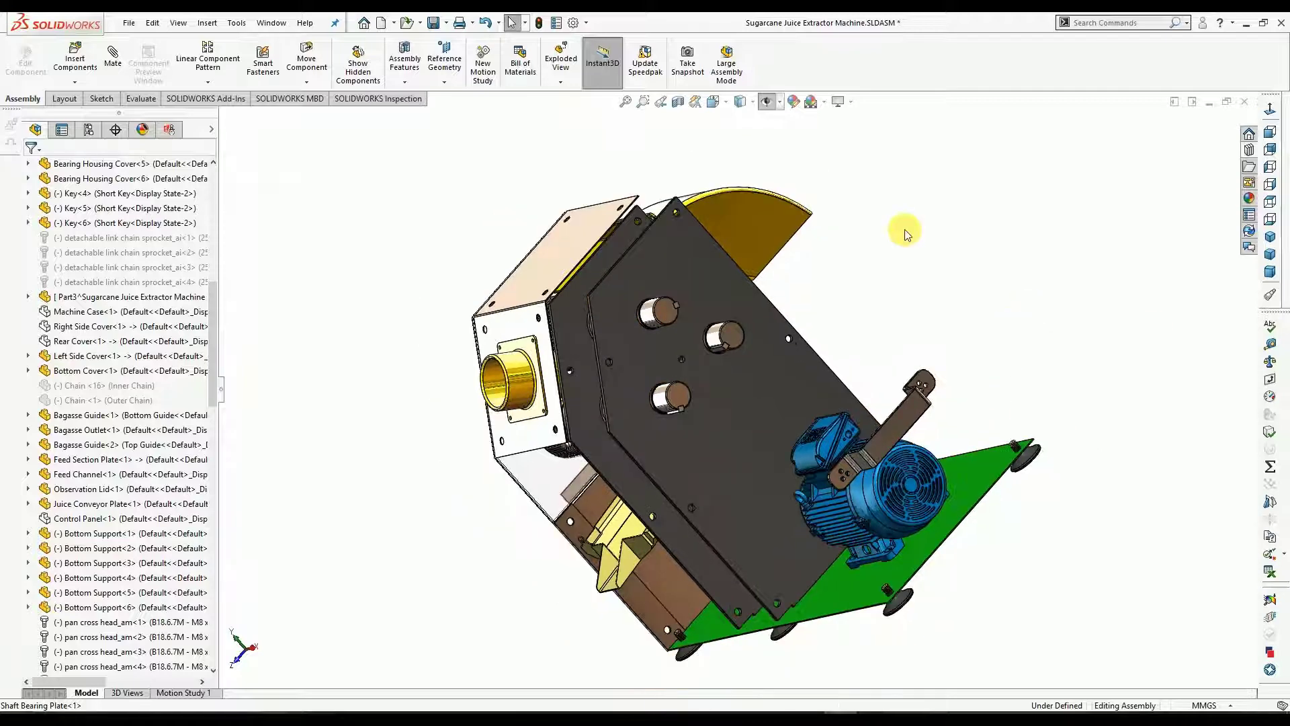
# Create a new document from the Part template.
pyautogui.click(382, 26)
pyautogui.click(642, 211)
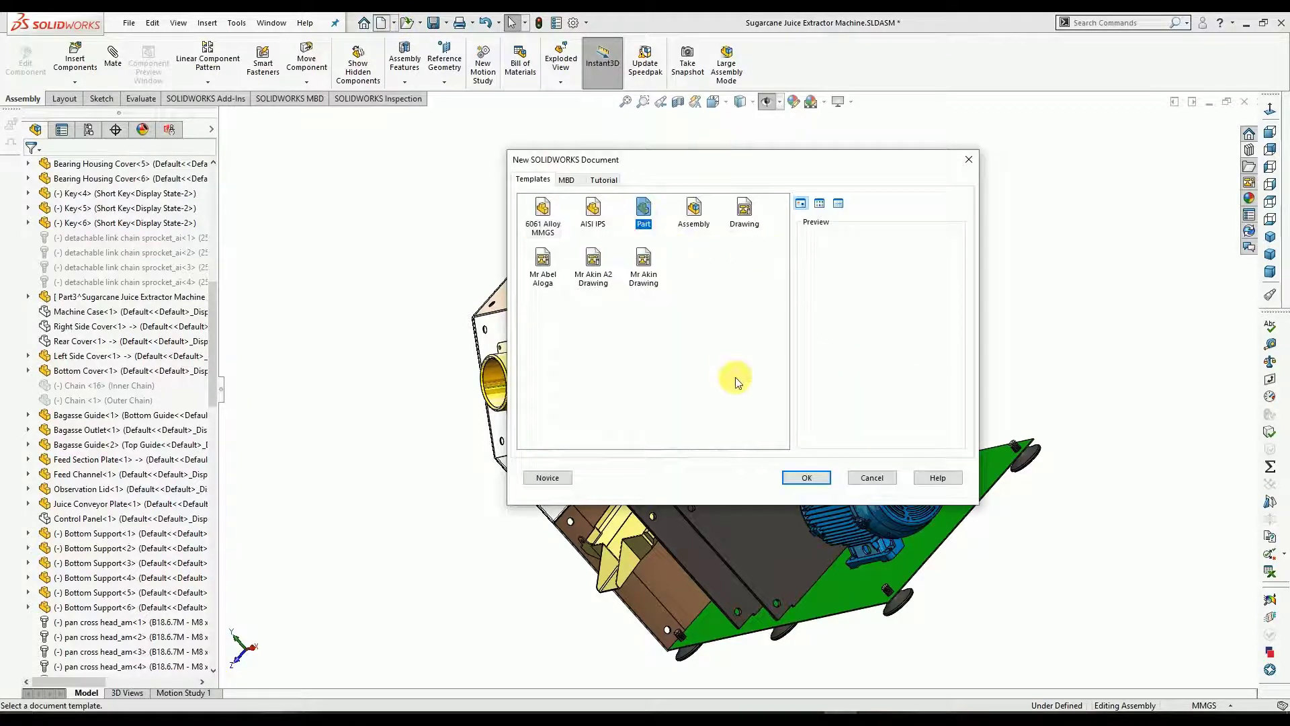
pyautogui.click(806, 477)
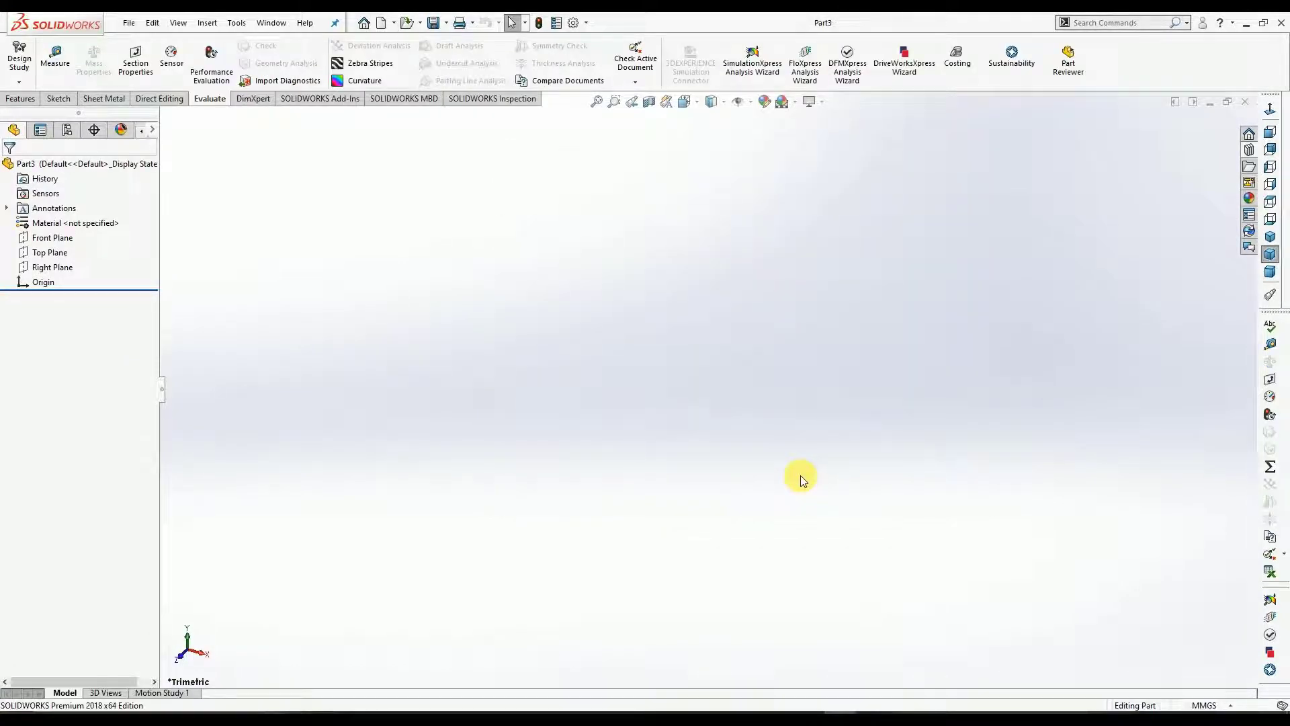
# Start creating a part from the Toolbox's Detachable Link Sprocket, found under the Ansi Inch power transmission chain sprockets.
pyautogui.click(1248, 166)
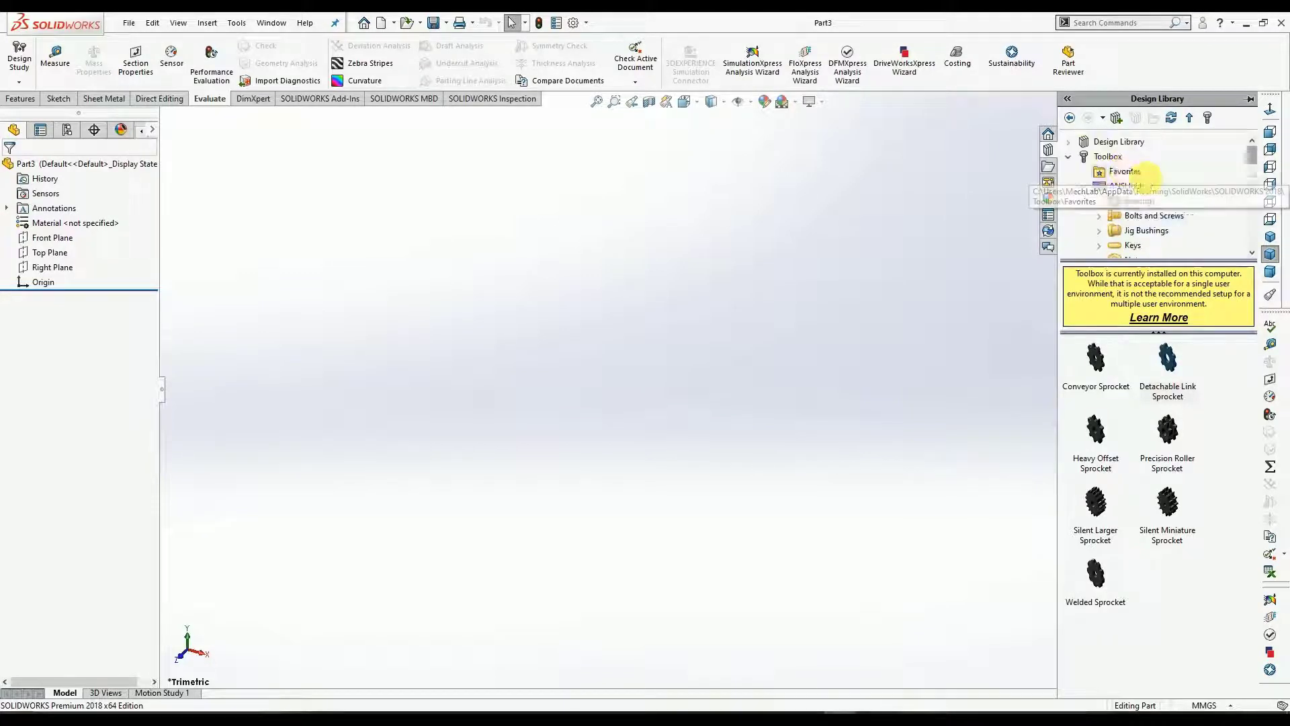
pyautogui.scroll(-2, 1151, 188)
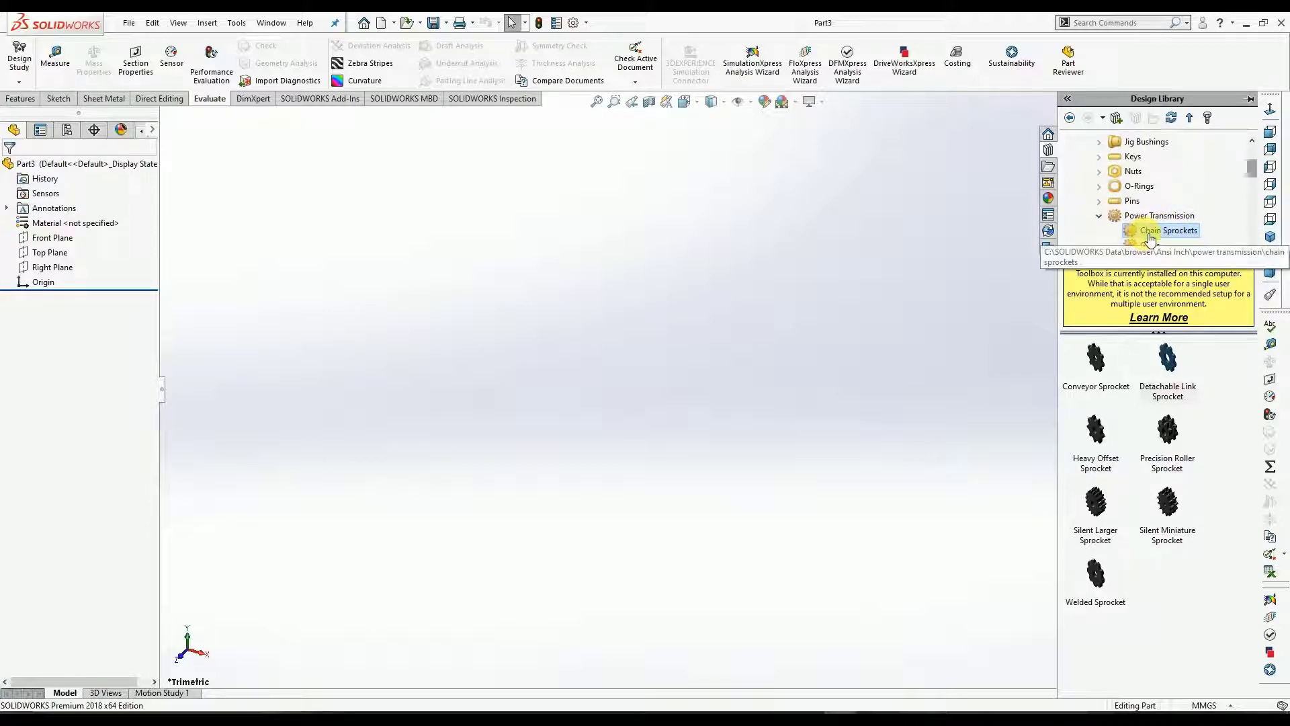
pyautogui.rightClick(1169, 386)
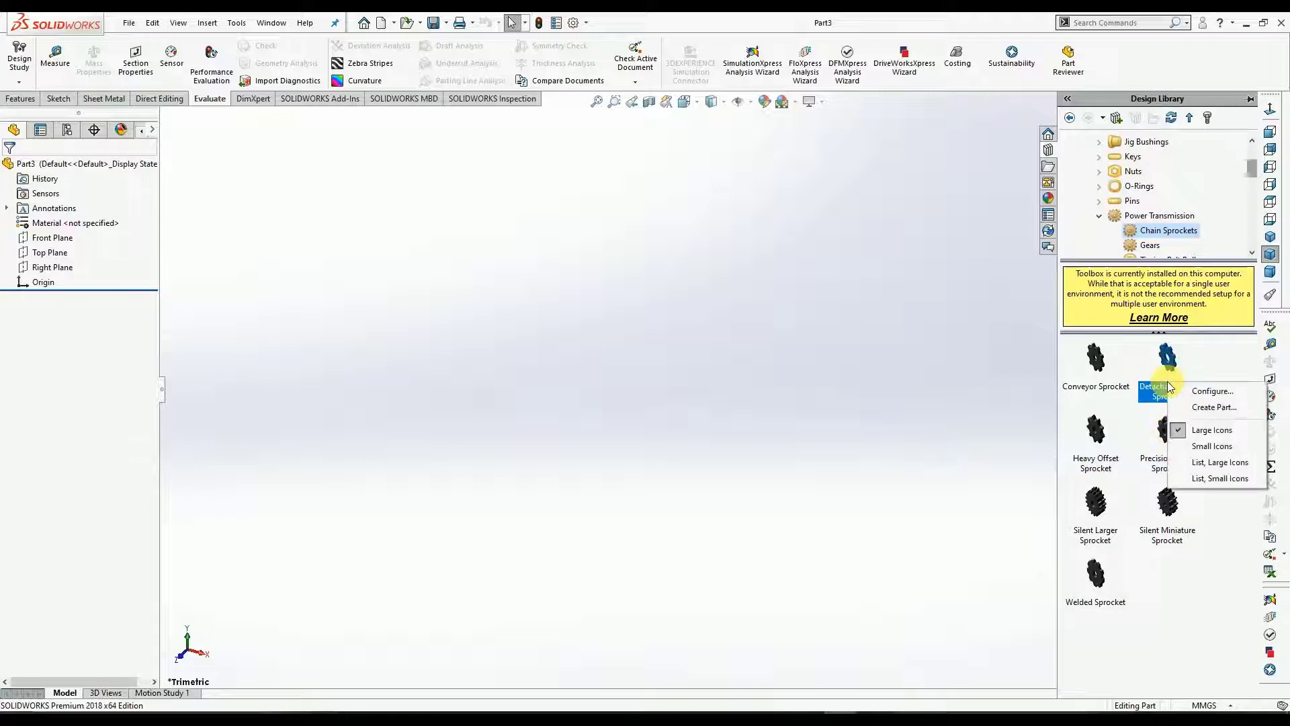
pyautogui.click(1208, 408)
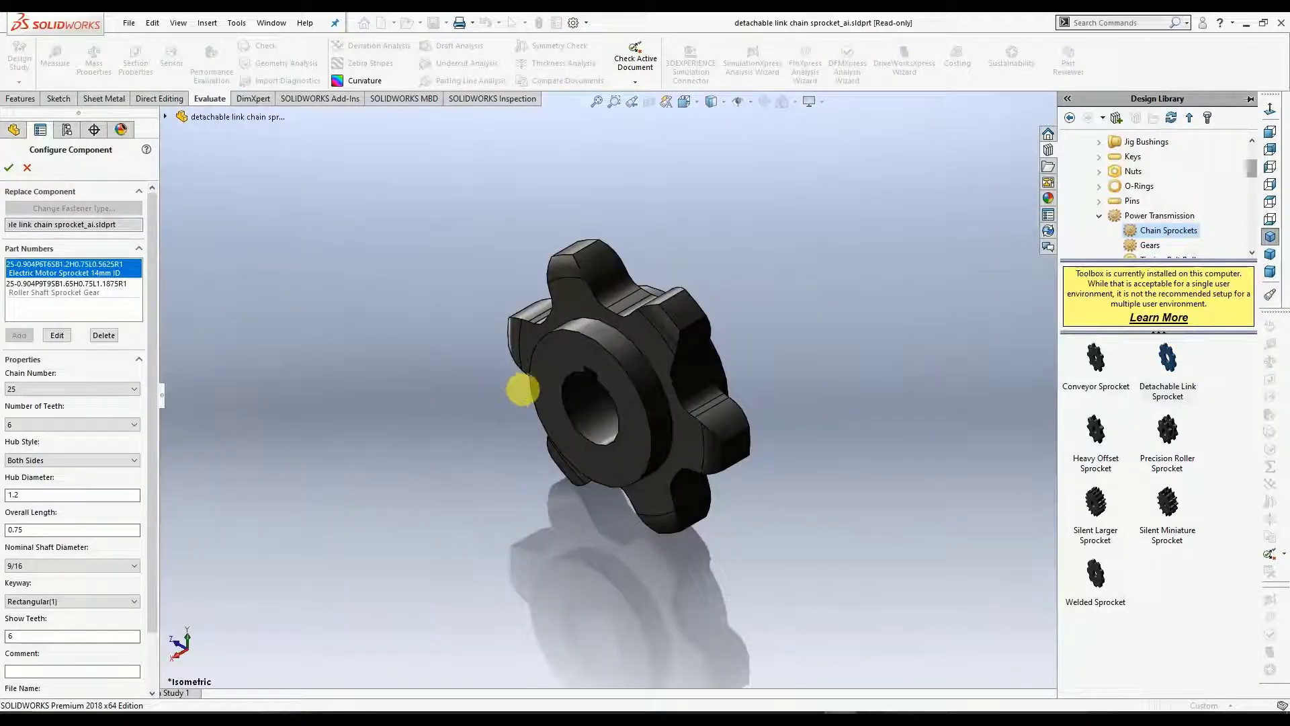
# Review the six-tooth motor sprocket's configuration, choose a 9/16 nominal shaft diameter and accept it to generate the part.
pyautogui.moveTo(523, 389)
pyautogui.mouseDown(button='middle')
pyautogui.moveTo(627, 317)
pyautogui.moveTo(668, 248)
pyautogui.moveTo(654, 360)
pyautogui.moveTo(560, 299)
pyautogui.moveTo(503, 382)
pyautogui.moveTo(523, 387)
pyautogui.mouseUp(button='middle')
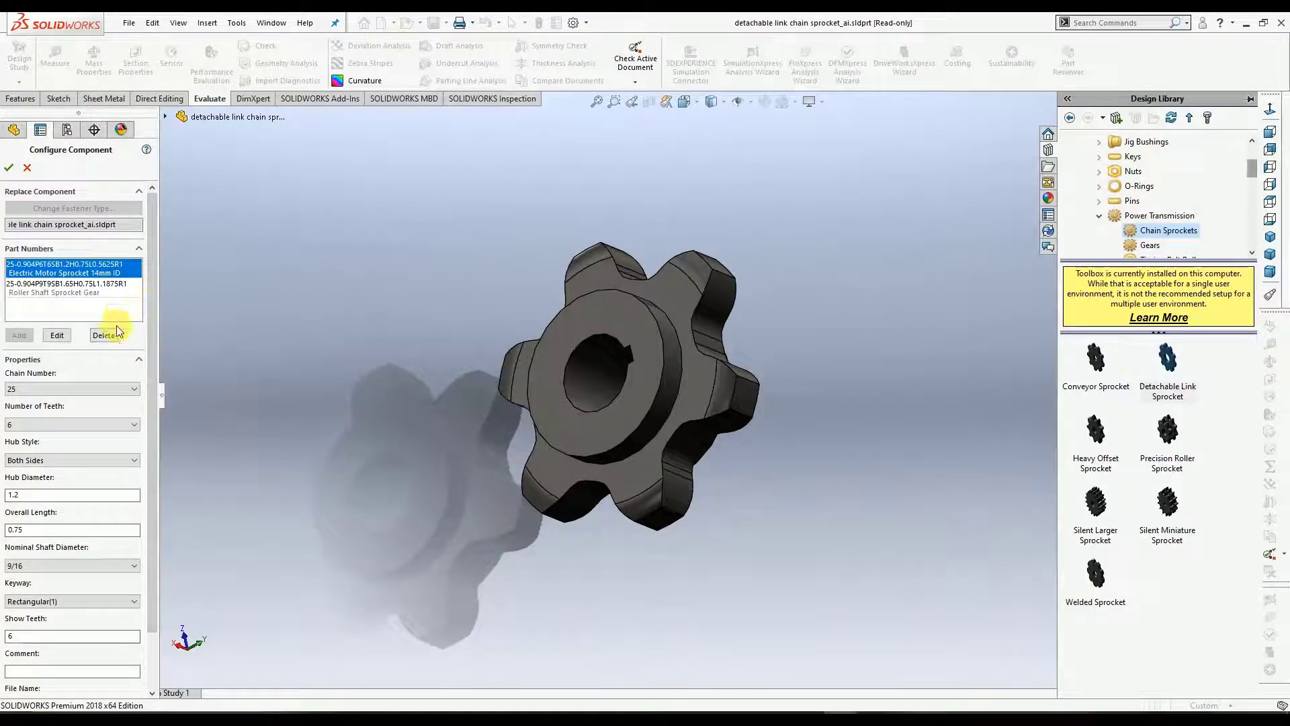
pyautogui.moveTo(152, 348); pyautogui.dragTo(152, 416)
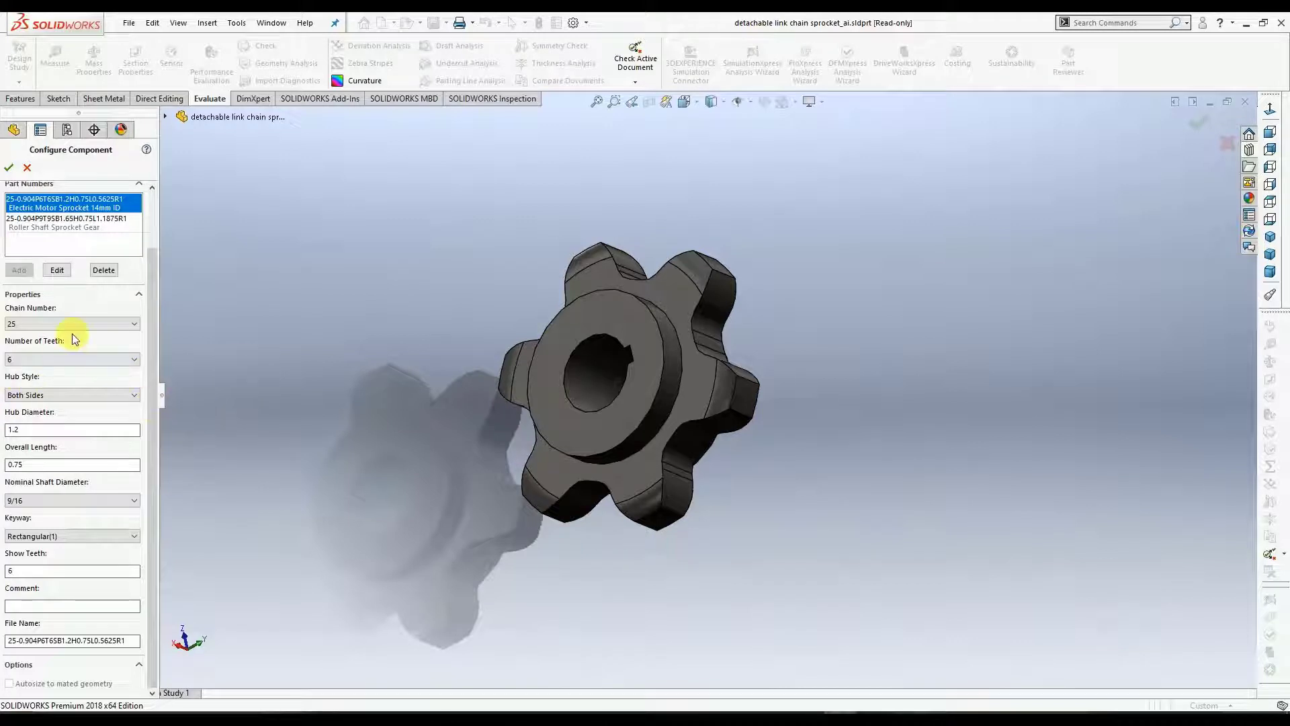
pyautogui.moveTo(423, 328); pyautogui.dragTo(517, 378, button='middle')
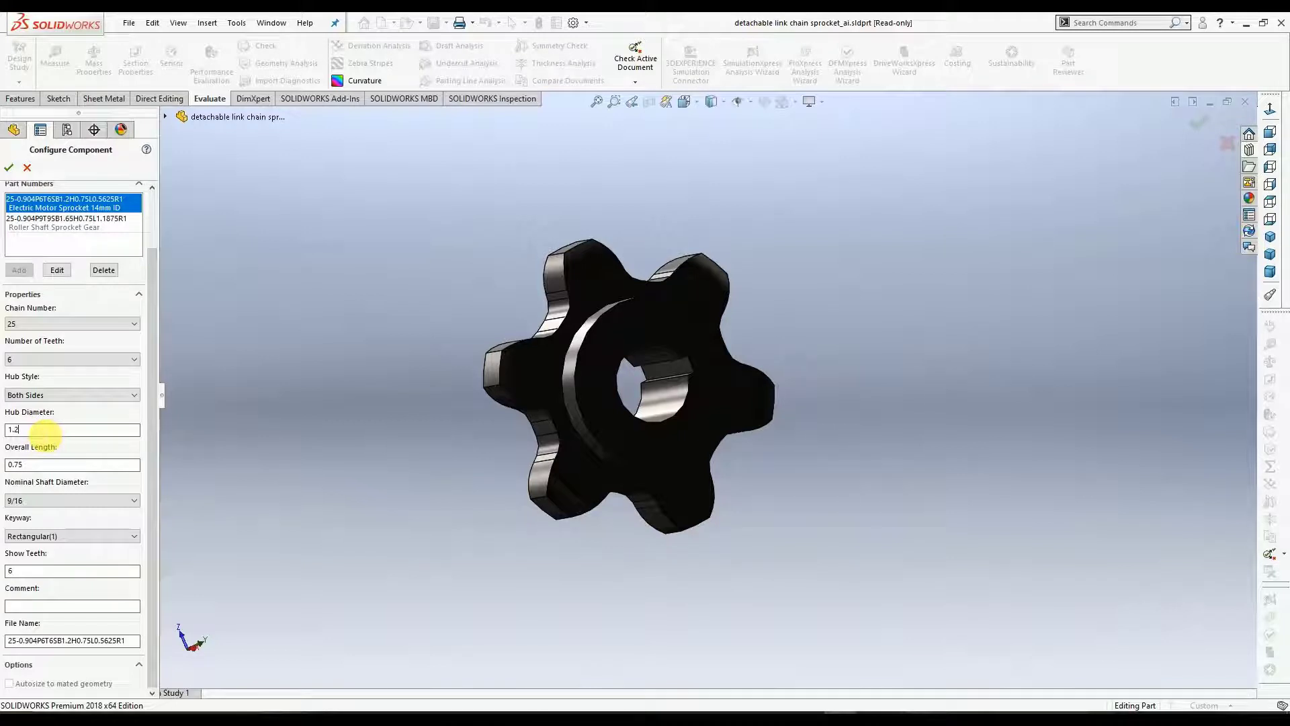
pyautogui.click(49, 502)
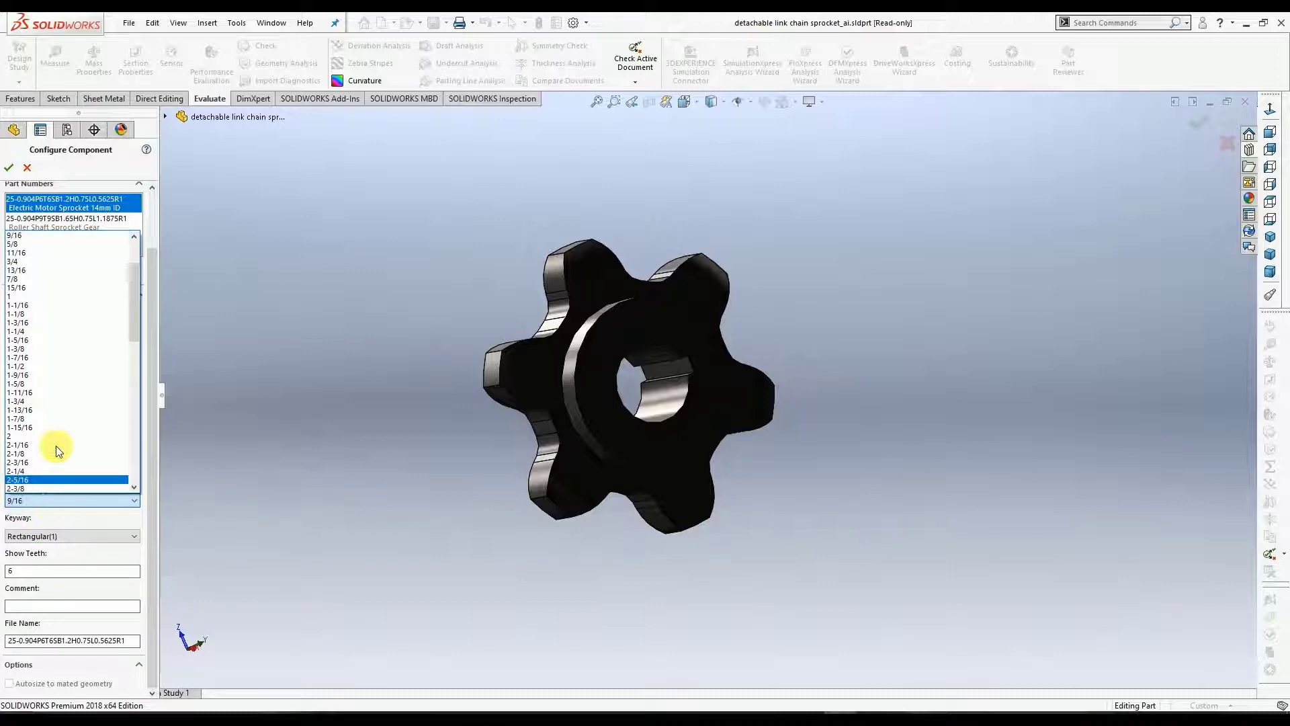
pyautogui.click(31, 234)
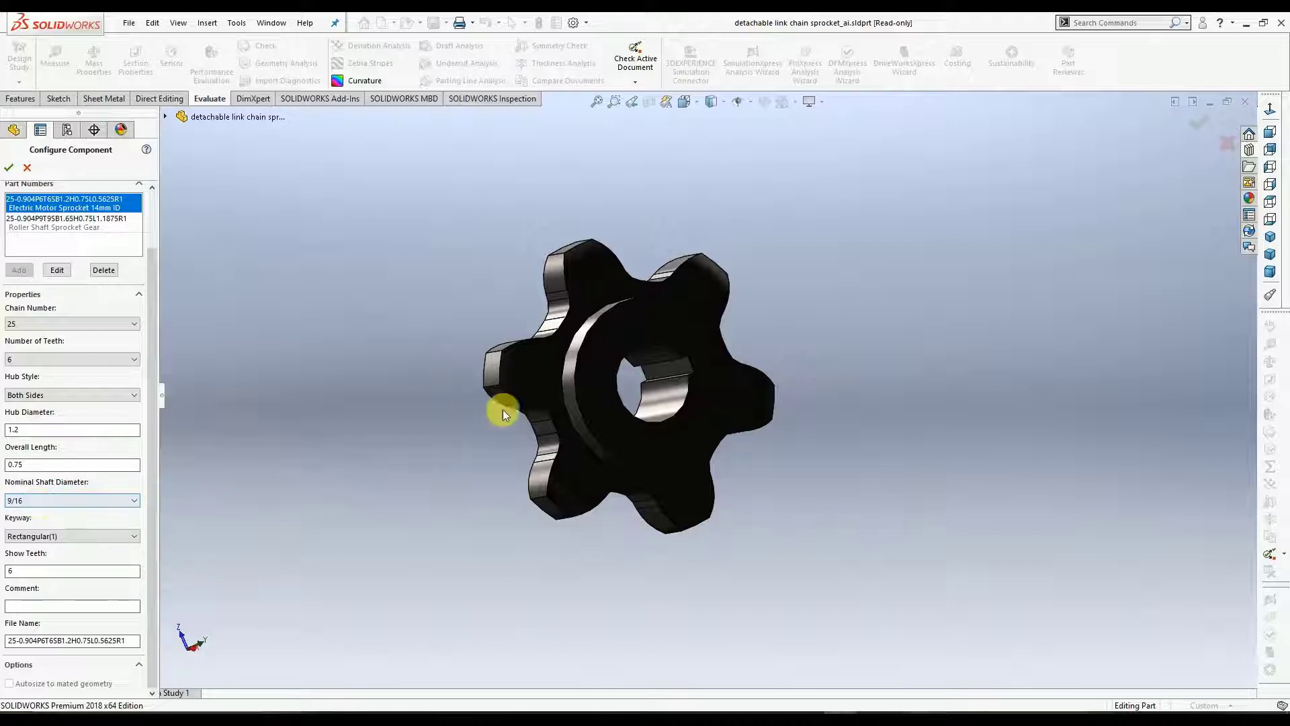
pyautogui.moveTo(531, 412); pyautogui.dragTo(592, 425, button='middle')
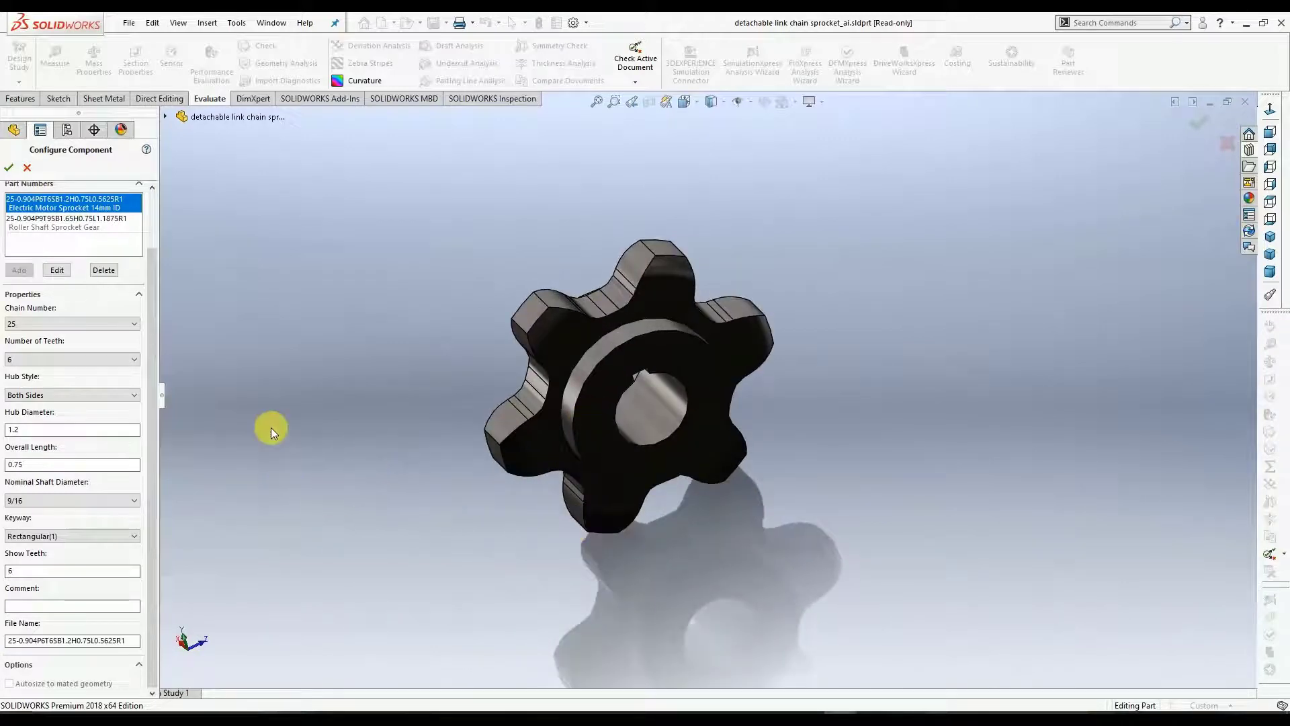
pyautogui.click(9, 169)
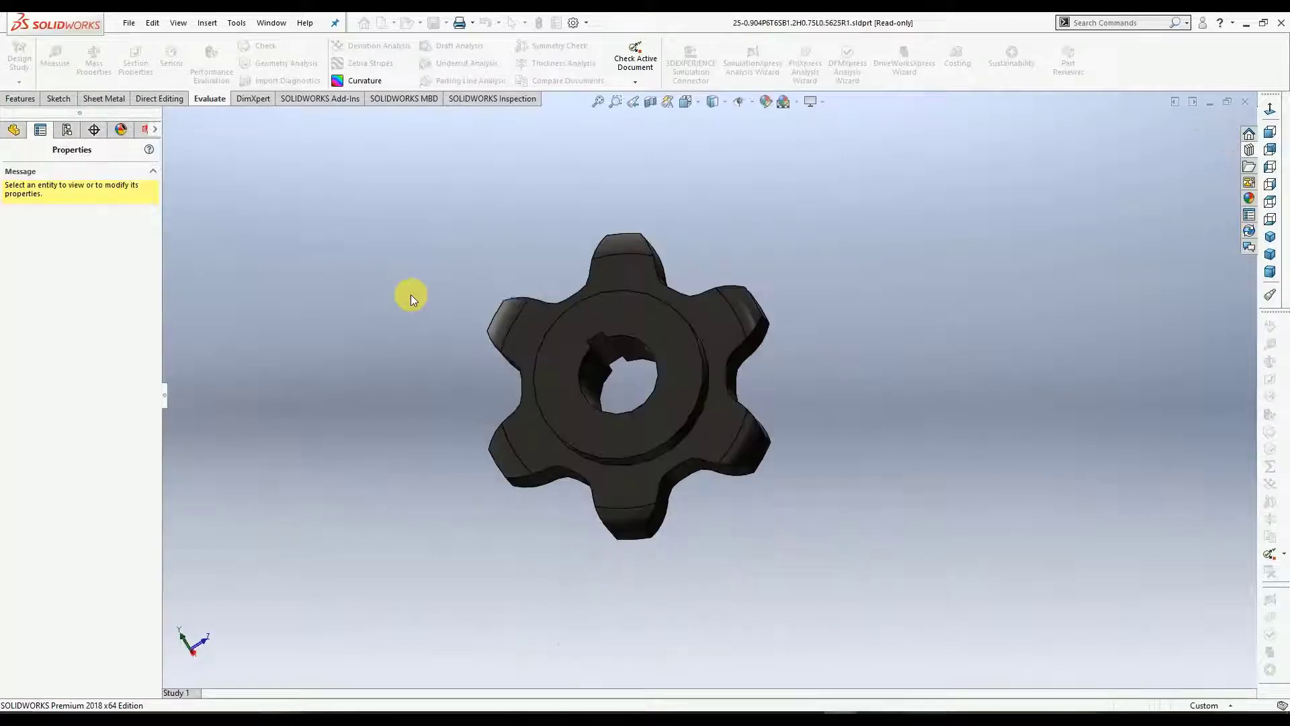
# Save the generated motor sprocket as 25-0.904P6T6SB1.2H0.75L0.5625R1Motor in the Desktop folder Sugarcane Juice Extractor Machine, subfolder Sprockets.
pyautogui.hotkey('ctrl', 'Tab')
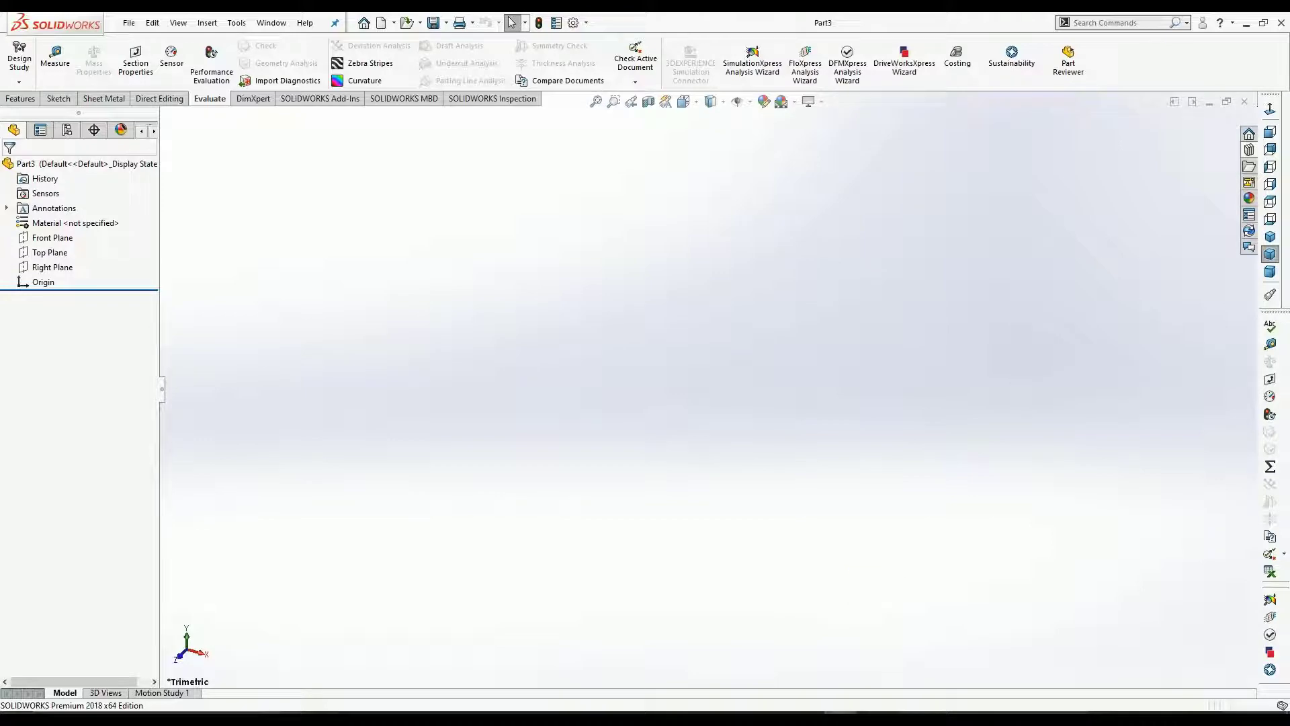
pyautogui.moveTo(840, 718)
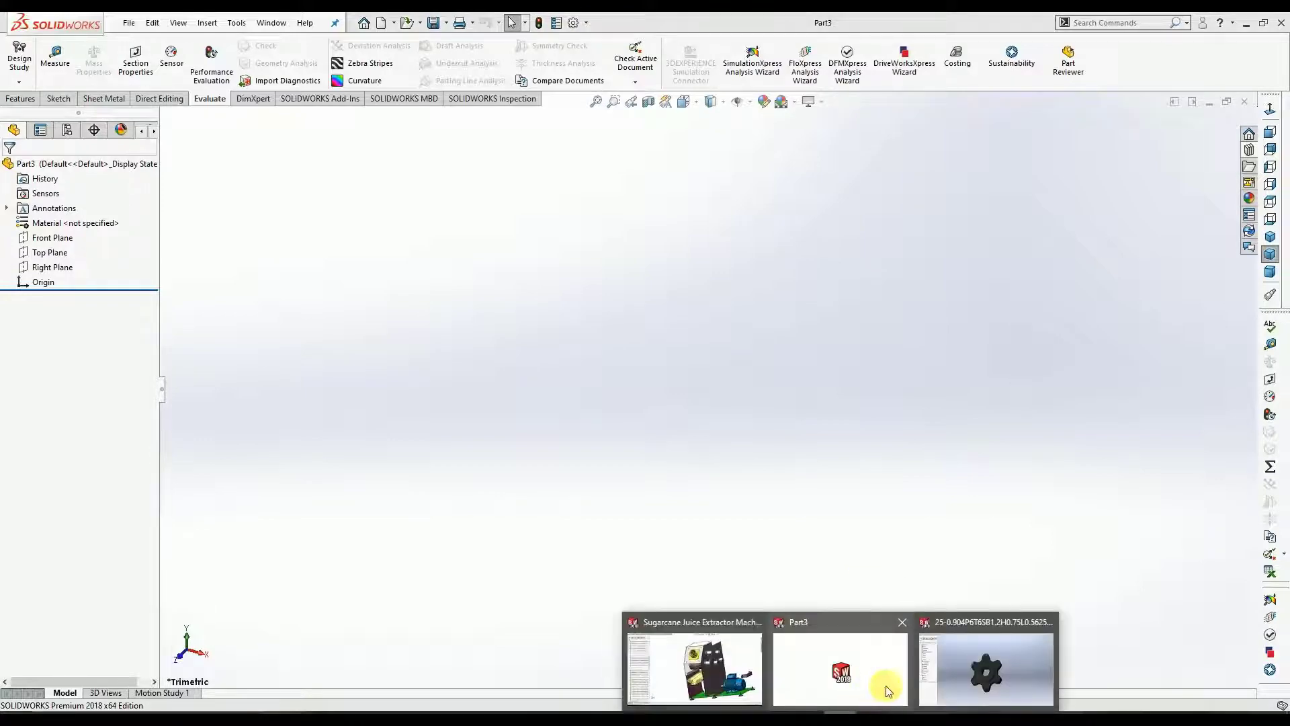
pyautogui.click(947, 674)
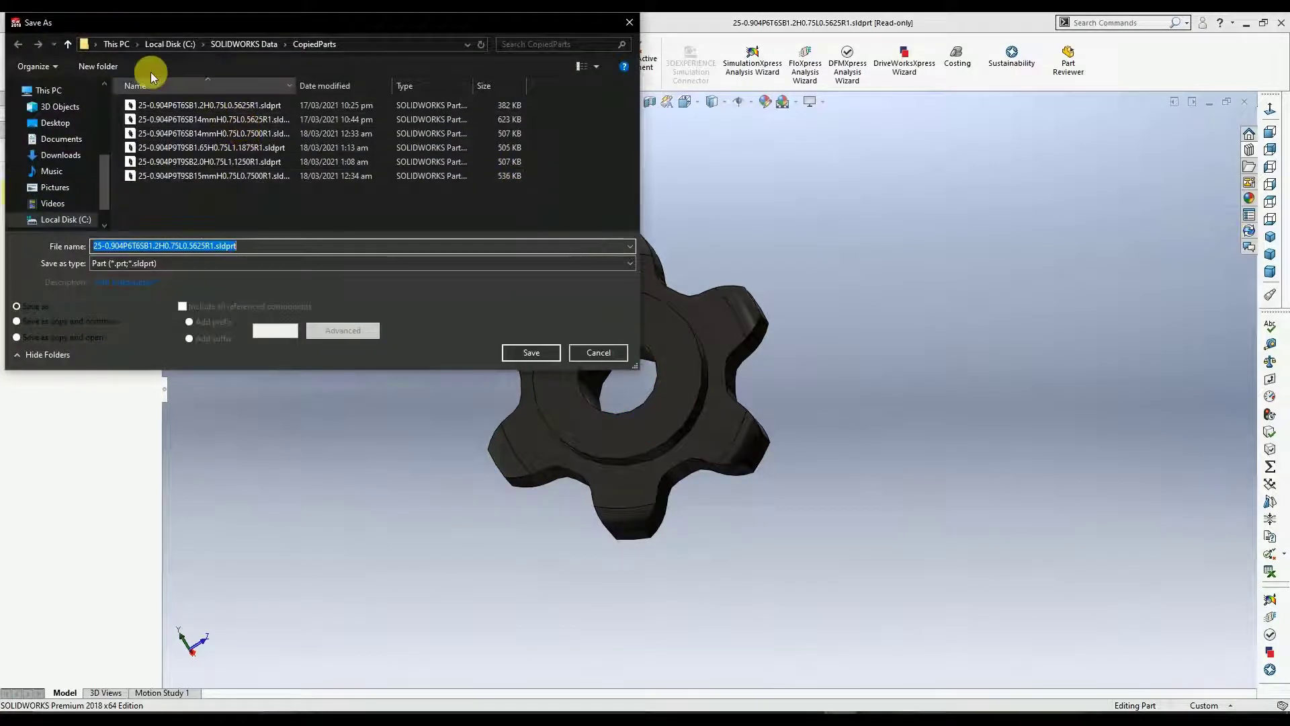
pyautogui.click(68, 125)
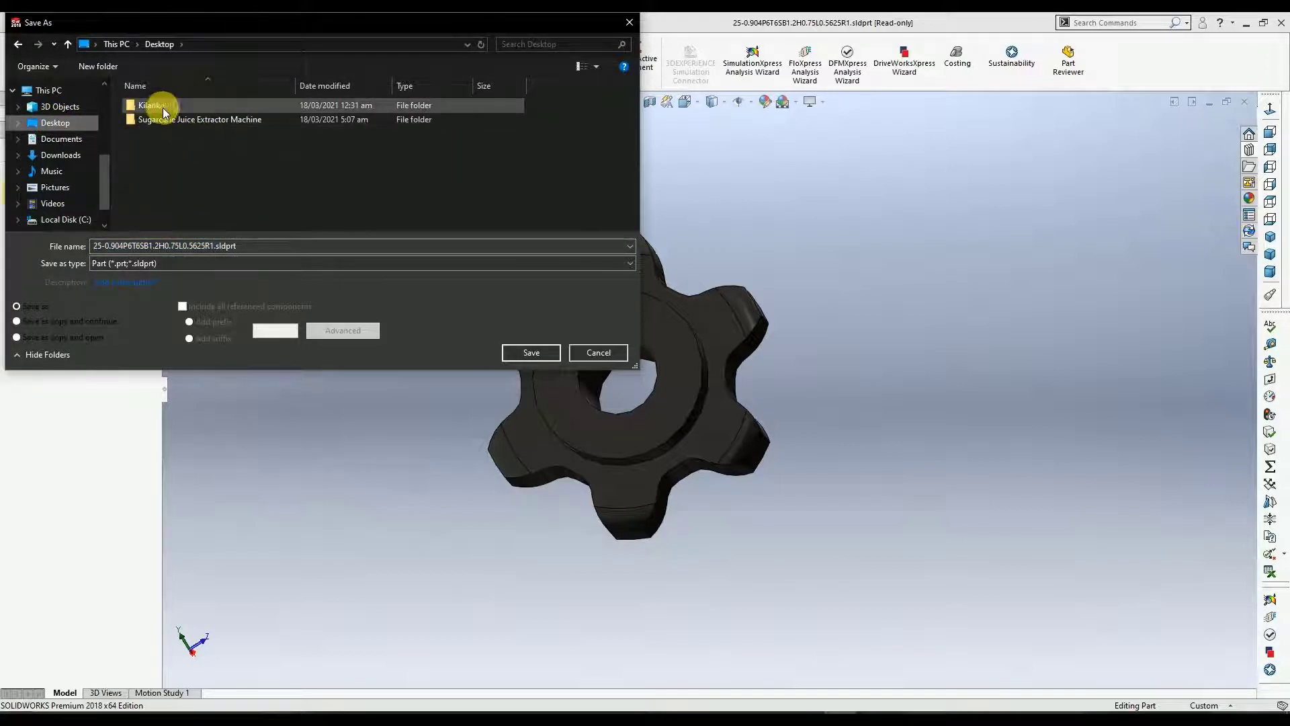
pyautogui.doubleClick(161, 105)
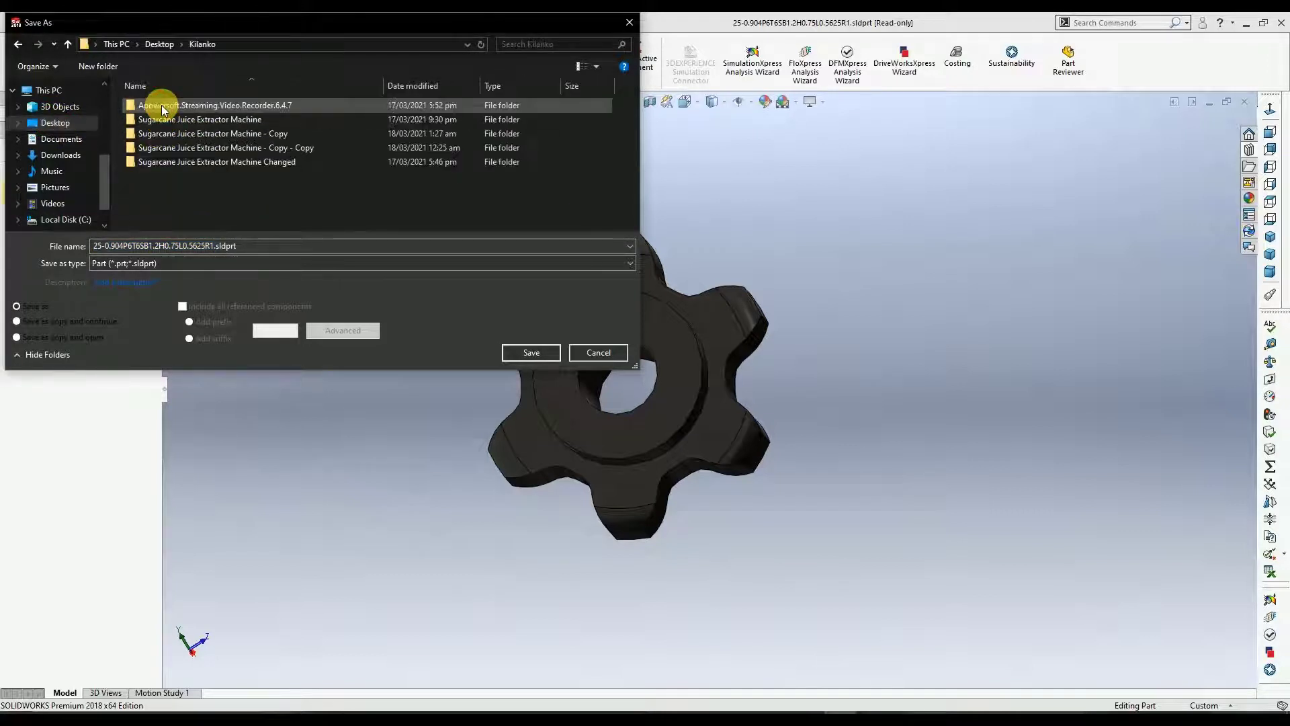
pyautogui.click(18, 43)
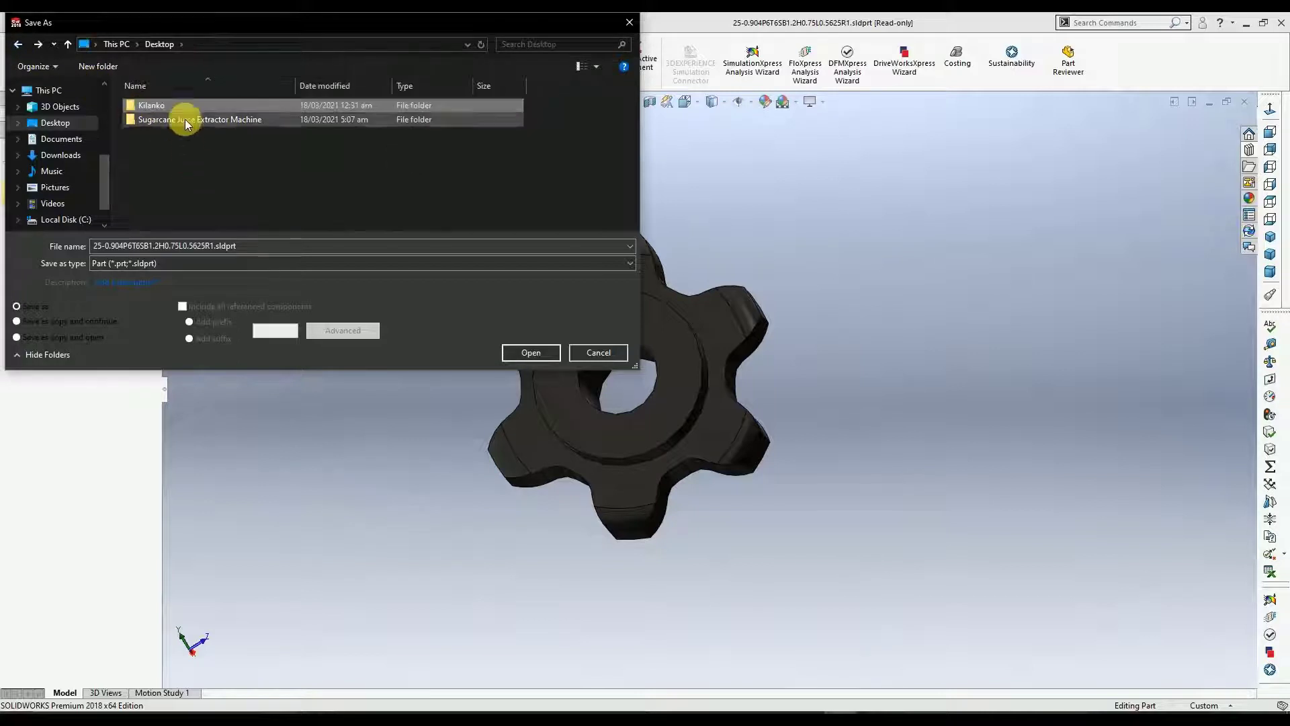
pyautogui.doubleClick(185, 122)
pyautogui.doubleClick(174, 105)
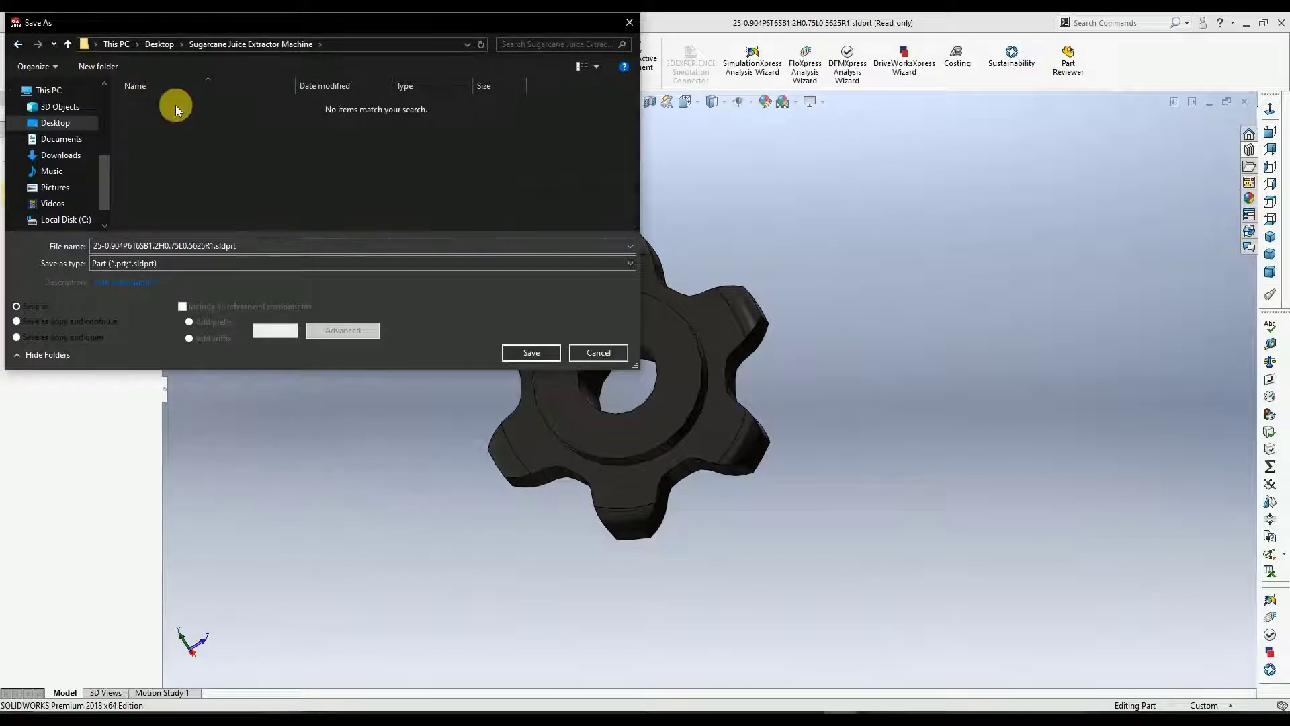
pyautogui.click(219, 247)
pyautogui.click(217, 250)
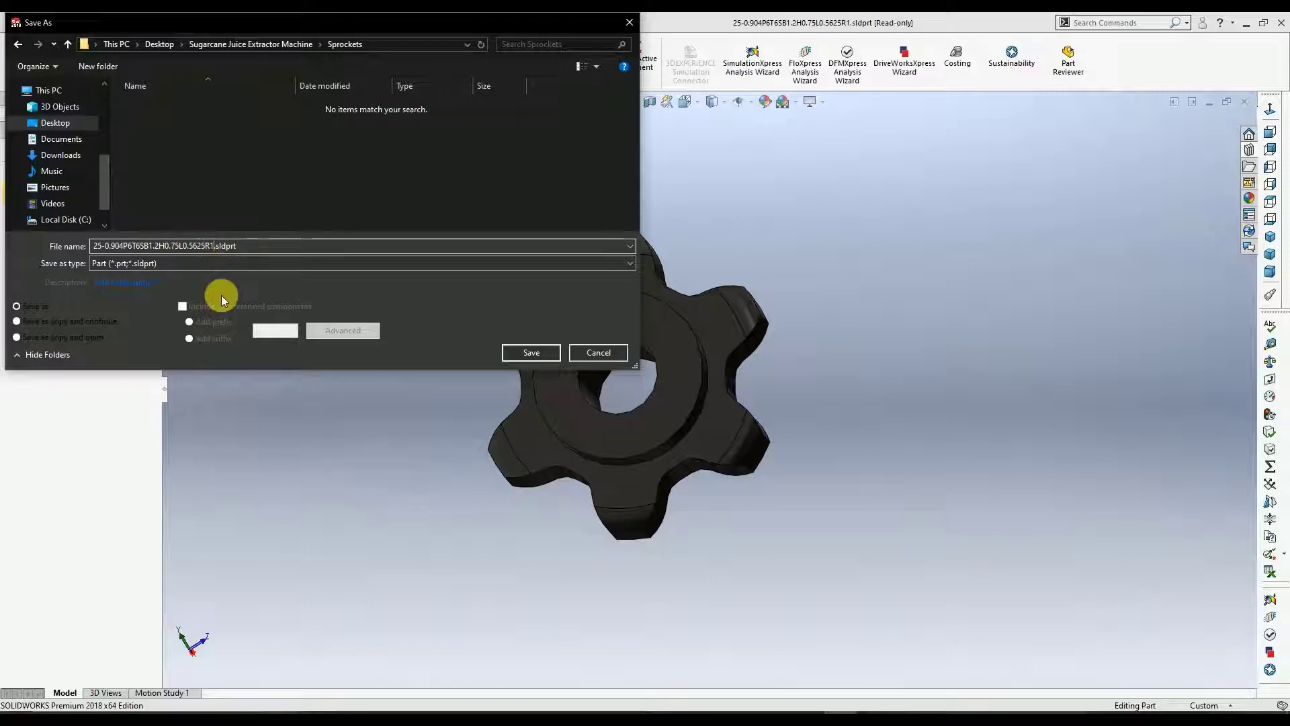
pyautogui.write('Motor')
pyautogui.click(516, 351)
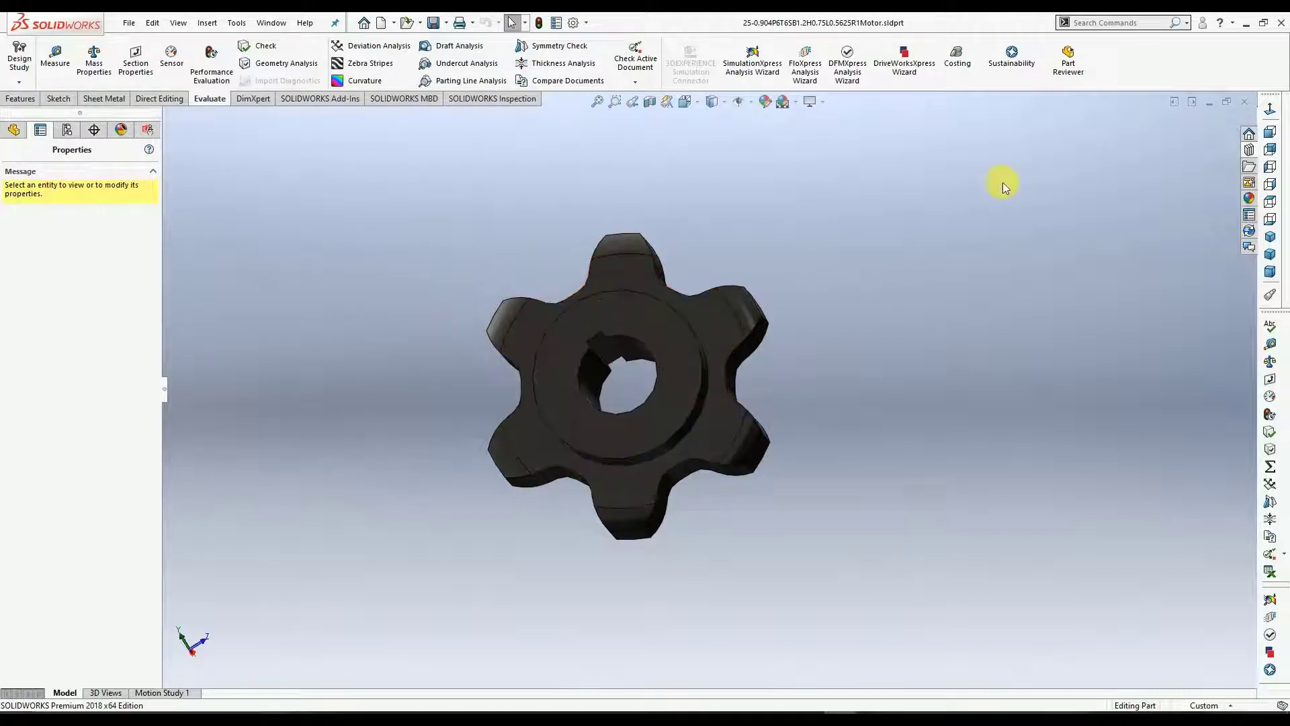
# Close the saved motor sprocket and start creating another part from the Toolbox's Detachable Link Sprocket.
pyautogui.click(1246, 102)
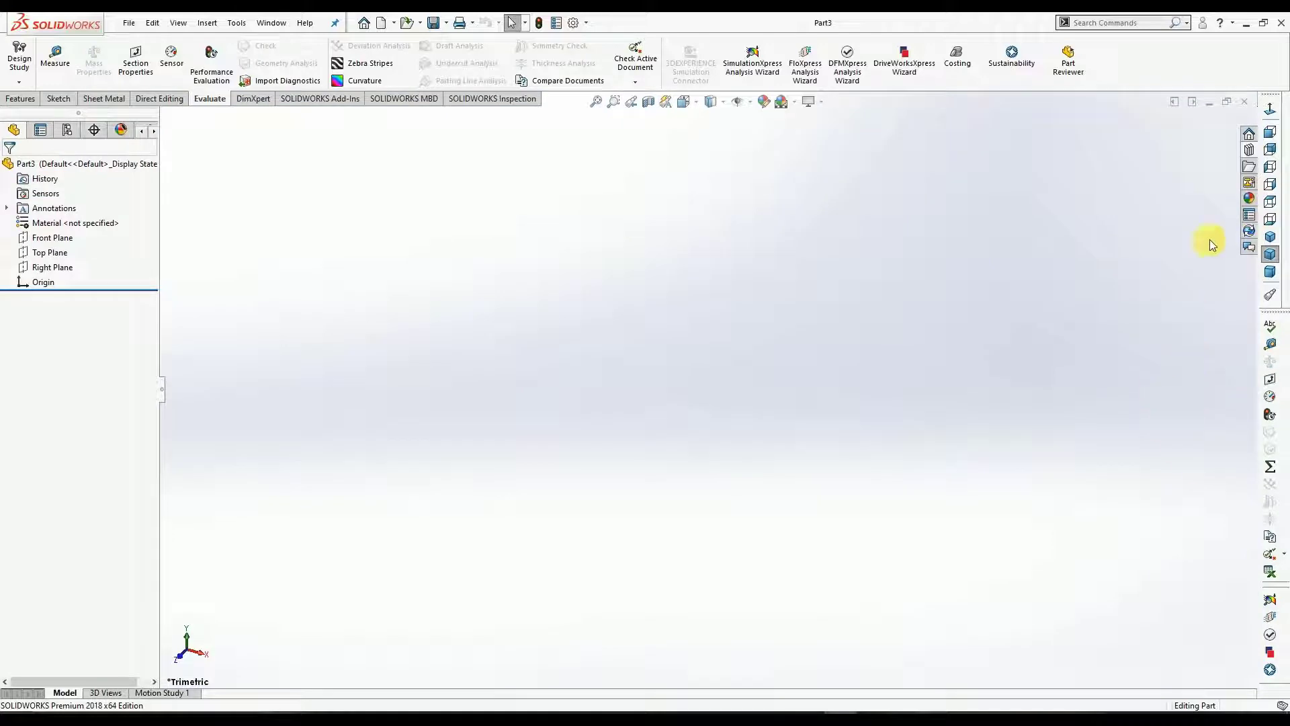
pyautogui.click(1249, 149)
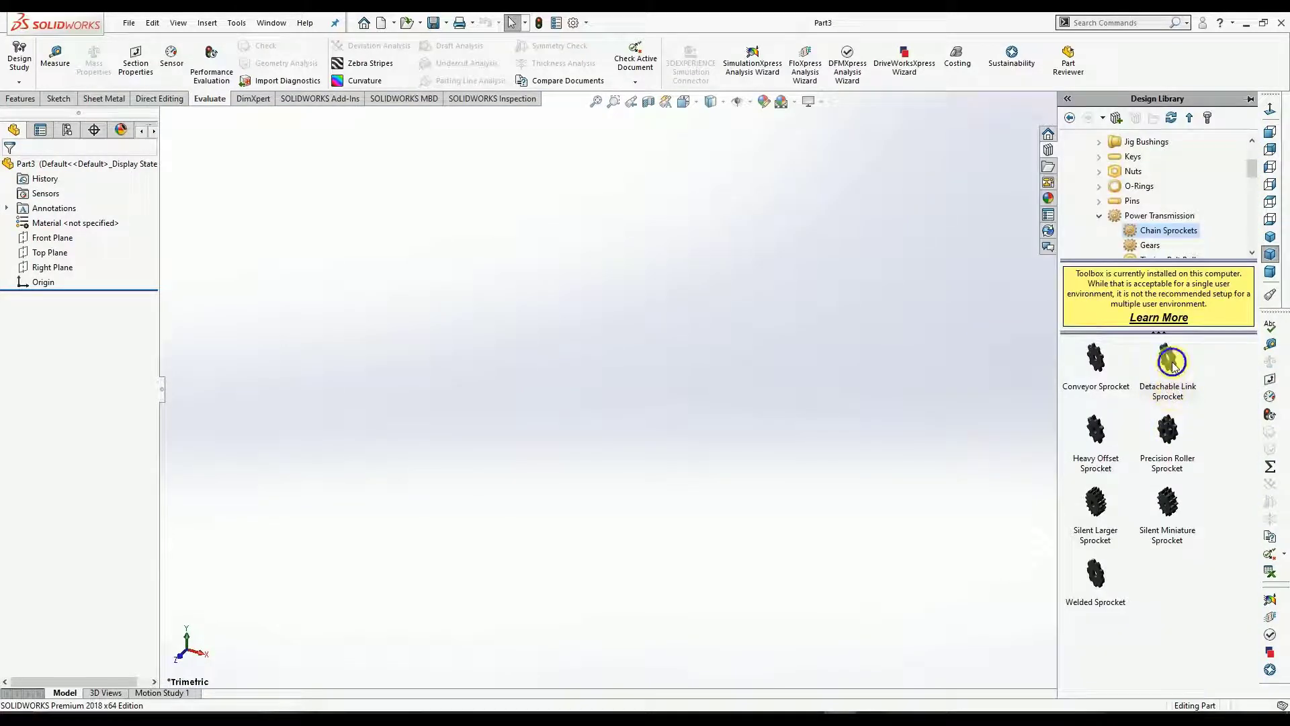
pyautogui.rightClick(1173, 363)
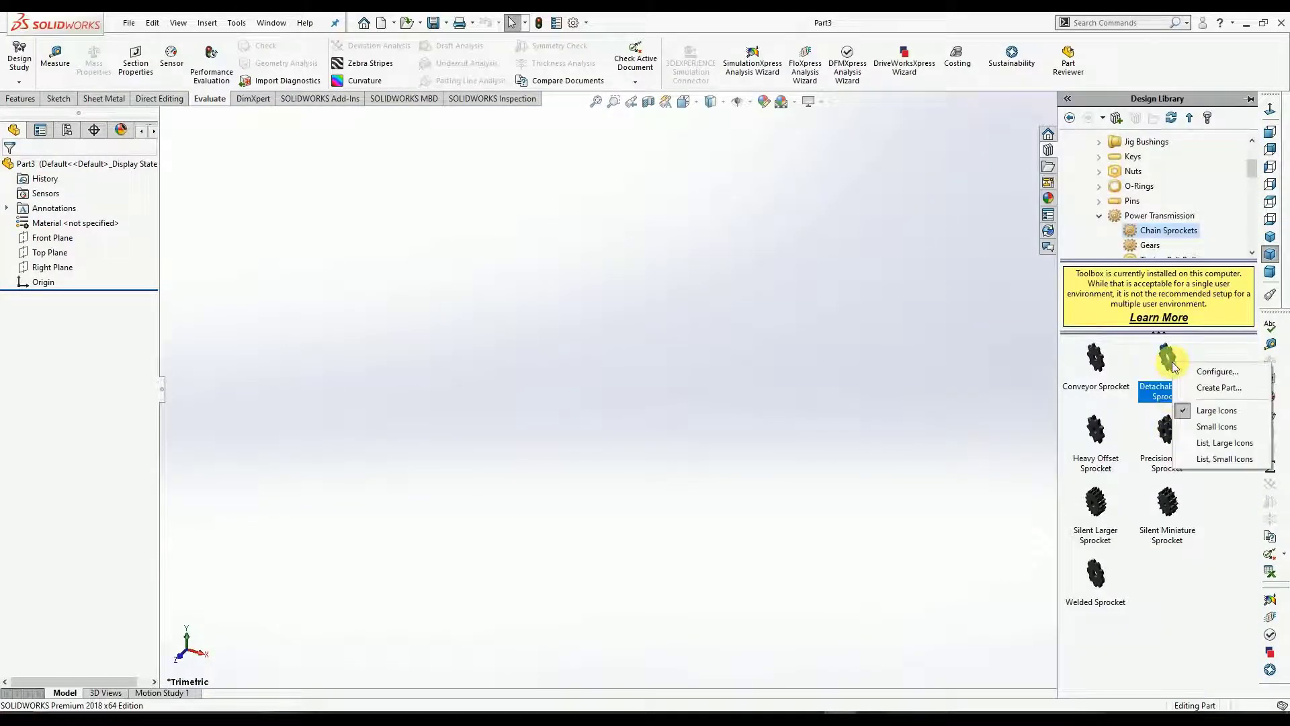
pyautogui.click(1217, 388)
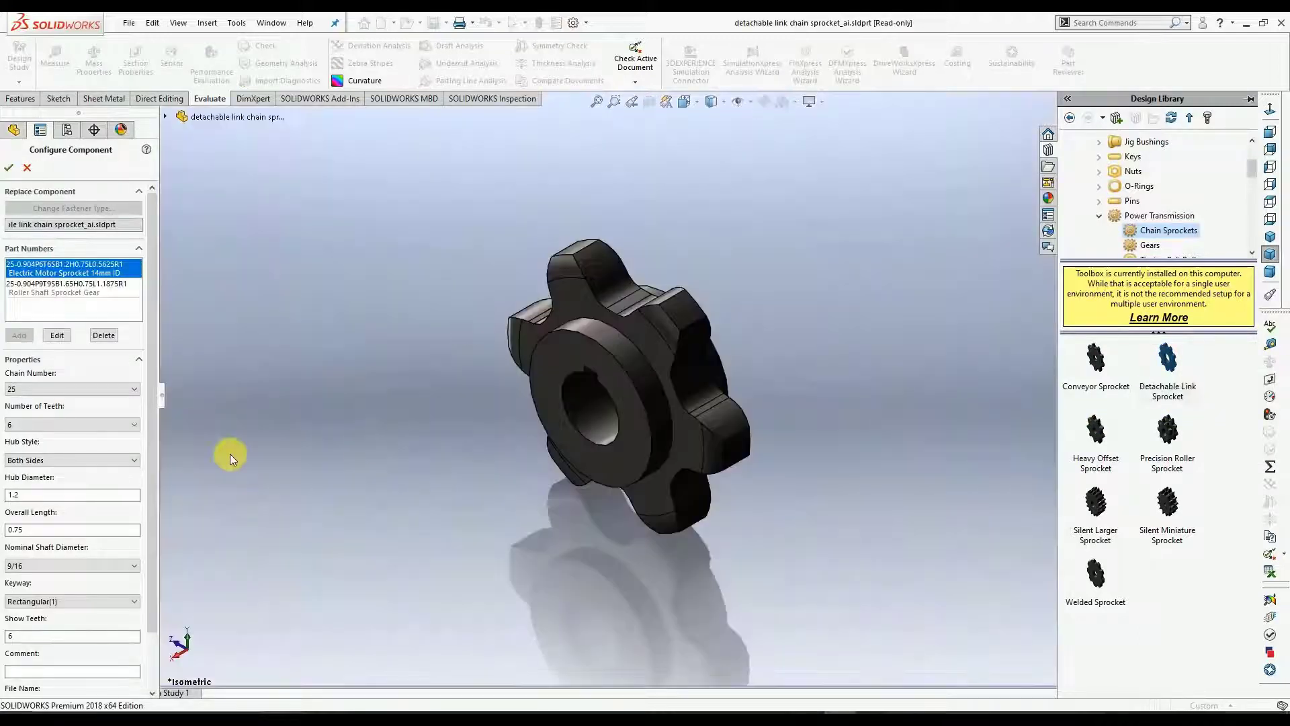
# Configure the roller shaft sprocket with 9 teeth, a 1.65 hub diameter and a 1-3/16 nominal shaft diameter, and generate the part.
pyautogui.click(135, 425)
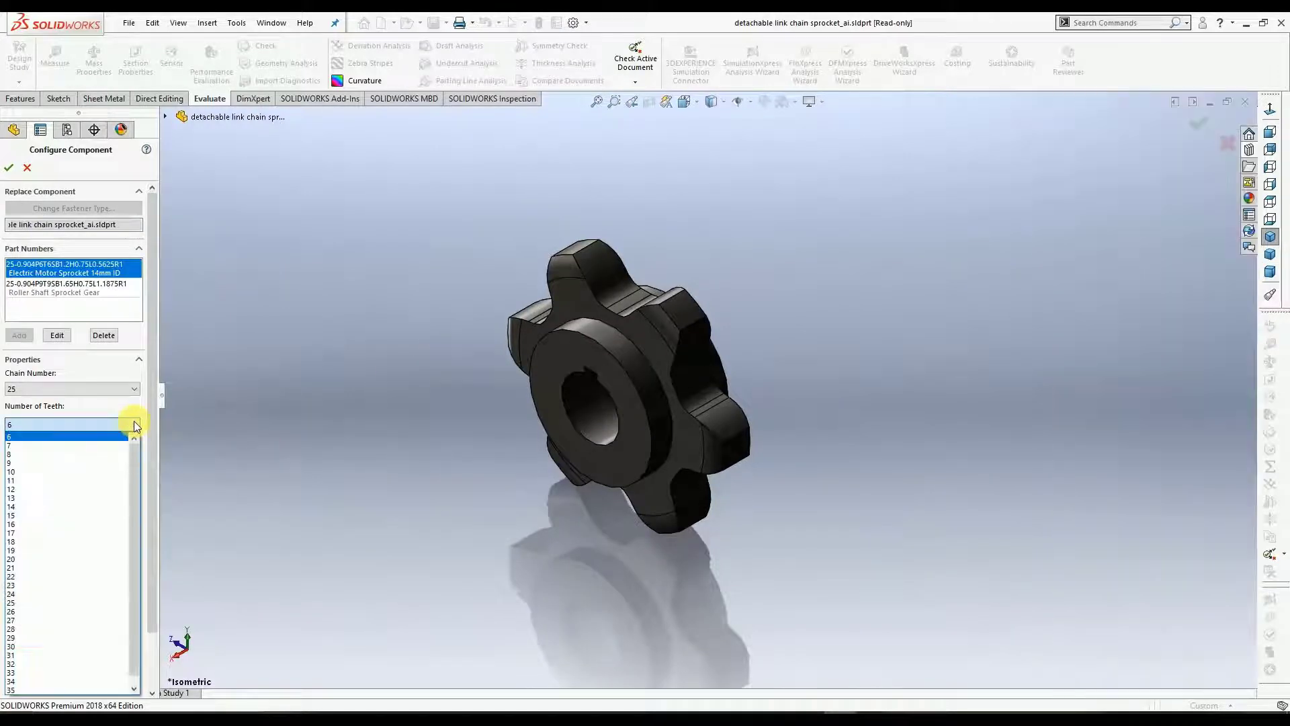
pyautogui.click(110, 463)
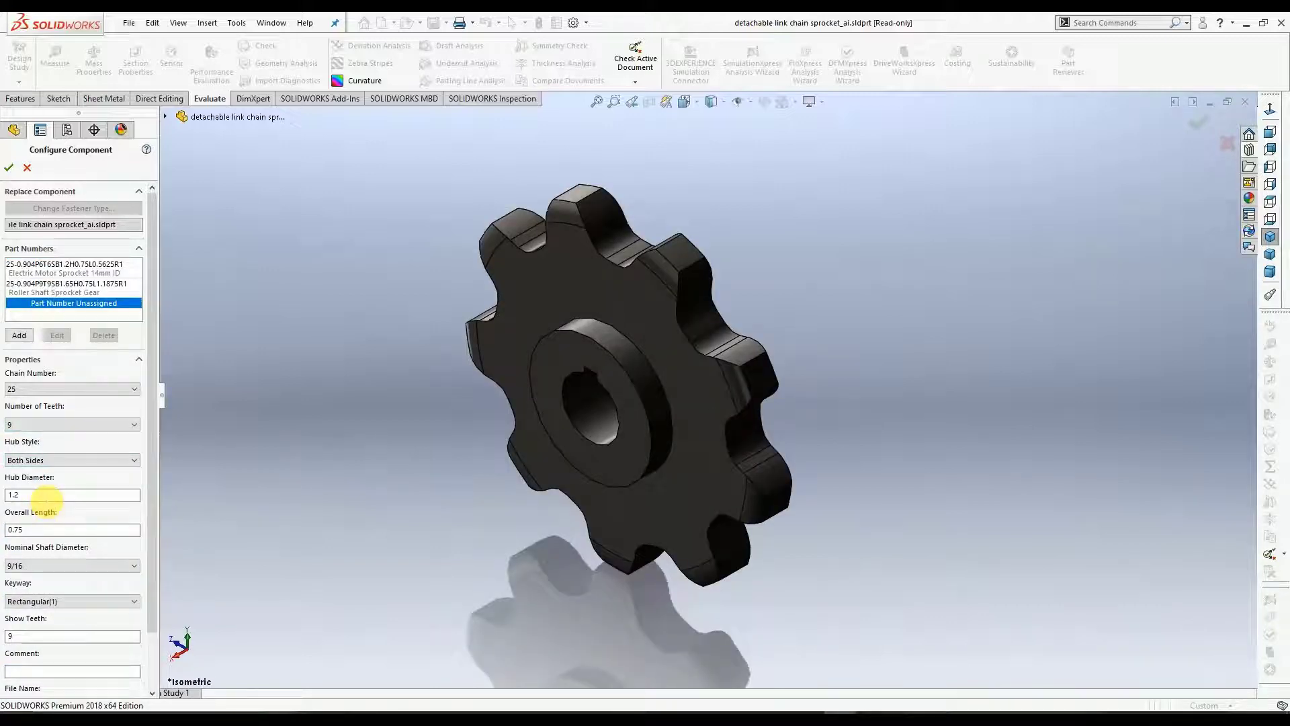
pyautogui.moveTo(40, 496); pyautogui.dragTo(8, 496)
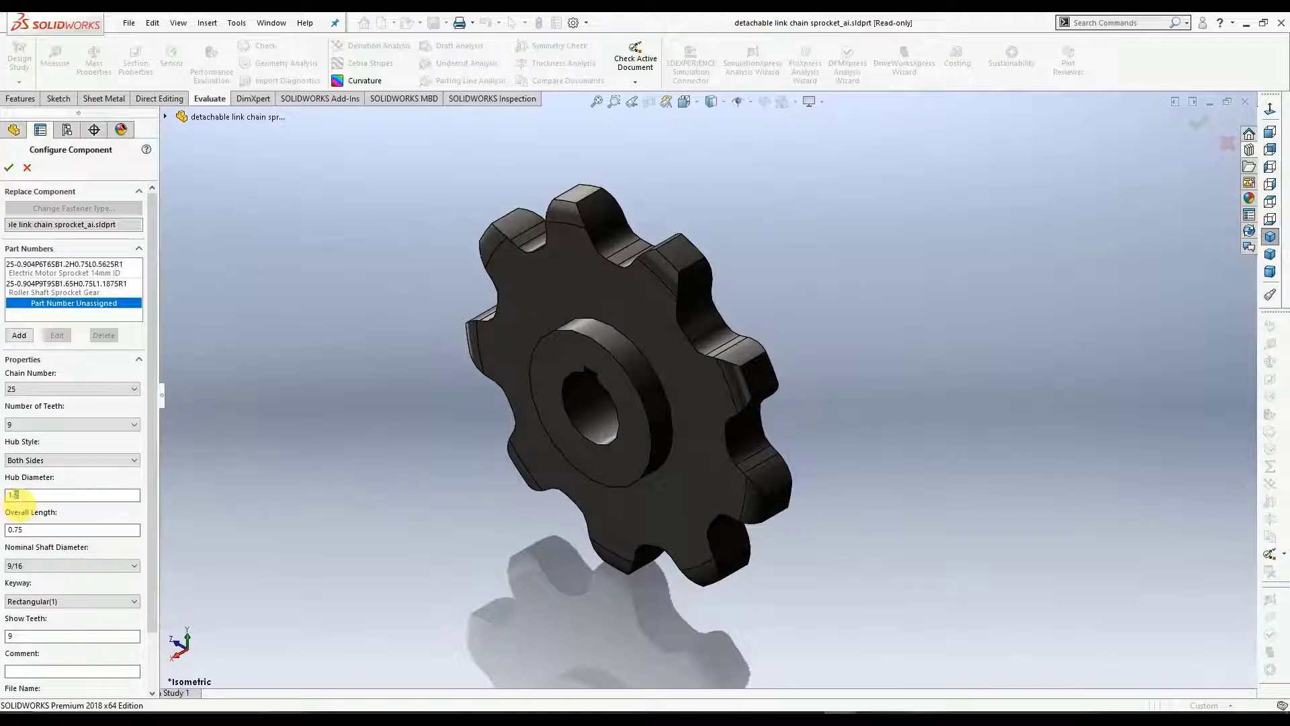
pyautogui.click(61, 566)
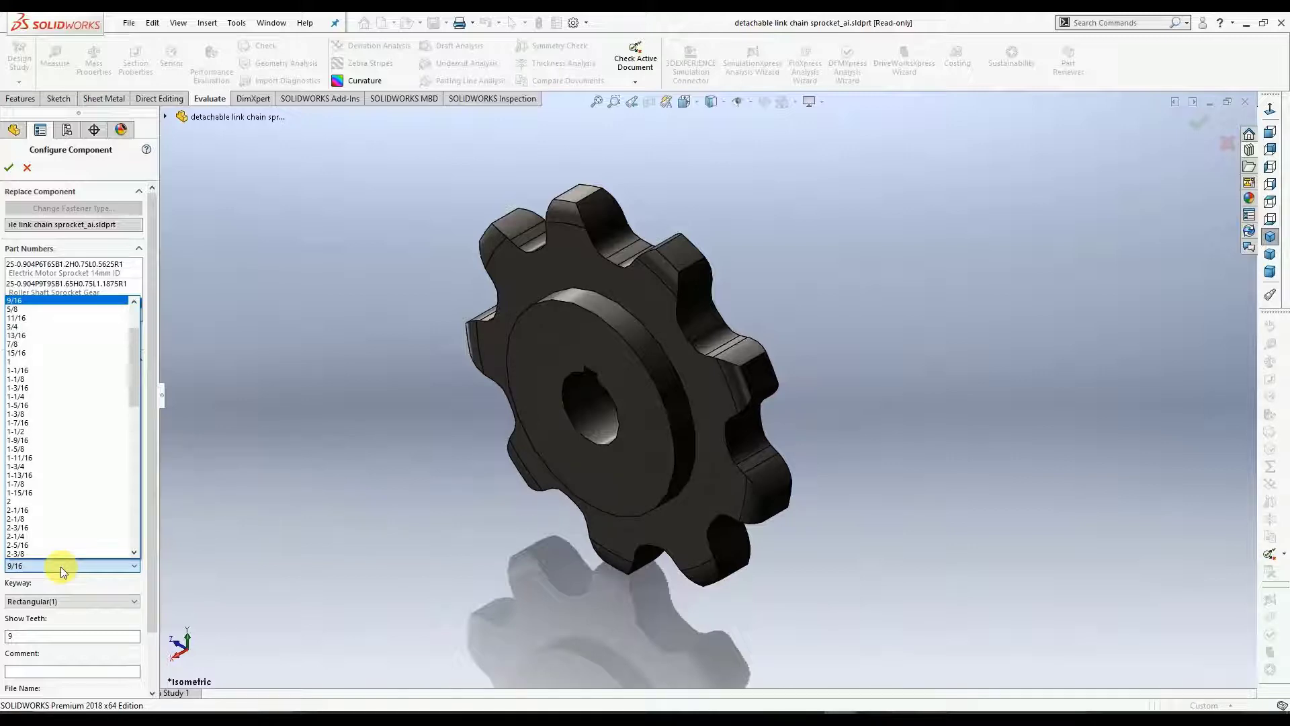
pyautogui.moveTo(135, 360); pyautogui.dragTo(135, 369)
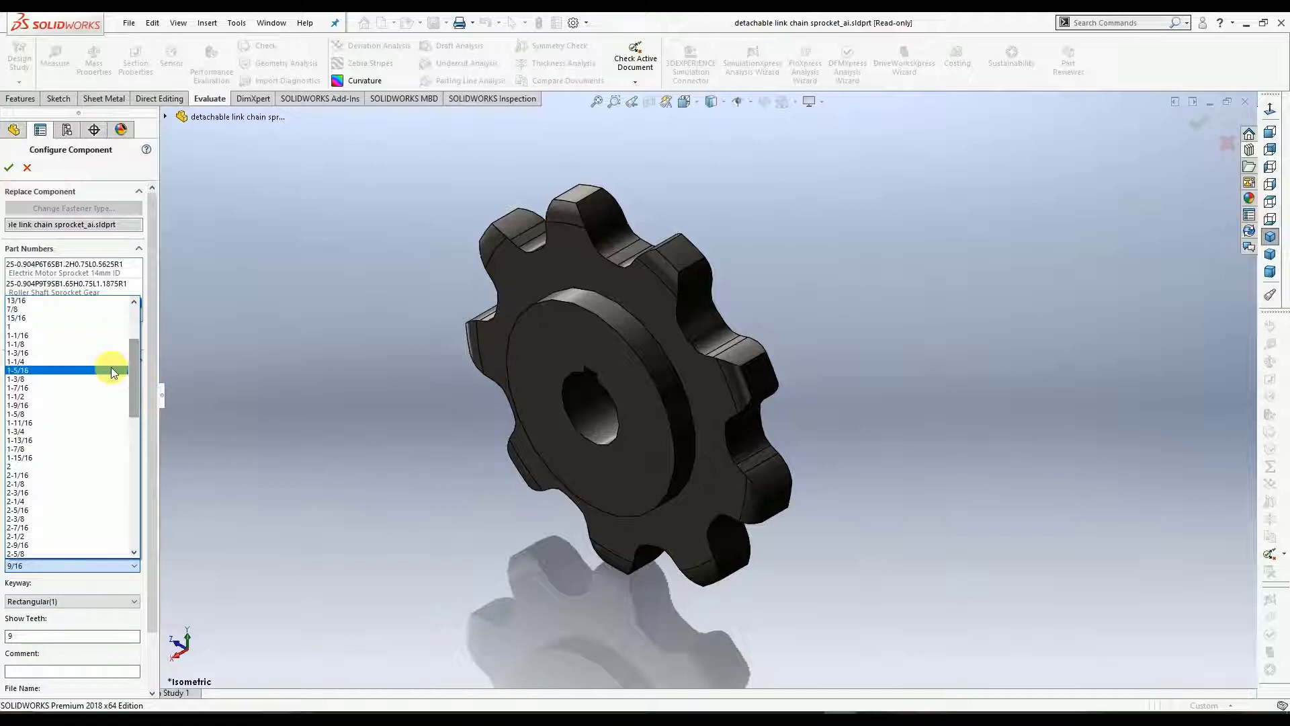
pyautogui.click(33, 353)
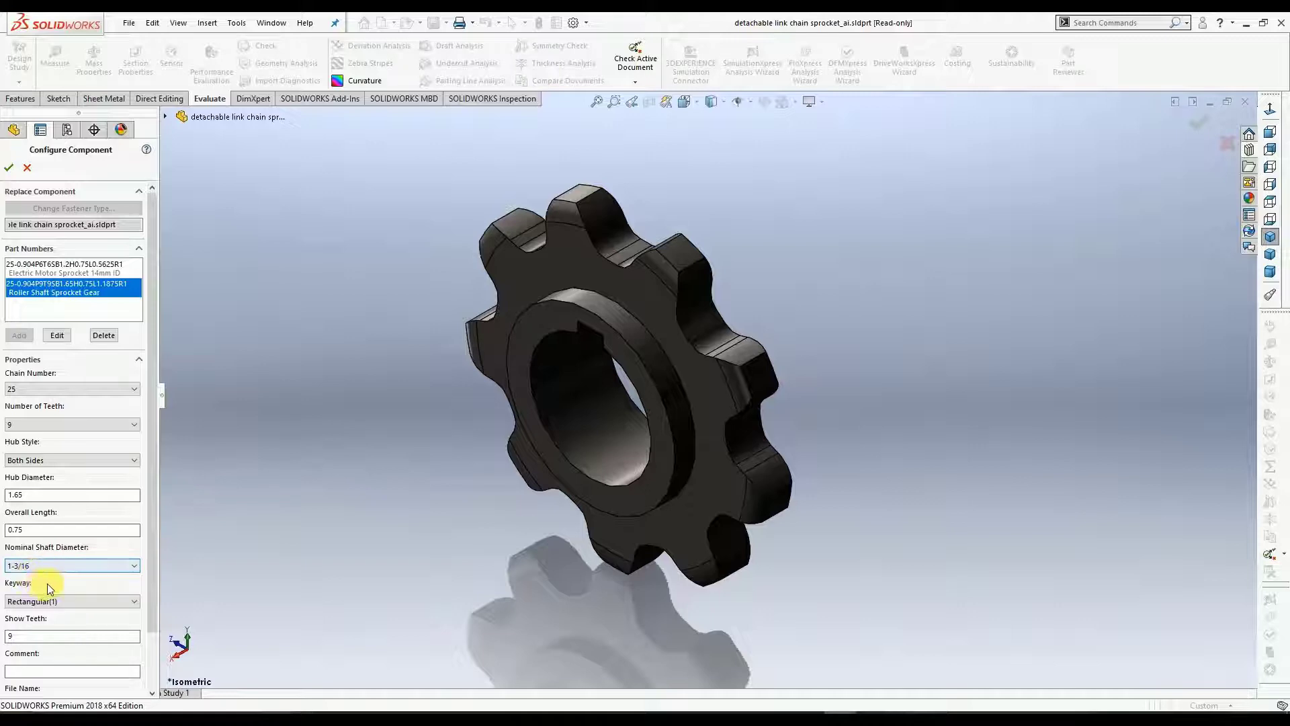
pyautogui.moveTo(426, 431)
pyautogui.mouseDown(button='middle')
pyautogui.moveTo(475, 323)
pyautogui.moveTo(460, 376)
pyautogui.moveTo(605, 383)
pyautogui.moveTo(433, 439)
pyautogui.moveTo(507, 442)
pyautogui.moveTo(520, 381)
pyautogui.moveTo(577, 434)
pyautogui.moveTo(572, 485)
pyautogui.moveTo(417, 452)
pyautogui.mouseUp(button='middle')
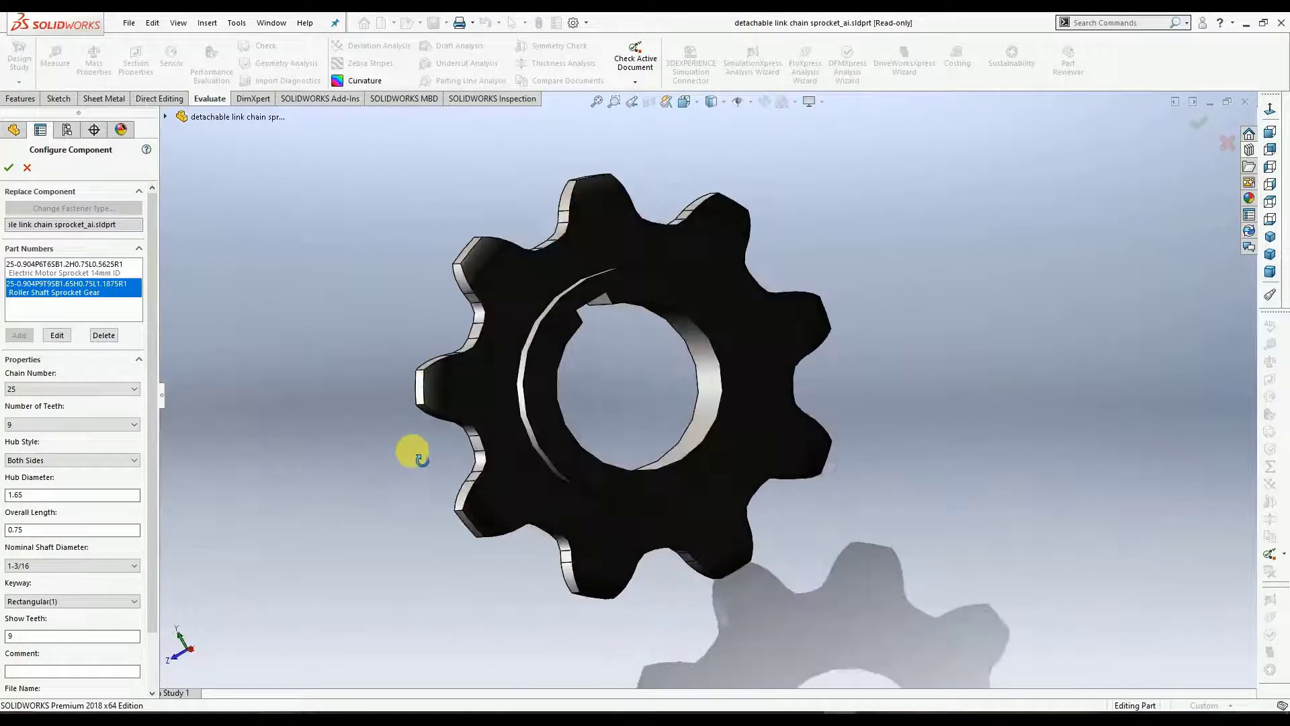
pyautogui.click(7, 167)
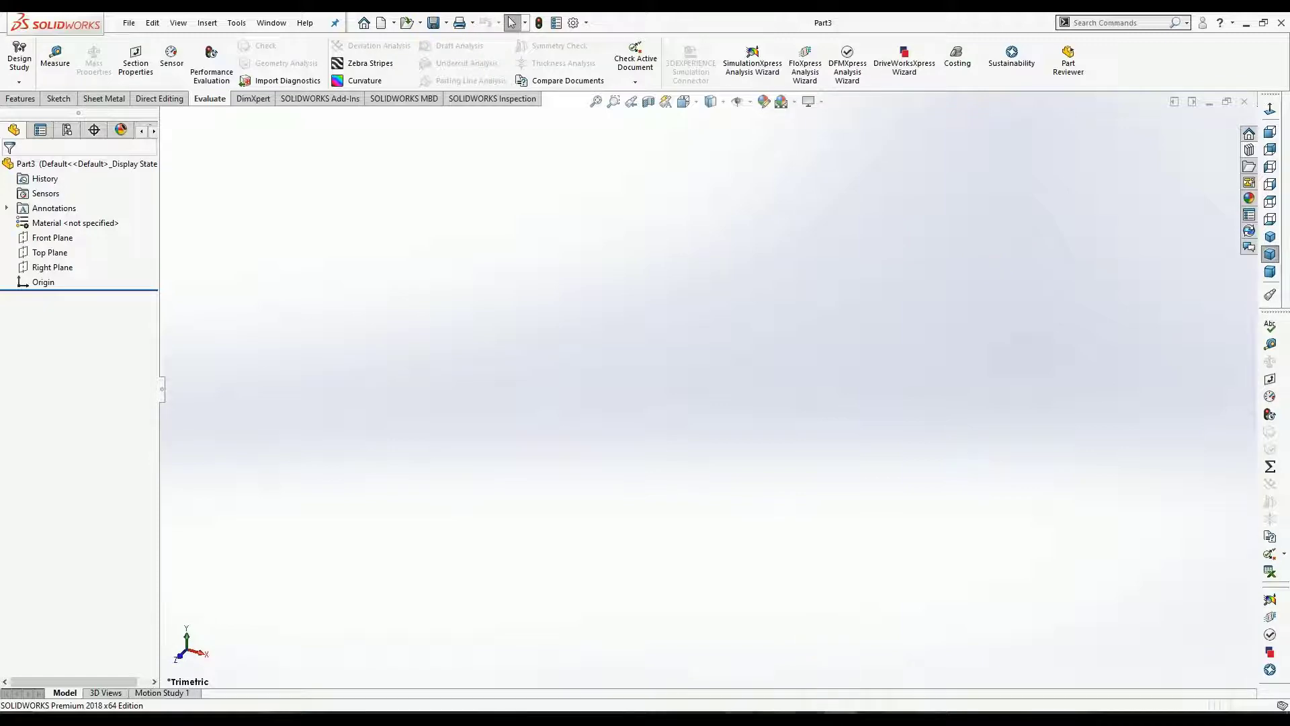
# Save the generated roller shaft sprocket as 25-0.904P9T9SB1.65H0.75L1.1875R1Shaft in the Desktop folder Sugarcane Juice Extractor Machine, subfolder Sprockets.
pyautogui.moveTo(840, 710)
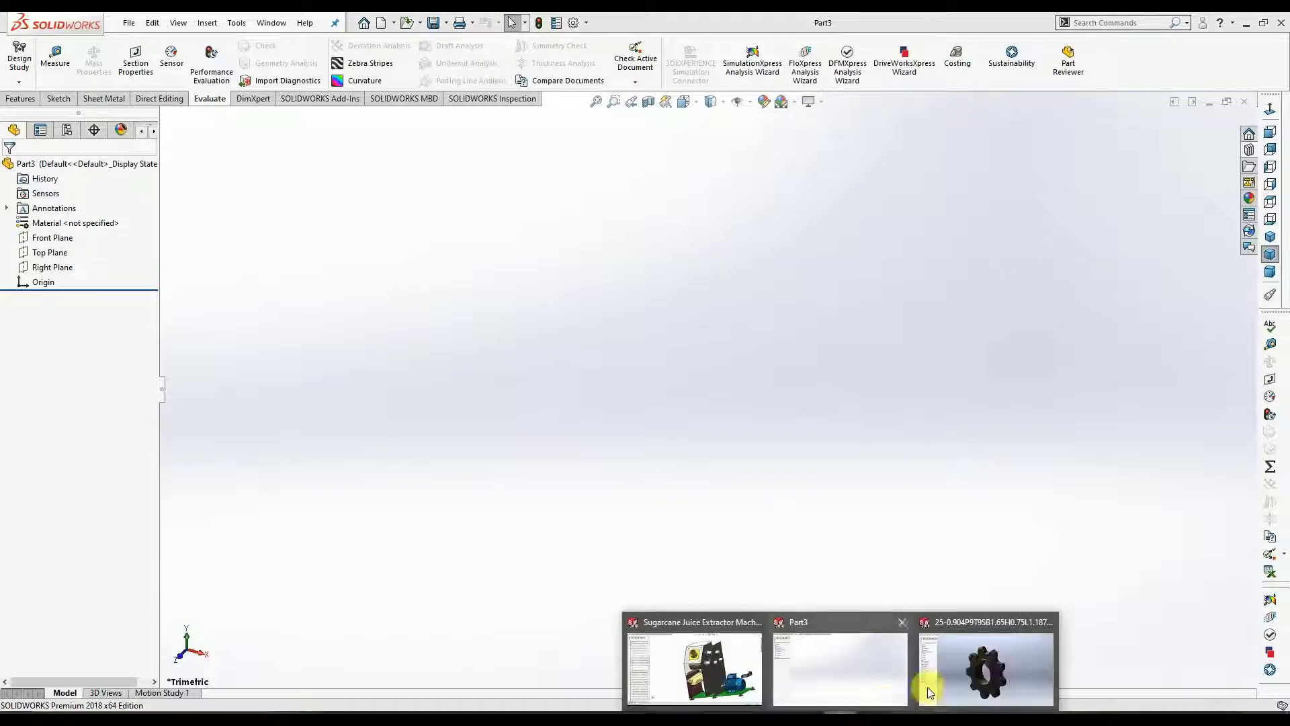
pyautogui.click(983, 669)
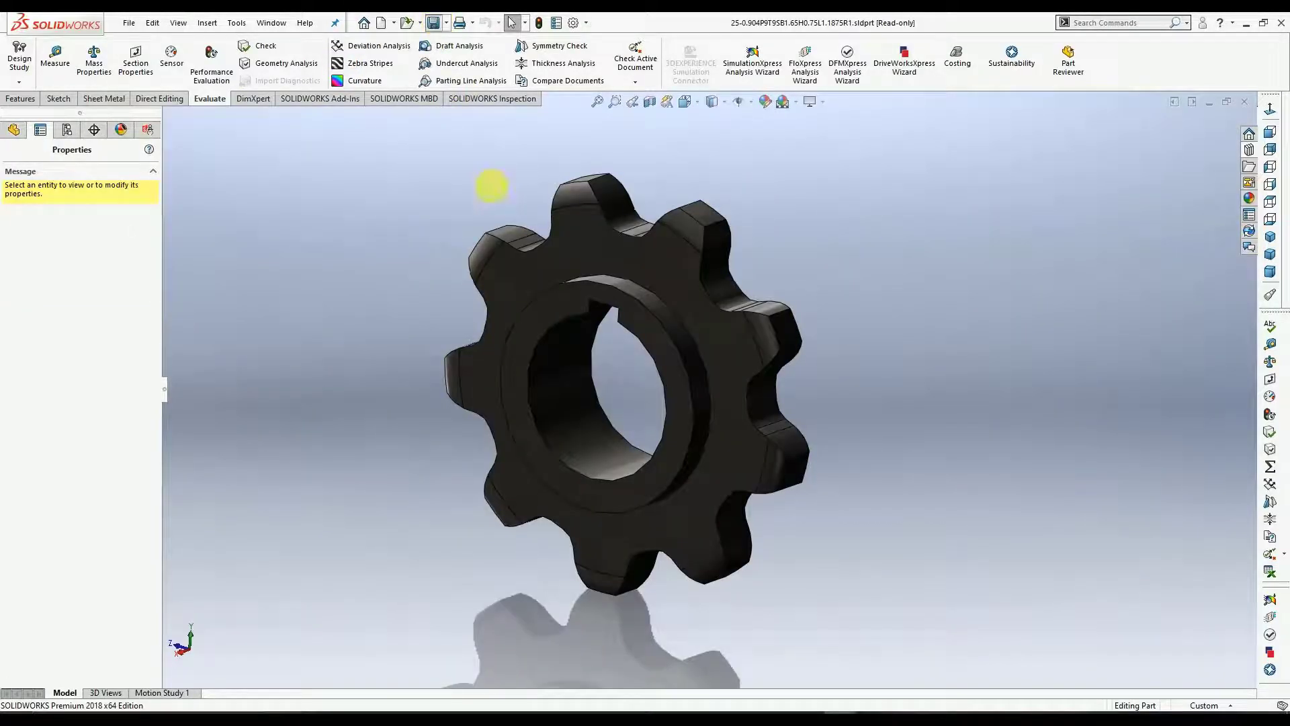
pyautogui.hotkey('ctrl', 's')
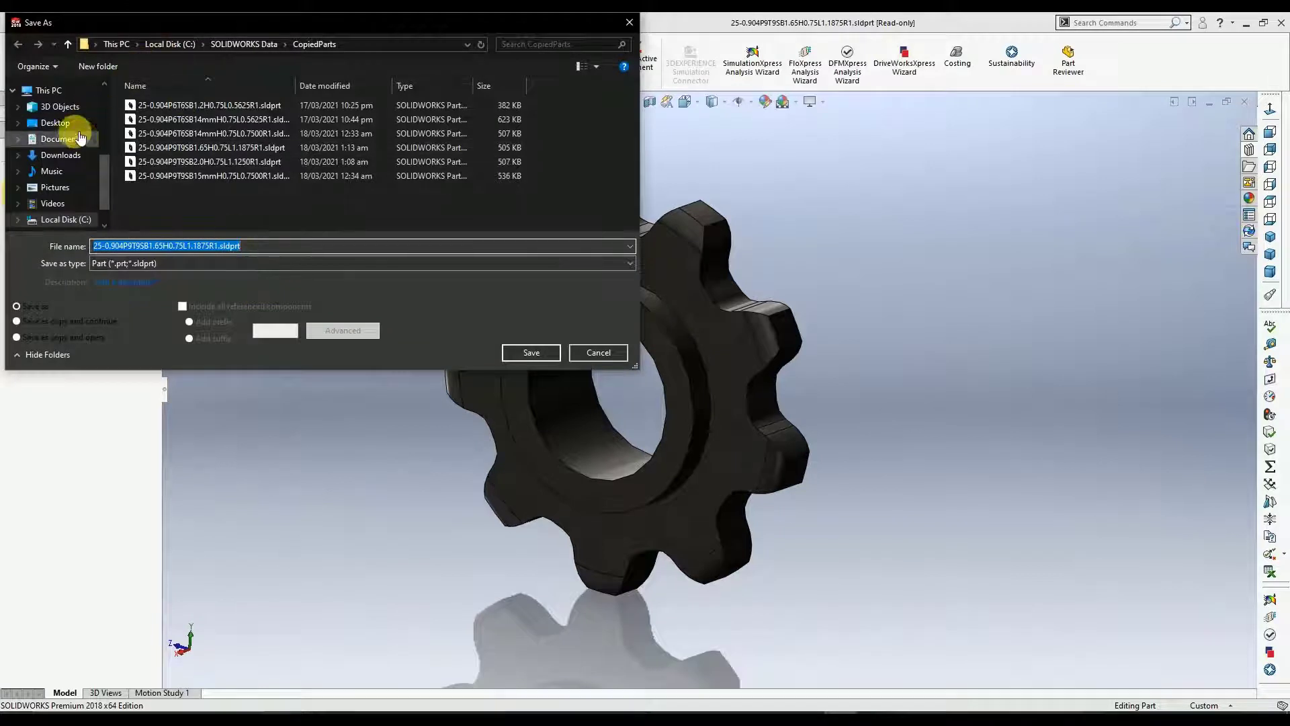
pyautogui.click(67, 123)
pyautogui.click(175, 120)
pyautogui.doubleClick(175, 119)
pyautogui.doubleClick(171, 107)
pyautogui.click(222, 254)
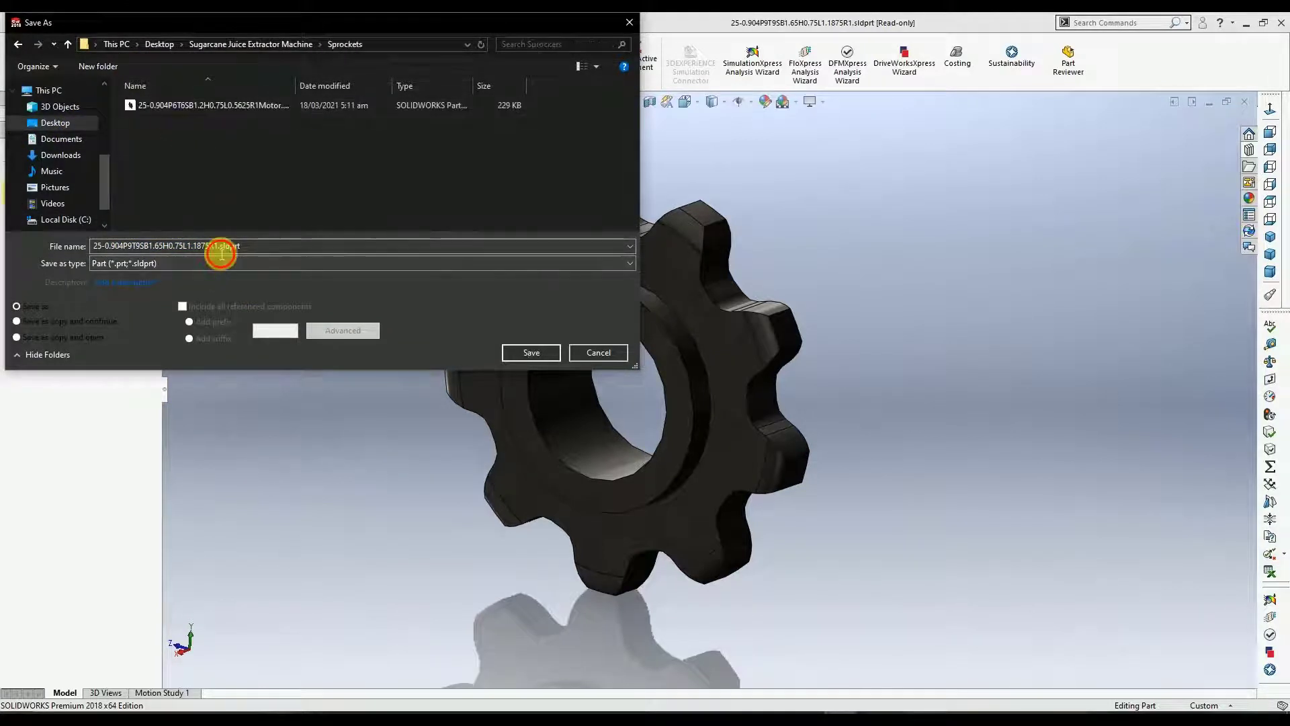
pyautogui.doubleClick(224, 250)
pyautogui.click(221, 249)
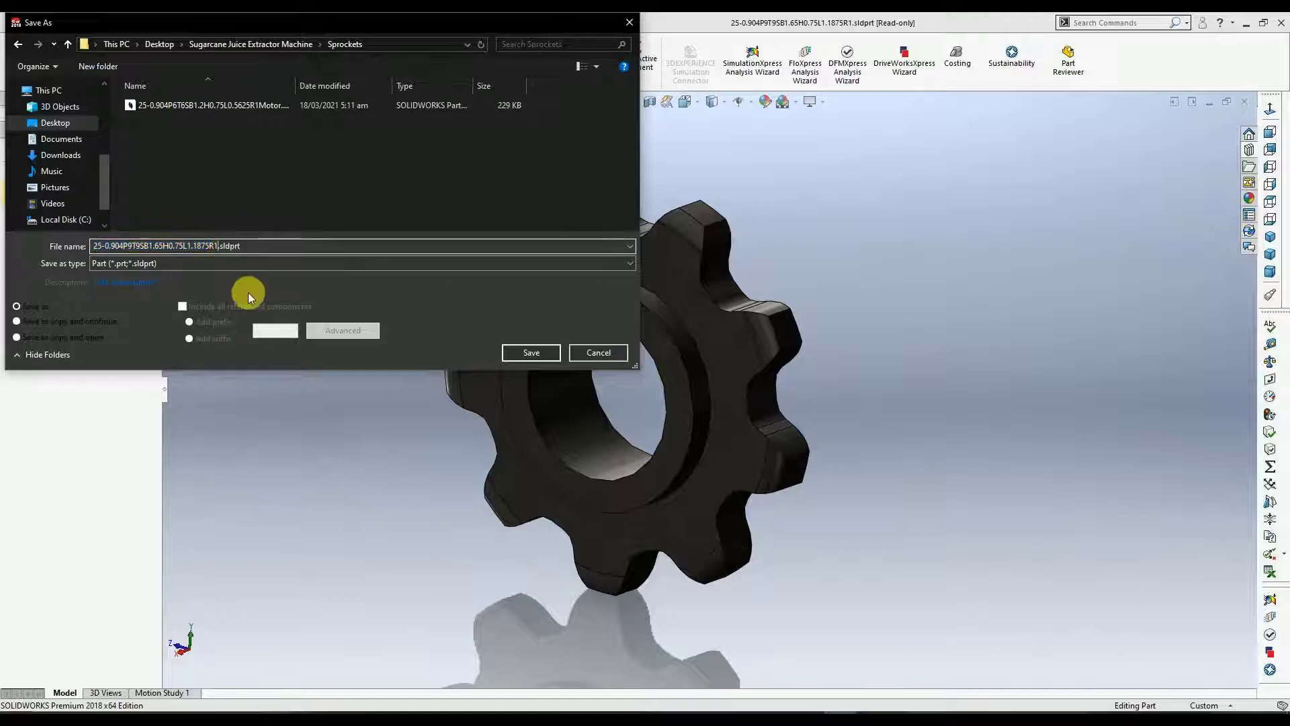
pyautogui.write('Shaft')
pyautogui.click(513, 347)
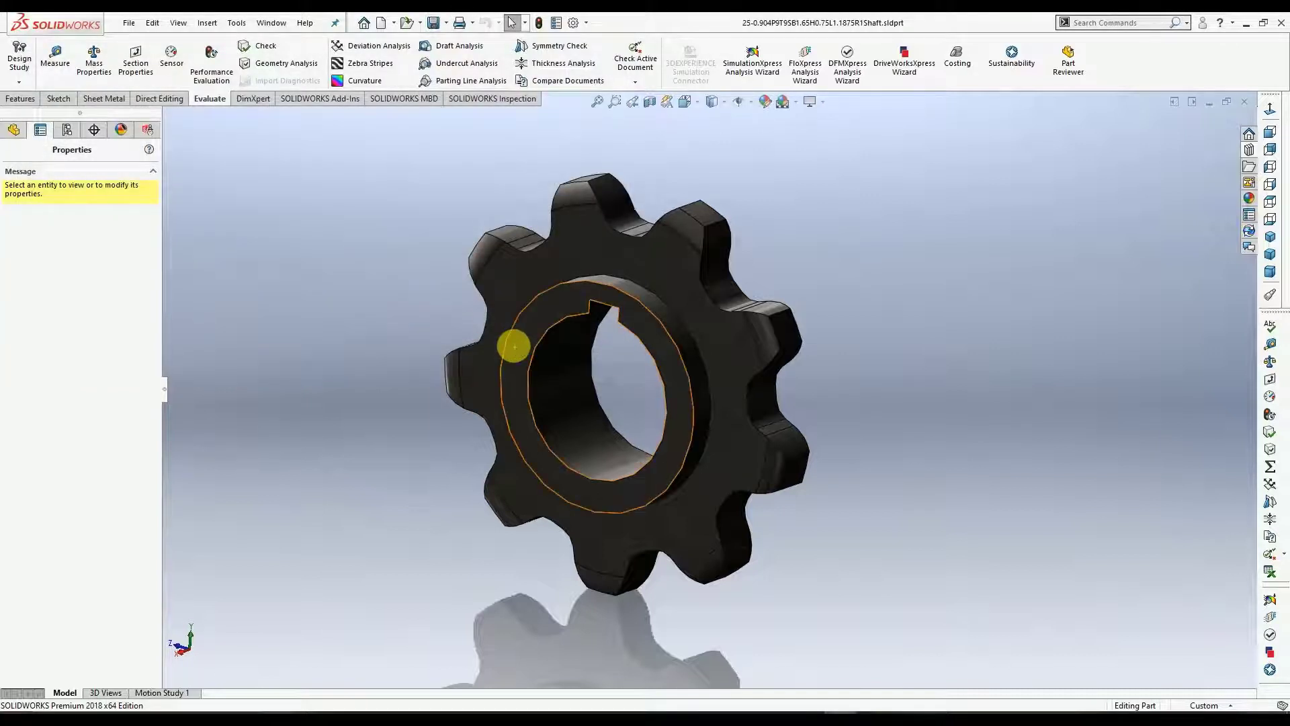
pyautogui.scroll(2, 890, 396)
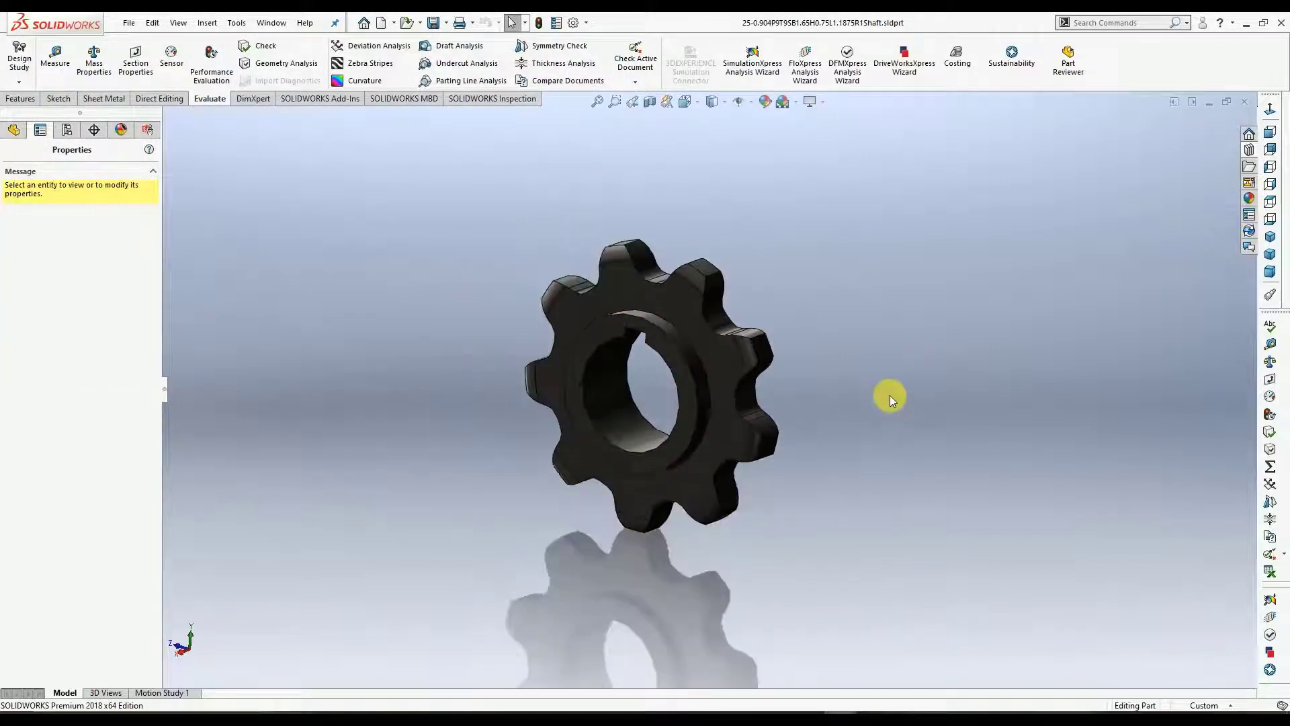
pyautogui.scroll(-1, 890, 396)
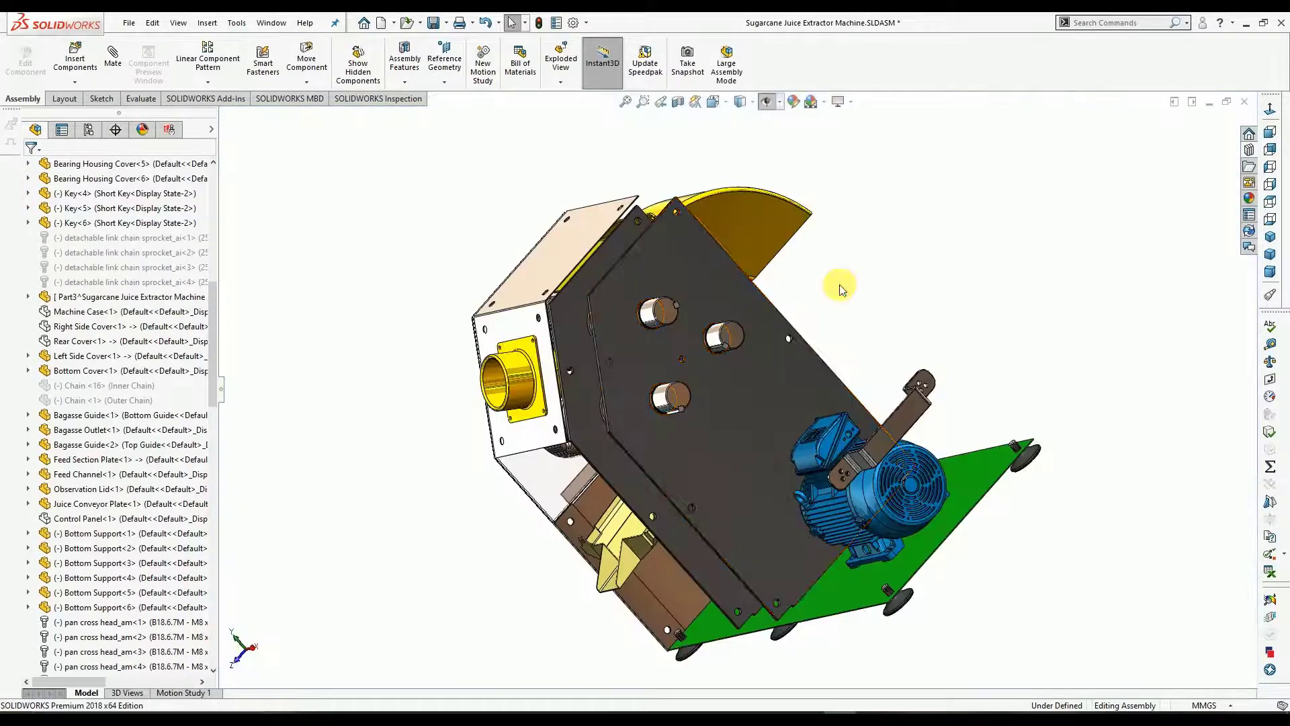
# Insert the open 25-0.904P9T9SB1.65H0.75L1.1875R1Shaft sprocket into the Sugarcane Juice Extractor Machine assembly, placing it in free space beside the machine.
pyautogui.moveTo(737, 291); pyautogui.dragTo(771, 302, button='middle')
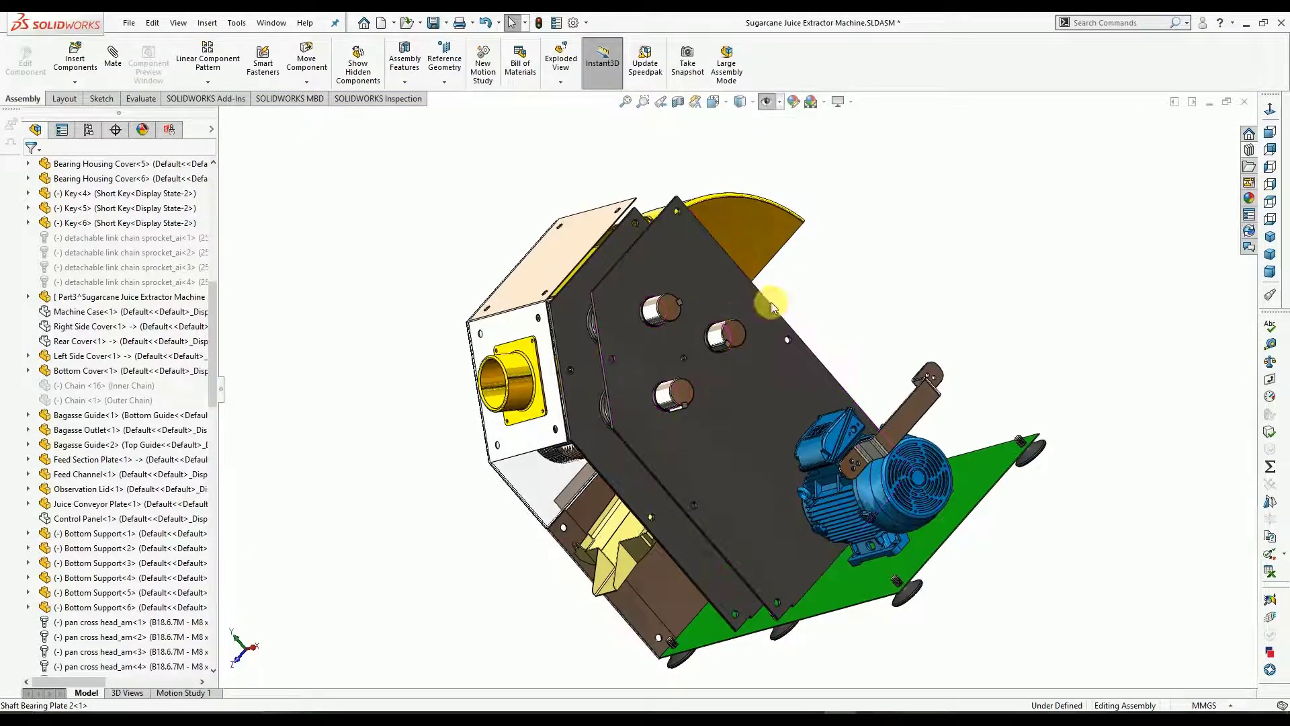
pyautogui.click(74, 59)
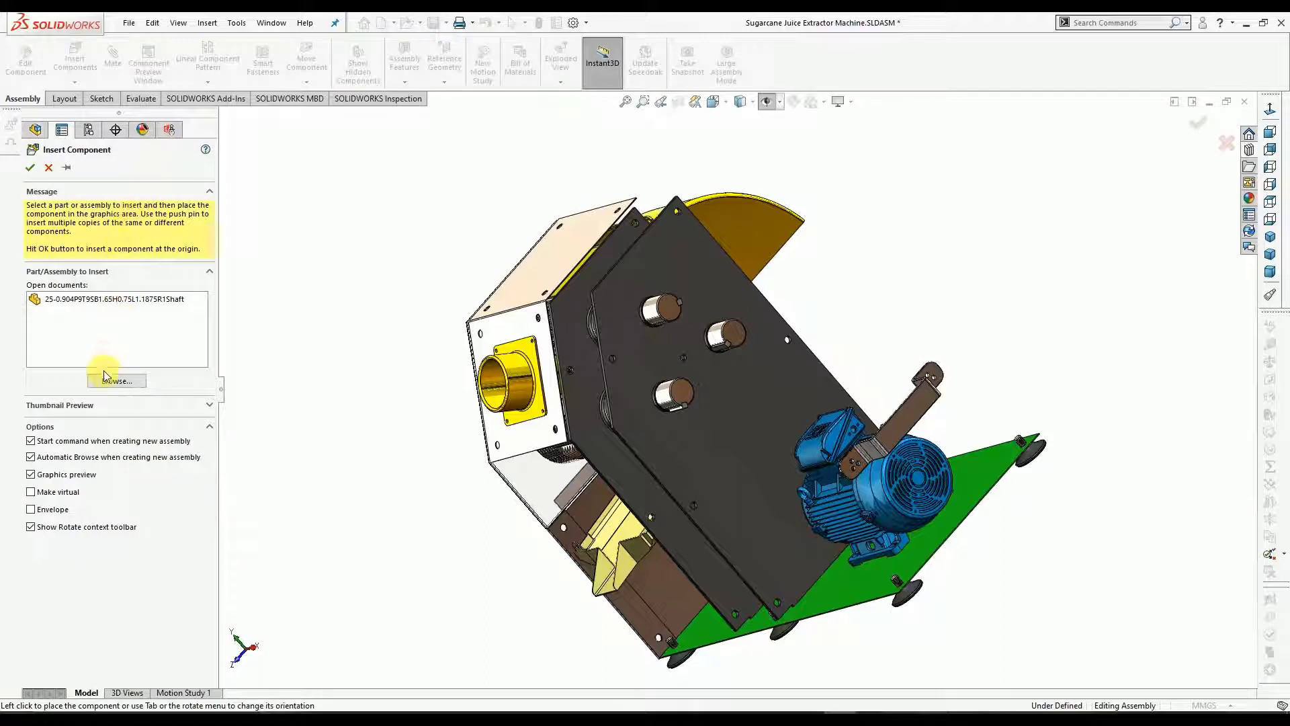
pyautogui.click(123, 303)
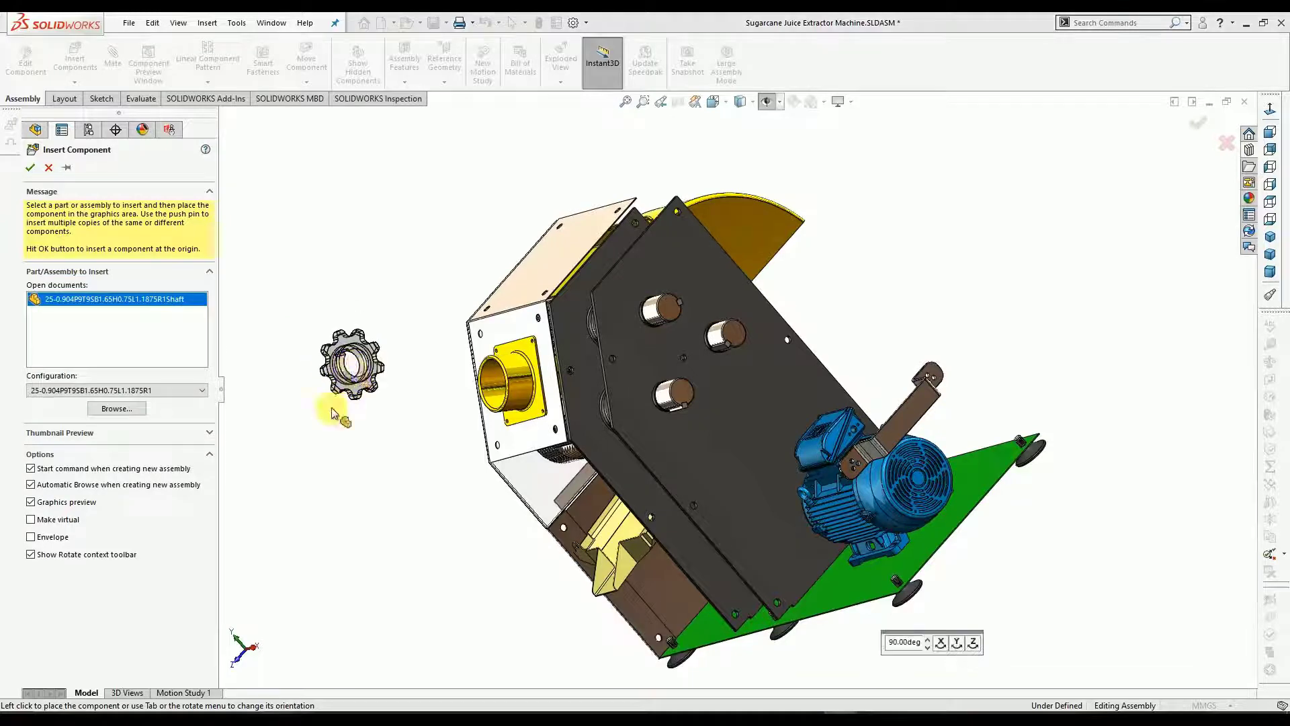
pyautogui.click(361, 350)
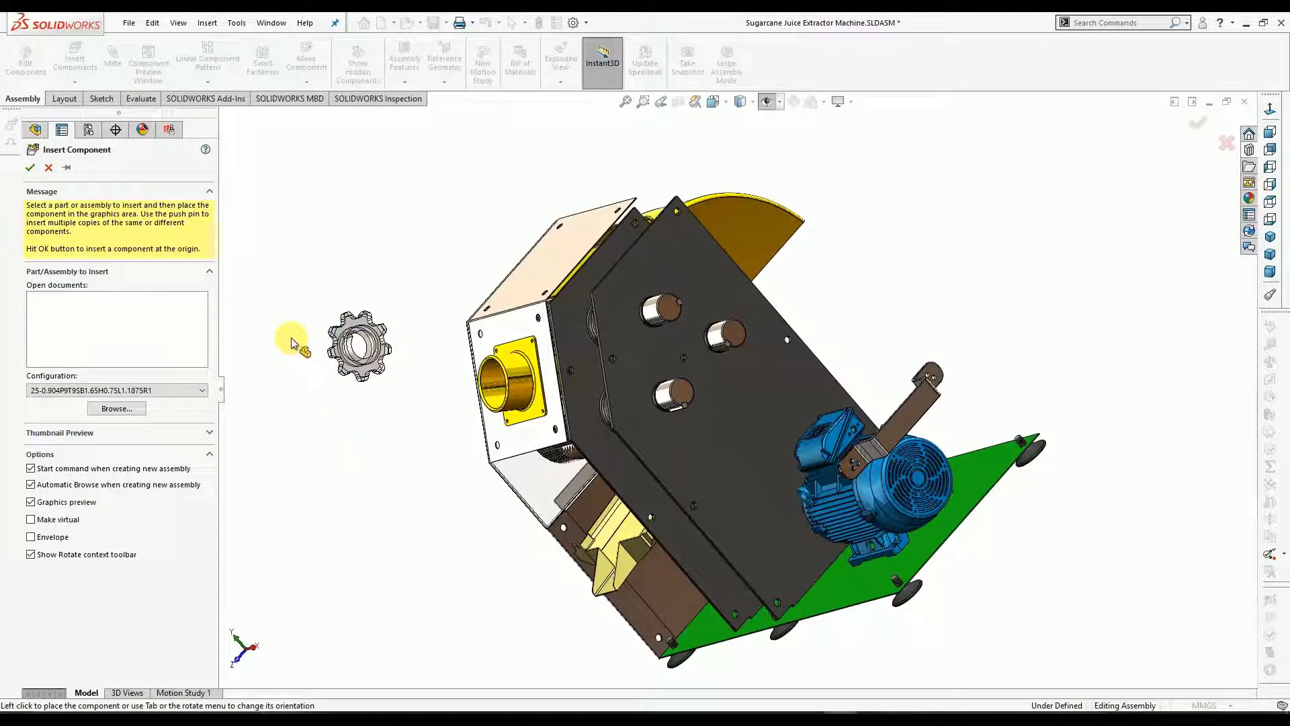
pyautogui.moveTo(406, 403)
pyautogui.mouseDown(button='middle')
pyautogui.moveTo(423, 392)
pyautogui.moveTo(415, 380)
pyautogui.mouseUp(button='middle')
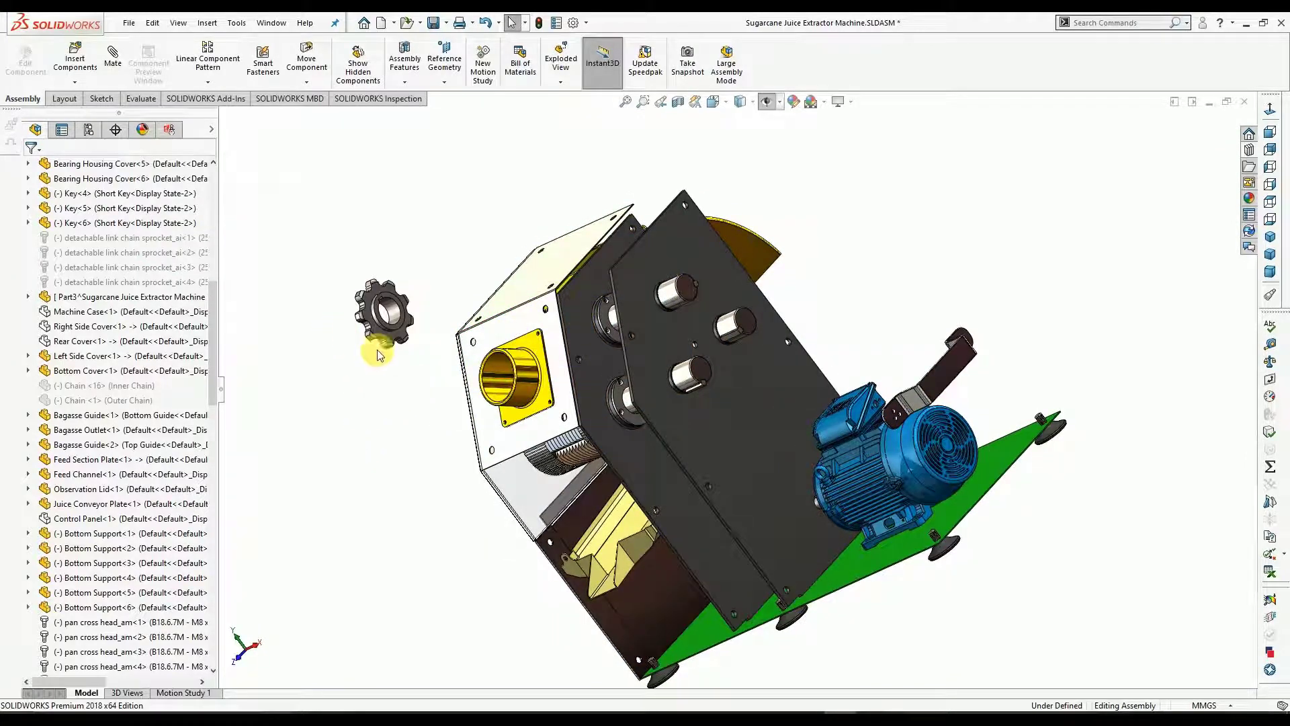
# Make two copies of the roller shaft sprocket below the first, one for each remaining roller shaft.
pyautogui.keyDown('ctrl'); pyautogui.moveTo(384, 339); pyautogui.dragTo(396, 427); pyautogui.keyUp('ctrl')
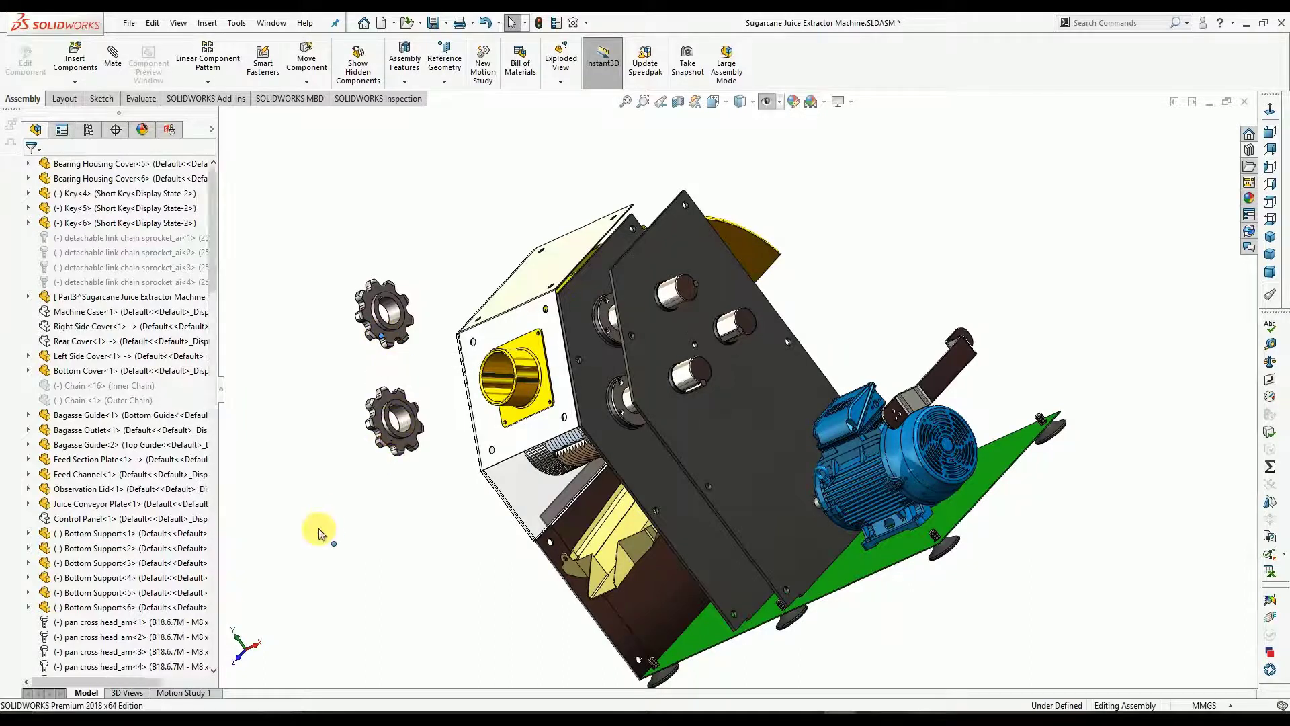
pyautogui.click(402, 449)
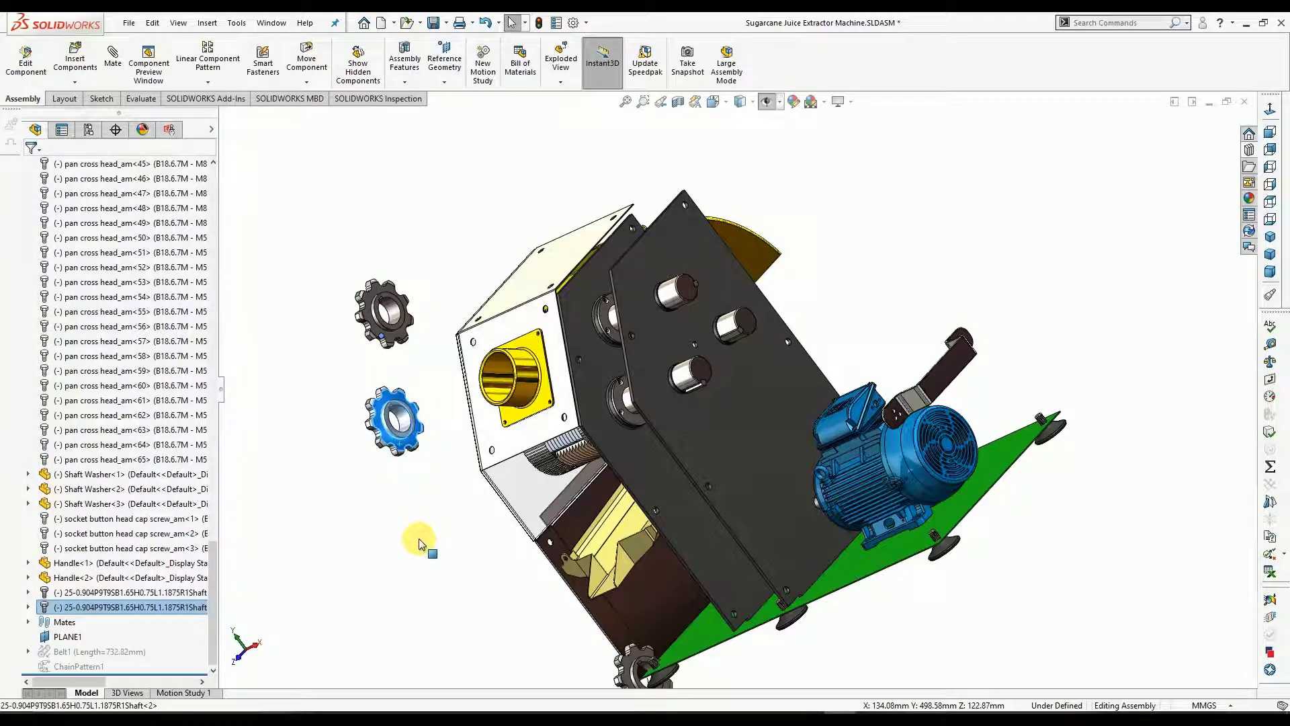
pyautogui.keyDown('ctrl'); pyautogui.moveTo(378, 559); pyautogui.dragTo(378, 558); pyautogui.keyUp('ctrl')
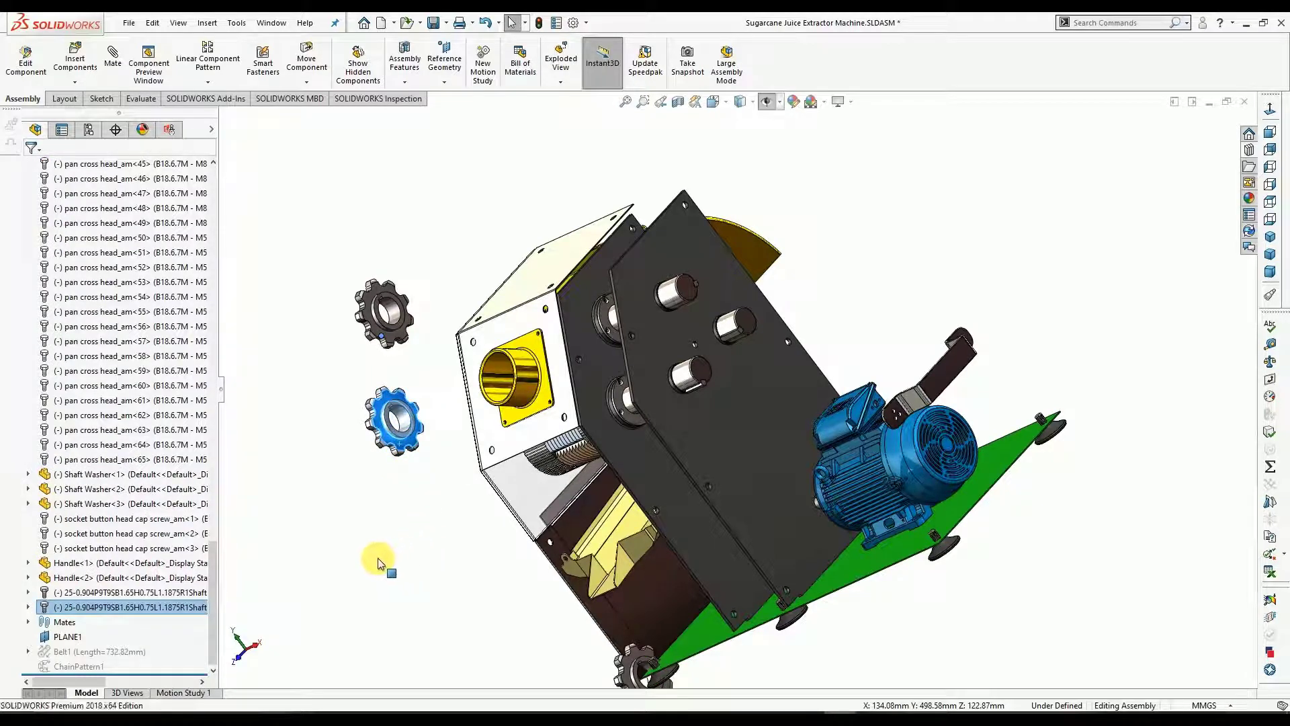
pyautogui.scroll(1, 434, 510)
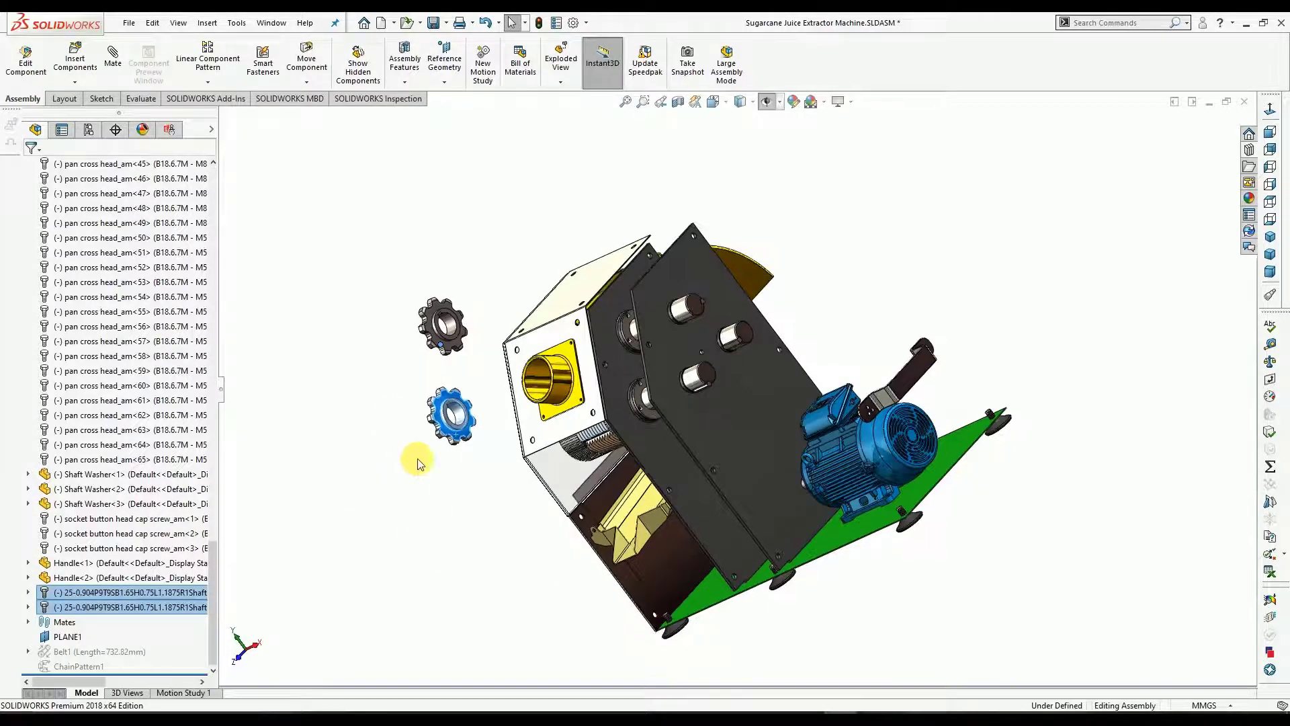
pyautogui.click(453, 473)
pyautogui.keyDown('ctrl'); pyautogui.moveTo(437, 447); pyautogui.dragTo(441, 520); pyautogui.keyUp('ctrl')
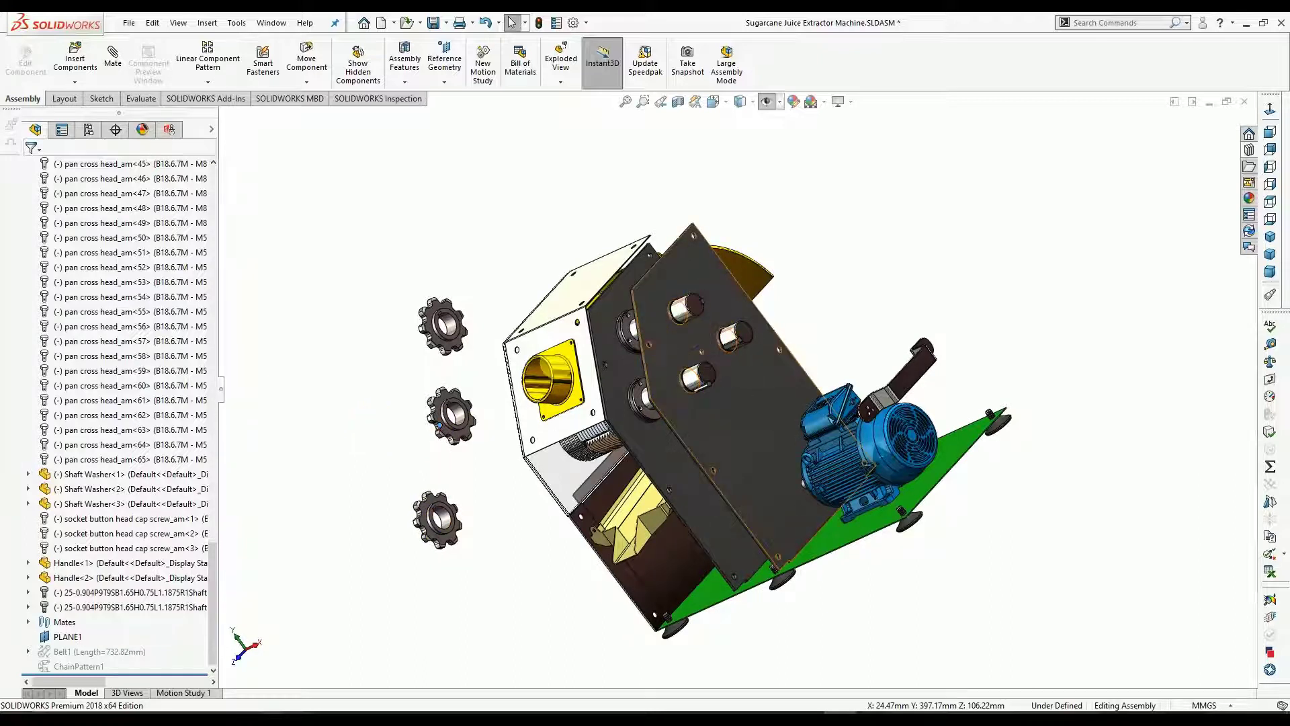
pyautogui.click(257, 263)
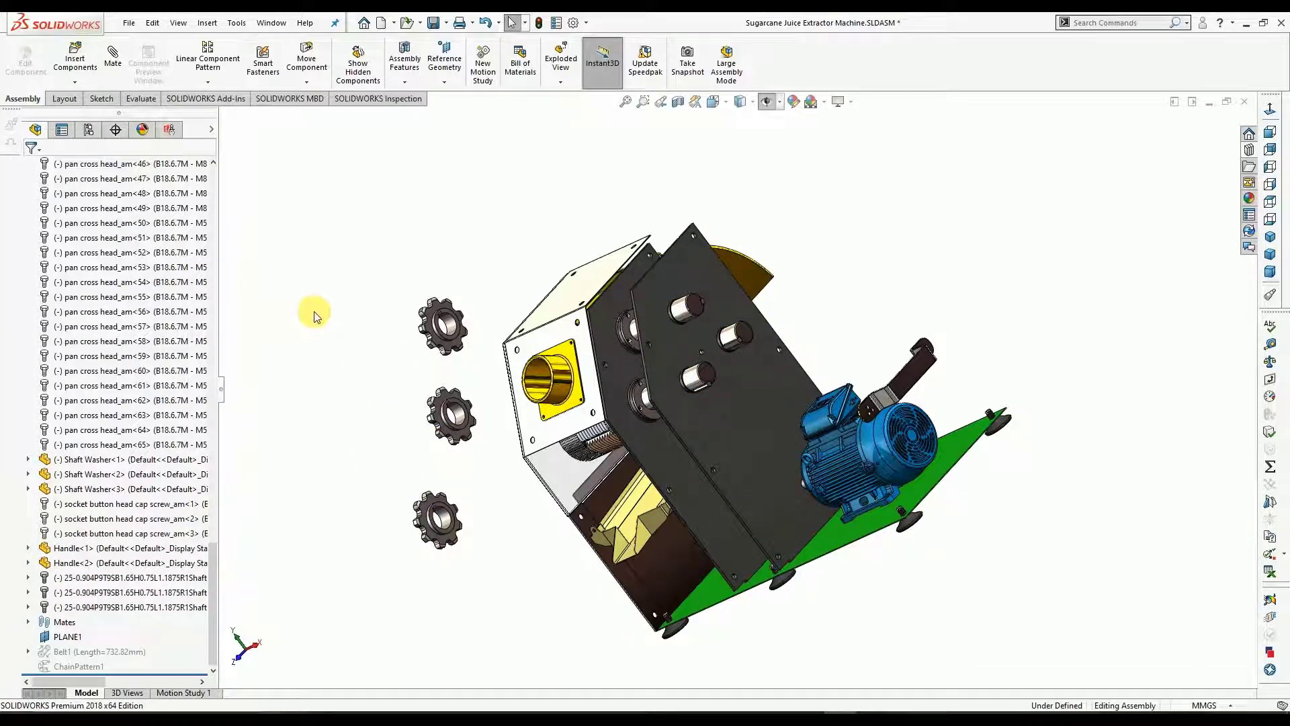
# Insert the motor sprocket part 25-0.904P6T6SB1.2H0.75L0.5625R1Motor from the Sprockets folder and place it beside the shaft sprockets.
pyautogui.click(75, 64)
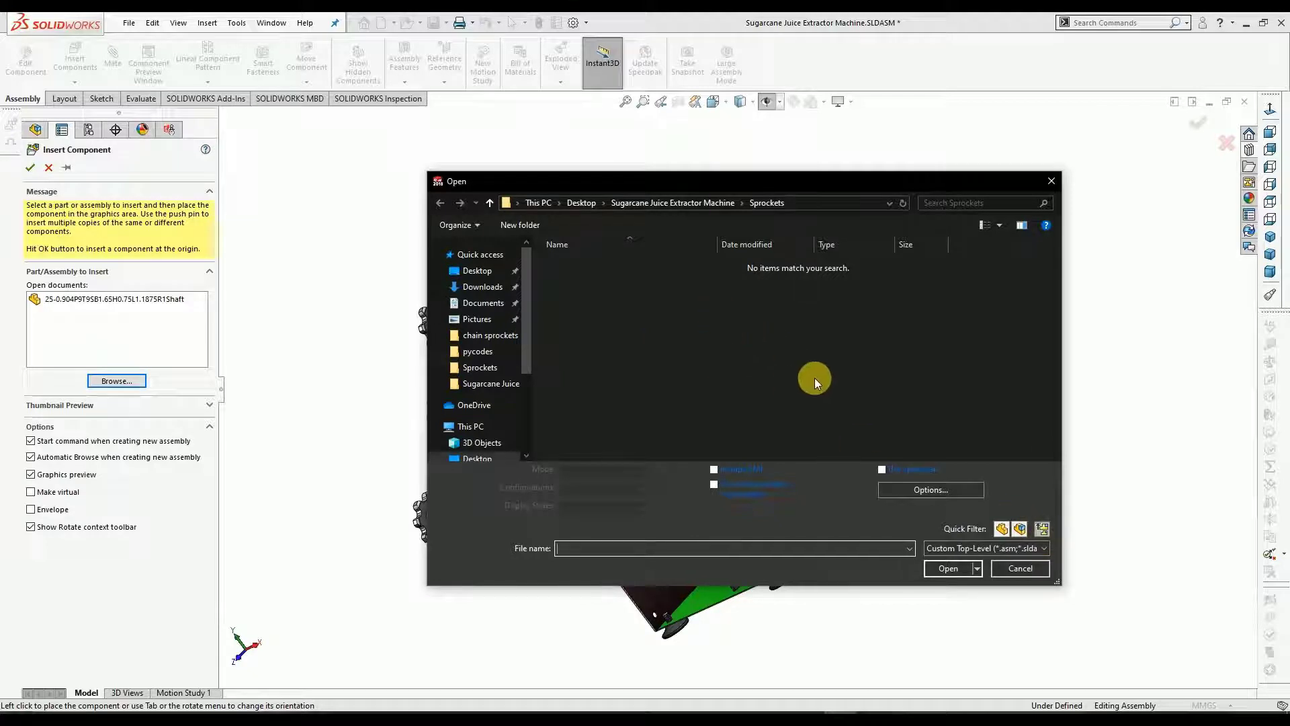
pyautogui.click(1001, 529)
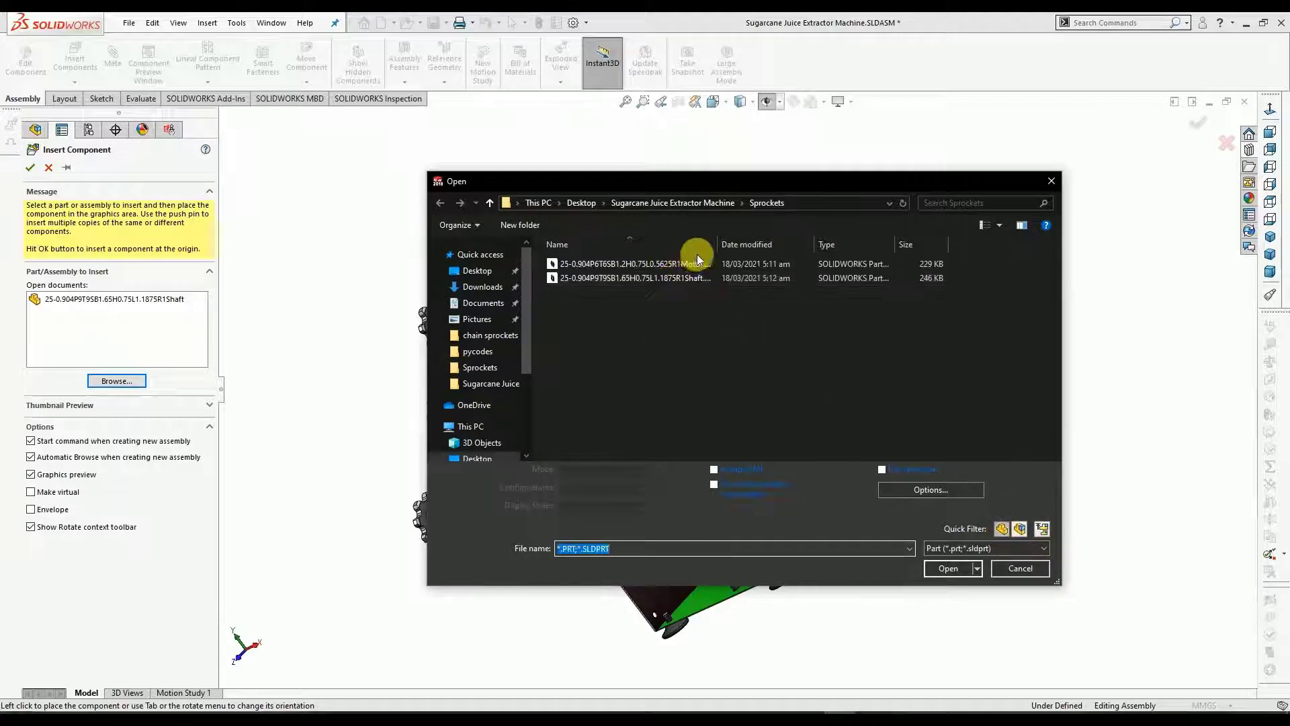
pyautogui.click(685, 264)
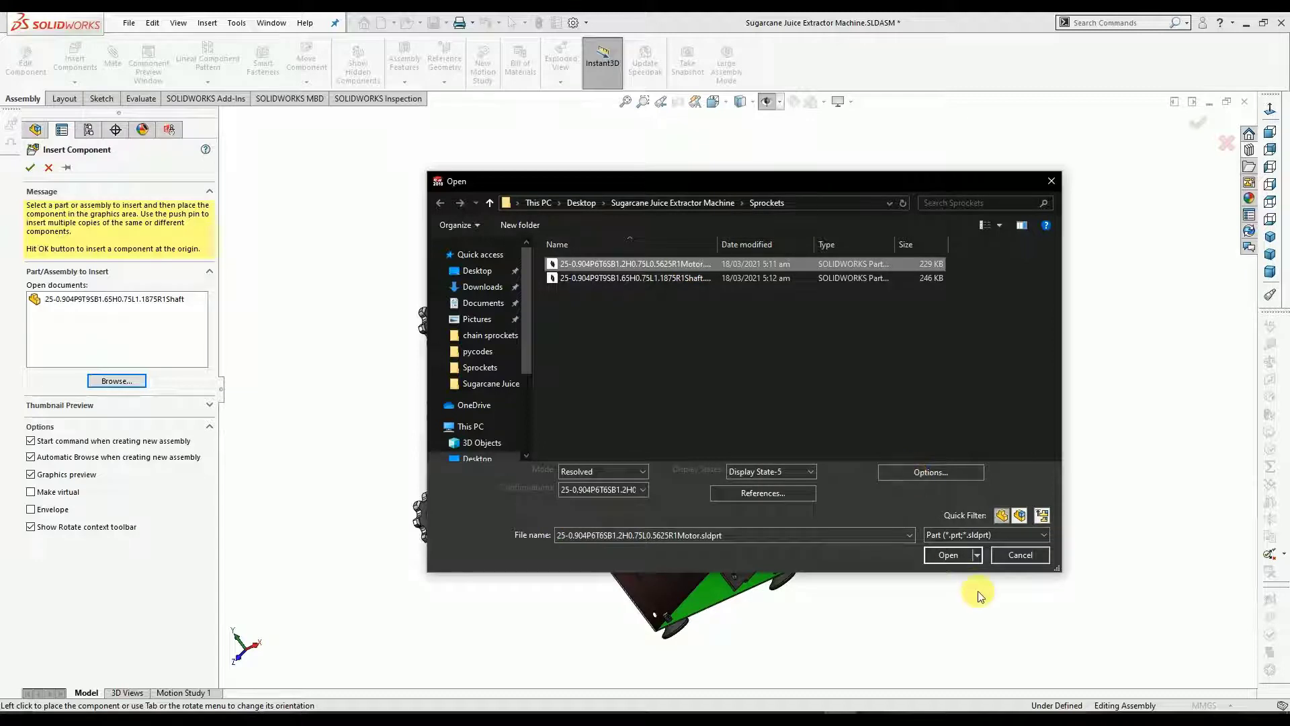
pyautogui.click(951, 558)
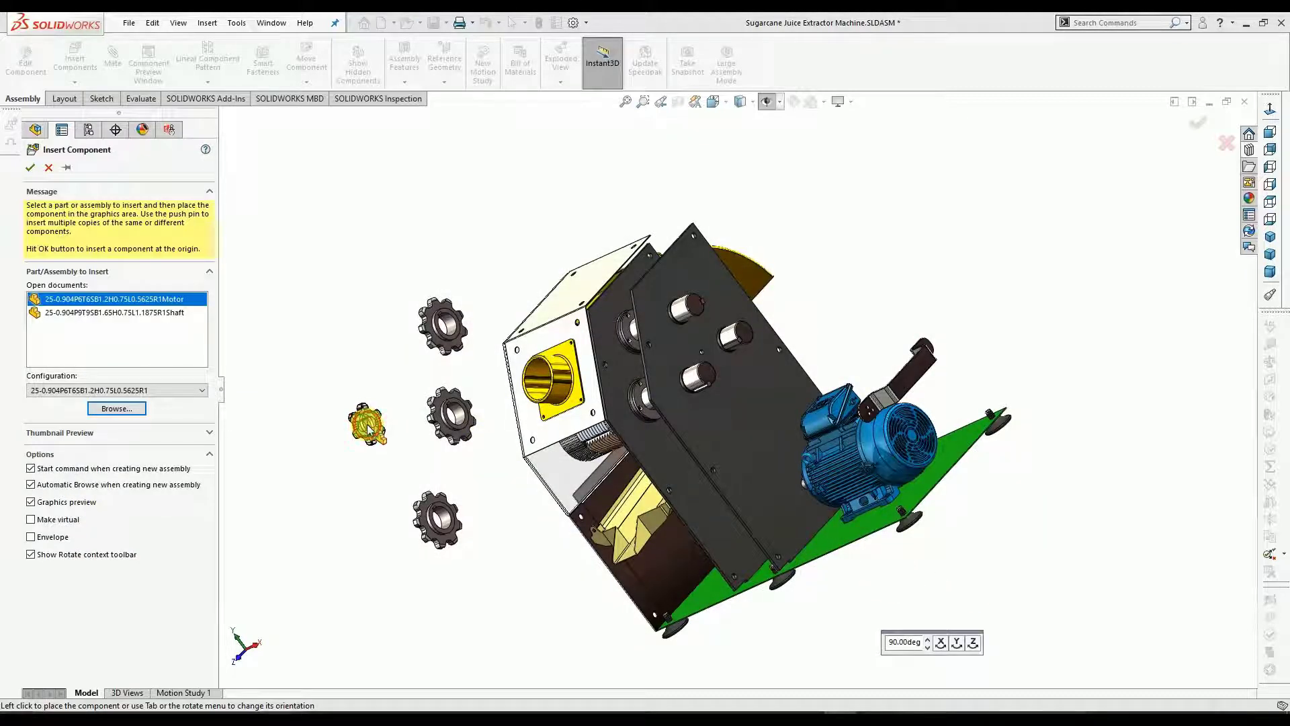
pyautogui.click(368, 429)
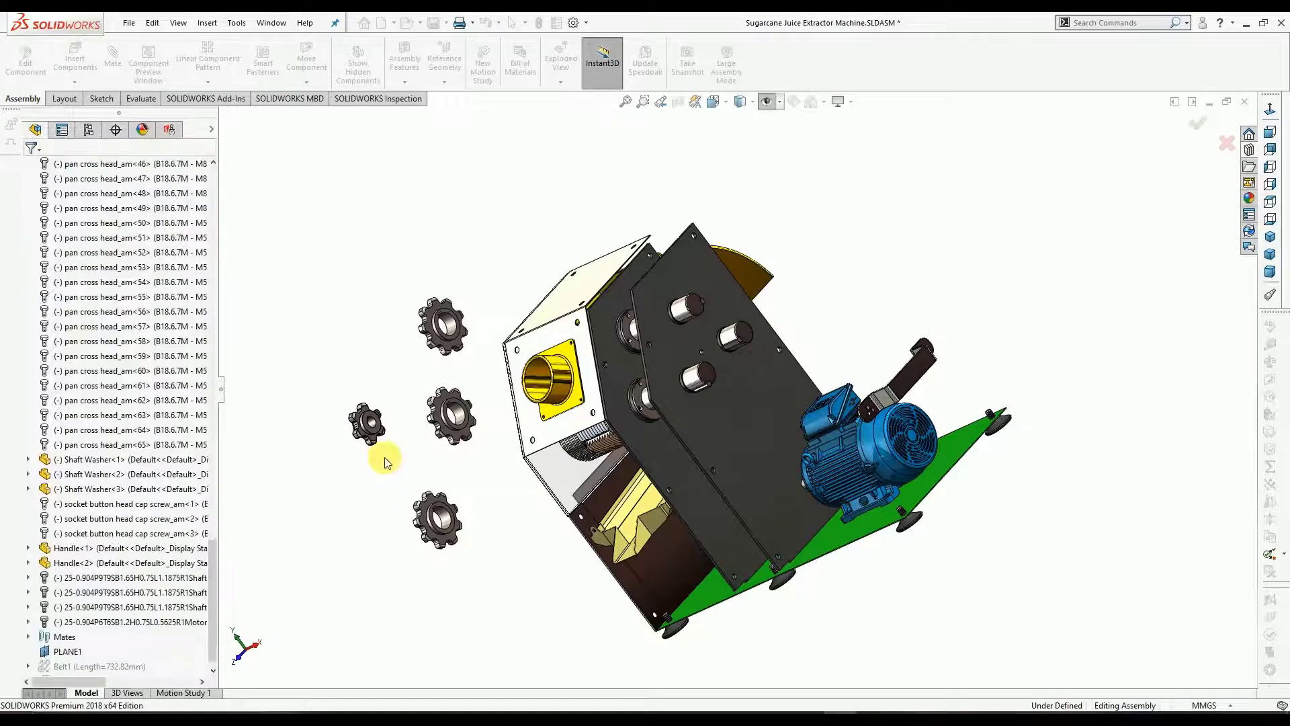
# Add a concentric mate between the first shaft sprocket's bore and the upper roller shaft's cylindrical end, without locking rotation.
pyautogui.moveTo(517, 448); pyautogui.dragTo(657, 378, button='middle')
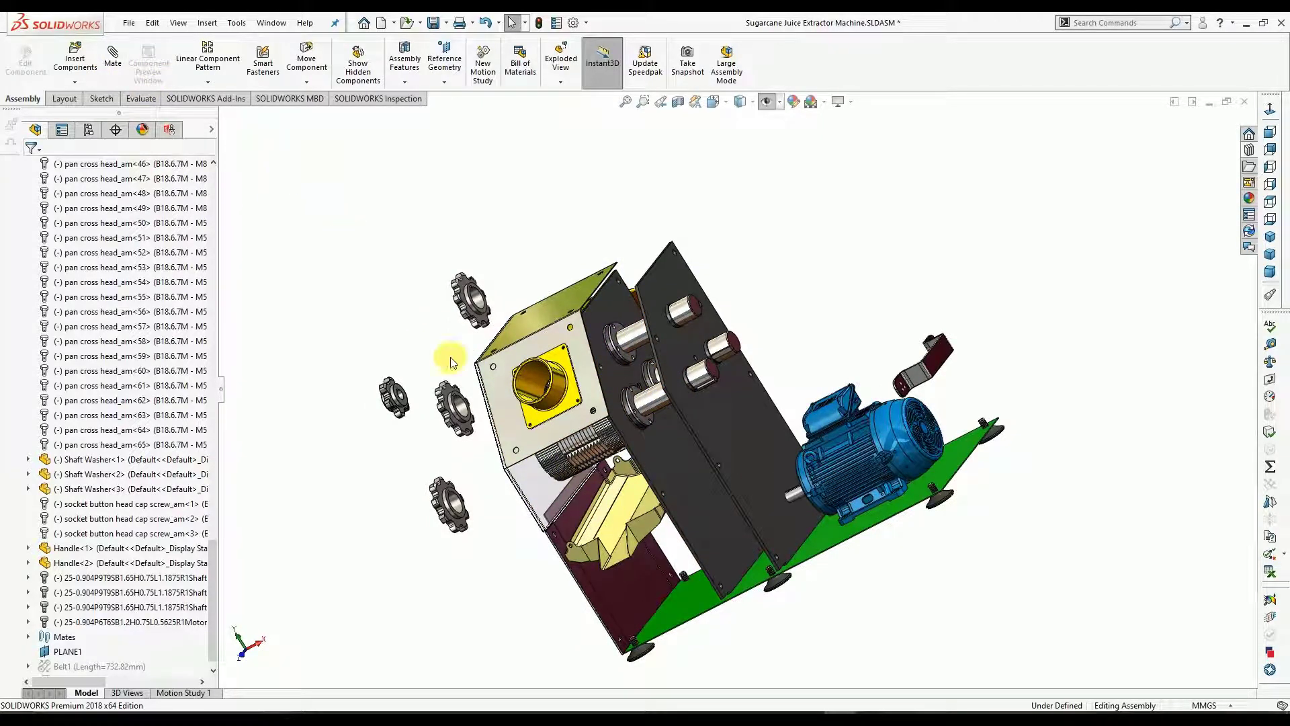
pyautogui.scroll(-3, 777, 435)
pyautogui.moveTo(676, 280); pyautogui.dragTo(616, 309, button='middle')
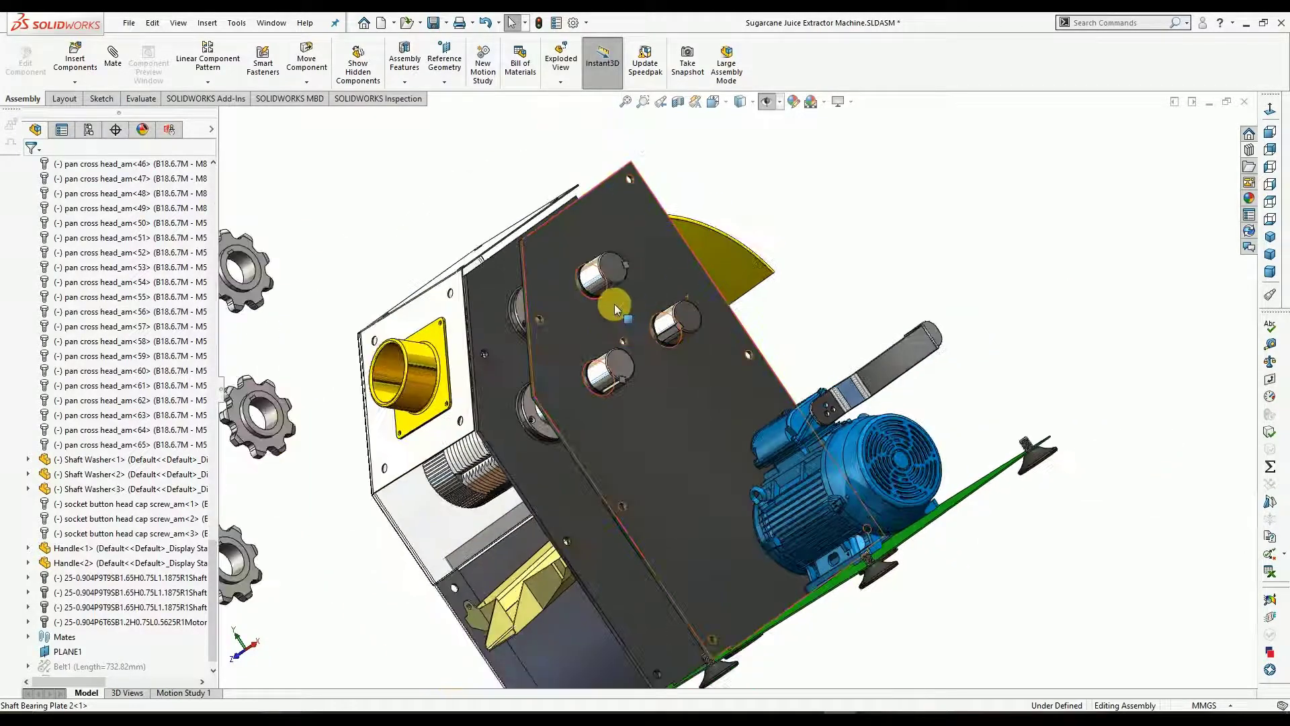
pyautogui.scroll(2, 616, 306)
pyautogui.scroll(-2, 380, 310)
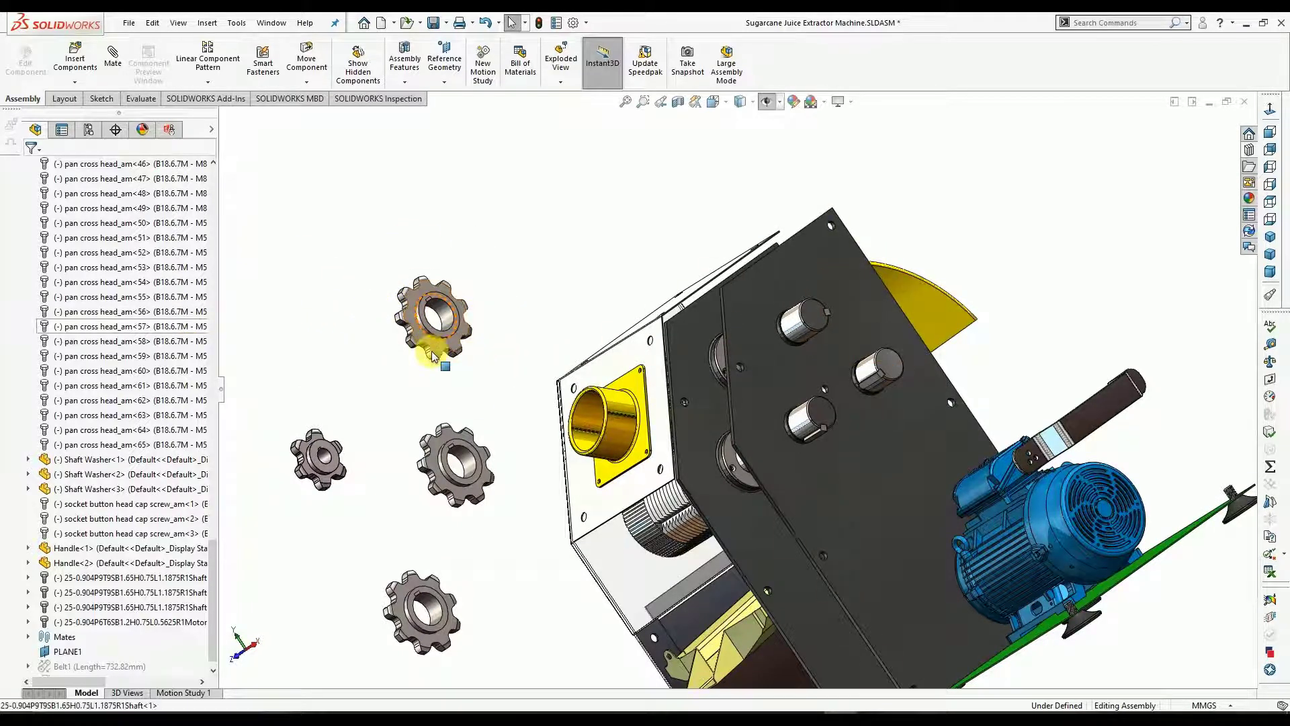
pyautogui.scroll(-1, 440, 323)
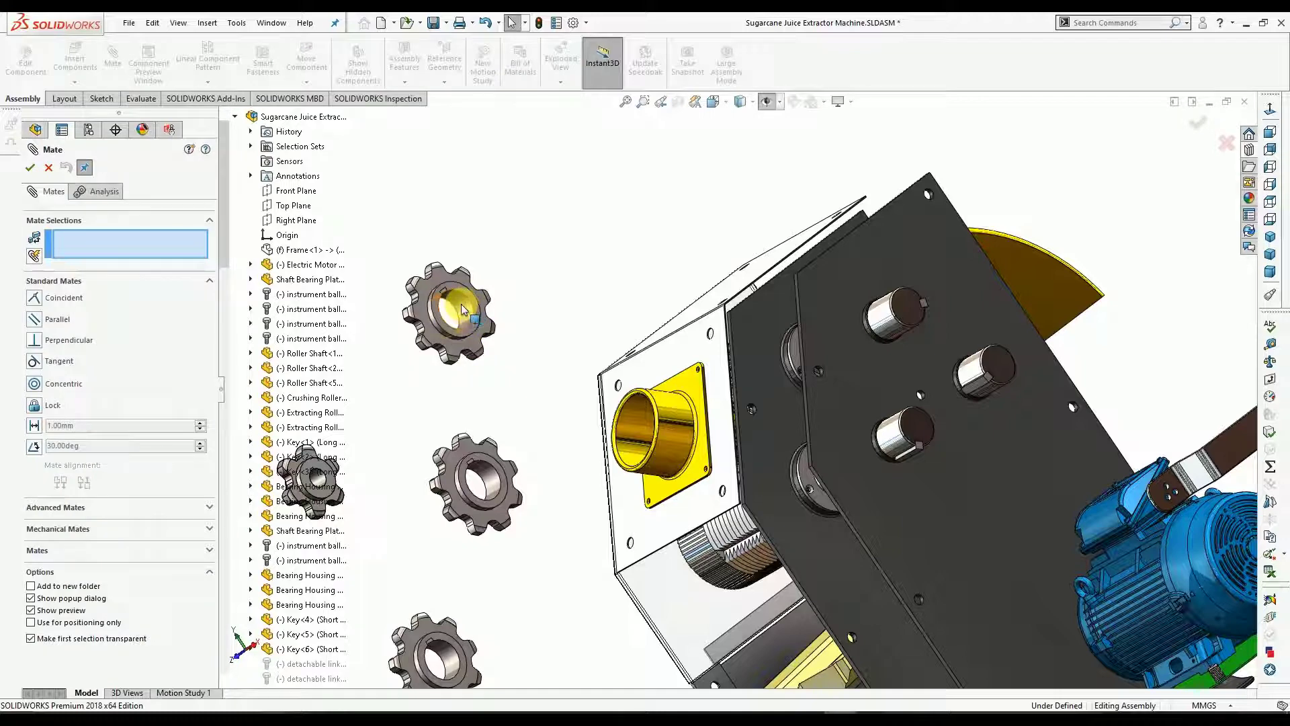
pyautogui.click(462, 310)
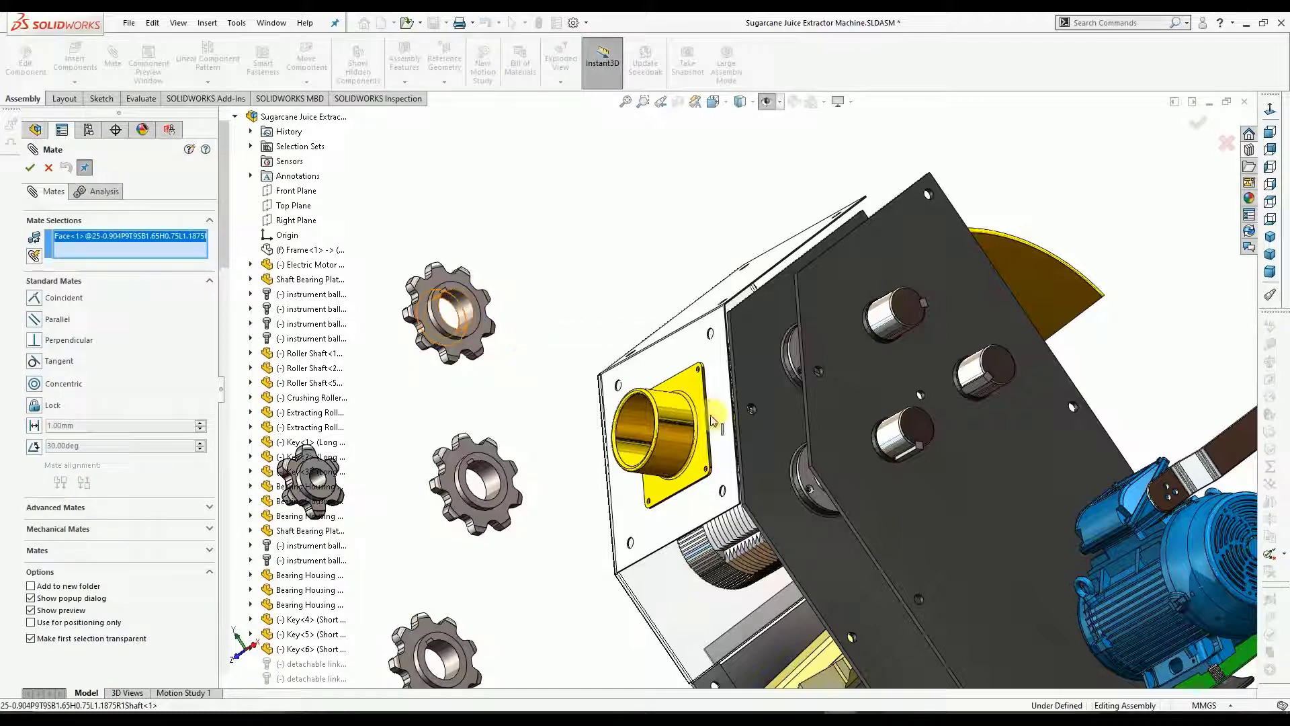
pyautogui.click(887, 313)
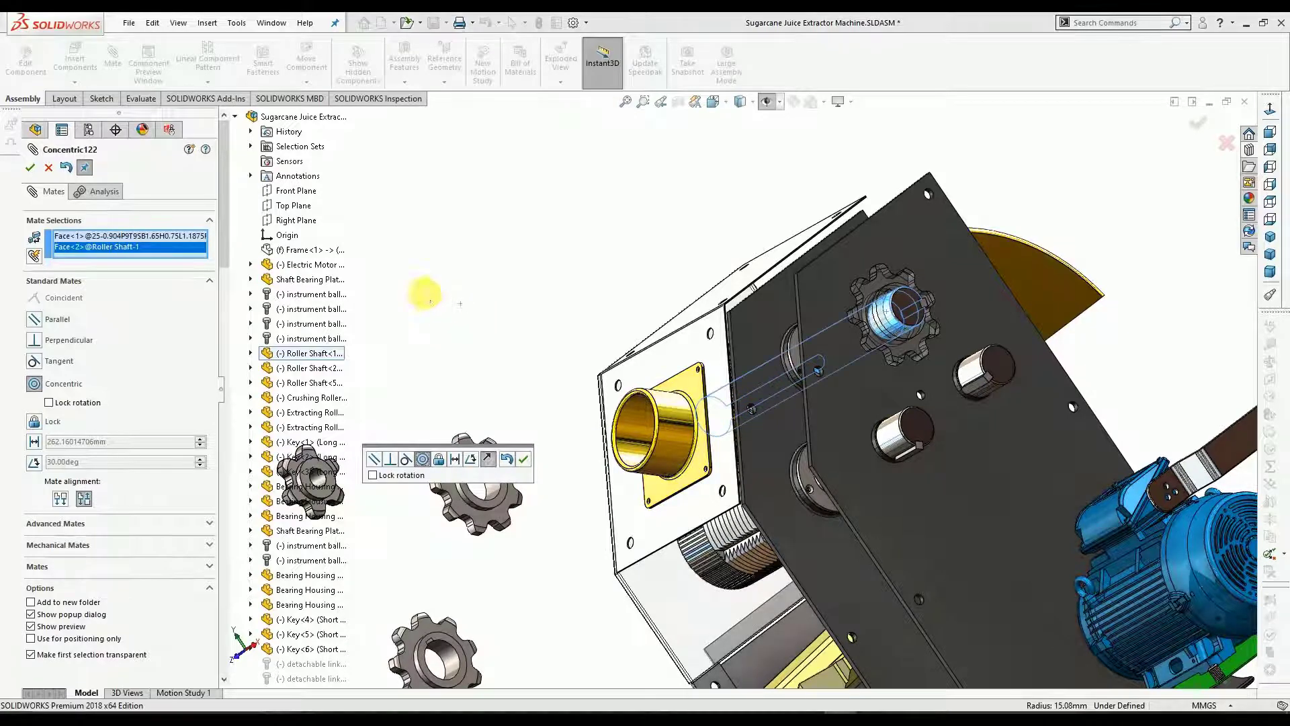
pyautogui.click(523, 460)
pyautogui.scroll(-1, 892, 290)
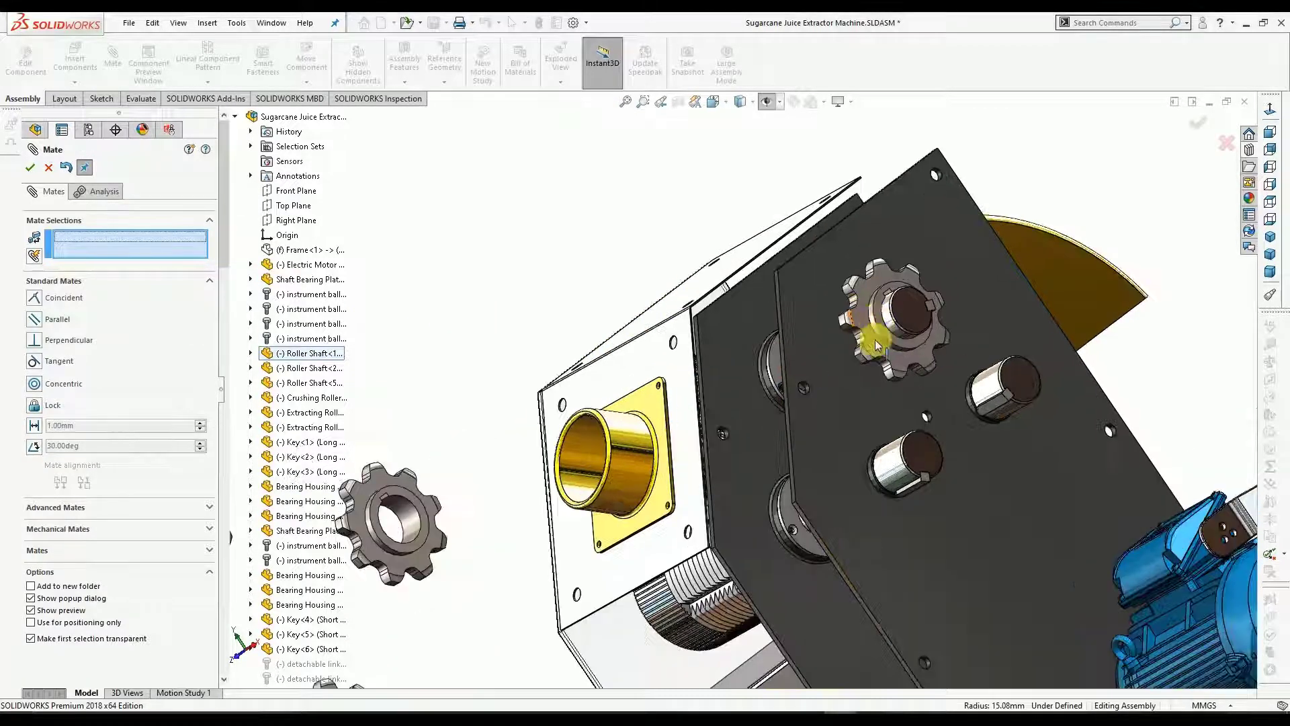
pyautogui.click(48, 168)
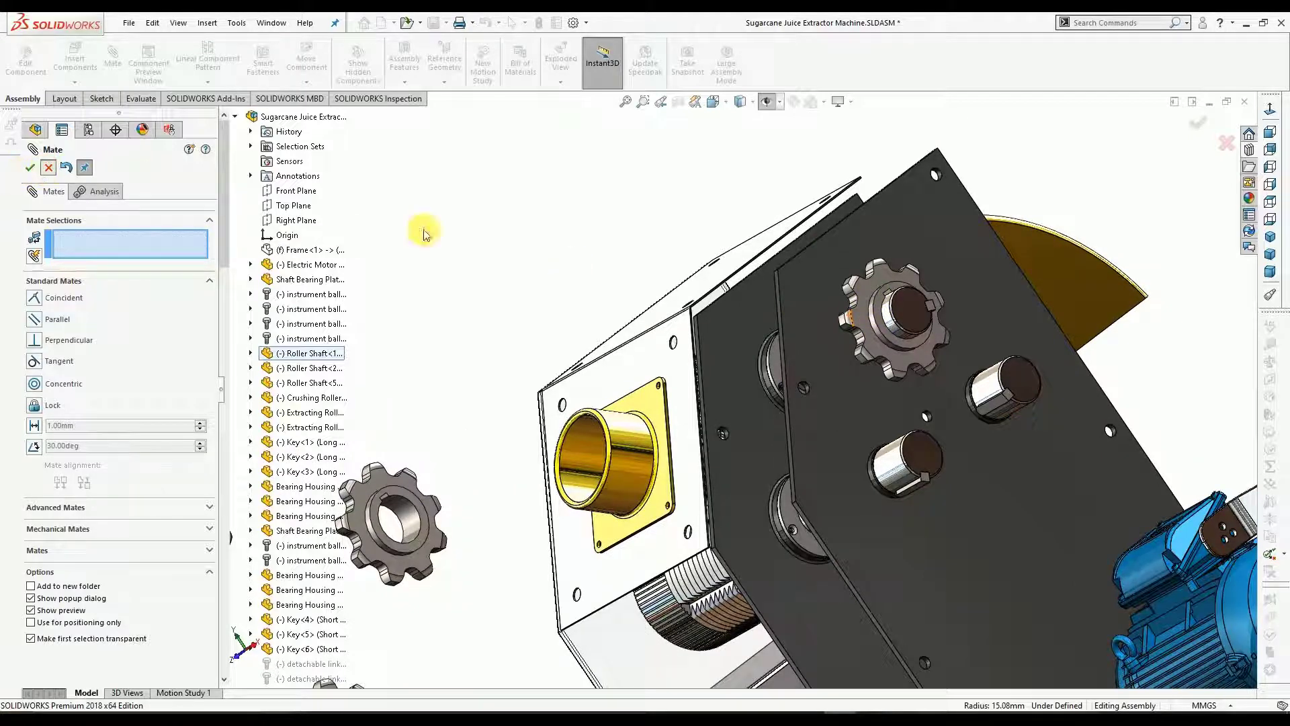
# Slide the mated sprocket outward off the upper roller shaft's end and rotate that shaft to reposition its keyway.
pyautogui.click(881, 282)
pyautogui.moveTo(945, 223); pyautogui.dragTo(1050, 233)
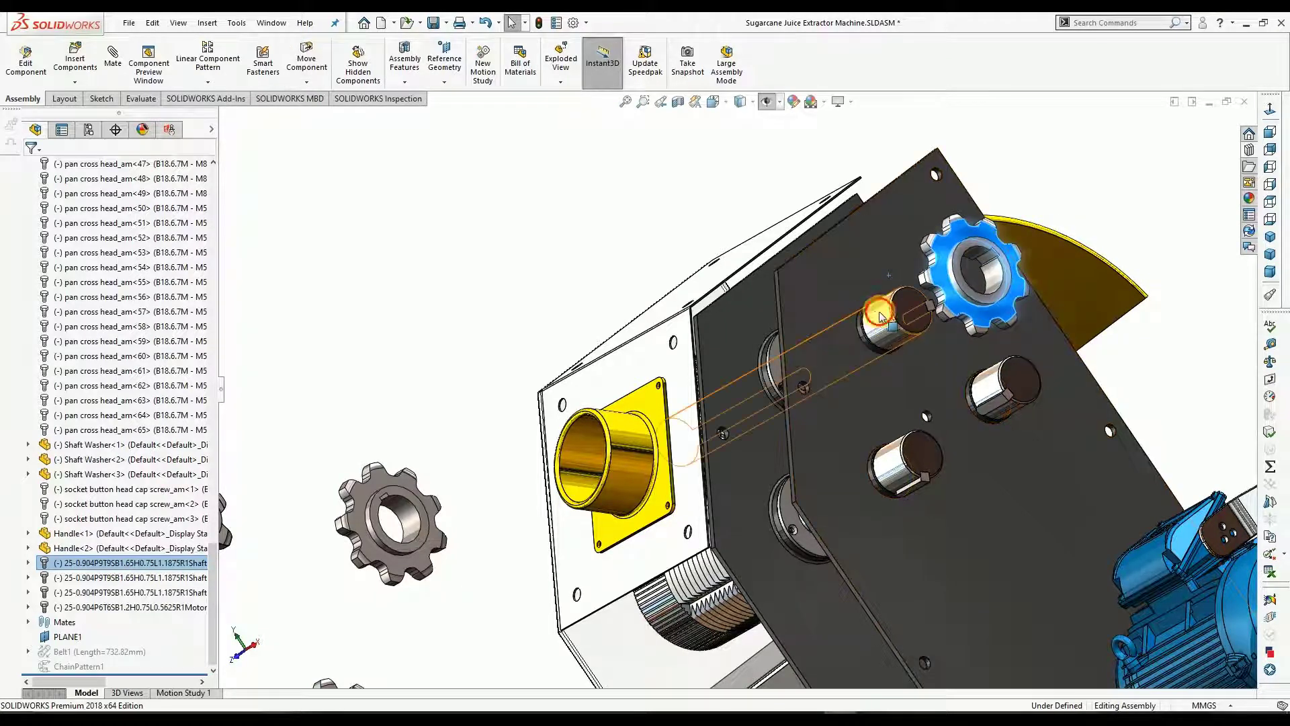
pyautogui.click(901, 349)
pyautogui.moveTo(900, 350); pyautogui.dragTo(906, 259)
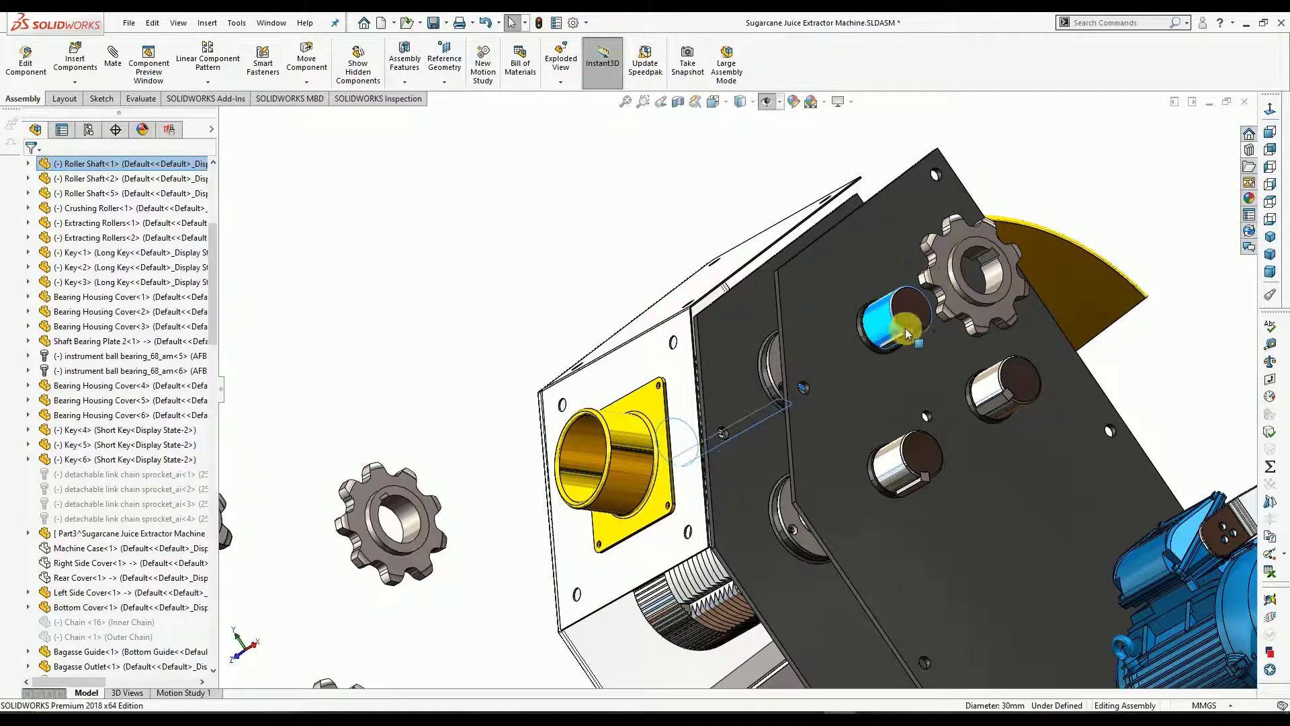
pyautogui.moveTo(905, 330); pyautogui.dragTo(881, 311)
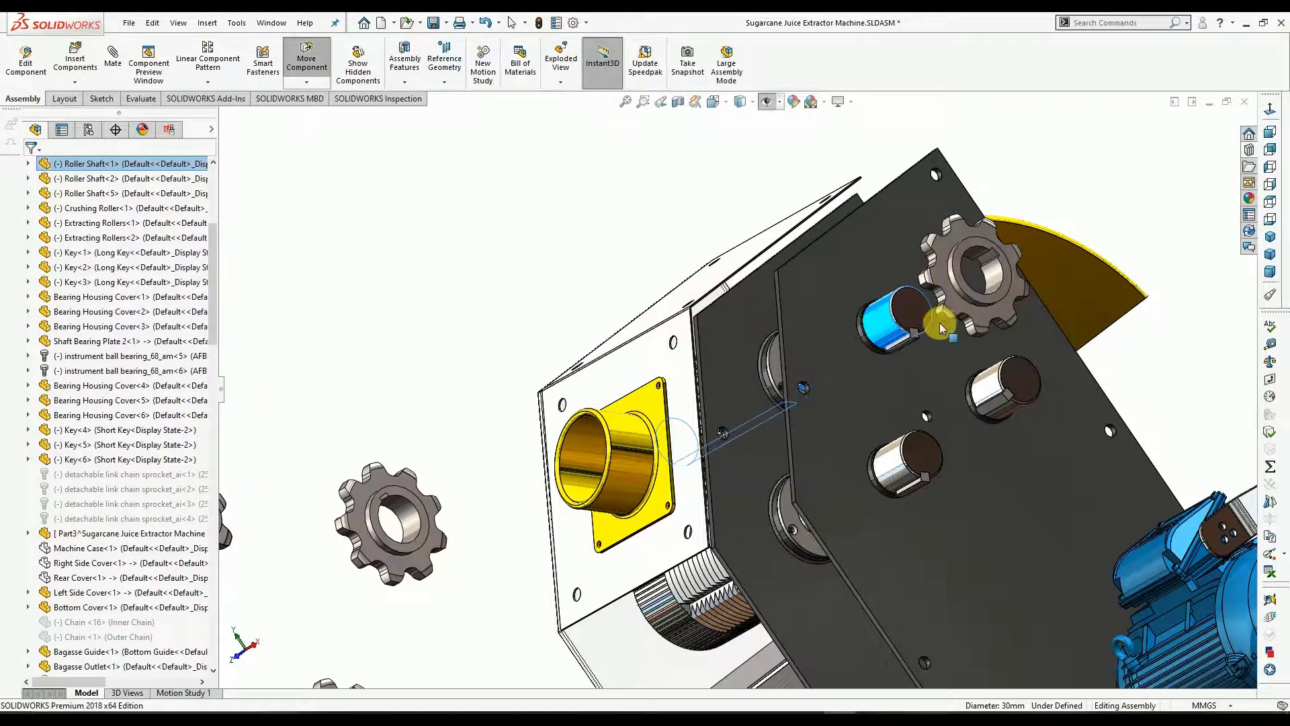
# Turn the upper roller shaft further about its axis until its key faces outward, clear of the sprocket.
pyautogui.moveTo(890, 343); pyautogui.dragTo(906, 244)
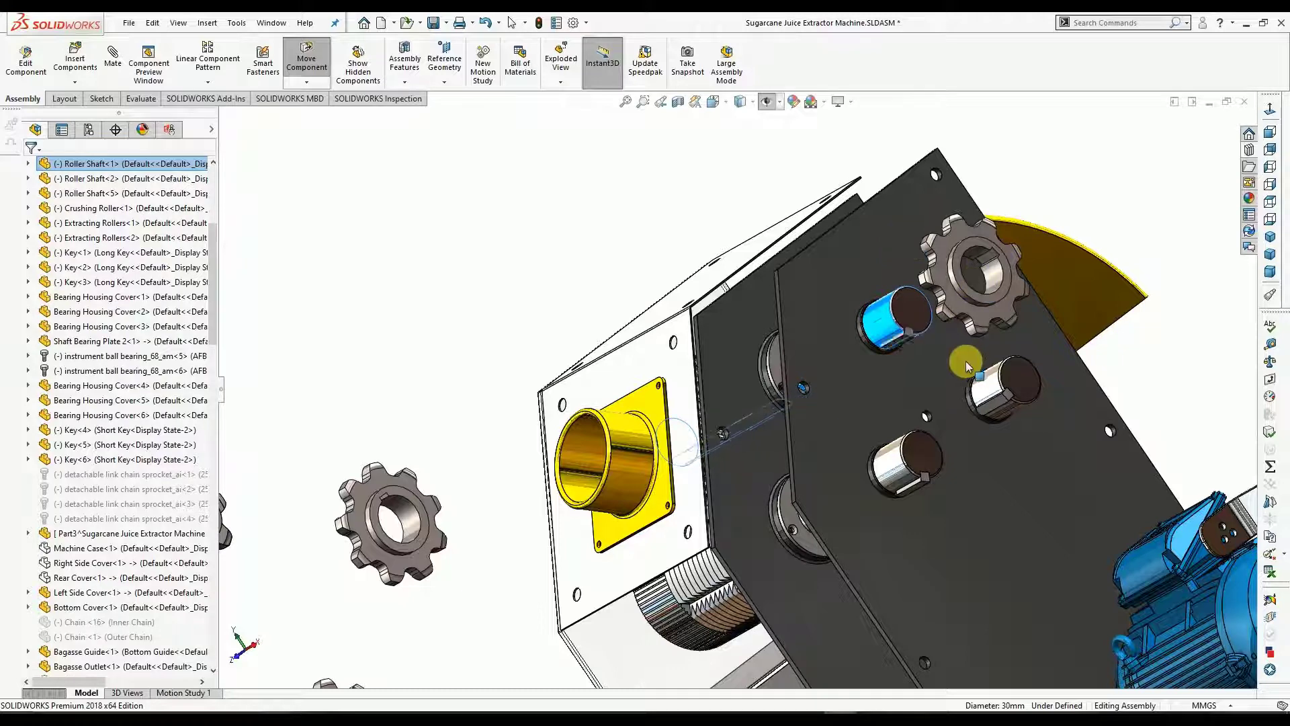
pyautogui.moveTo(968, 363); pyautogui.dragTo(948, 365)
pyautogui.scroll(-2, 964, 243)
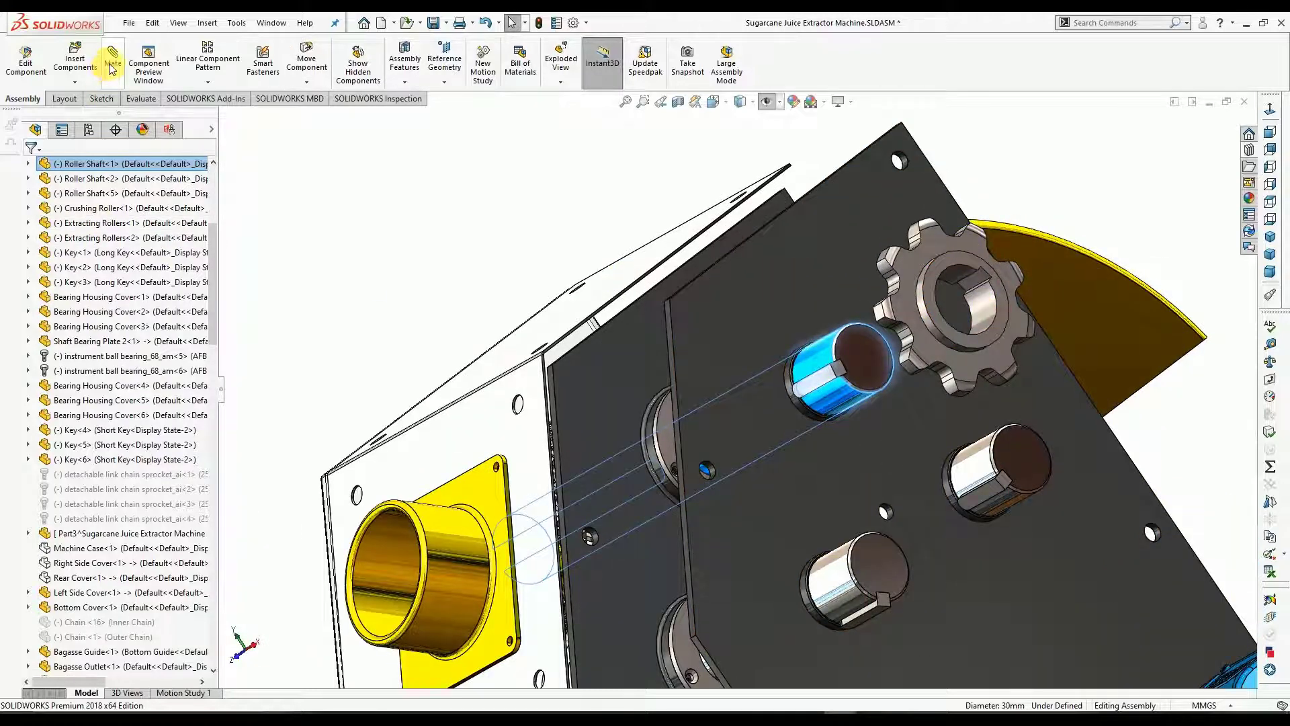
pyautogui.click(979, 277)
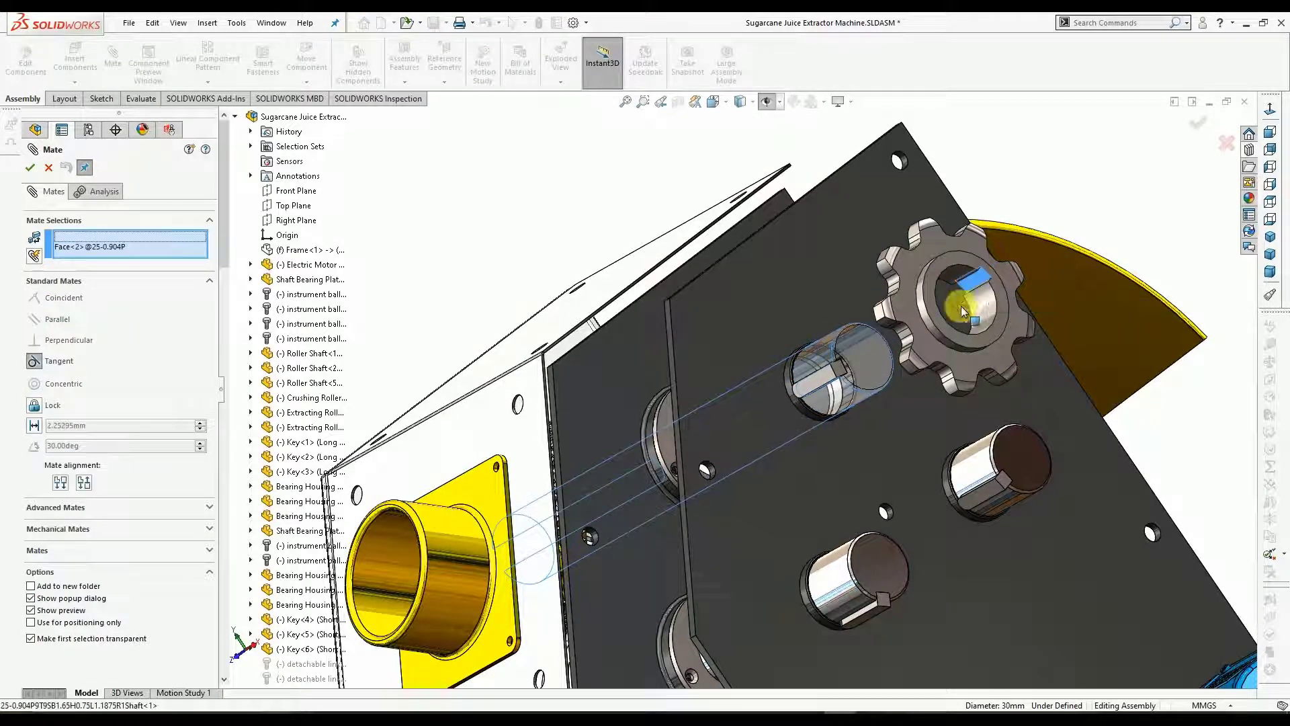
pyautogui.click(821, 384)
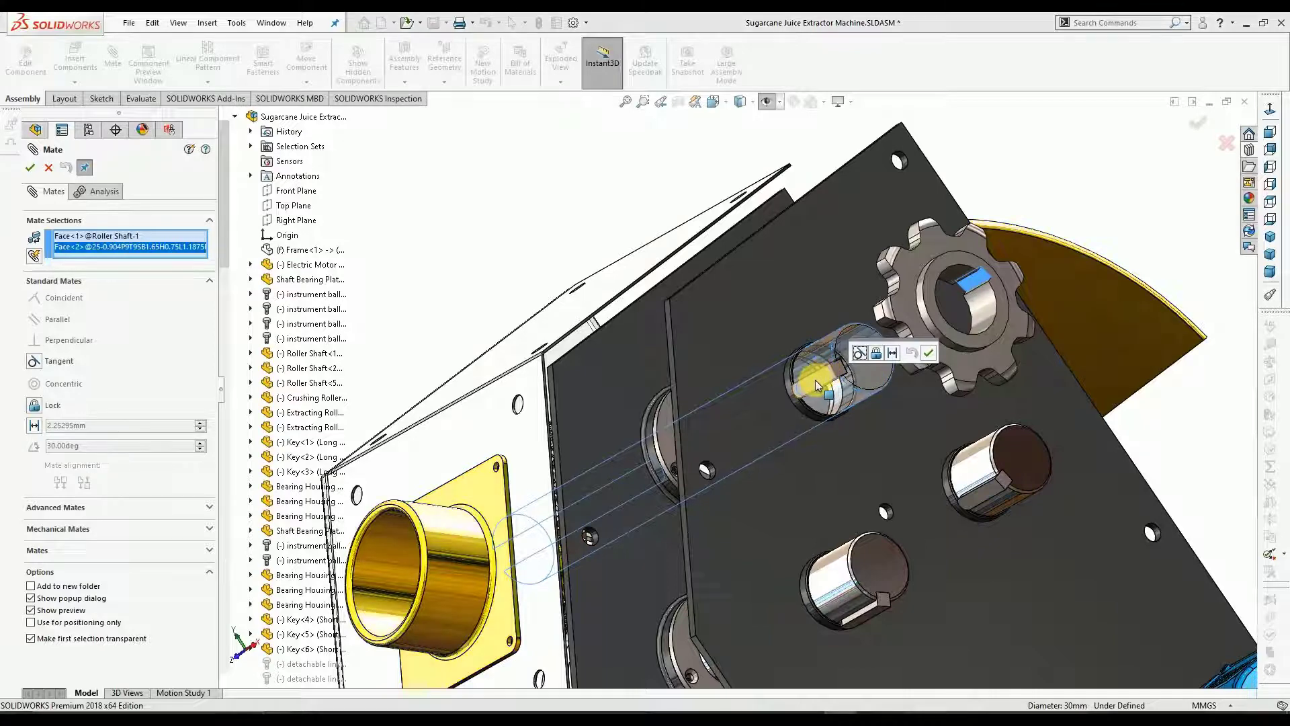
pyautogui.click(526, 525)
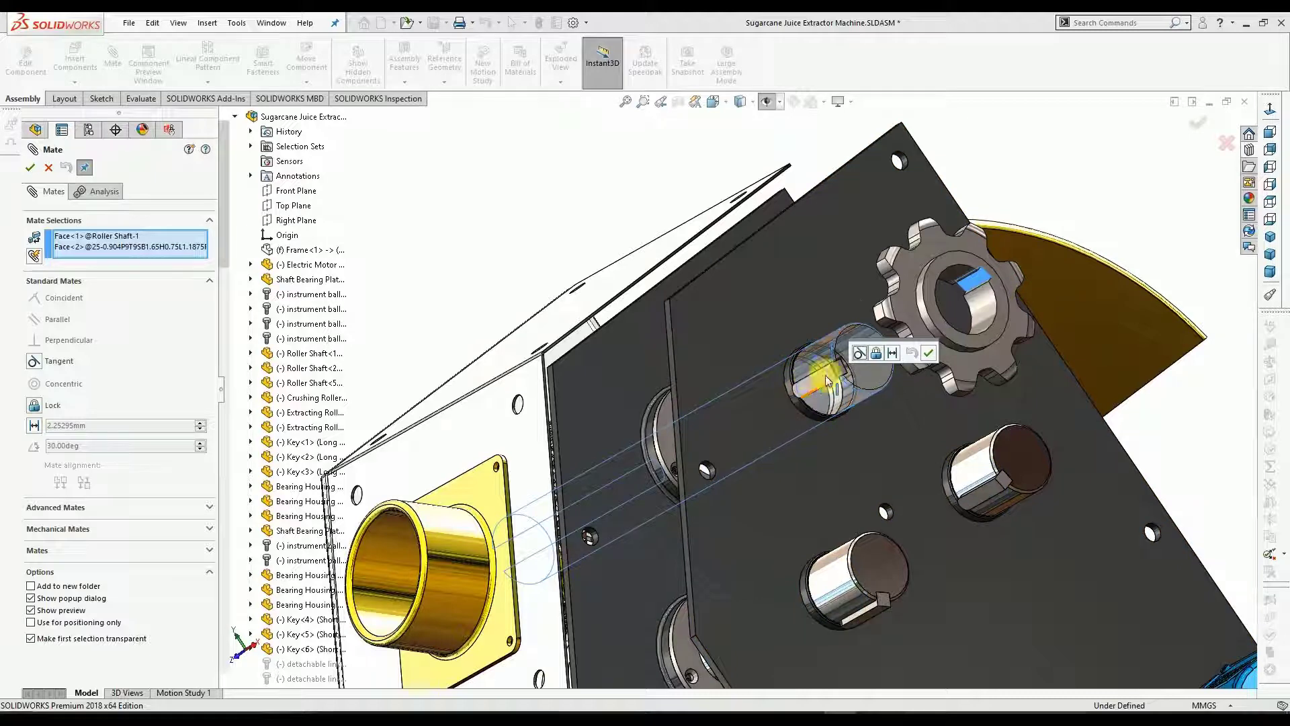
pyautogui.rightClick(143, 262)
pyautogui.click(202, 257)
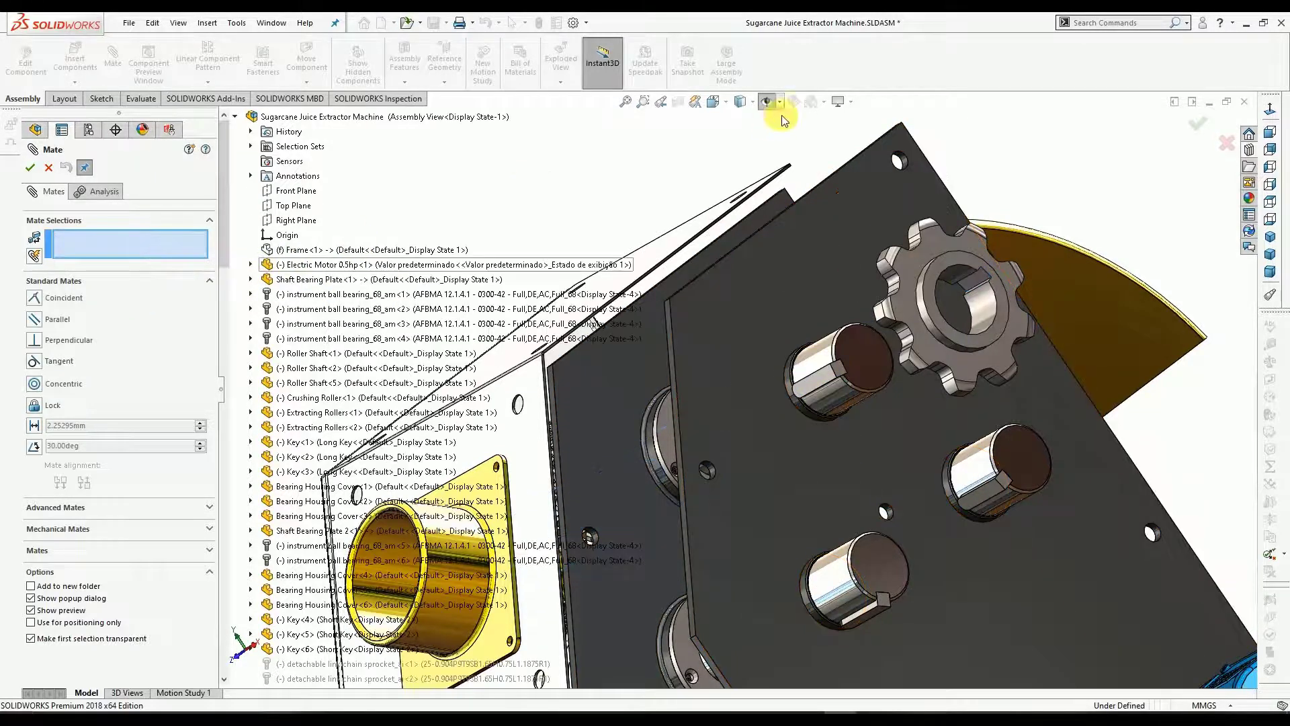
# Add a parallel mate between the first sprocket's keyway face and the upper shaft key's face, with the alignment flipped.
pyautogui.click(978, 279)
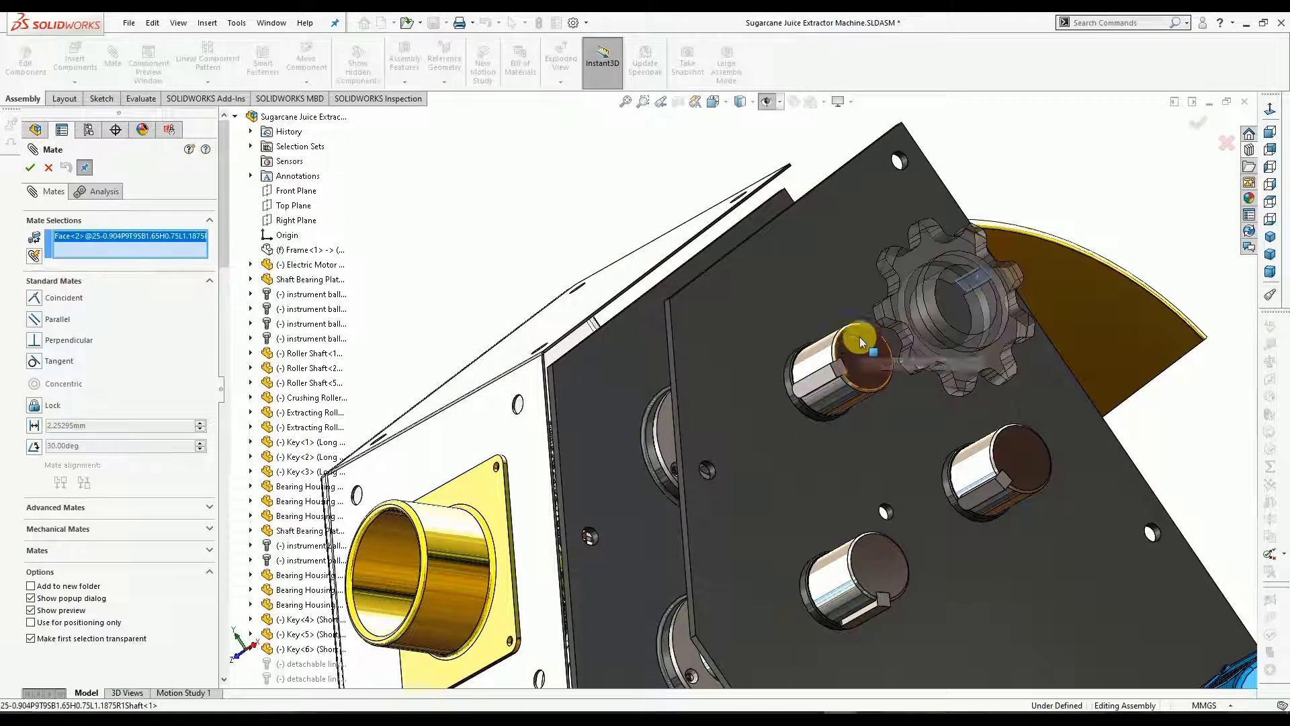
pyautogui.click(827, 373)
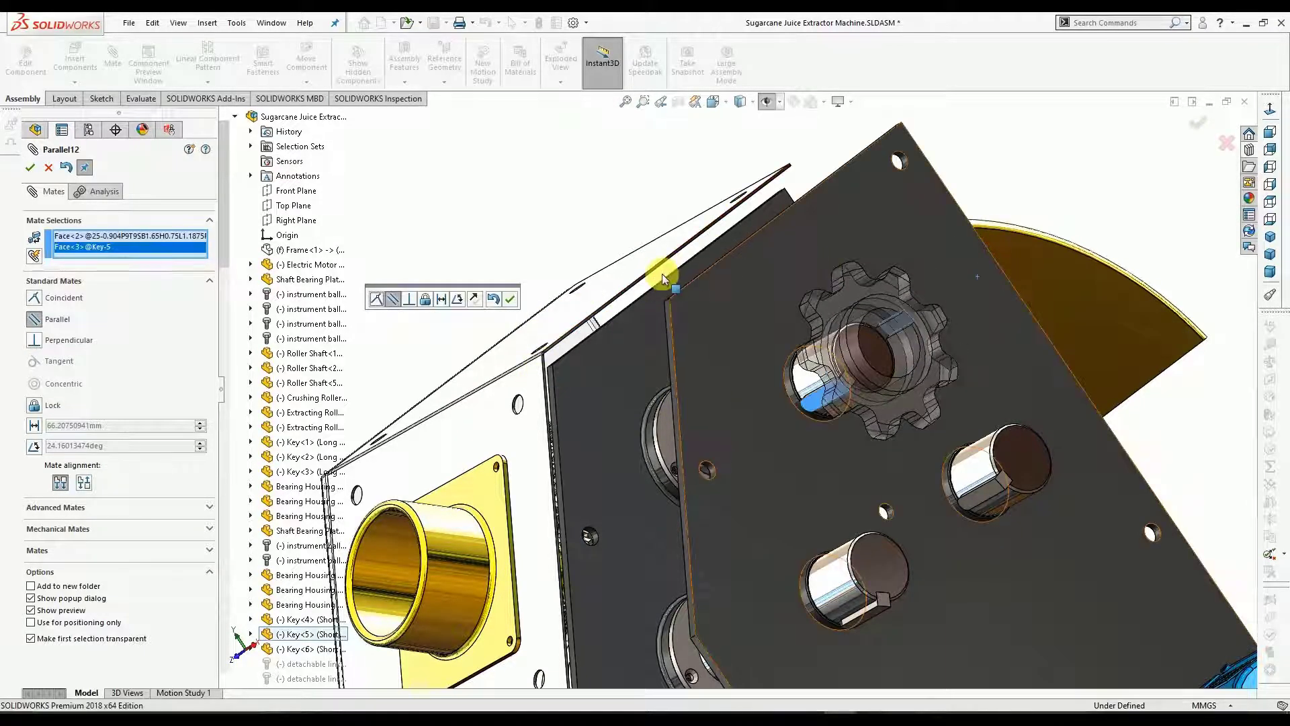
pyautogui.click(84, 483)
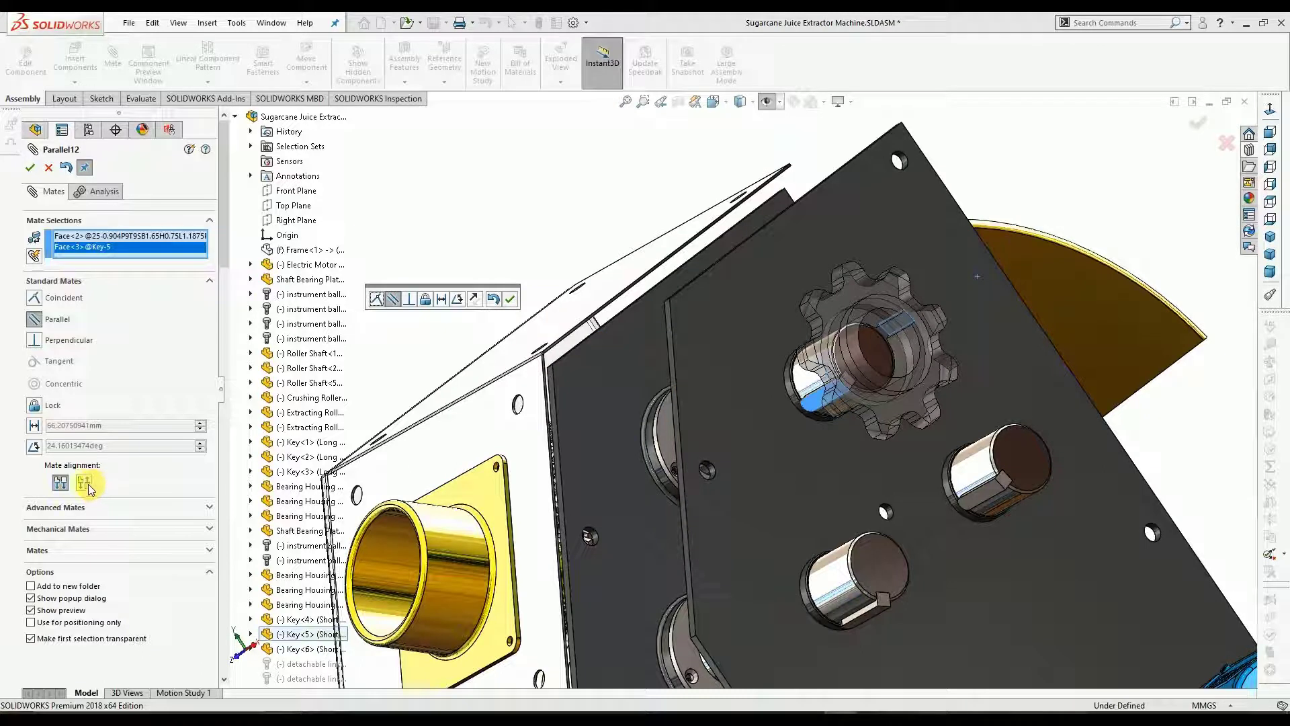
pyautogui.click(88, 483)
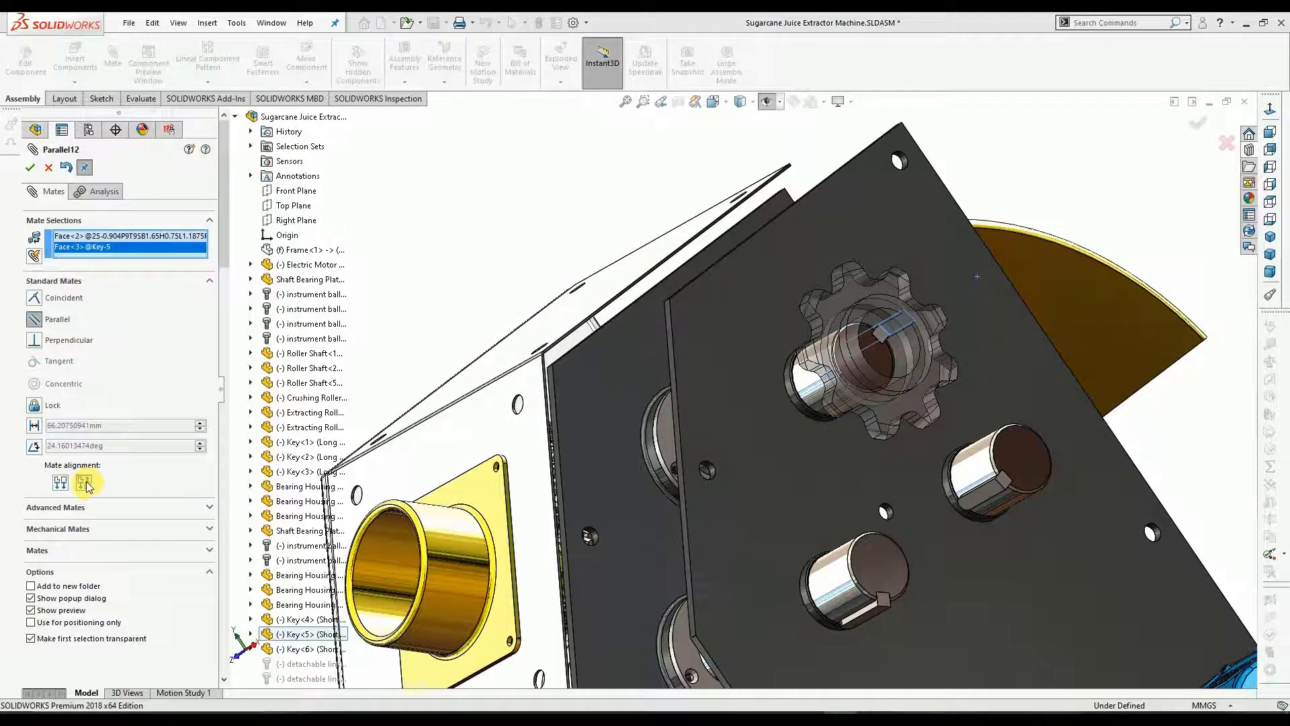
pyautogui.click(29, 168)
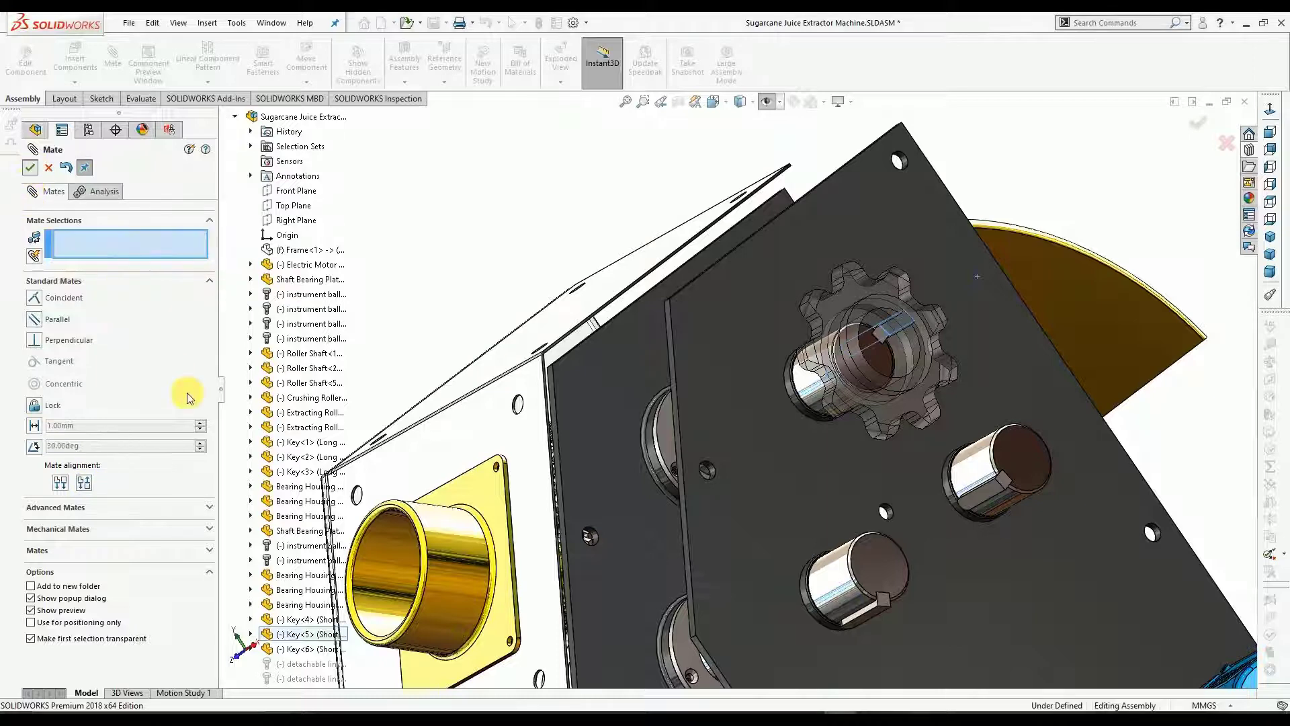
# Add a 5.95 mm distance mate with flipped dimension between the upper roller shaft's end face and the first sprocket's hub face.
pyautogui.scroll(-5, 867, 336)
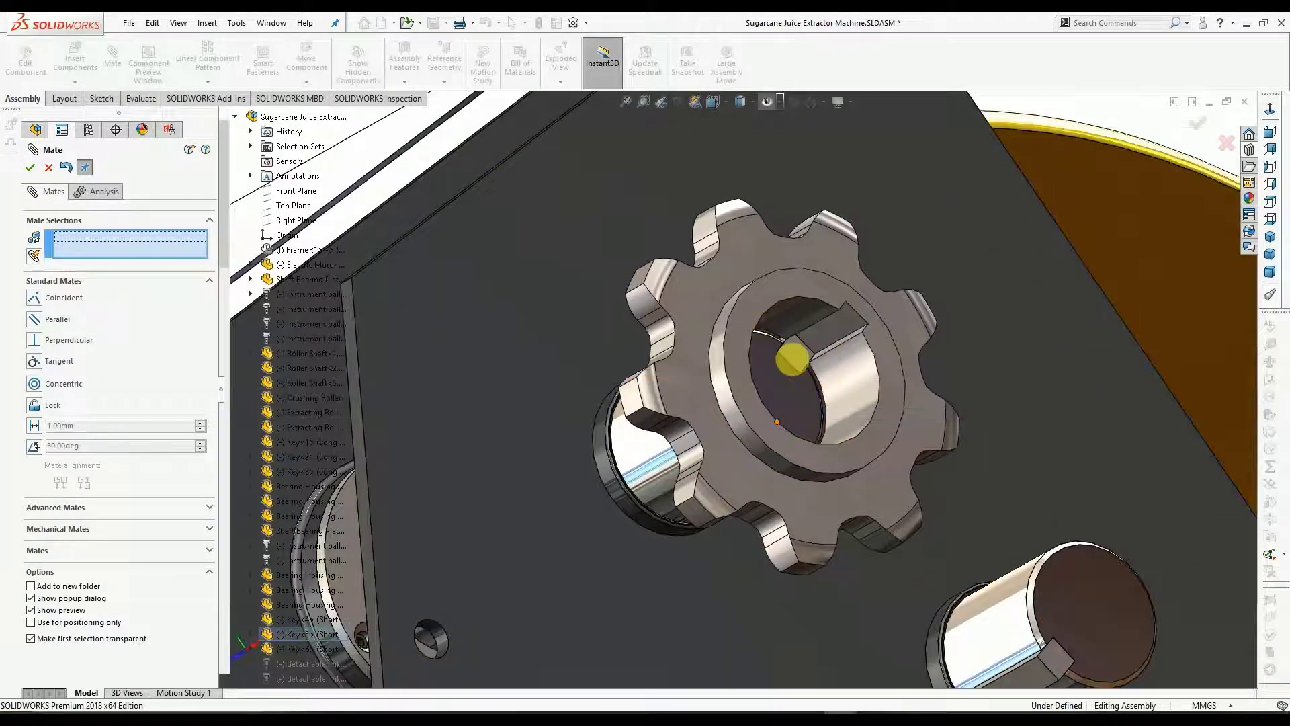
pyautogui.scroll(2, 755, 450)
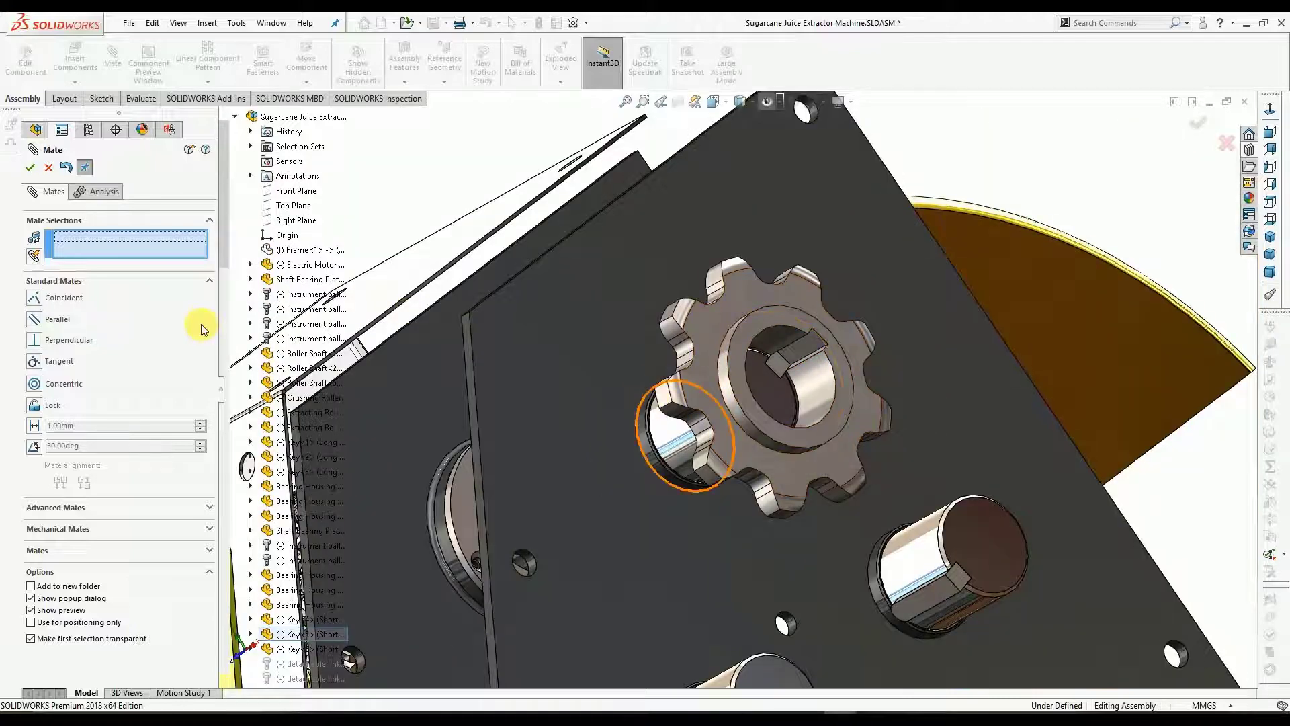
pyautogui.click(768, 385)
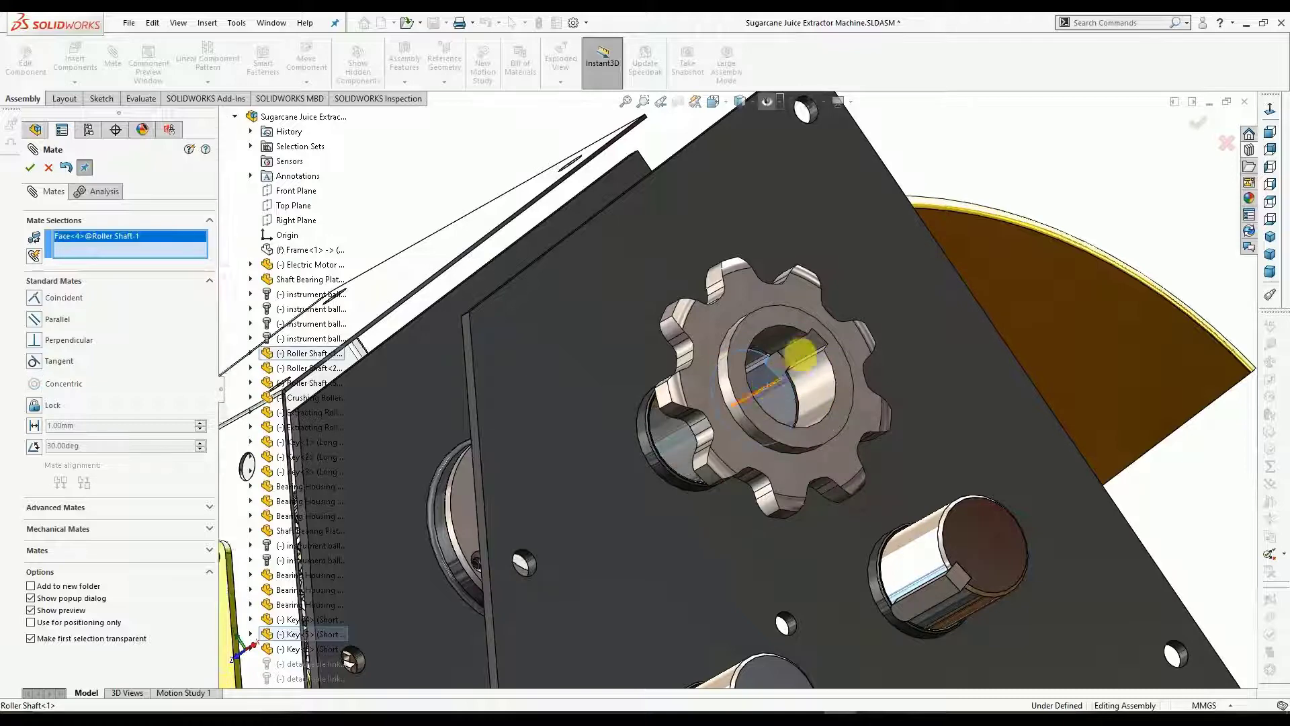
pyautogui.click(790, 320)
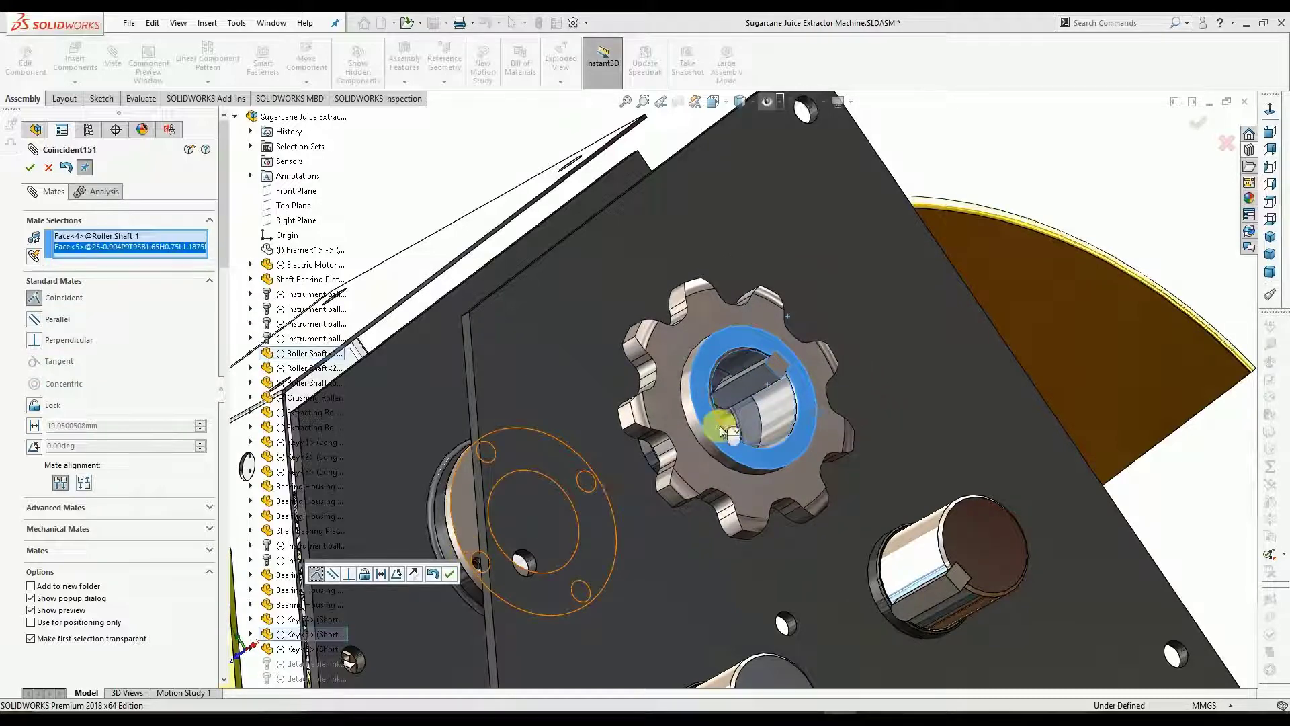
pyautogui.scroll(3, 716, 426)
pyautogui.moveTo(651, 421); pyautogui.dragTo(759, 360, button='middle')
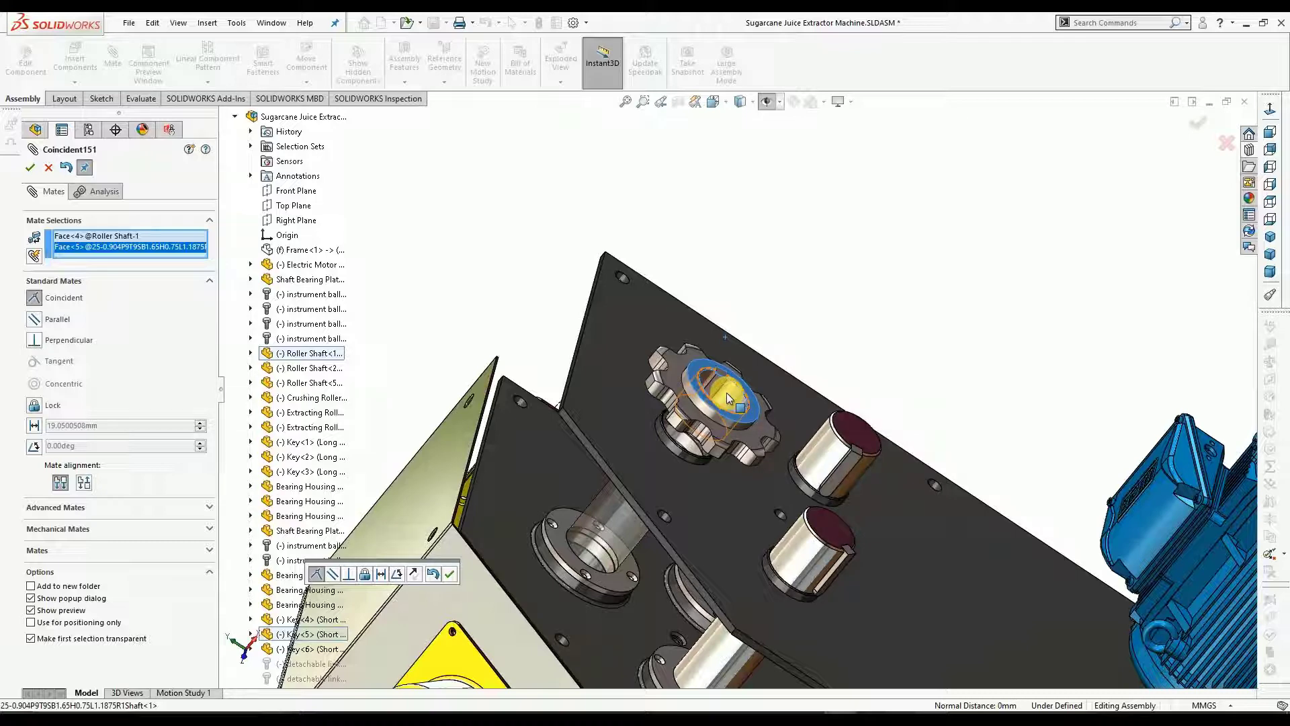
pyautogui.click(35, 426)
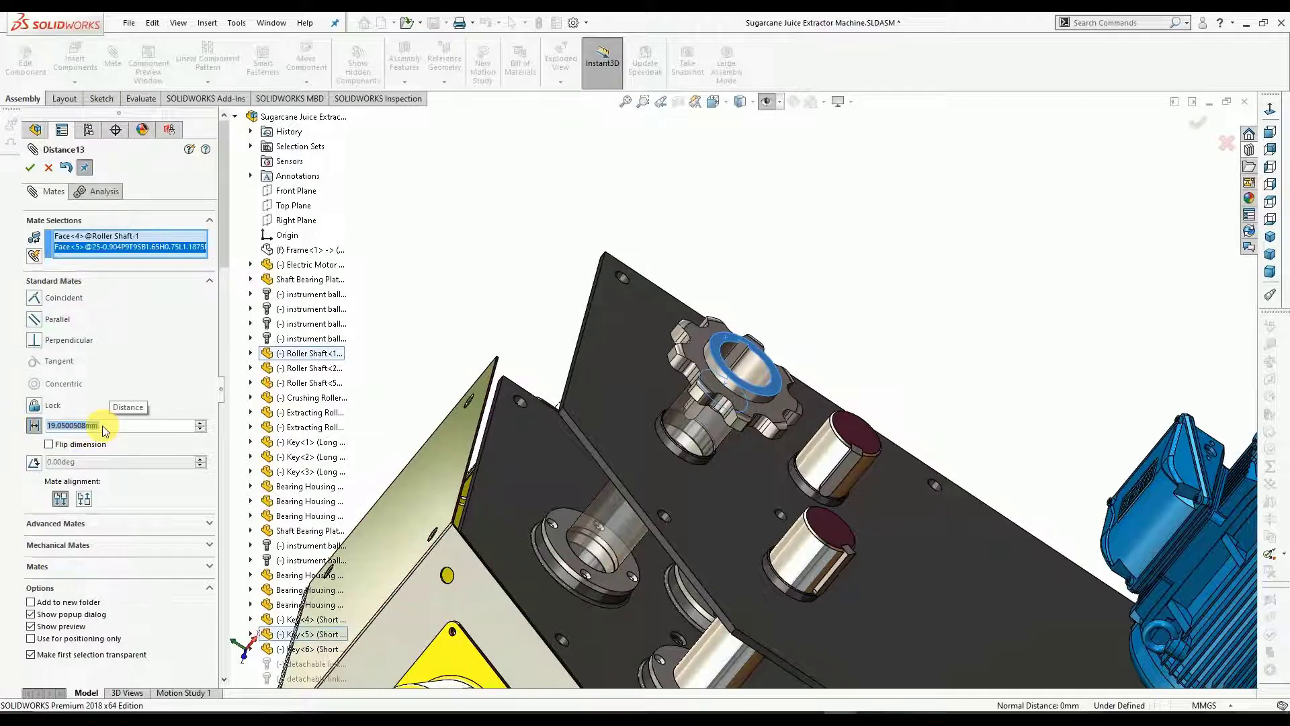
pyautogui.write('5.95')
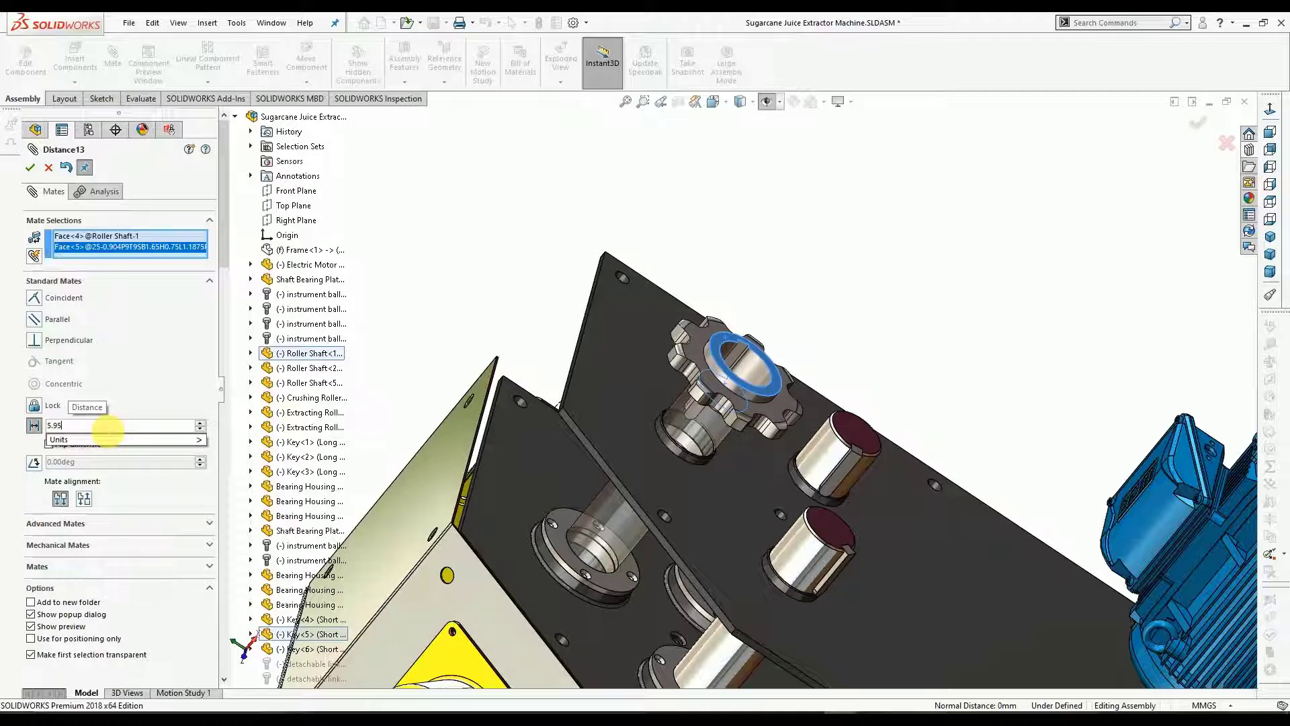
pyautogui.write('mm')
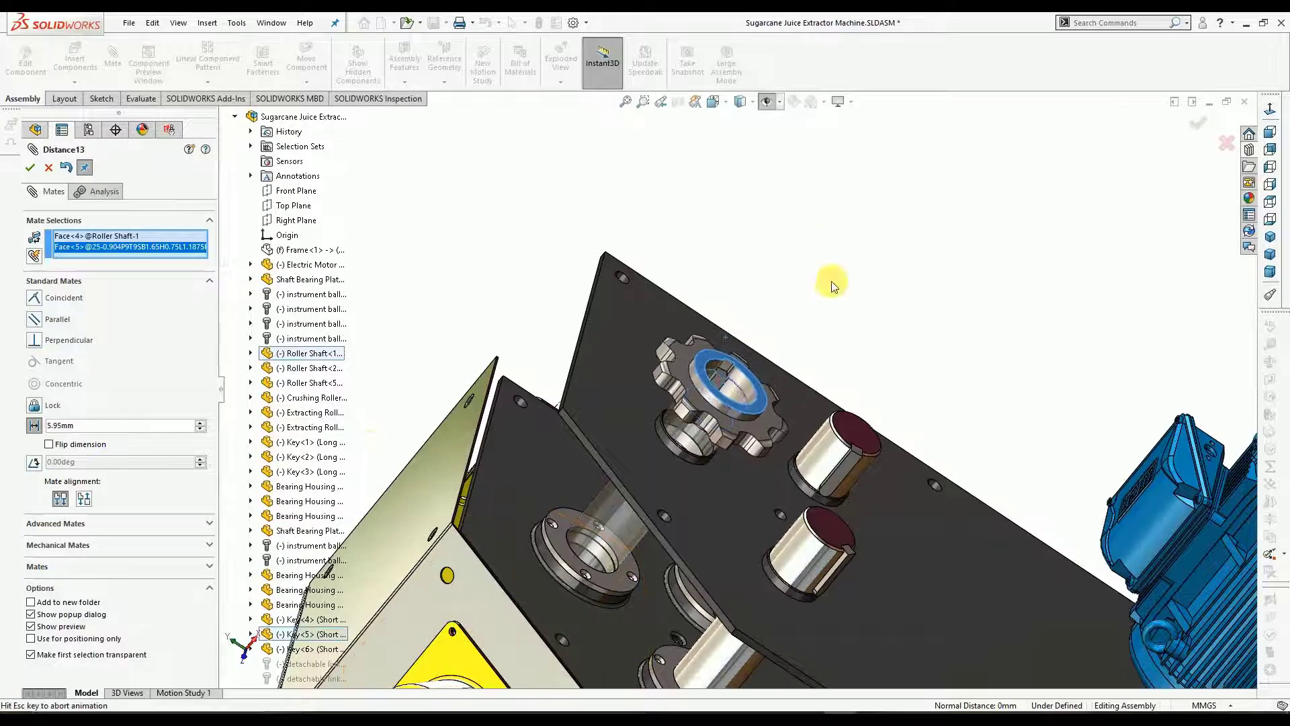
pyautogui.click(49, 444)
pyautogui.moveTo(565, 374); pyautogui.dragTo(571, 381, button='middle')
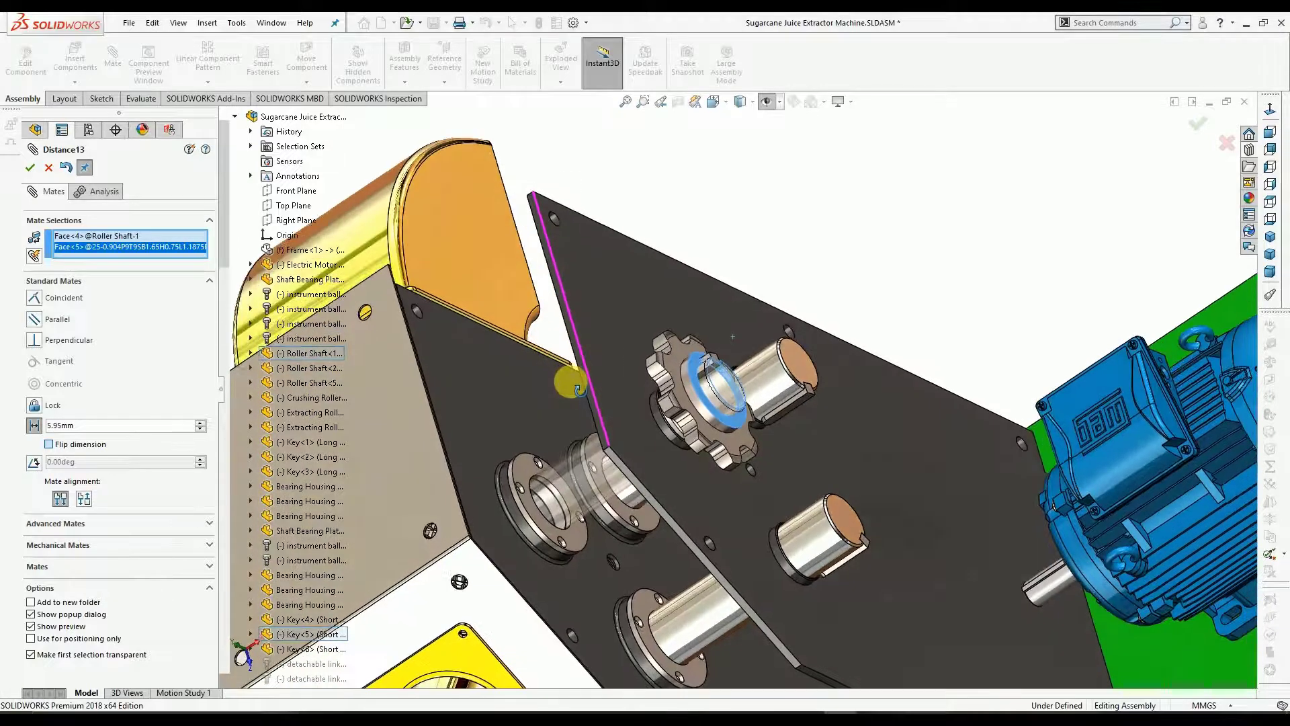
pyautogui.click(30, 170)
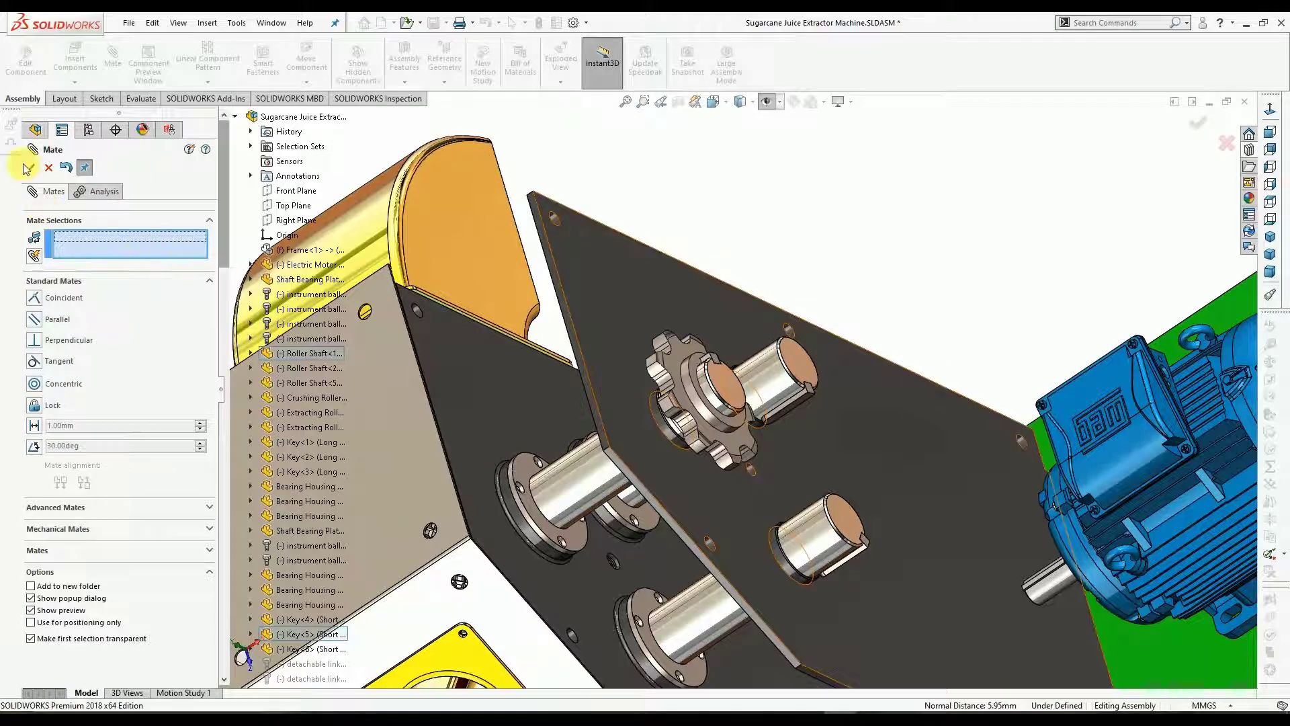
pyautogui.press('Escape')
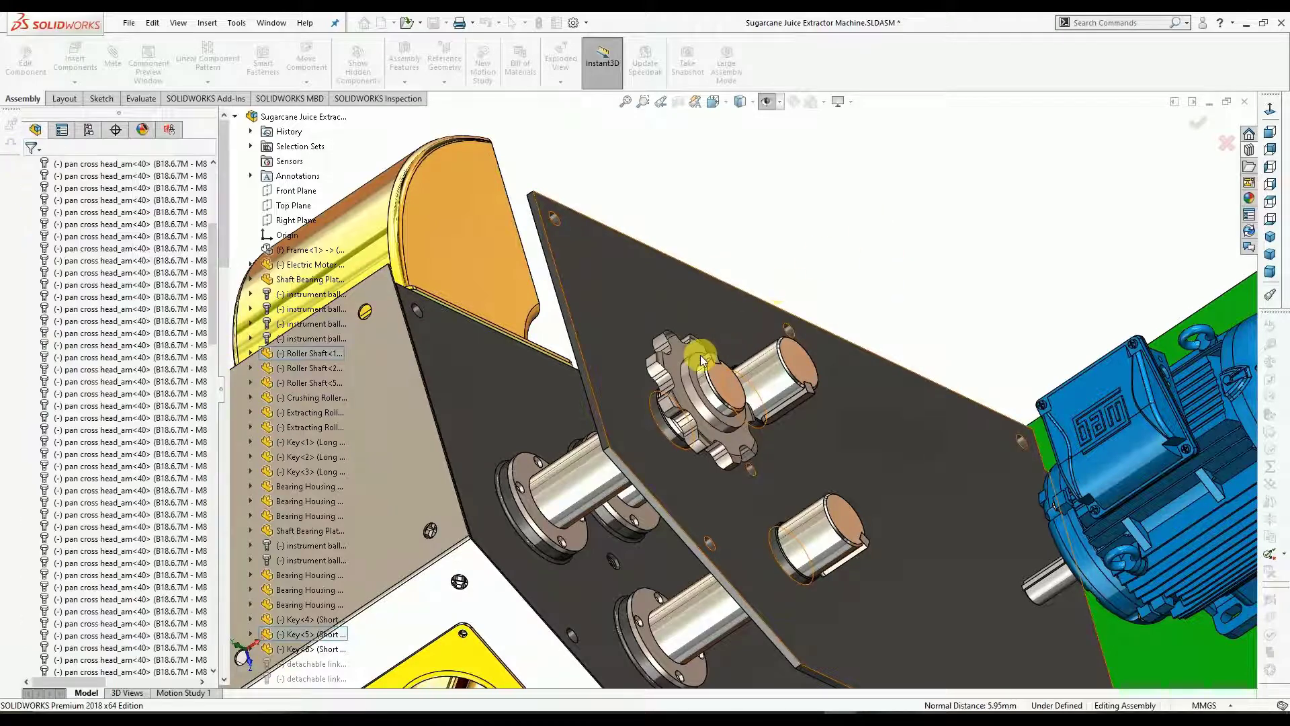
# Check how the mated sprocket moves on the upper roller shaft.
pyautogui.click(716, 353)
pyautogui.moveTo(715, 353); pyautogui.dragTo(656, 360)
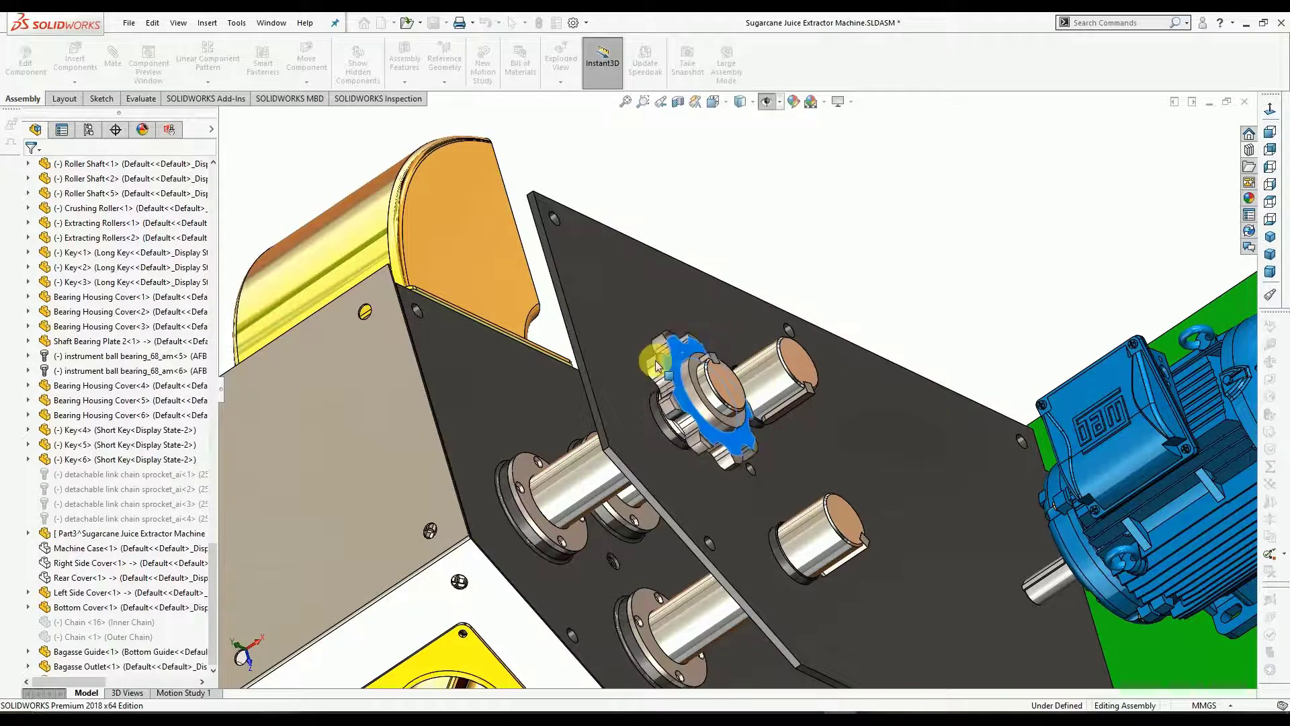
pyautogui.scroll(6, 730, 390)
pyautogui.moveTo(731, 386); pyautogui.dragTo(769, 336, button='middle')
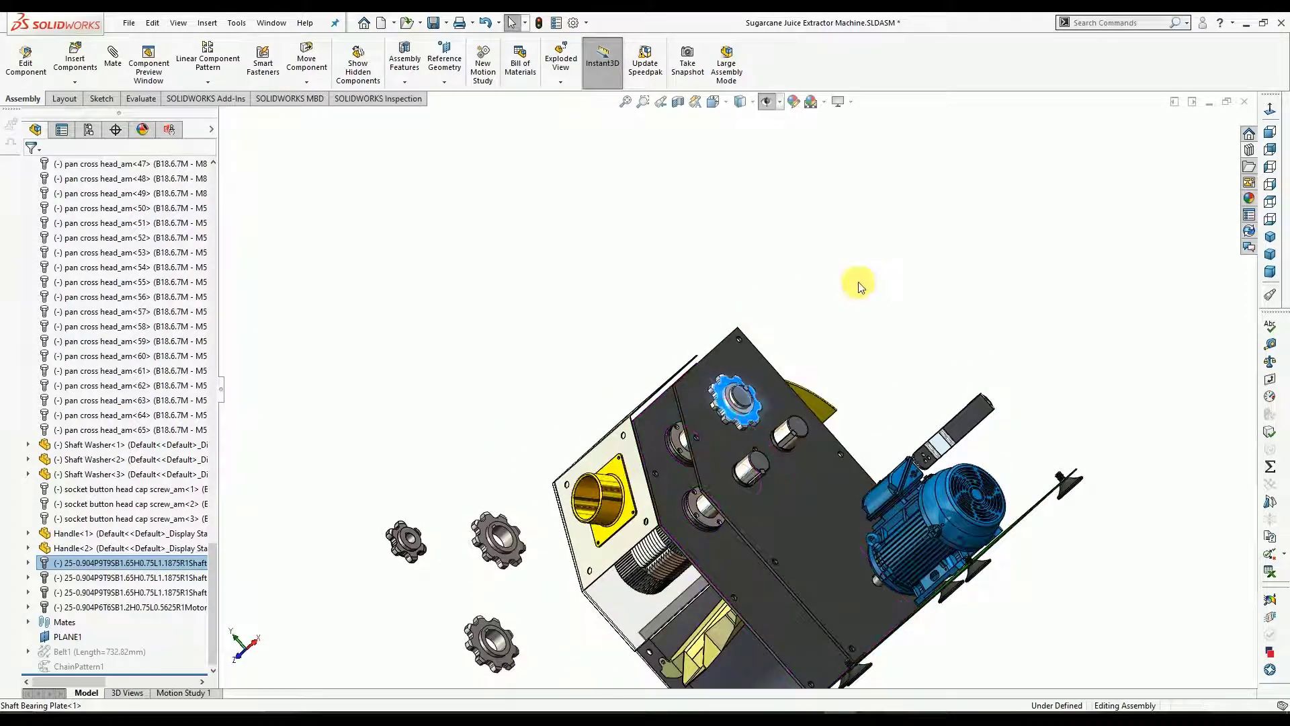
# Add a concentric mate between the second shaft sprocket's bore and the cylindrical end of Roller Shaft<5>, without locking rotation.
pyautogui.click(789, 331)
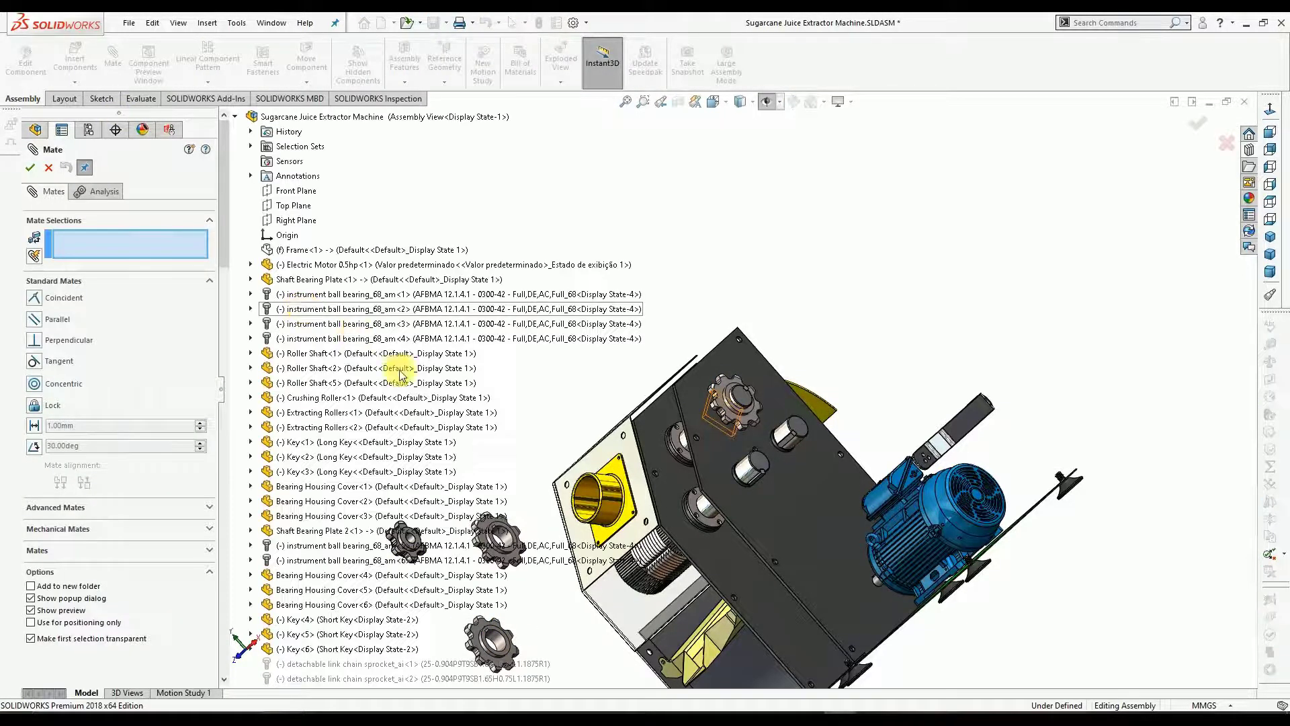
pyautogui.scroll(-2, 521, 538)
pyautogui.scroll(-2, 524, 531)
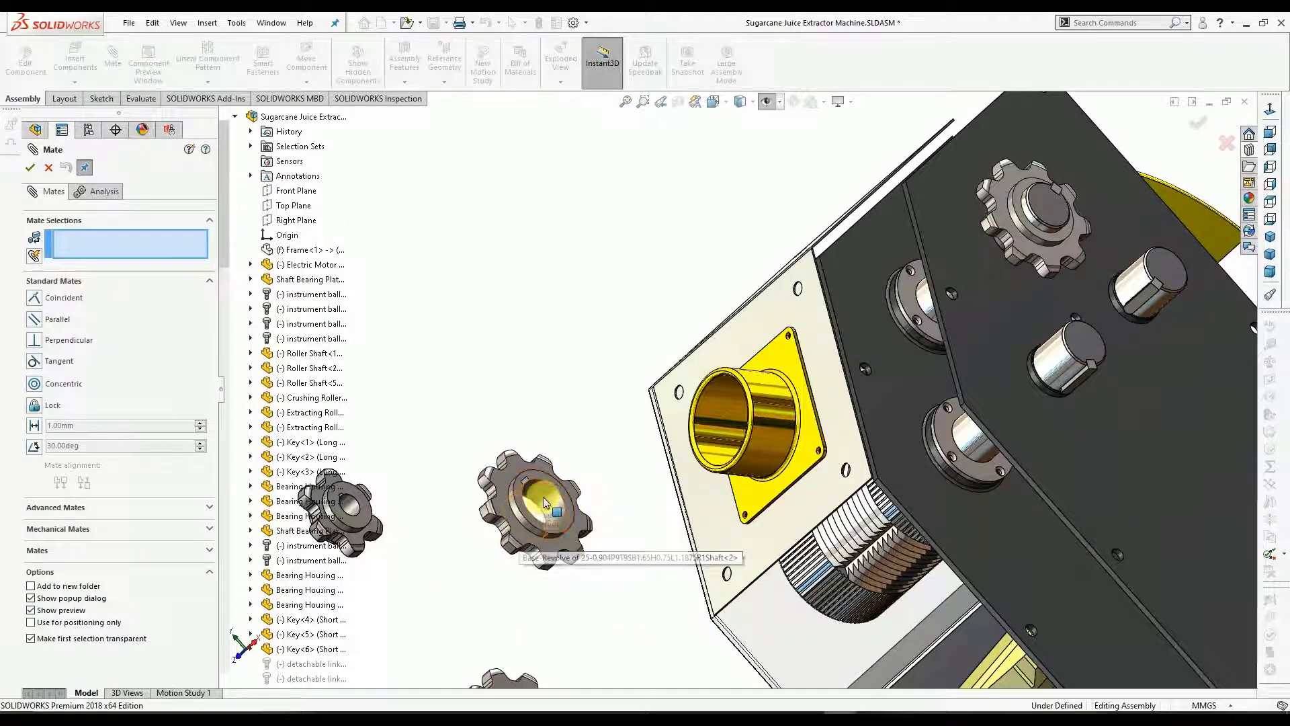
pyautogui.click(550, 496)
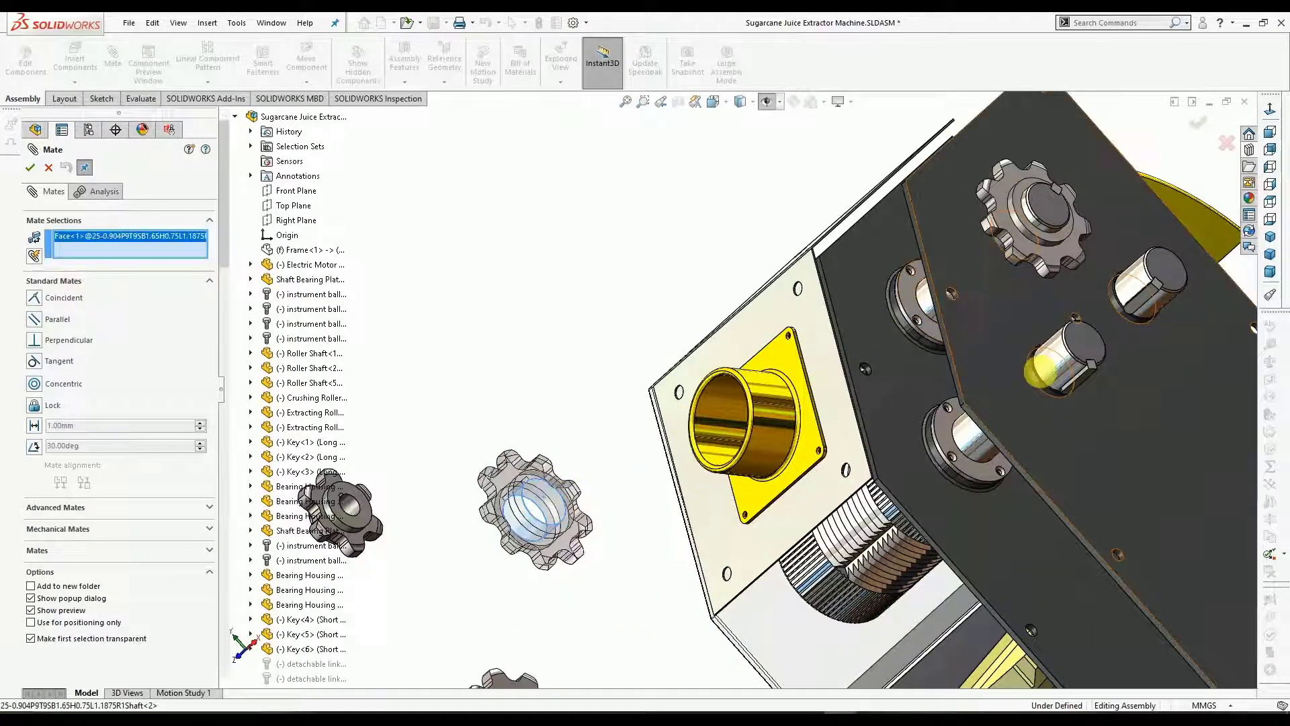
pyautogui.click(1058, 359)
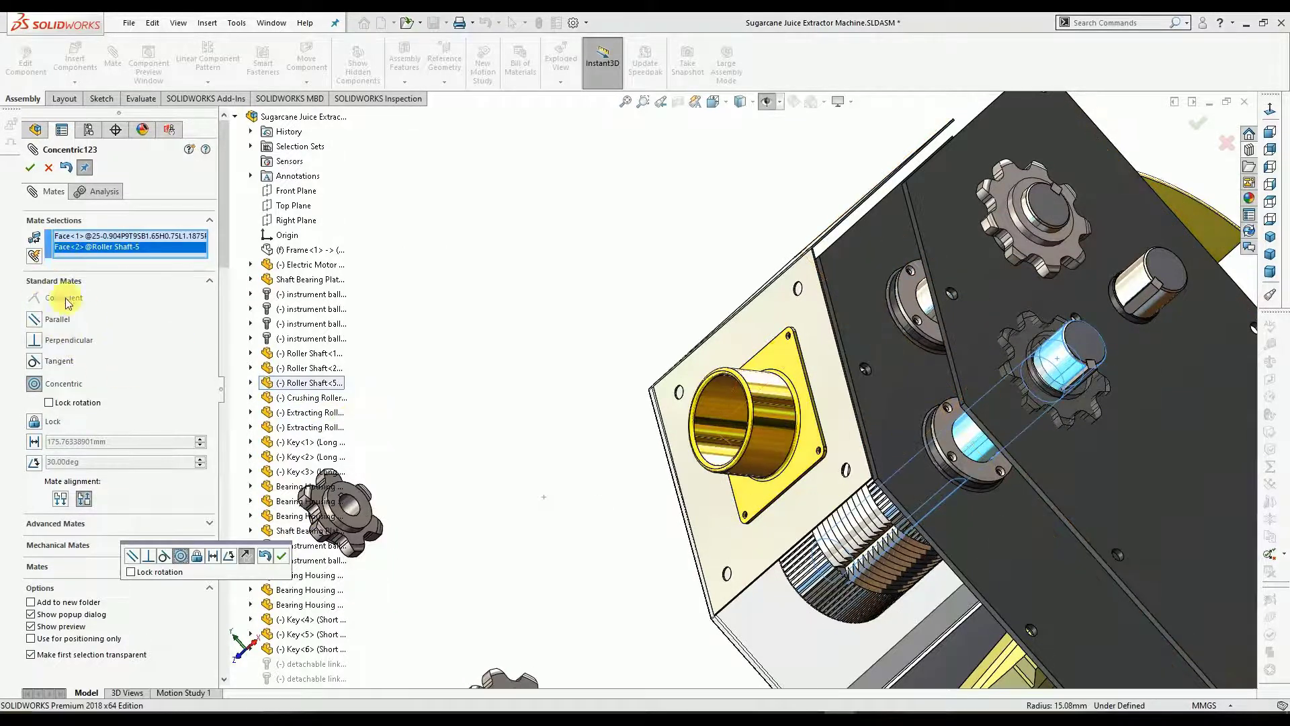
pyautogui.click(283, 557)
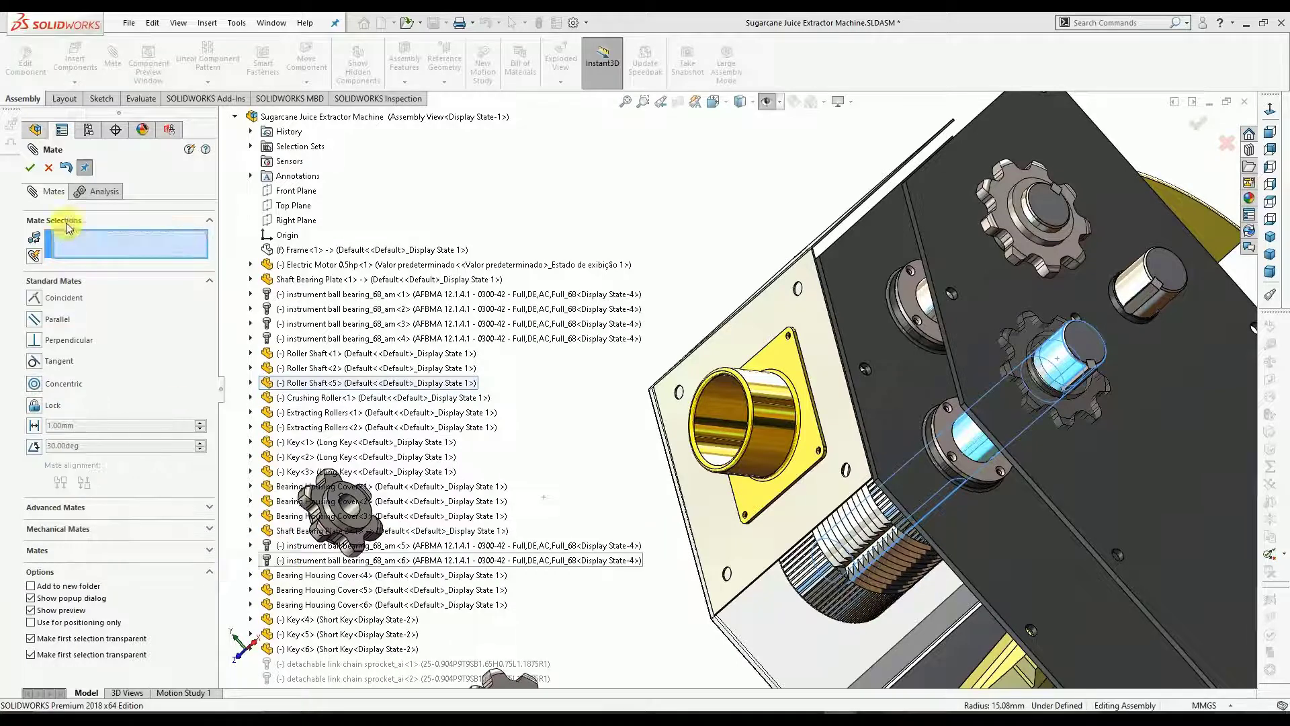
pyautogui.press('Escape')
# Slide the second sprocket outward along its axis, clear of the end of Roller Shaft<5>.
pyautogui.click(1091, 310)
pyautogui.moveTo(1145, 286); pyautogui.dragTo(1171, 230)
pyautogui.moveTo(1110, 279); pyautogui.dragTo(1166, 269)
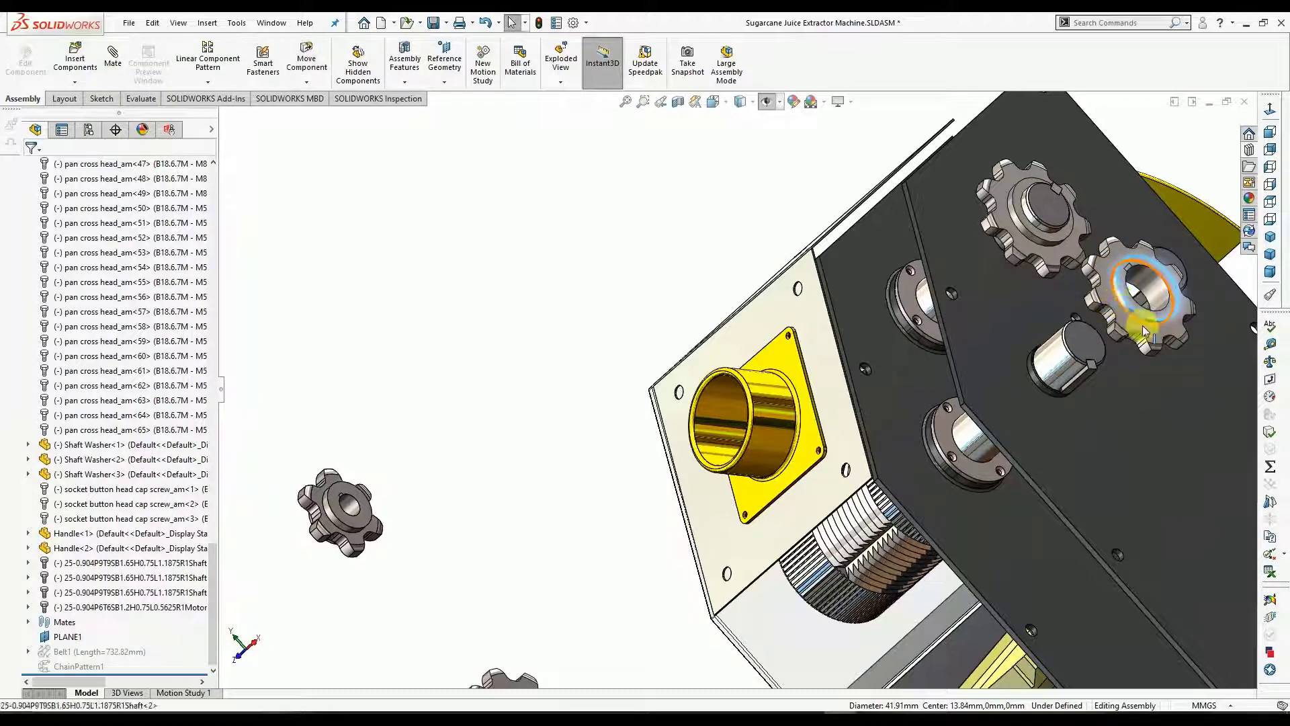
pyautogui.moveTo(1126, 319); pyautogui.dragTo(1069, 277)
# Clear the stray edge from the mate selections and set the second sprocket's keyway face parallel to the face of Key<6>.
pyautogui.scroll(-1, 1064, 278)
pyautogui.scroll(4, 1051, 278)
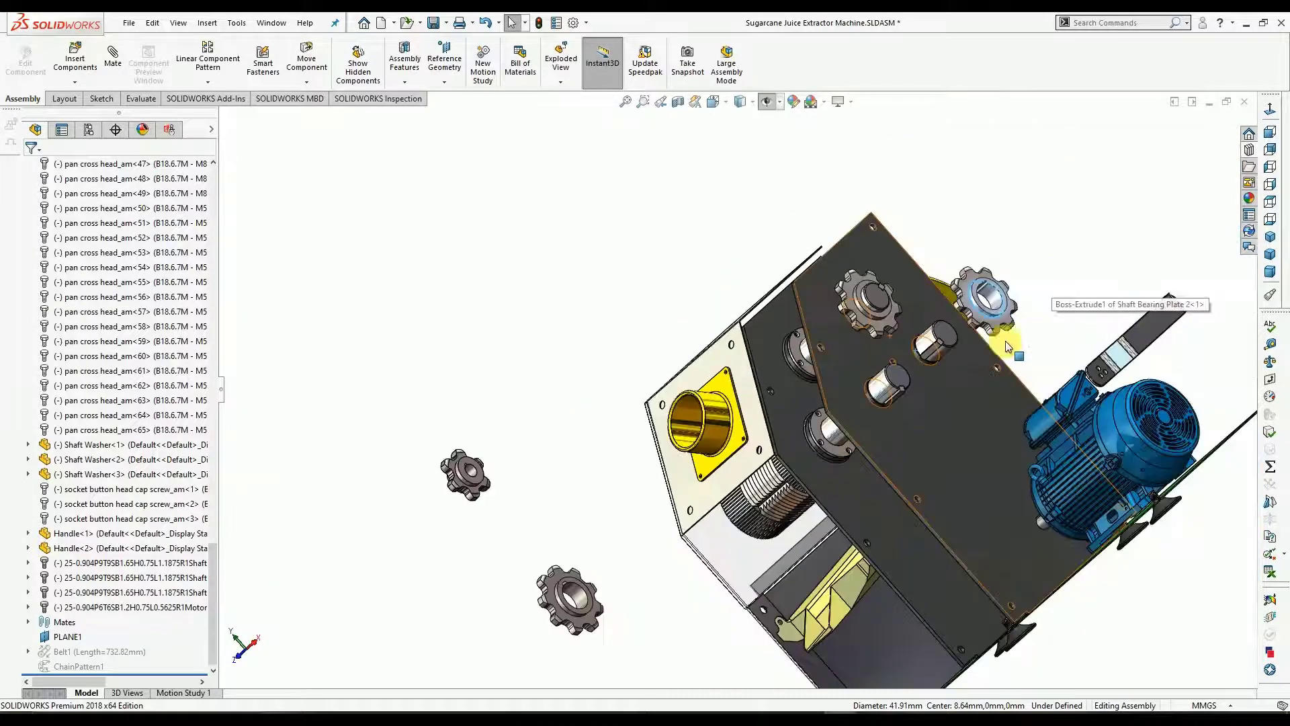
pyautogui.moveTo(846, 418)
pyautogui.mouseDown(button='middle')
pyautogui.moveTo(833, 381)
pyautogui.moveTo(839, 395)
pyautogui.mouseUp(button='middle')
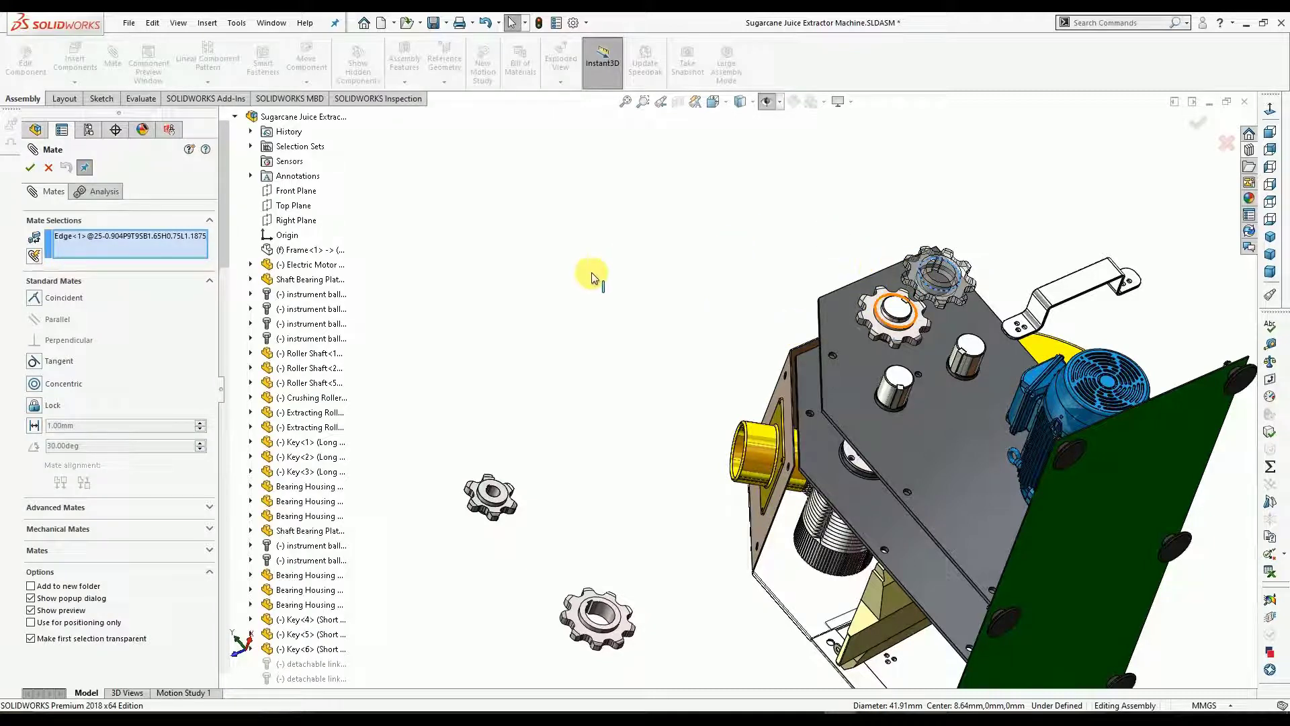
pyautogui.rightClick(118, 240)
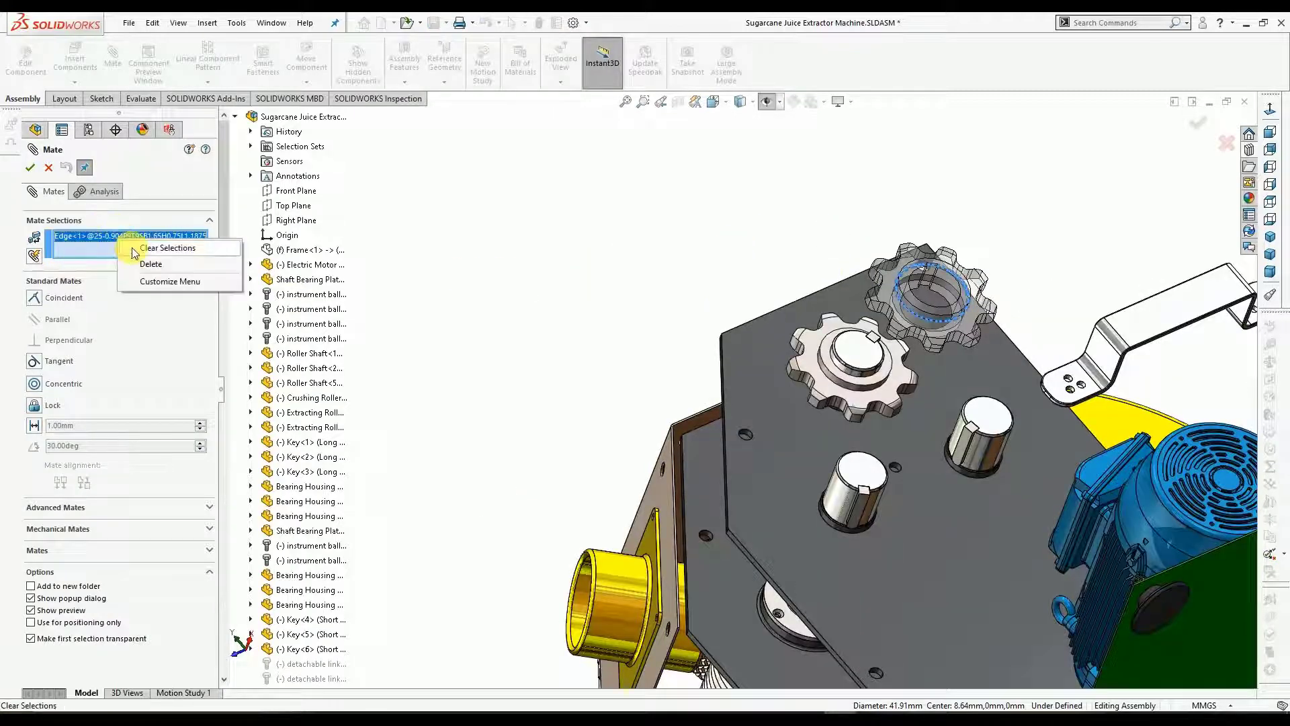
pyautogui.click(158, 247)
pyautogui.scroll(-2, 931, 272)
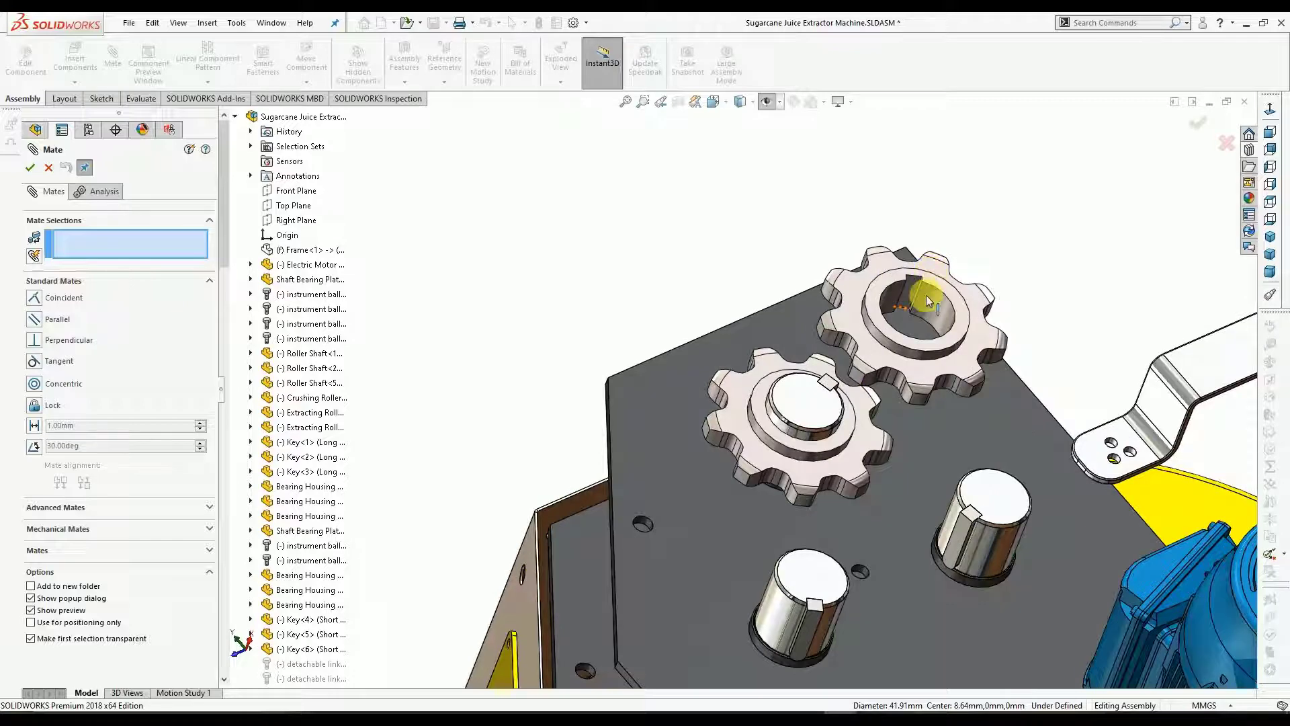
pyautogui.scroll(-1, 910, 299)
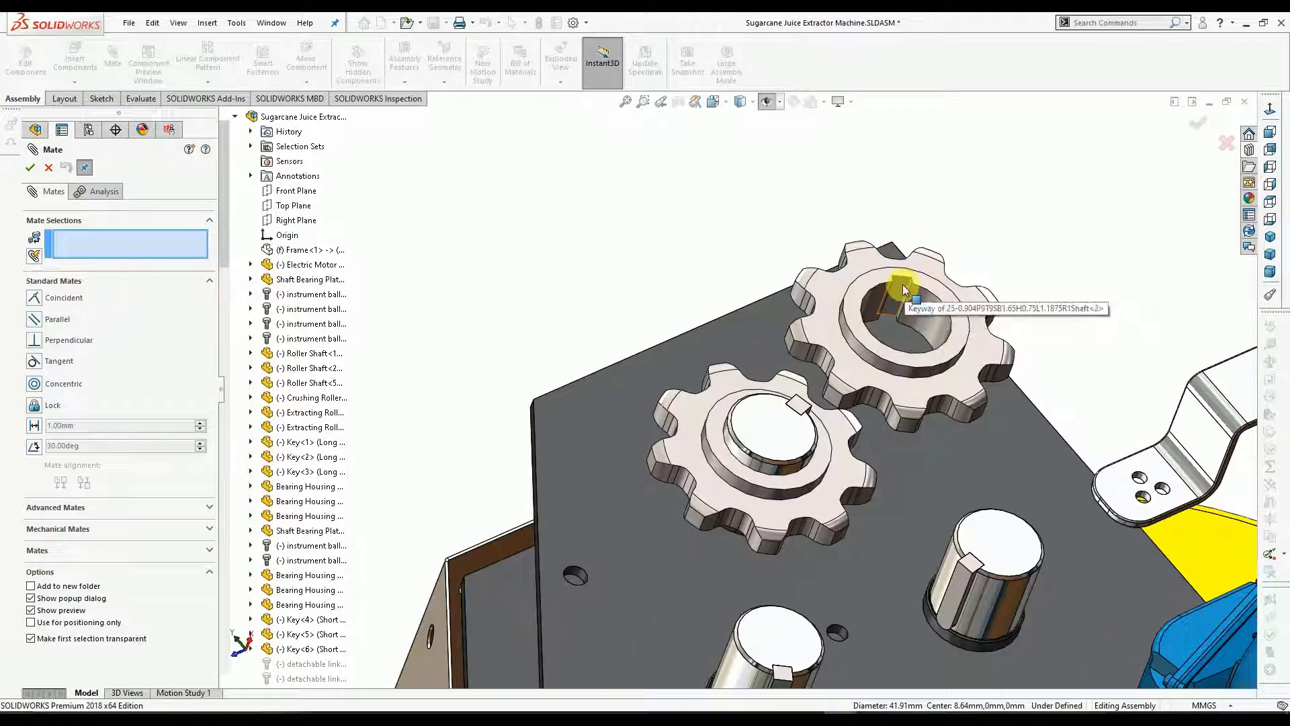
pyautogui.click(905, 290)
pyautogui.scroll(1, 908, 329)
pyautogui.scroll(1, 779, 491)
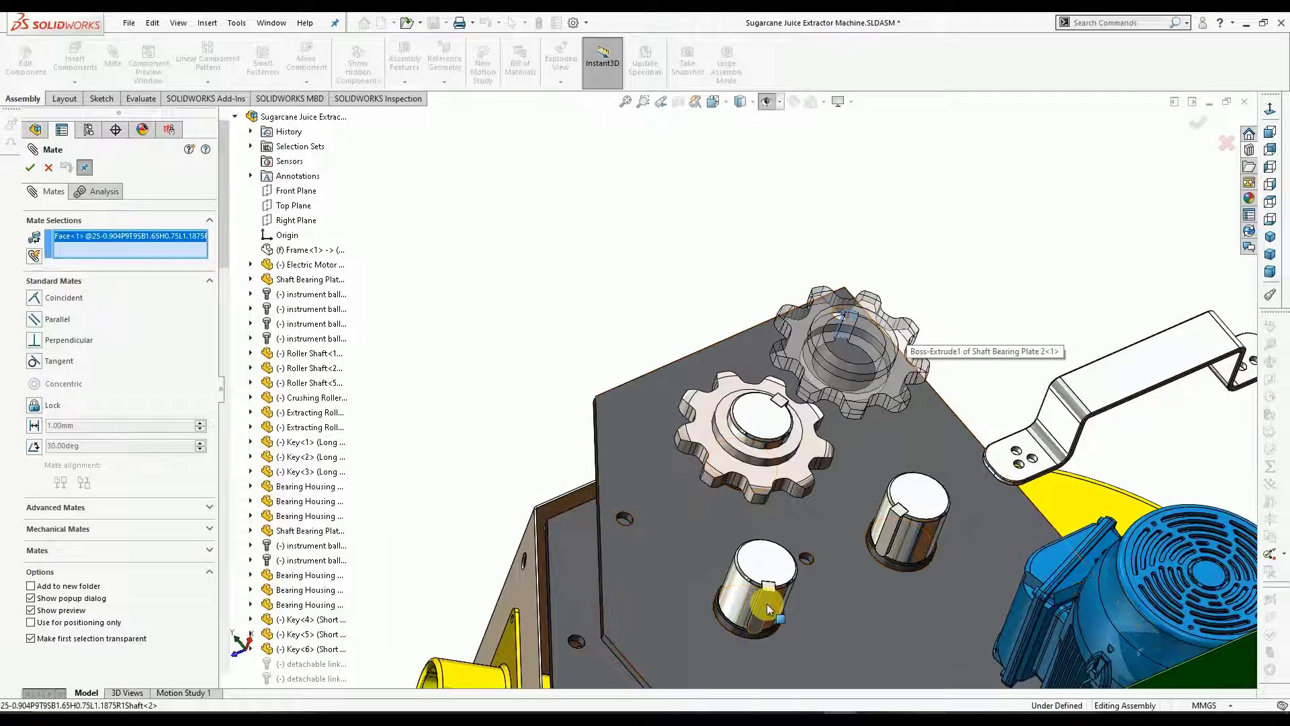
pyautogui.scroll(-1, 767, 604)
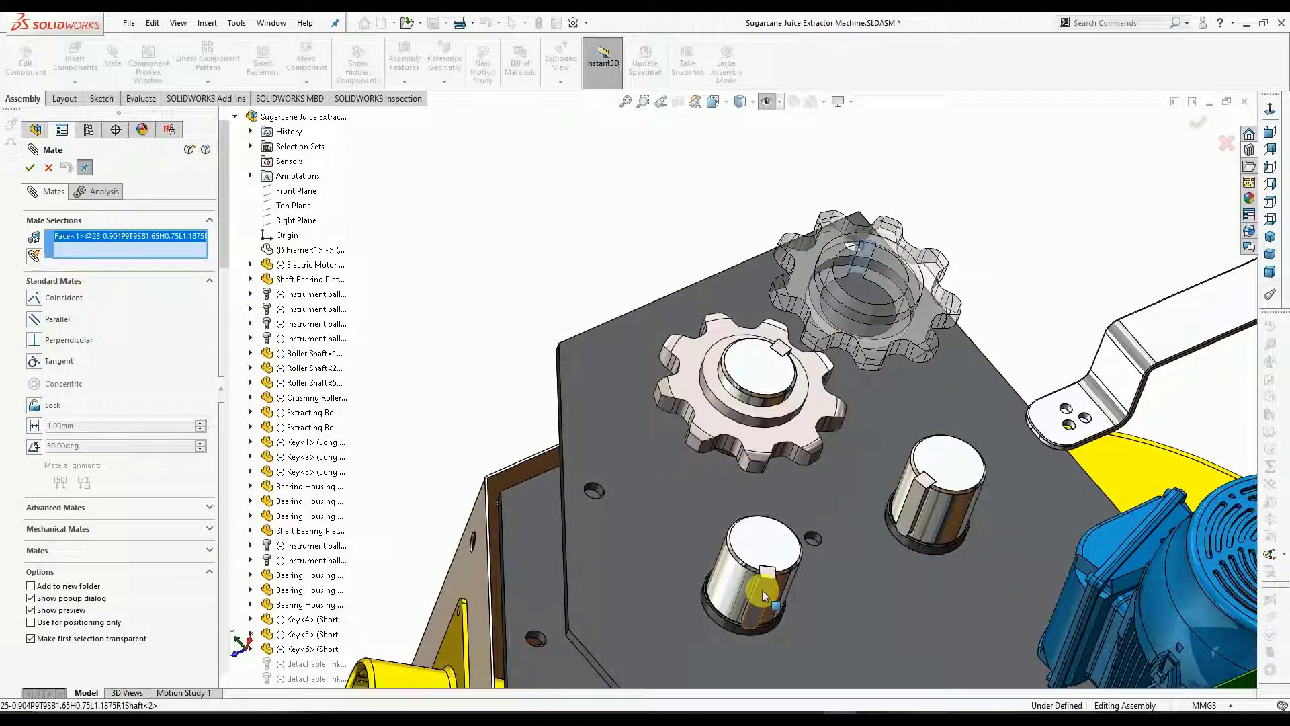
pyautogui.click(764, 597)
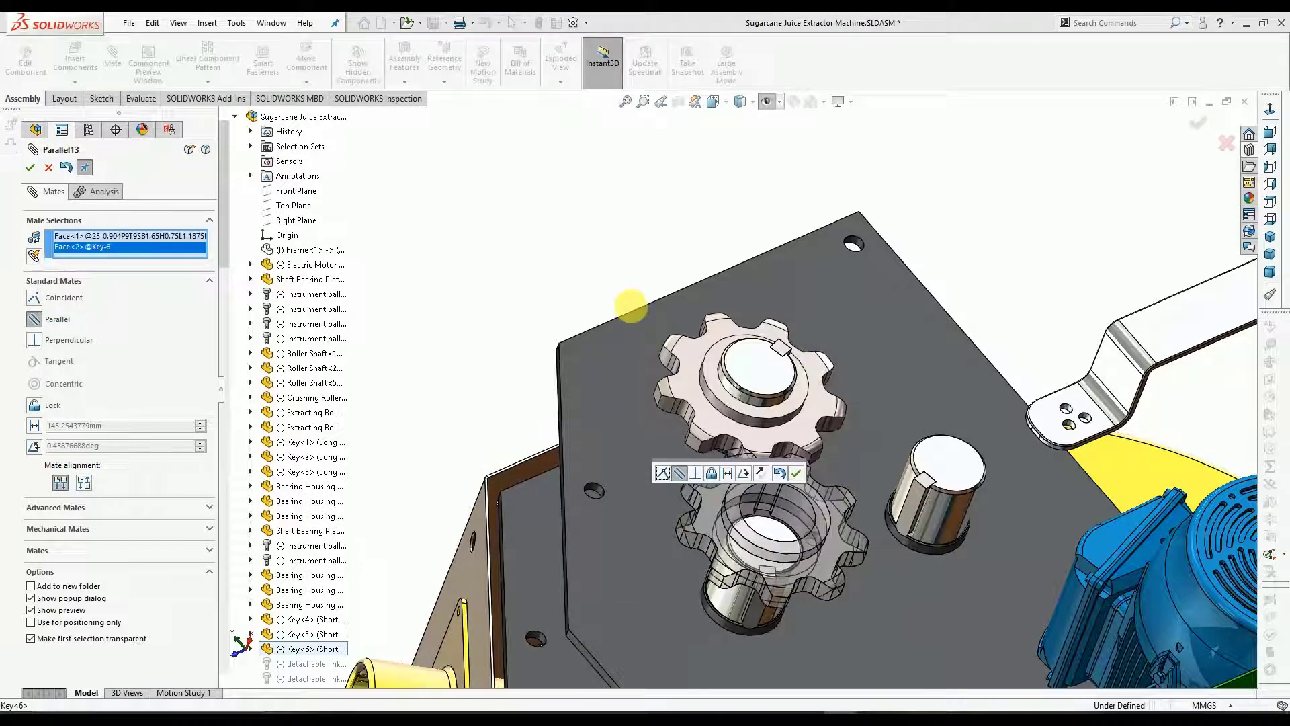
# Switch the keyway's parallel mate to anti-aligned so the keyway faces the key, and accept the mate.
pyautogui.scroll(1, 689, 423)
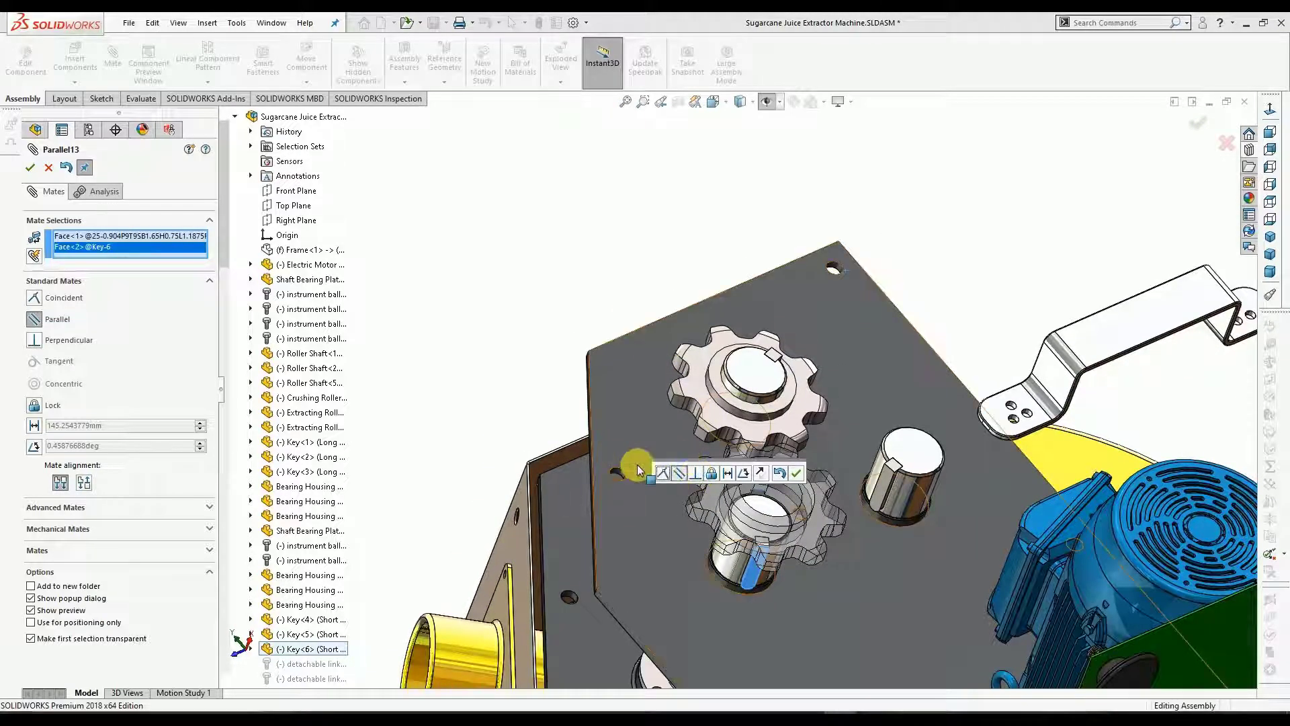
pyautogui.moveTo(662, 468); pyautogui.dragTo(661, 524, button='middle')
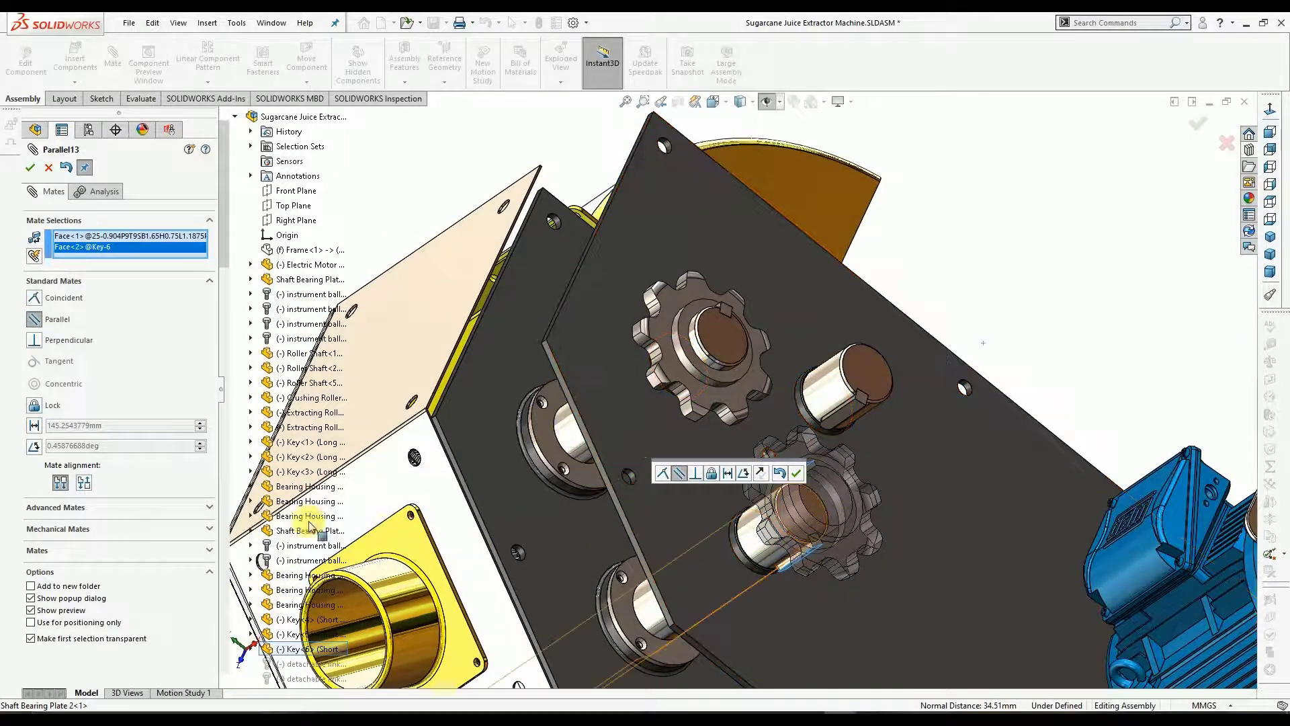
pyautogui.click(84, 482)
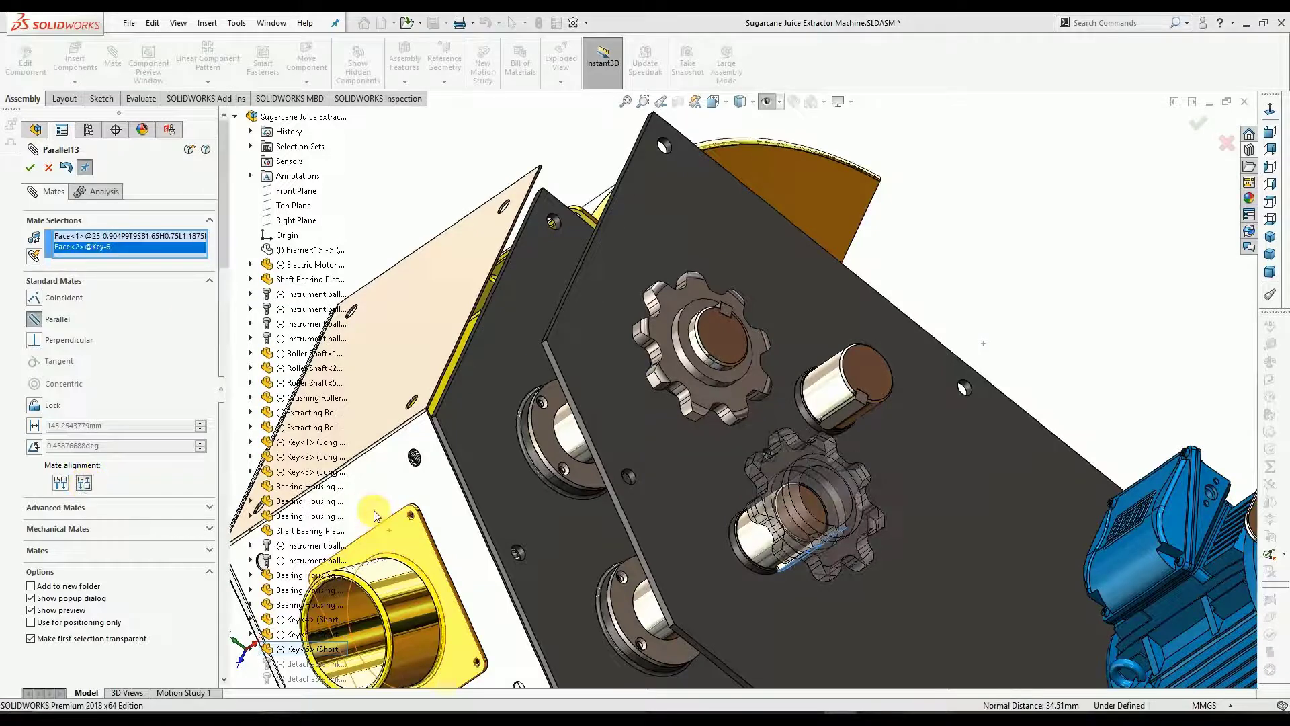
pyautogui.scroll(1, 764, 474)
pyautogui.scroll(-1, 802, 518)
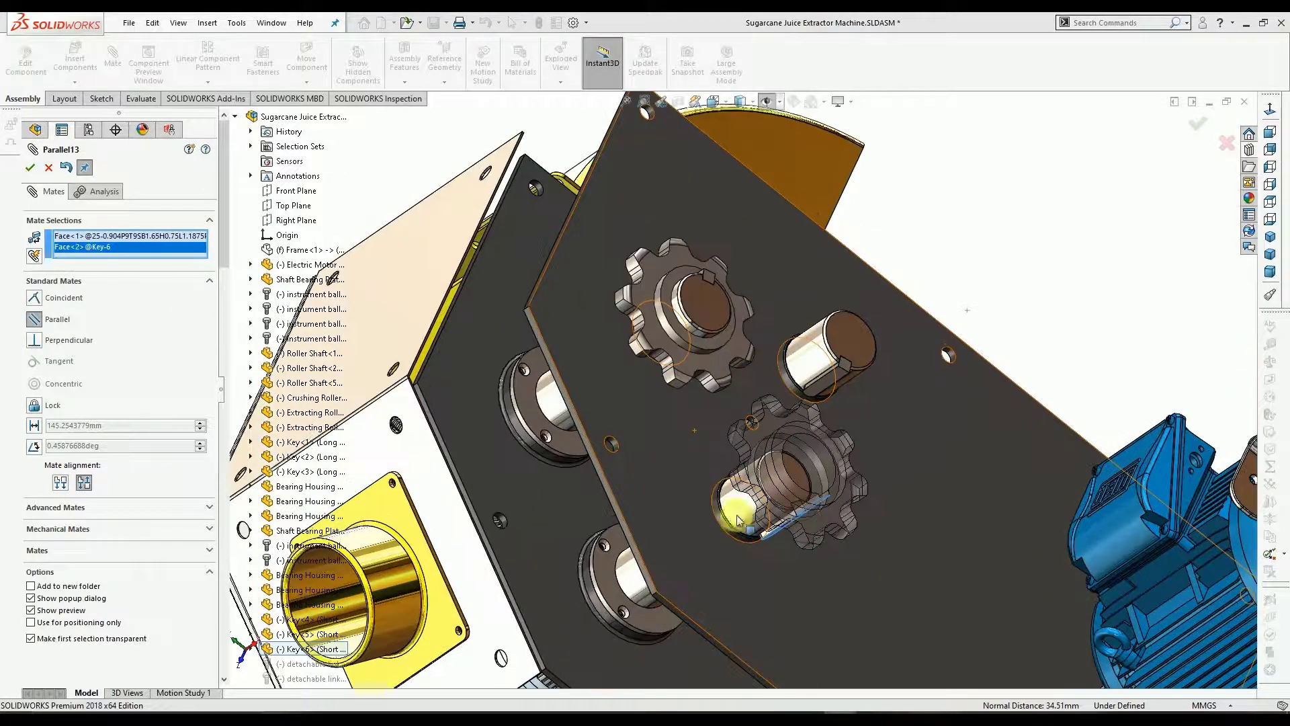
pyautogui.click(30, 167)
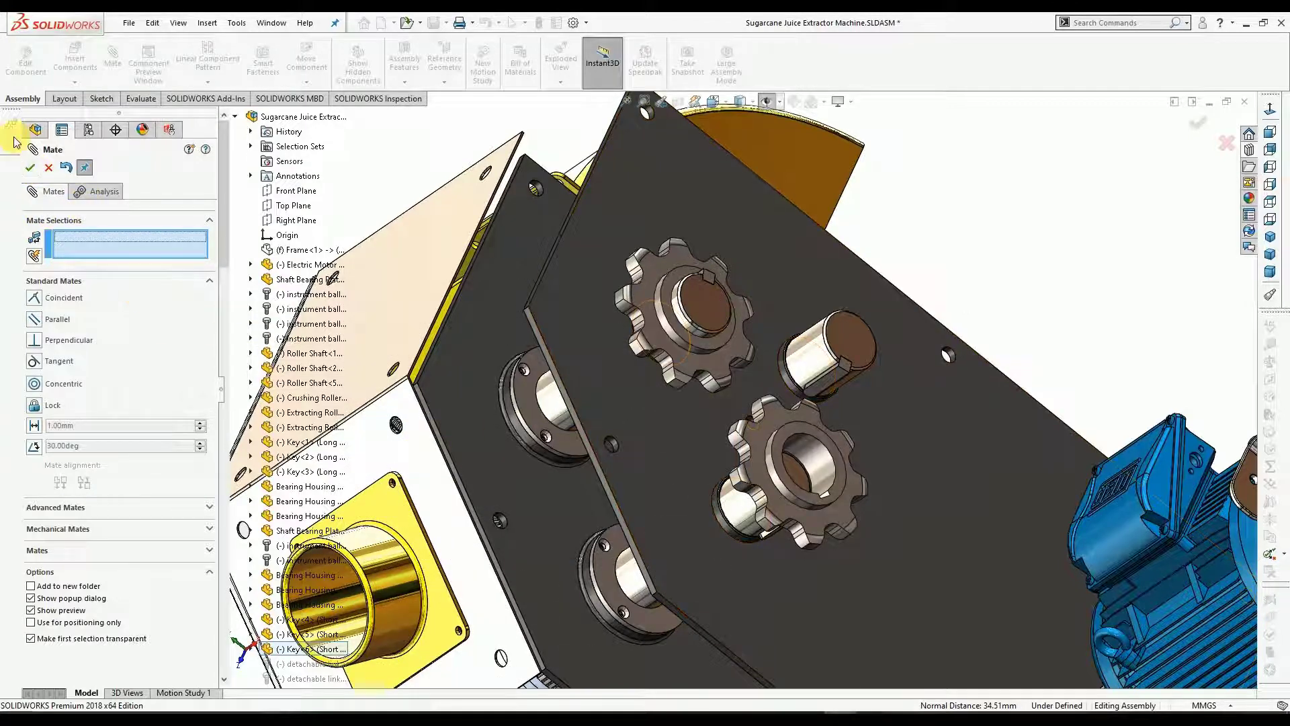
# Add a 5.95 mm distance mate with flipped dimension between the end face of Roller Shaft<5> and the second sprocket's hub face.
pyautogui.click(798, 465)
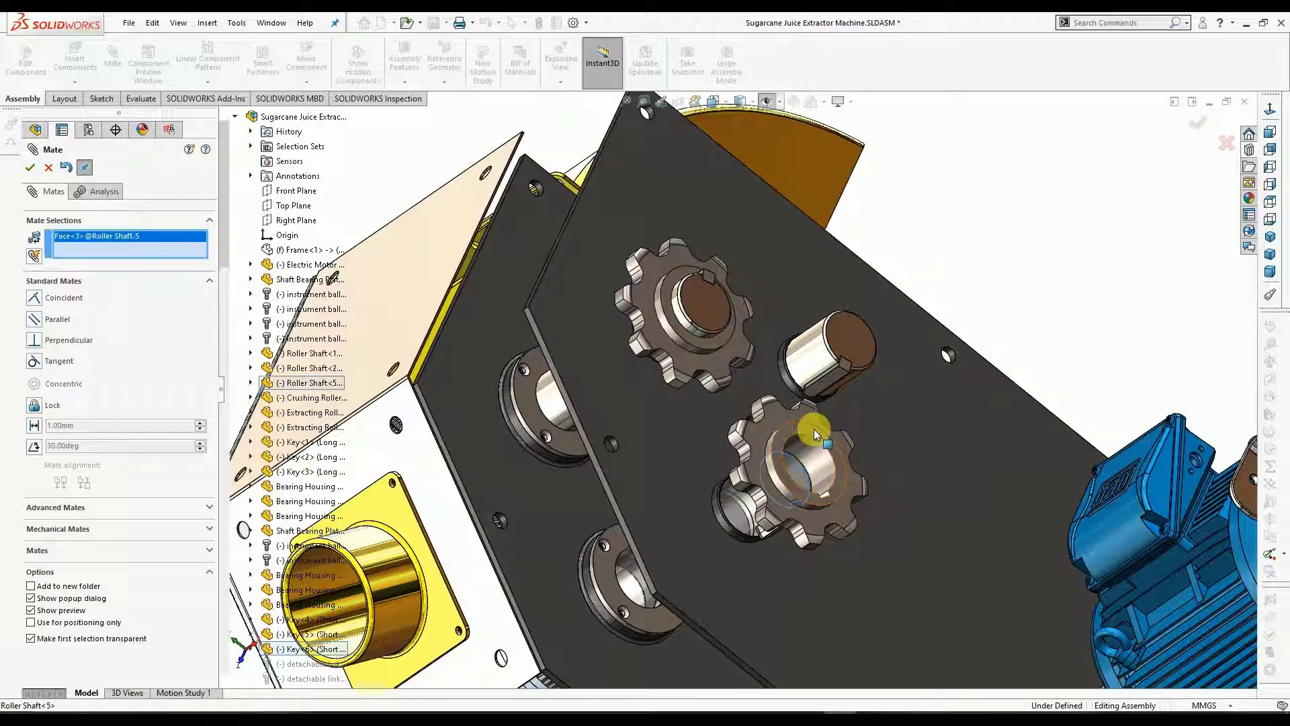
pyautogui.click(809, 429)
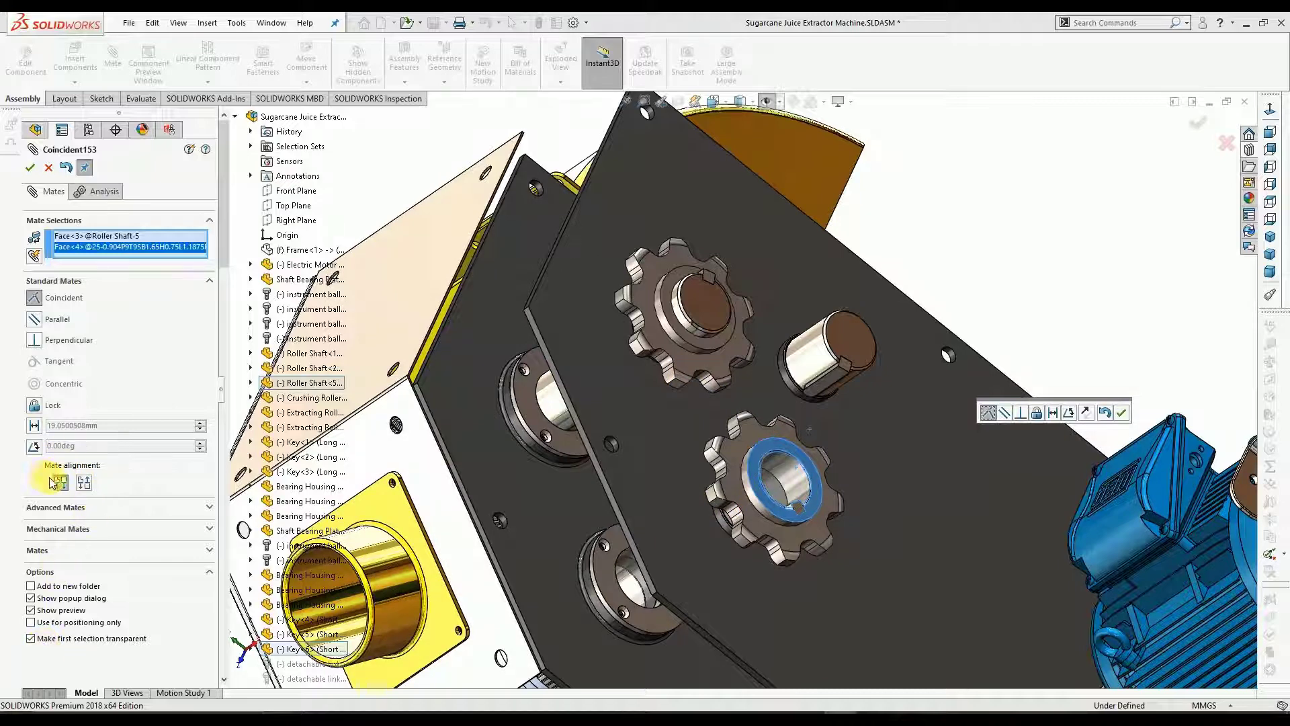
pyautogui.click(34, 428)
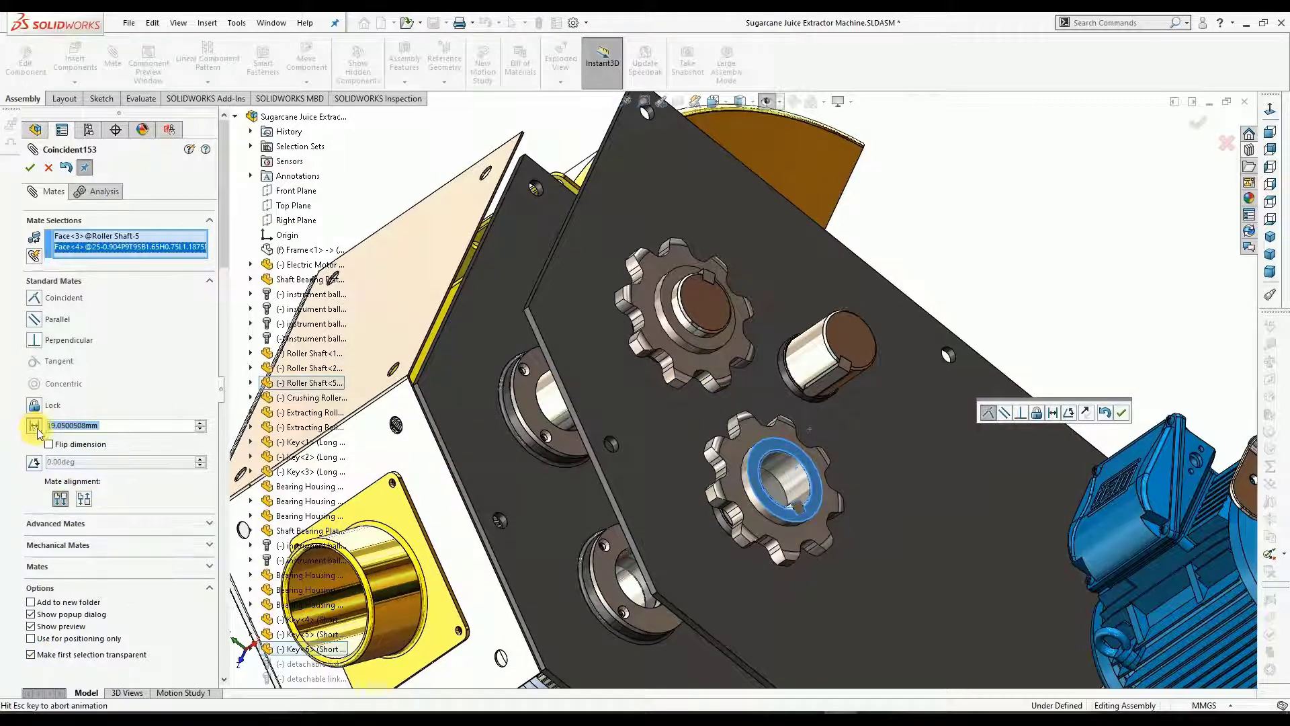
pyautogui.write('5.95')
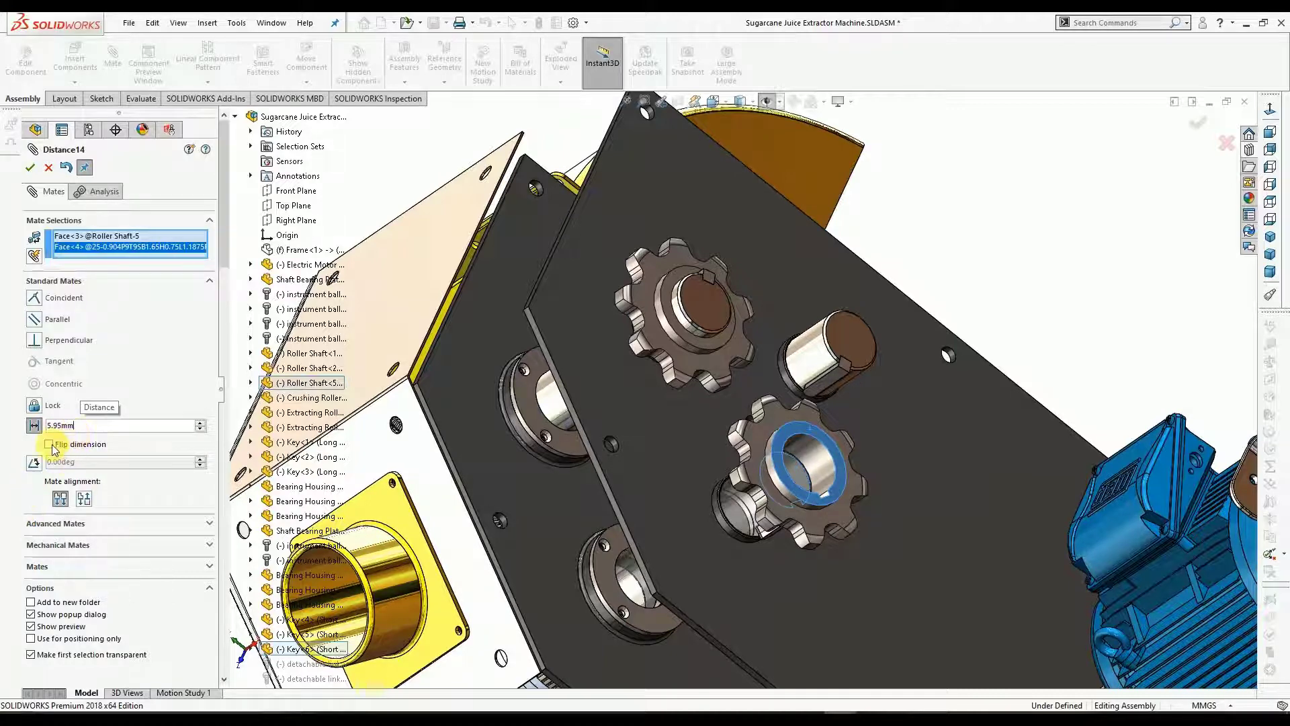
pyautogui.click(51, 445)
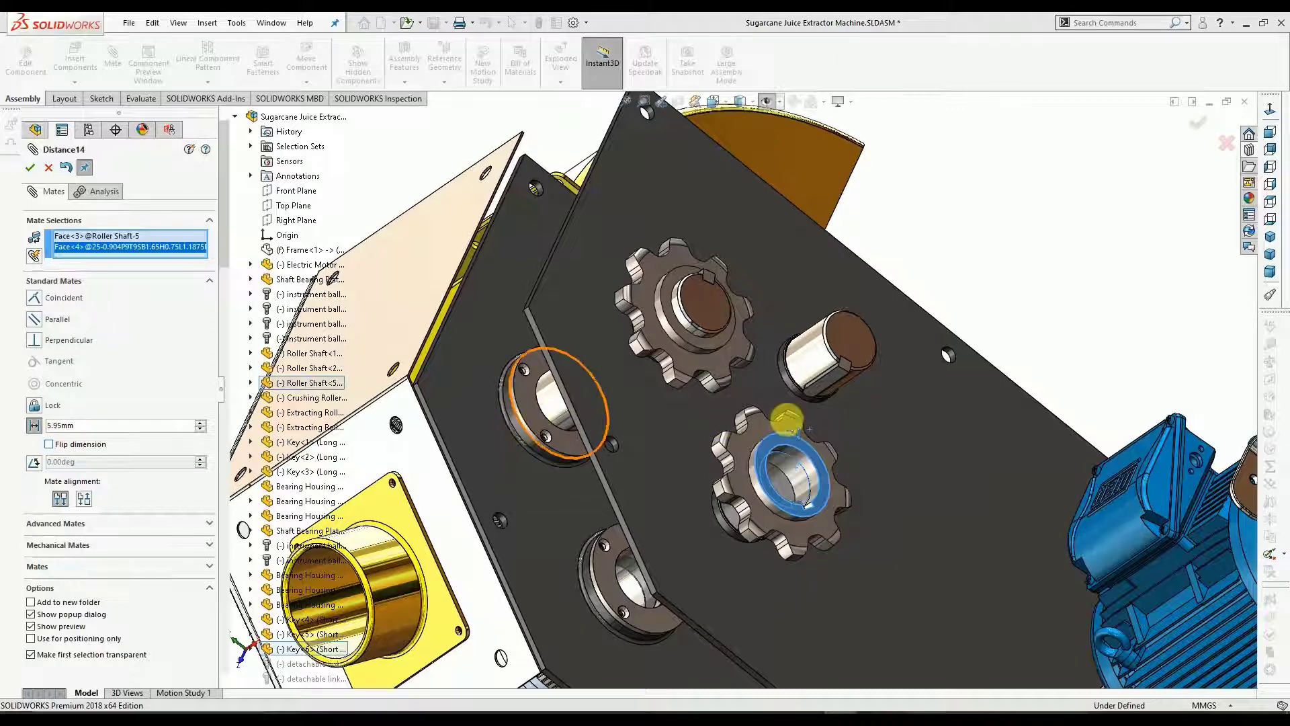
pyautogui.click(50, 445)
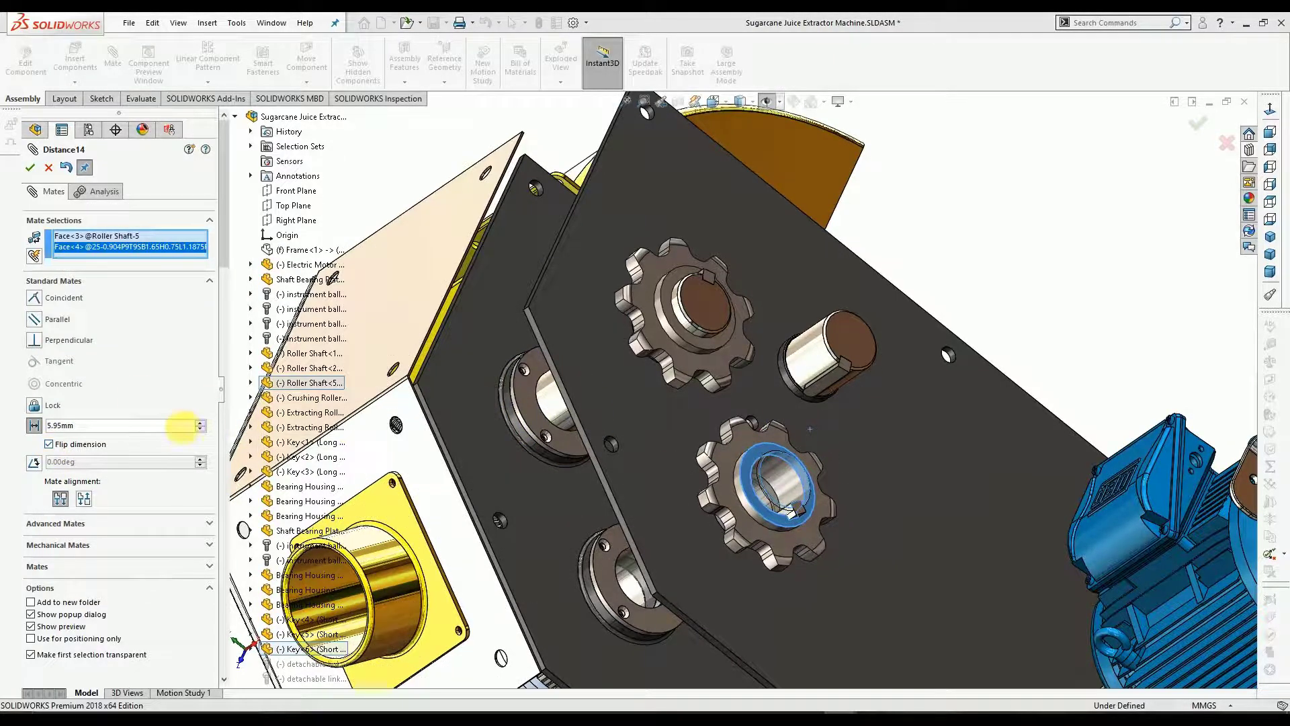
pyautogui.click(31, 168)
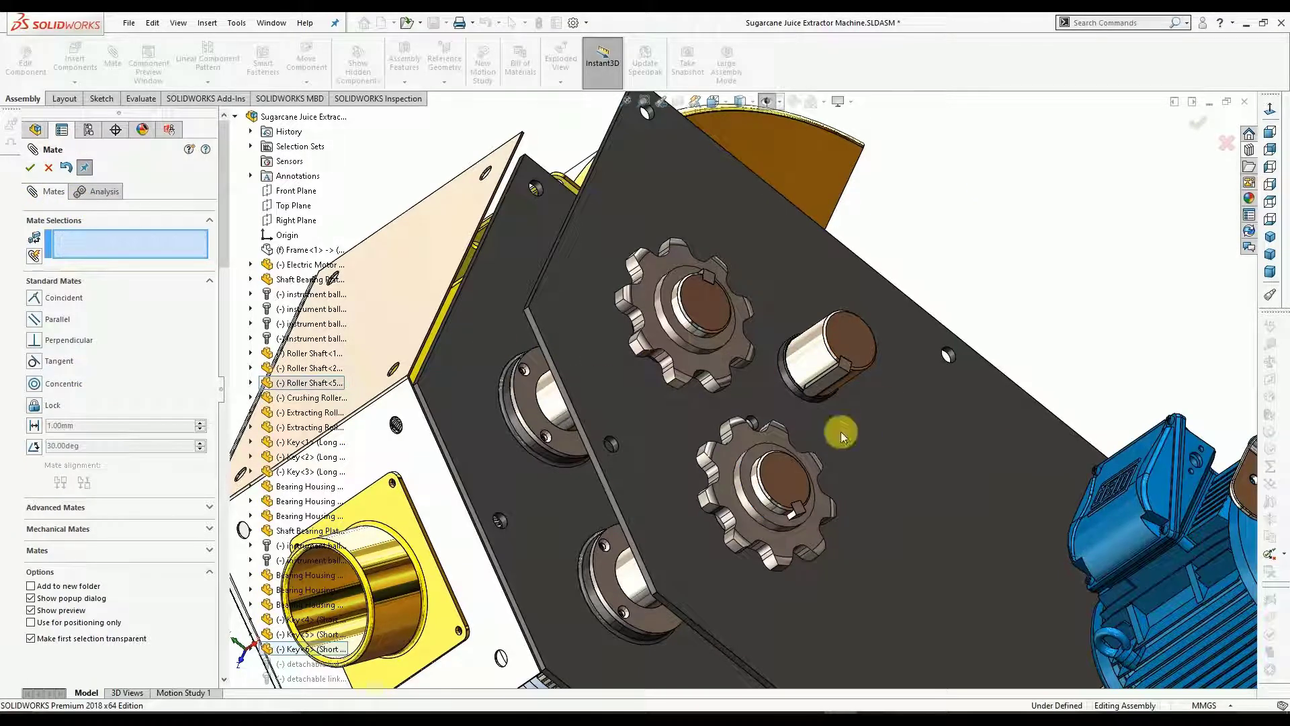
# Check how the mated second sprocket moves on Roller Shaft<5>, and close the Mate command.
pyautogui.moveTo(760, 512); pyautogui.dragTo(688, 392)
pyautogui.moveTo(688, 392)
pyautogui.mouseDown(button='middle')
pyautogui.moveTo(707, 379)
pyautogui.moveTo(699, 406)
pyautogui.mouseUp(button='middle')
pyautogui.scroll(2, 691, 423)
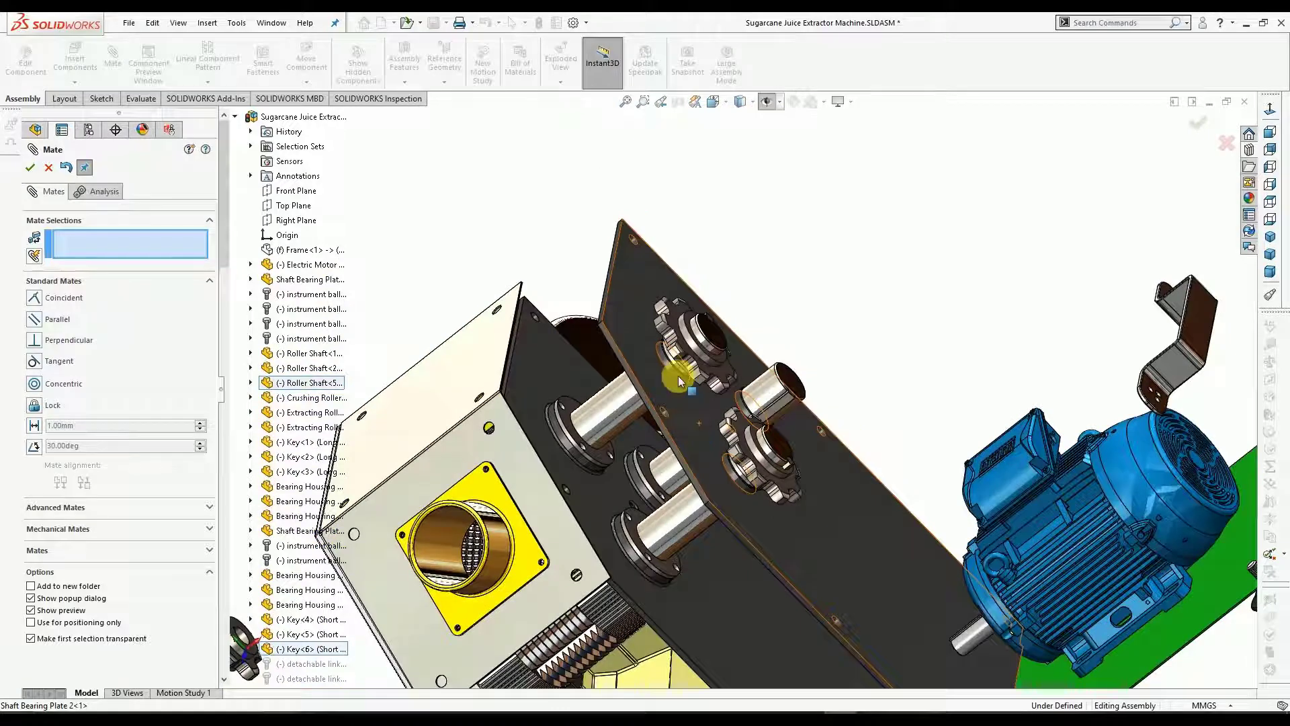
pyautogui.scroll(1, 679, 380)
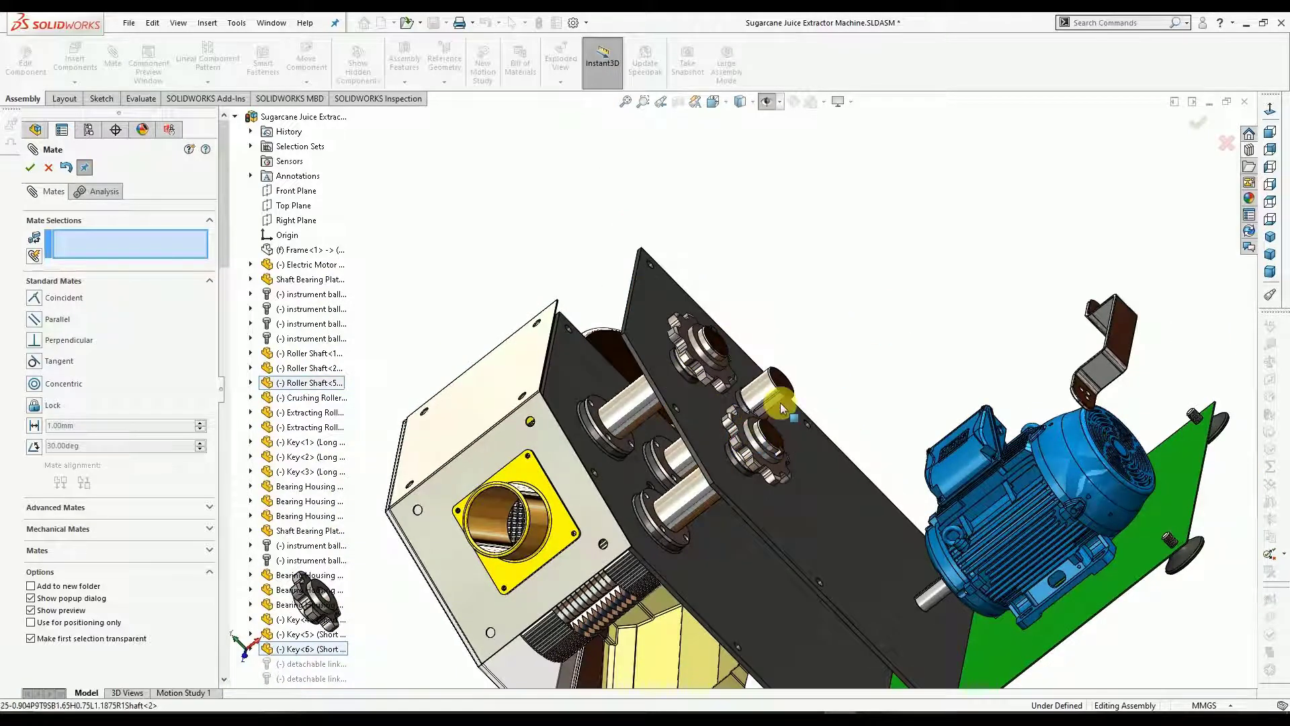
pyautogui.moveTo(746, 427); pyautogui.dragTo(675, 422)
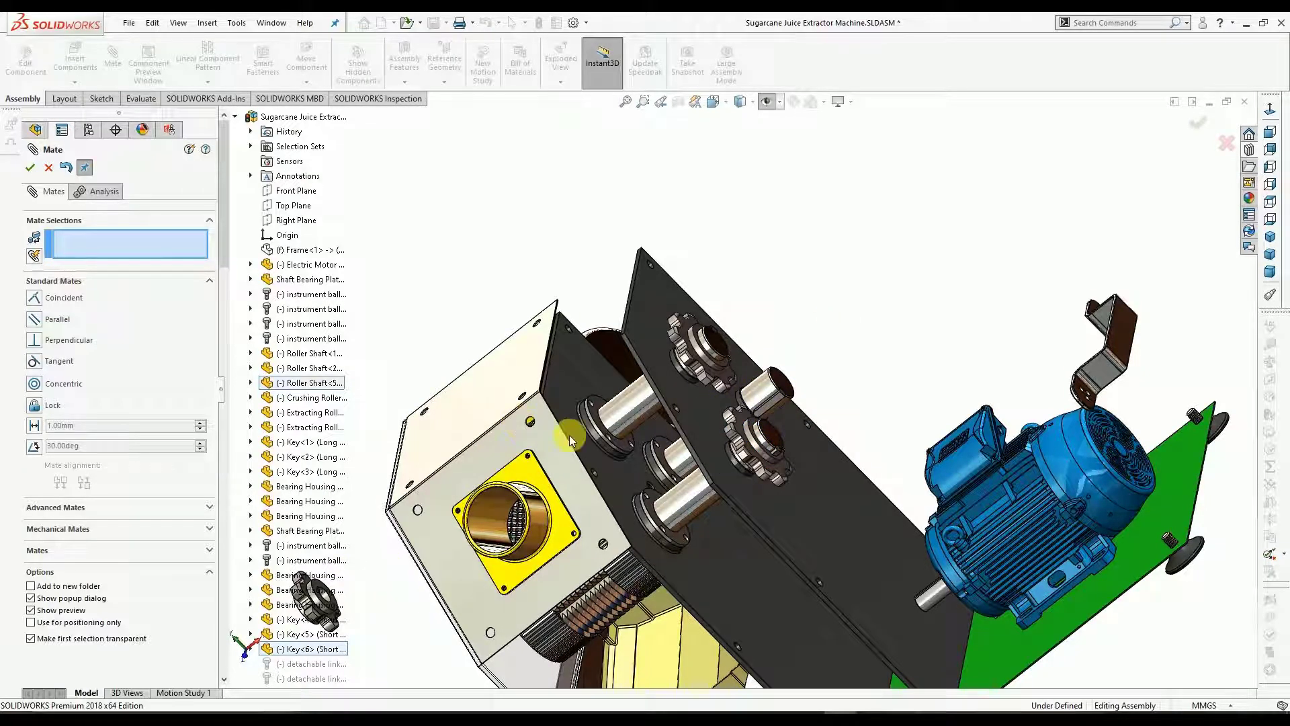
pyautogui.scroll(5, 570, 436)
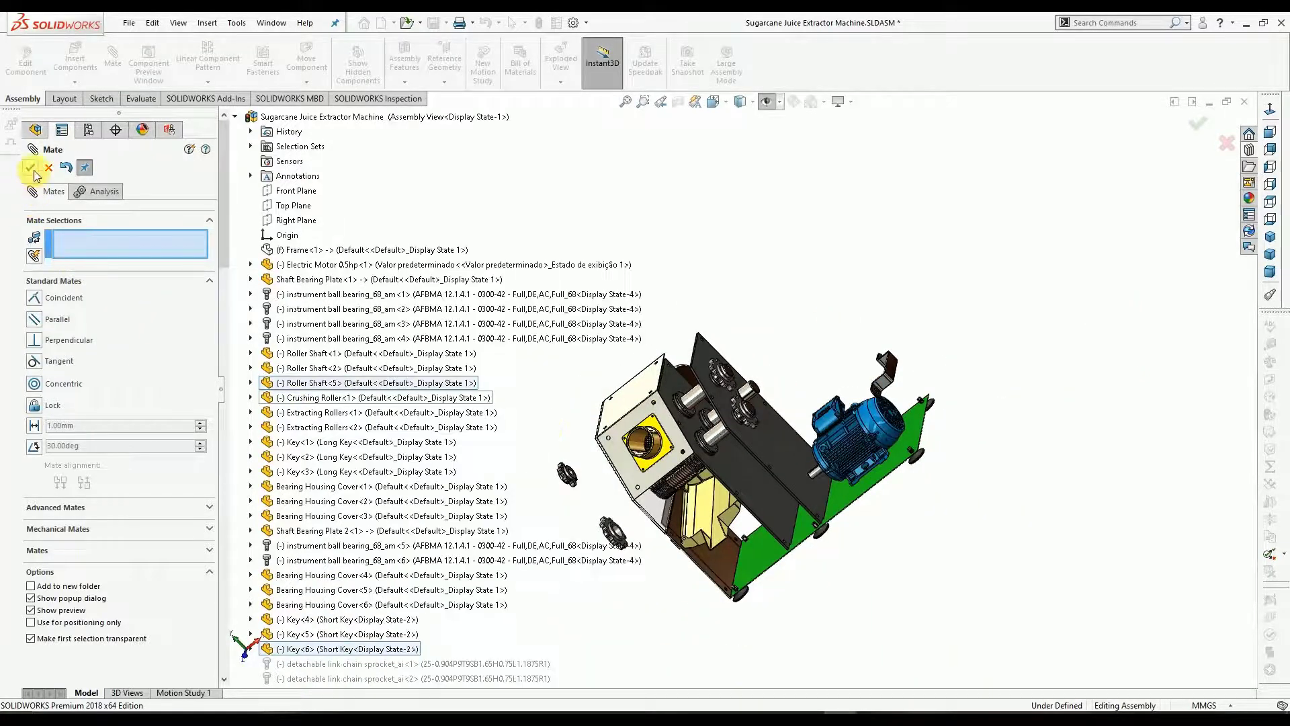
pyautogui.press('Escape')
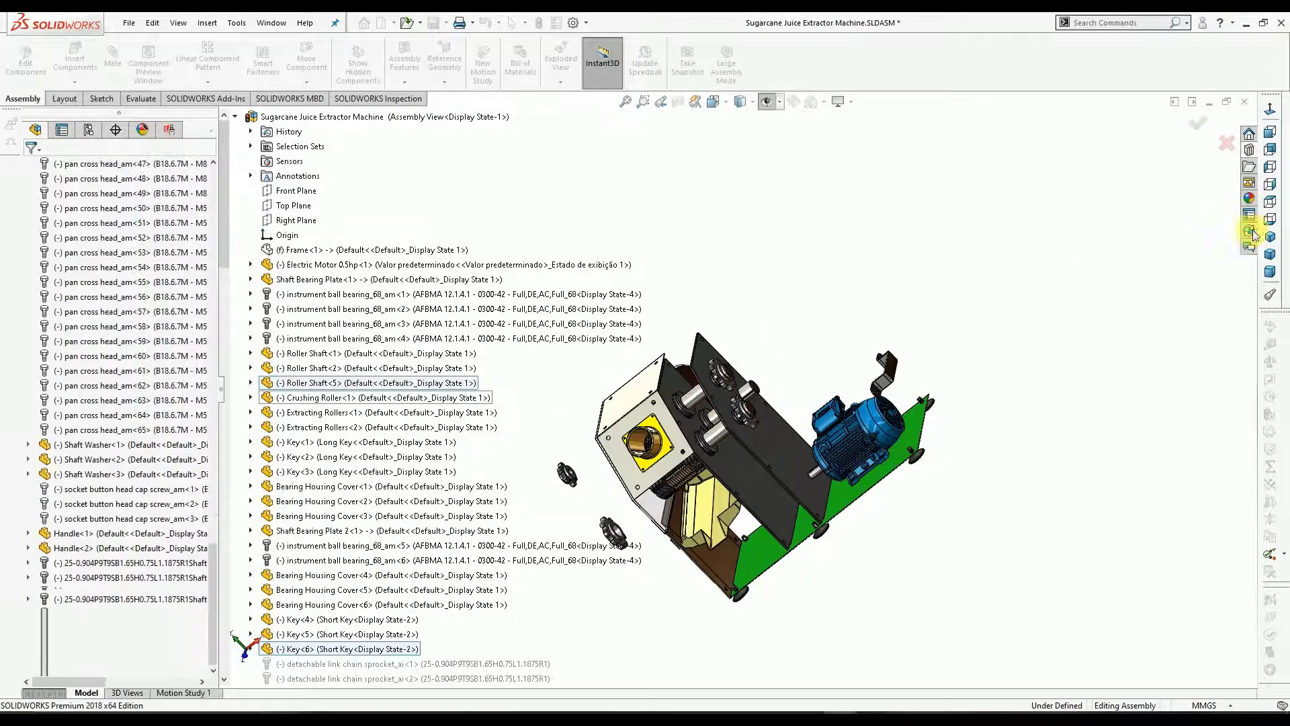
# Add a concentric mate between the third shaft sprocket's bore and the cylindrical end of Roller Shaft<2>, without locking rotation.
pyautogui.click(1271, 237)
pyautogui.scroll(-4, 758, 393)
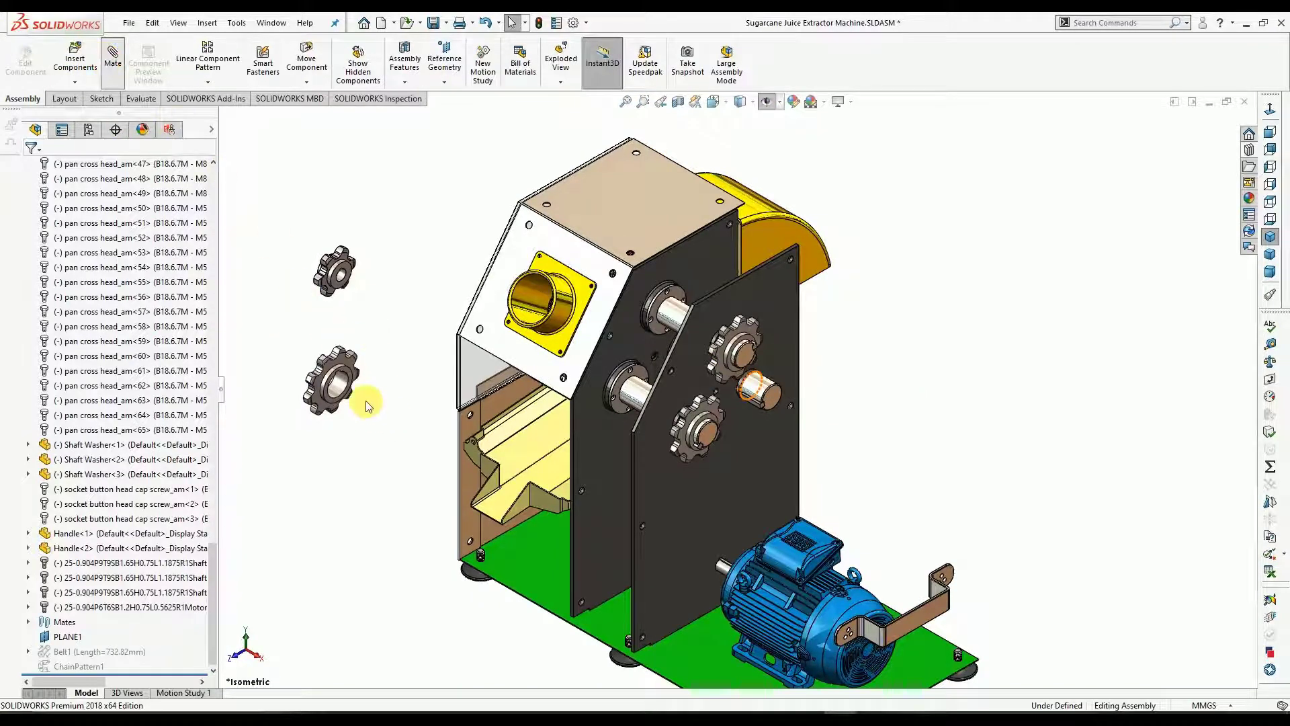
pyautogui.scroll(-2, 343, 388)
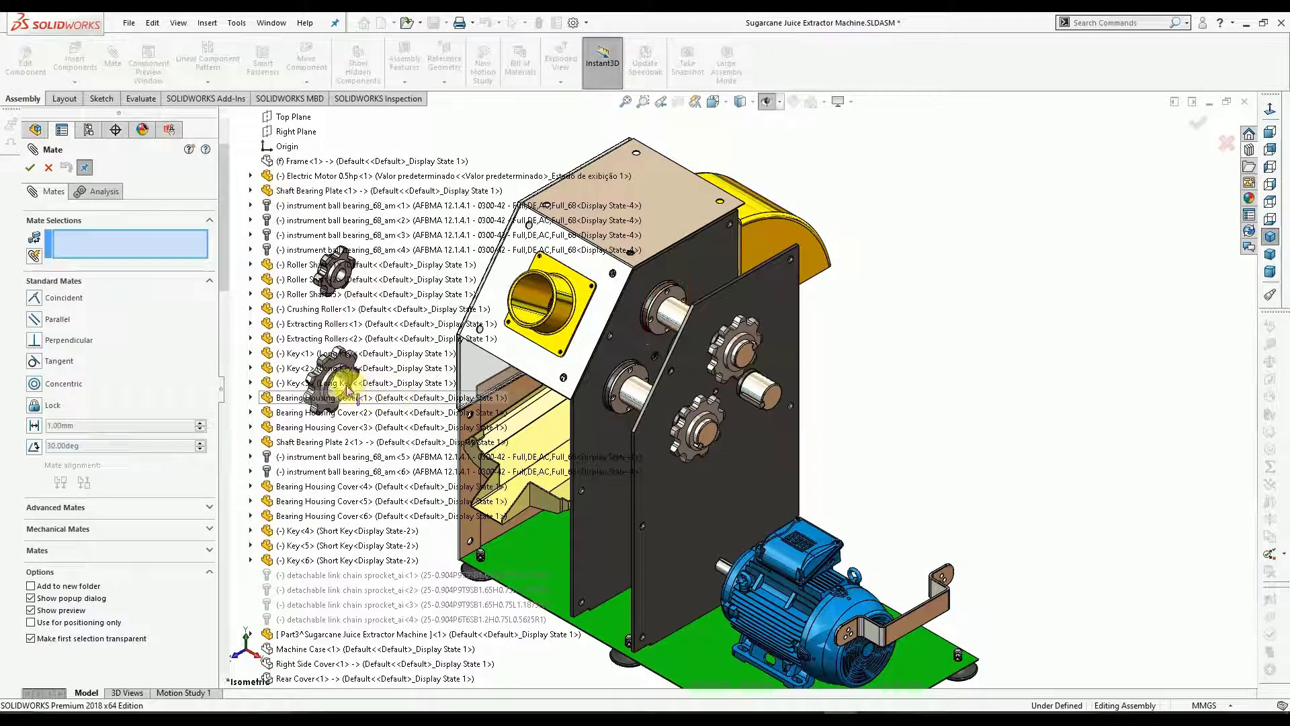
pyautogui.scroll(2, 485, 402)
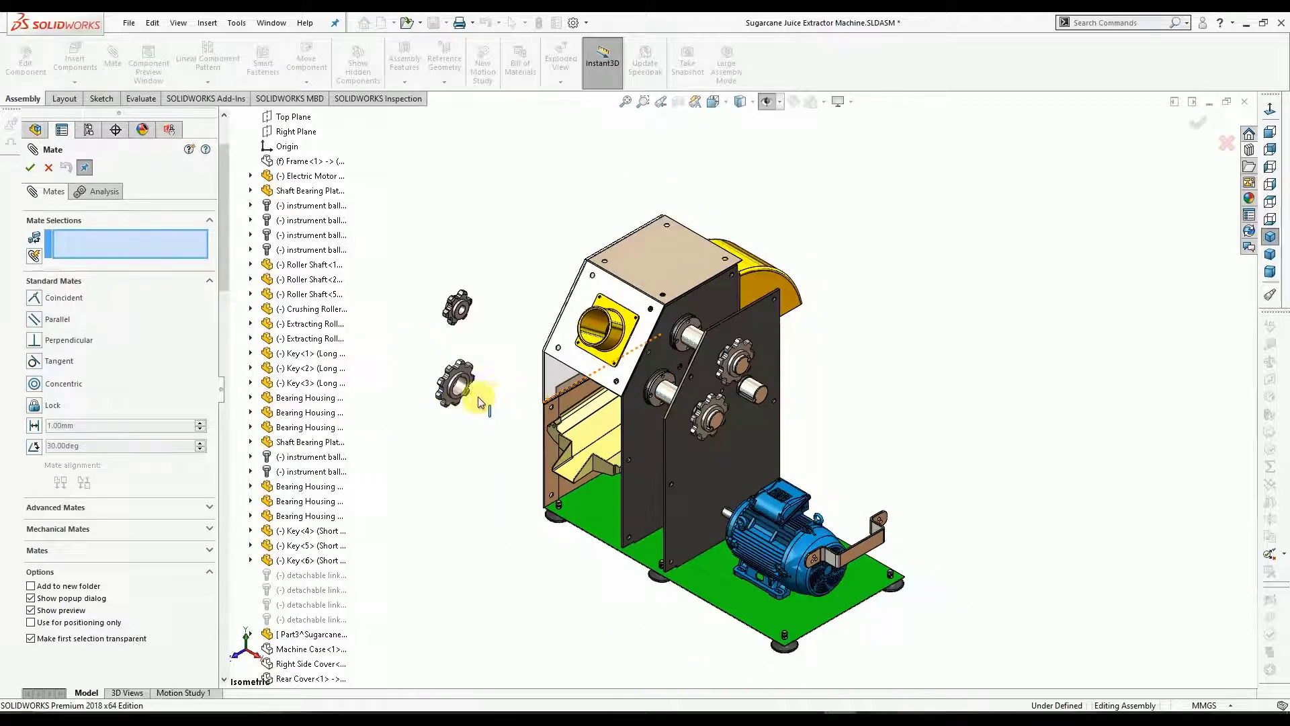
pyautogui.scroll(-2, 464, 393)
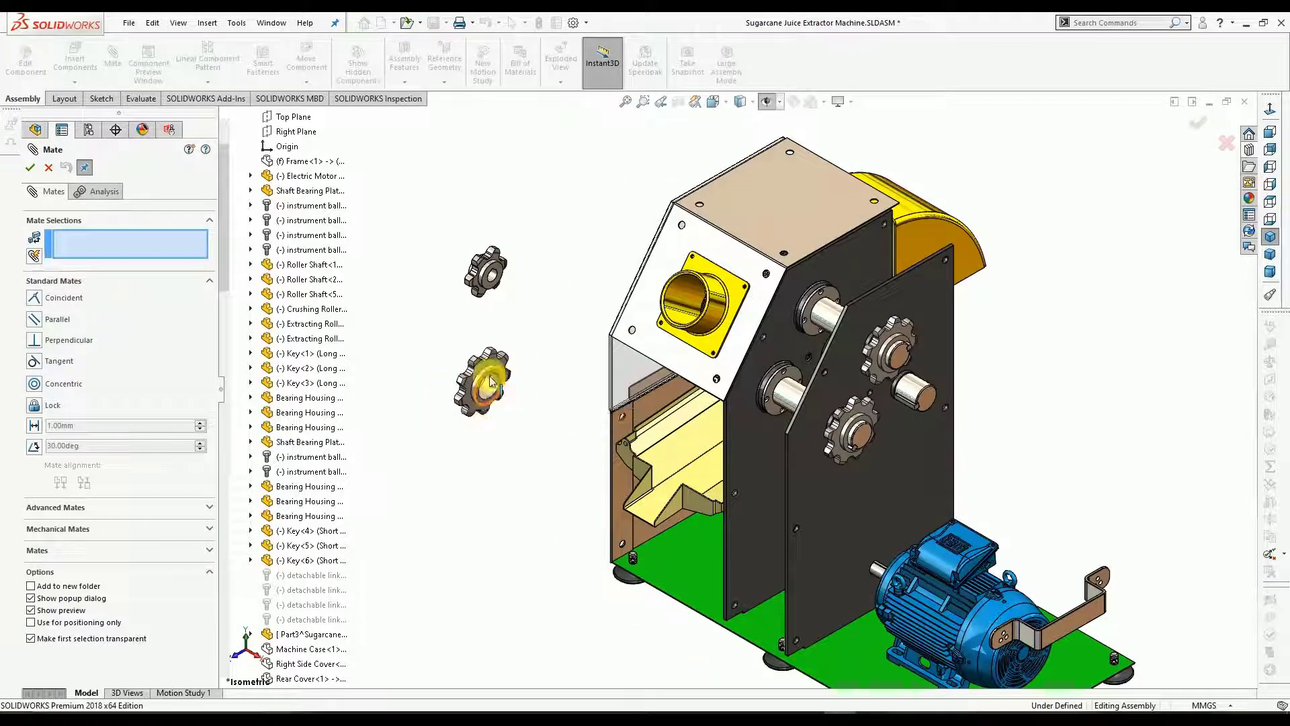
pyautogui.click(492, 393)
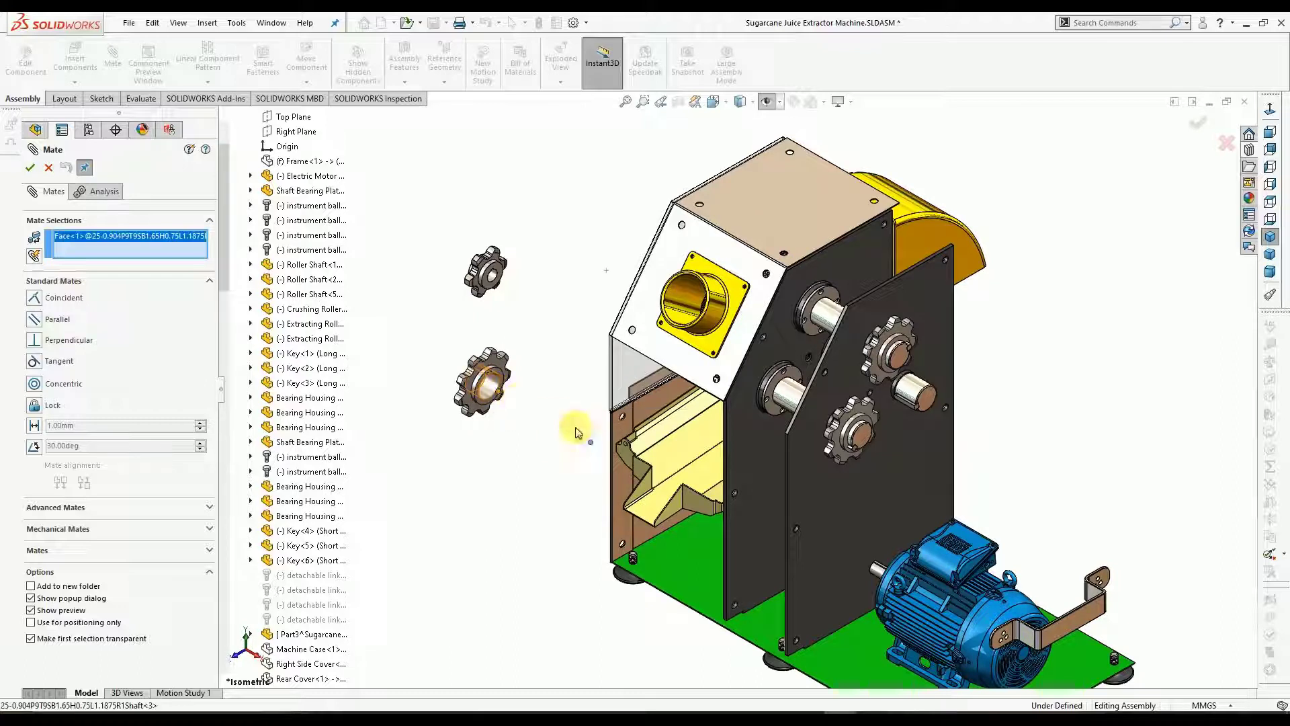
pyautogui.click(917, 390)
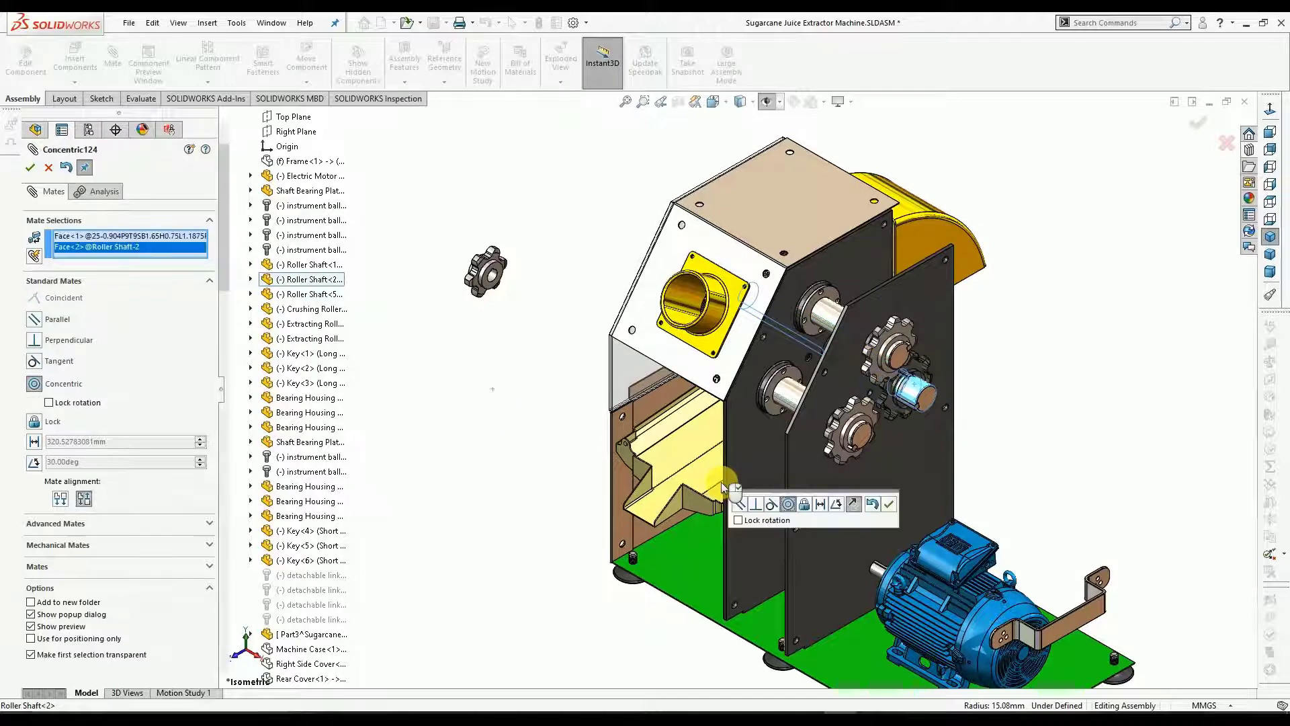
pyautogui.click(891, 506)
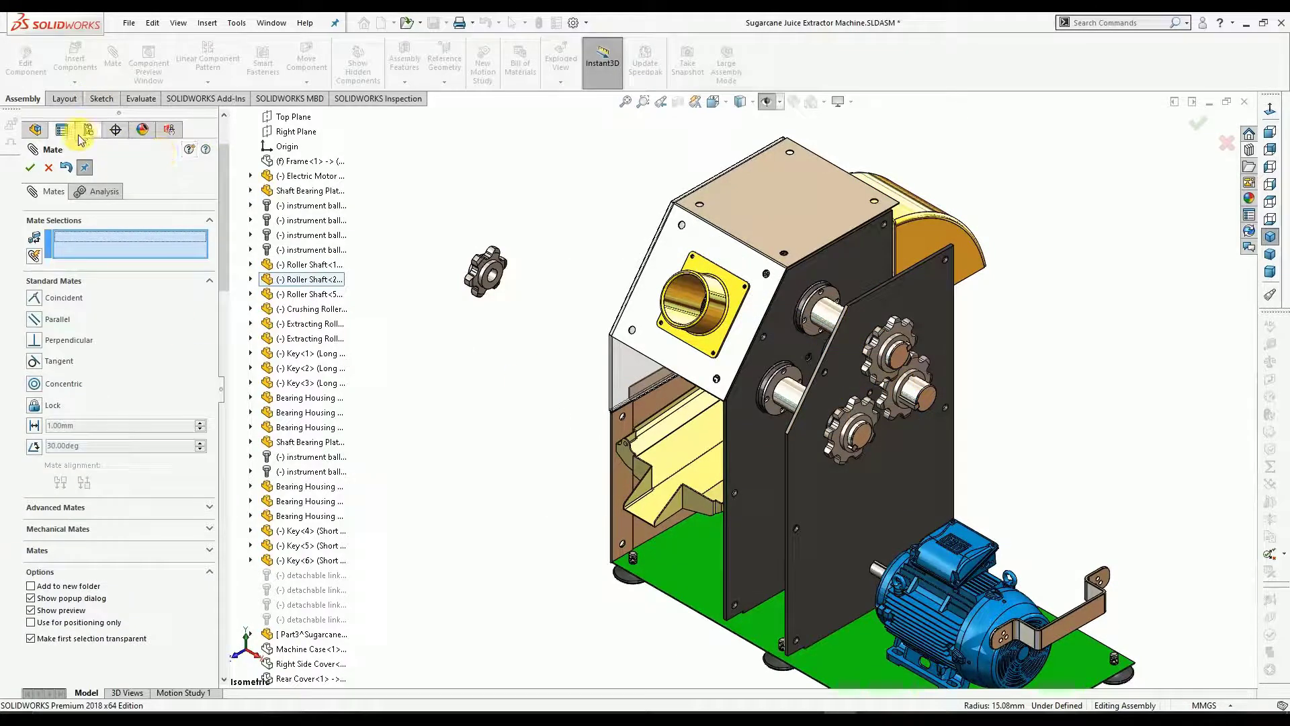
# Pull the third shaft sprocket off the end of Roller Shaft<2> so its keyway and the shaft key are exposed.
pyautogui.moveTo(923, 364); pyautogui.dragTo(1013, 469)
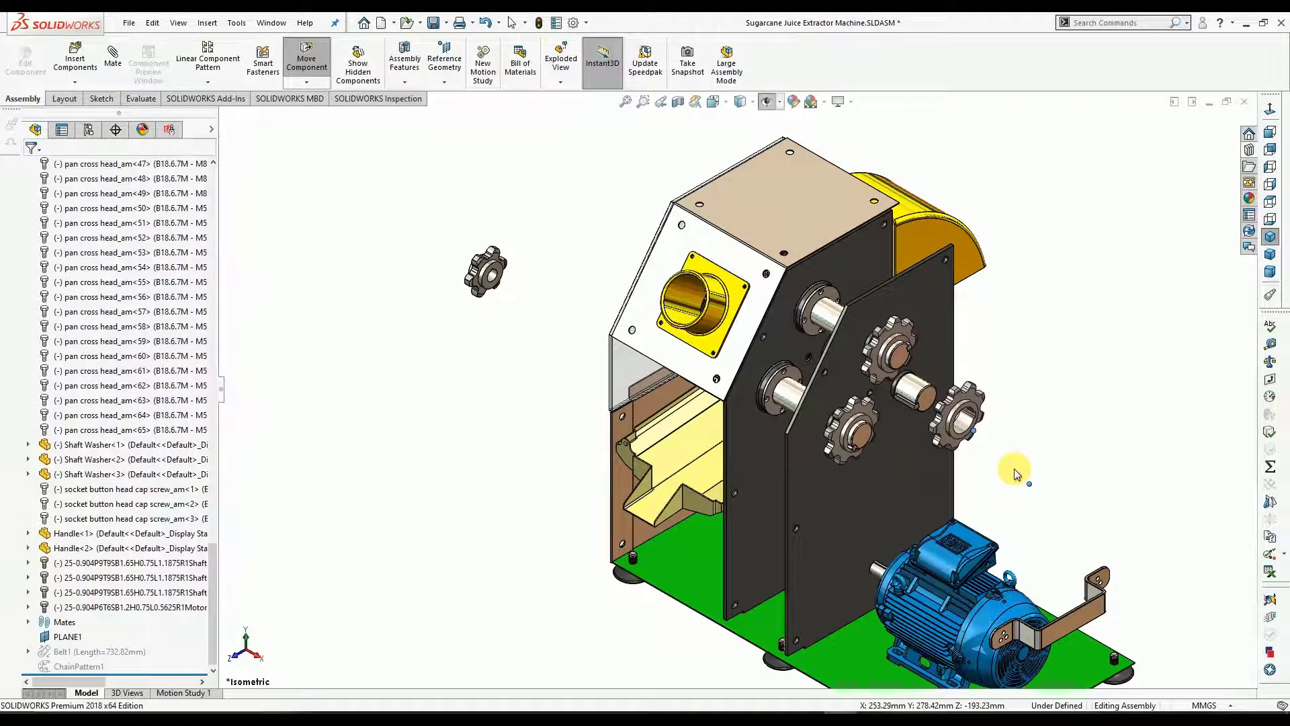
pyautogui.scroll(-5, 967, 431)
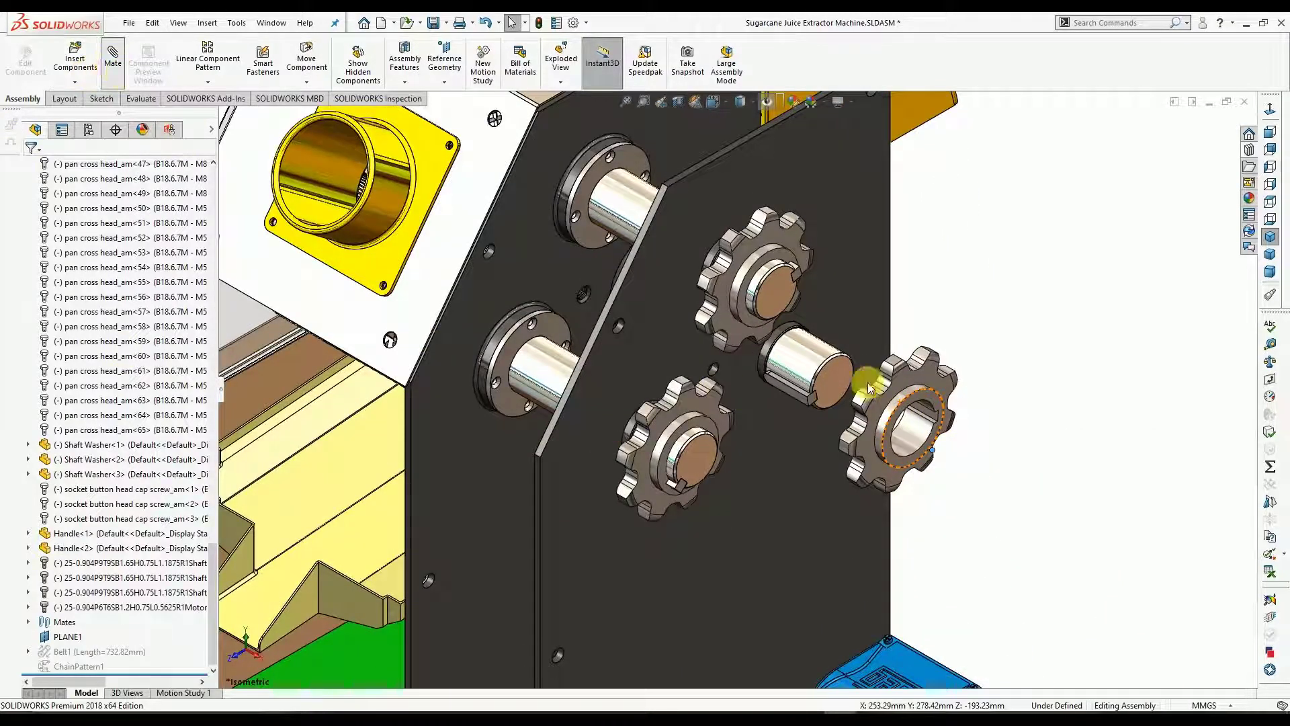
pyautogui.click(918, 415)
pyautogui.scroll(-3, 921, 418)
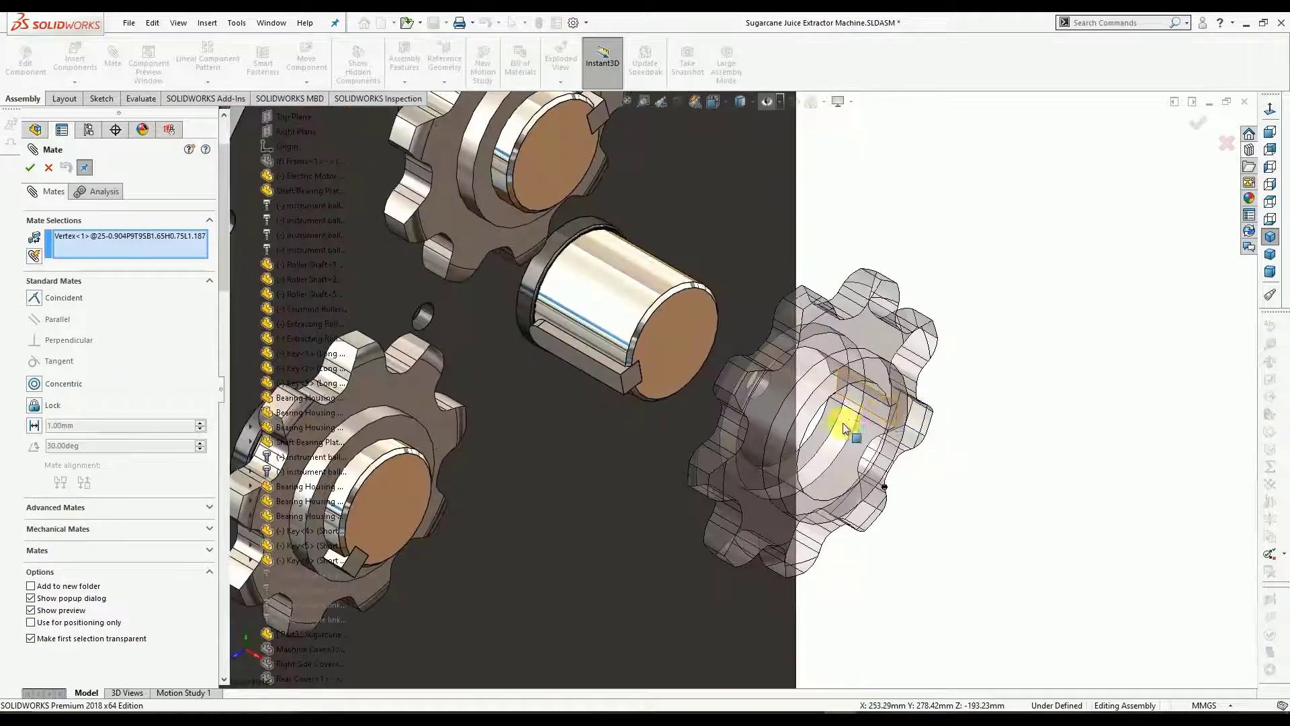
pyautogui.rightClick(98, 240)
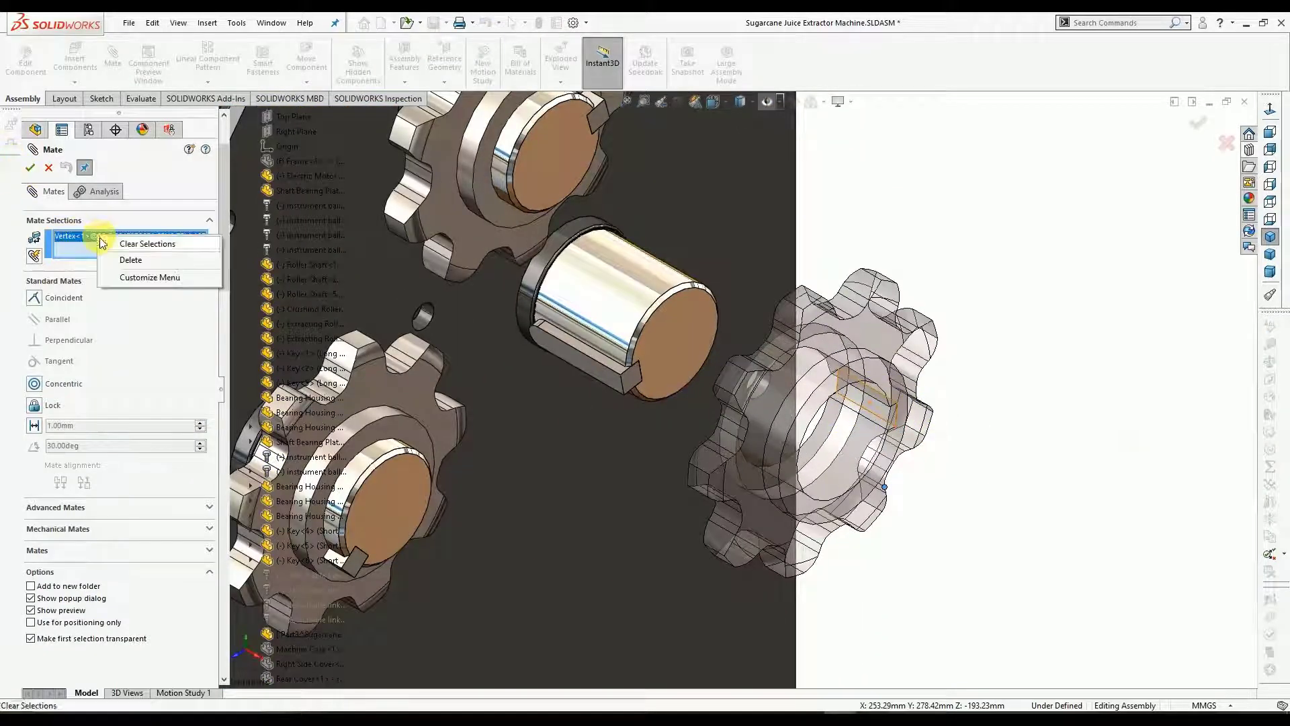
pyautogui.click(129, 244)
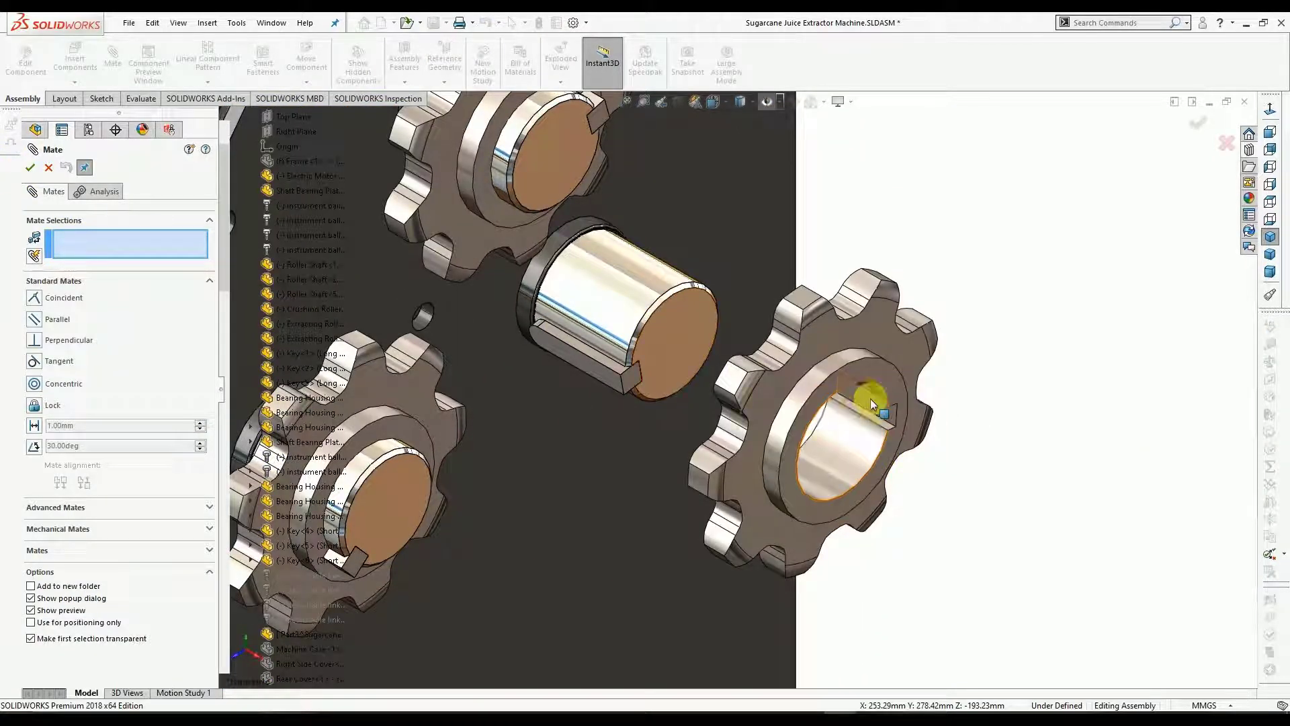
pyautogui.click(886, 410)
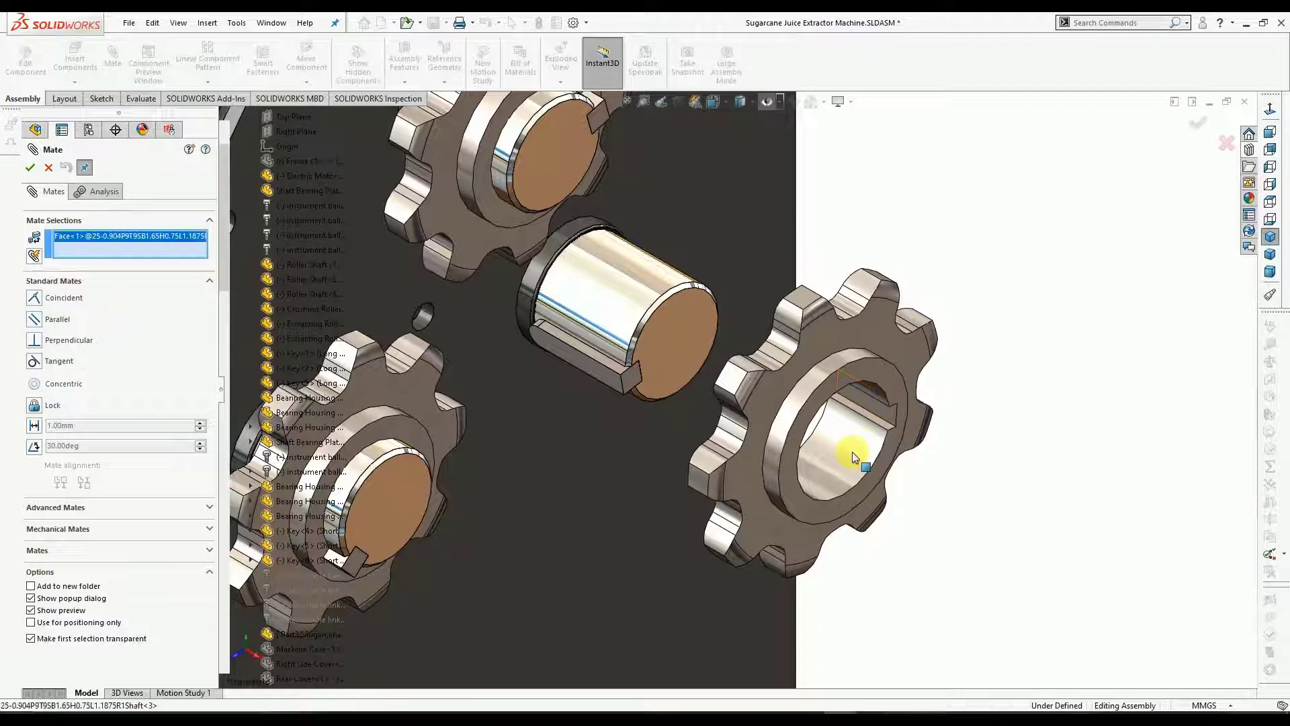
pyautogui.rightClick(167, 240)
pyautogui.click(188, 252)
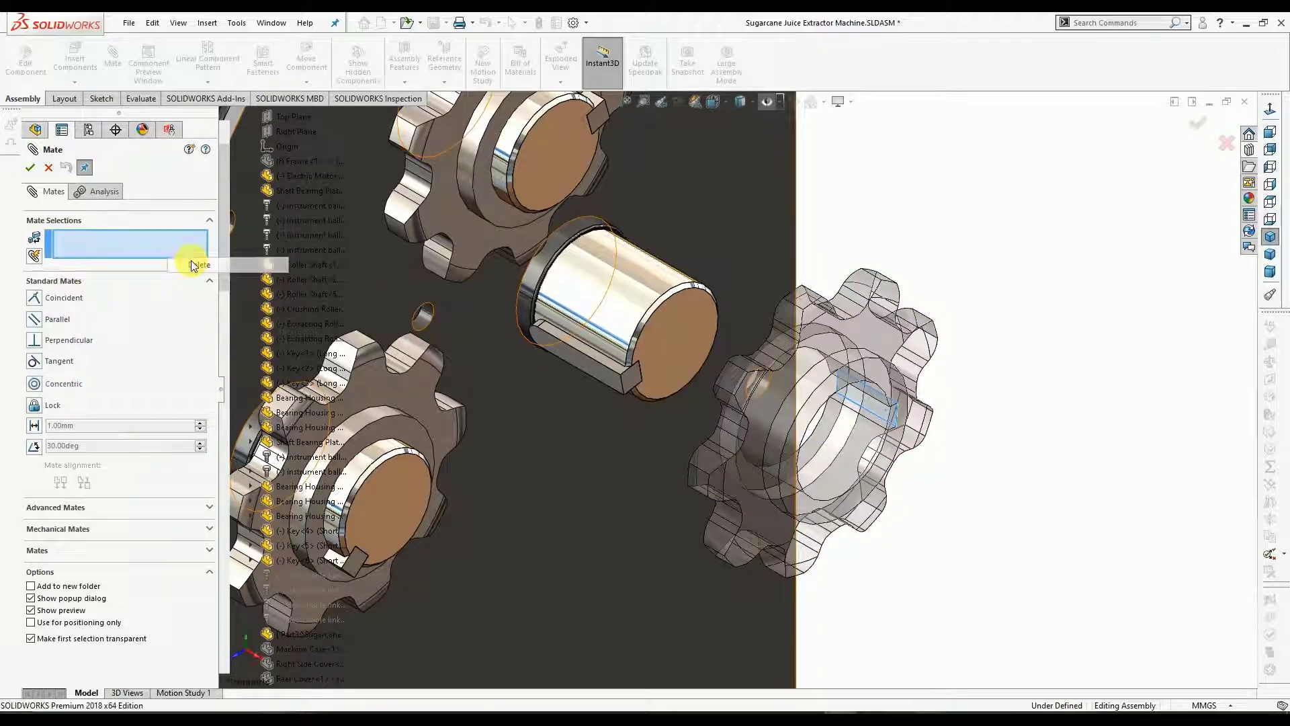
# Add an anti-aligned parallel mate between the third sprocket's keyway face and the side face of Key<4>.
pyautogui.click(888, 414)
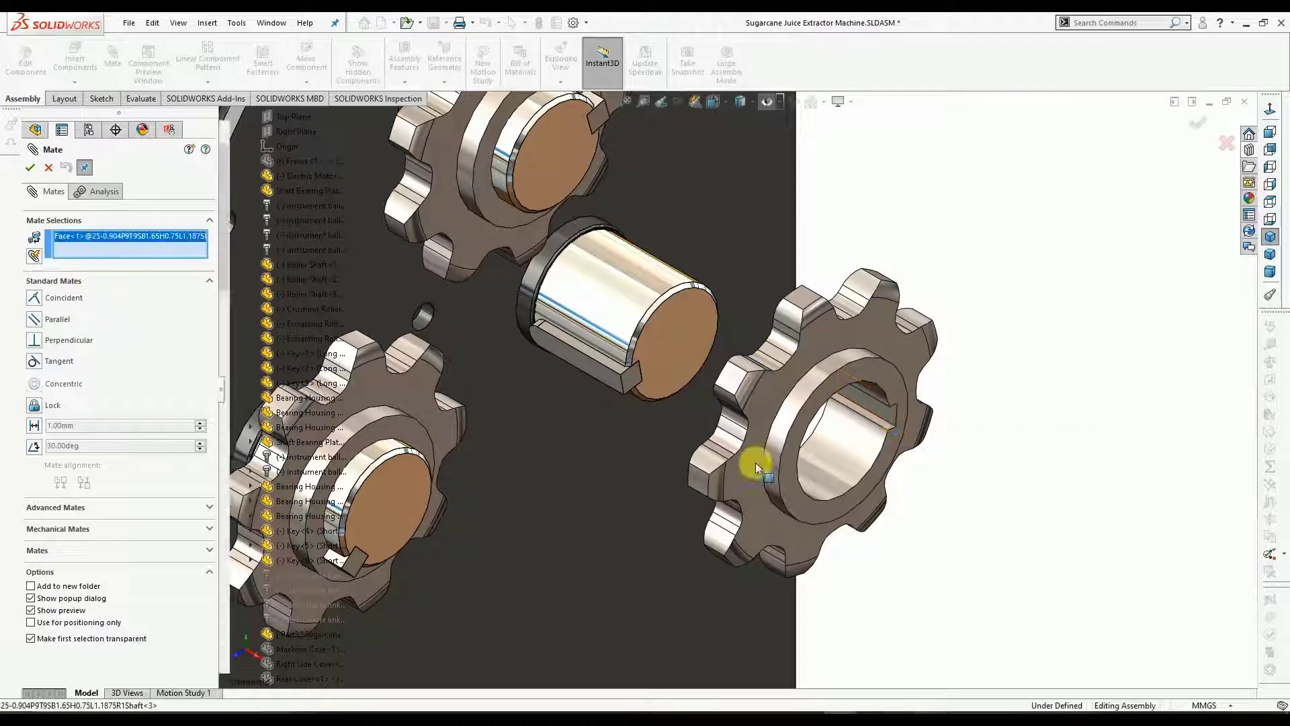
pyautogui.click(607, 377)
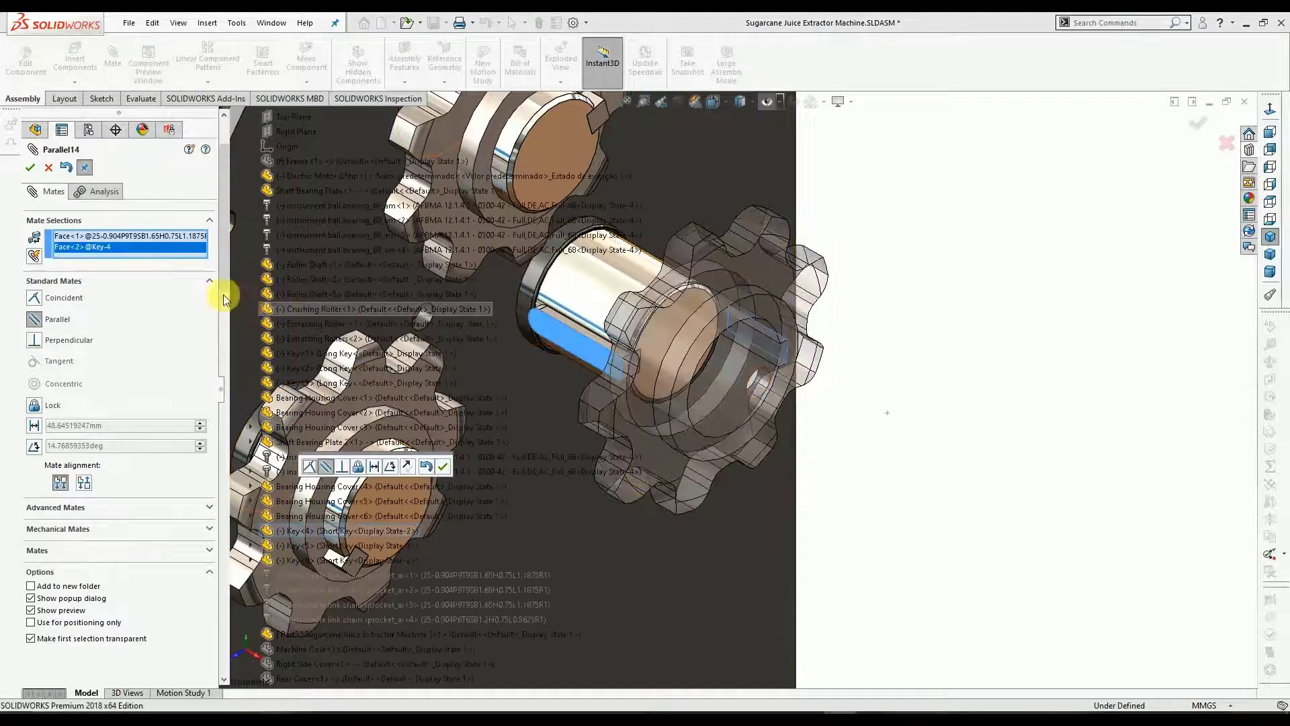
pyautogui.click(83, 484)
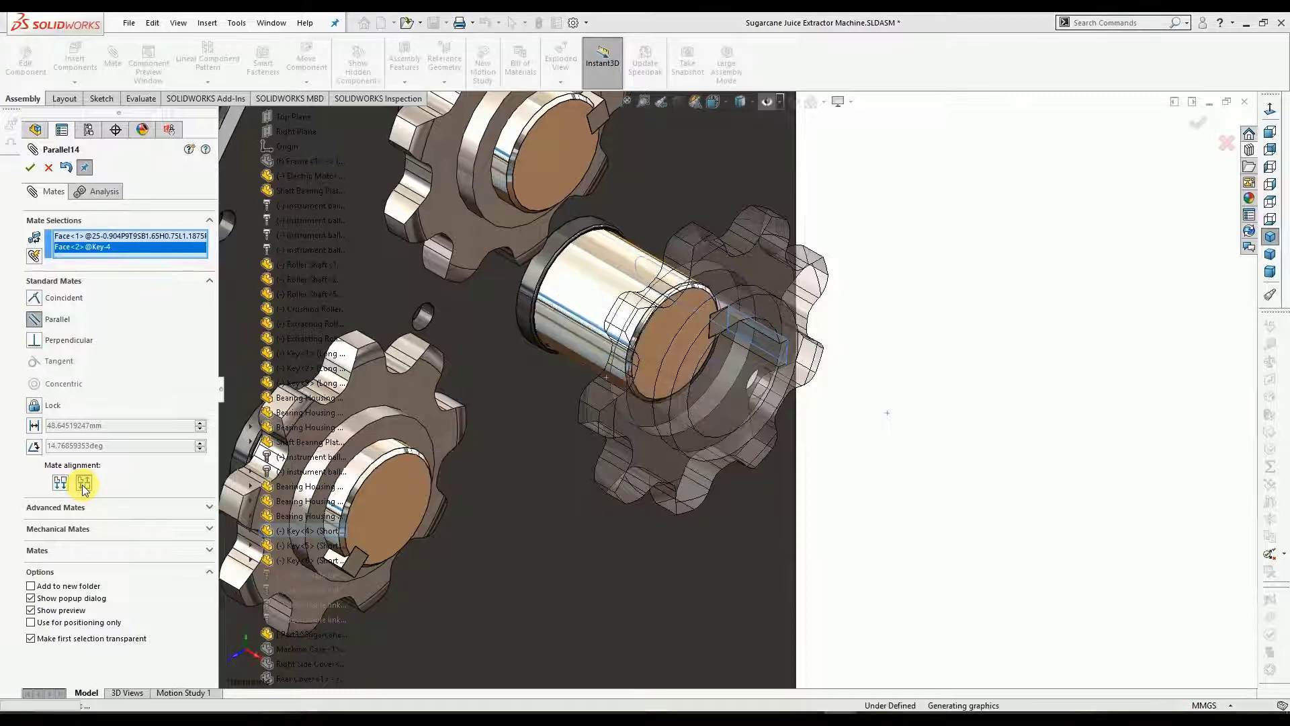
pyautogui.click(29, 168)
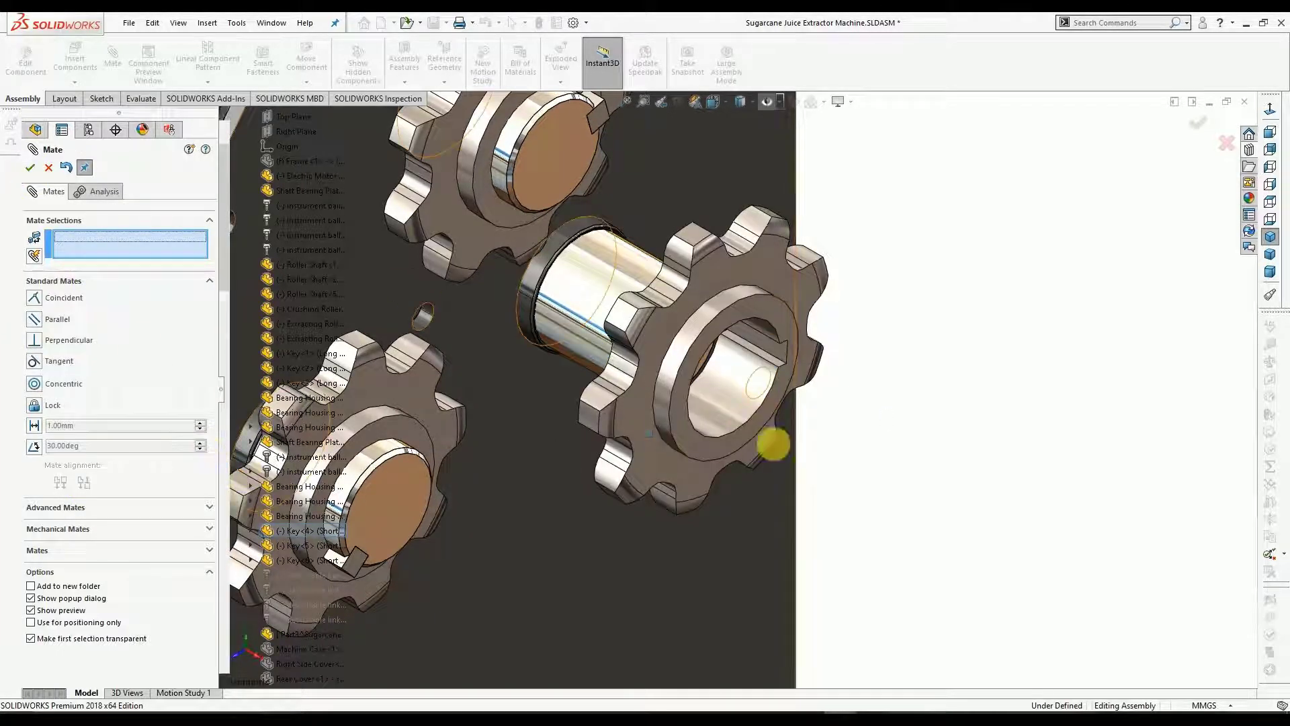
# Add a 5.95 mm distance mate with flipped dimension between the end face of Roller Shaft<2> and the third sprocket's hub face.
pyautogui.moveTo(879, 445); pyautogui.dragTo(852, 393, button='middle')
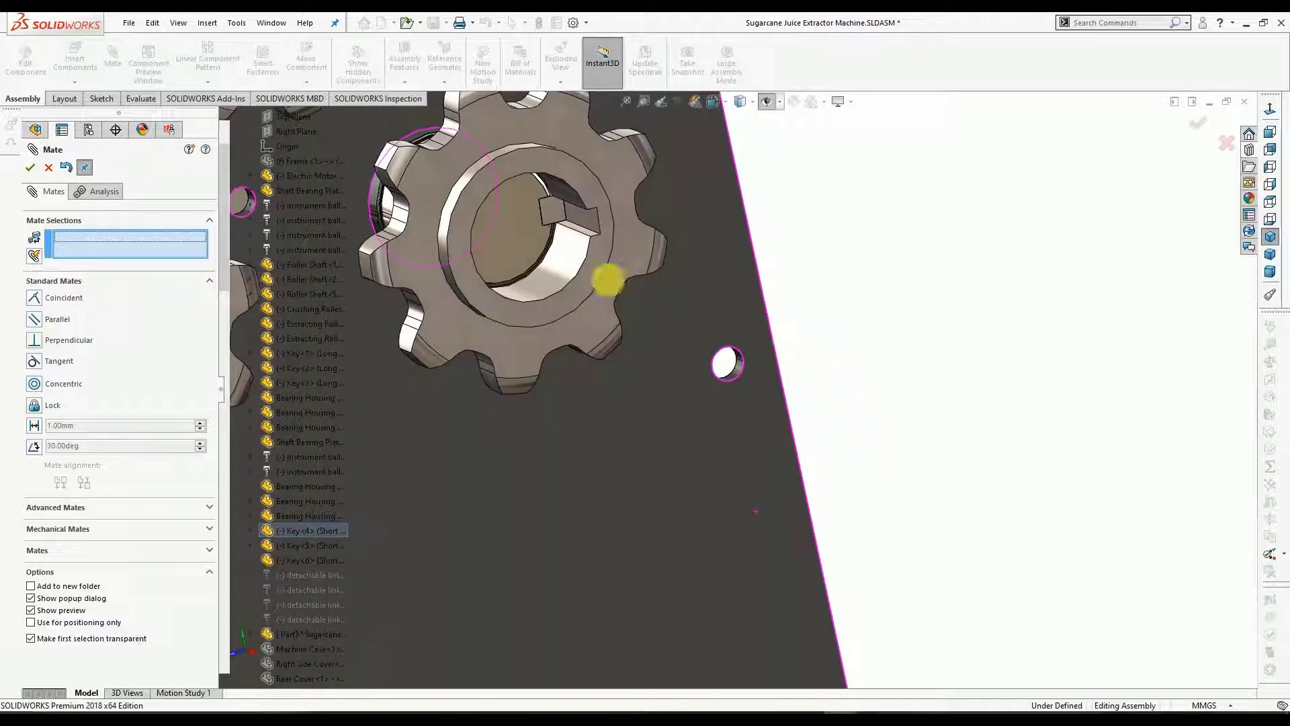
pyautogui.click(526, 237)
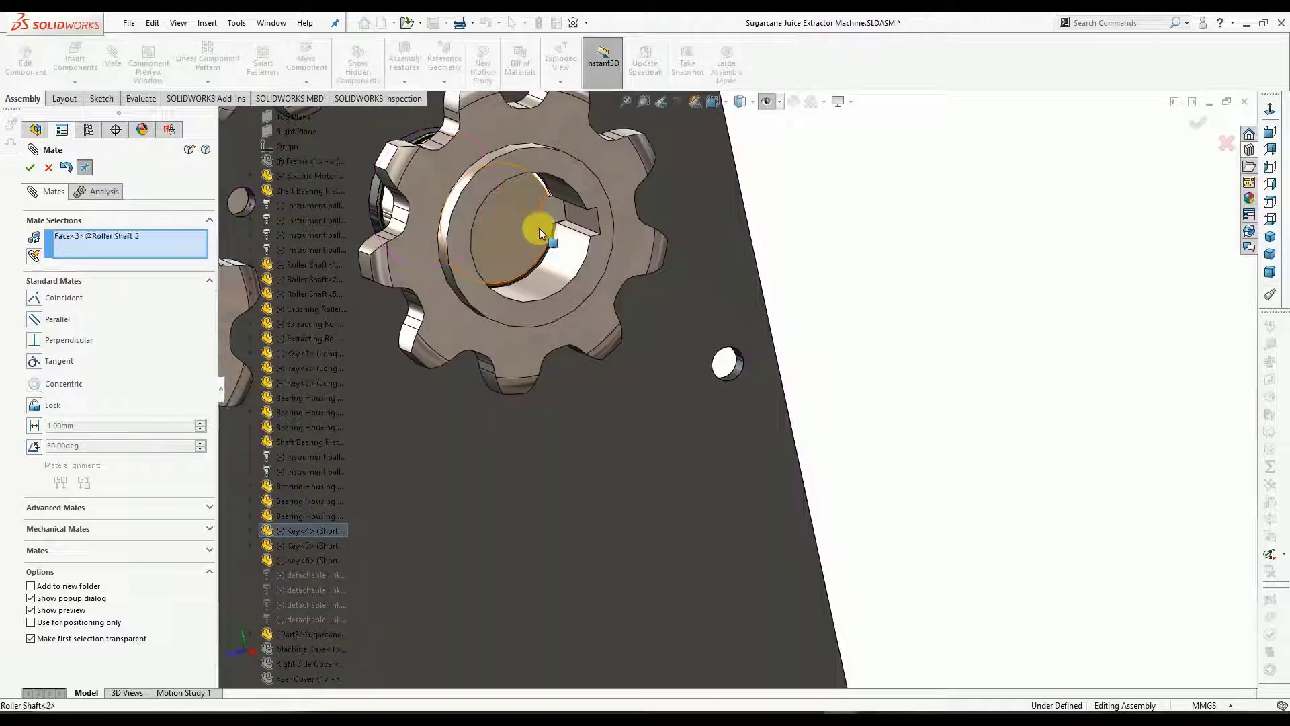
pyautogui.click(594, 187)
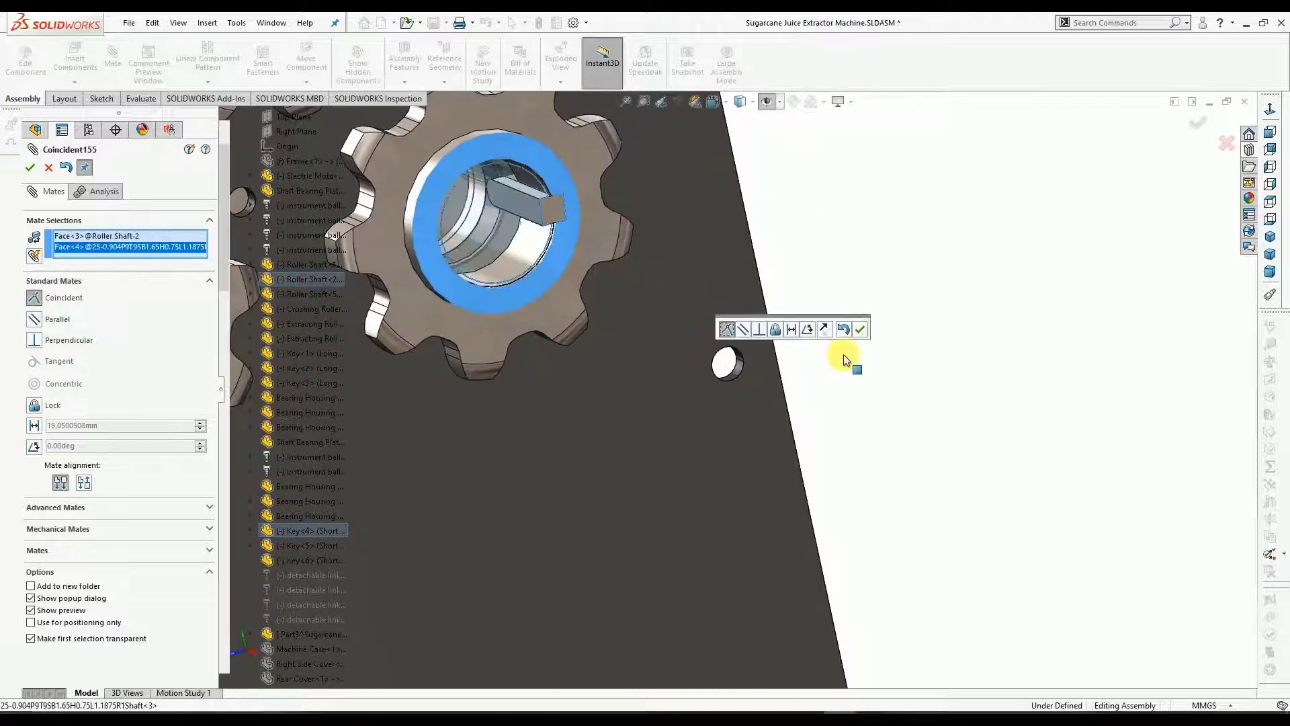
pyautogui.moveTo(929, 367); pyautogui.dragTo(538, 431, button='middle')
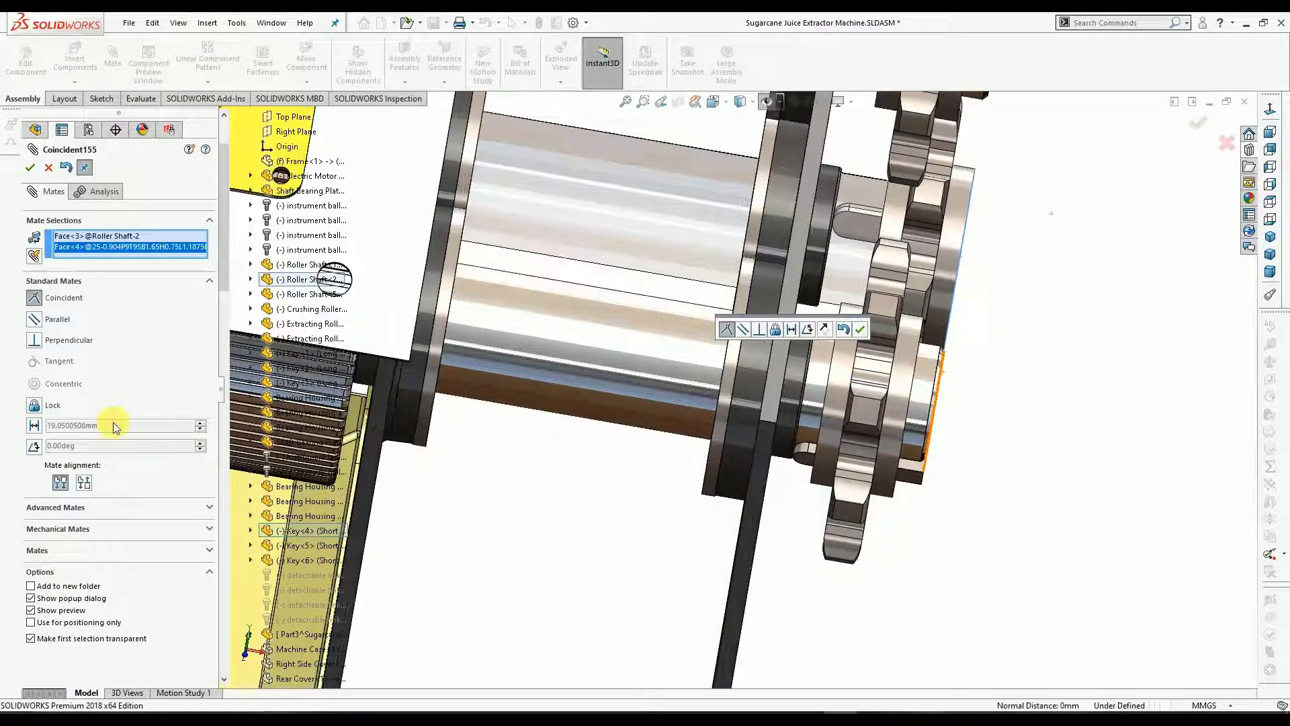
pyautogui.click(34, 425)
pyautogui.write('5.95')
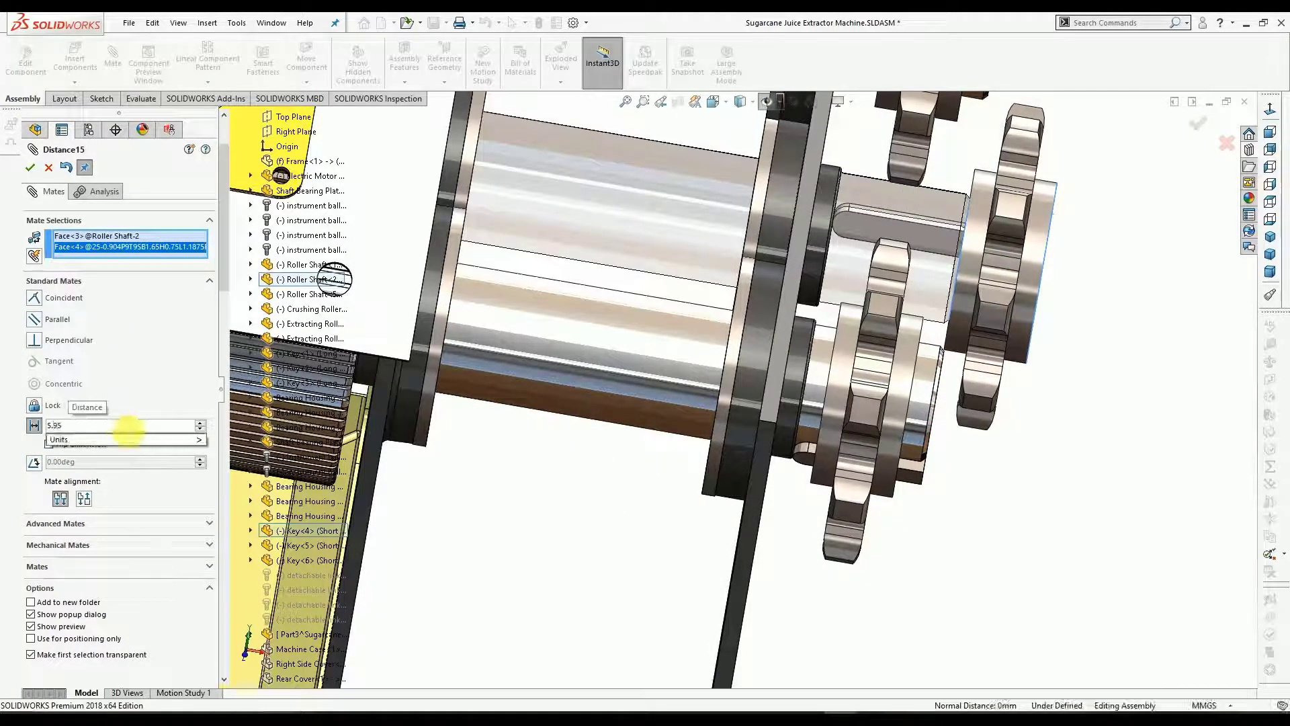
pyautogui.press('Return')
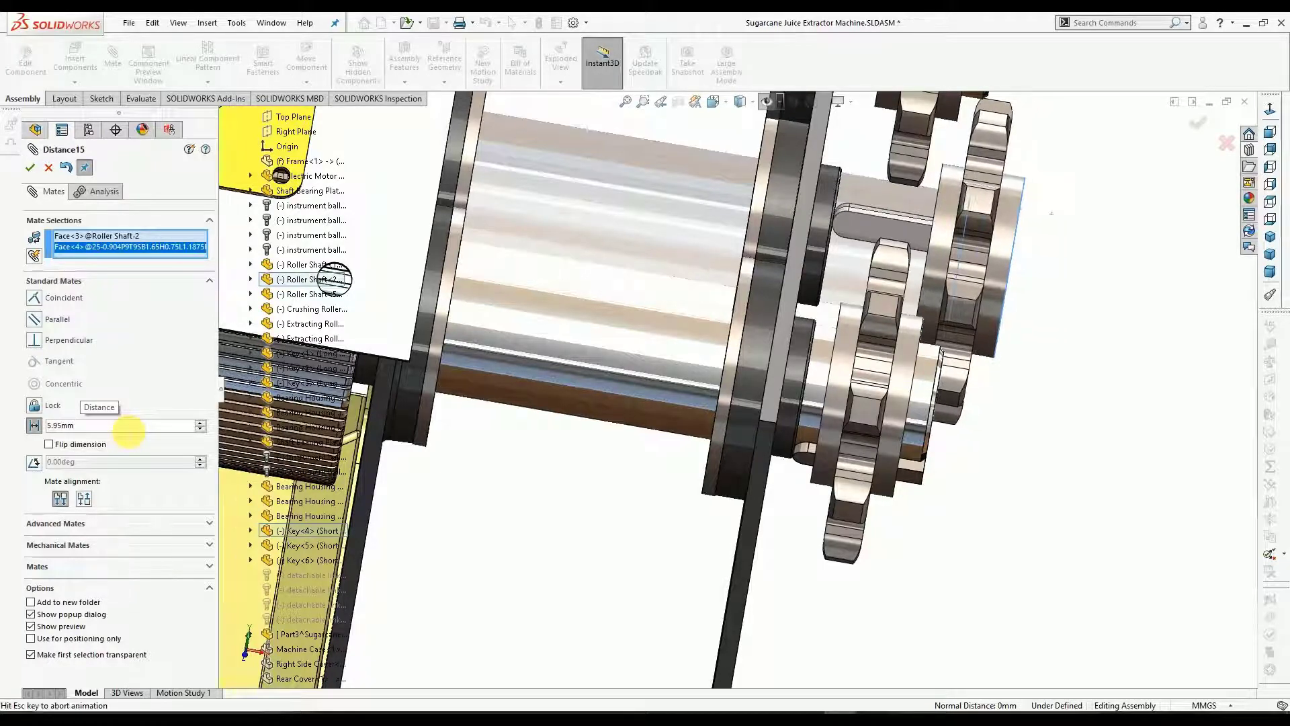
pyautogui.click(48, 445)
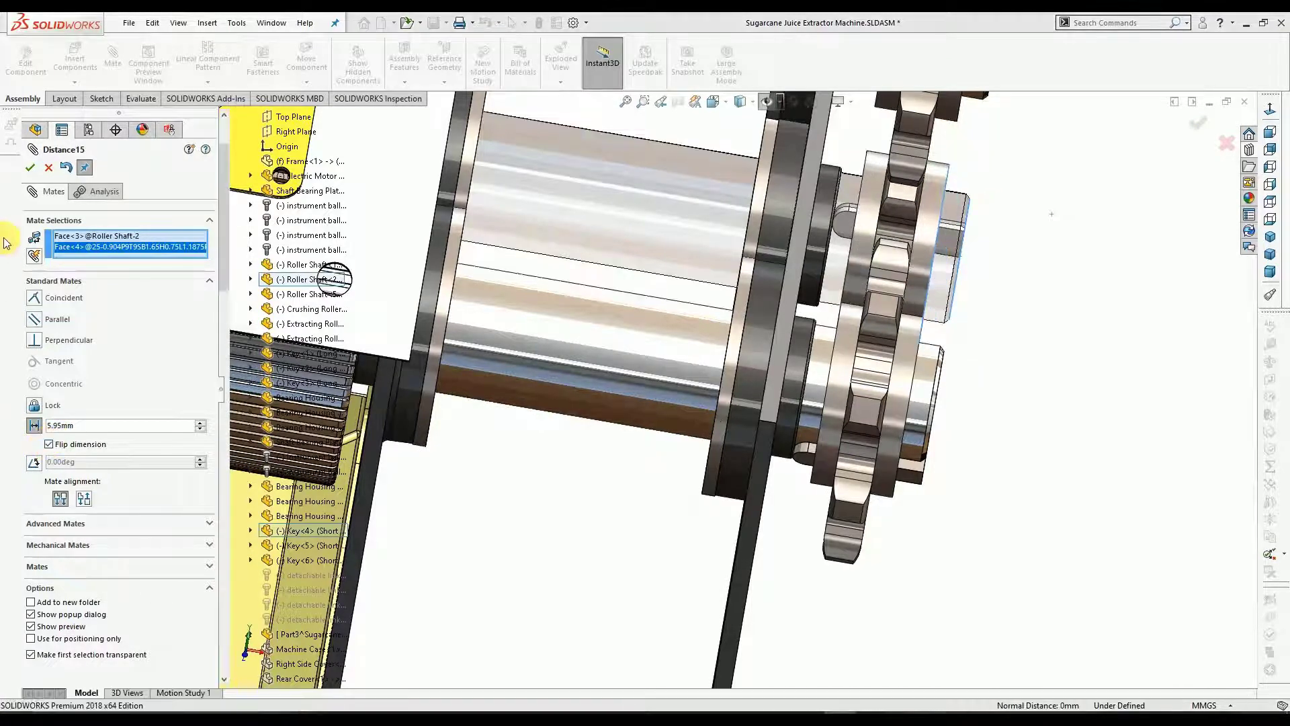
pyautogui.click(30, 168)
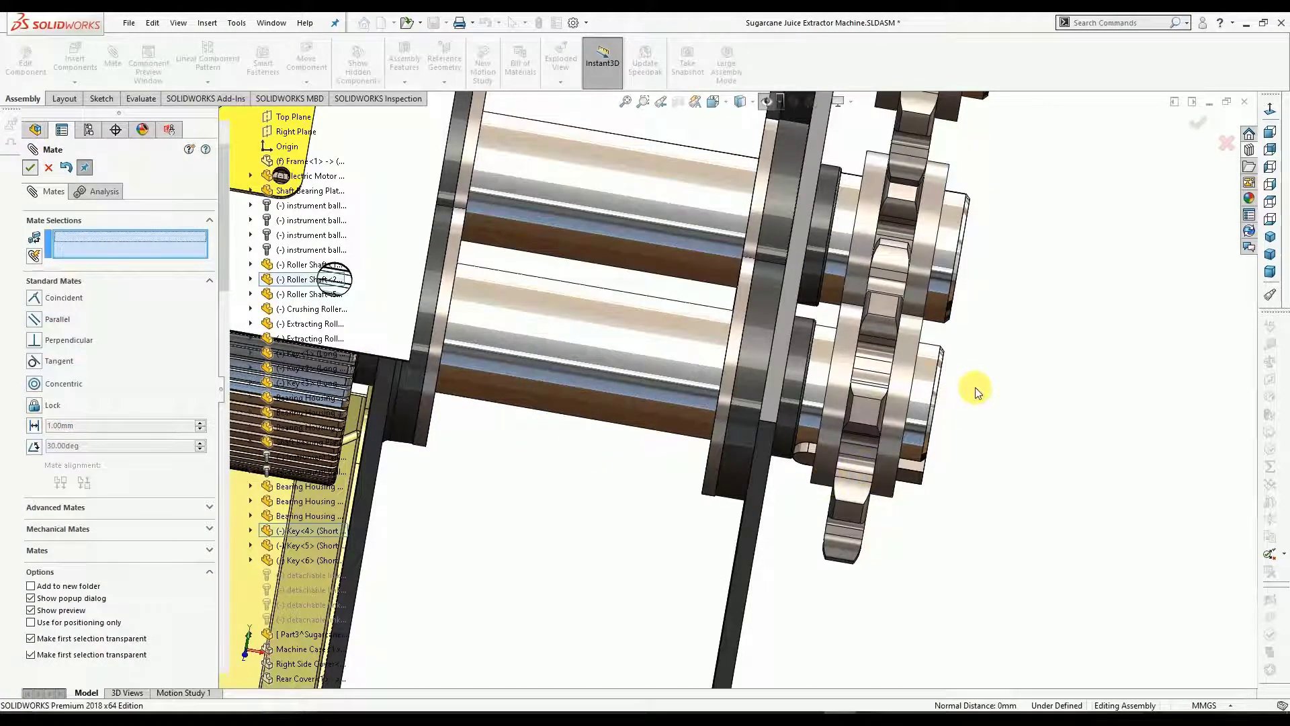
# Close the Mate command and check how the mated sprockets move on their roller shafts.
pyautogui.moveTo(964, 387); pyautogui.dragTo(913, 387, button='middle')
pyautogui.scroll(4, 909, 387)
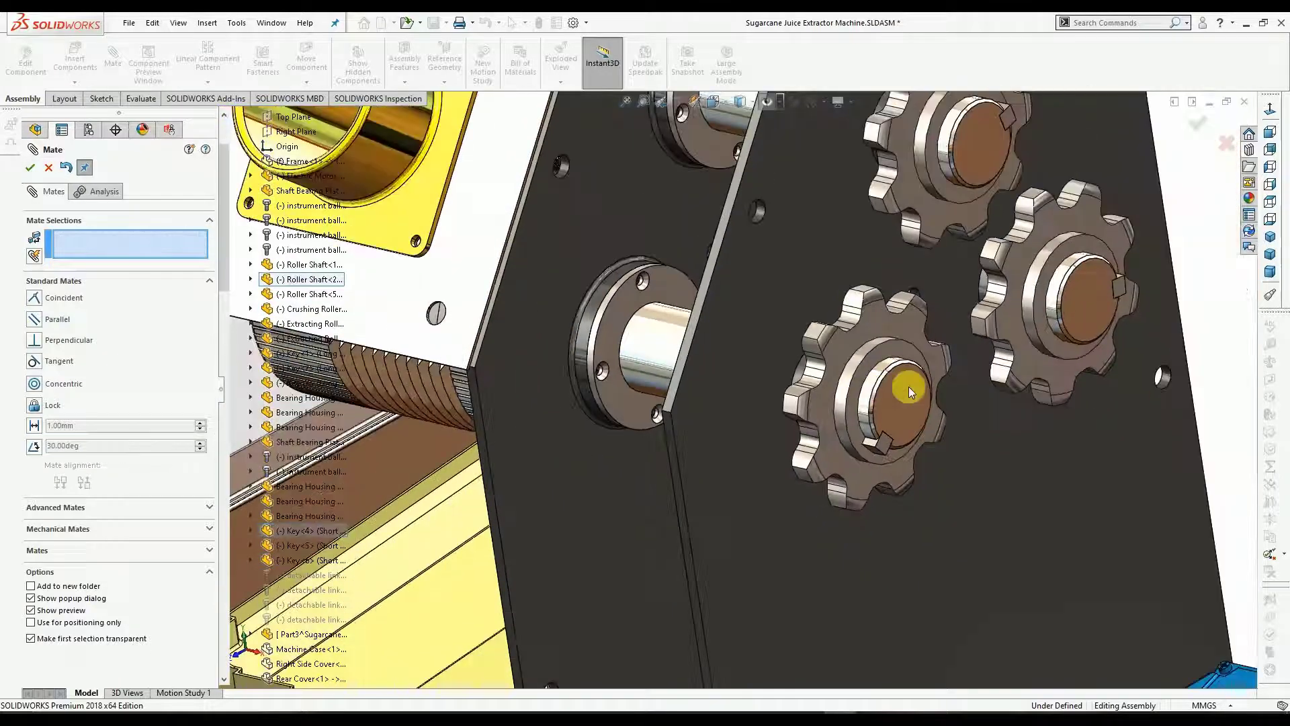
pyautogui.click(31, 168)
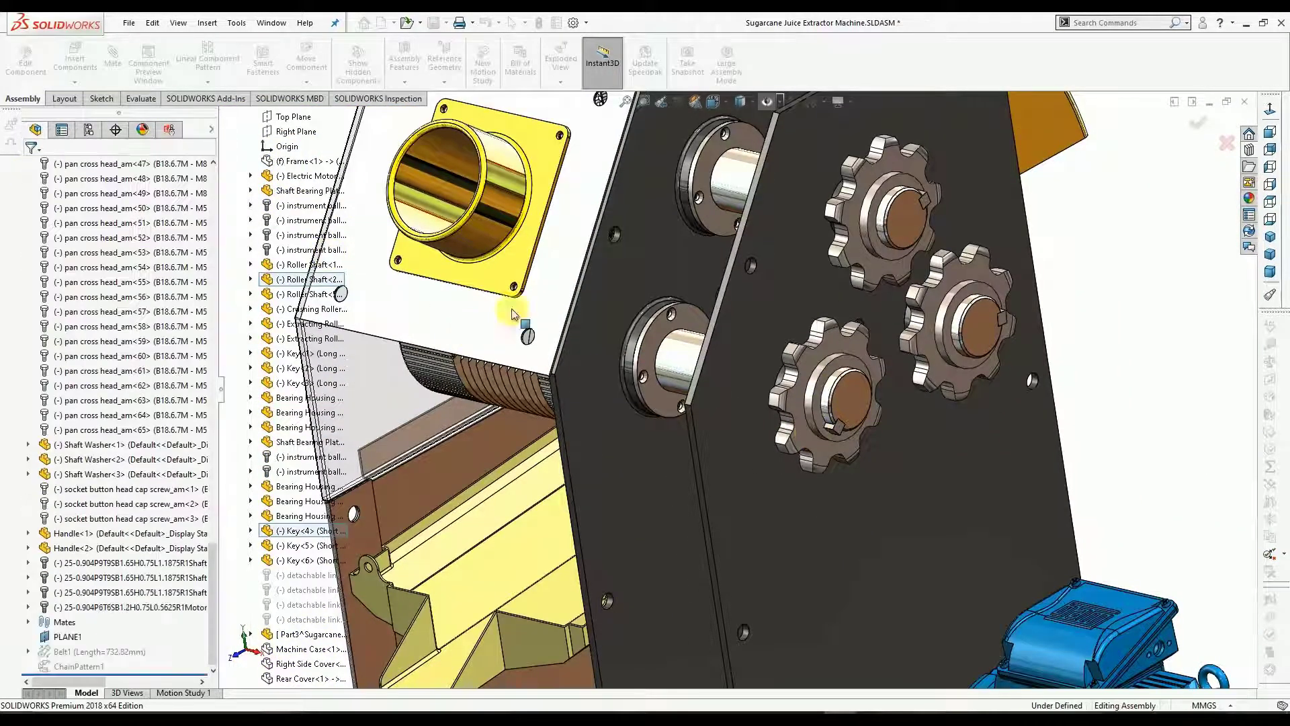
pyautogui.scroll(1, 1016, 316)
pyautogui.moveTo(853, 389); pyautogui.dragTo(856, 348, button='middle')
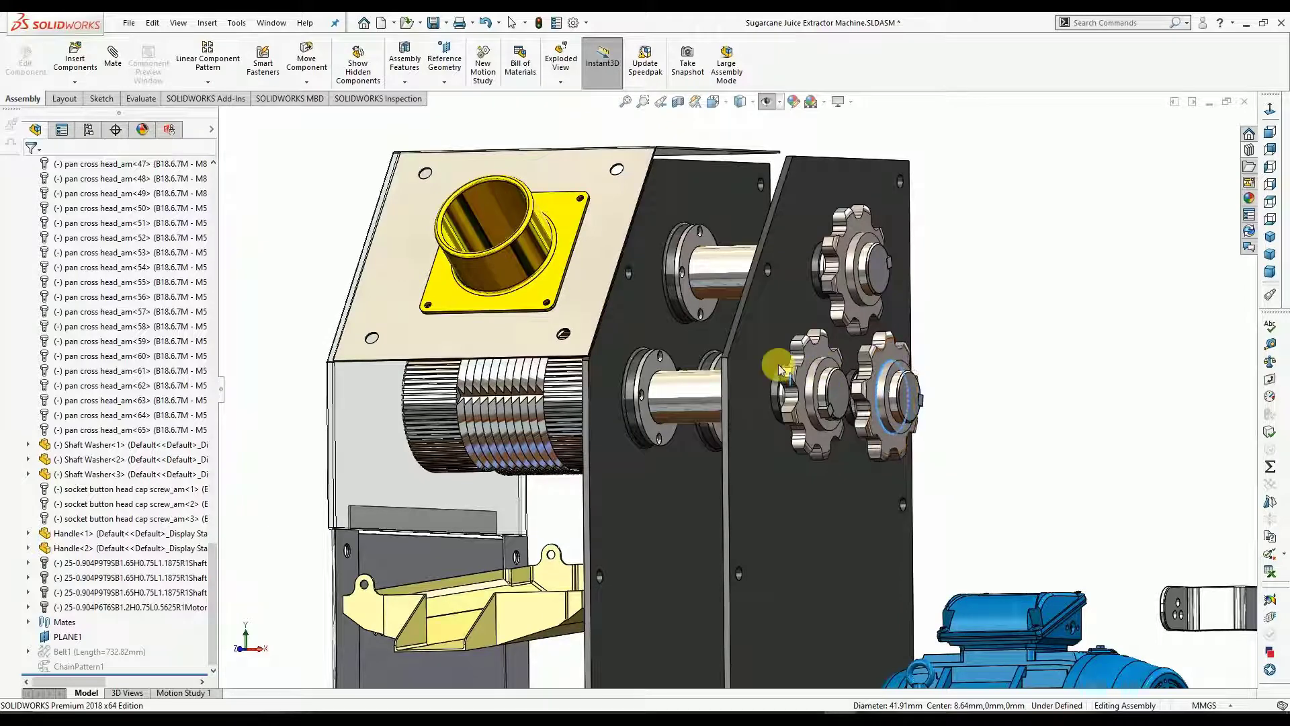
pyautogui.click(852, 400)
pyautogui.moveTo(852, 400)
pyautogui.mouseDown()
pyautogui.moveTo(798, 426)
pyautogui.moveTo(836, 349)
pyautogui.moveTo(795, 426)
pyautogui.moveTo(826, 354)
pyautogui.moveTo(812, 412)
pyautogui.moveTo(827, 369)
pyautogui.moveTo(743, 452)
pyautogui.moveTo(847, 398)
pyautogui.moveTo(848, 376)
pyautogui.mouseUp()
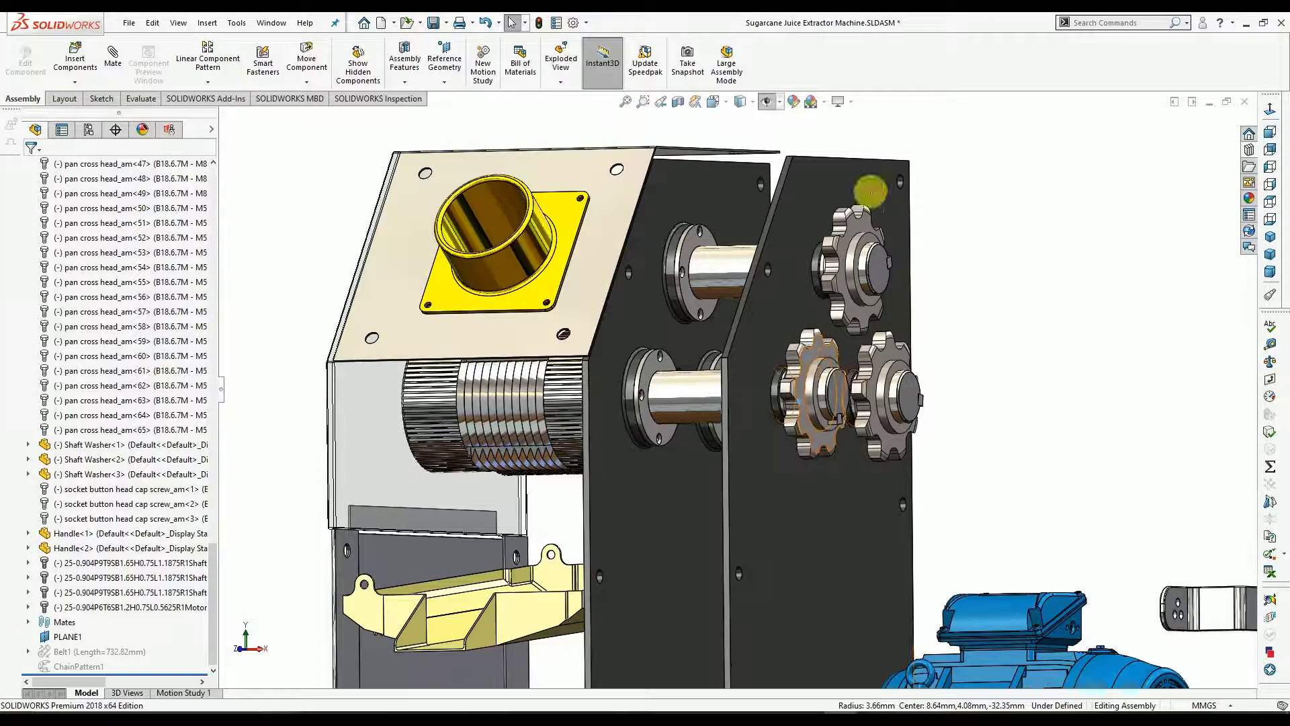
pyautogui.click(874, 242)
pyautogui.moveTo(872, 238)
pyautogui.mouseDown()
pyautogui.moveTo(851, 324)
pyautogui.moveTo(893, 329)
pyautogui.moveTo(887, 243)
pyautogui.moveTo(855, 230)
pyautogui.mouseUp()
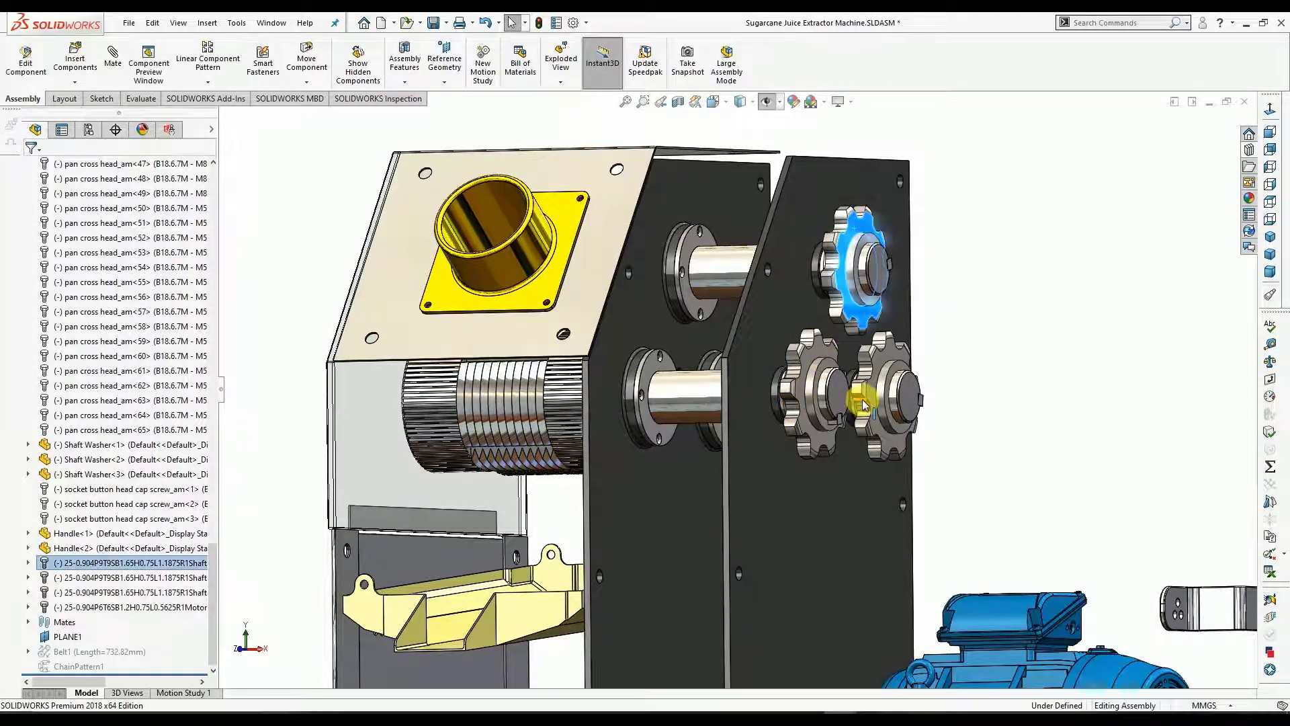
# Hide Shaft Bearing Plate 2 to clear the view of the motor shaft.
pyautogui.scroll(1, 855, 416)
pyautogui.scroll(3, 780, 480)
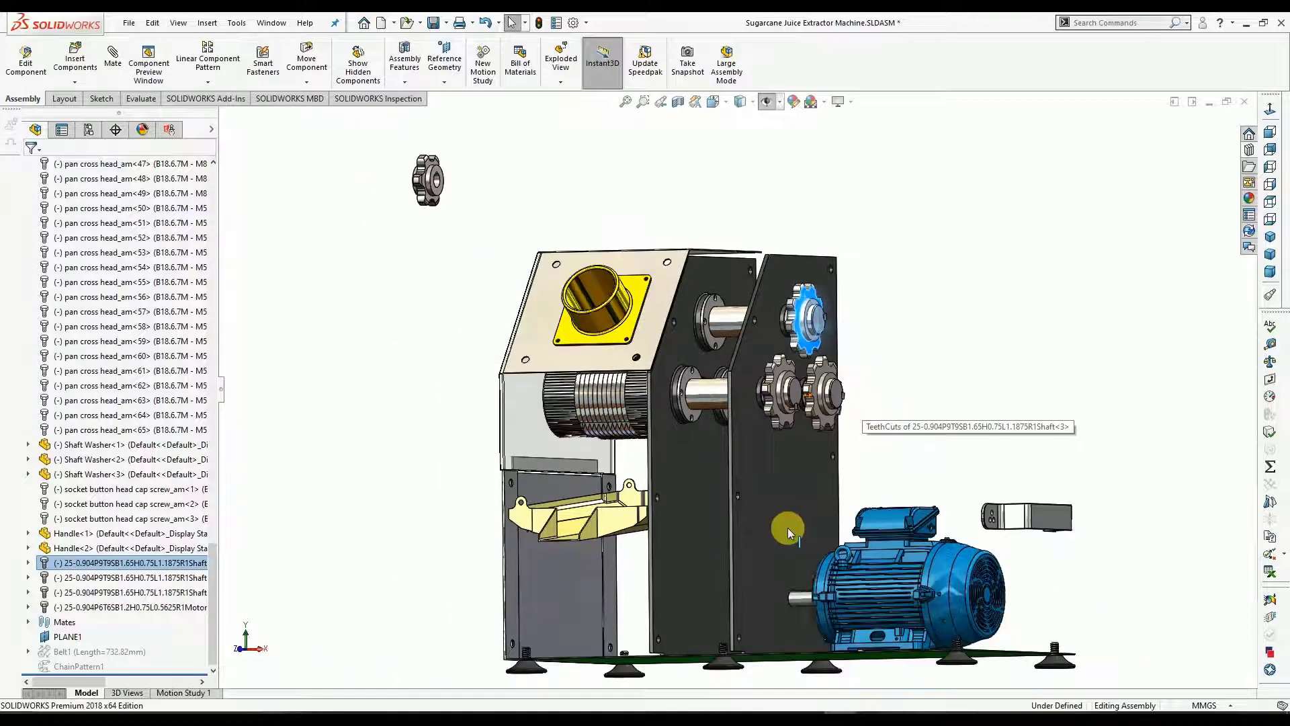
pyautogui.moveTo(821, 573); pyautogui.dragTo(749, 554, button='middle')
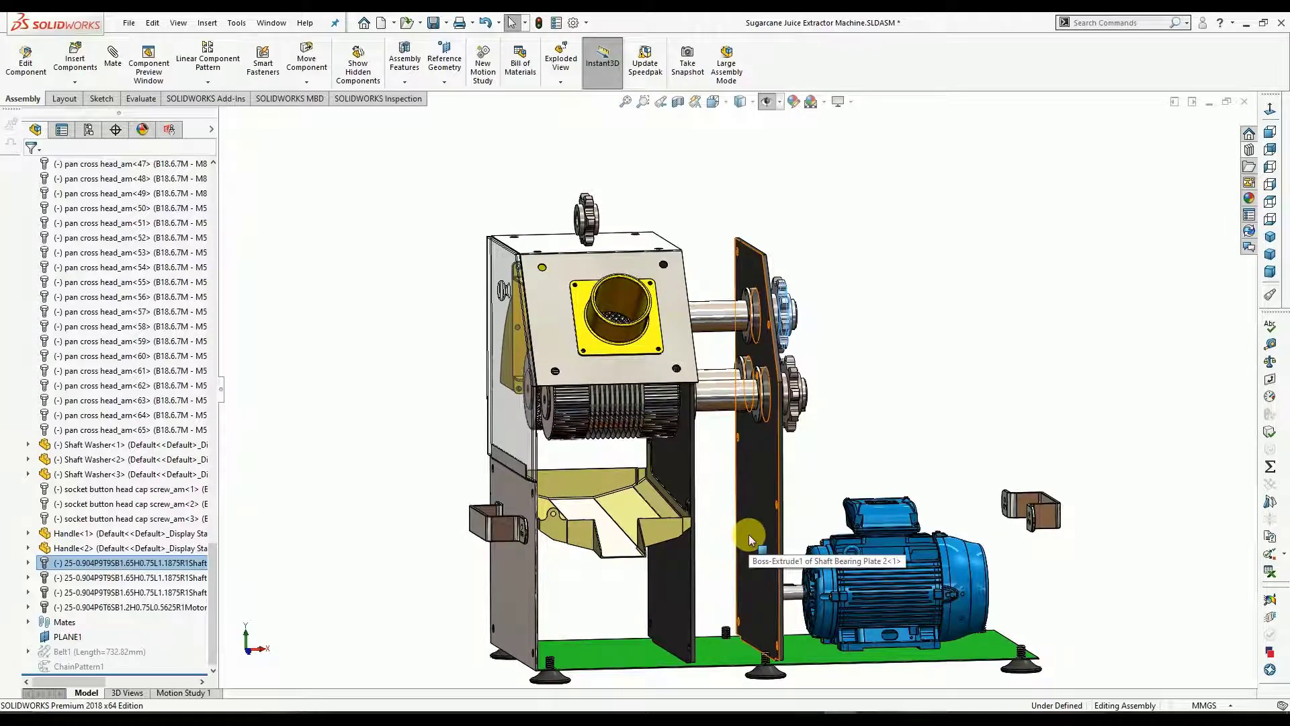
pyautogui.press('Tab')
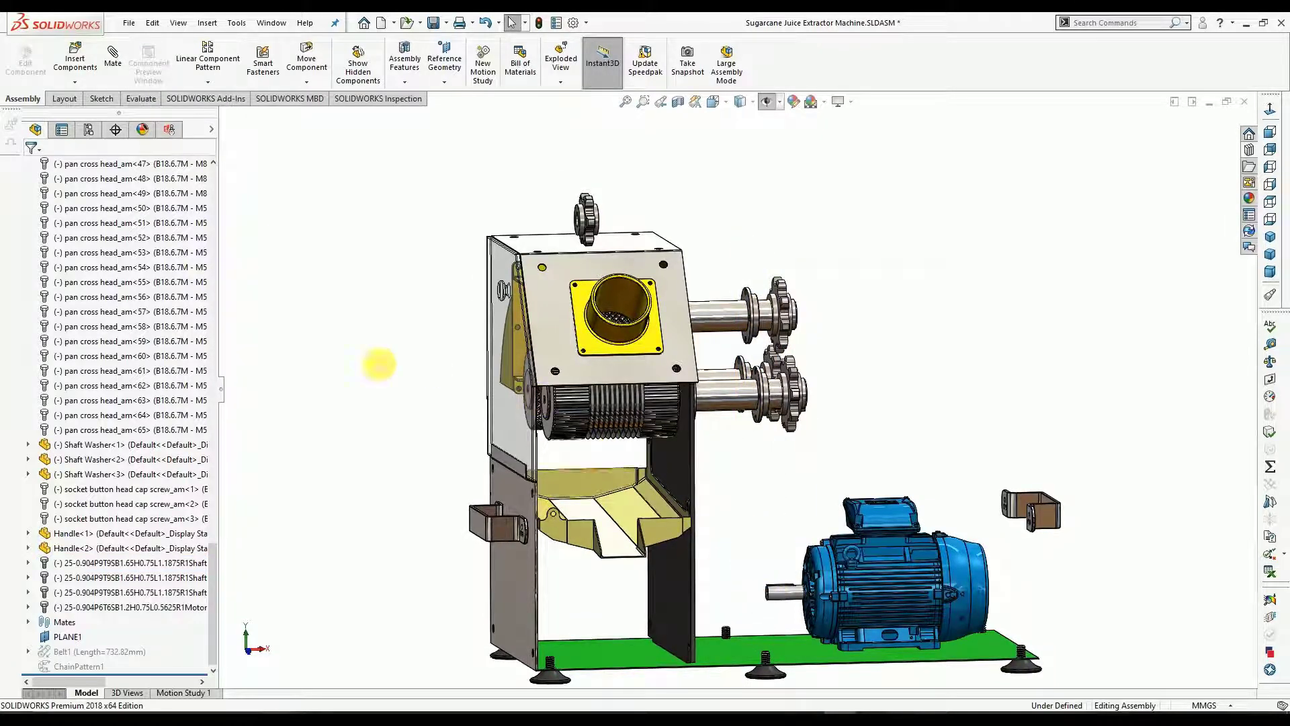
# Add a concentric mate between the small motor sprocket's bore and the electric motor's shaft, without locking rotation.
pyautogui.scroll(-5, 526, 246)
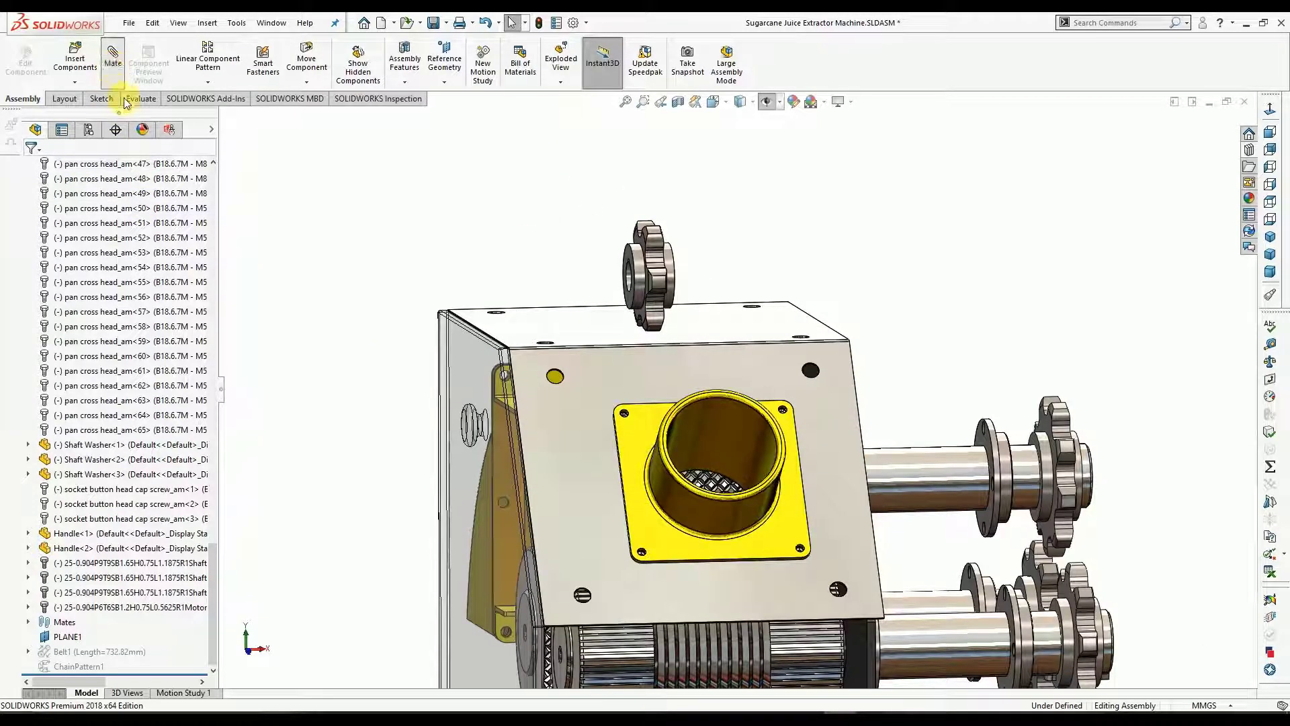
pyautogui.moveTo(475, 254); pyautogui.dragTo(839, 335, button='middle')
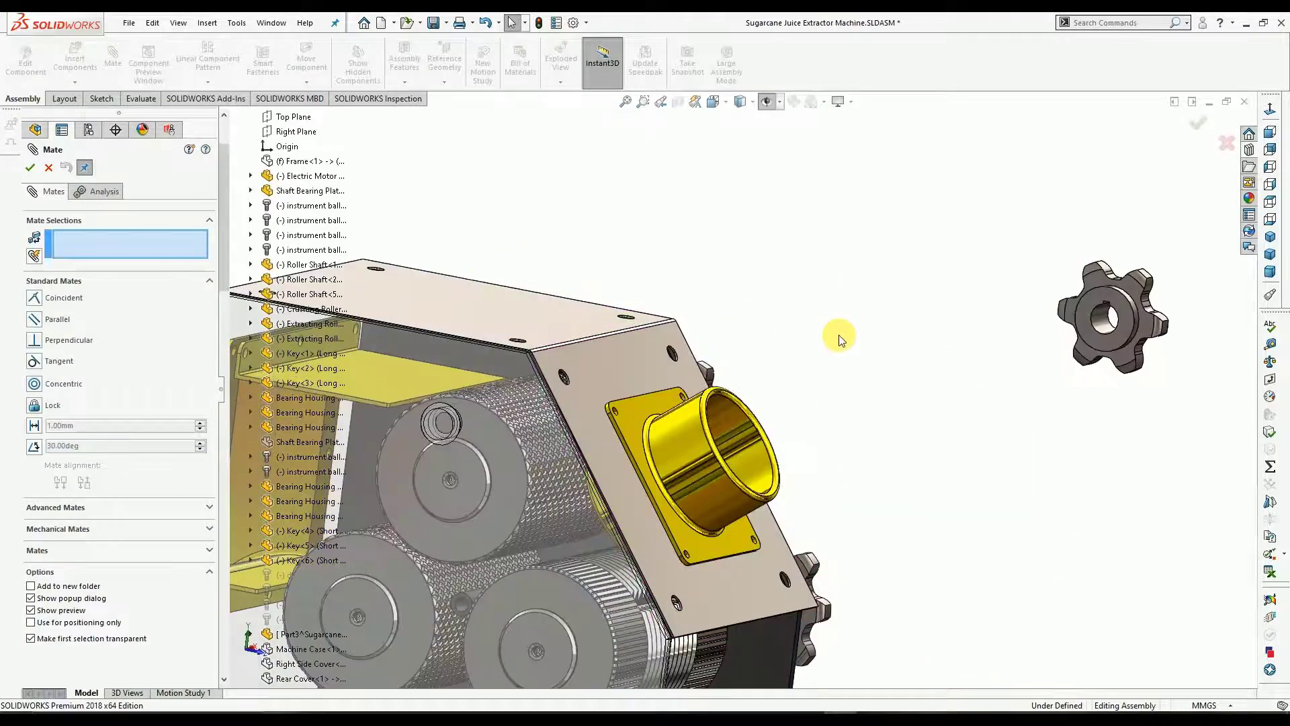
pyautogui.click(1106, 325)
pyautogui.moveTo(1025, 393); pyautogui.dragTo(909, 523, button='middle')
pyautogui.scroll(2, 909, 521)
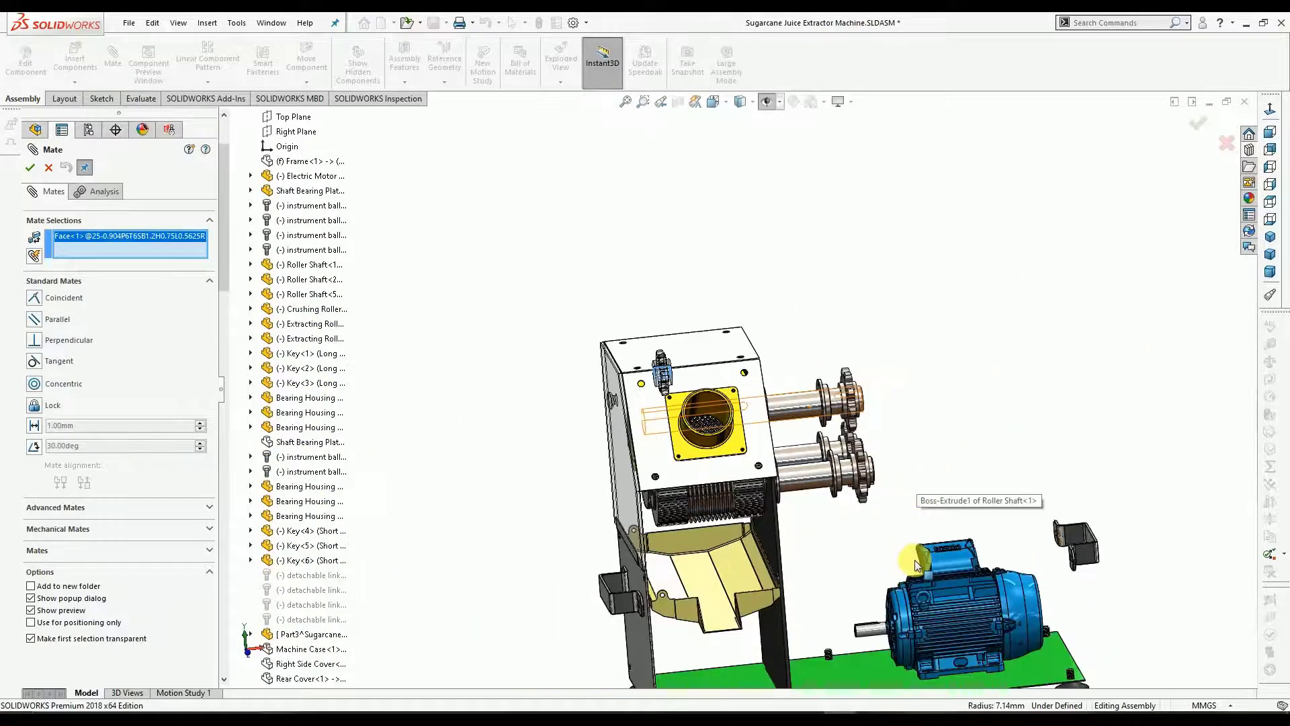
pyautogui.scroll(-2, 866, 645)
pyautogui.scroll(-3, 834, 591)
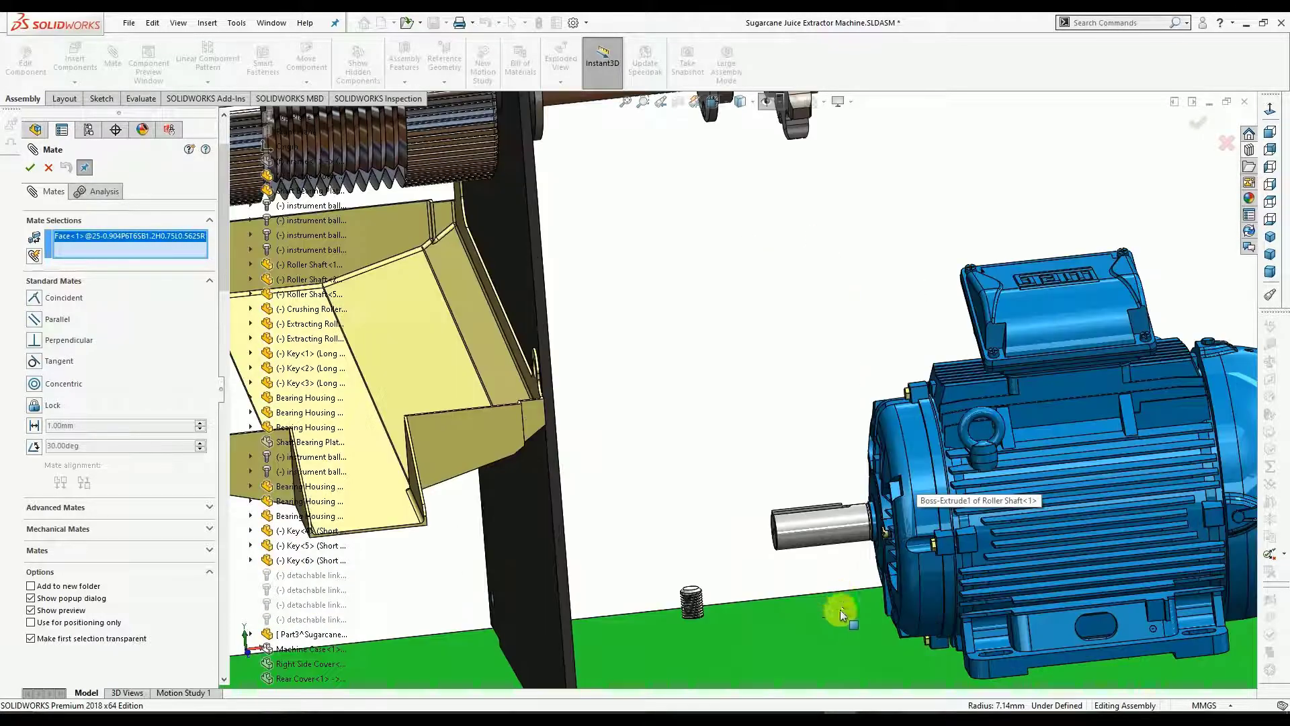
pyautogui.click(804, 523)
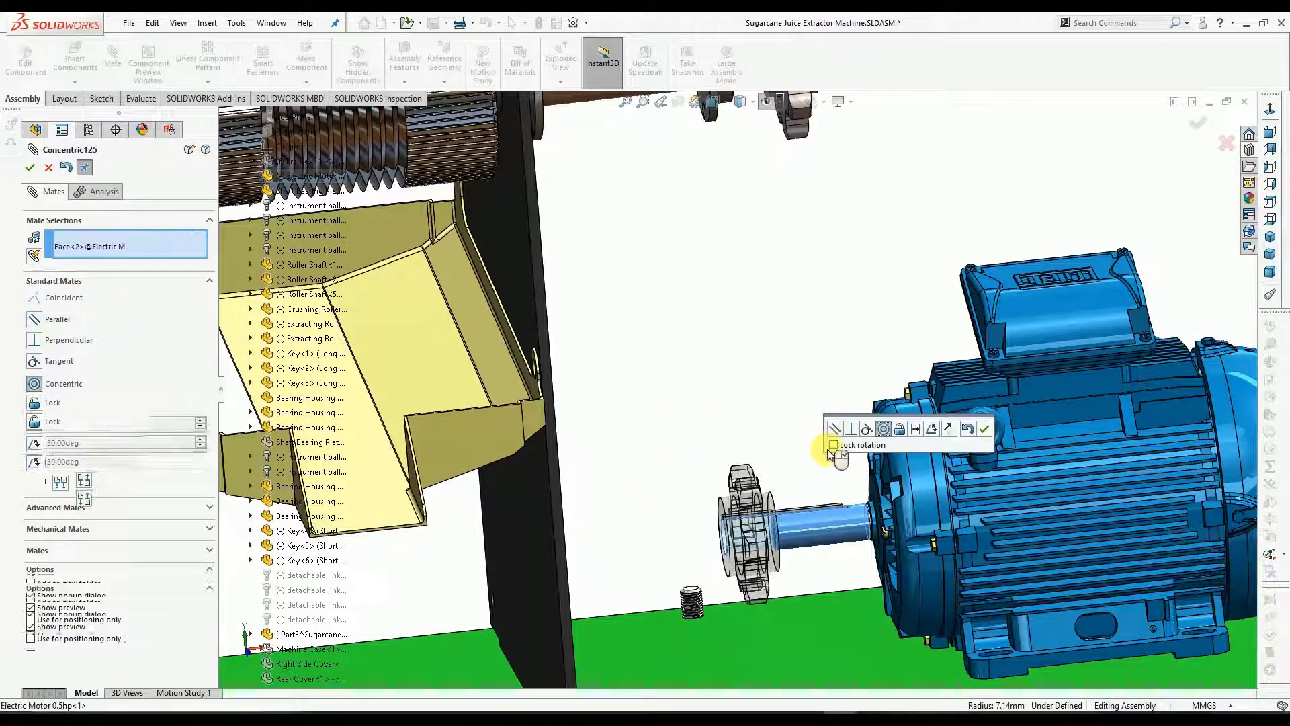
pyautogui.click(30, 167)
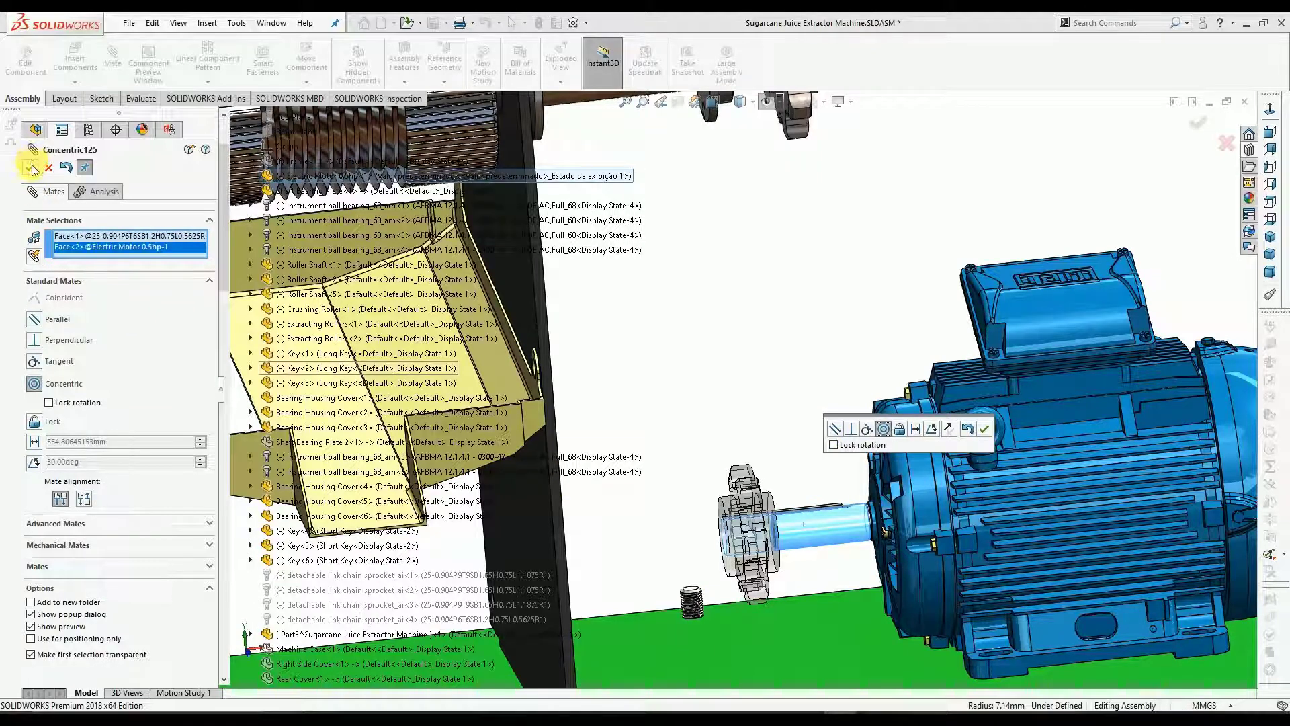
# Slide the motor sprocket onto the motor shaft and turn it so its keyway sits near the shaft's keyway.
pyautogui.scroll(-2, 702, 493)
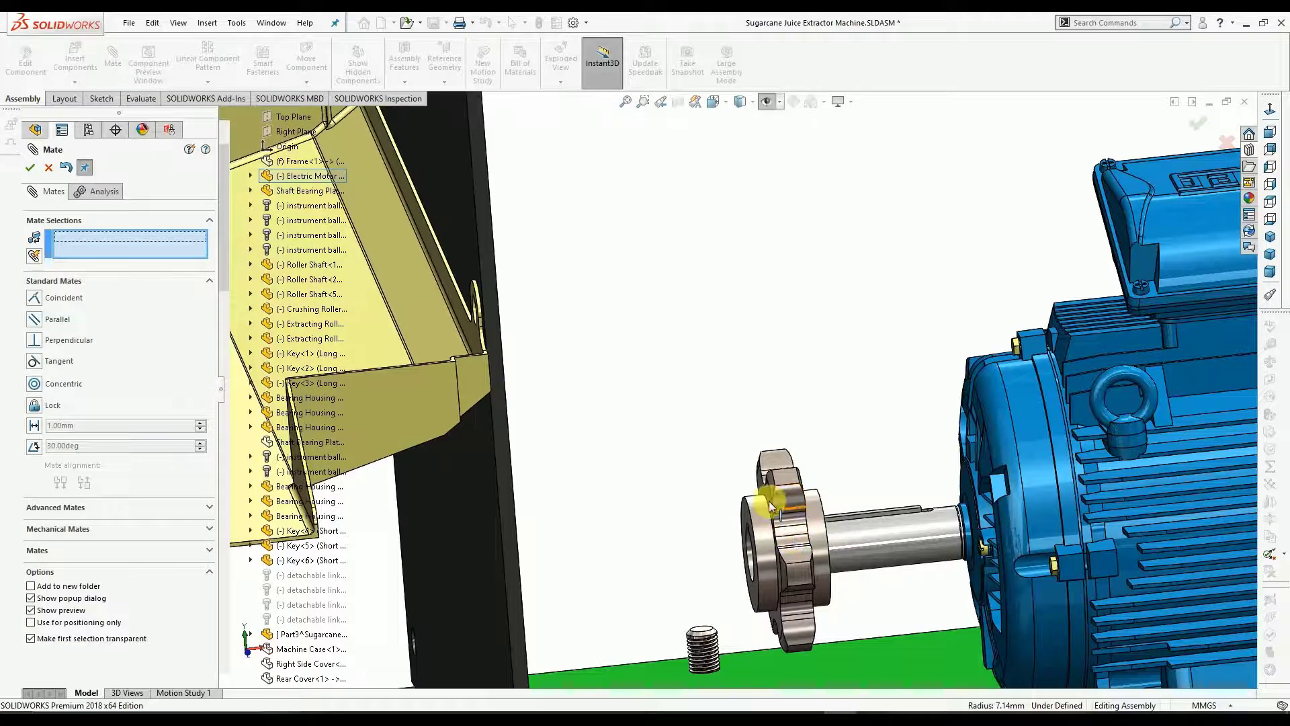
pyautogui.moveTo(767, 528)
pyautogui.mouseDown(button='middle')
pyautogui.moveTo(797, 536)
pyautogui.moveTo(764, 542)
pyautogui.mouseUp(button='middle')
pyautogui.moveTo(771, 523); pyautogui.dragTo(798, 526)
pyautogui.moveTo(799, 452); pyautogui.dragTo(783, 523)
pyautogui.scroll(-5, 783, 523)
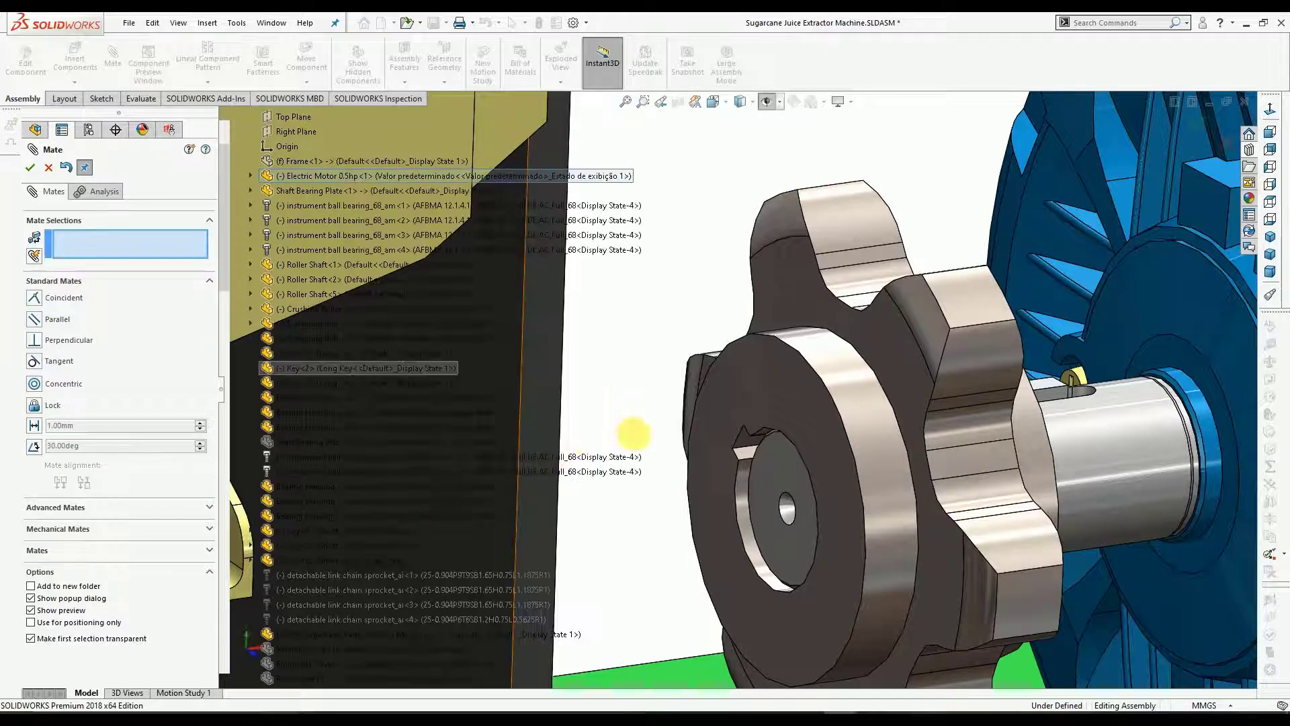
# Add a parallel mate between a side face of the motor sprocket's keyway and the matching keyway face on the motor shaft.
pyautogui.scroll(-2, 746, 438)
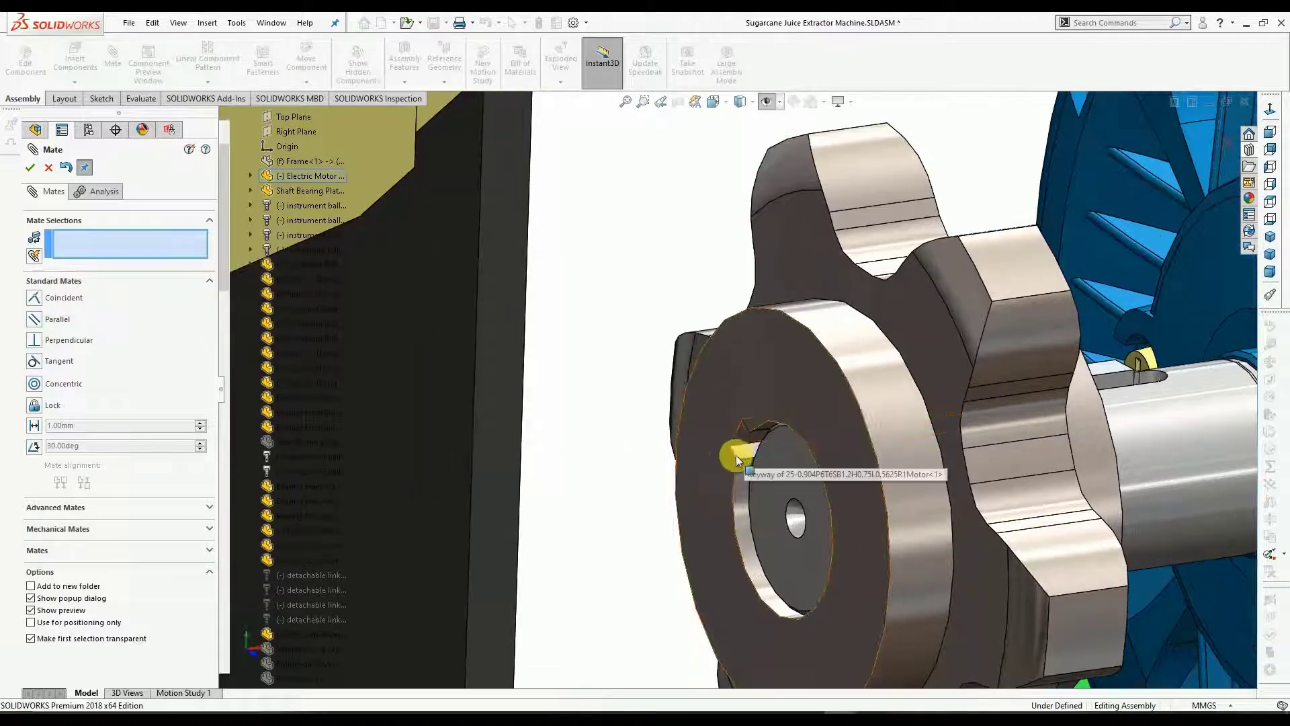
pyautogui.click(740, 461)
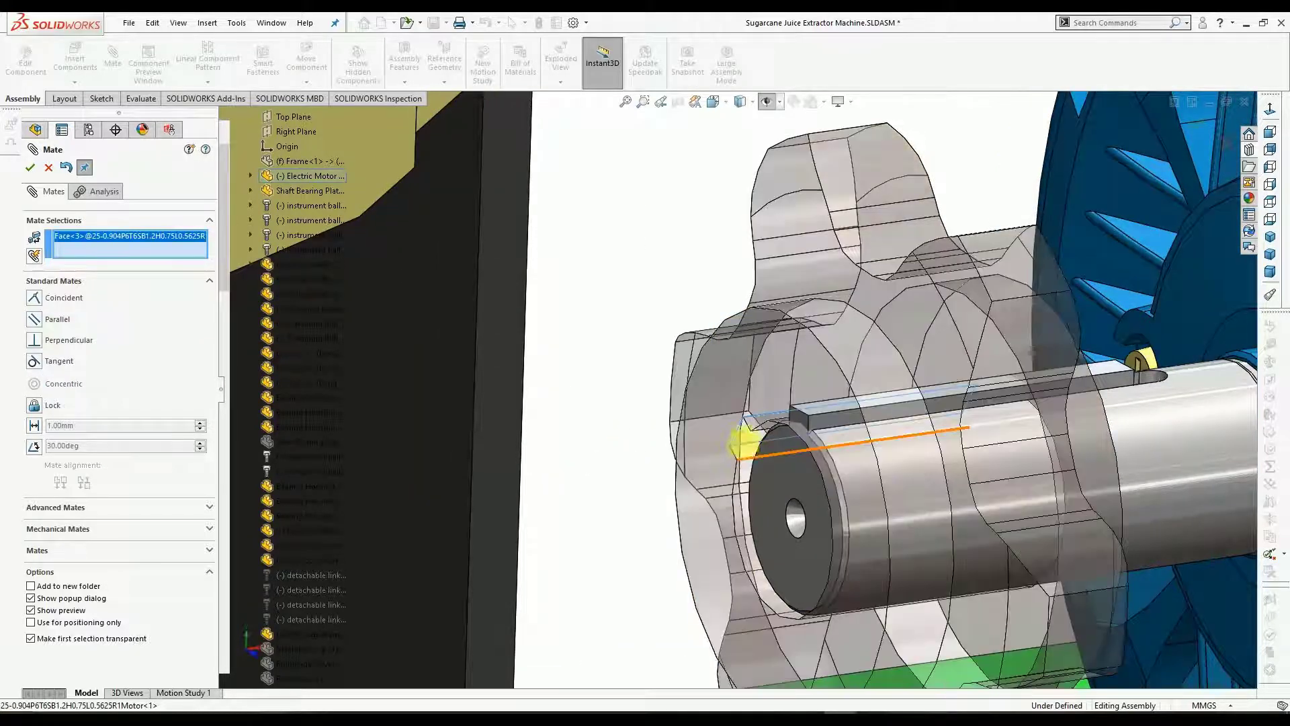
pyautogui.click(1113, 370)
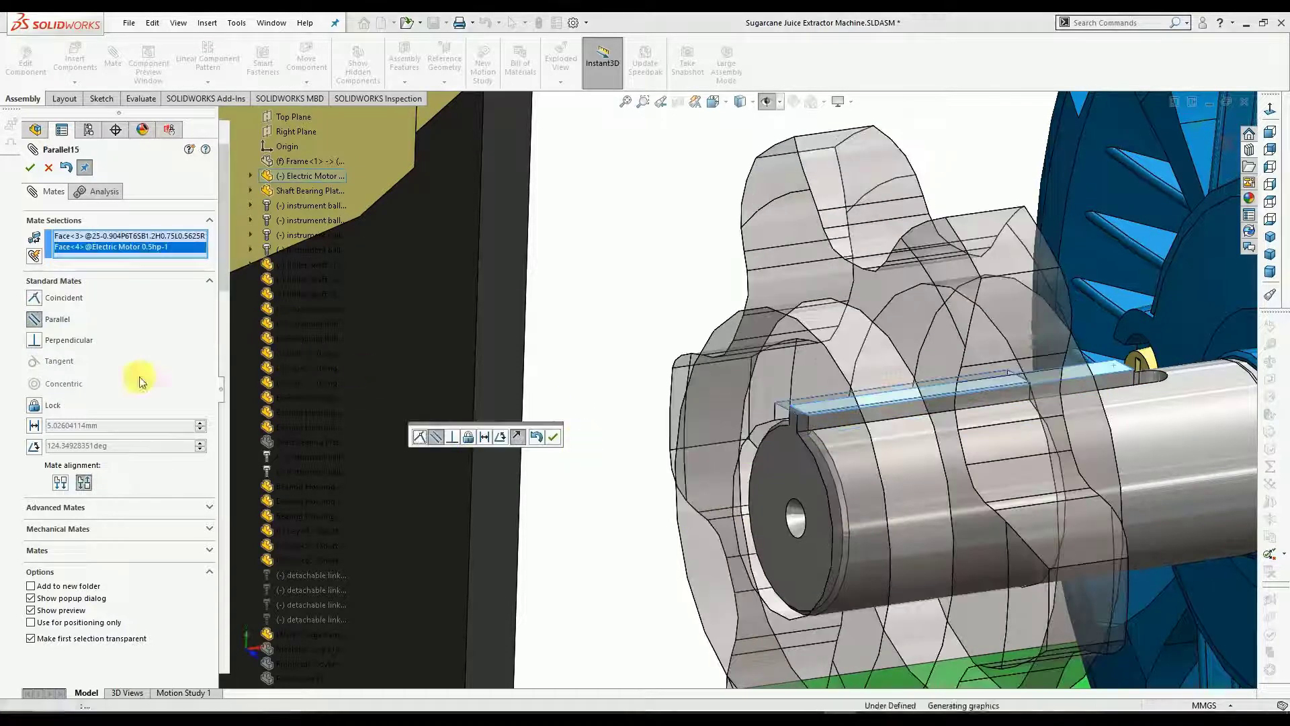
pyautogui.scroll(1, 778, 358)
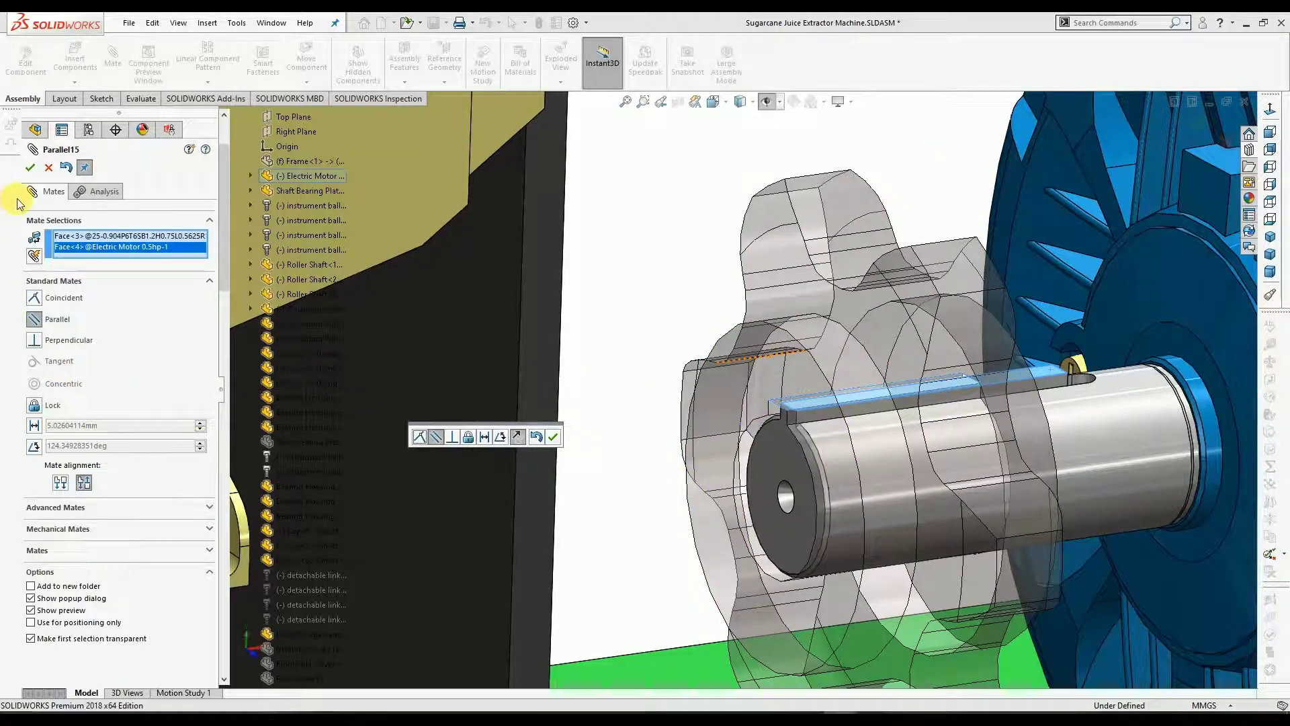
pyautogui.click(30, 167)
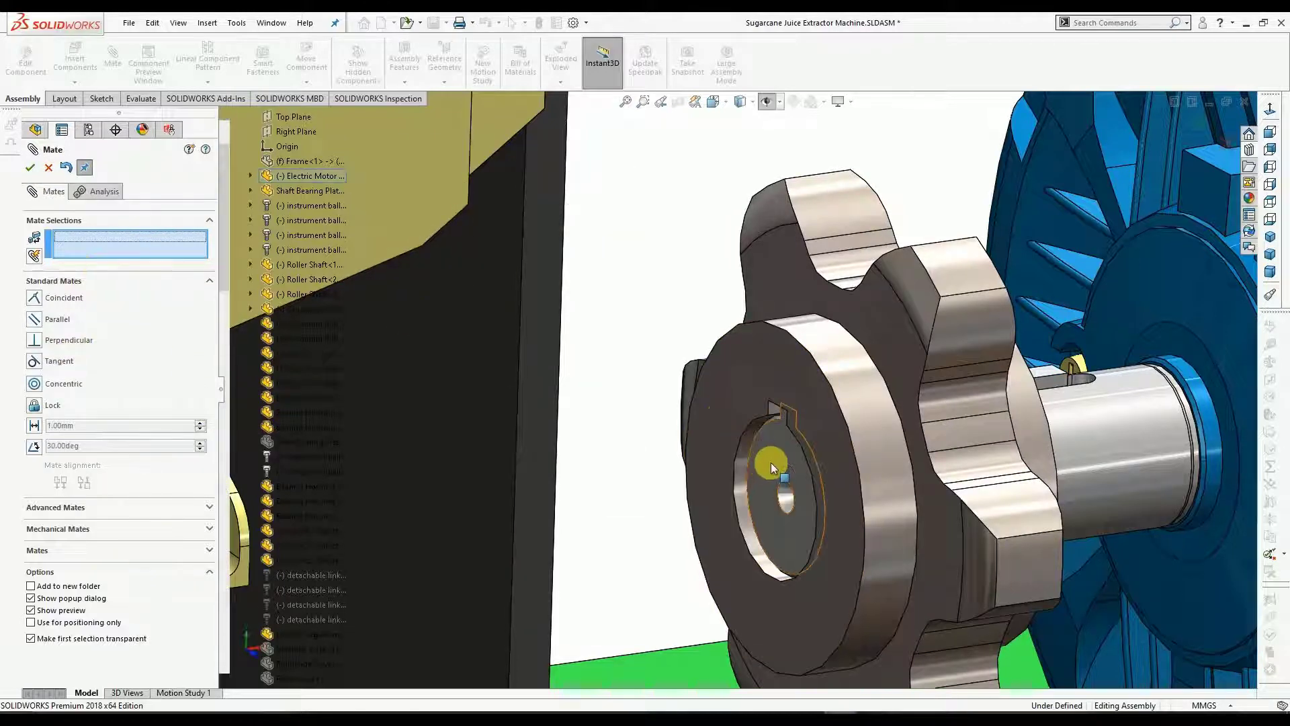
# Add a flipped 5 mm distance mate between the motor shaft's end face and the motor sprocket's outer hub face.
pyautogui.click(743, 445)
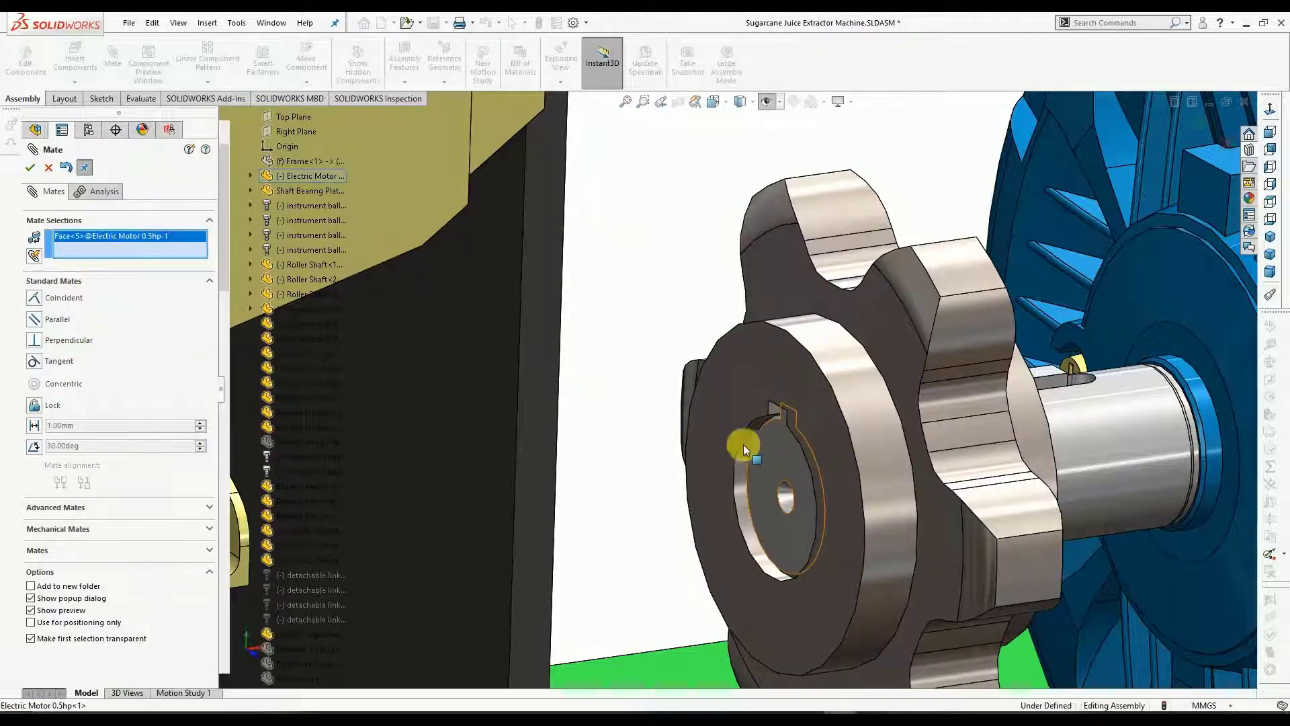
pyautogui.click(736, 392)
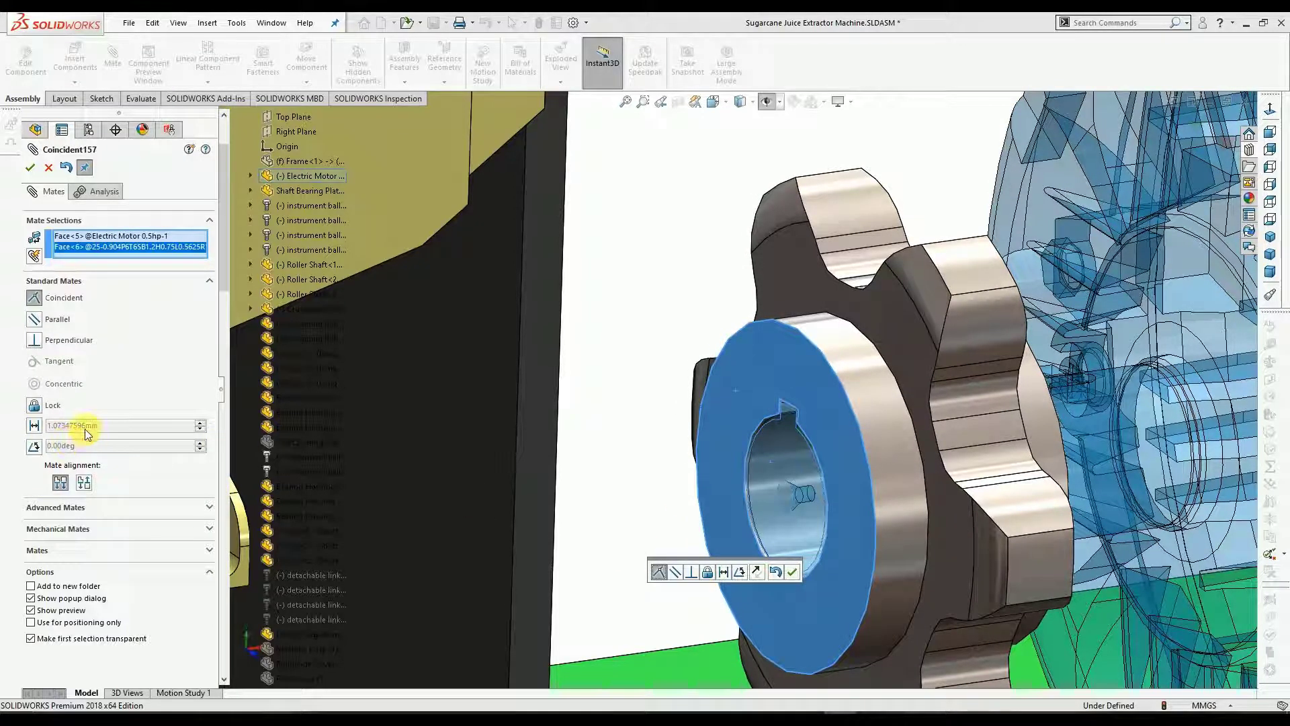
pyautogui.click(34, 426)
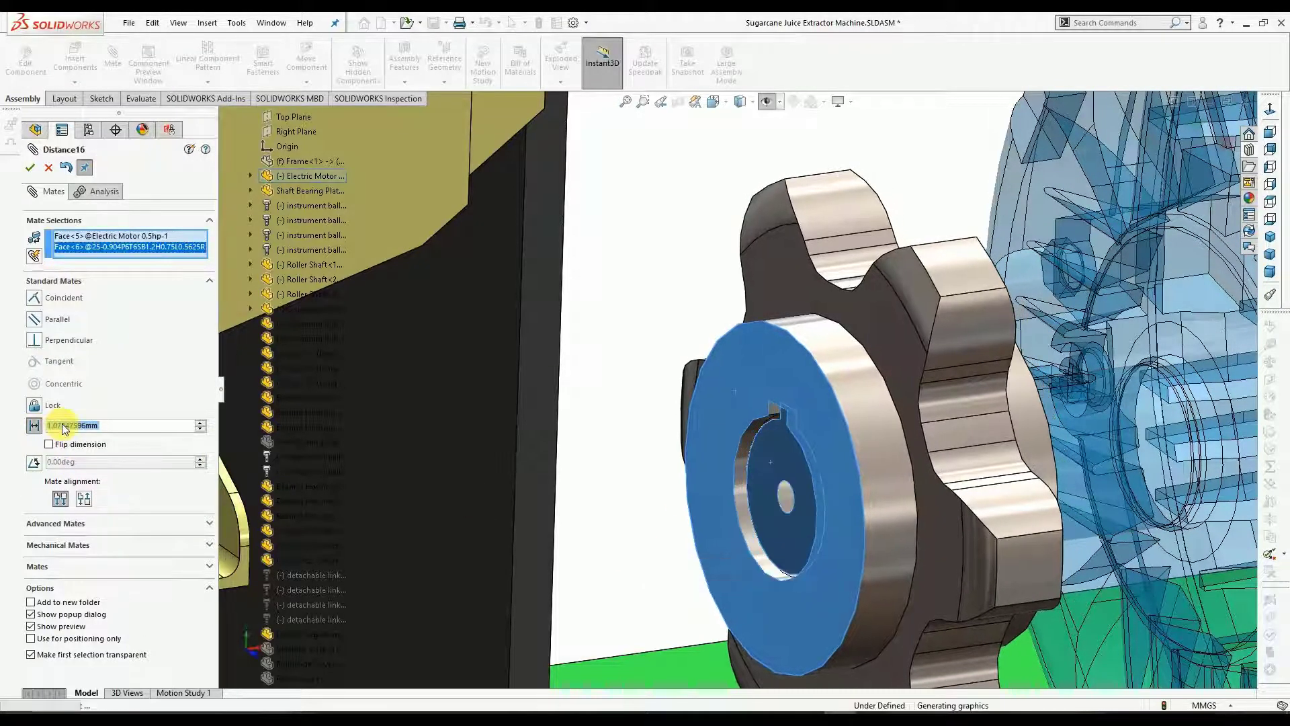
pyautogui.write('5.00')
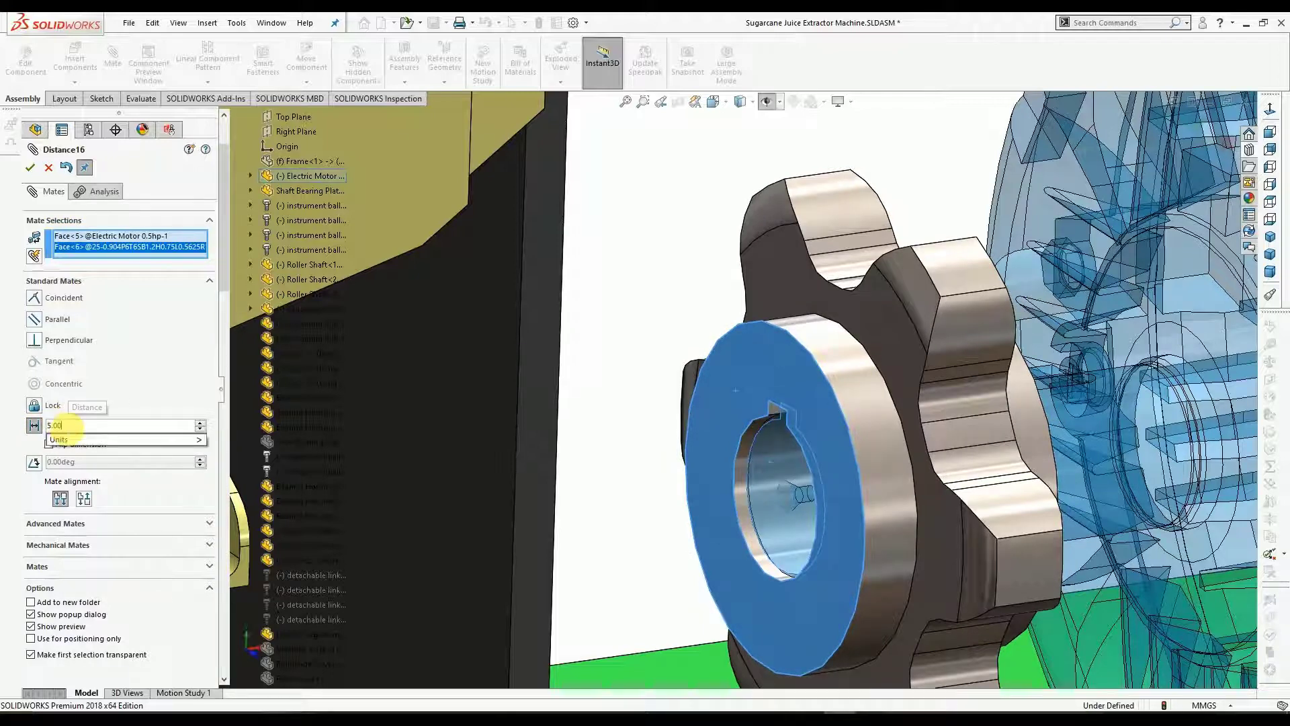
pyautogui.press('Return')
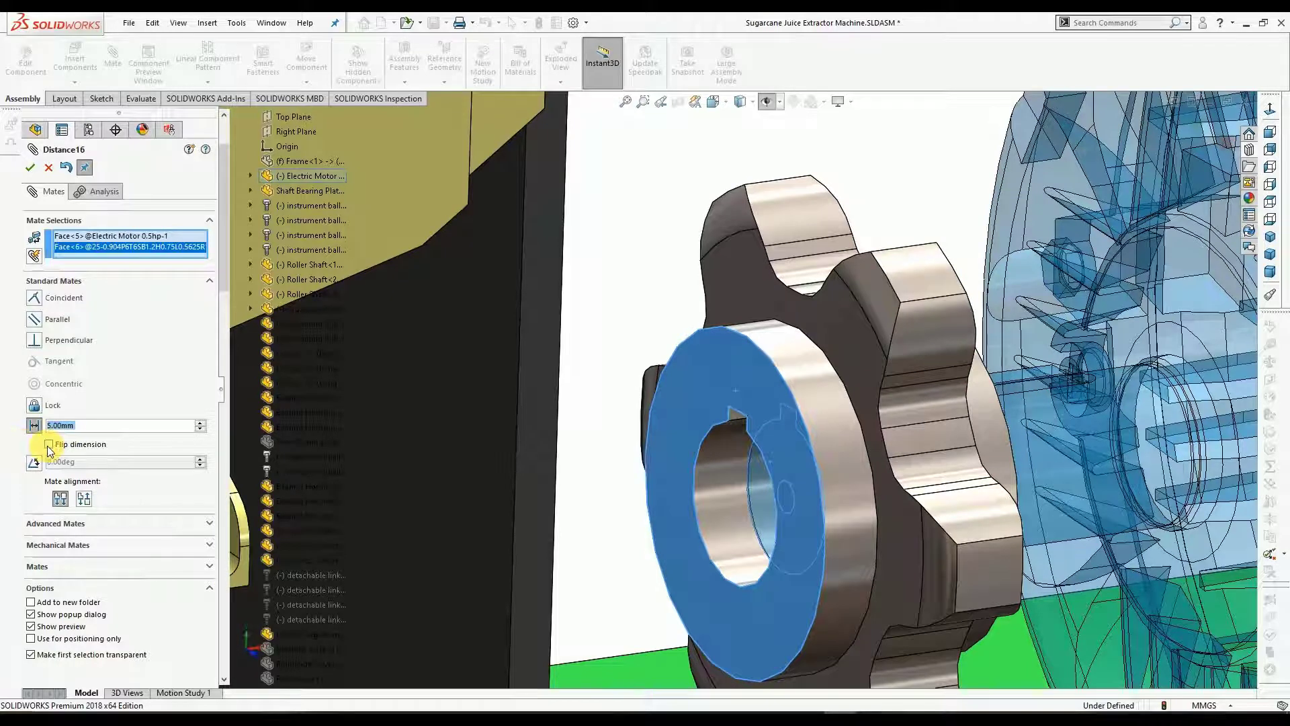
pyautogui.click(49, 444)
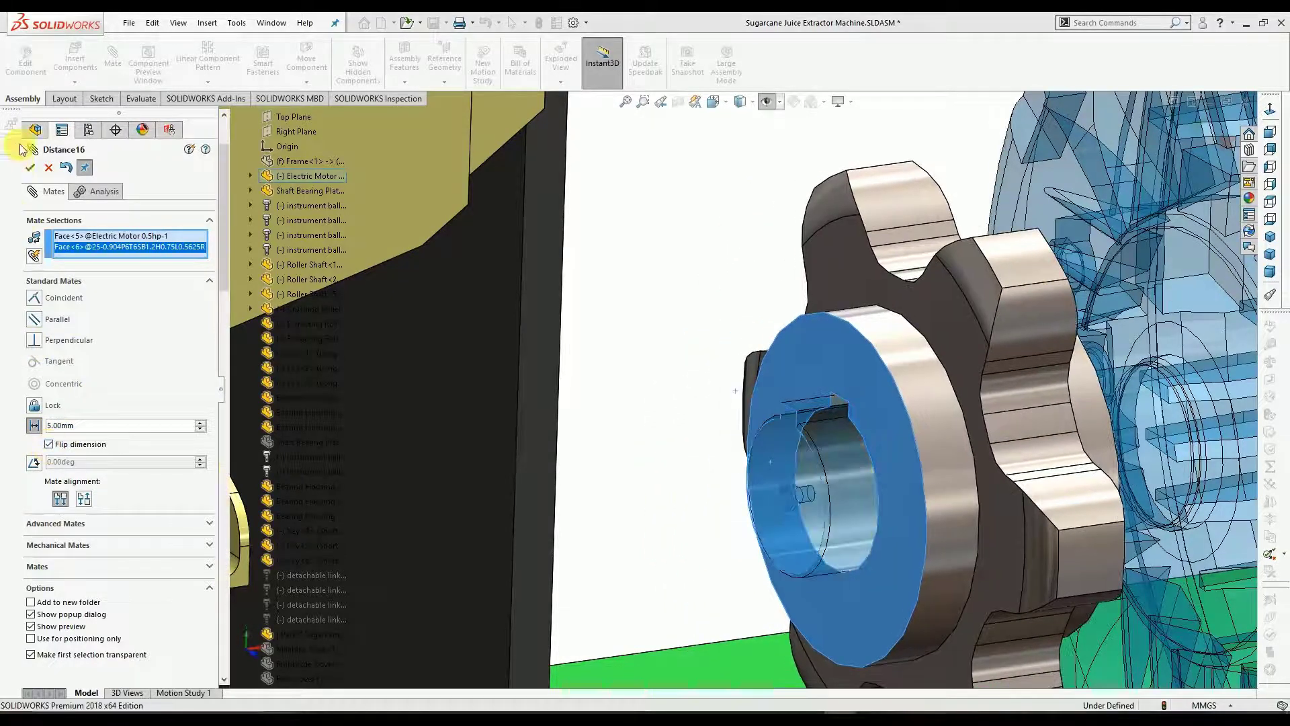
pyautogui.click(29, 167)
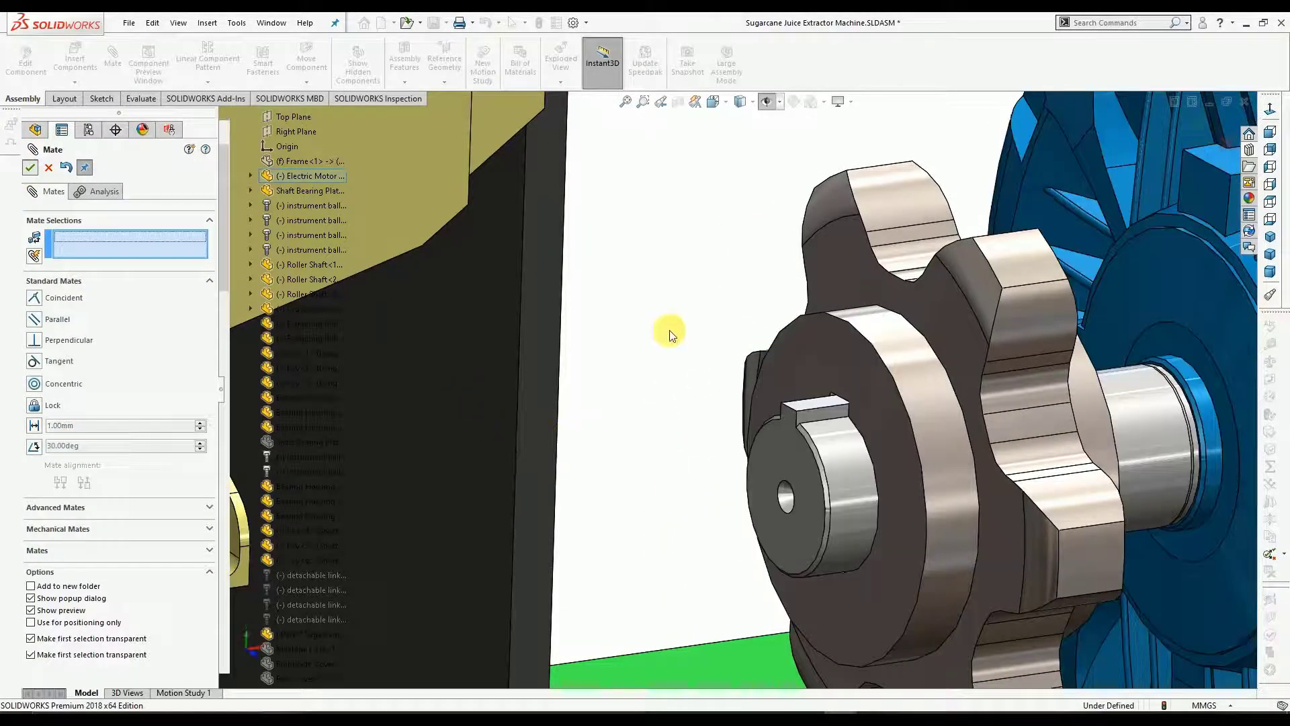
# Close the Mate command and check from the front how PLANE1 lines up with the motor sprocket.
pyautogui.scroll(2, 670, 329)
pyautogui.scroll(2, 926, 348)
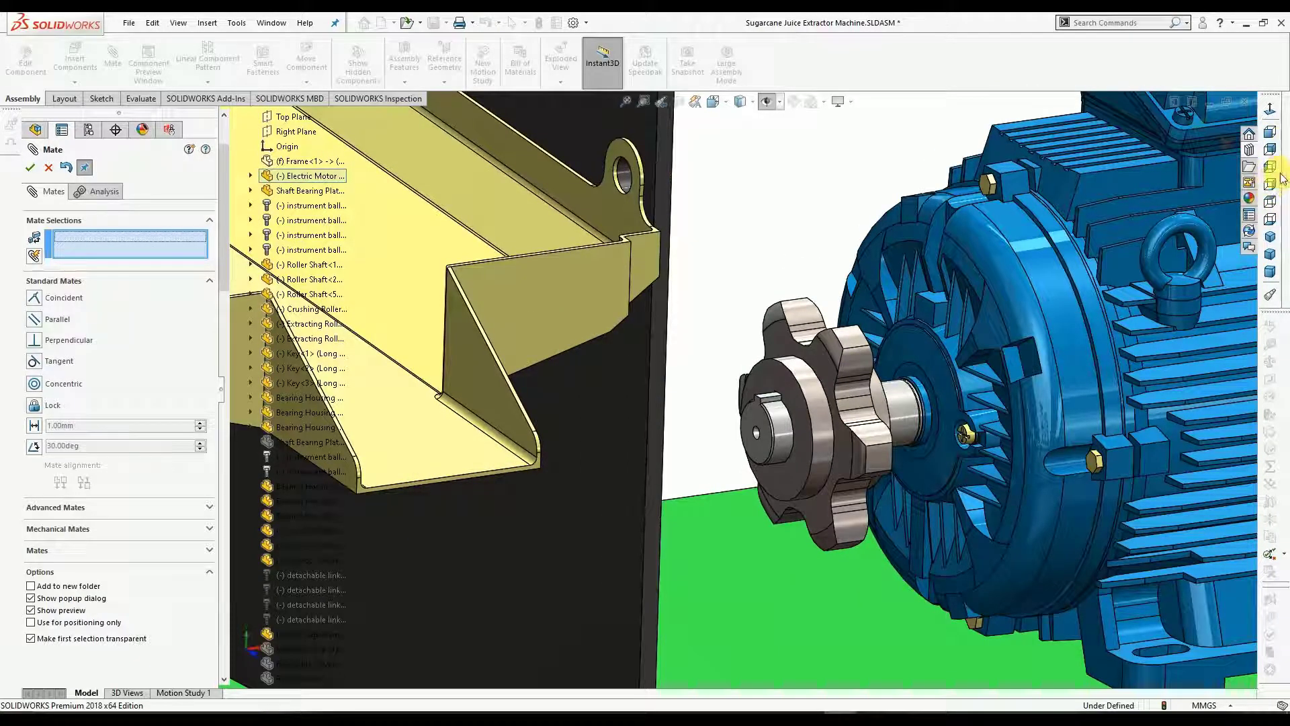
pyautogui.click(1271, 132)
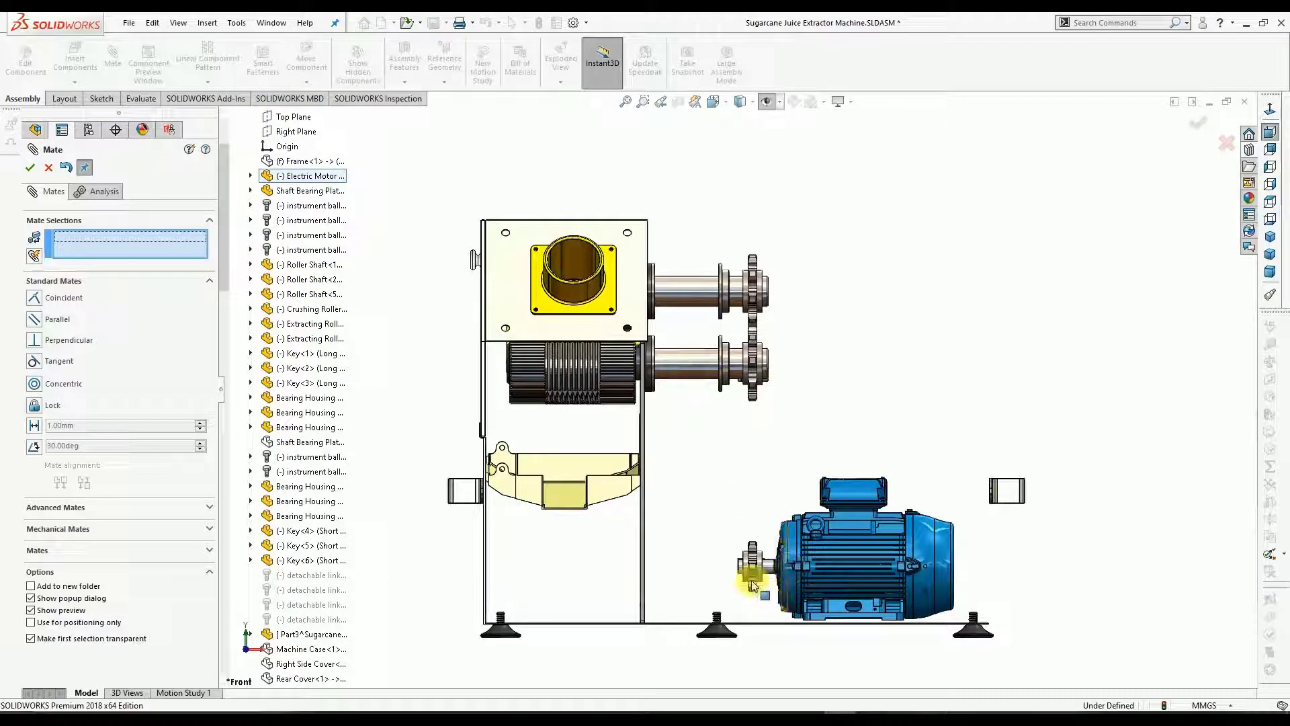
pyautogui.scroll(-1, 750, 571)
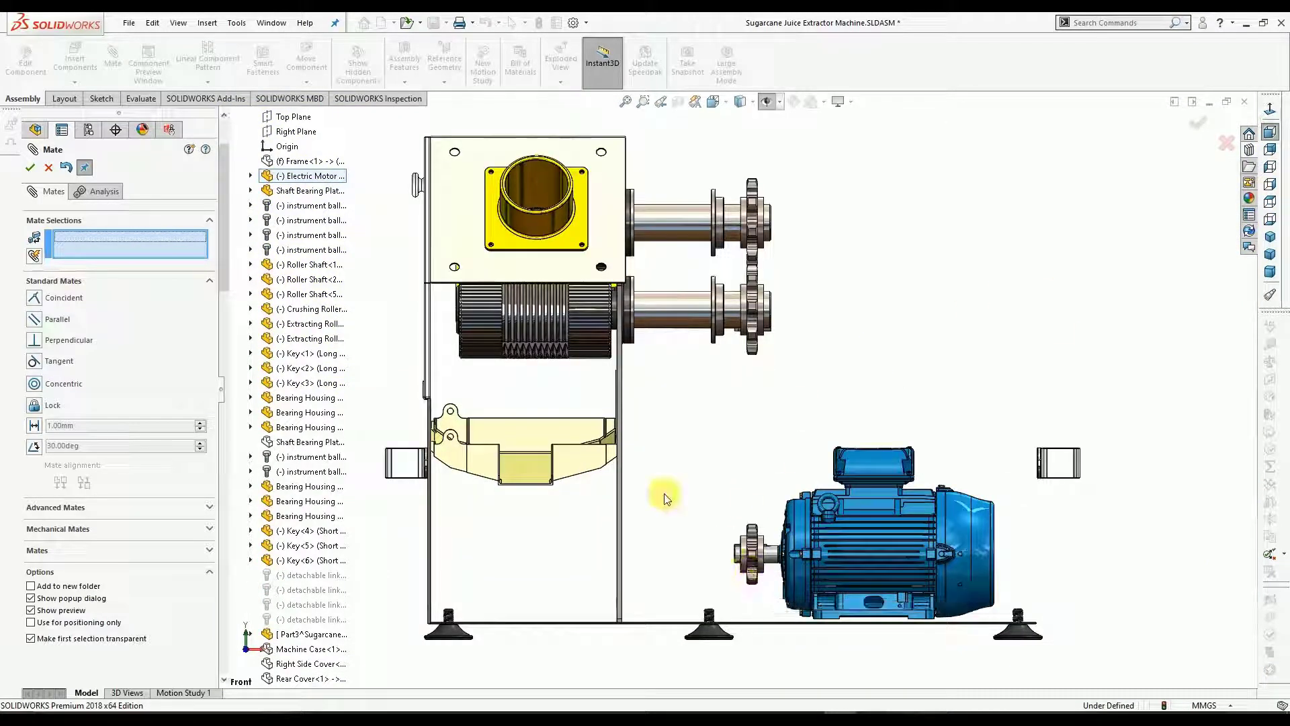
pyautogui.click(30, 169)
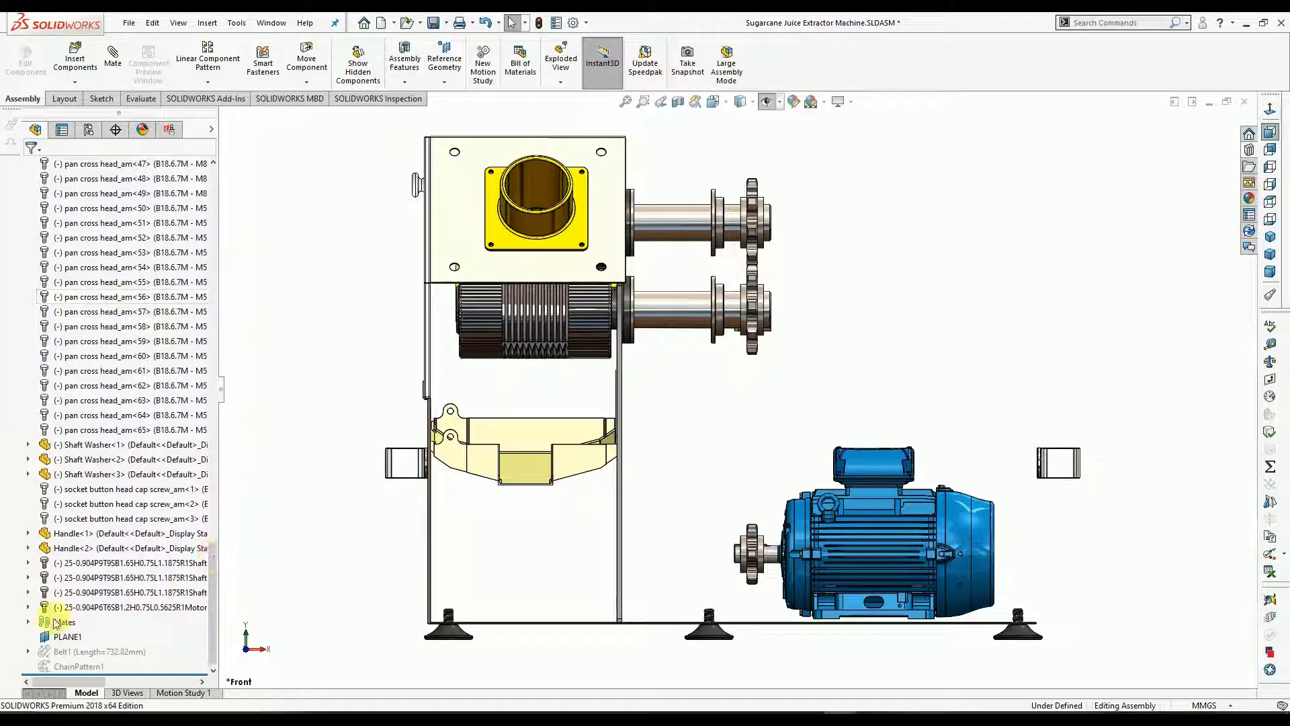
pyautogui.click(67, 640)
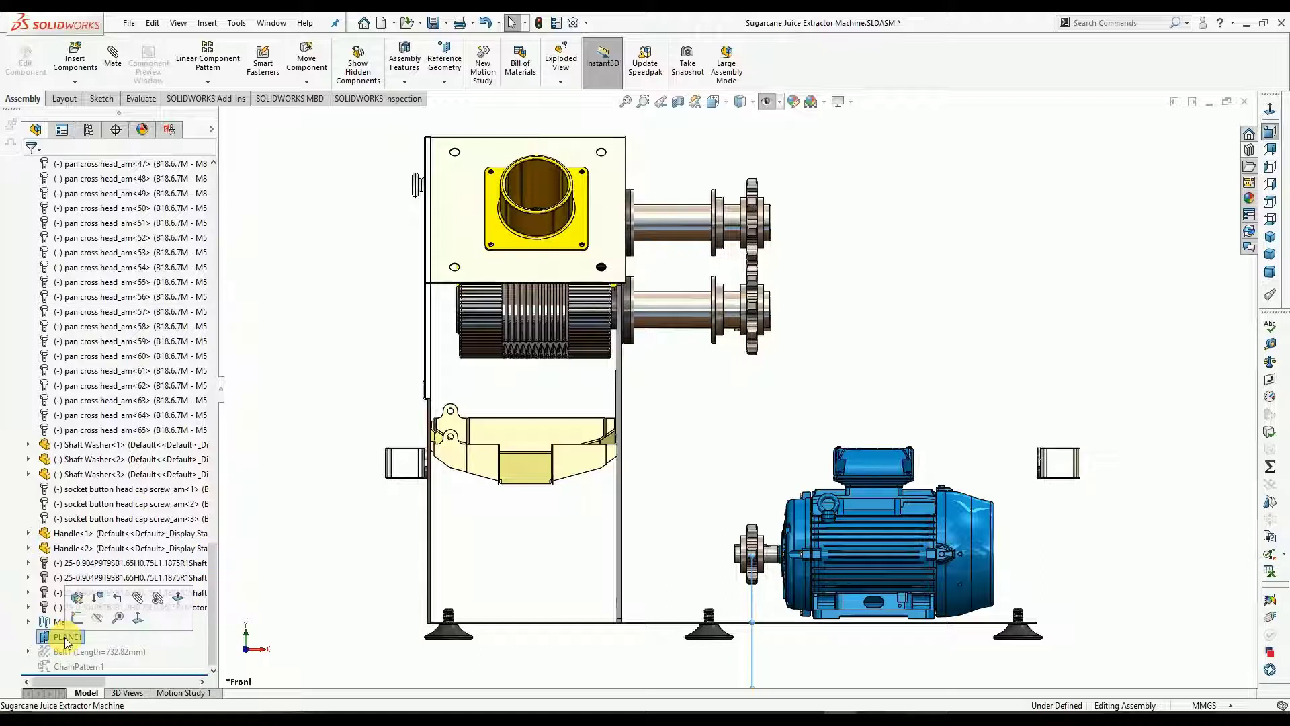
pyautogui.click(336, 562)
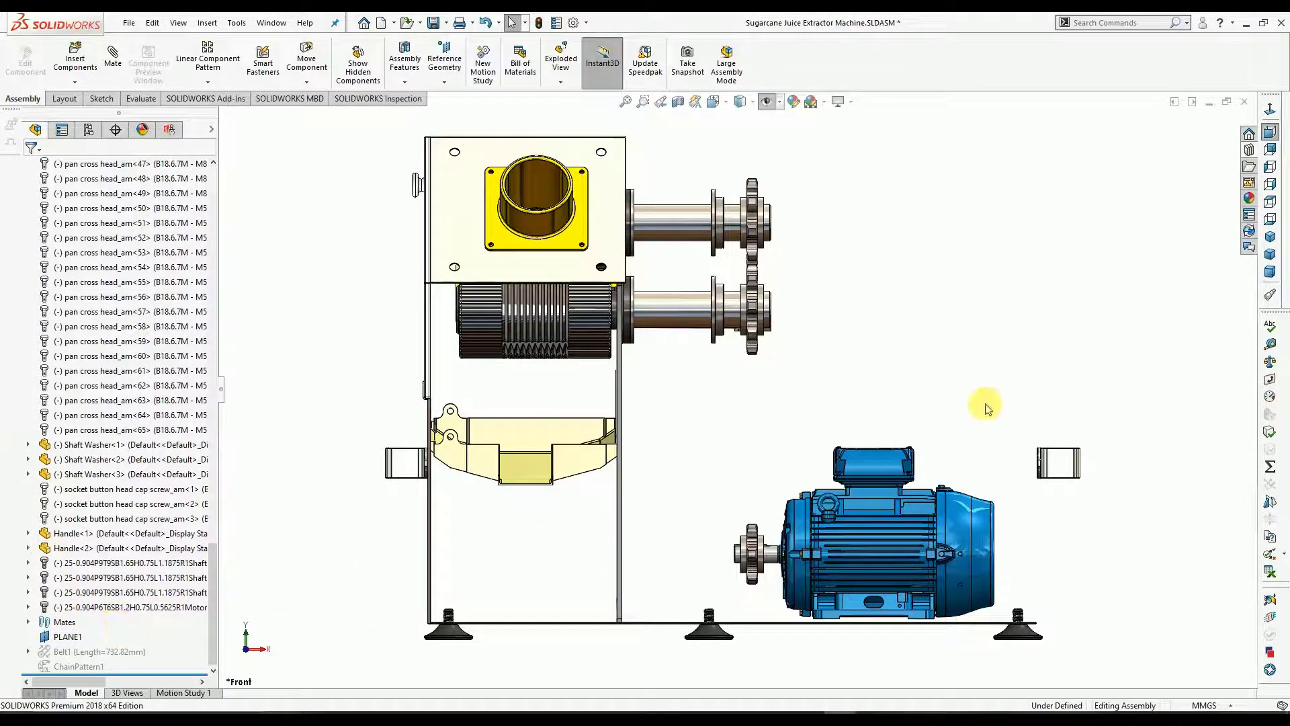
# Enlarge PLANE1 to span the whole machine and check its alignment with all sprockets in the front and isometric views.
pyautogui.click(1272, 239)
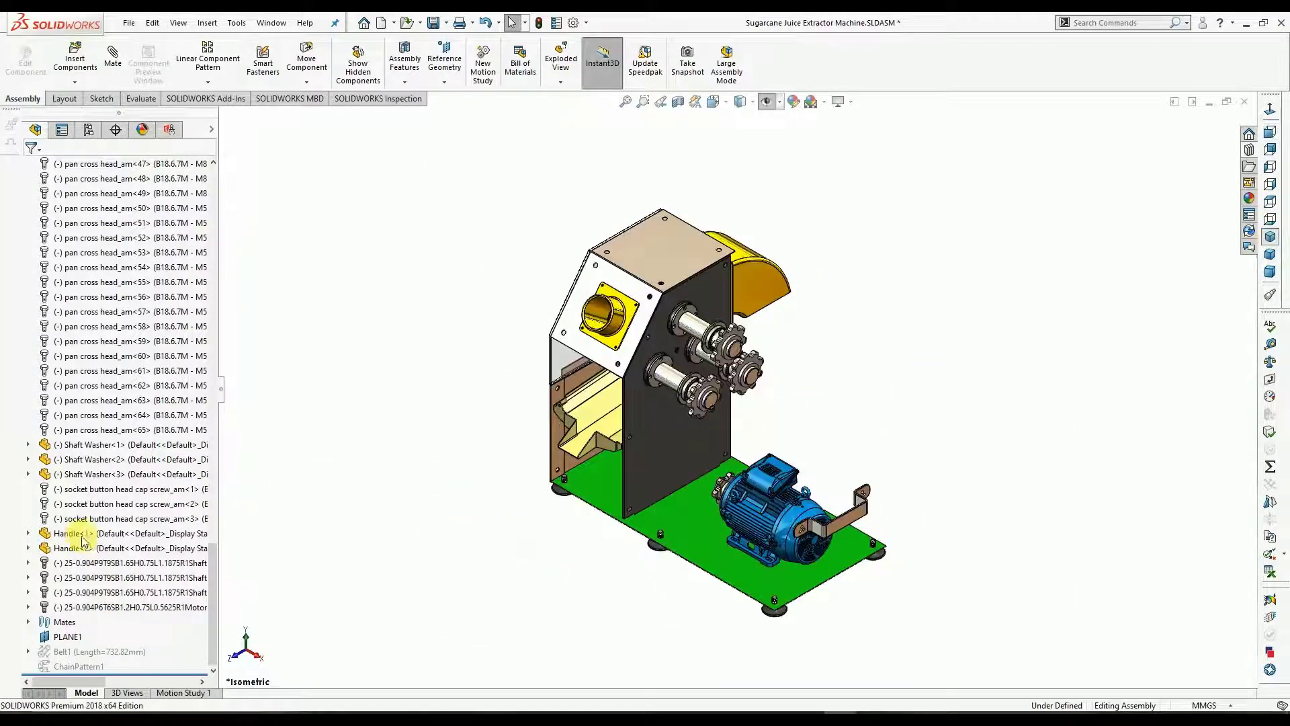
pyautogui.click(61, 642)
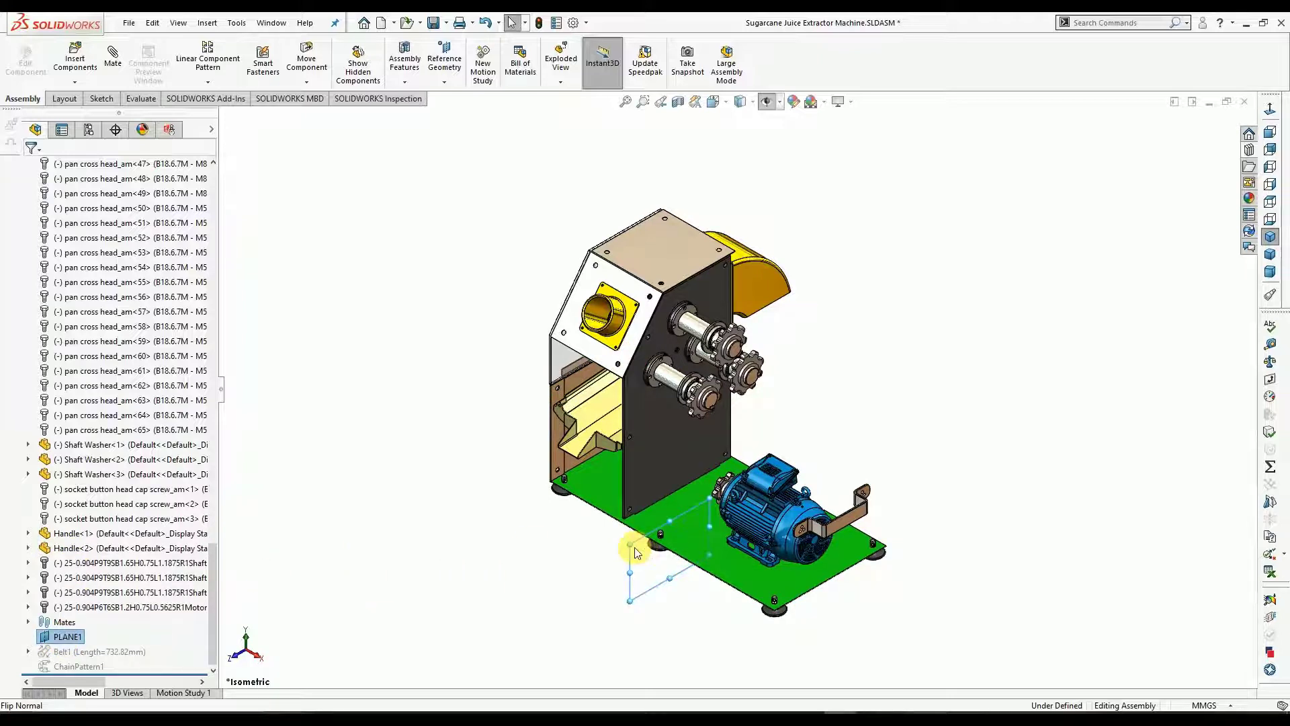
pyautogui.moveTo(632, 547); pyautogui.dragTo(510, 274)
pyautogui.moveTo(711, 159); pyautogui.dragTo(824, 123)
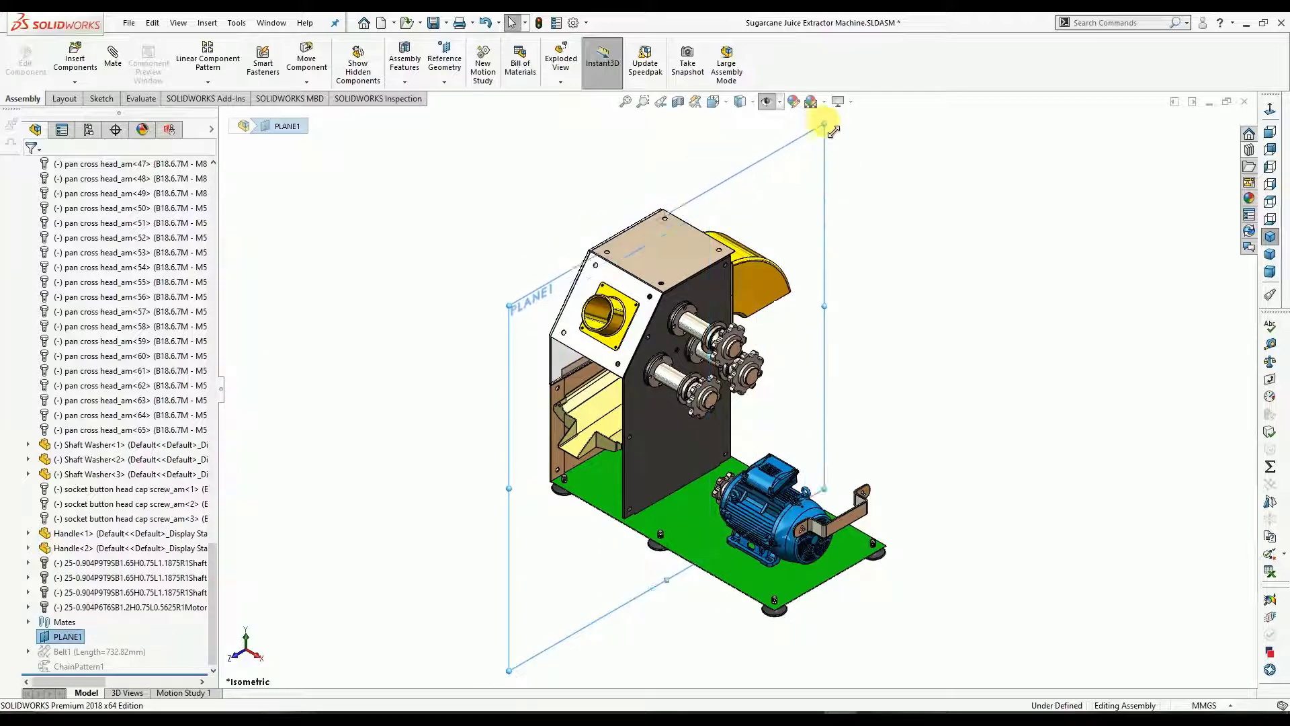
pyautogui.click(1271, 131)
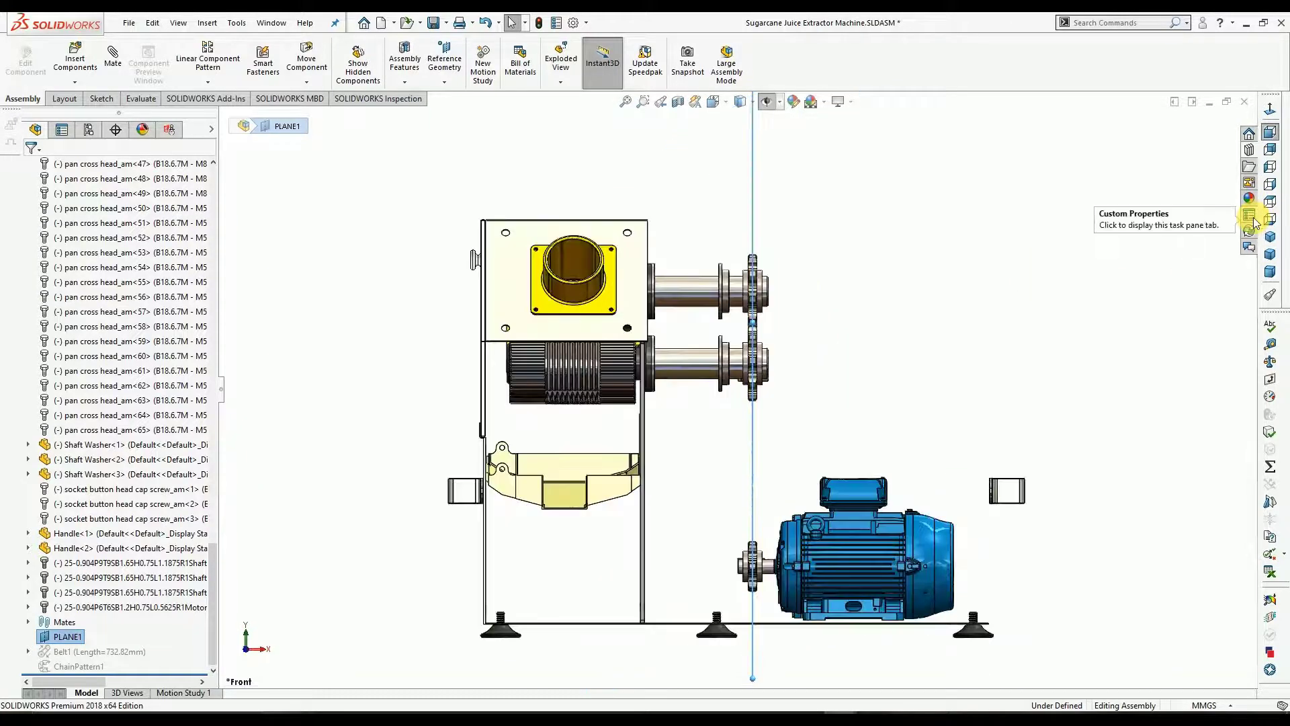
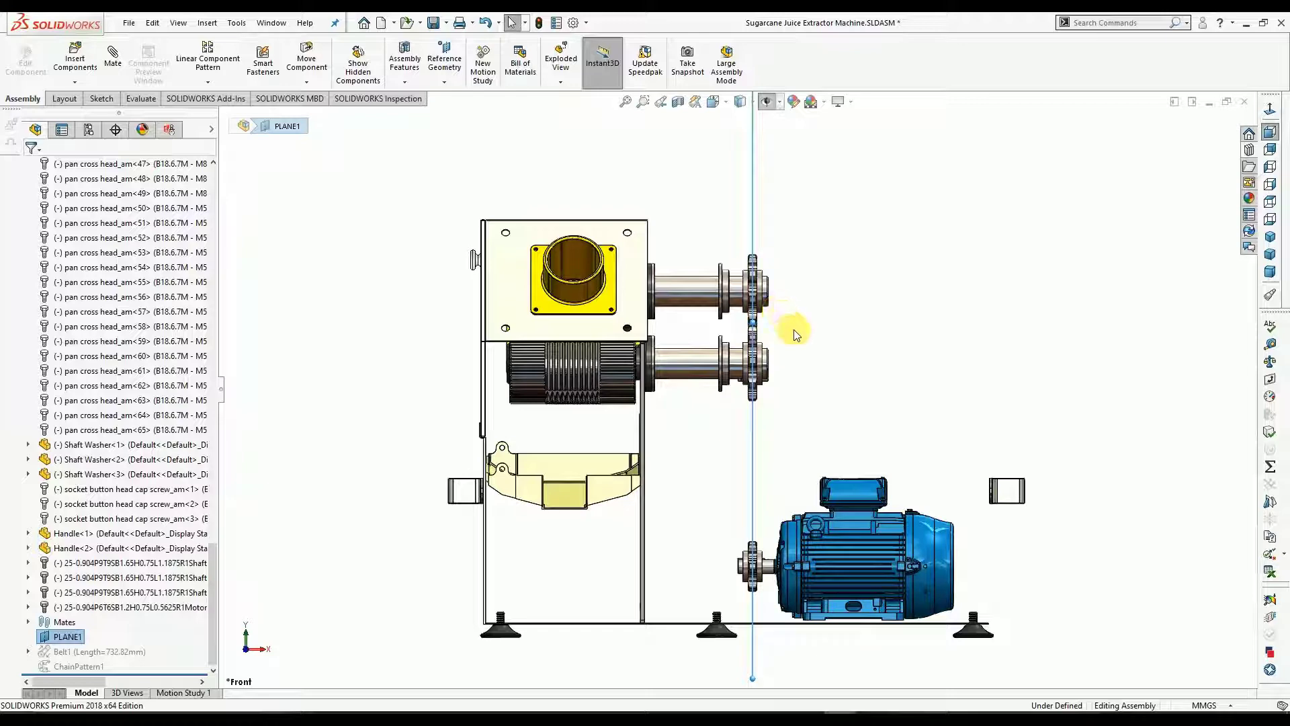
pyautogui.click(1271, 237)
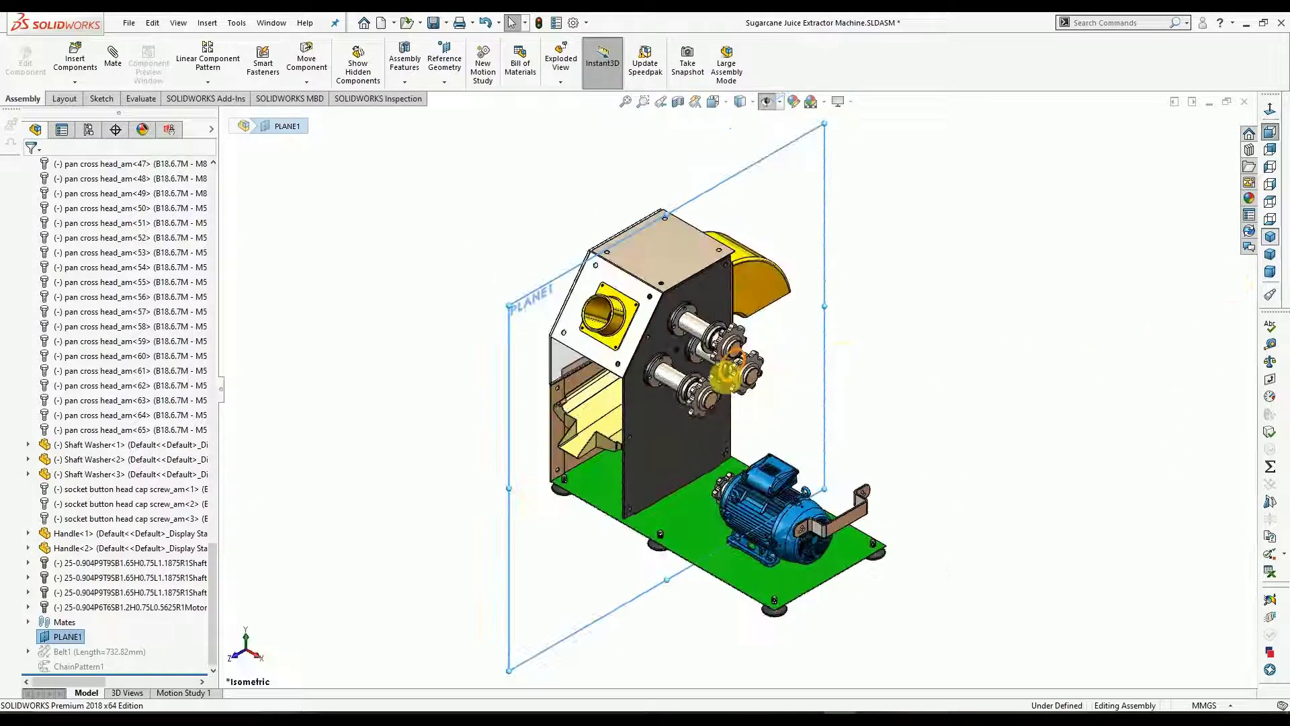
pyautogui.scroll(-2, 780, 386)
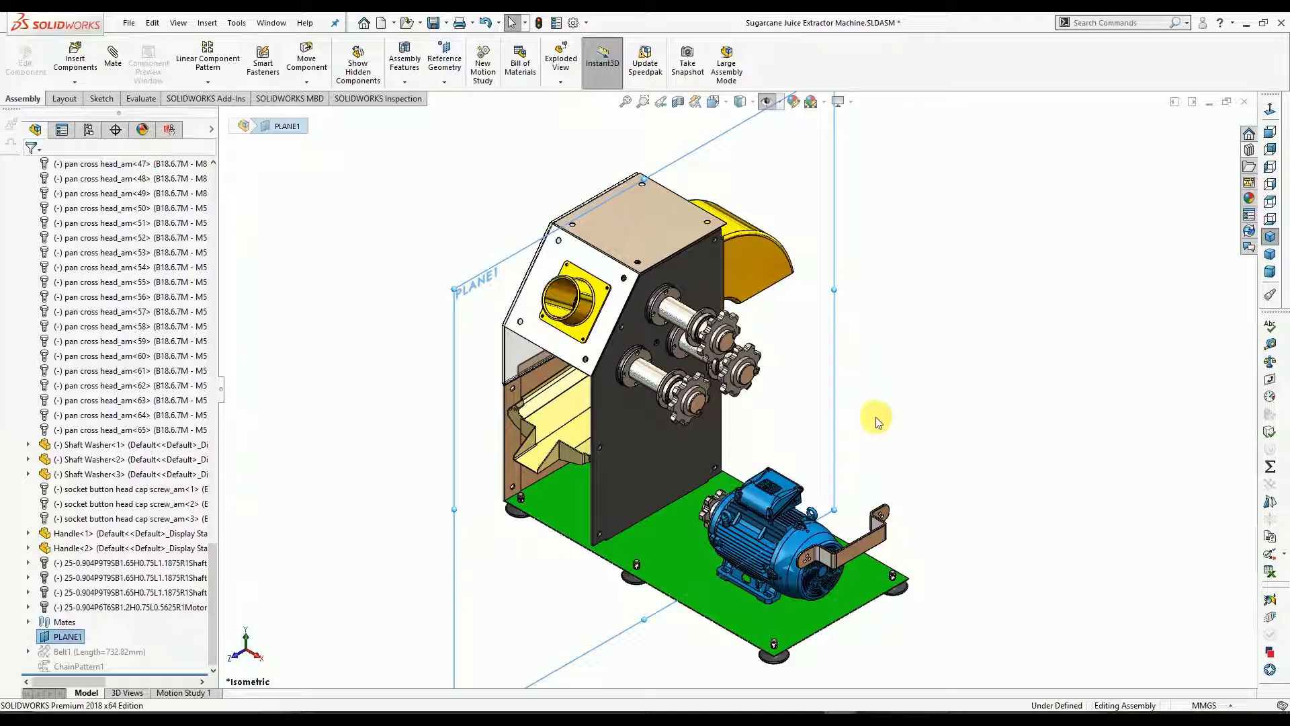
pyautogui.click(365, 316)
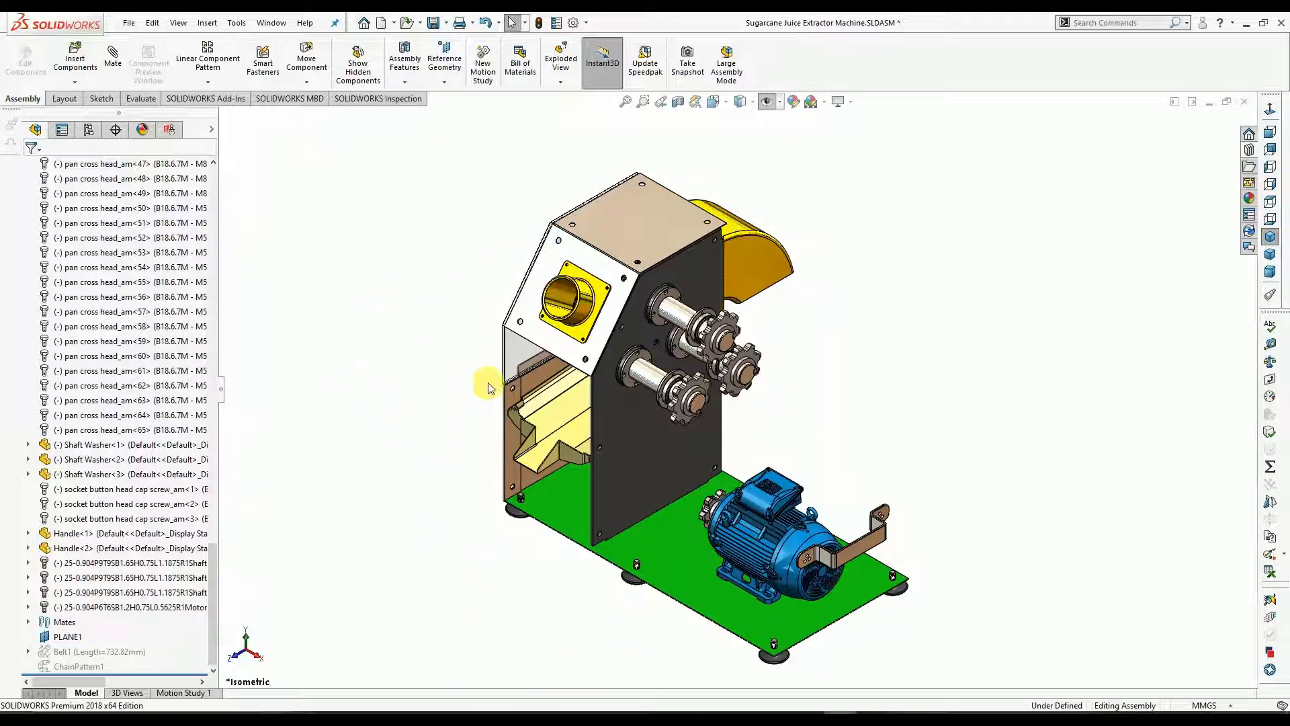
# Create a new part document.
pyautogui.click(381, 24)
pyautogui.click(644, 212)
pyautogui.click(806, 478)
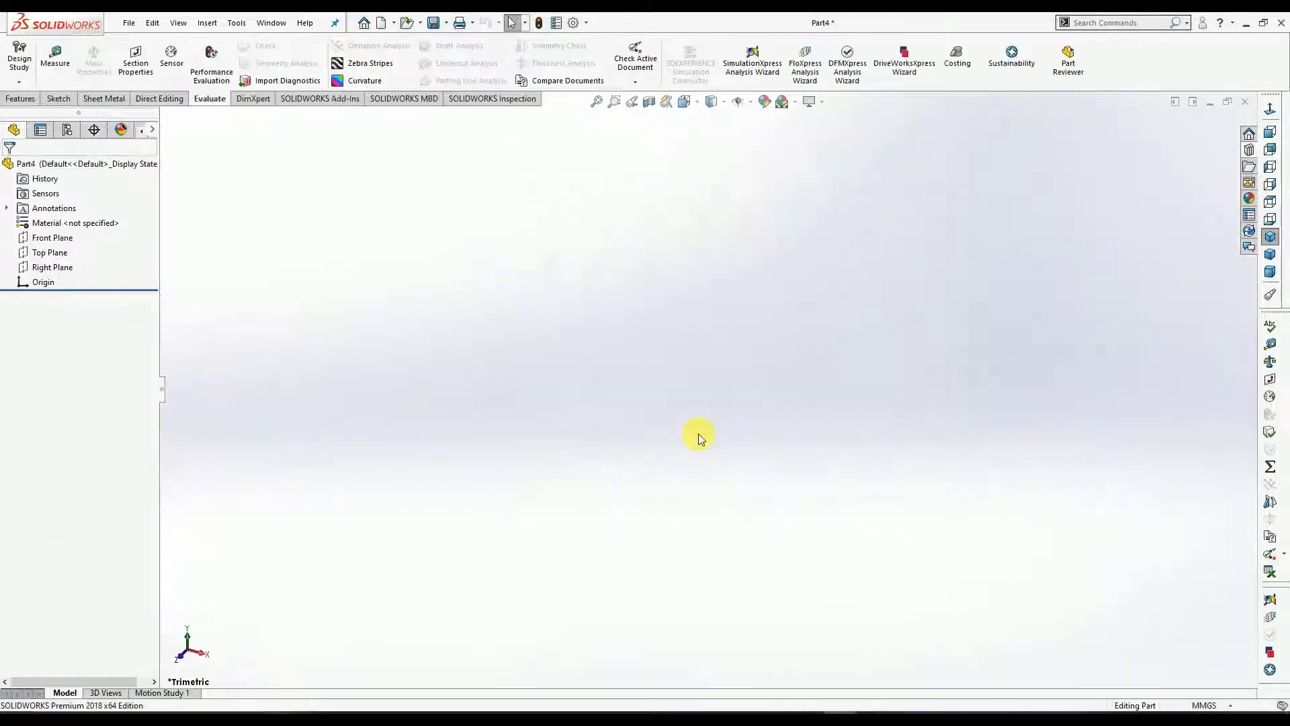
# Save the new part as InnerLink in the Sprockets folder of the Sugarcane Juice Extractor Machine folder on the desktop.
pyautogui.click(434, 23)
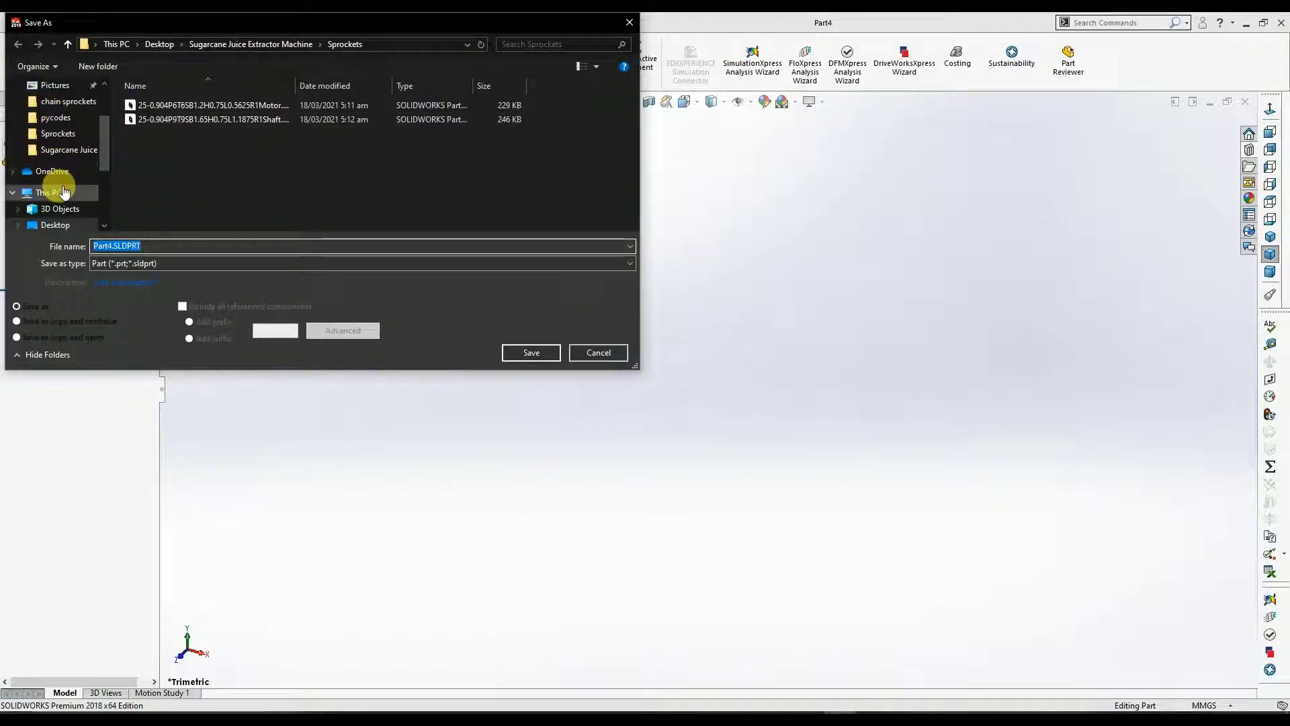
pyautogui.click(54, 224)
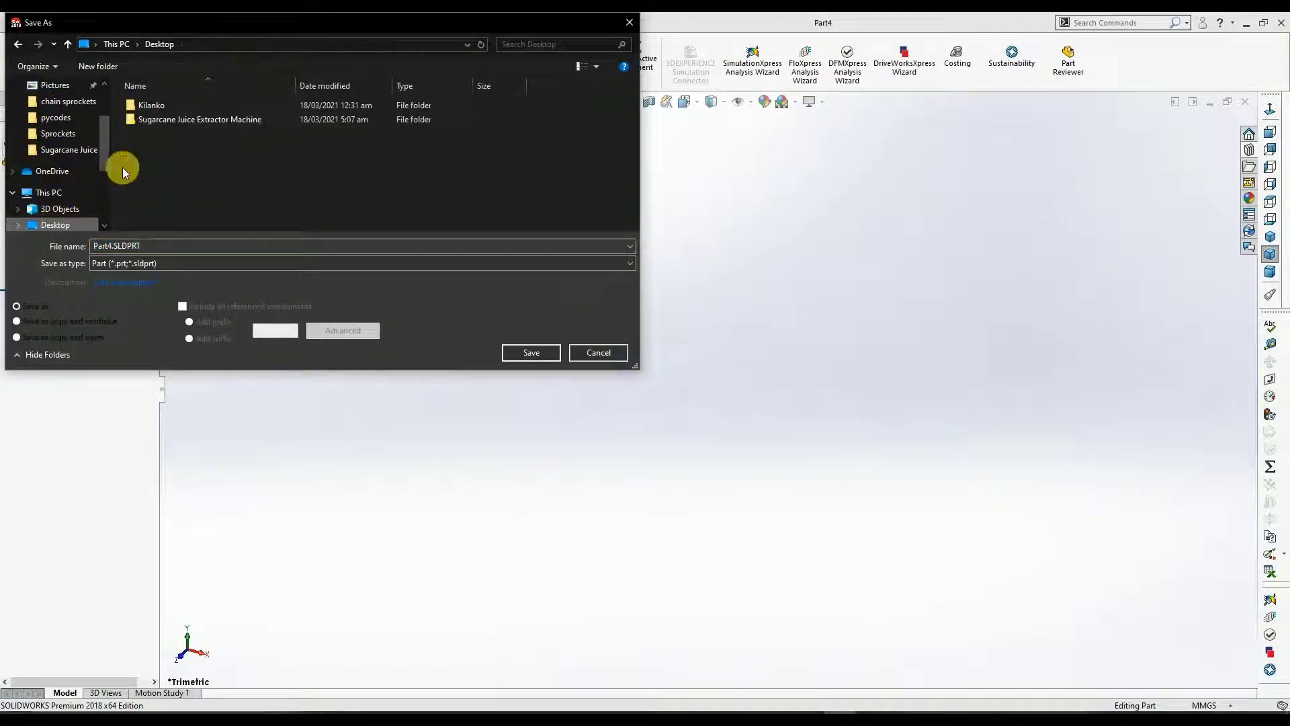
pyautogui.doubleClick(152, 119)
pyautogui.doubleClick(156, 105)
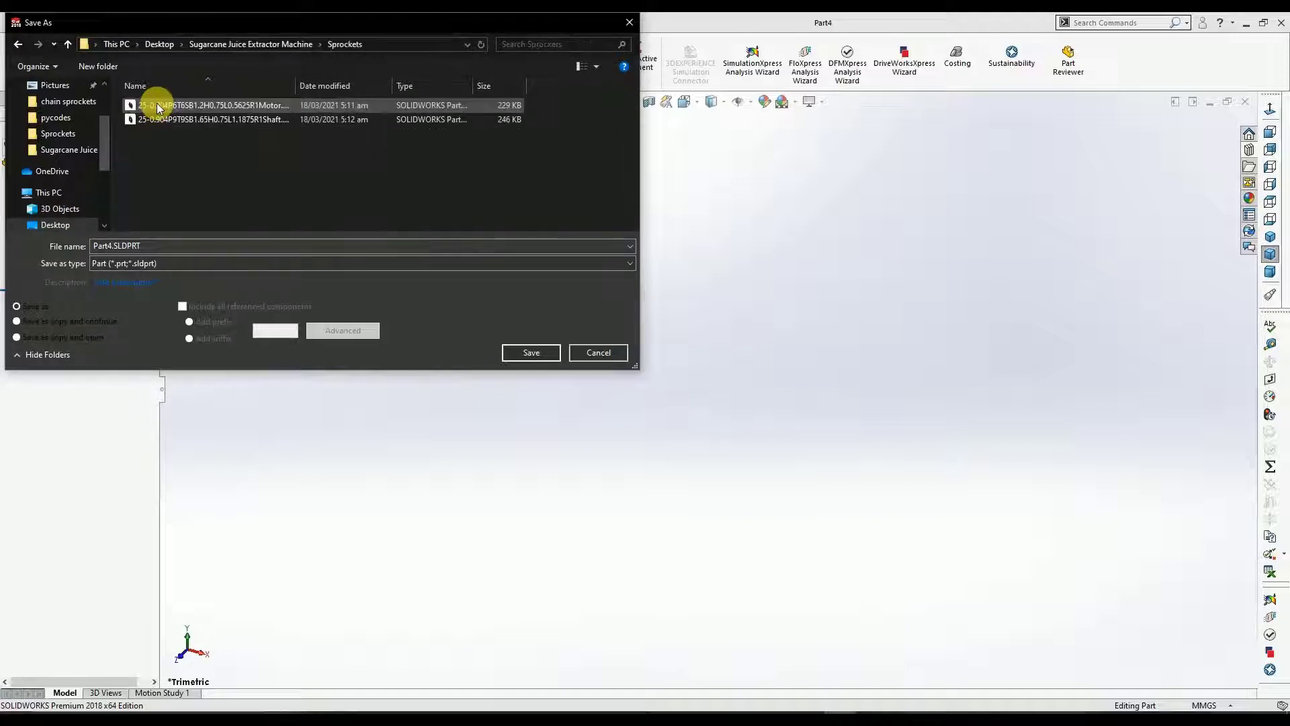
pyautogui.doubleClick(120, 248)
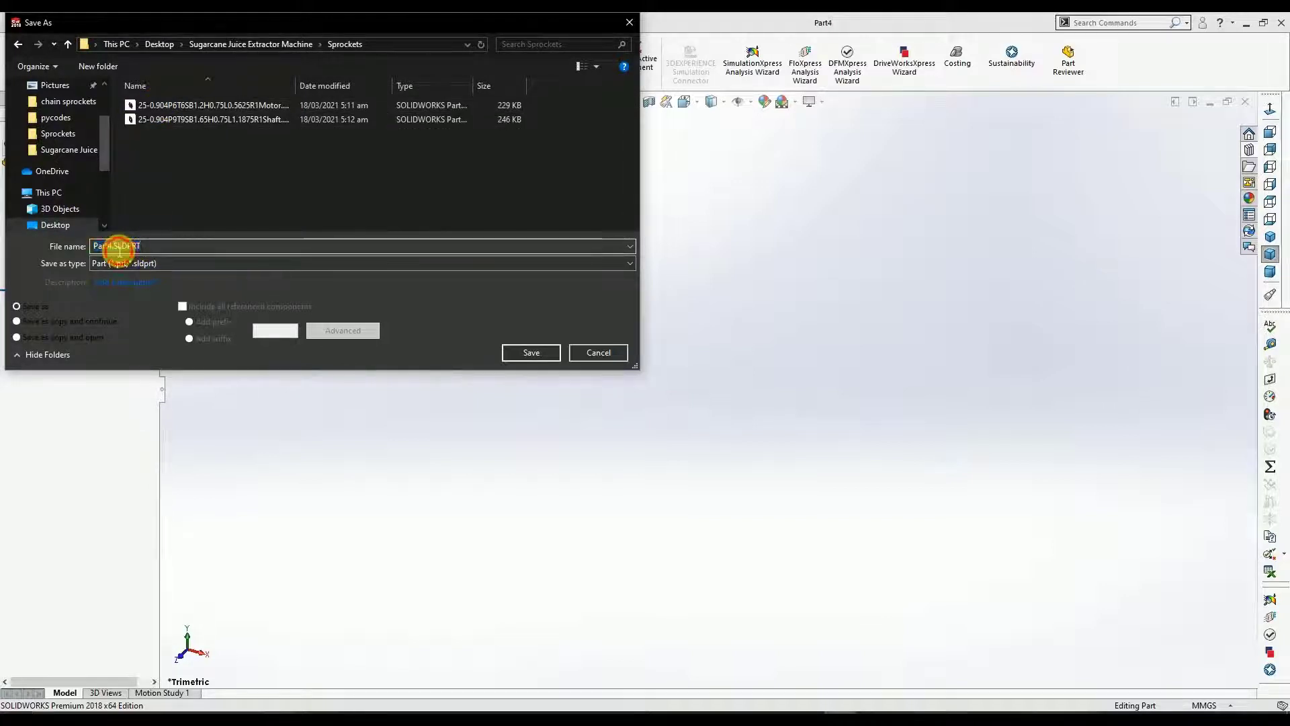
pyautogui.doubleClick(108, 246)
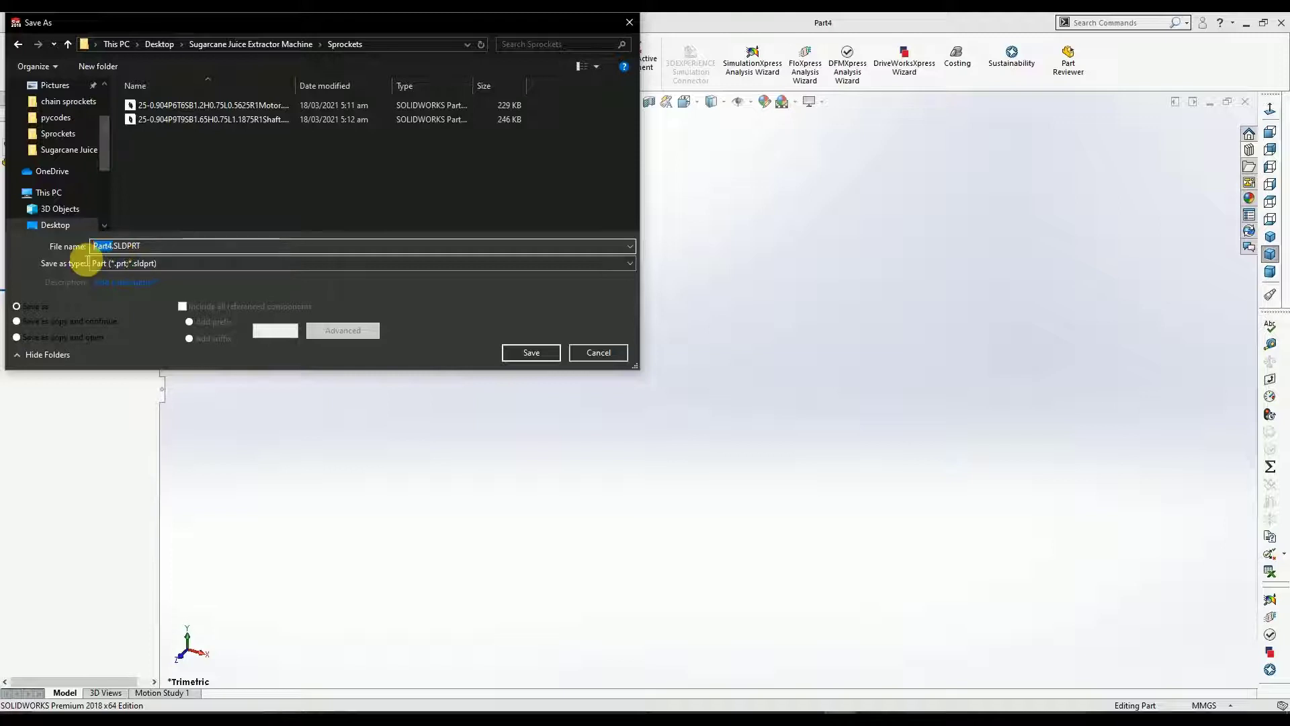
pyautogui.write('InnerLink')
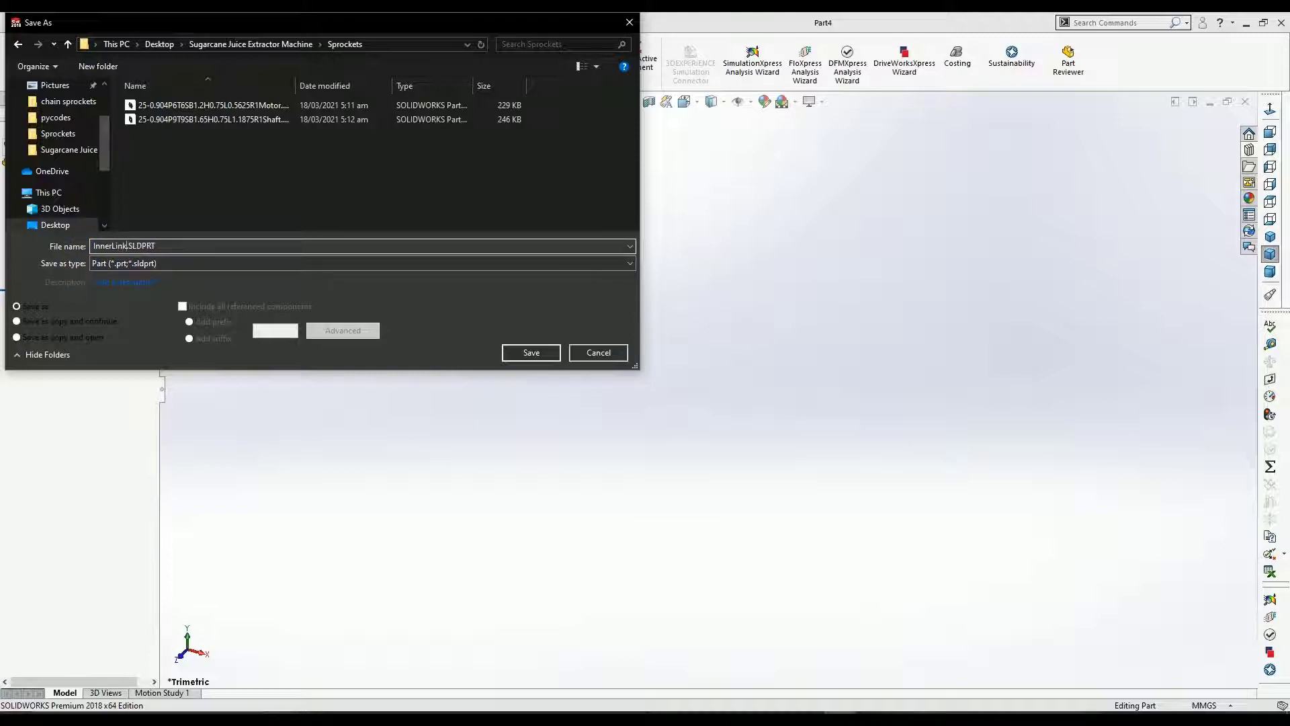
pyautogui.click(545, 356)
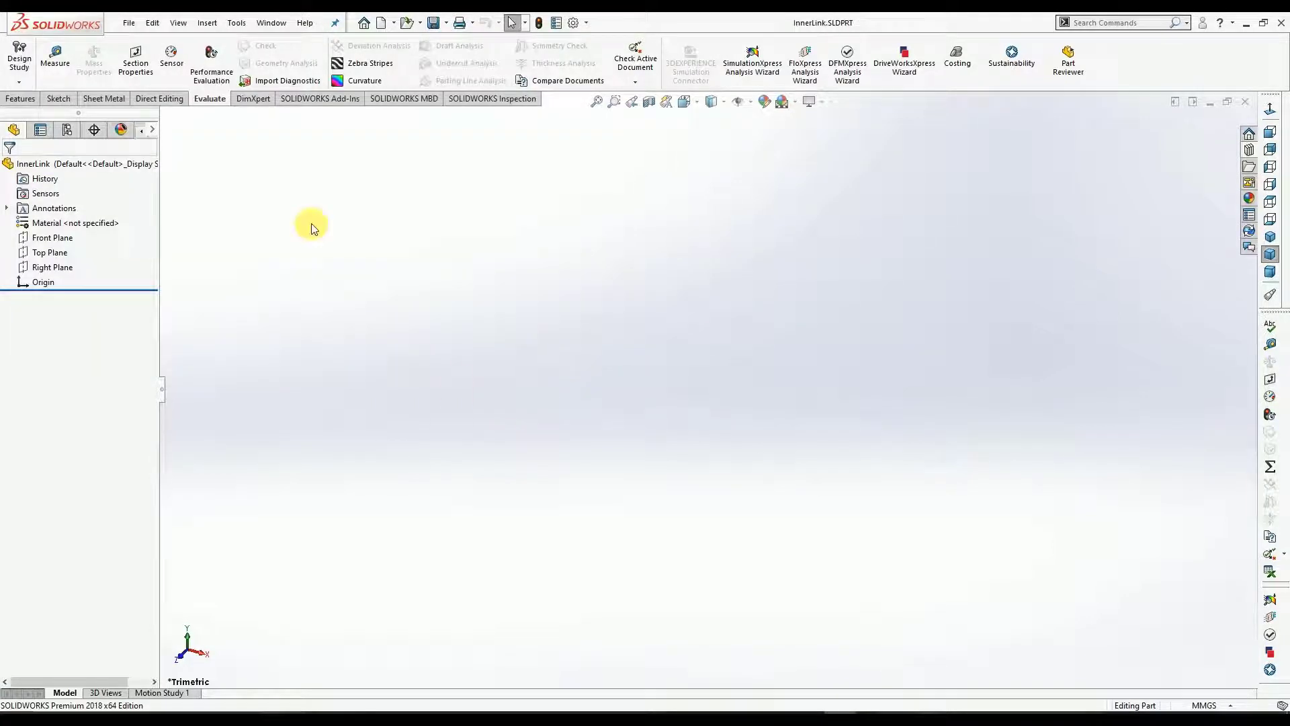
# Start a new sketch on the Front Plane.
pyautogui.click(59, 99)
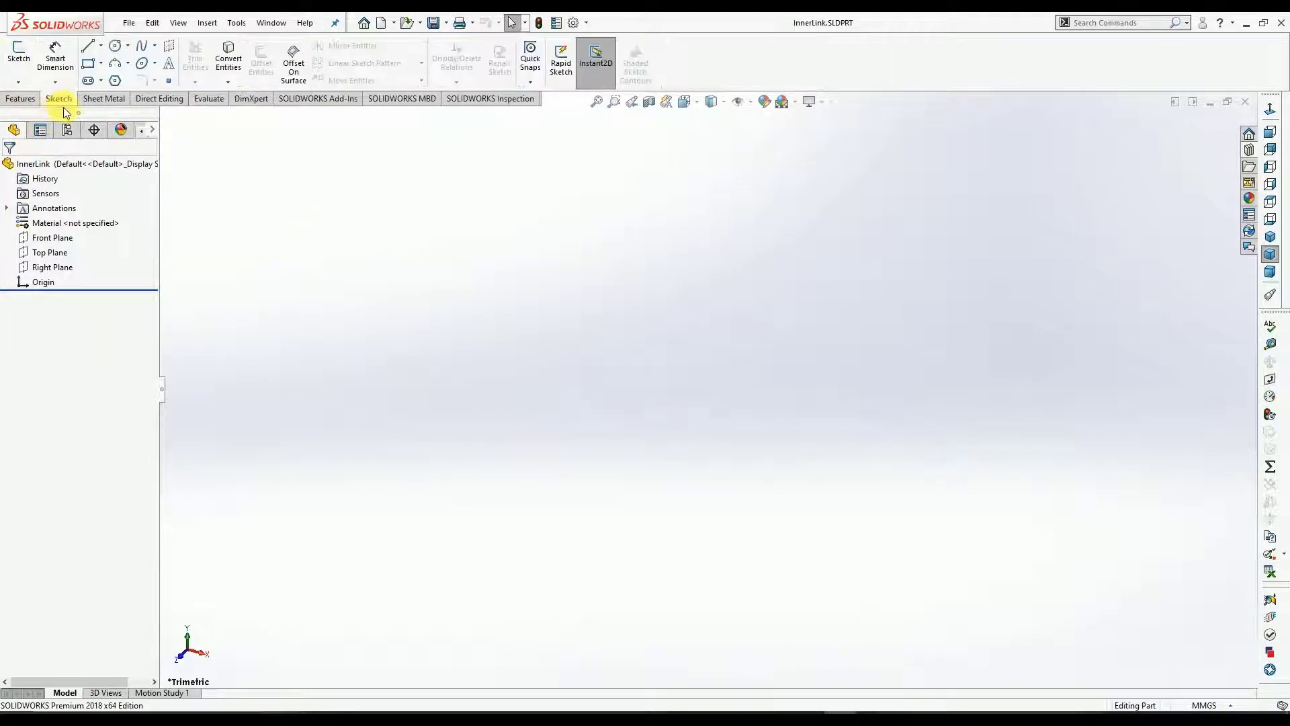
pyautogui.click(19, 54)
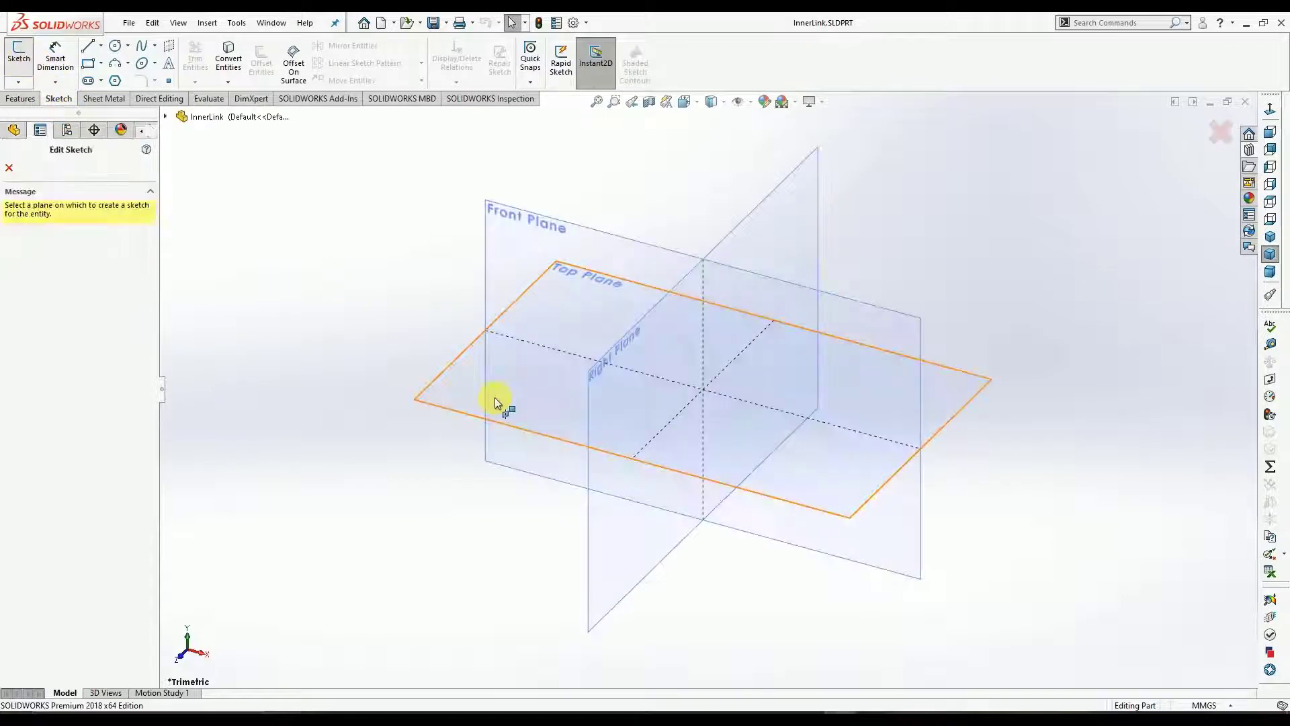
pyautogui.click(527, 236)
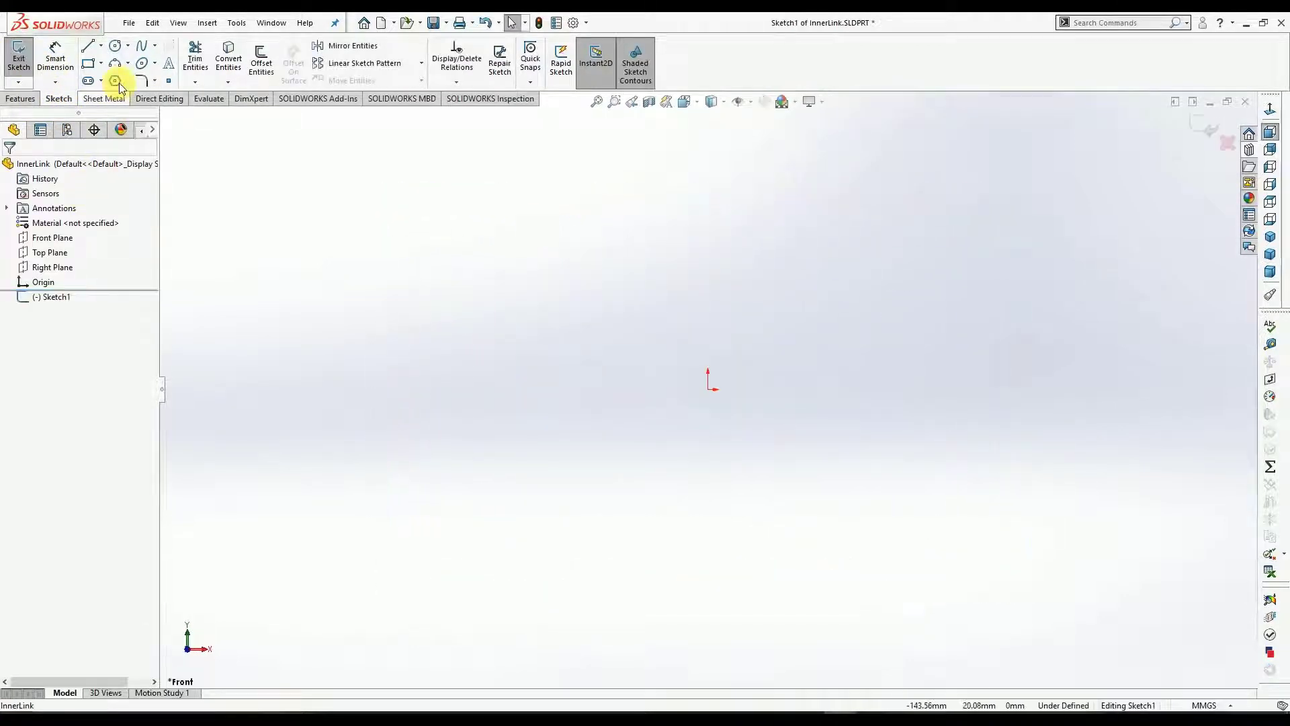
# Sketch a vertical centerline about 31 mm long up from the origin and a horizontal one about 85 mm long to its left.
pyautogui.click(100, 47)
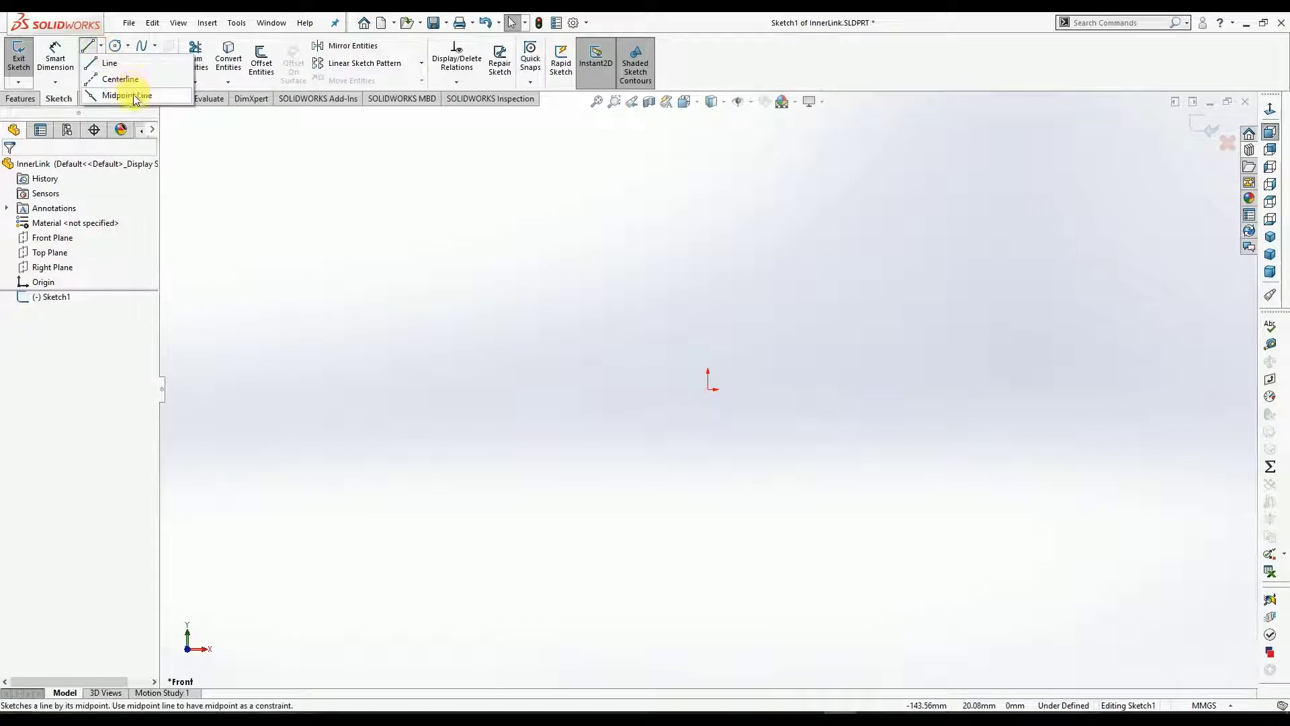
pyautogui.click(132, 81)
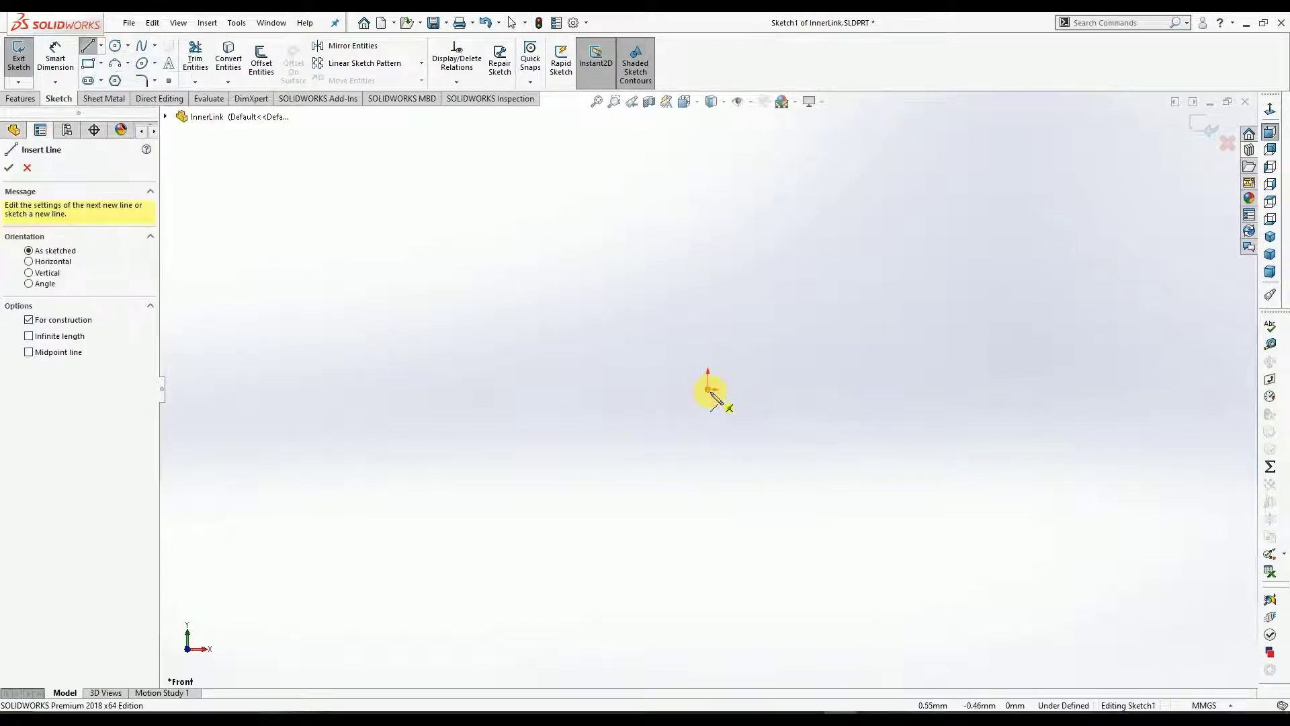
pyautogui.click(708, 274)
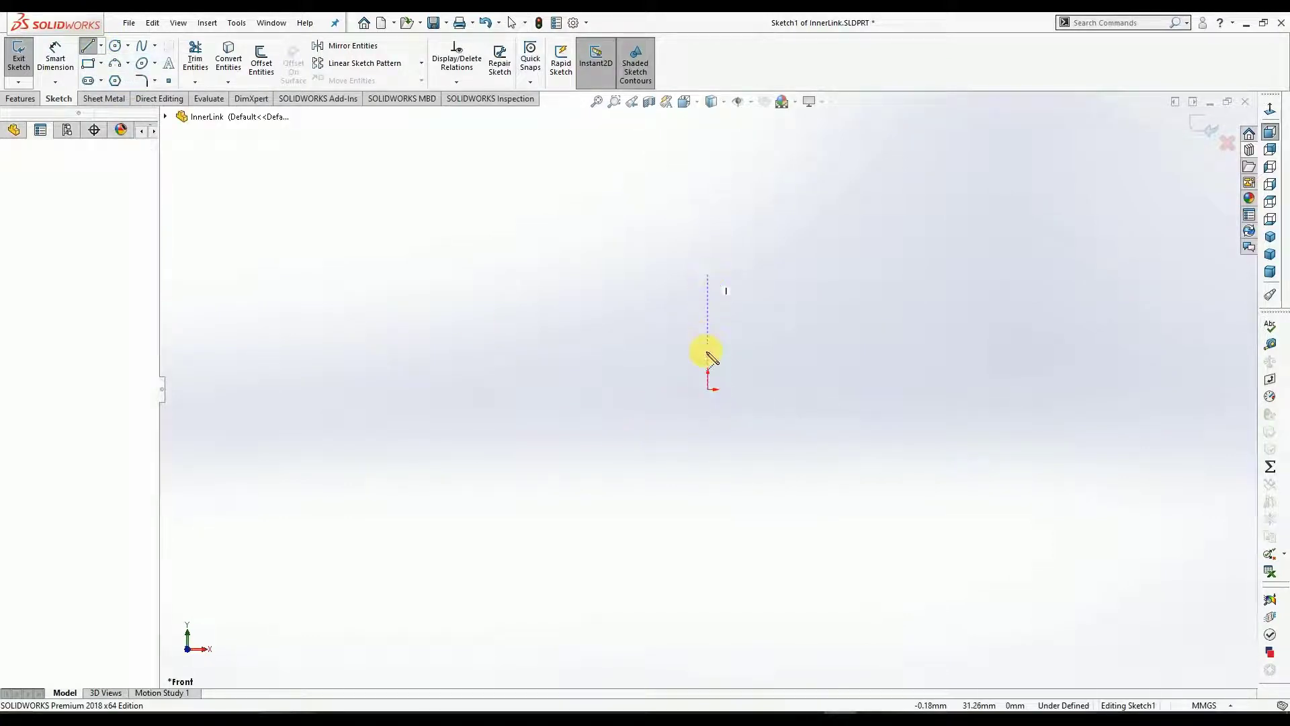
pyautogui.click(708, 389)
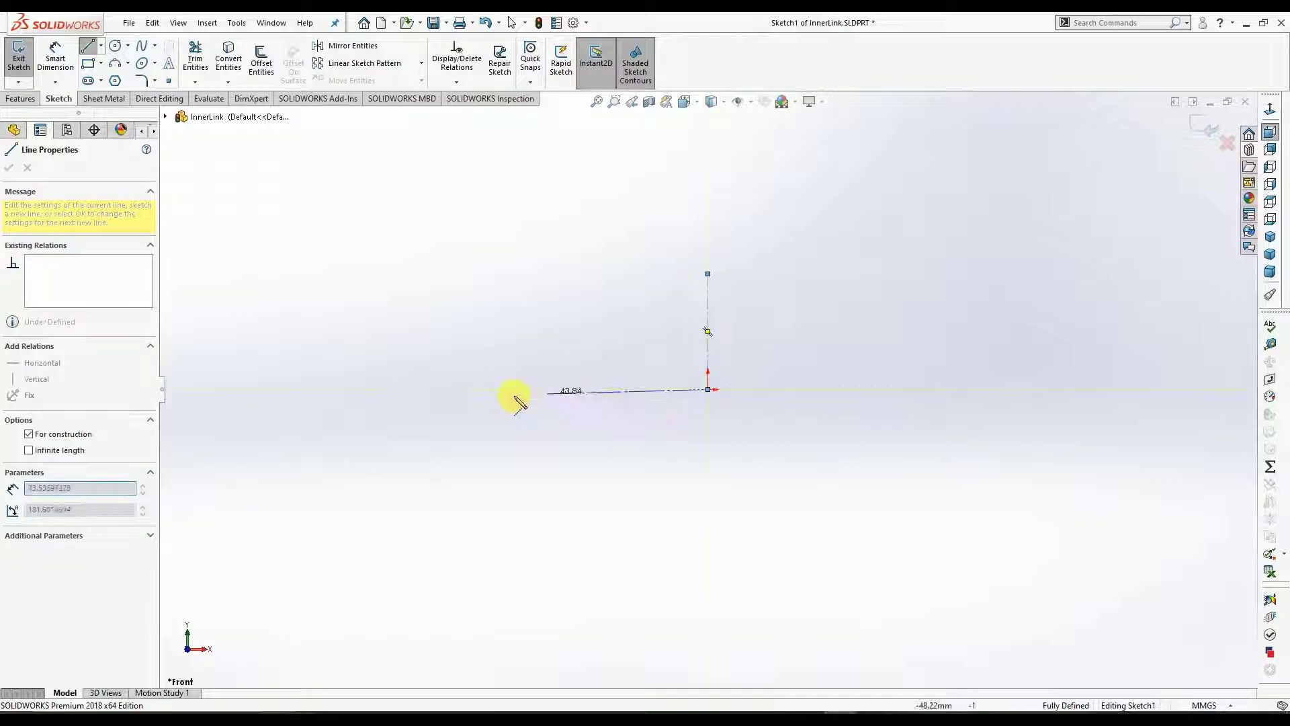
pyautogui.click(397, 390)
pyautogui.rightClick(399, 395)
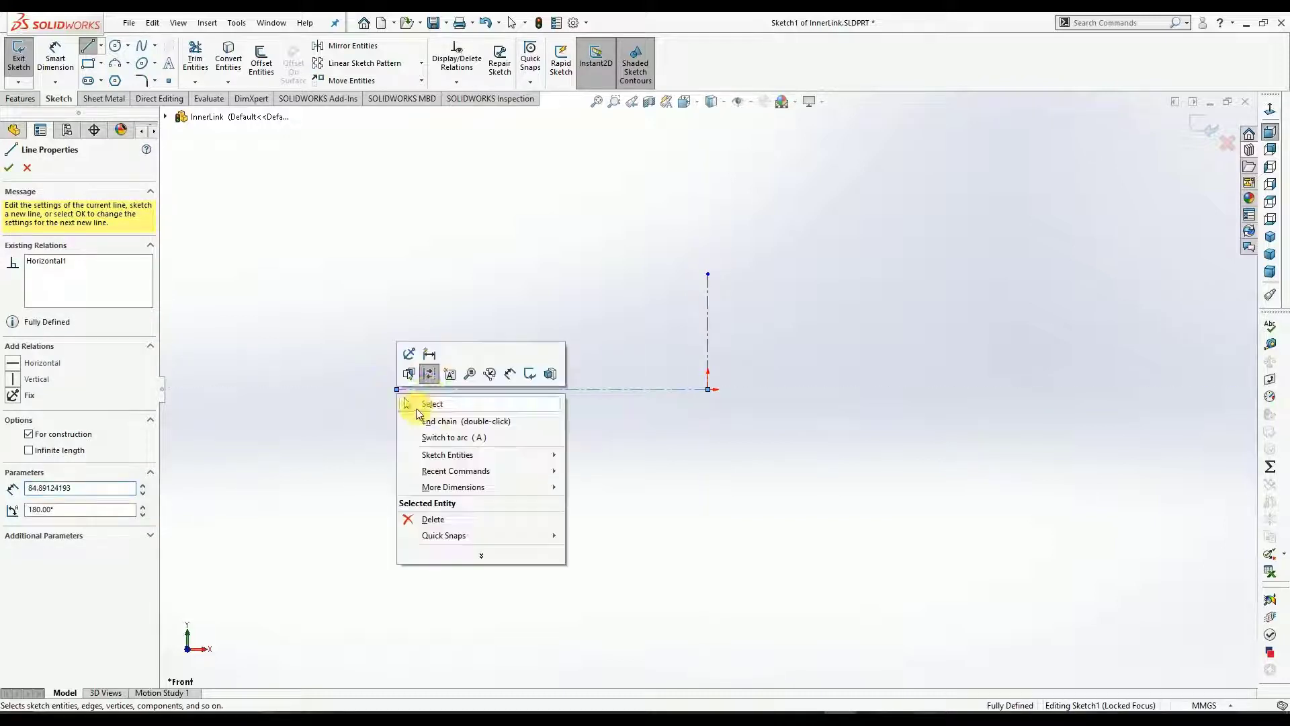
pyautogui.click(444, 421)
pyautogui.press('Escape')
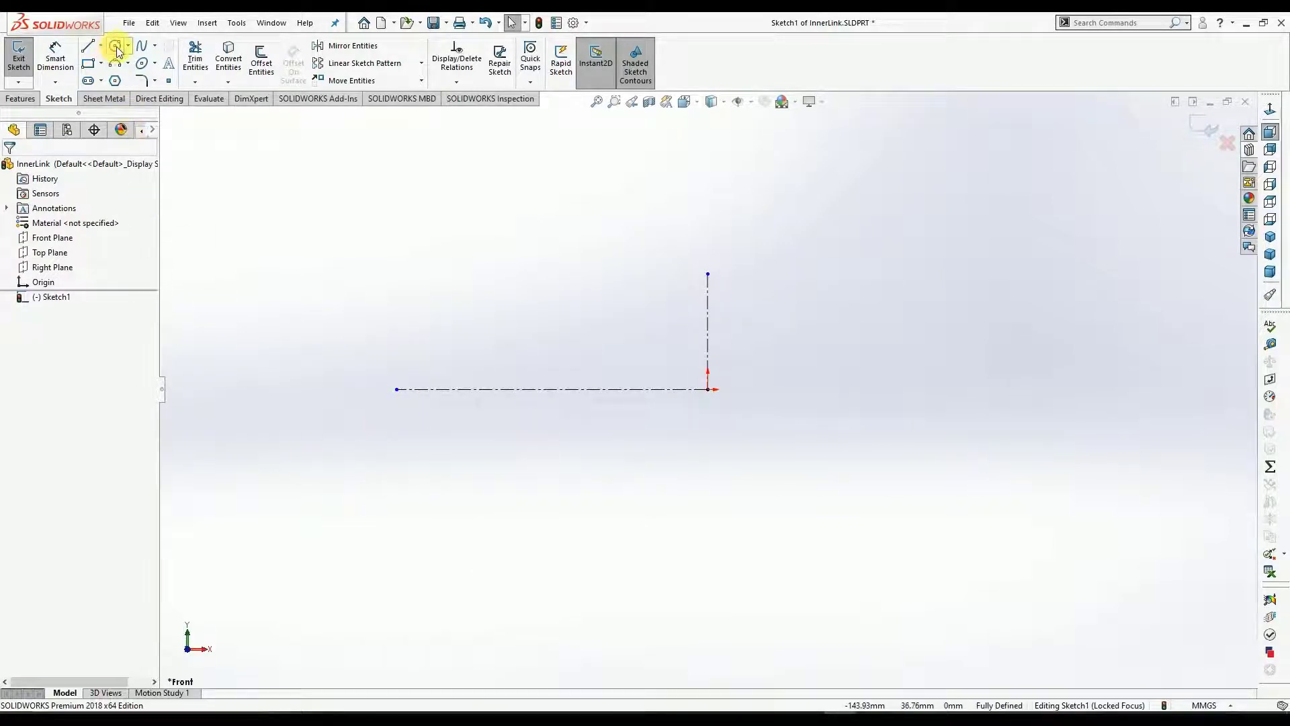
# Sketch three concentric circles with radii of about 31, 21 and 10 mm centred on the horizontal centerline's left end.
pyautogui.click(397, 389)
pyautogui.click(451, 488)
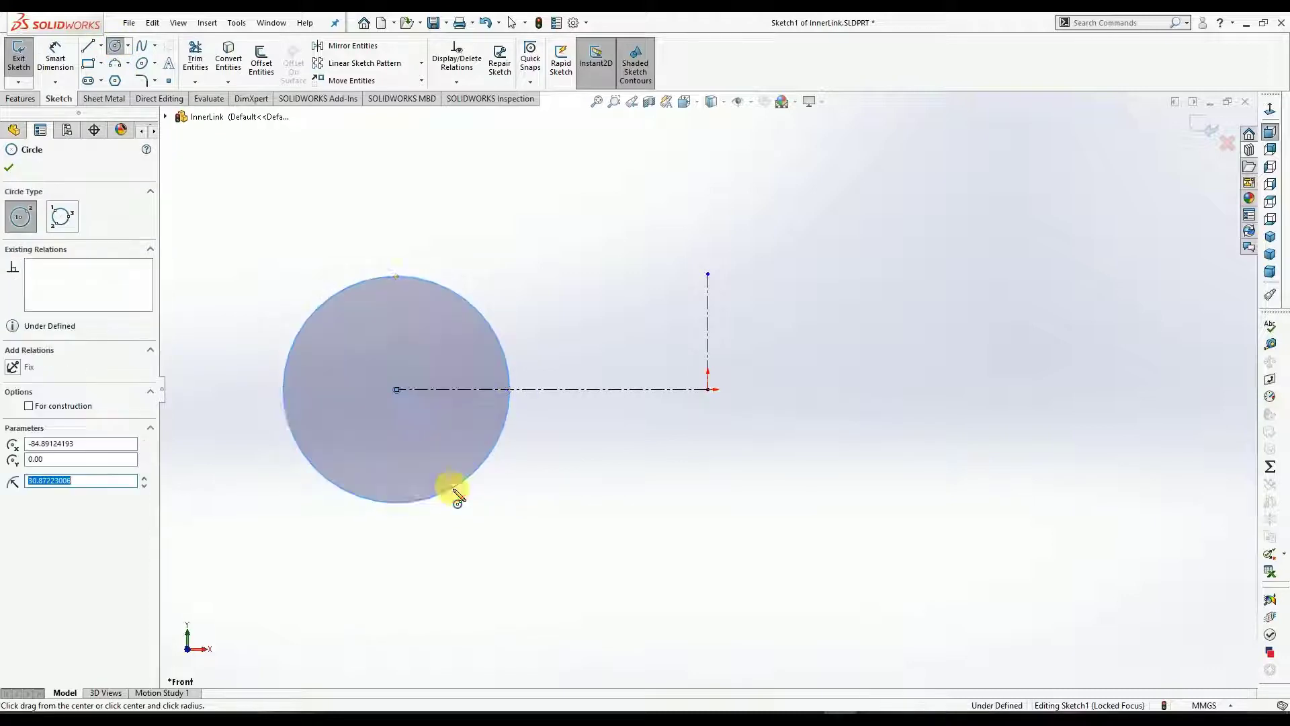
pyautogui.click(397, 390)
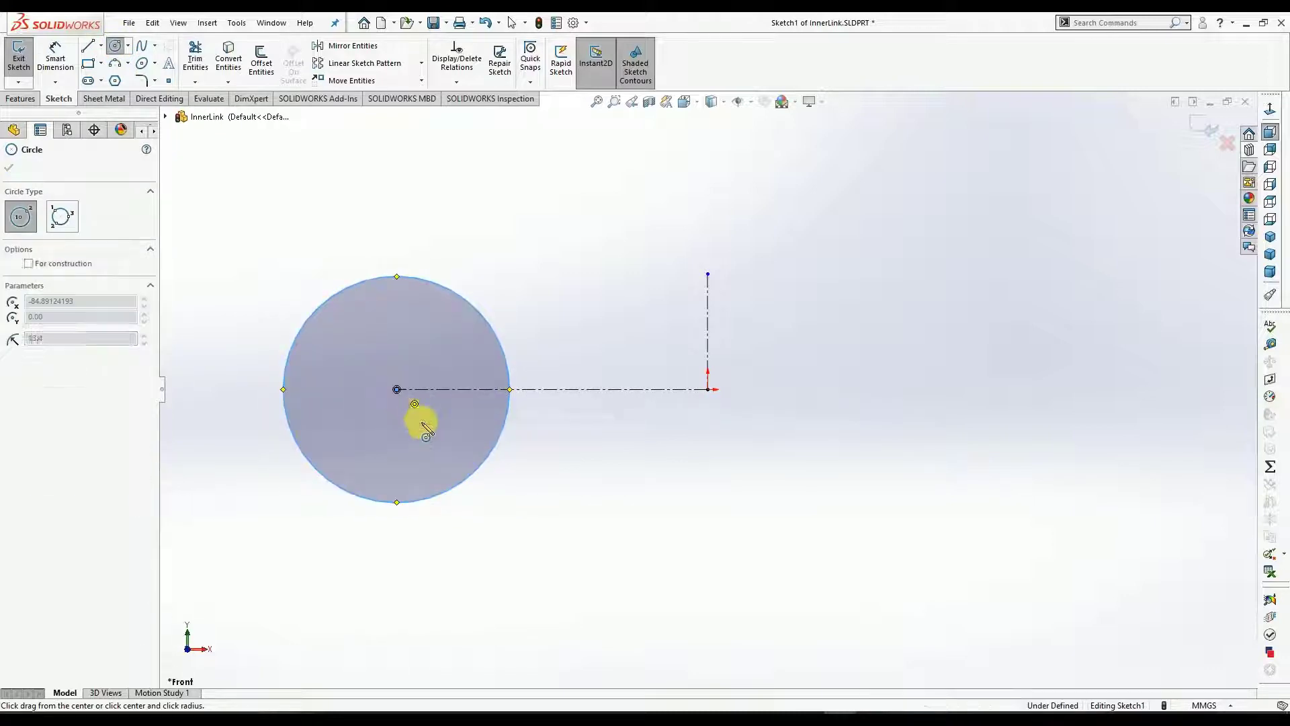
pyautogui.click(430, 461)
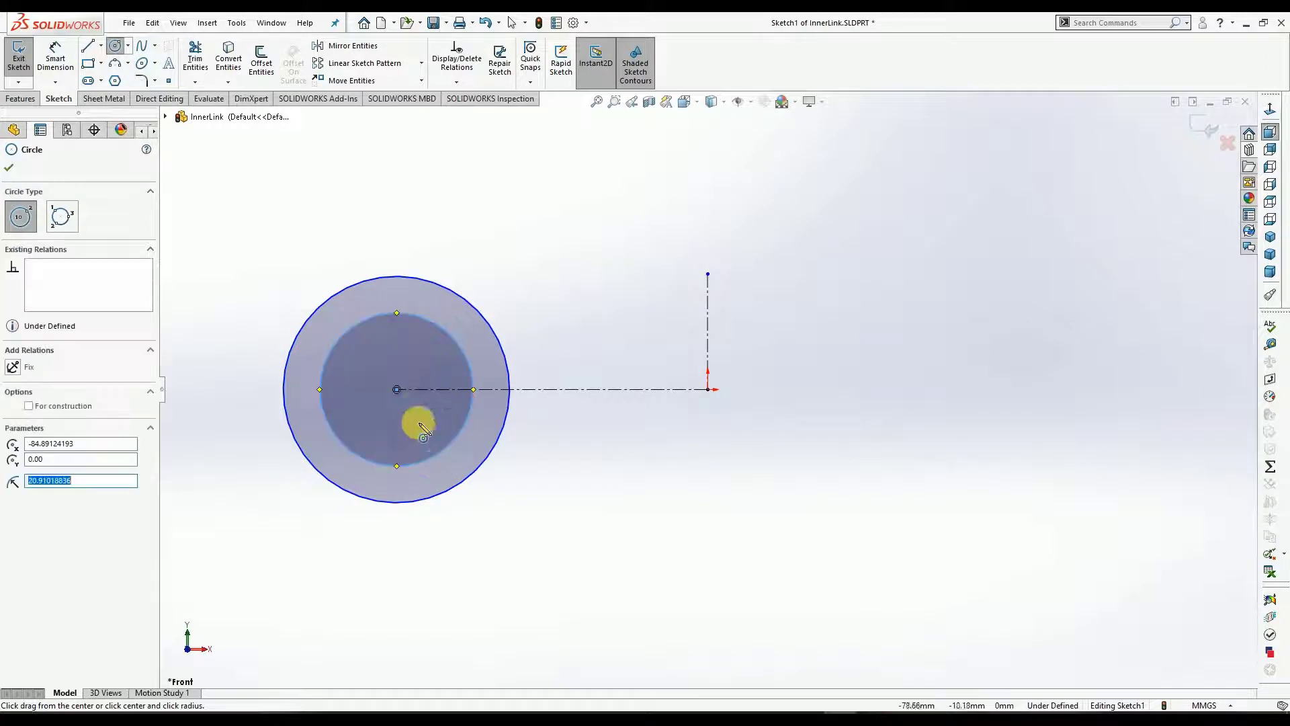
pyautogui.click(398, 389)
pyautogui.click(412, 423)
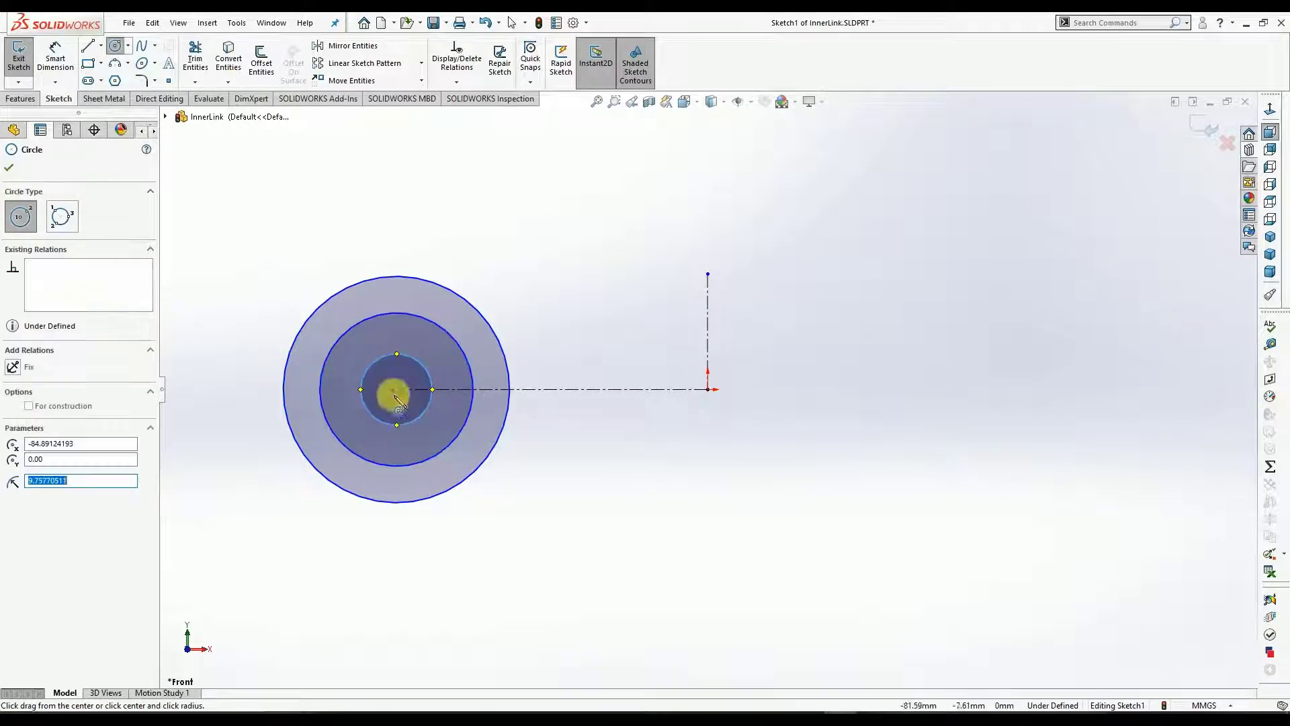
# Dimension the outer circle's diameter as 14 mm and the middle circle's diameter as 11 mm.
pyautogui.click(56, 55)
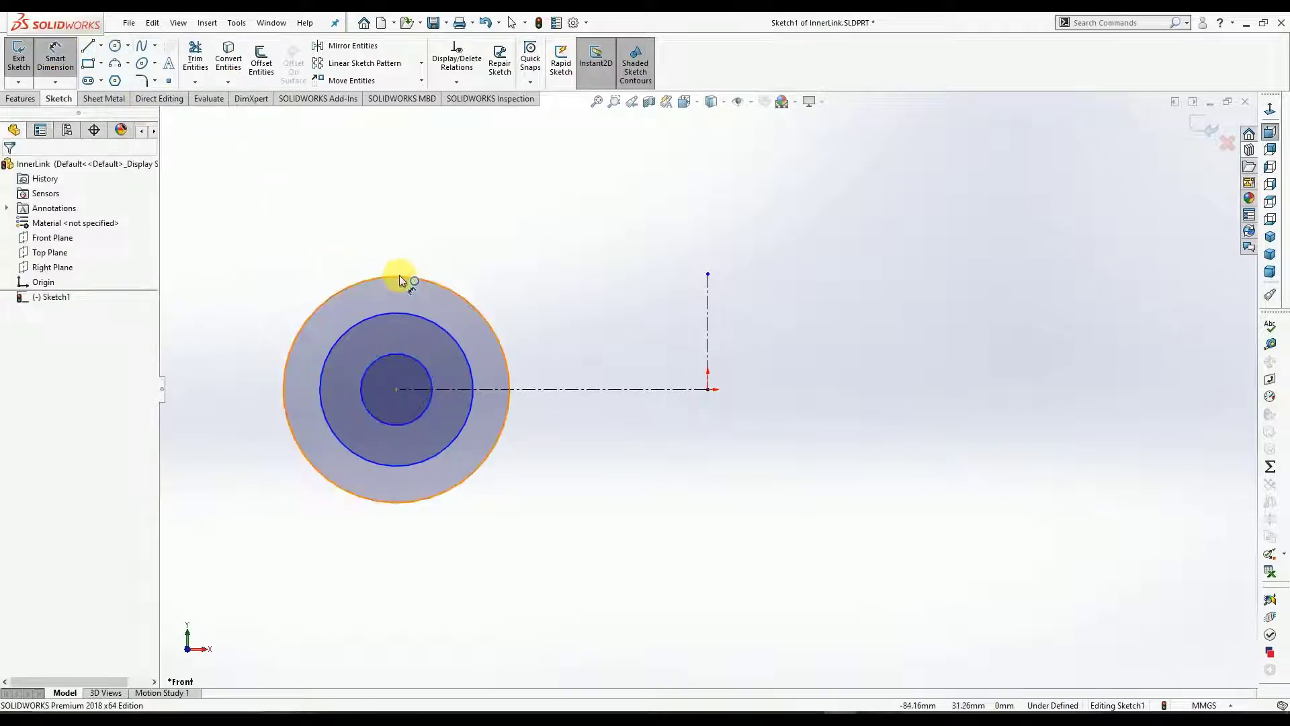
pyautogui.click(430, 196)
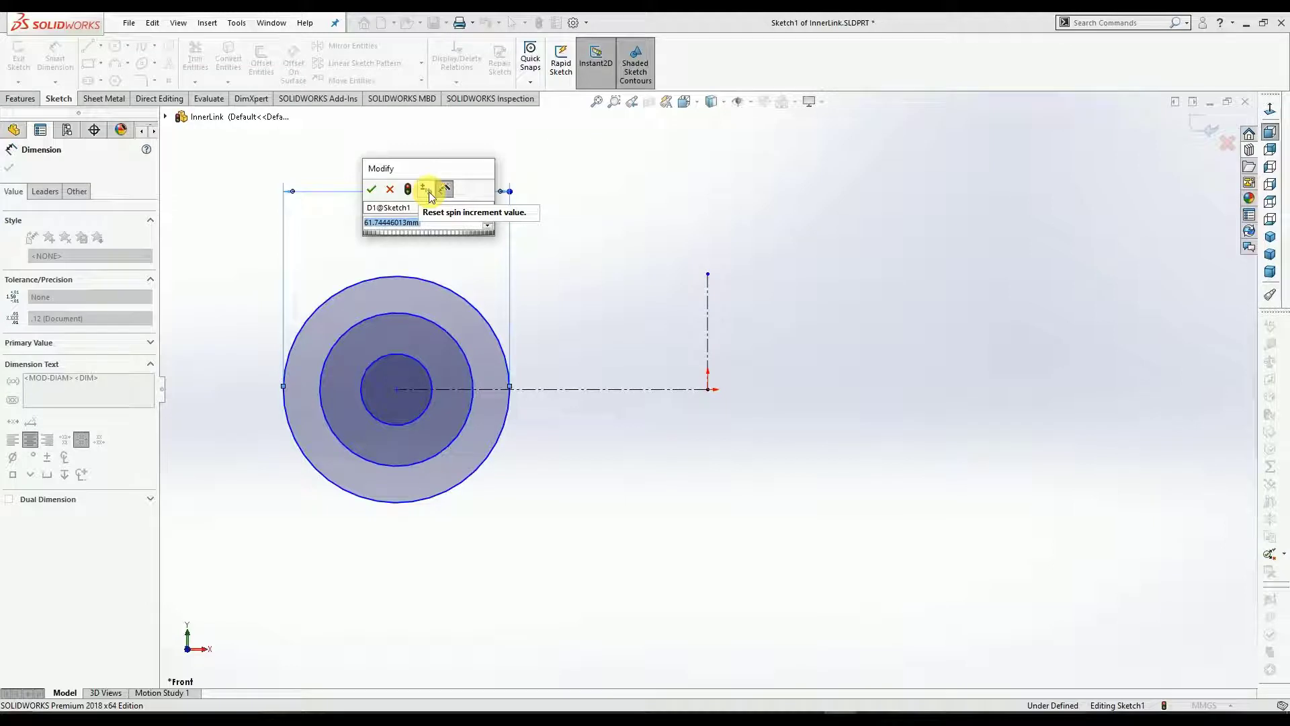
pyautogui.write('14')
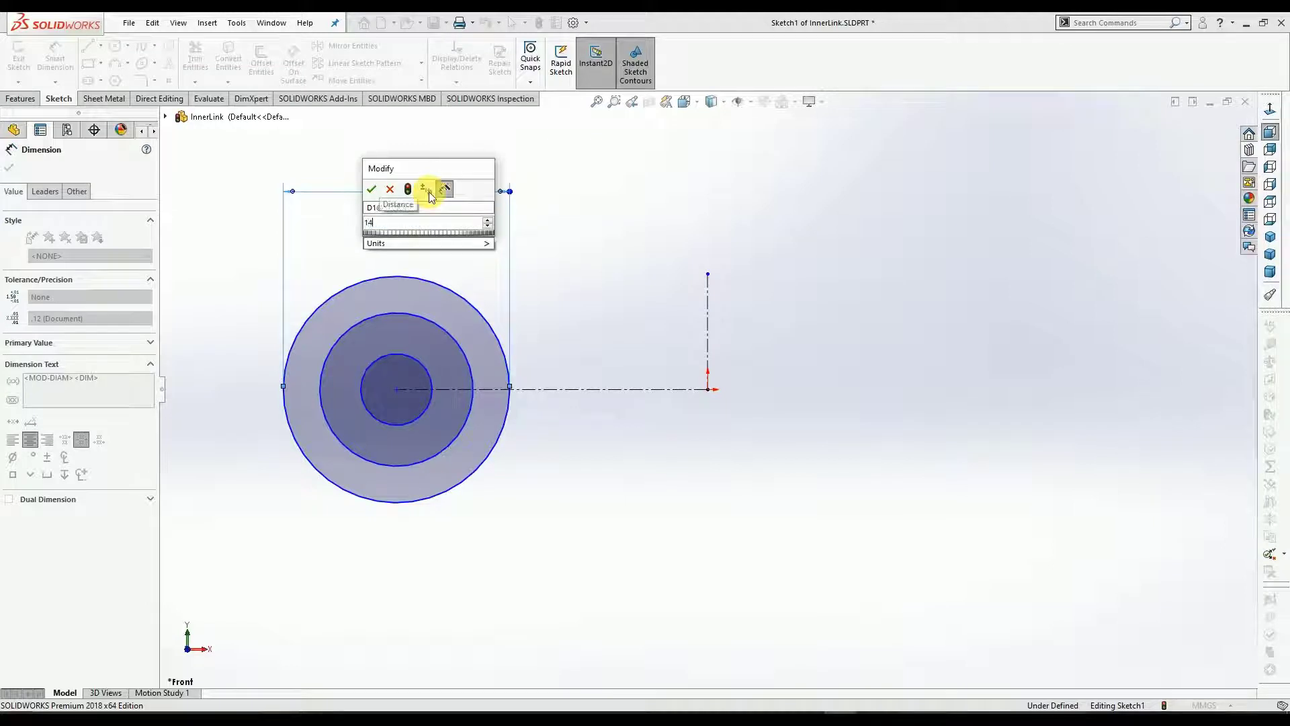
pyautogui.press('Return')
pyautogui.click(428, 321)
pyautogui.click(553, 243)
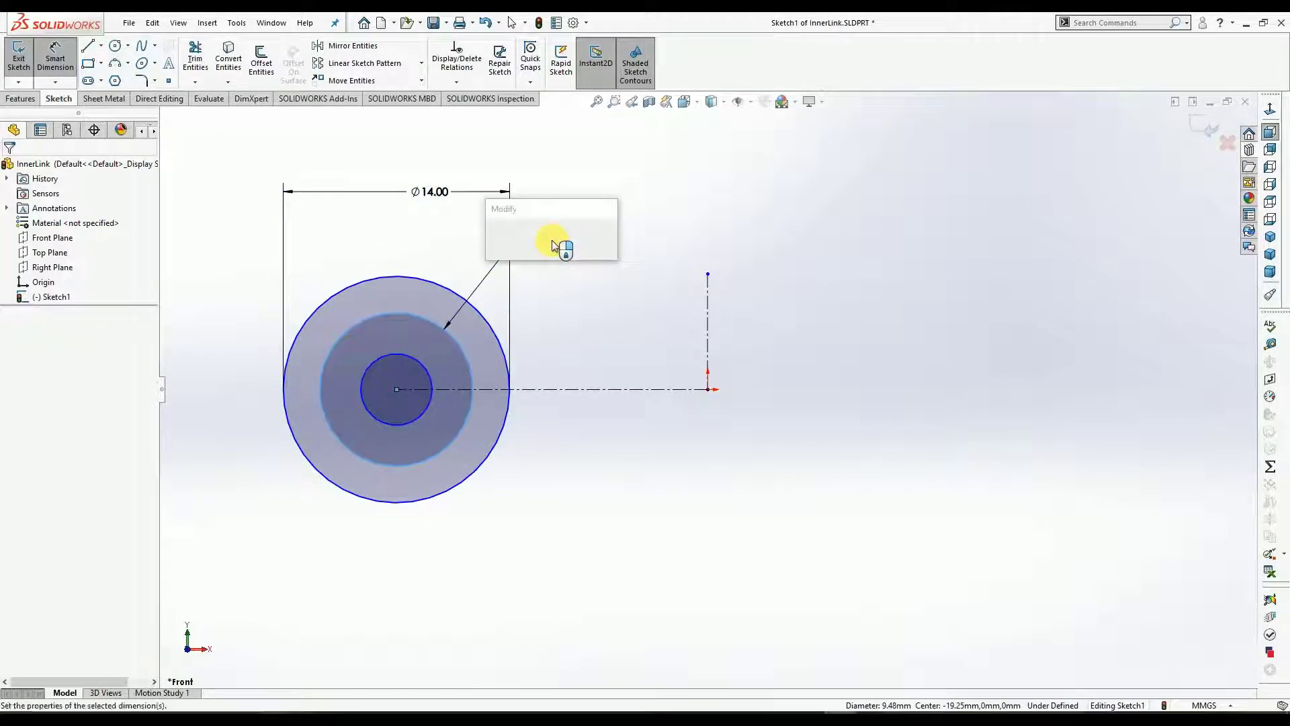
pyautogui.write('11')
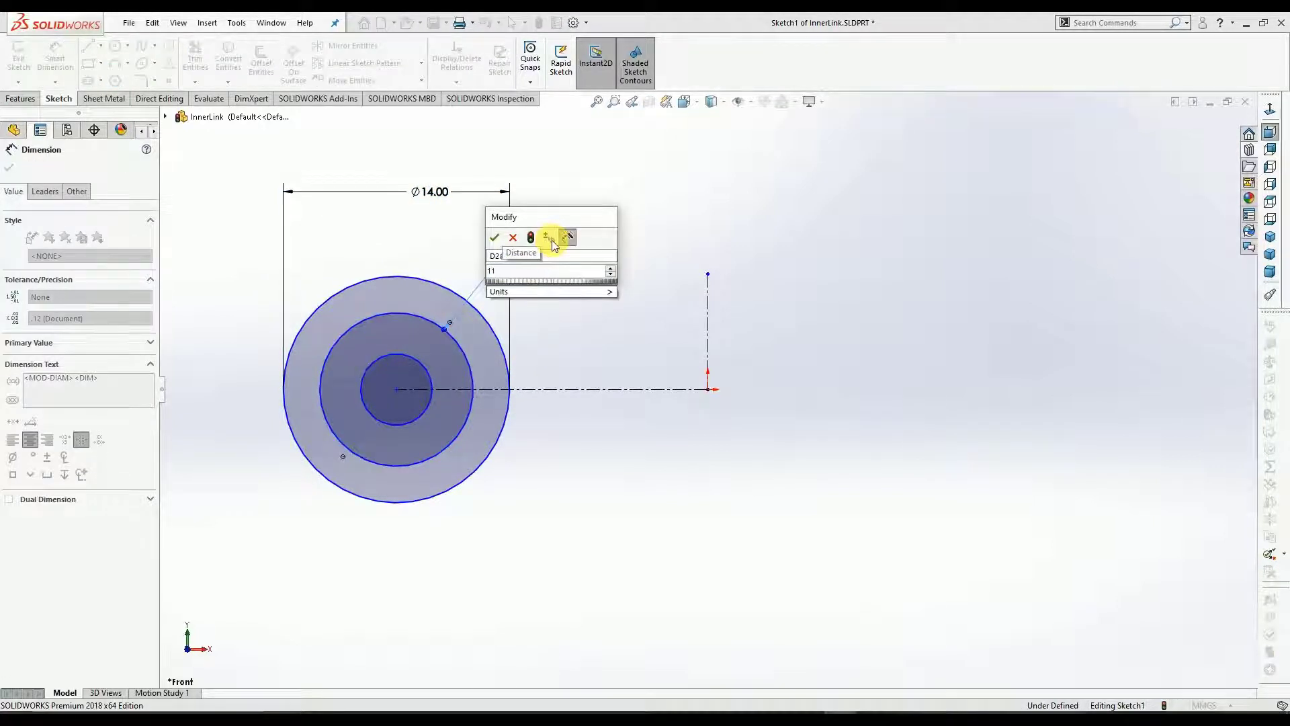
pyautogui.press('Return')
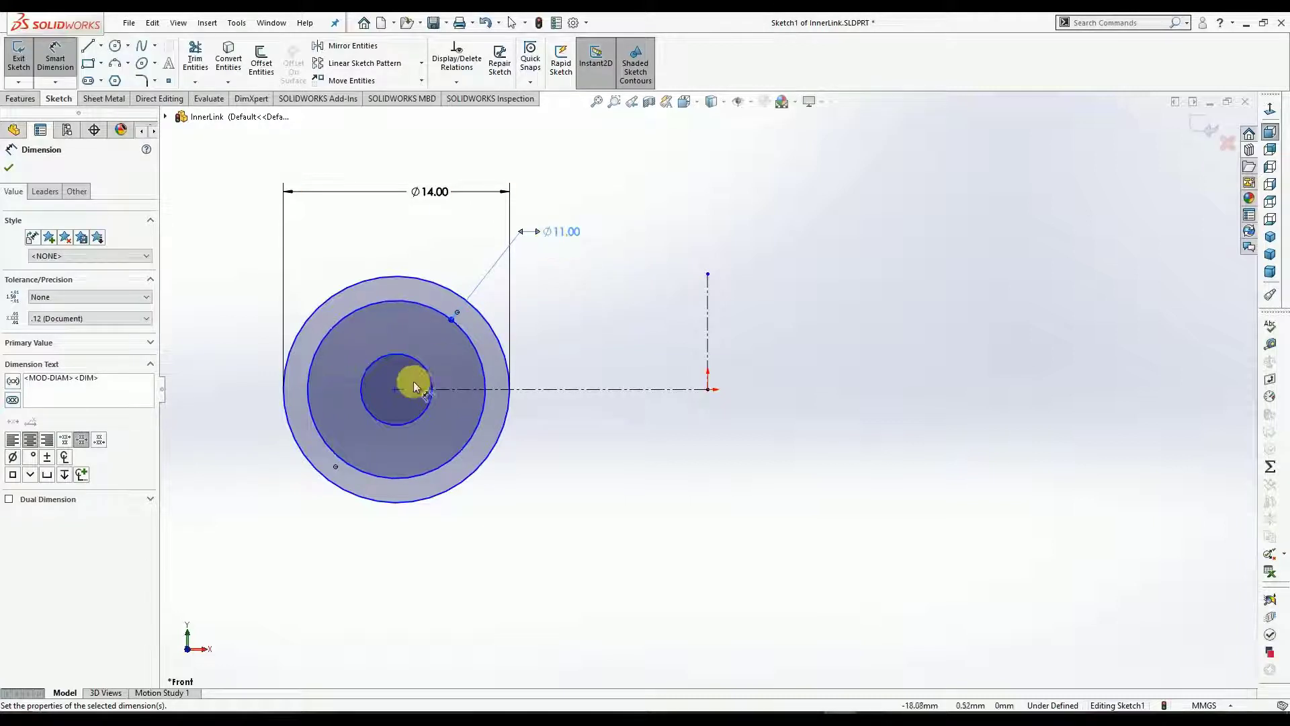
# Dimension the innermost circle's diameter as 7 mm.
pyautogui.click(420, 367)
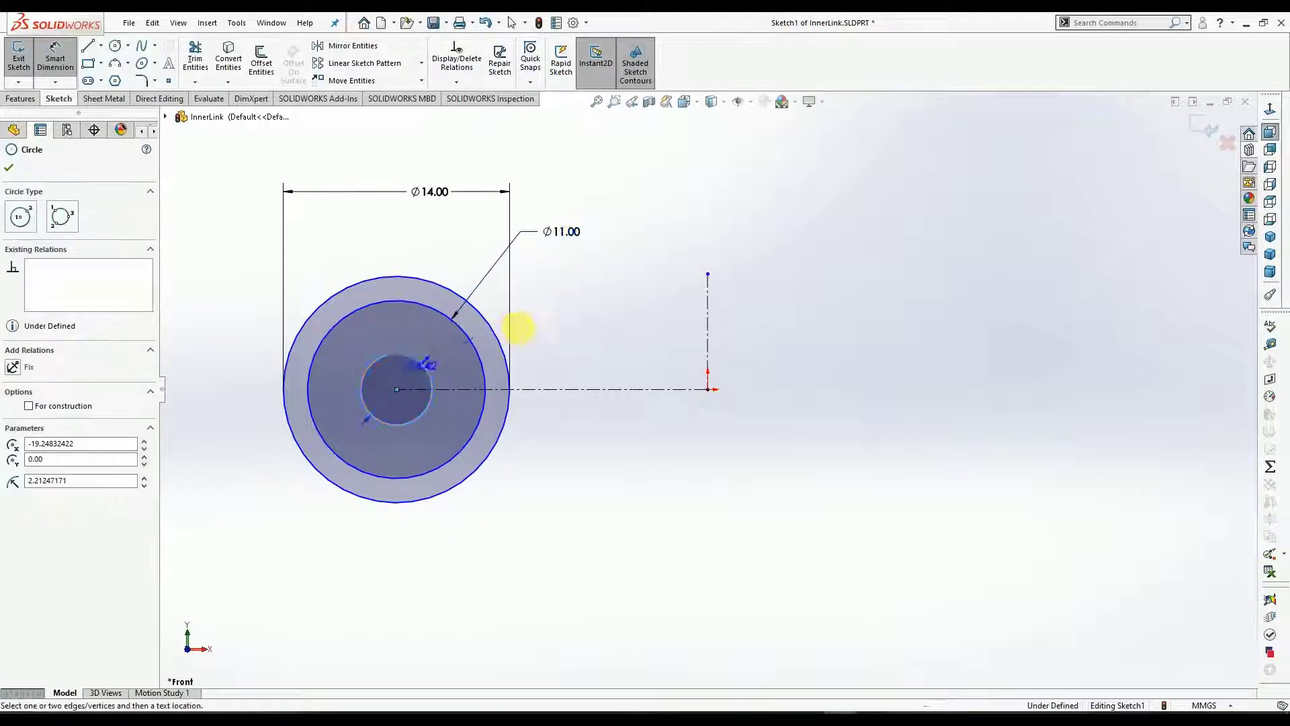
pyautogui.click(542, 317)
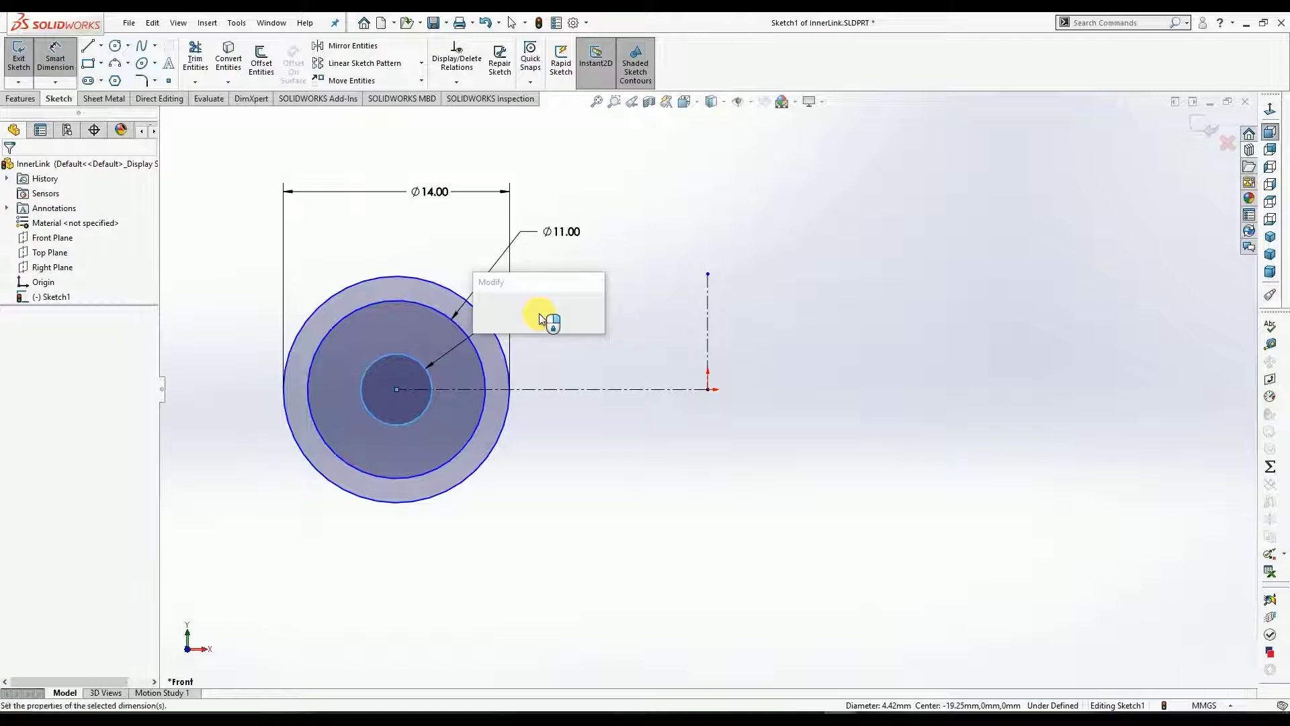
pyautogui.write('7')
pyautogui.press('Return')
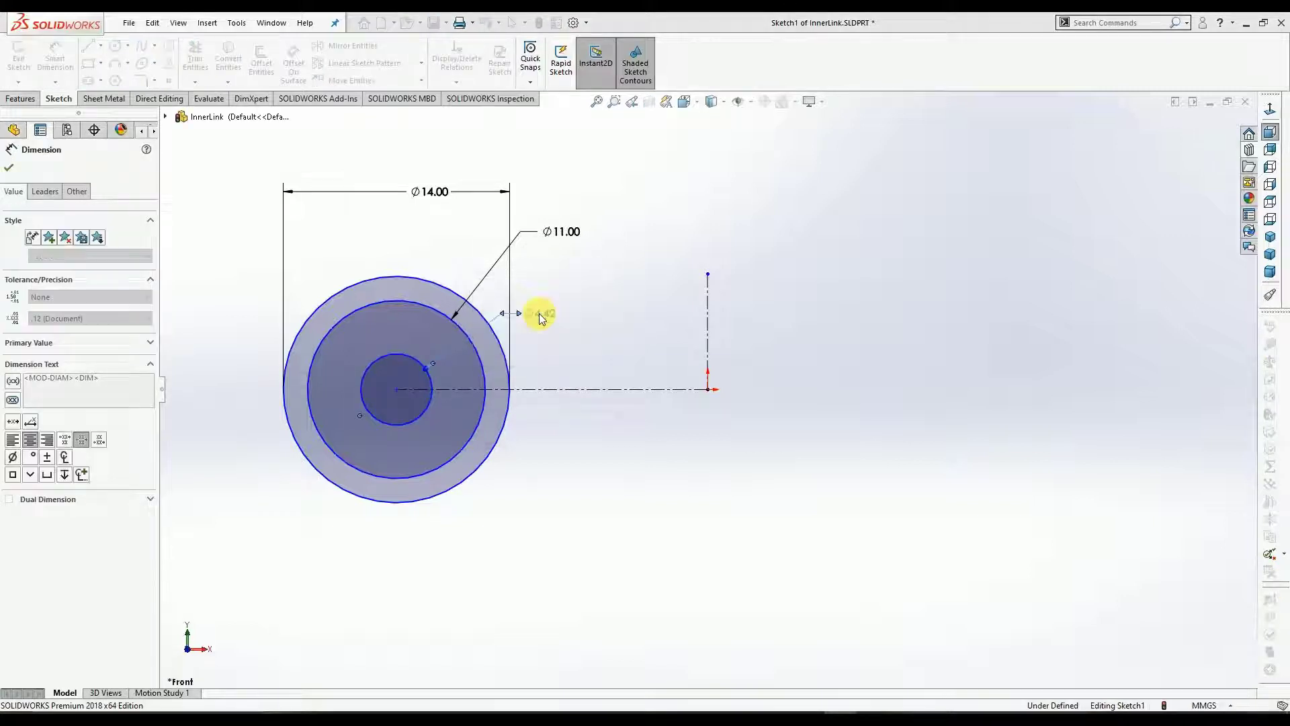
pyautogui.click(630, 220)
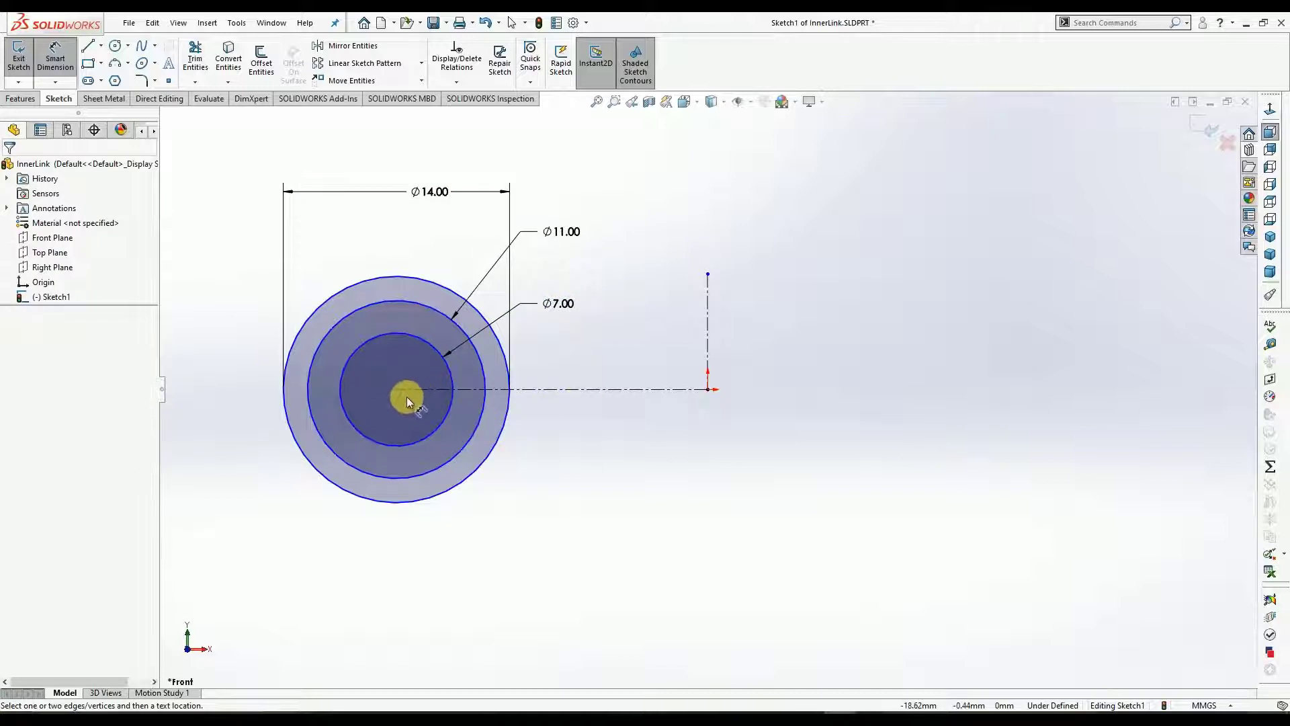
# Dimension the horizontal centerline between the circles' centre and the origin as 12.18 mm.
pyautogui.click(567, 394)
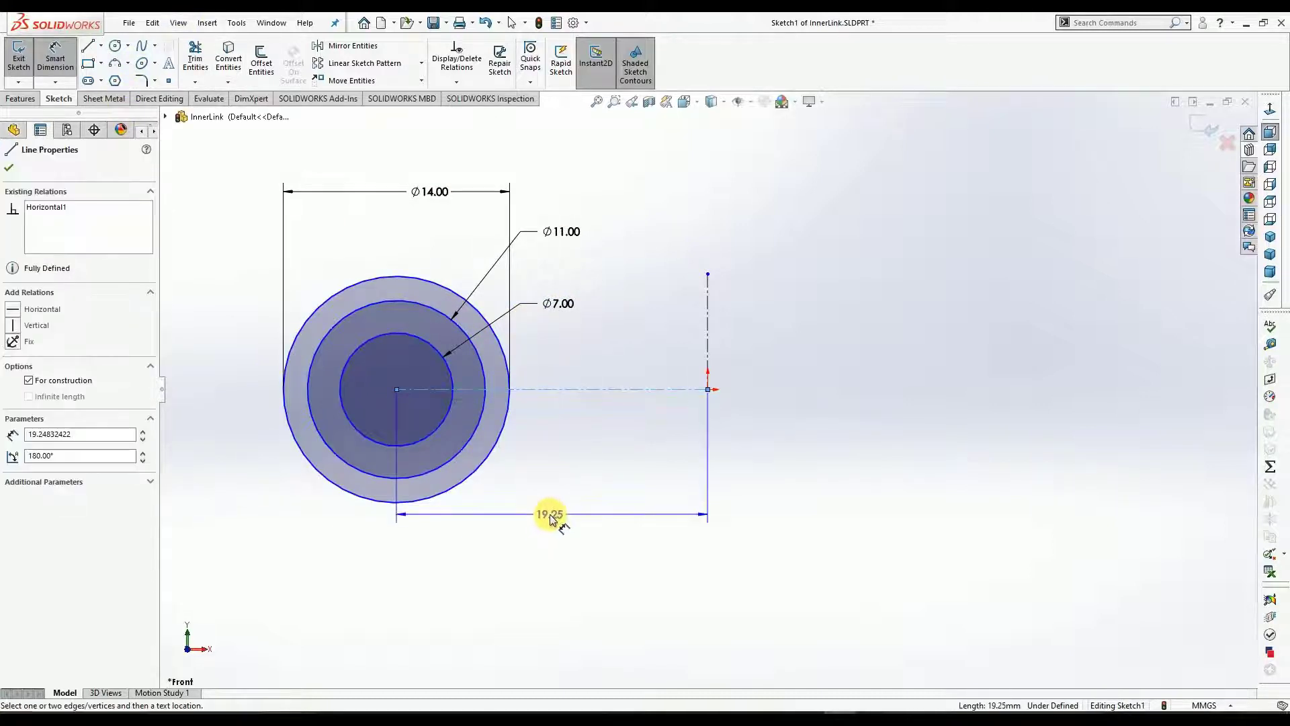
pyautogui.click(548, 517)
pyautogui.write('1')
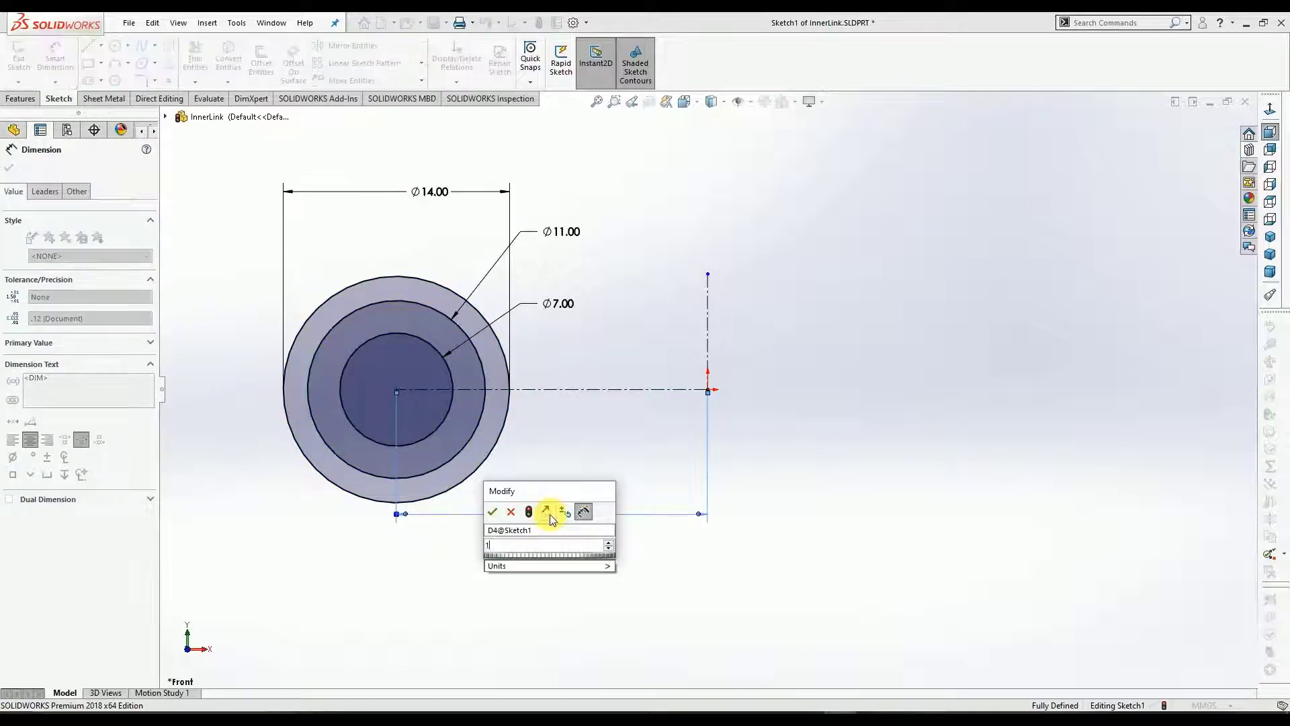
pyautogui.write('2.')
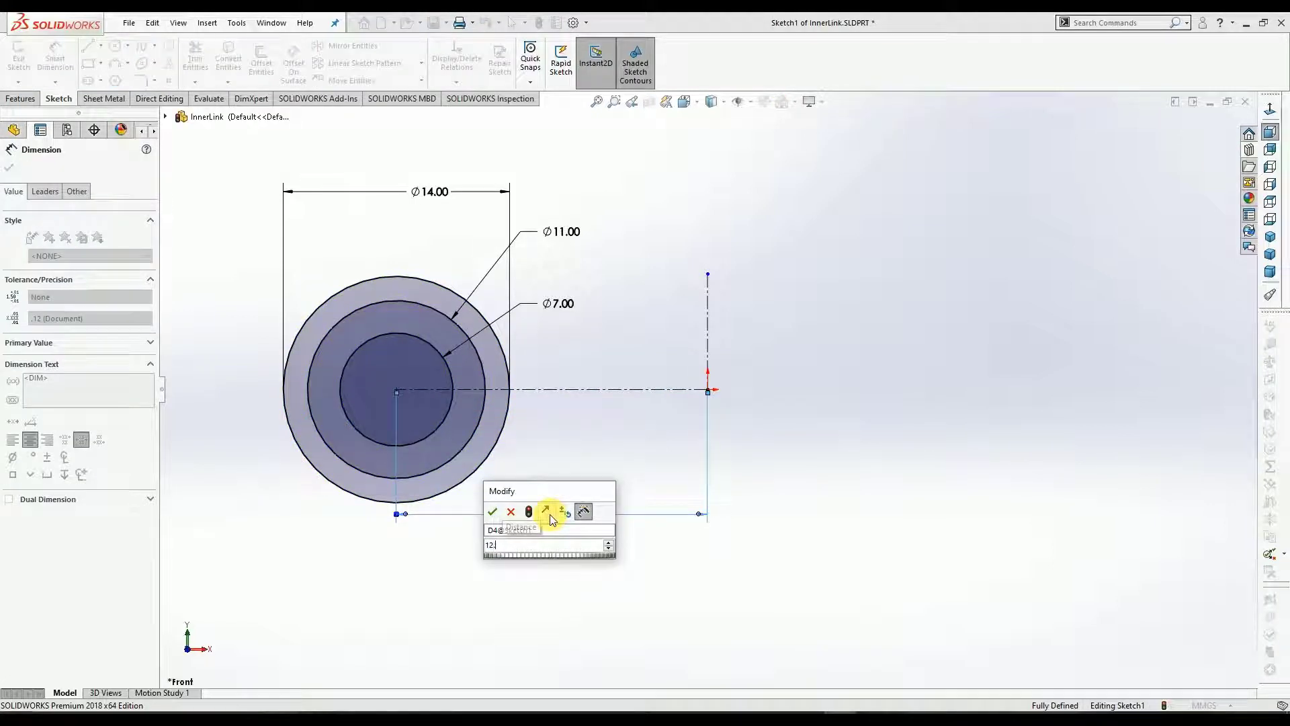
pyautogui.write('18')
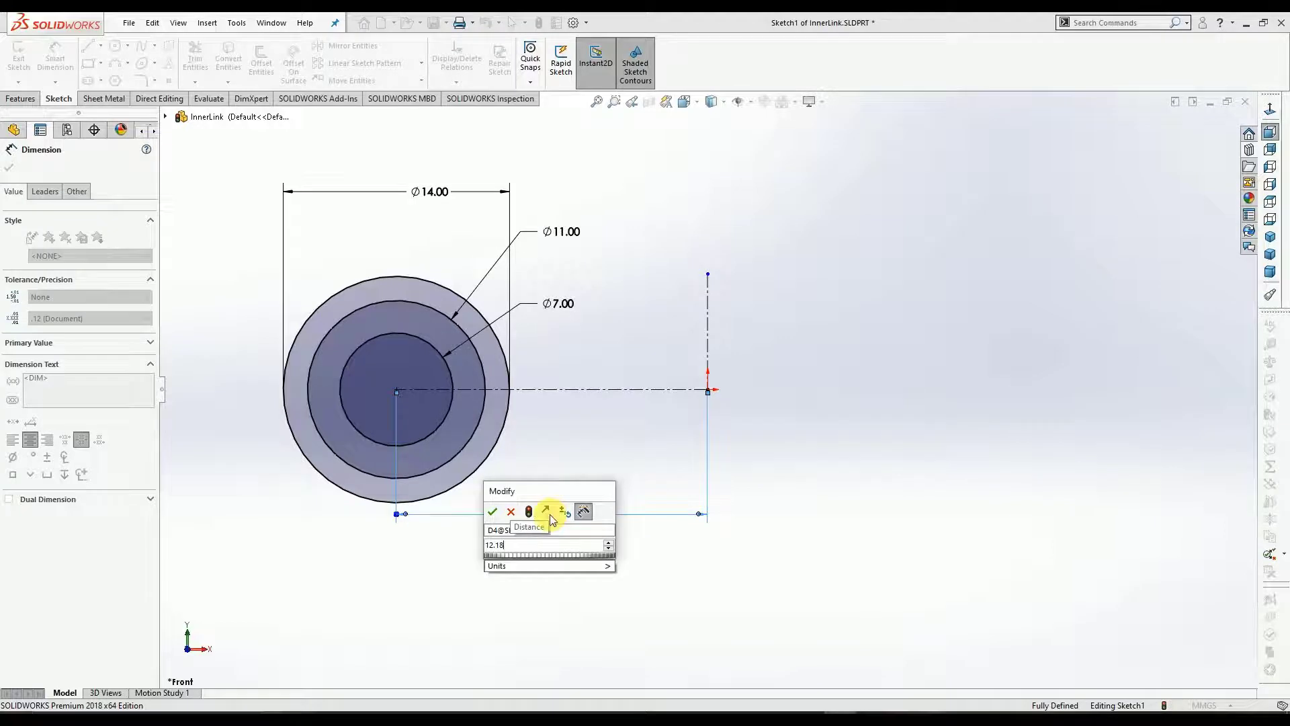
pyautogui.press('Return')
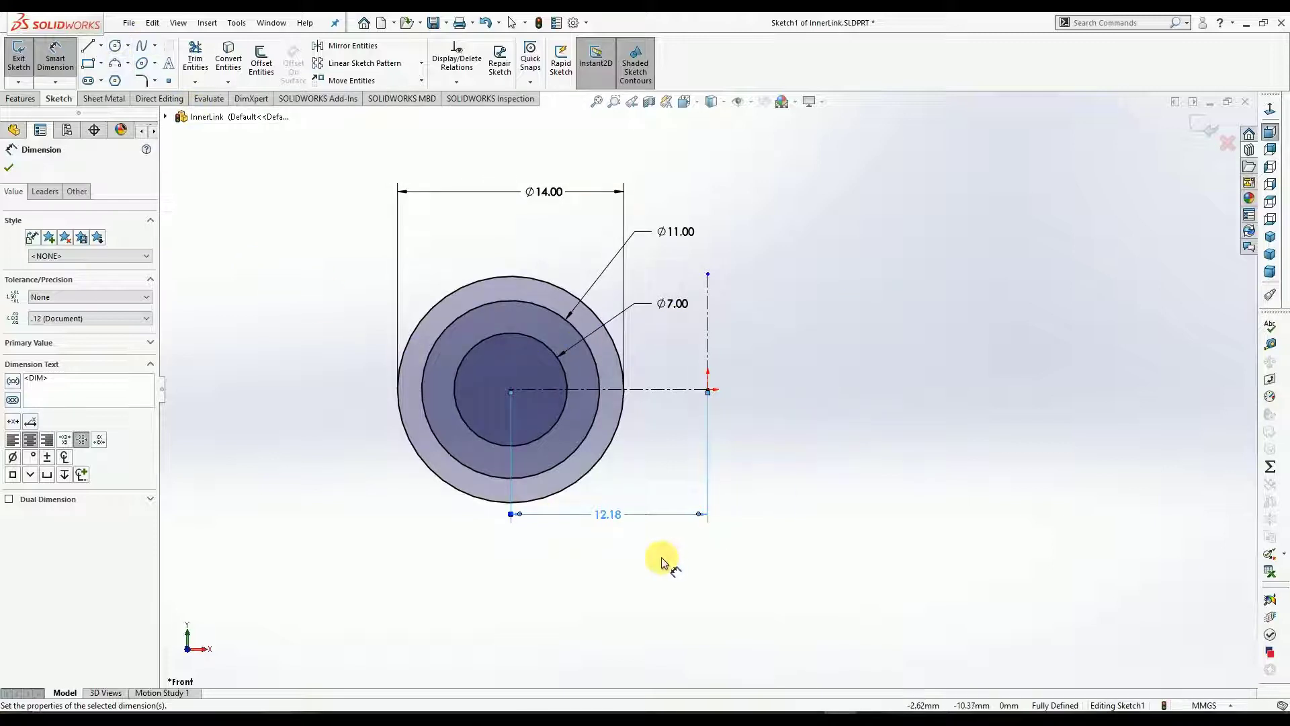
pyautogui.click(619, 557)
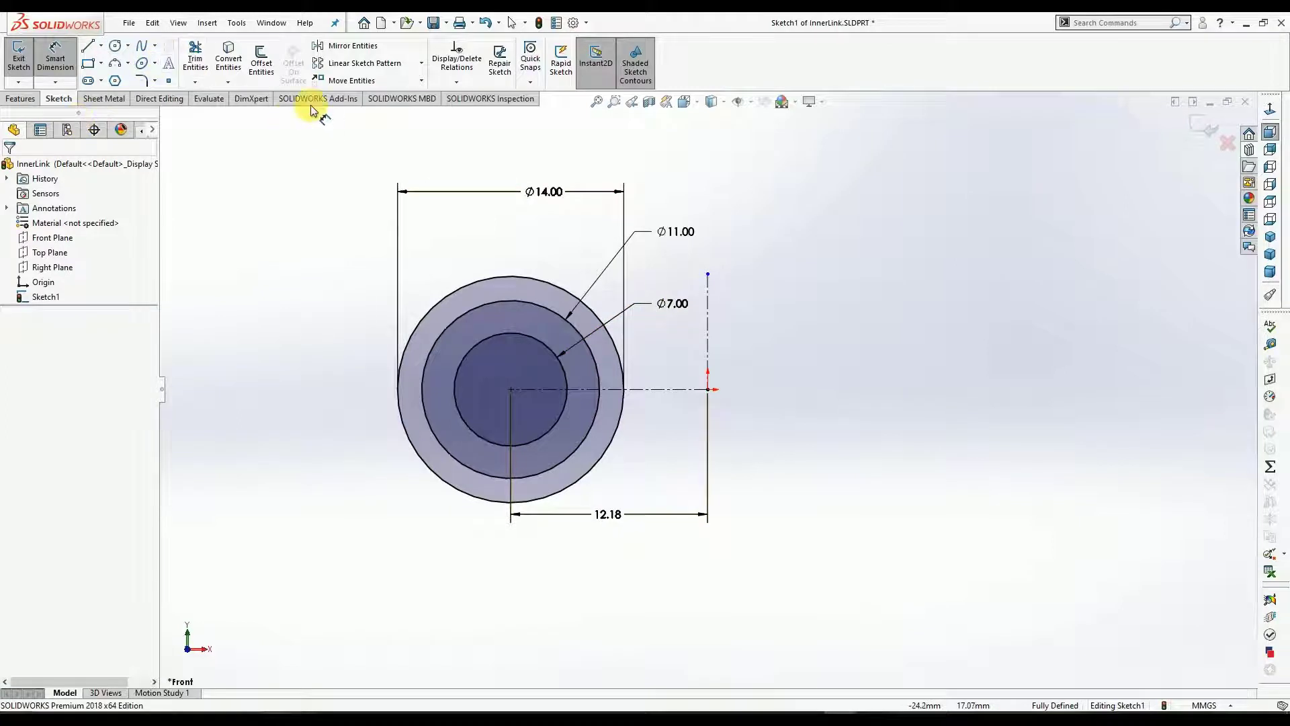
# Mirror the three concentric circles about the vertical centerline, keeping the originals.
pyautogui.click(352, 45)
pyautogui.click(524, 278)
pyautogui.click(522, 299)
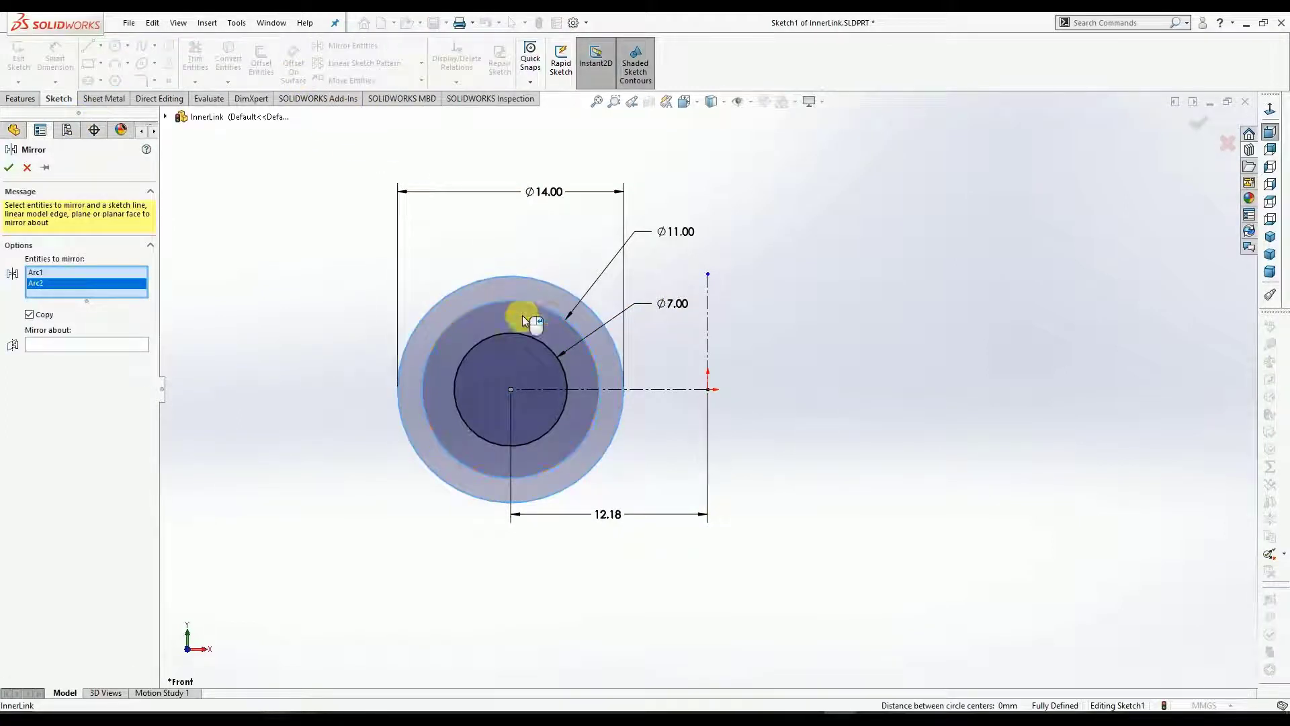
pyautogui.click(524, 341)
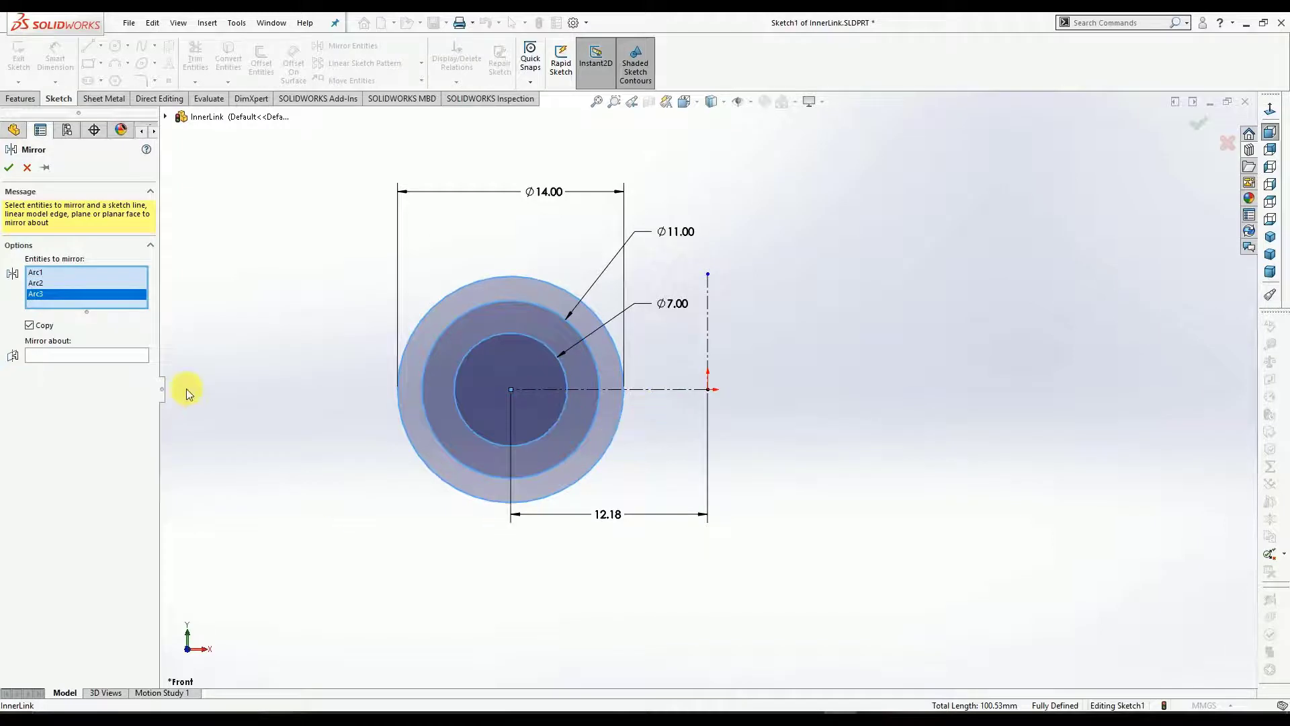
pyautogui.click(113, 356)
pyautogui.click(708, 361)
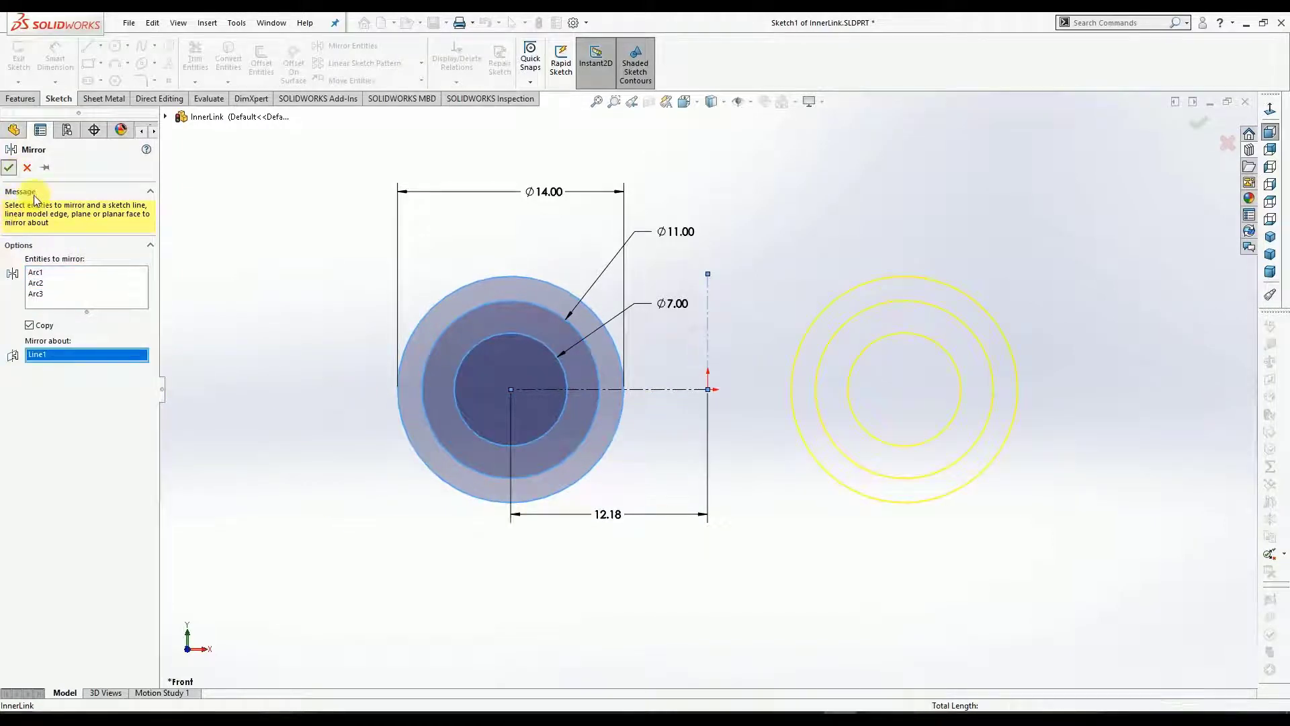
pyautogui.click(9, 168)
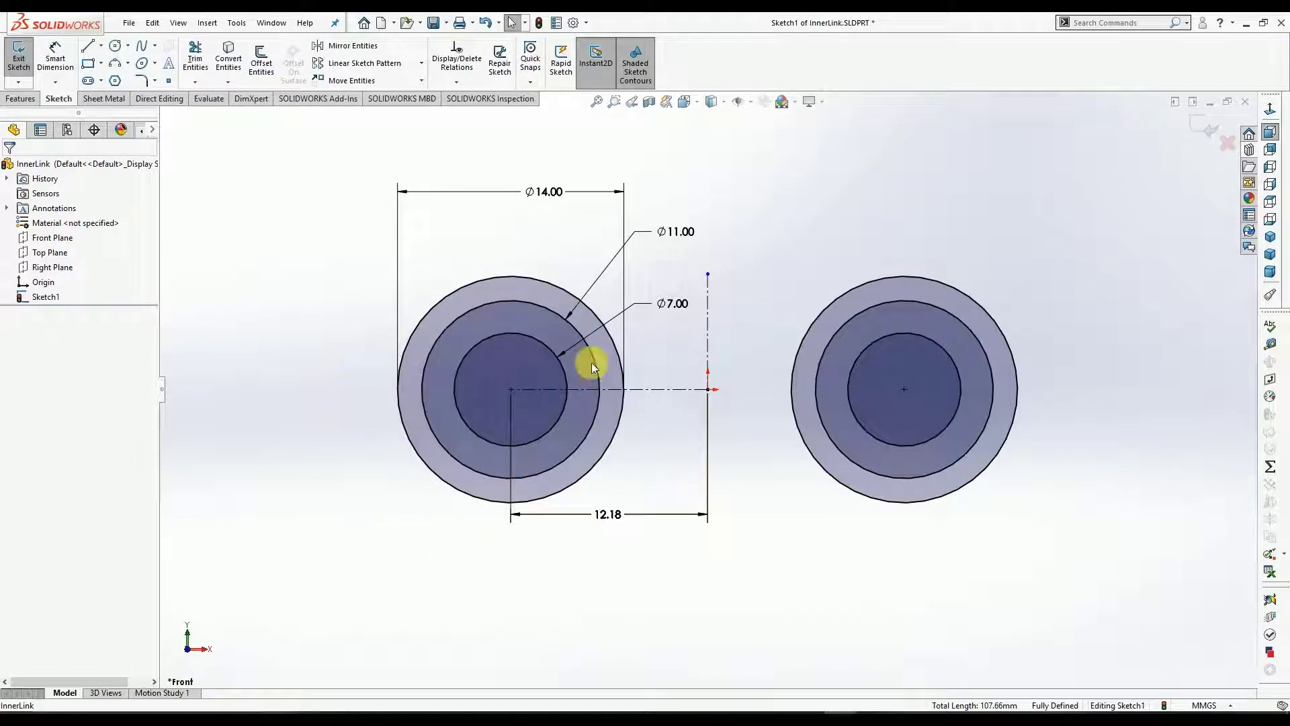
# Sketch a concave three-point arc of about 19.7 mm radius joining the upper sides of the two outer circles.
pyautogui.click(128, 67)
pyautogui.click(138, 115)
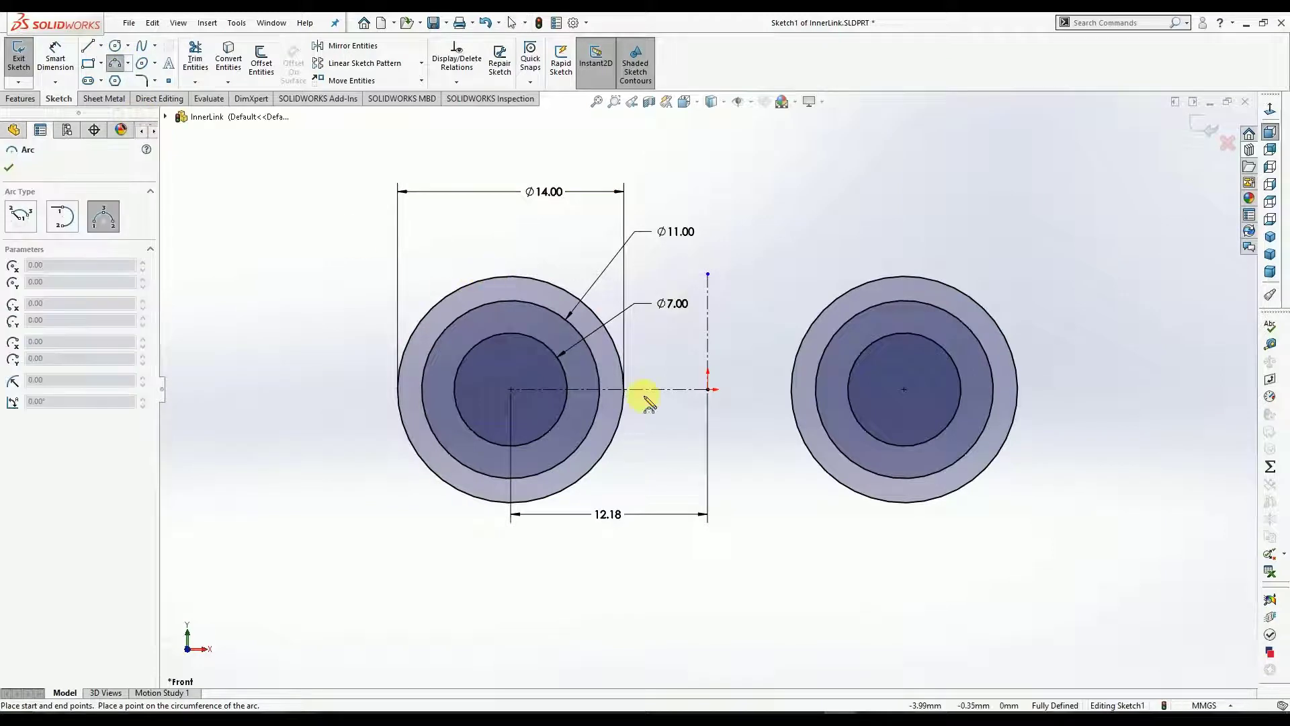
pyautogui.click(553, 284)
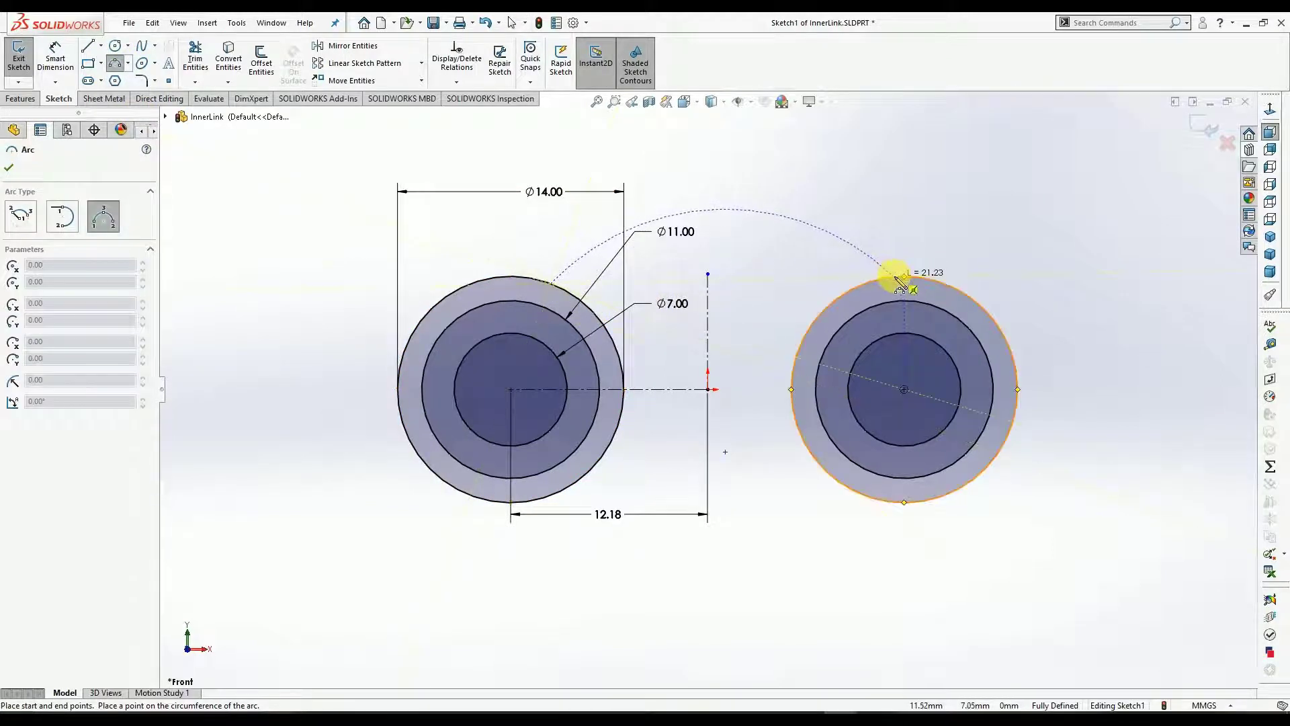
pyautogui.click(888, 278)
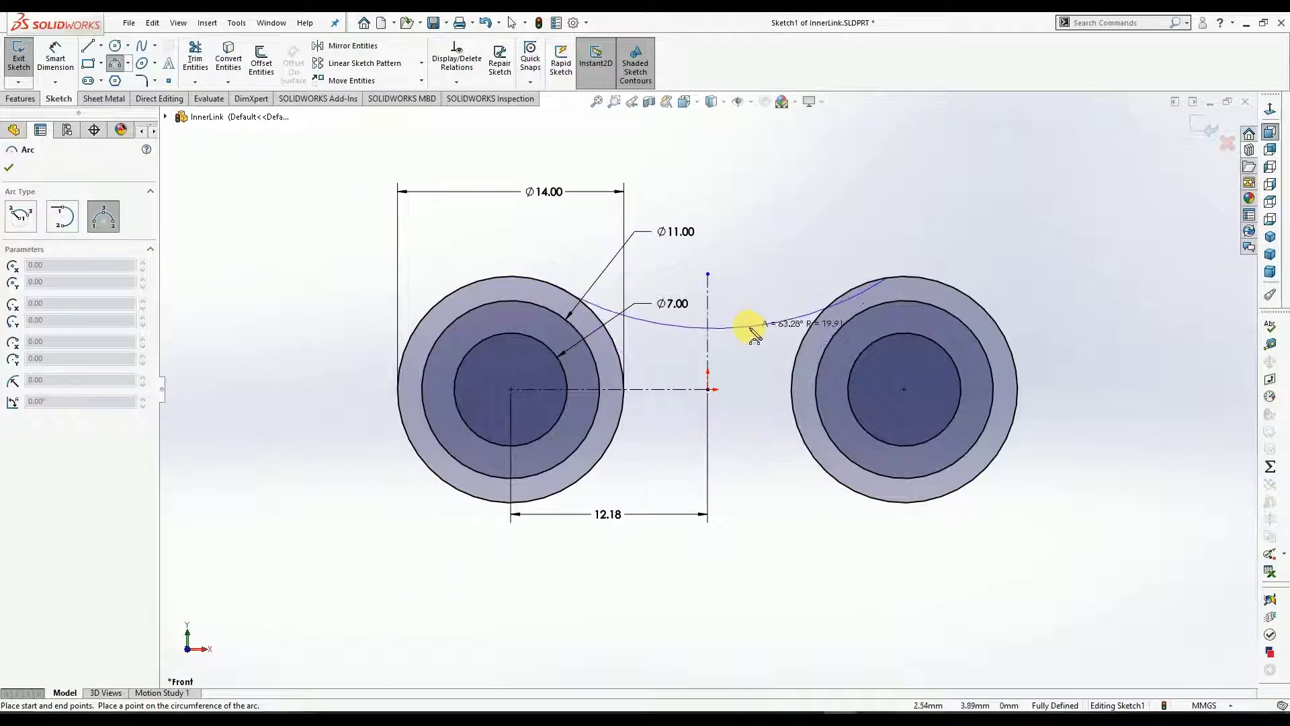
pyautogui.click(705, 330)
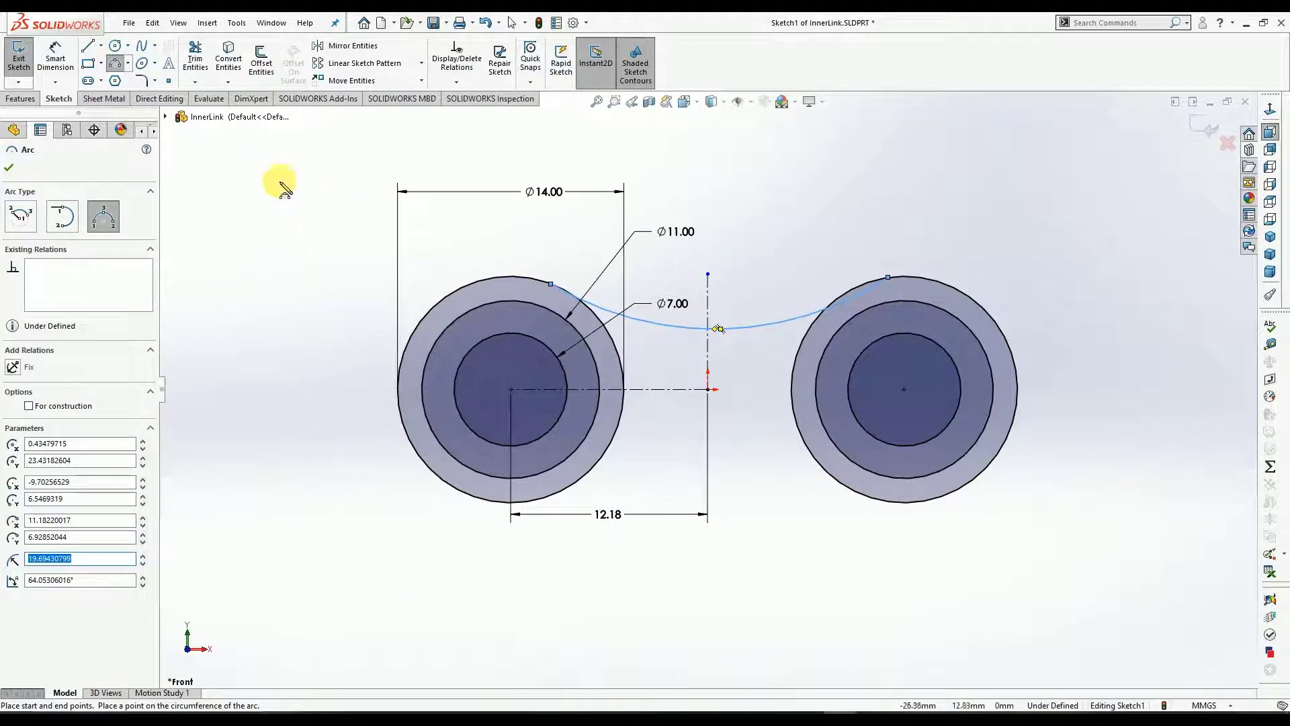
pyautogui.click(9, 167)
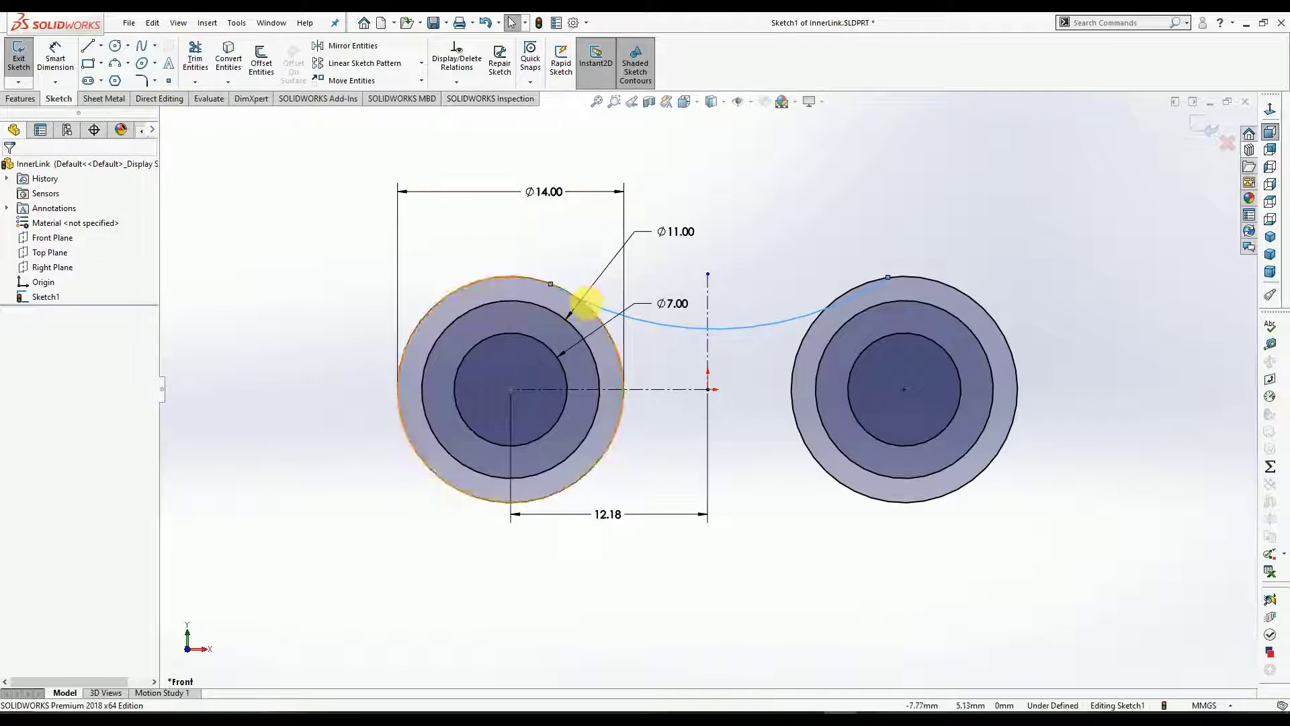
# Make both ends of the connecting arc tangent to the outer circles of the link plate.
pyautogui.click(592, 309)
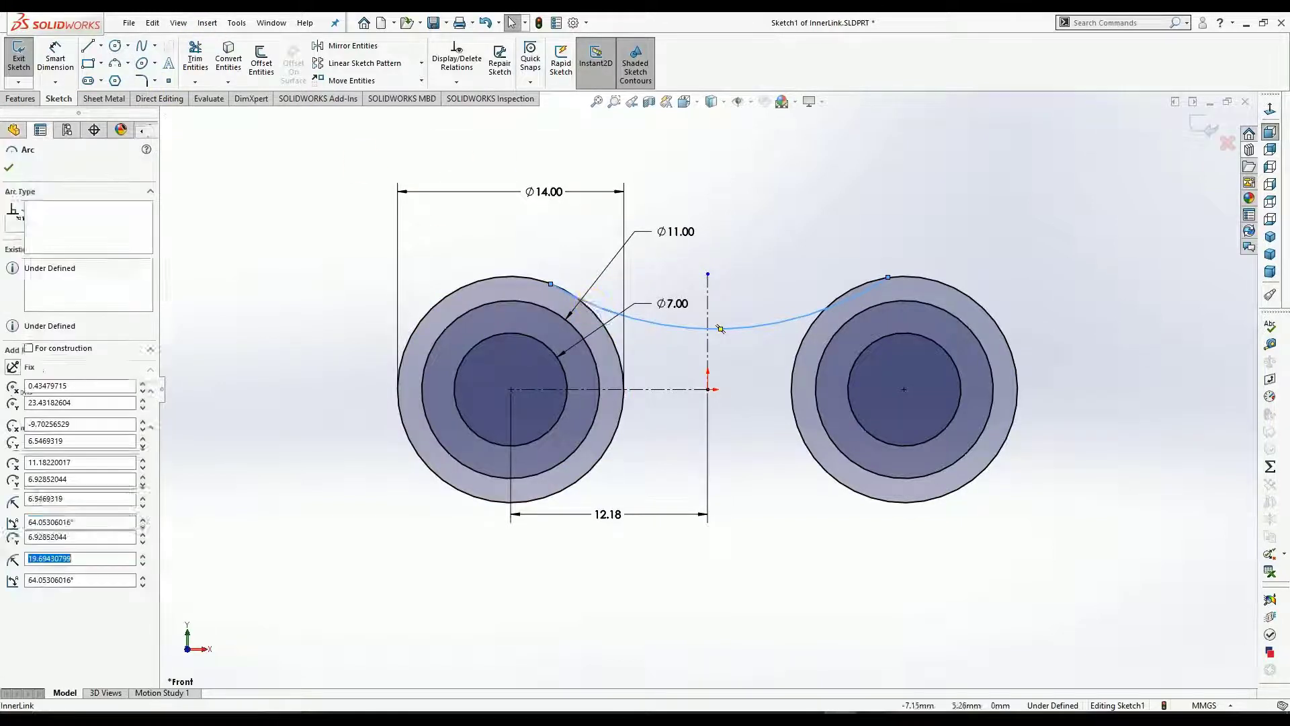
pyautogui.keyDown('ctrl'); pyautogui.click(522, 280); pyautogui.keyUp('ctrl')
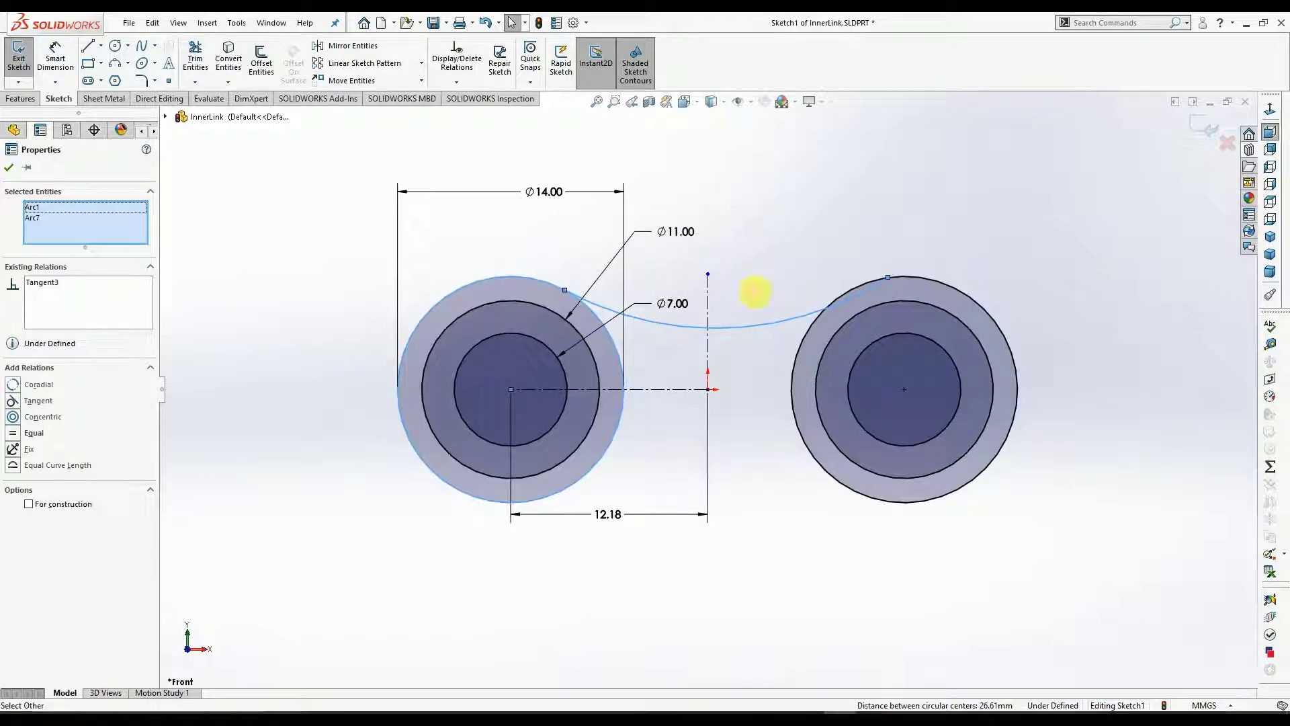
pyautogui.click(10, 172)
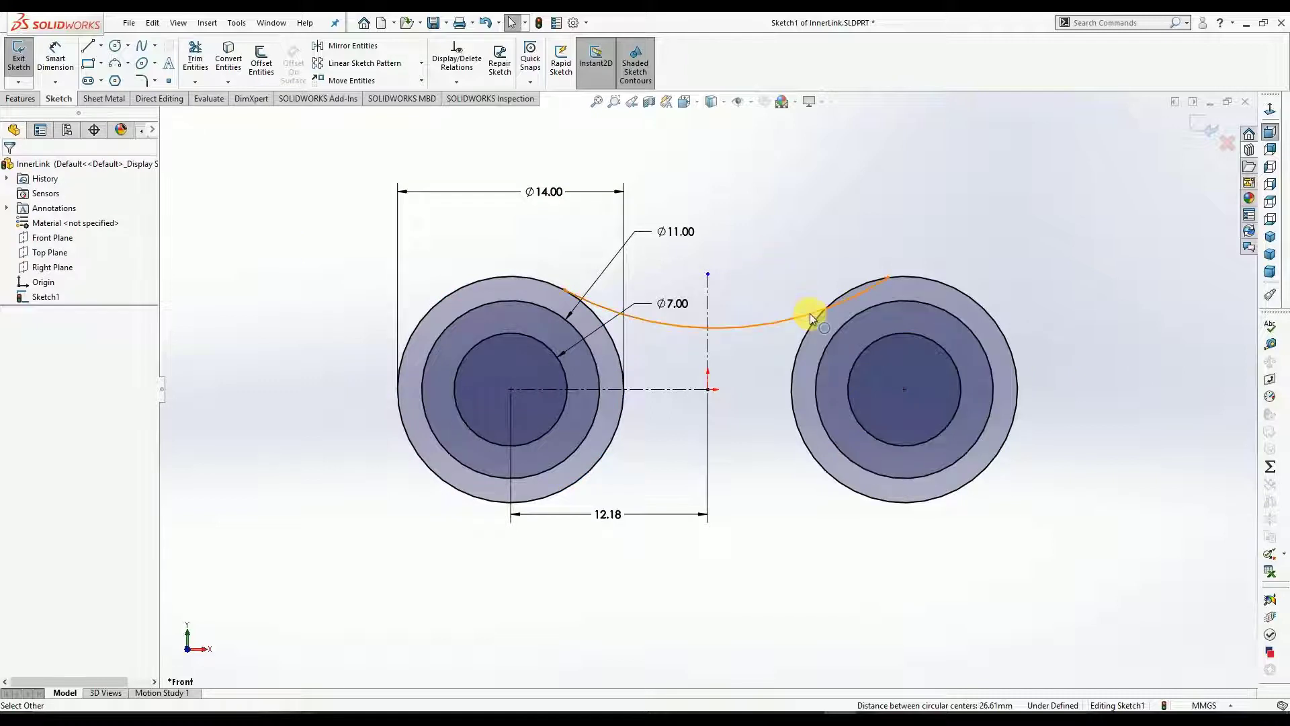
pyautogui.click(864, 296)
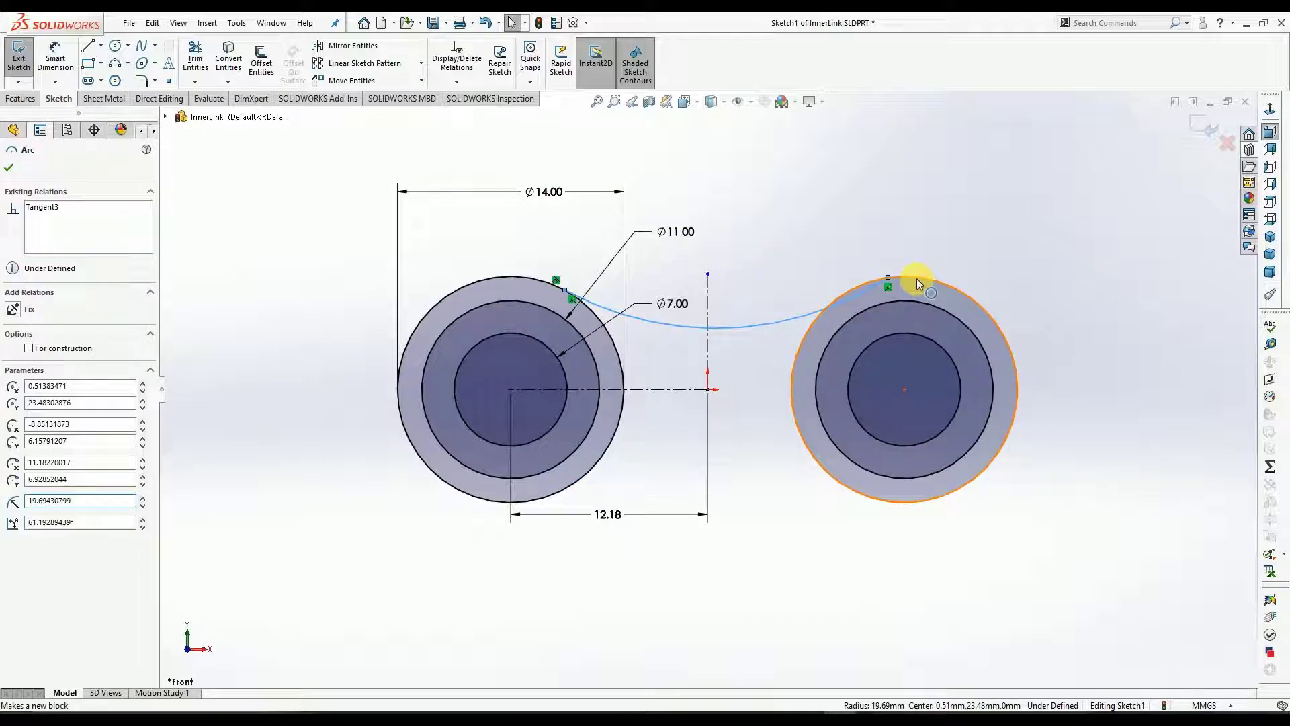
pyautogui.keyDown('ctrl'); pyautogui.click(905, 284); pyautogui.keyUp('ctrl')
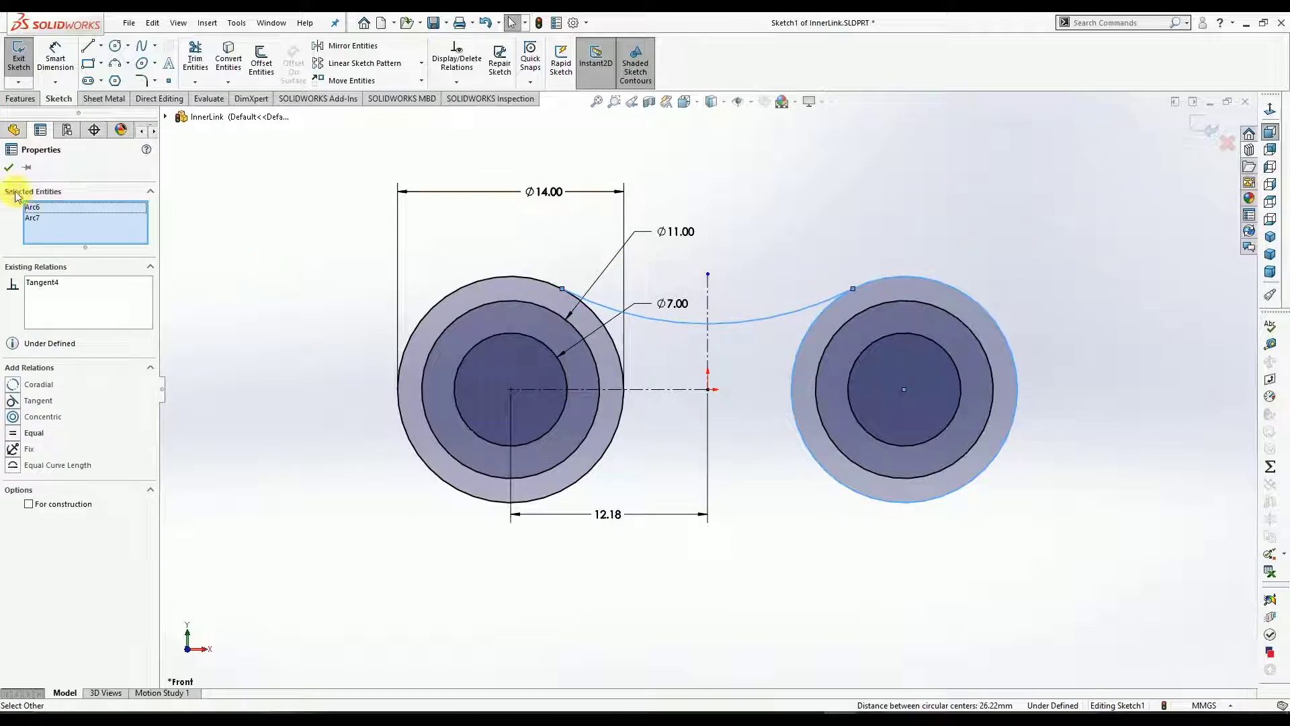
pyautogui.click(11, 171)
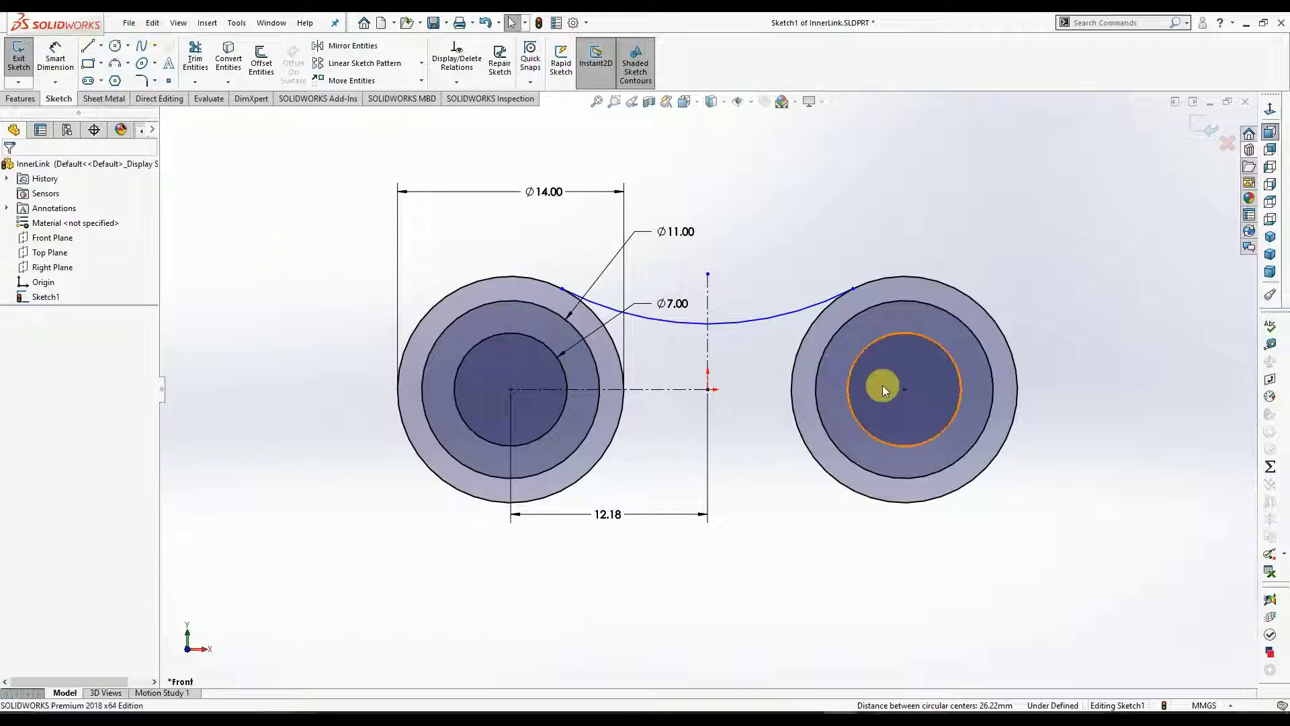
# Dimension the connecting arc's radius as 20 mm.
pyautogui.click(742, 320)
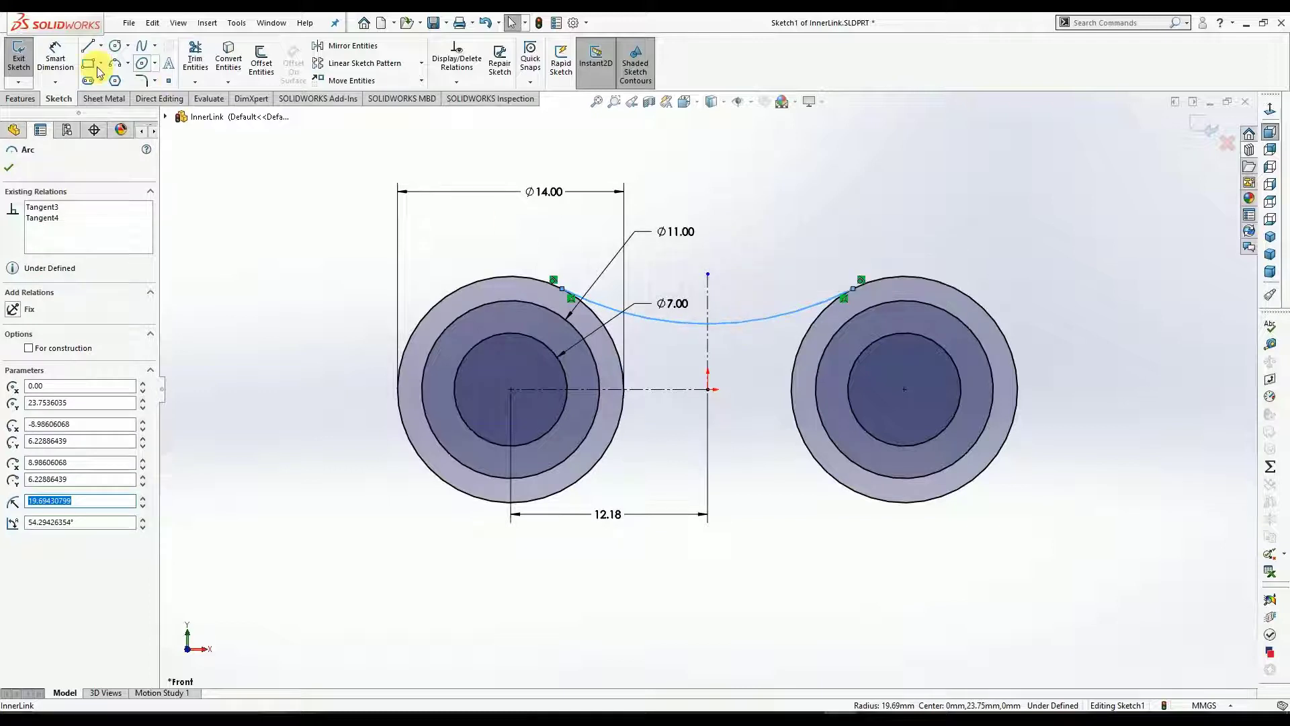
pyautogui.click(54, 58)
pyautogui.click(754, 321)
pyautogui.click(756, 242)
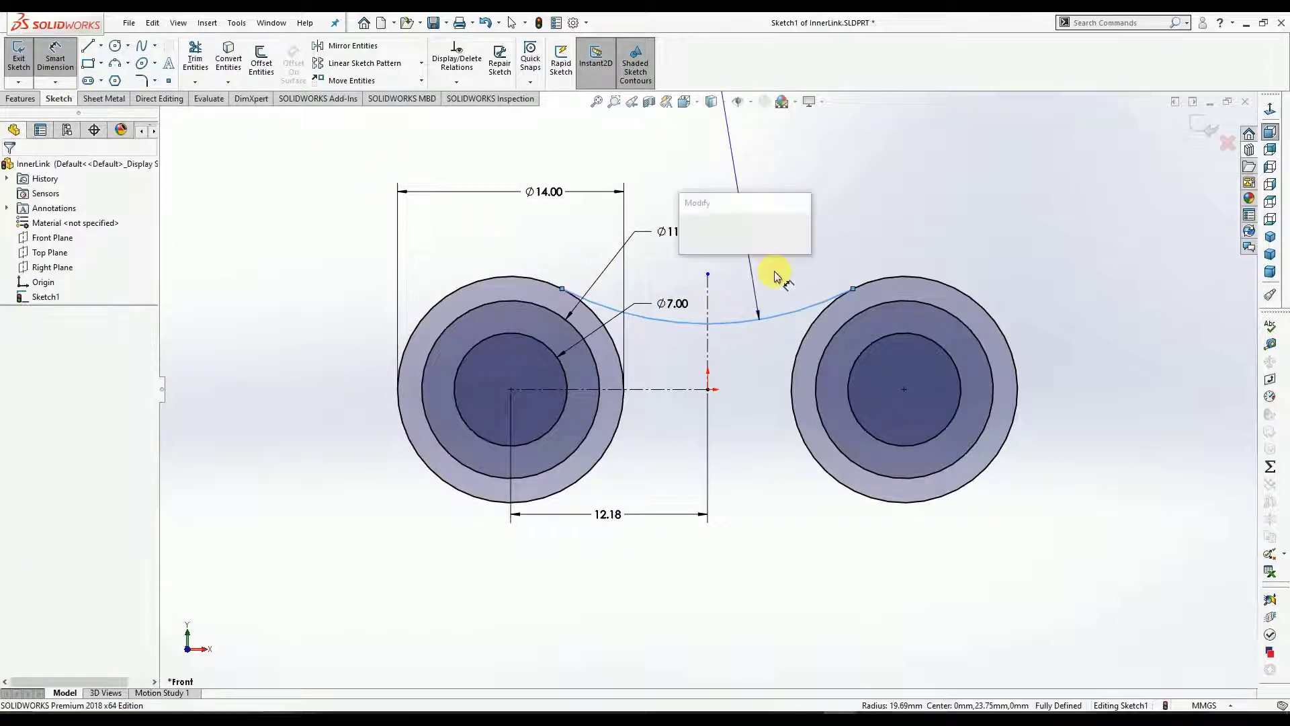
pyautogui.write('2')
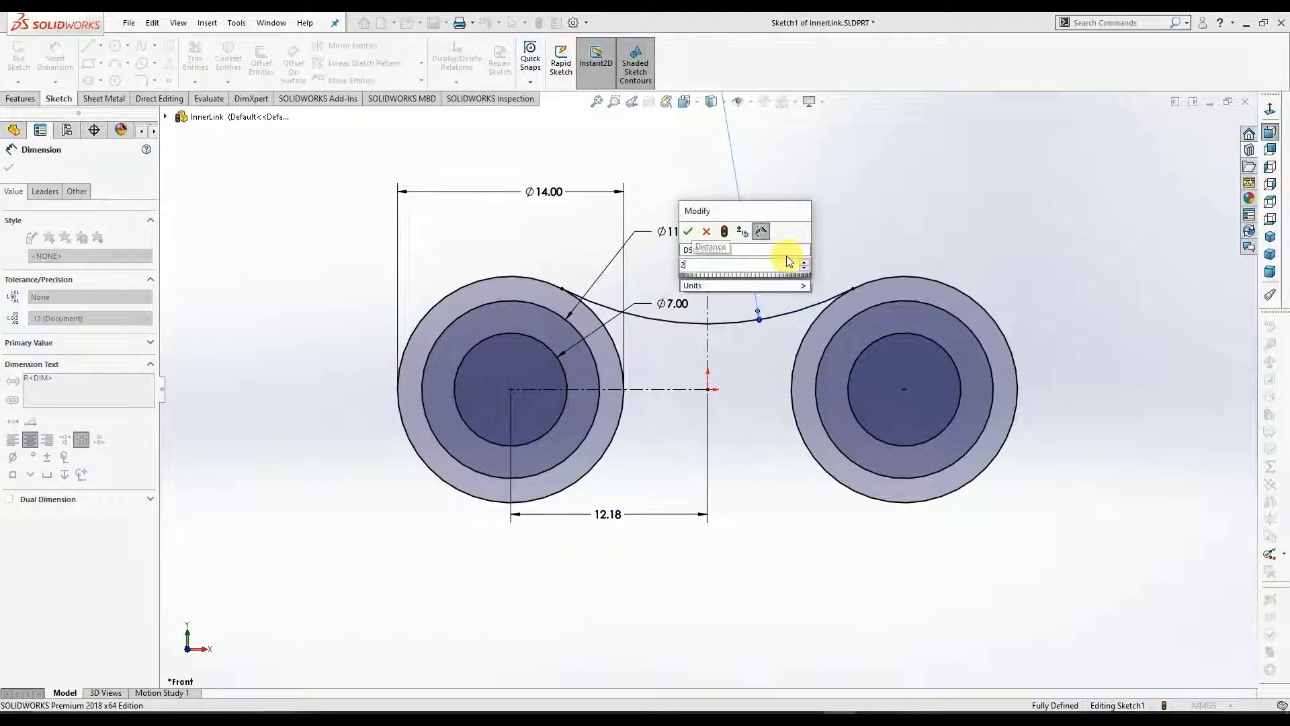
pyautogui.press('Return')
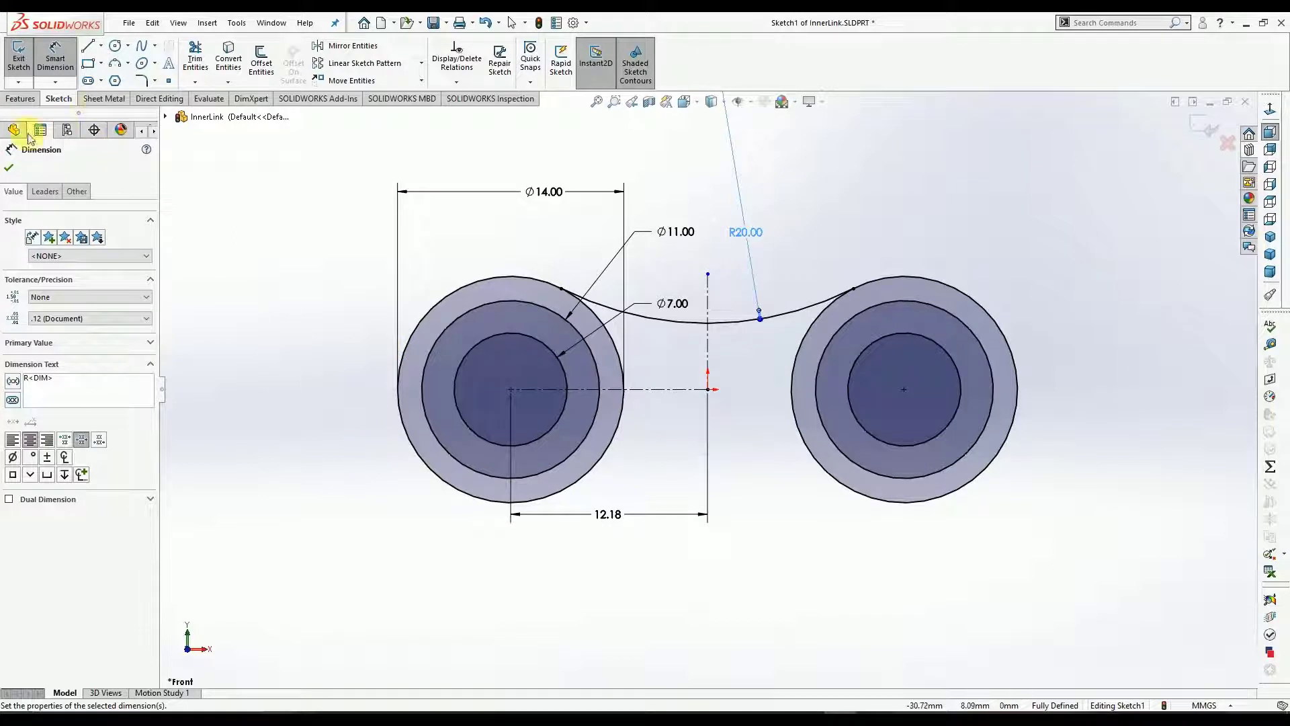
pyautogui.click(10, 172)
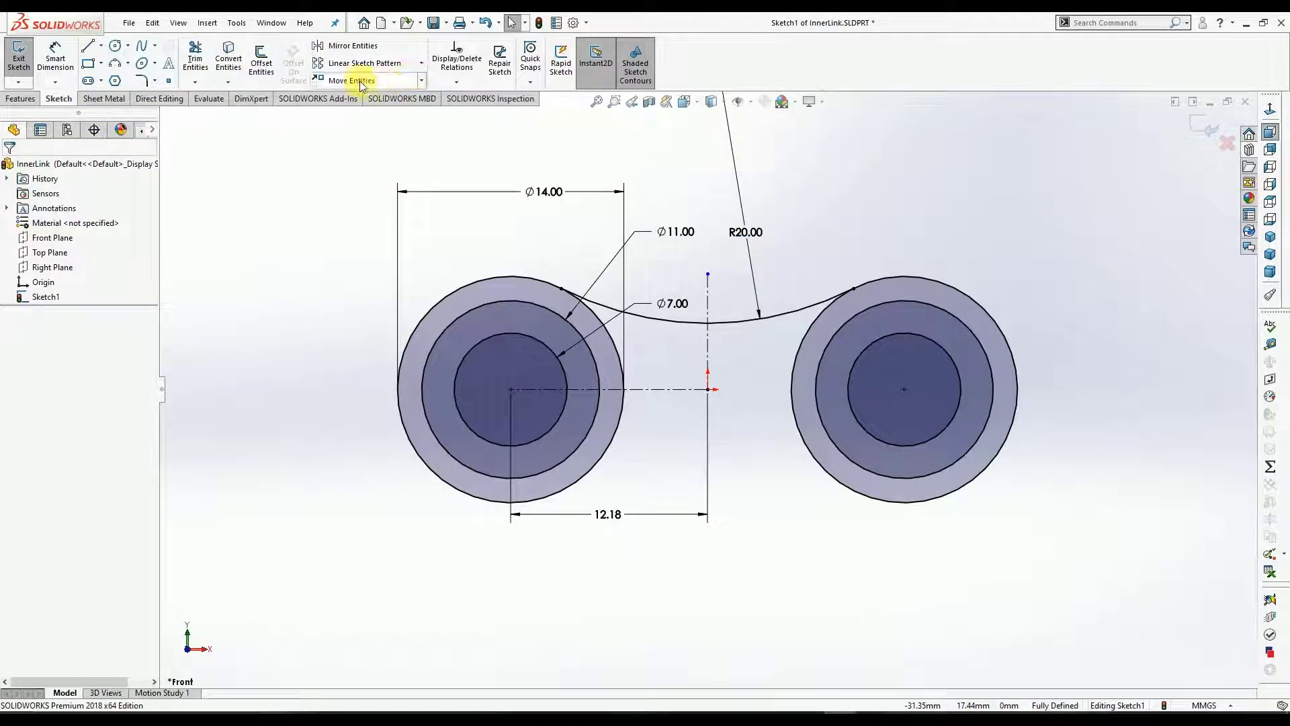
# Mirror the 20 mm arc about the horizontal centerline, keeping the original, and exit the sketch.
pyautogui.click(349, 45)
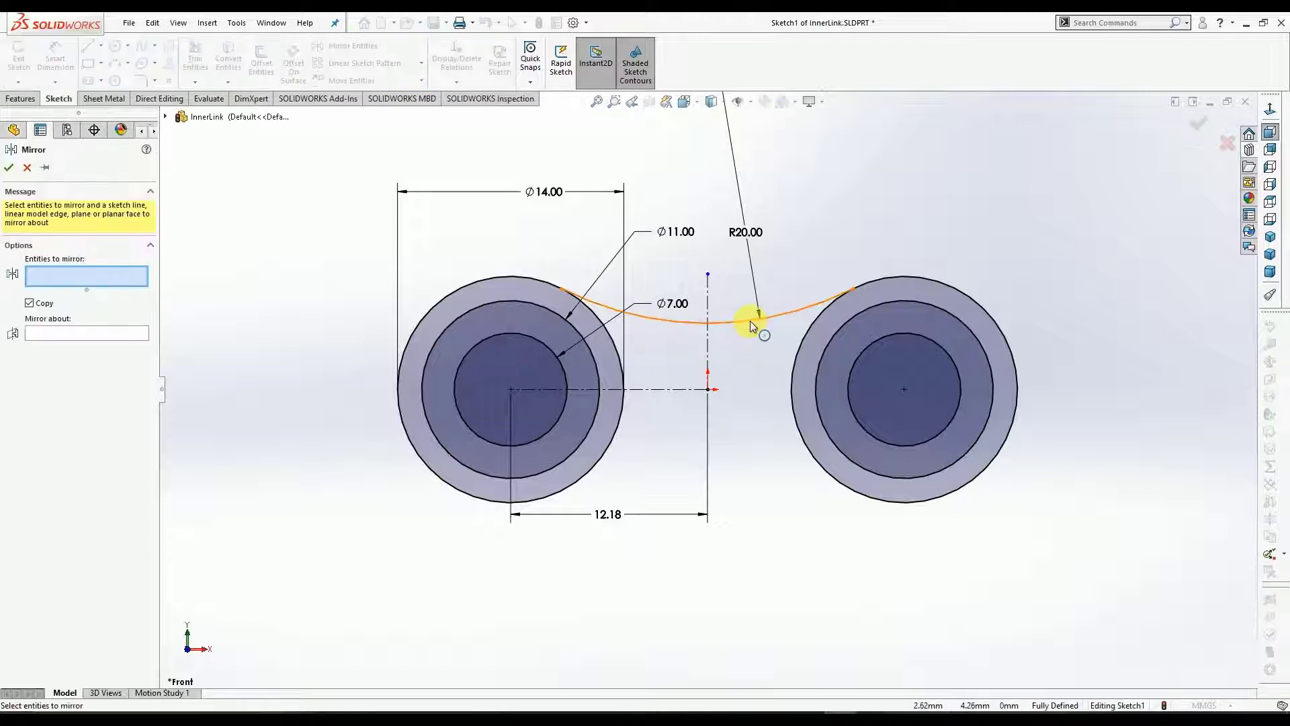
pyautogui.click(750, 319)
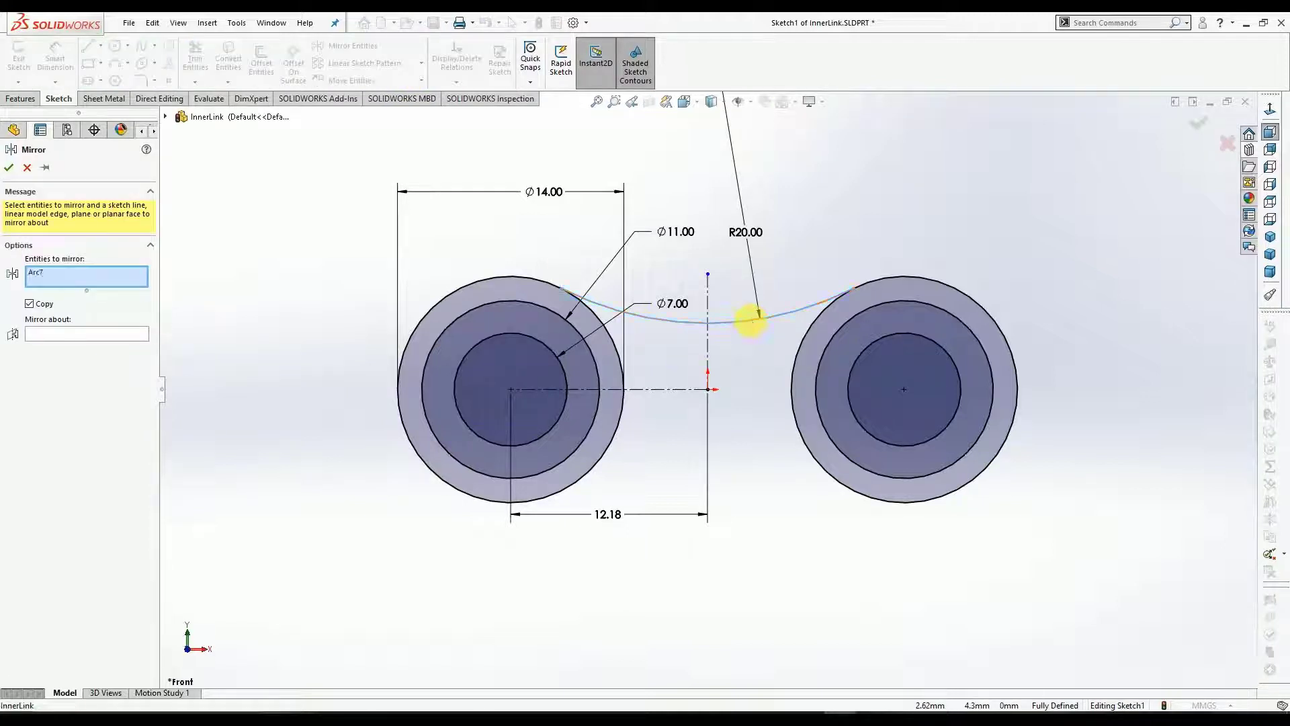
pyautogui.click(98, 336)
pyautogui.click(662, 390)
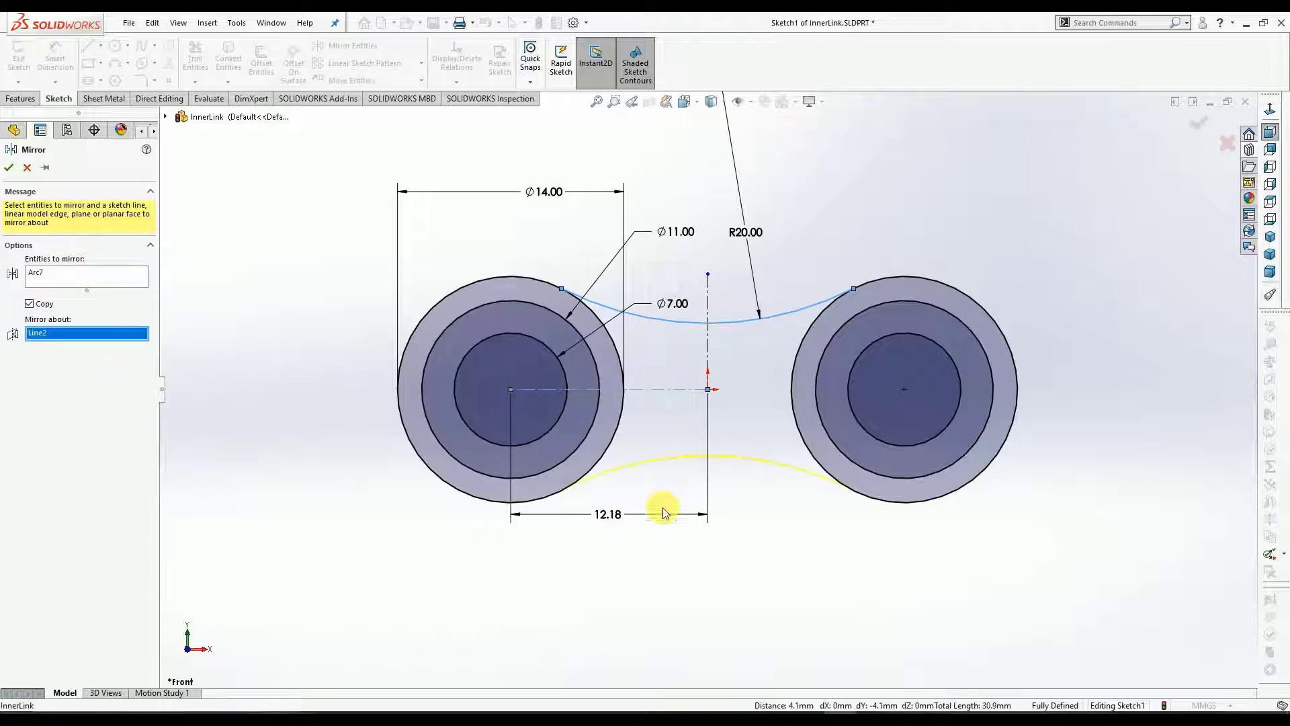
pyautogui.click(9, 168)
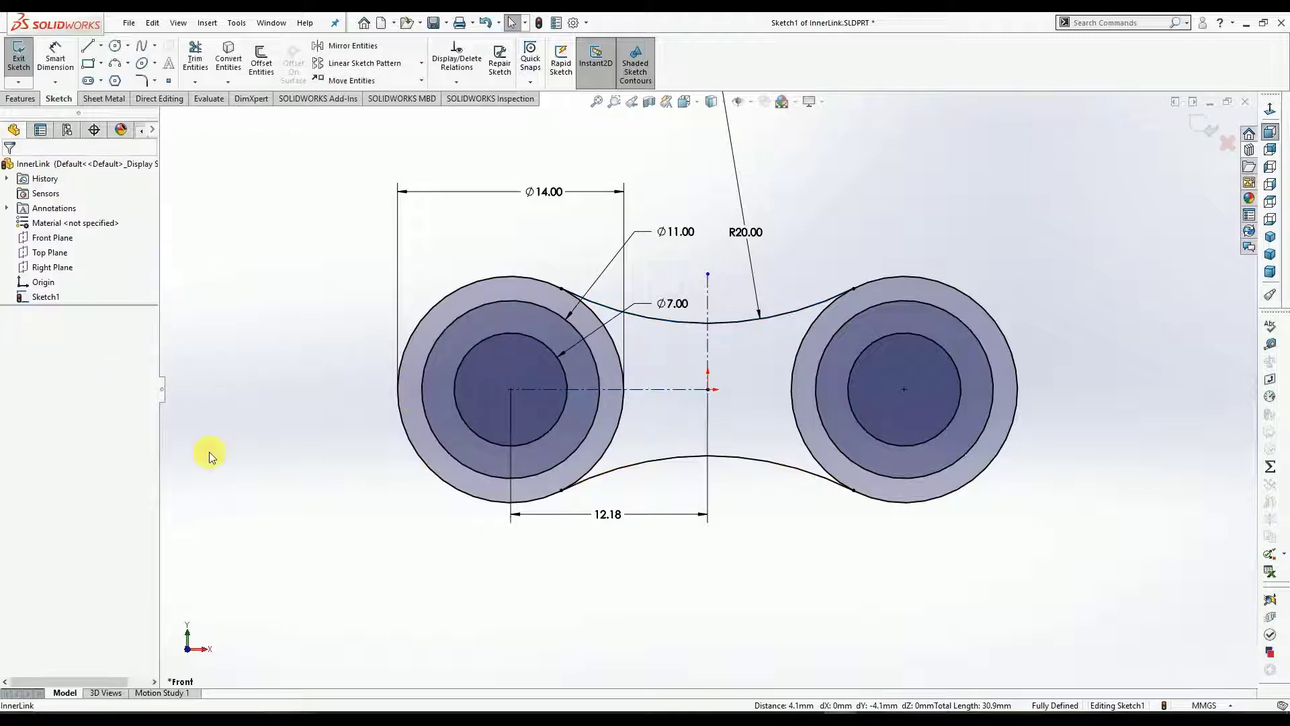
pyautogui.press('f')
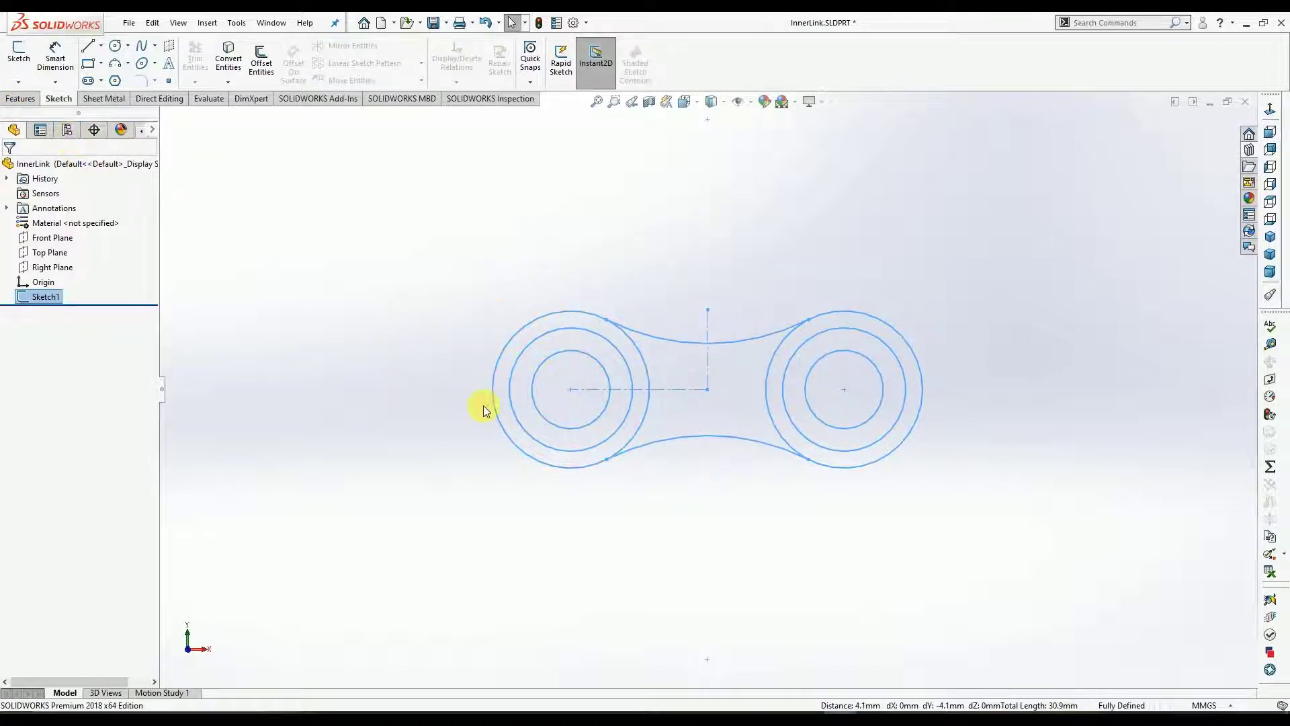
# Use the Contour Select Tool on the sketch to pick all link-plate regions except the two 7 mm holes.
pyautogui.rightClick(37, 306)
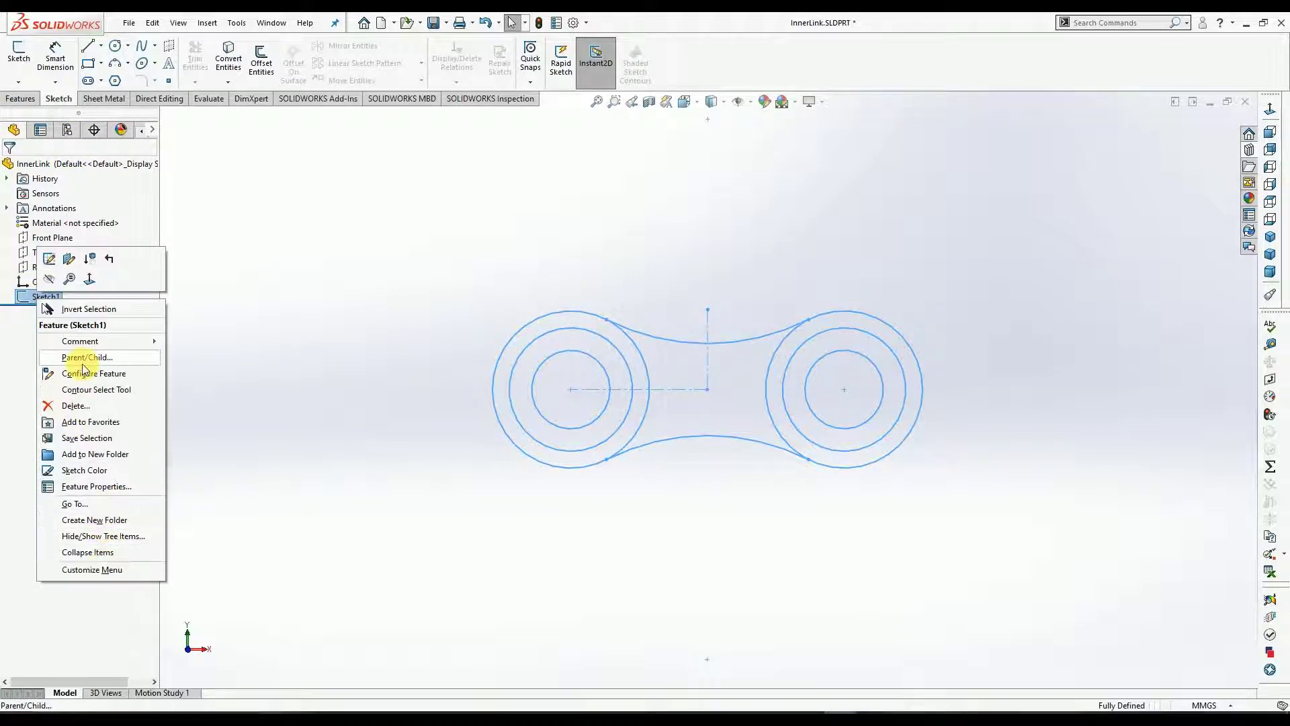
pyautogui.click(101, 390)
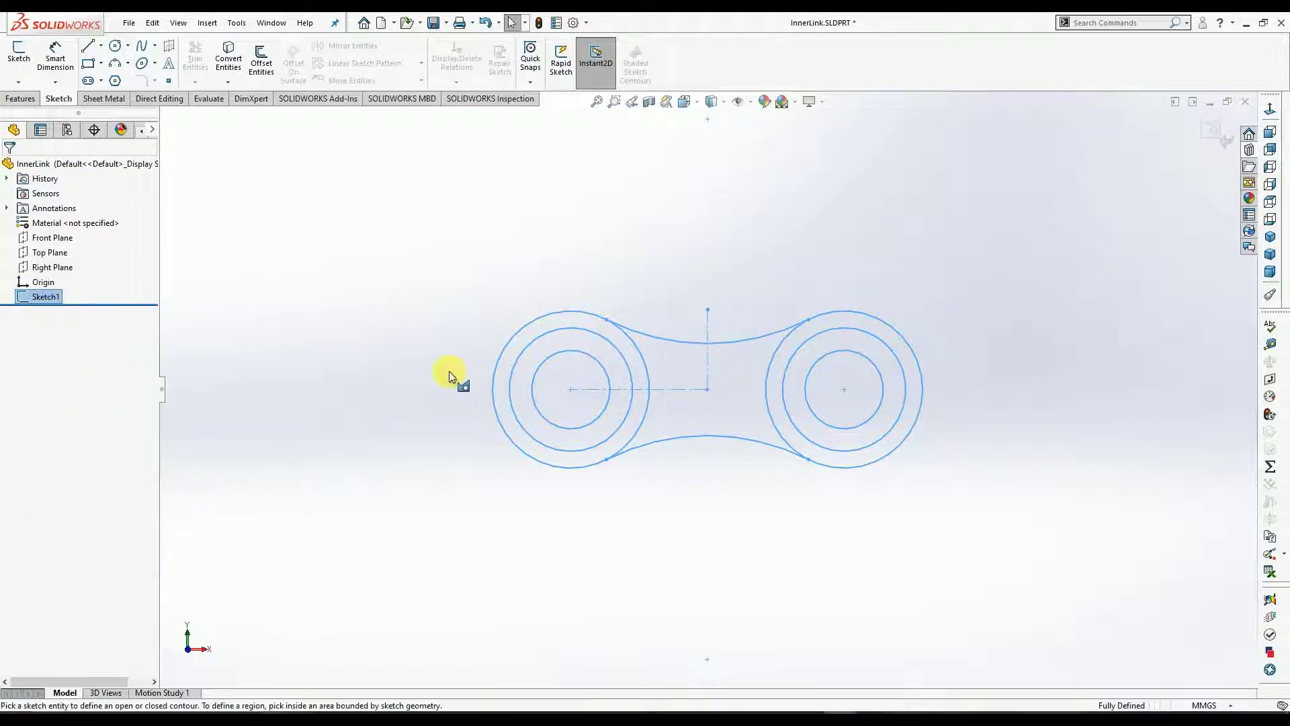
pyautogui.click(546, 348)
pyautogui.click(553, 324)
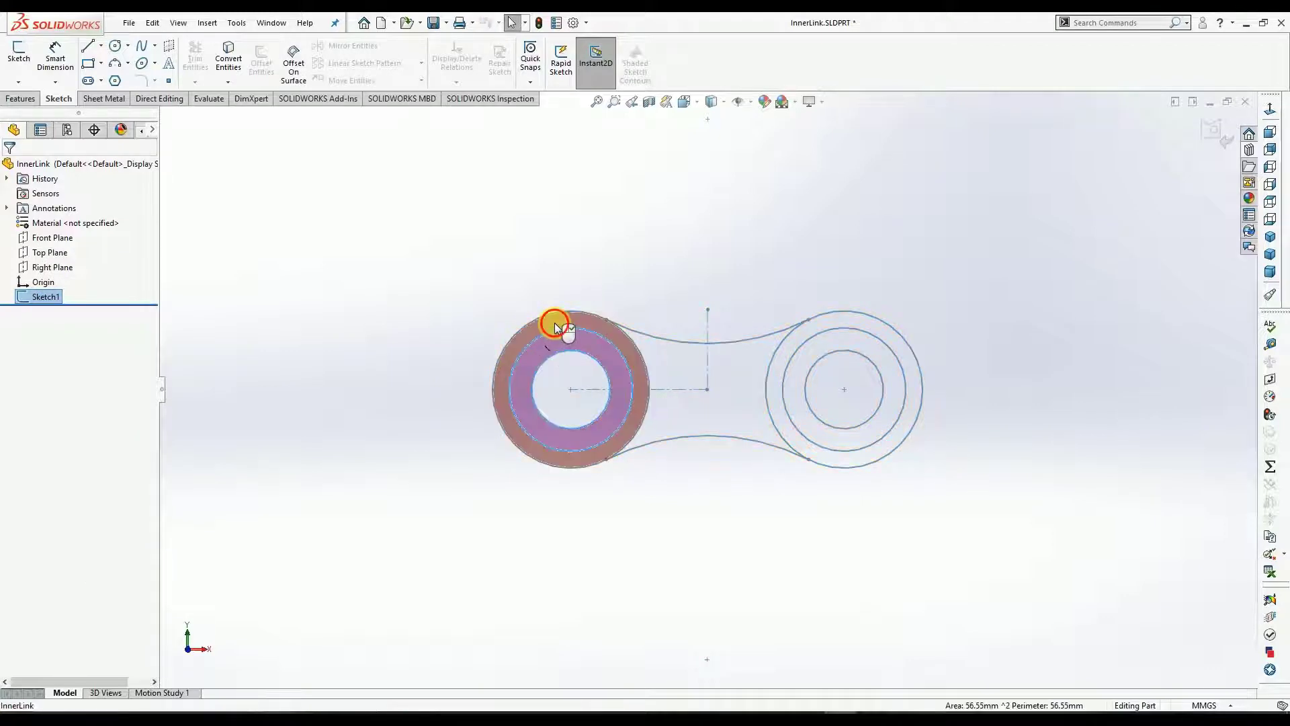
pyautogui.click(624, 372)
pyautogui.click(669, 365)
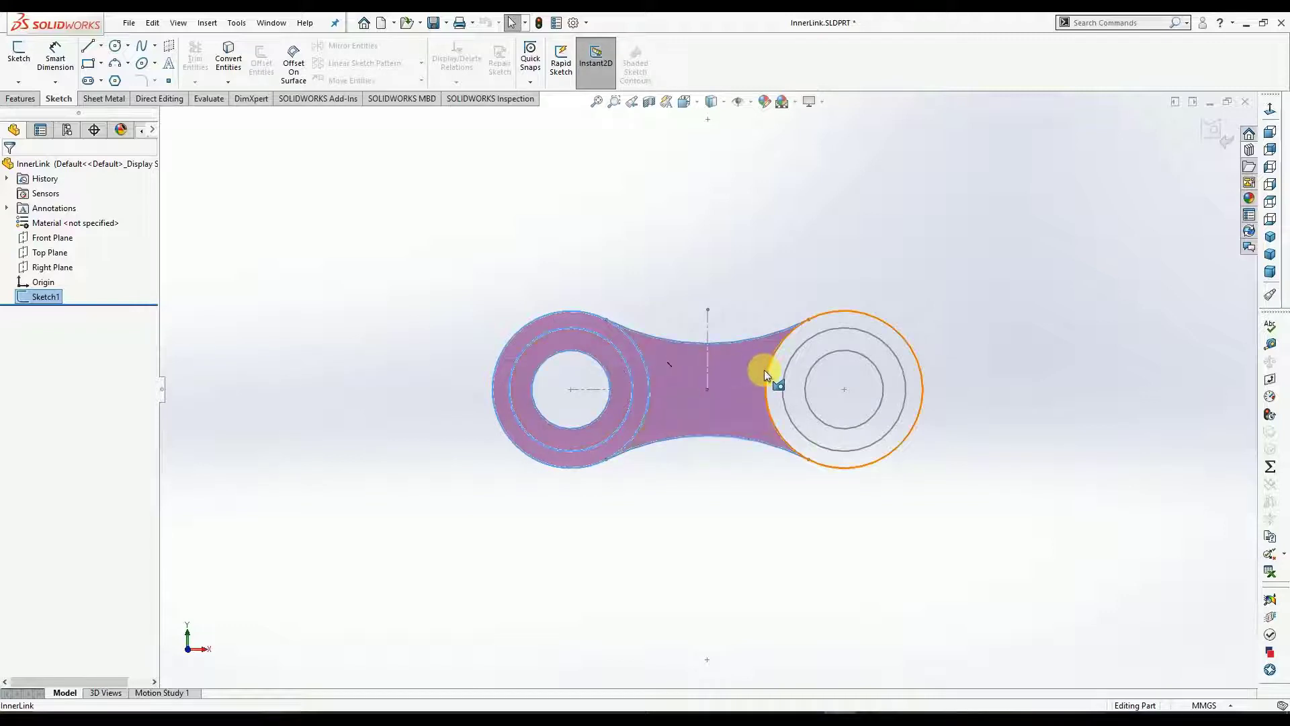
pyautogui.click(776, 372)
pyautogui.click(804, 387)
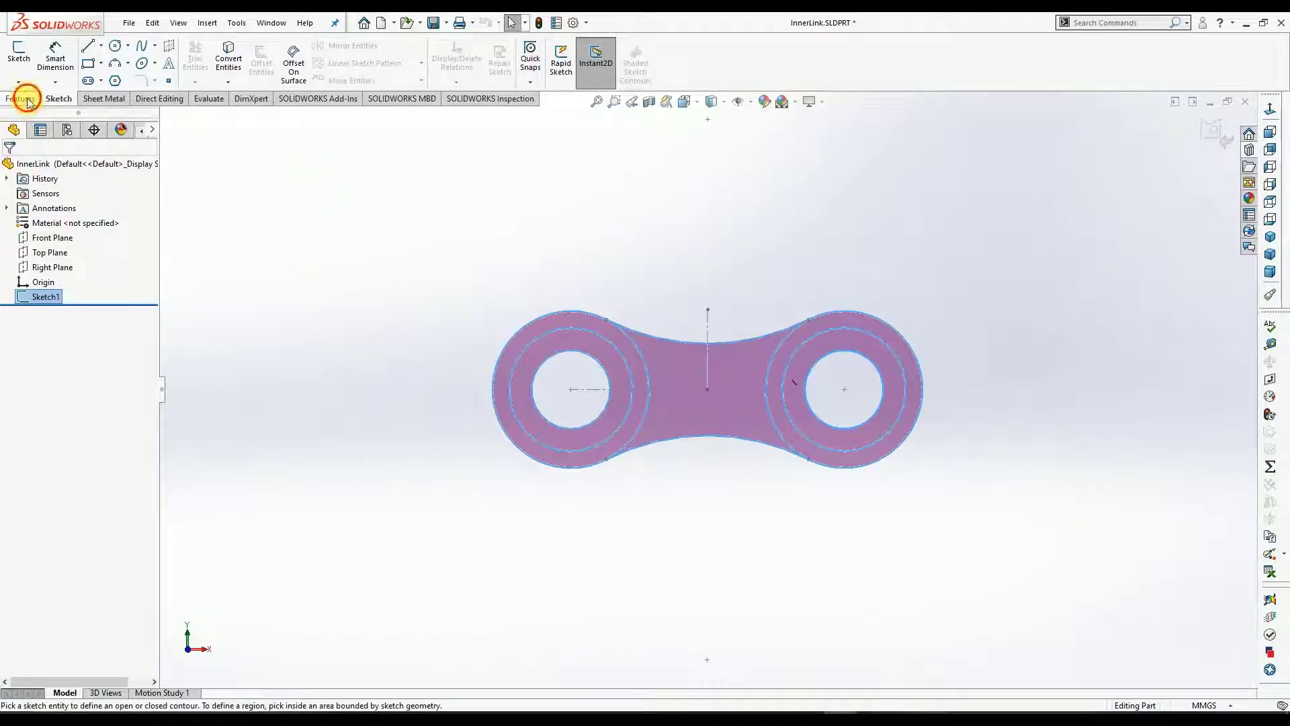
# Extrude the selected link-plate contours as a boss with a blind depth of 2 mm.
pyautogui.click(20, 98)
pyautogui.click(24, 60)
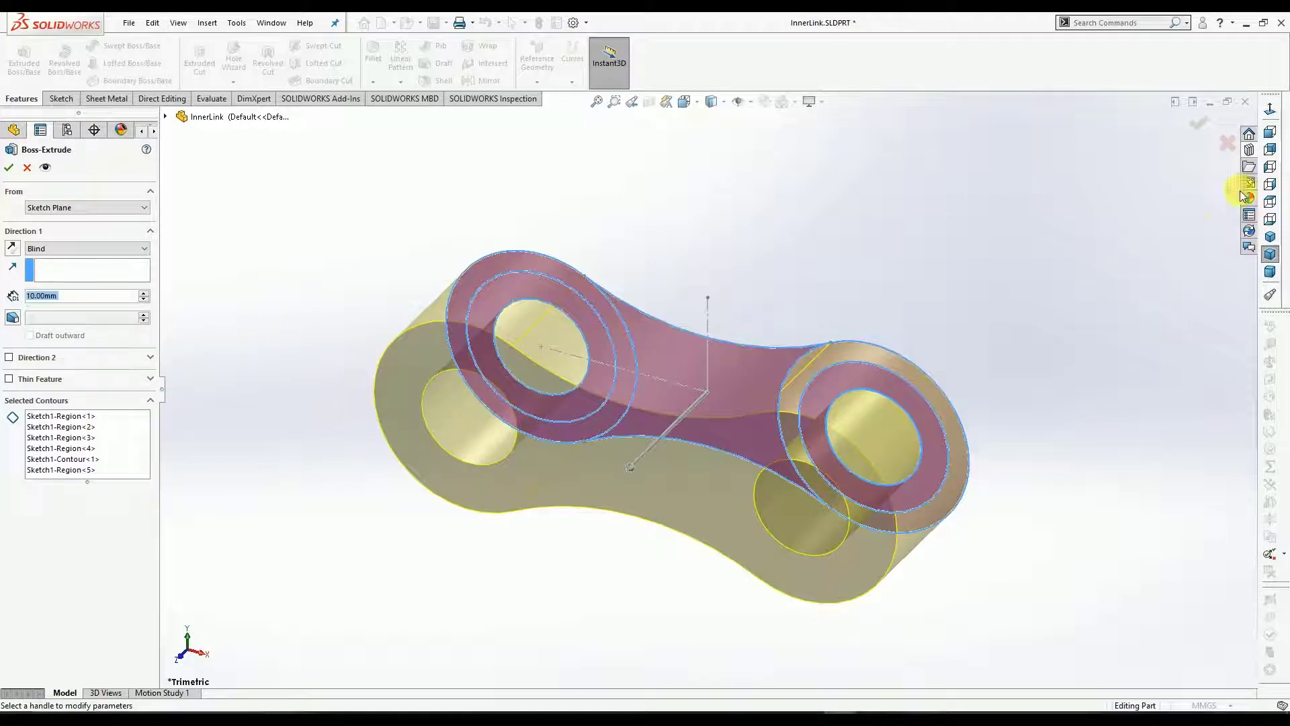
pyautogui.click(1271, 237)
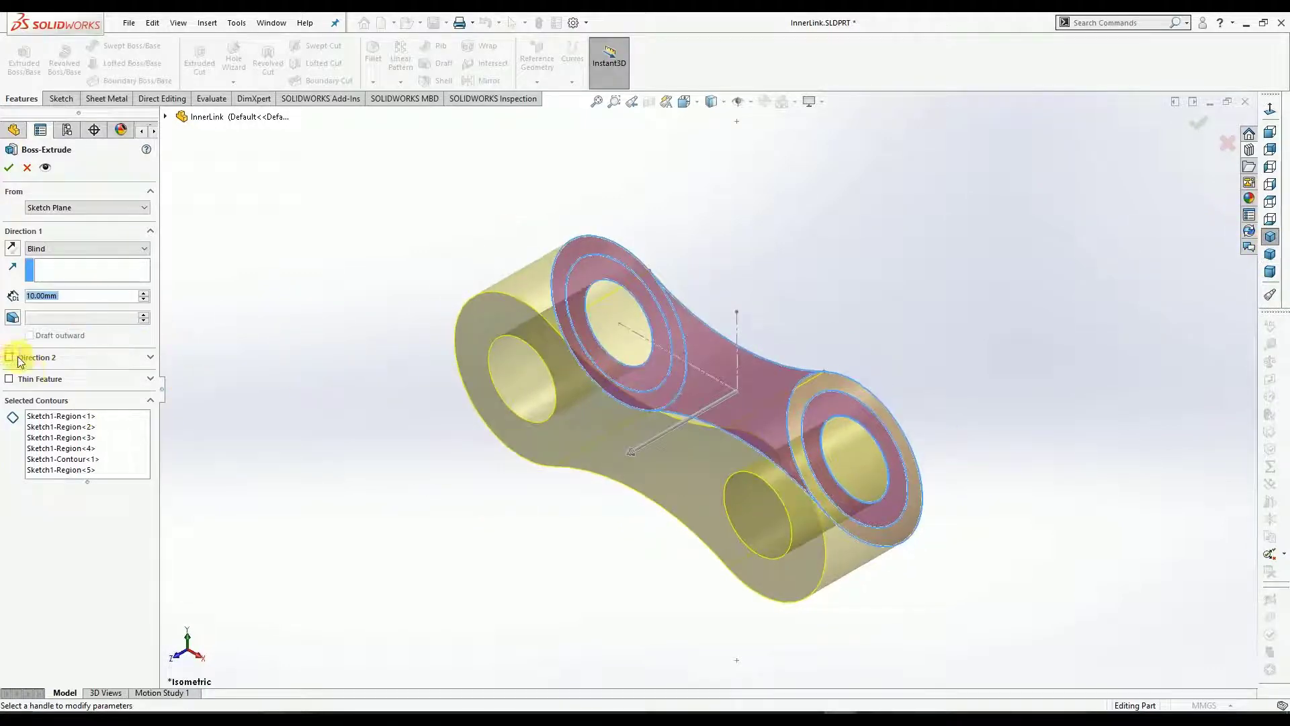
pyautogui.click(37, 297)
pyautogui.rightClick(26, 306)
pyautogui.write('2')
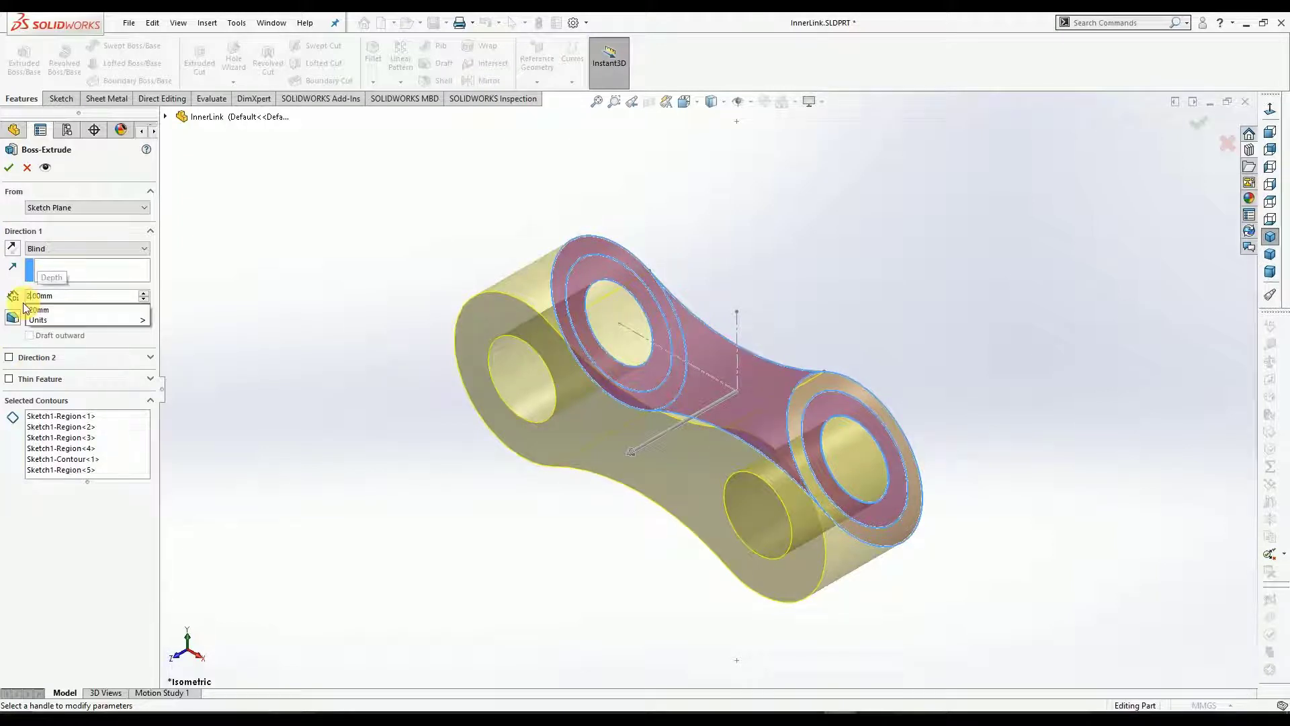
pyautogui.write('mm')
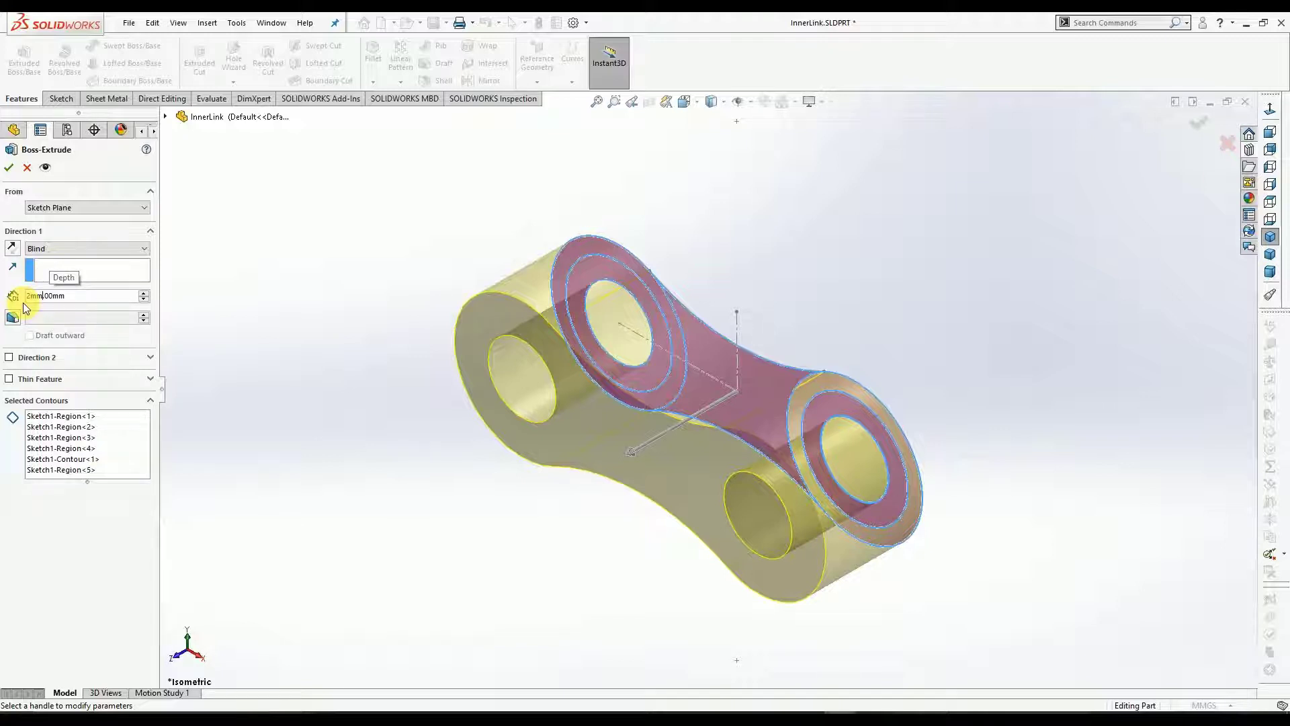
pyautogui.press('BackSpace')
pyautogui.press('BackSpace')
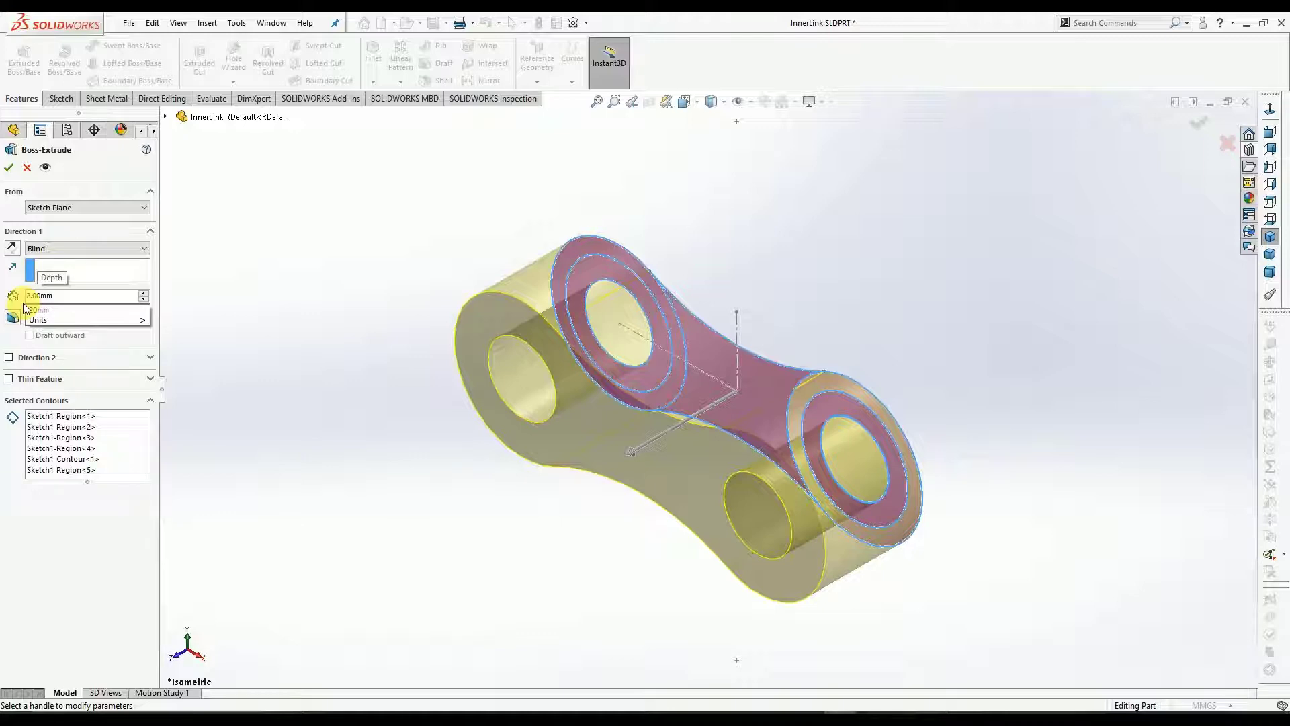
pyautogui.press('Return')
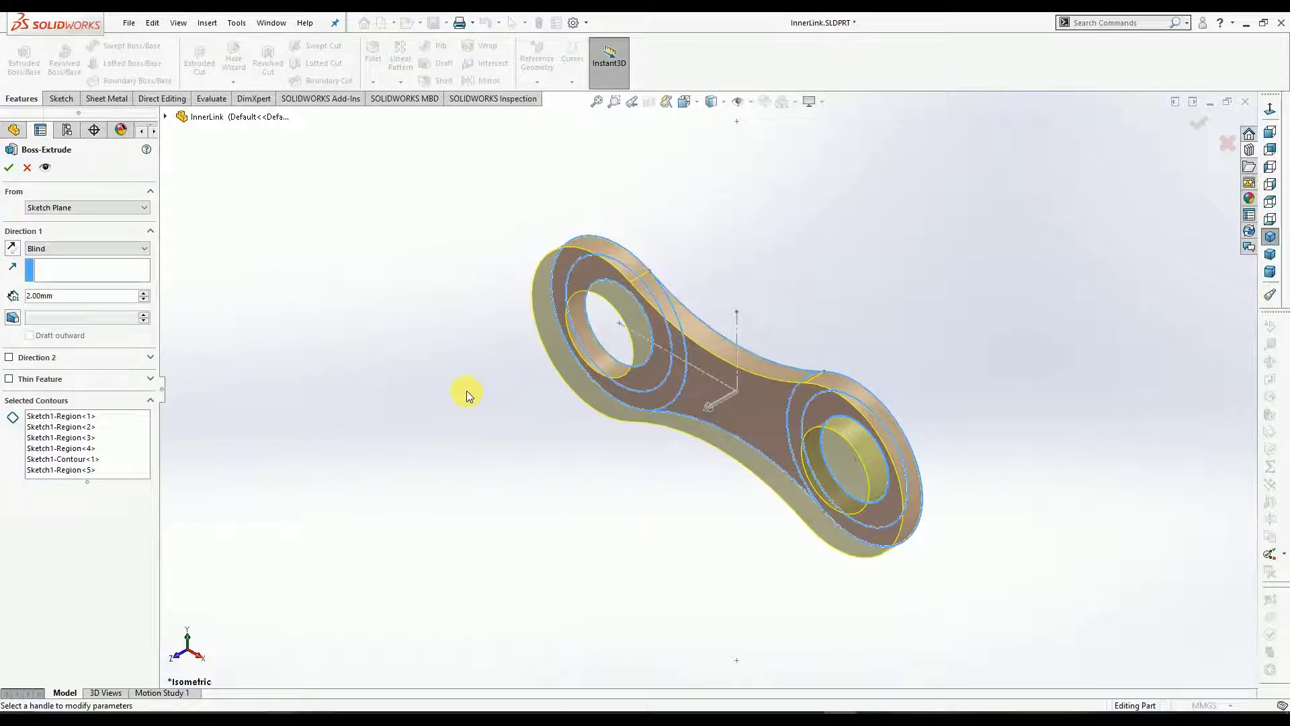
pyautogui.scroll(-1, 467, 393)
pyautogui.moveTo(466, 393); pyautogui.dragTo(490, 421, button='middle')
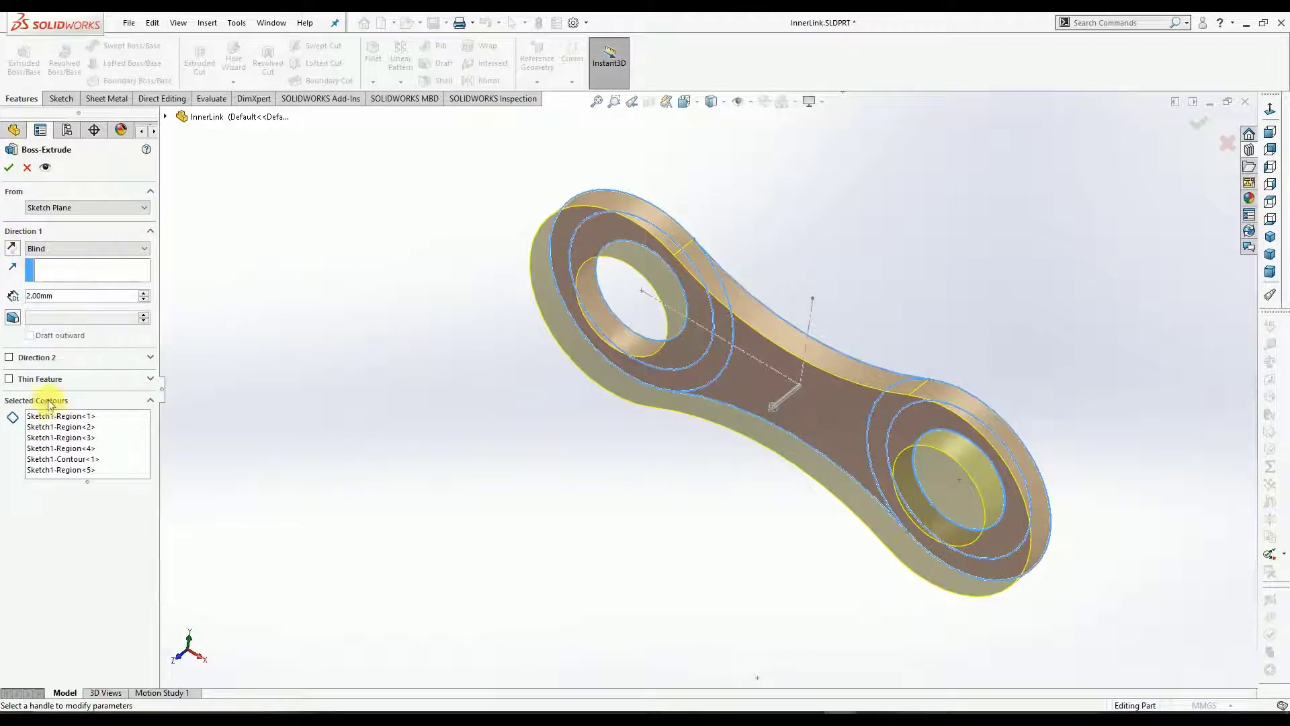
pyautogui.keyDown('shift'); pyautogui.click(188, 644); pyautogui.keyUp('shift')
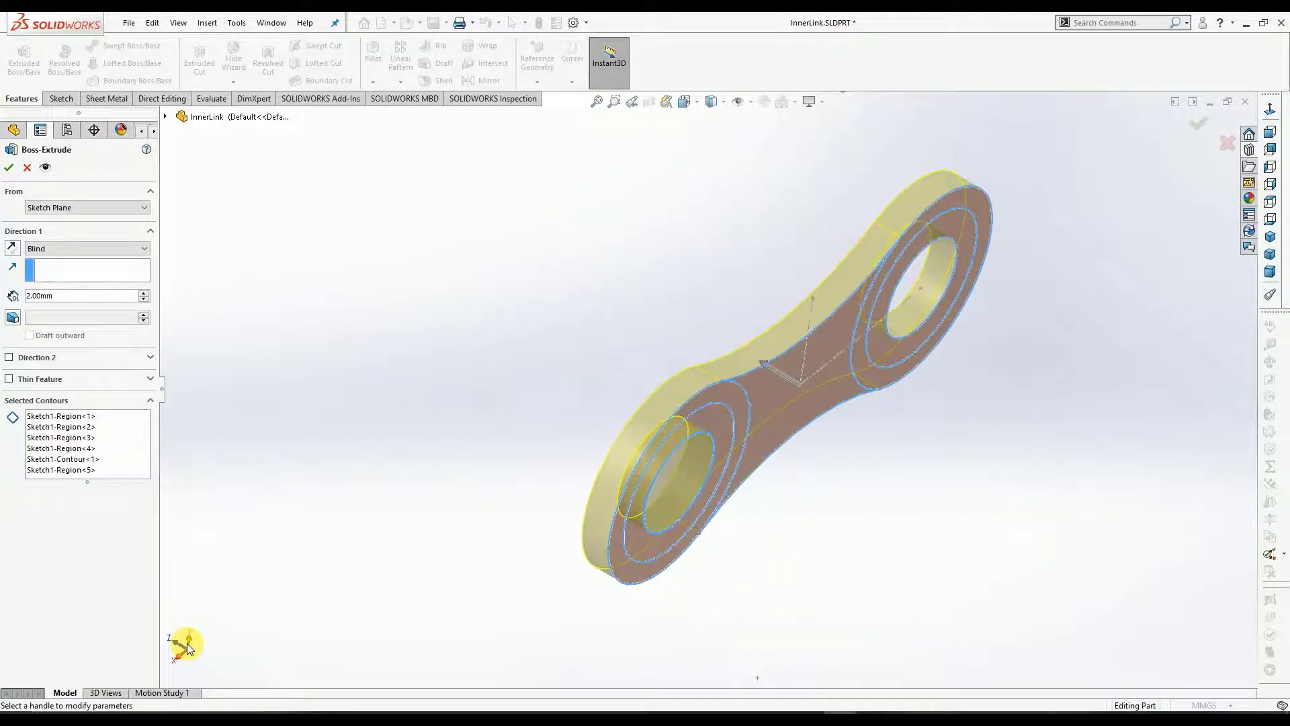
pyautogui.keyDown('shift'); pyautogui.click(187, 643); pyautogui.keyUp('shift')
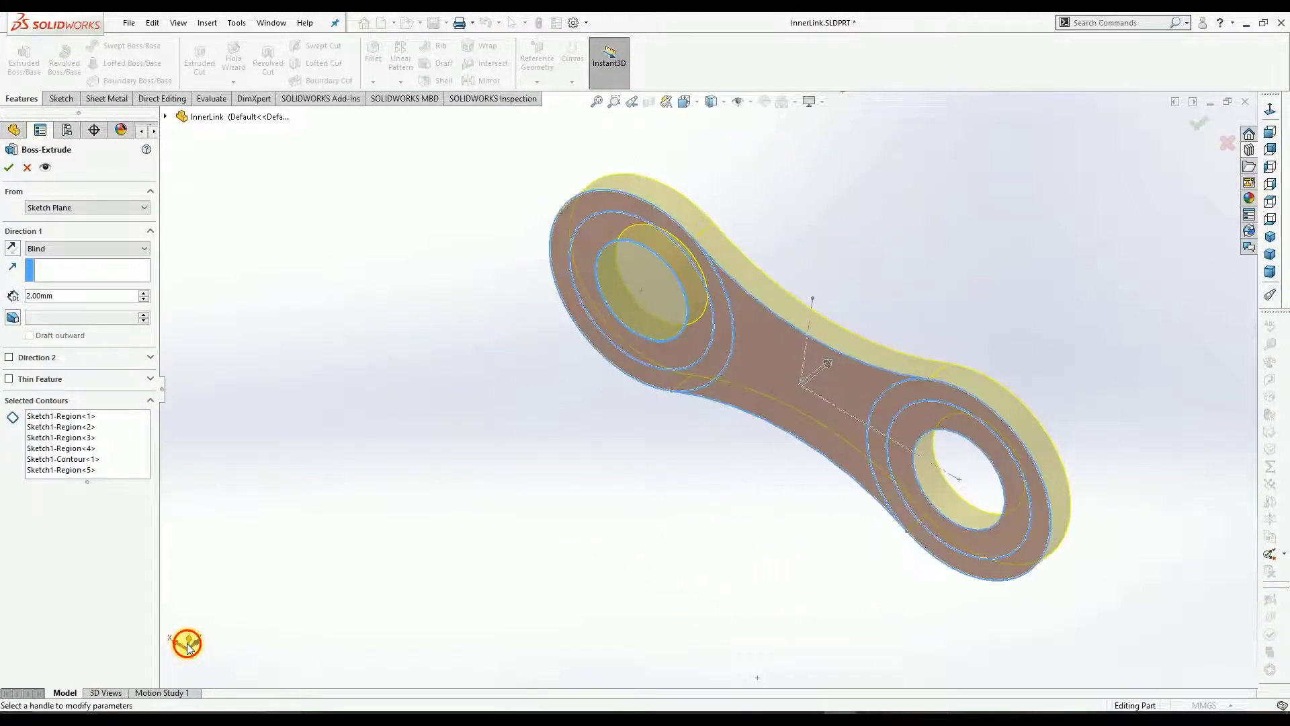
pyautogui.keyDown('shift'); pyautogui.click(186, 643); pyautogui.keyUp('shift')
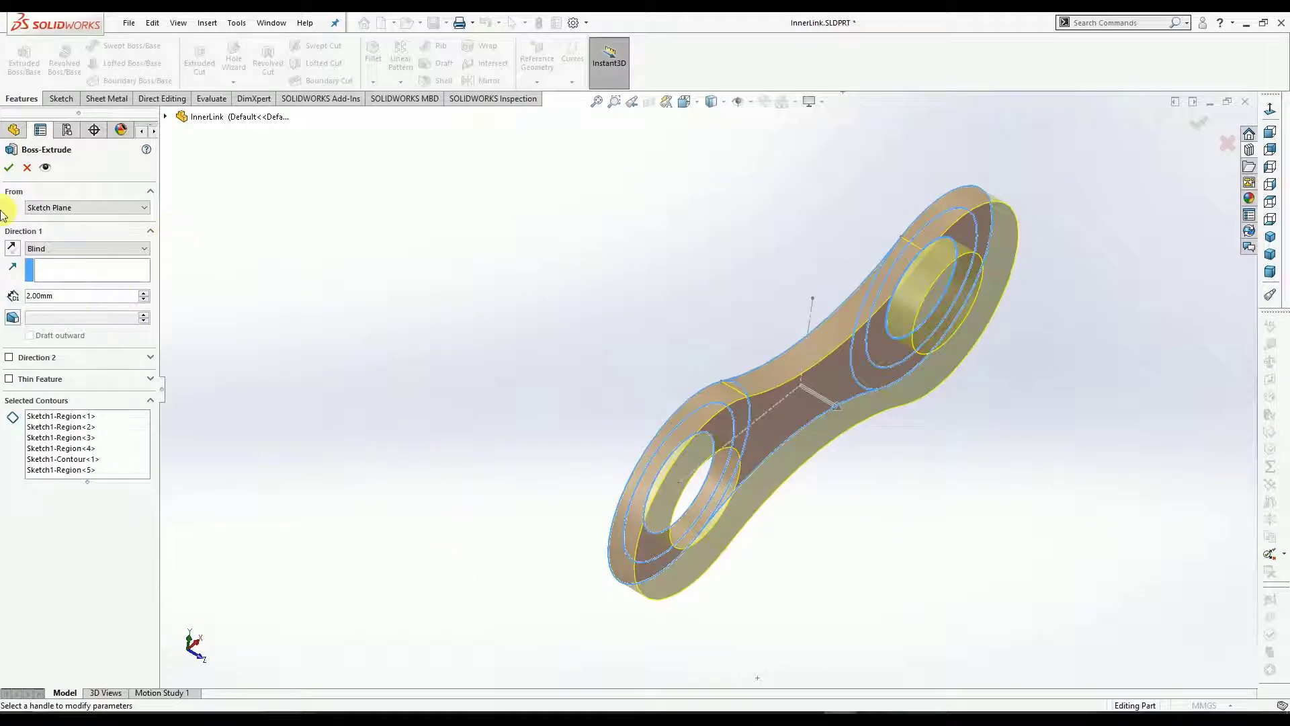
pyautogui.click(9, 168)
pyautogui.click(591, 359)
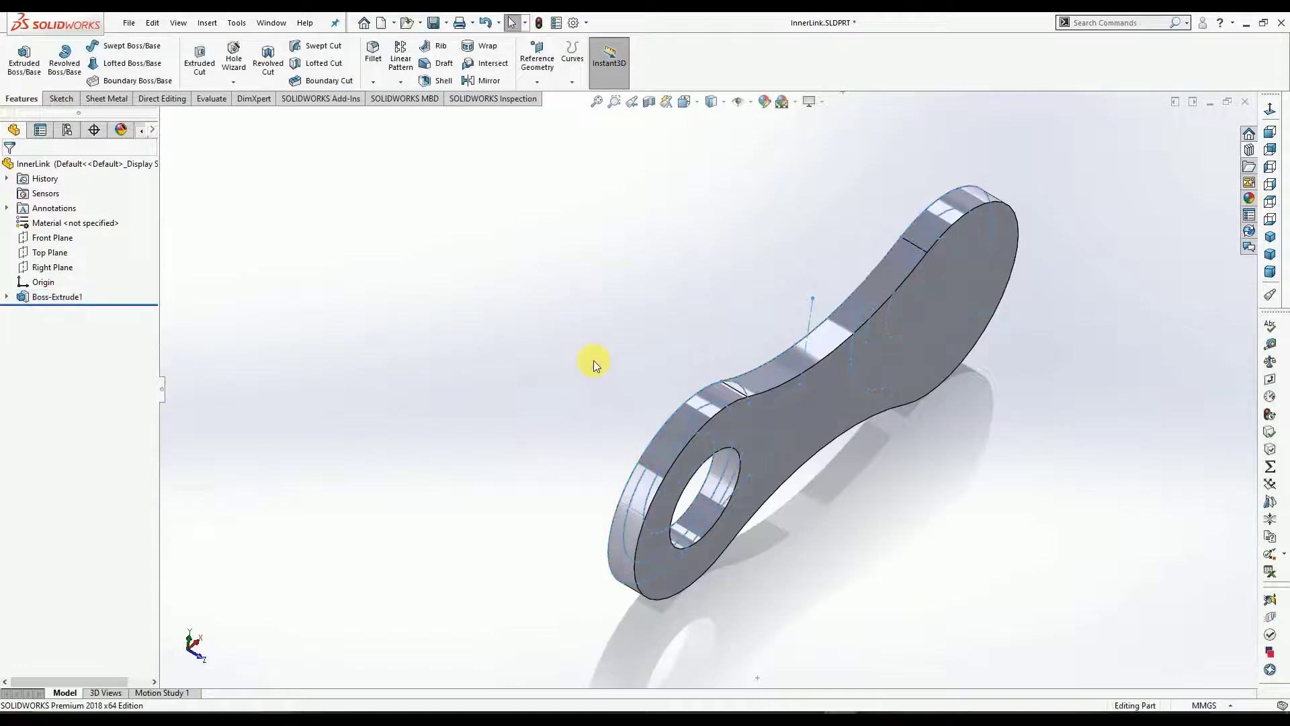
# Use the Contour Select Tool on the base extrusion's sketch to pick the ring between the 7 mm and 11 mm circles at each end.
pyautogui.moveTo(591, 361); pyautogui.dragTo(672, 390, button='middle')
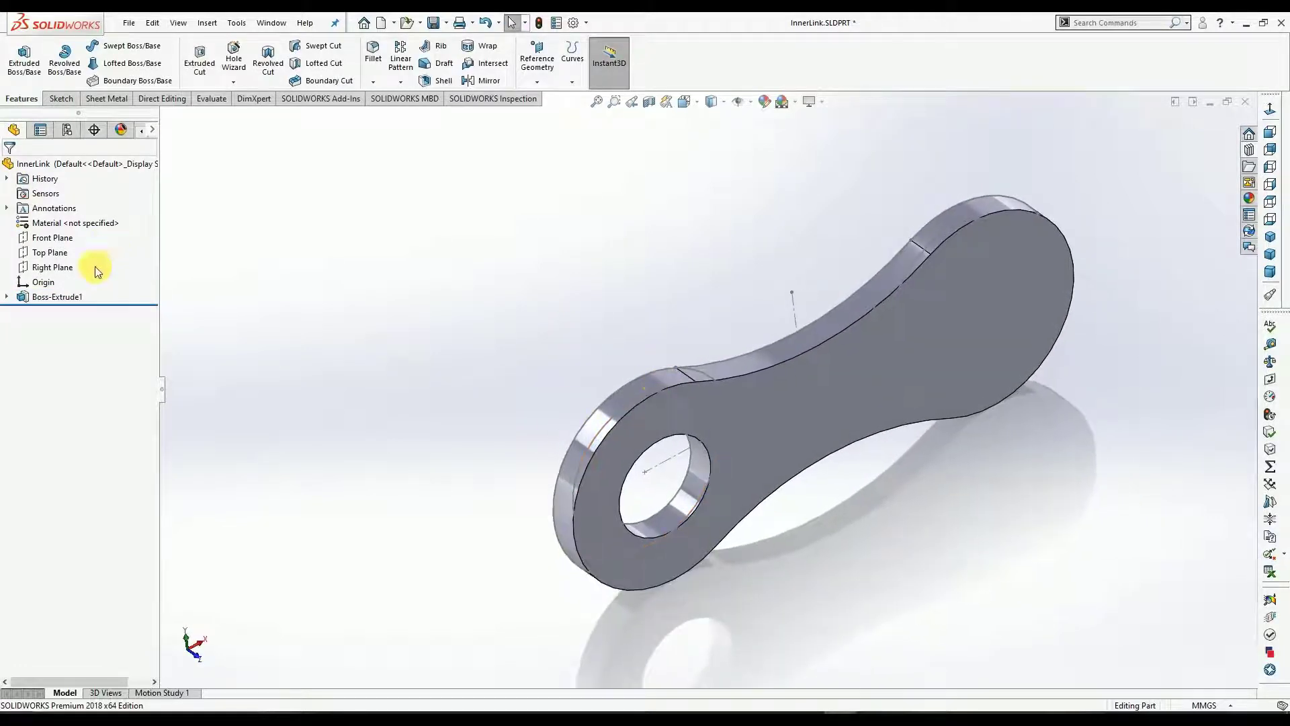
pyautogui.click(7, 297)
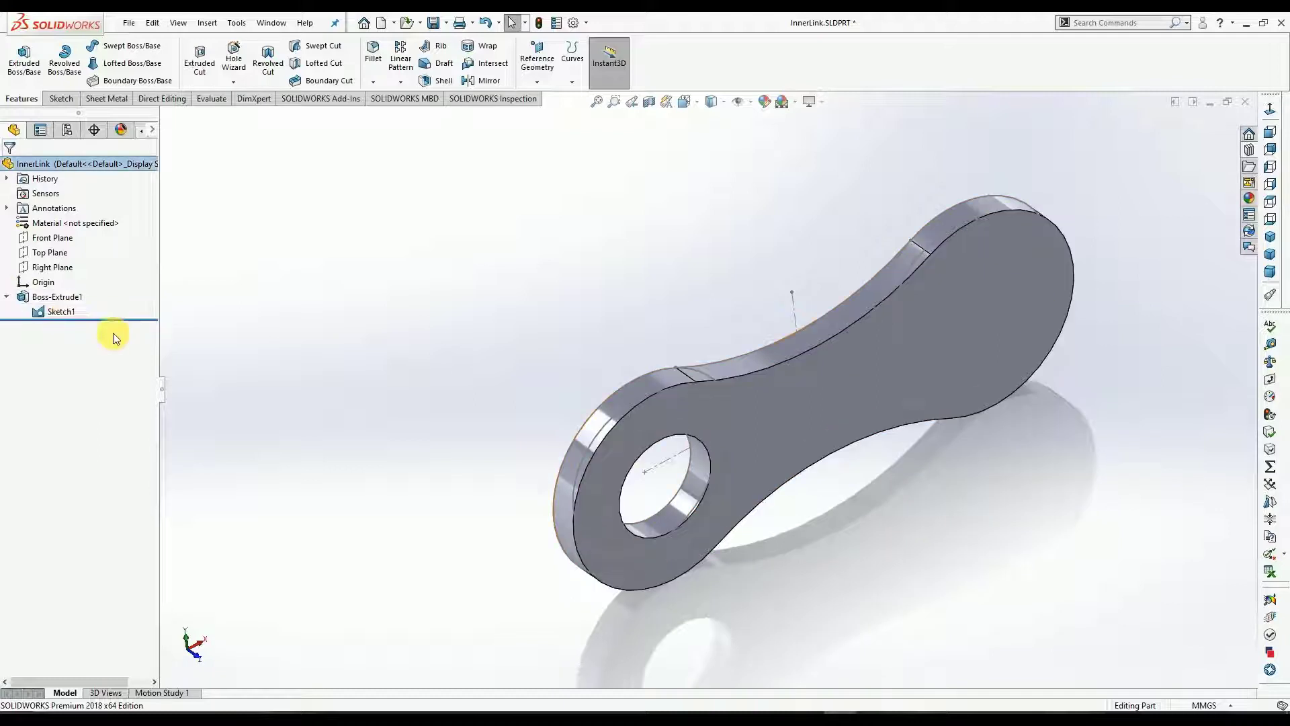
pyautogui.click(59, 311)
pyautogui.rightClick(64, 312)
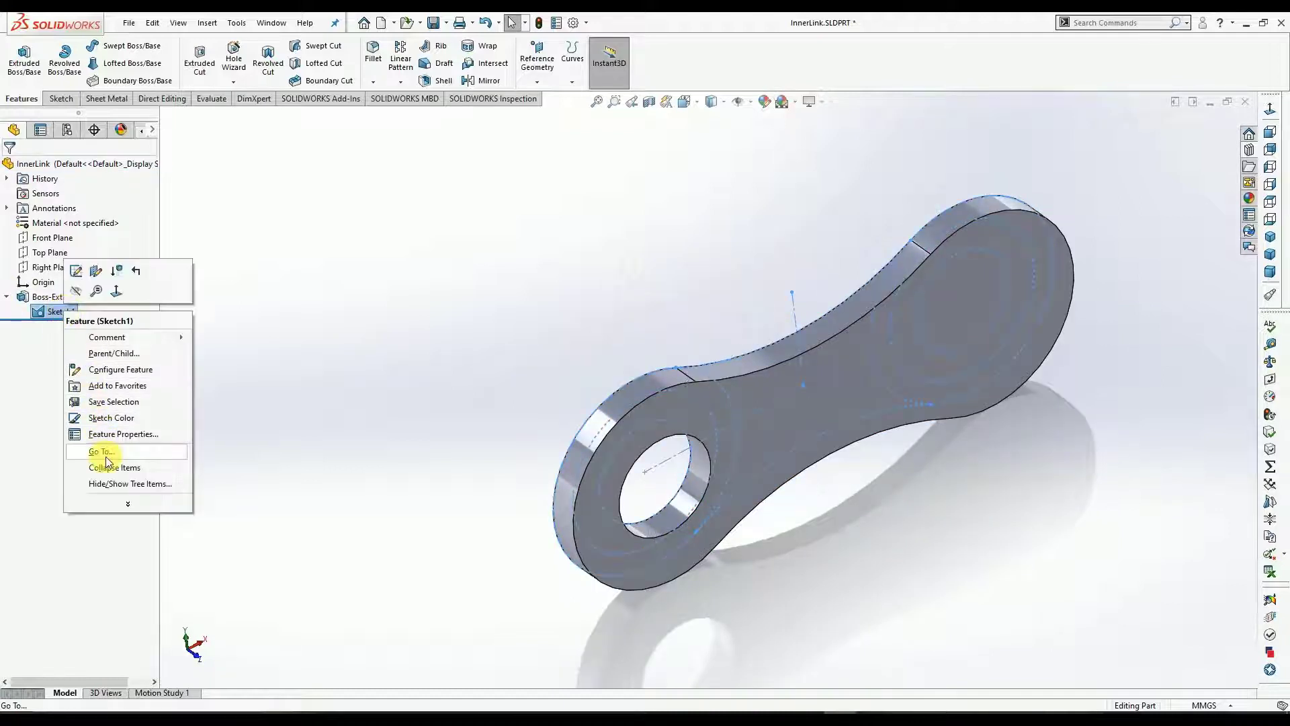
pyautogui.click(126, 504)
pyautogui.click(111, 401)
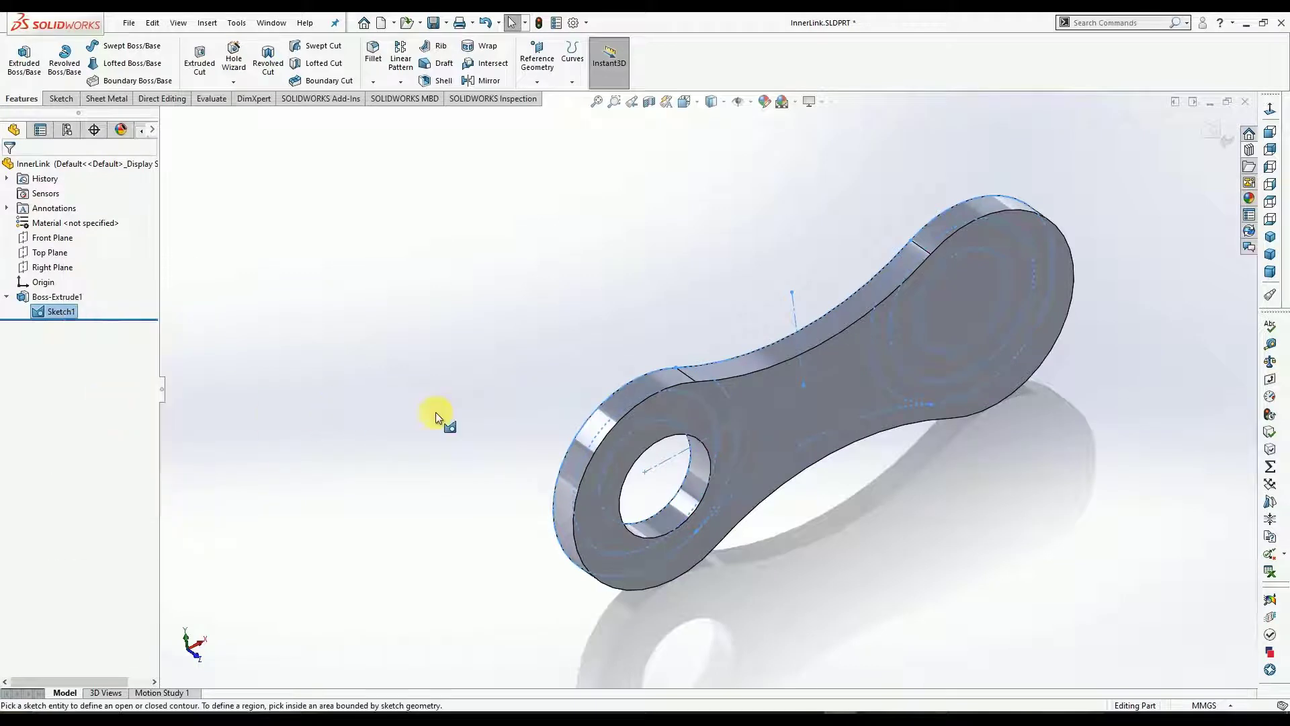
pyautogui.moveTo(461, 430); pyautogui.dragTo(576, 420, button='middle')
pyautogui.click(697, 592)
pyautogui.moveTo(698, 592); pyautogui.dragTo(754, 587, button='middle')
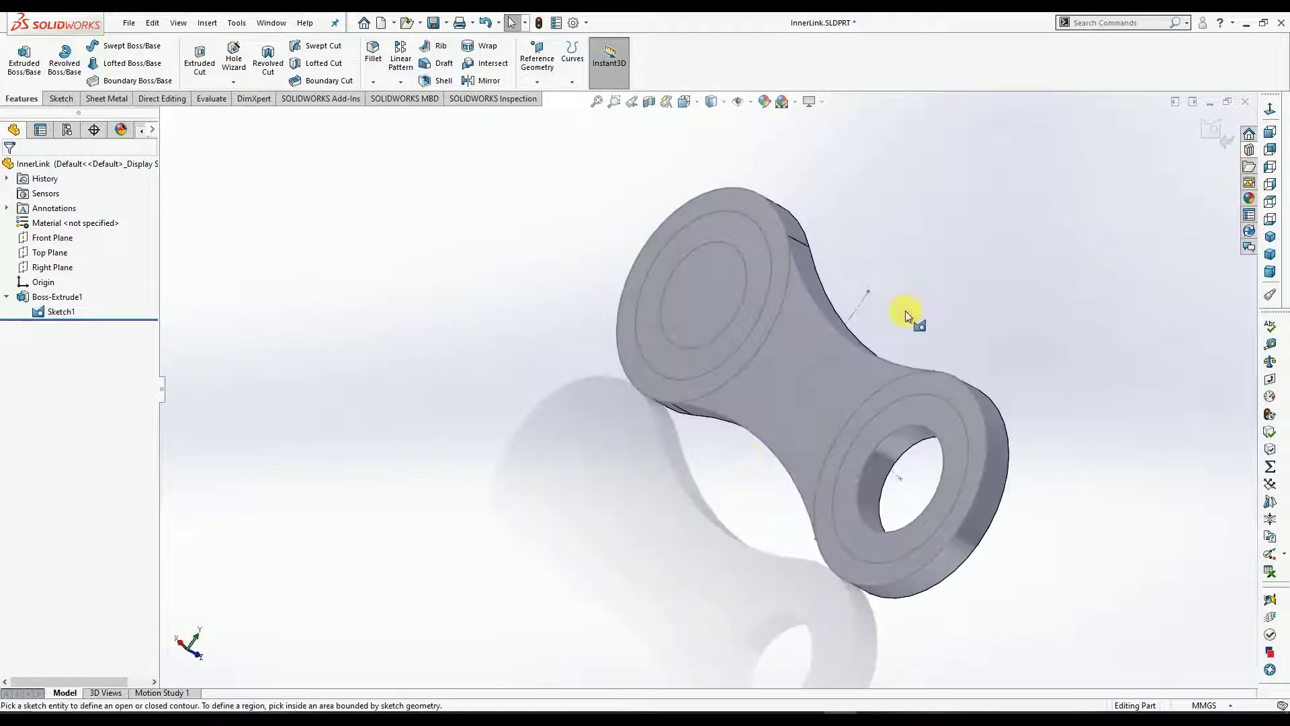
pyautogui.click(906, 407)
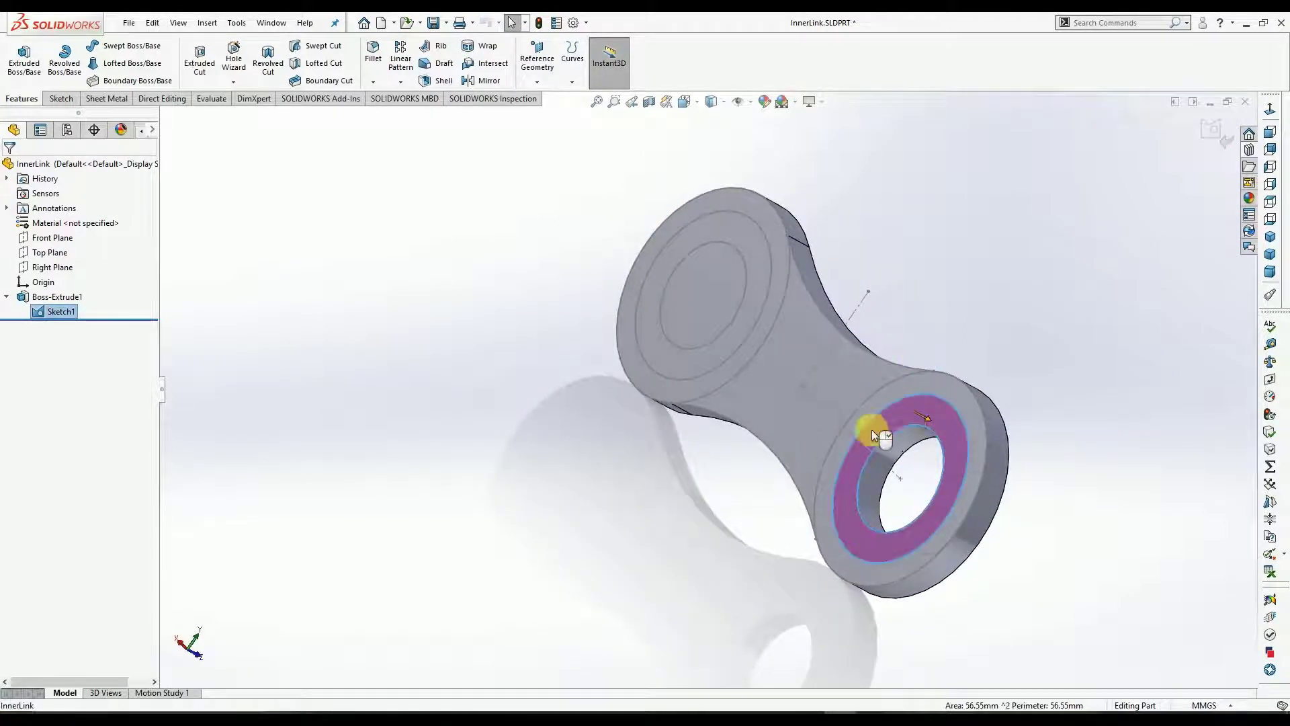
pyautogui.keyDown('ctrl'); pyautogui.click(756, 257); pyautogui.keyUp('ctrl')
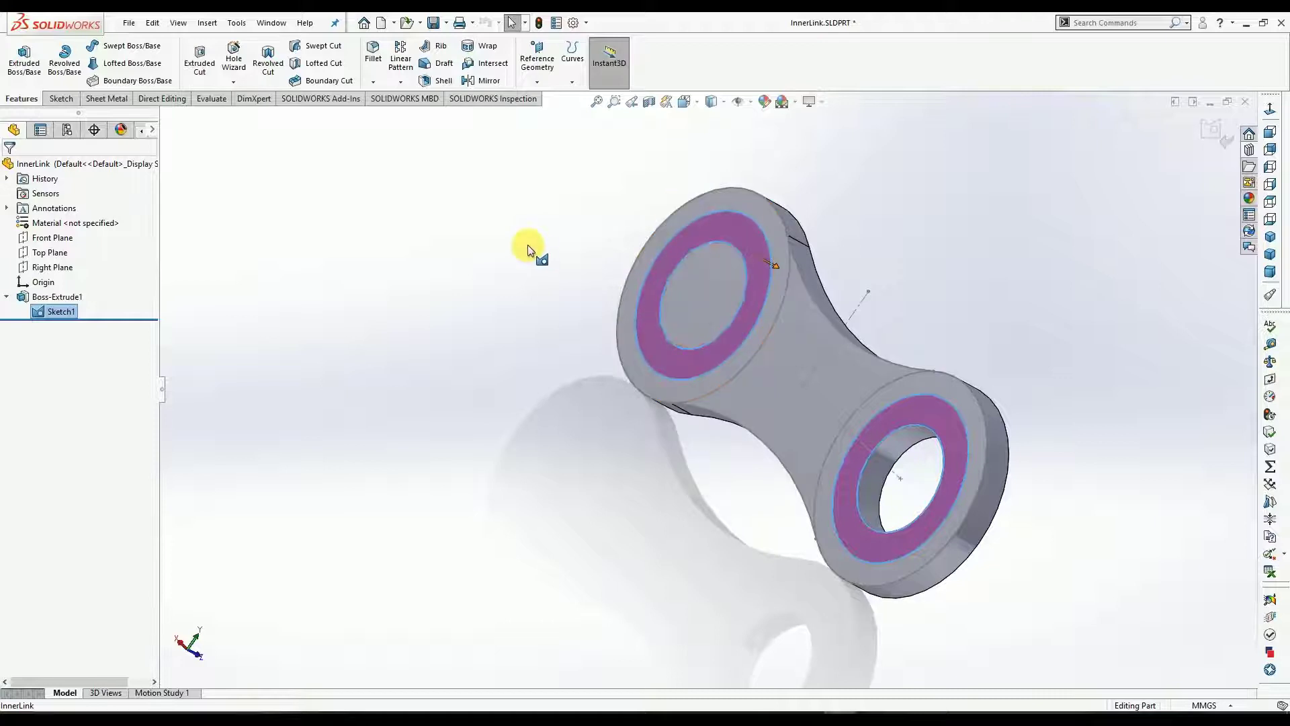
pyautogui.click(625, 253)
pyautogui.click(703, 272)
pyautogui.click(914, 461)
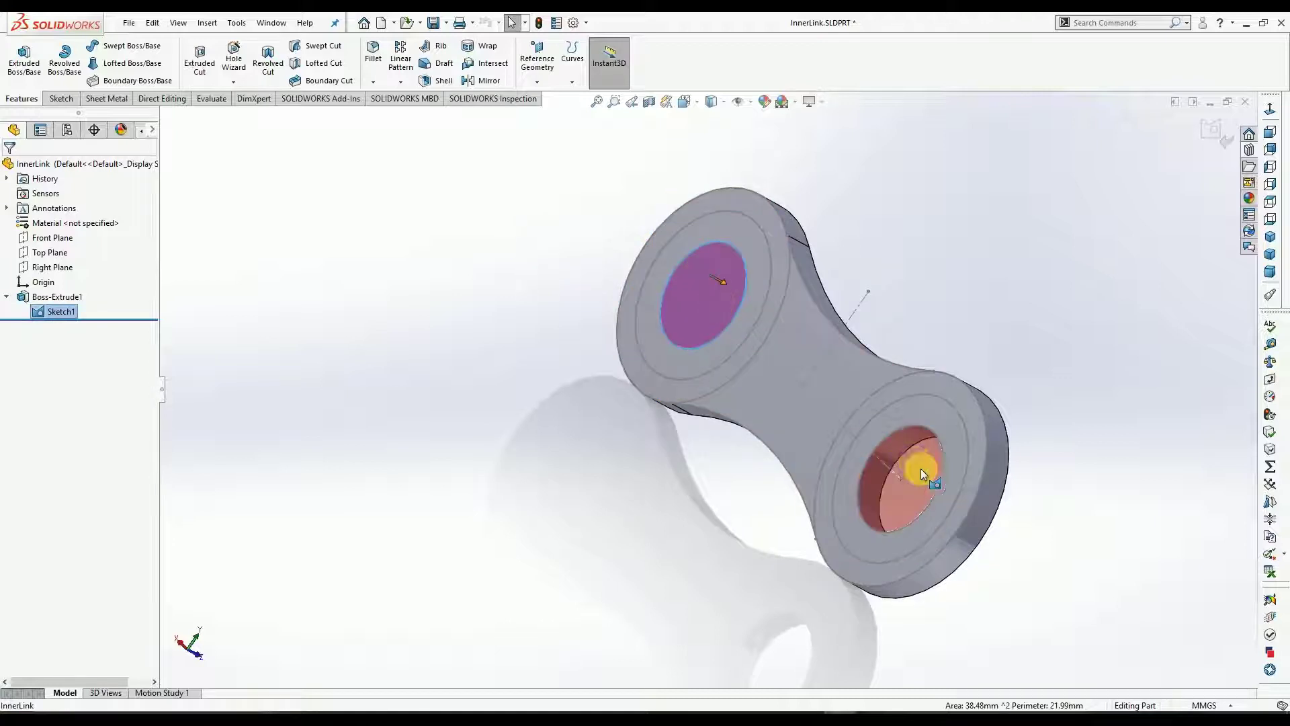
pyautogui.moveTo(776, 406)
pyautogui.mouseDown(button='middle')
pyautogui.moveTo(705, 412)
pyautogui.moveTo(651, 379)
pyautogui.moveTo(619, 322)
pyautogui.moveTo(617, 336)
pyautogui.mouseUp(button='middle')
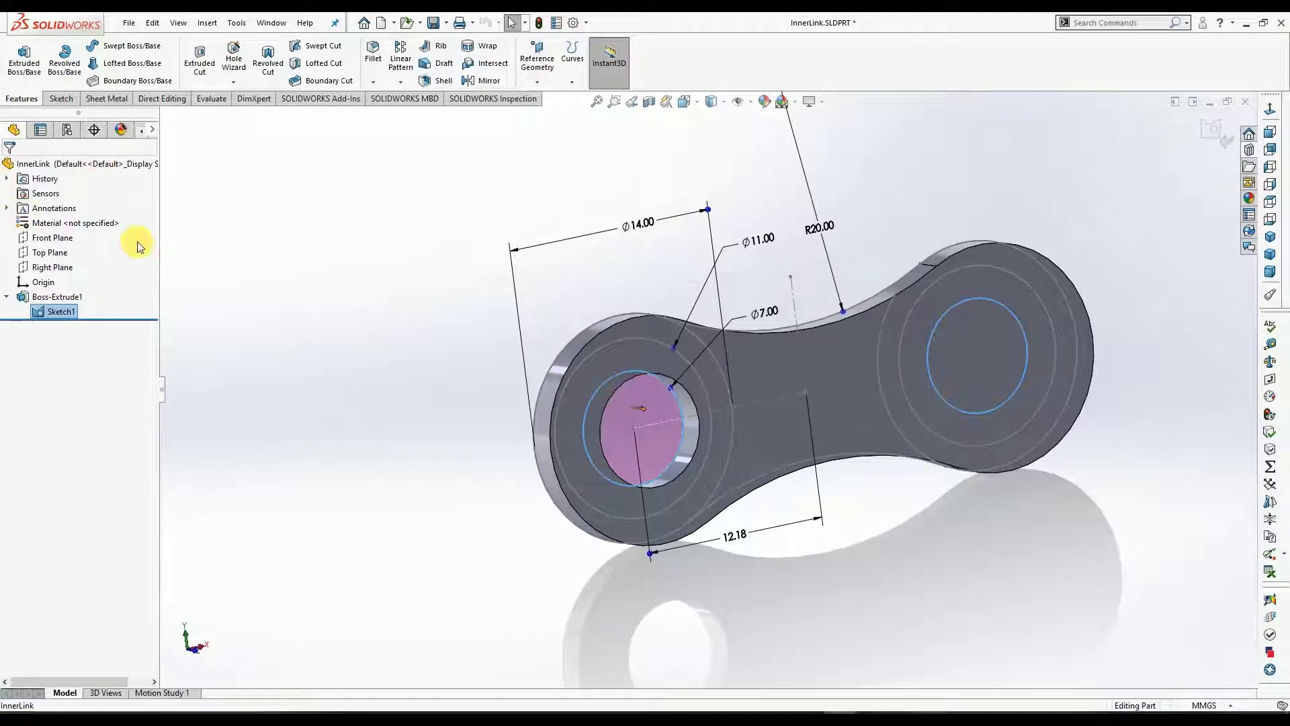
pyautogui.click(30, 73)
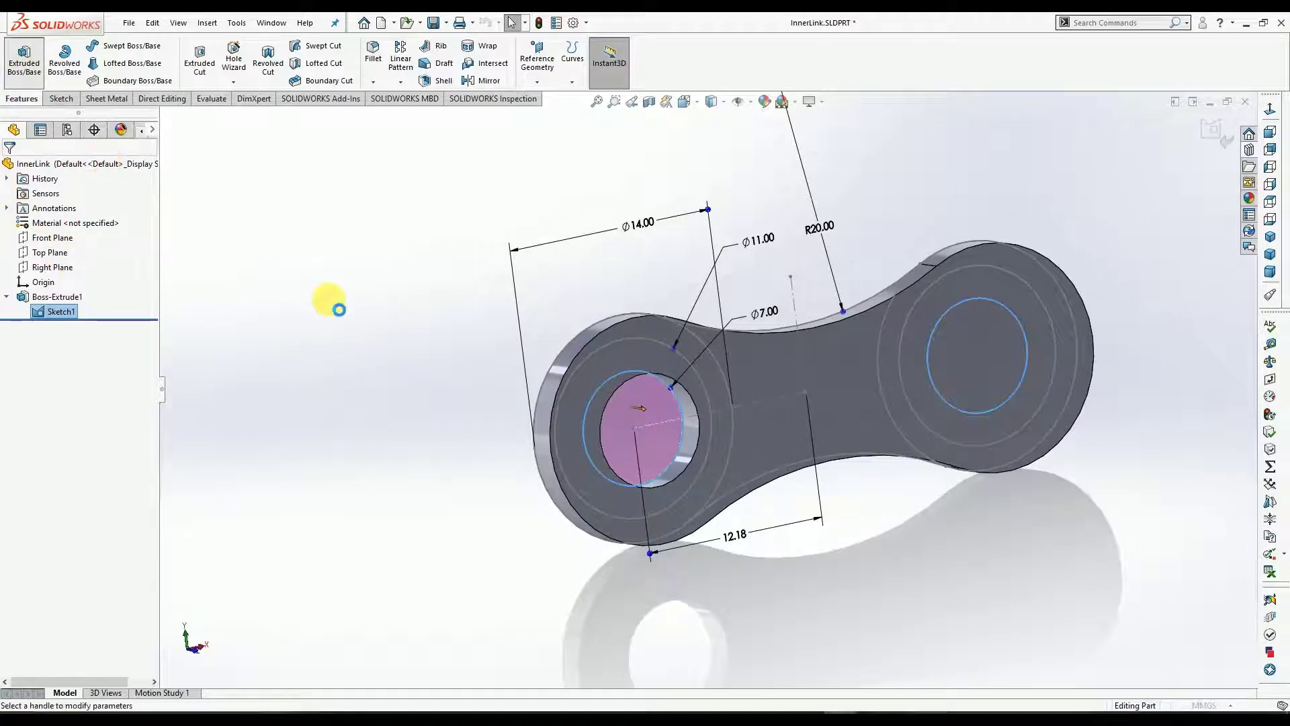
pyautogui.moveTo(376, 316); pyautogui.dragTo(408, 320, button='middle')
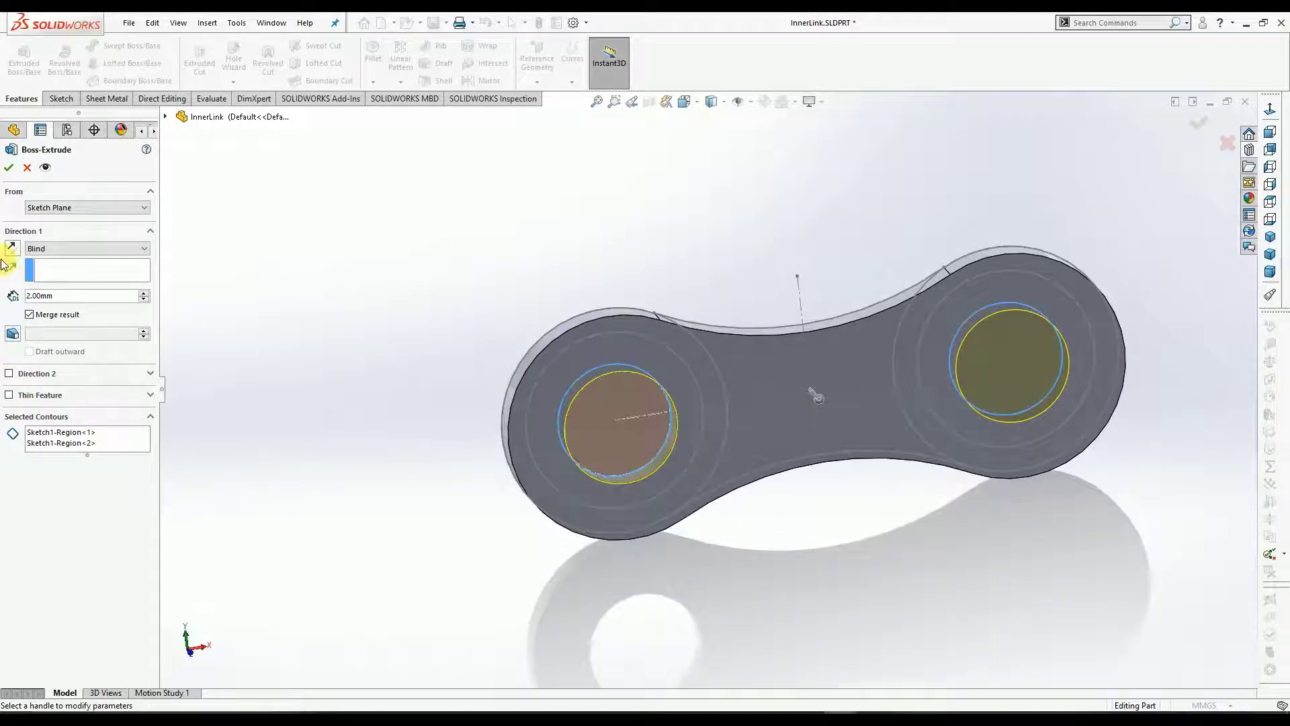
pyautogui.click(27, 168)
pyautogui.moveTo(498, 287); pyautogui.dragTo(366, 215, button='middle')
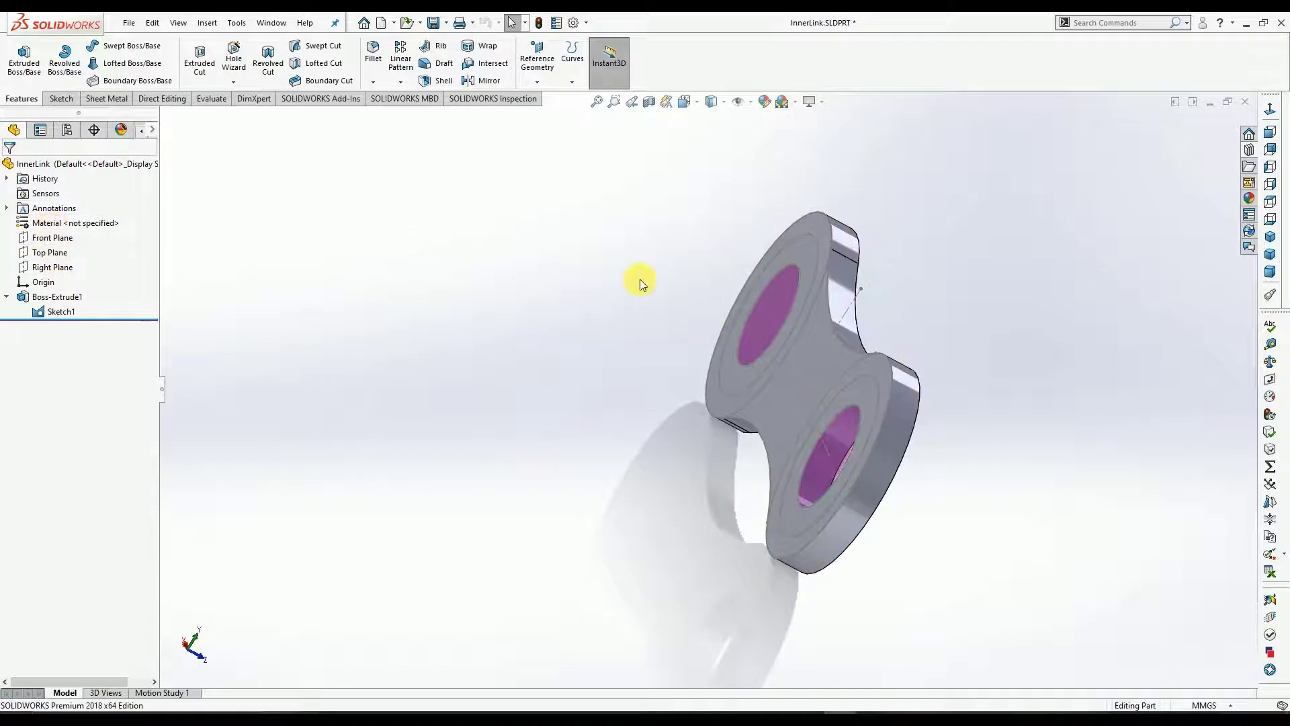
pyautogui.moveTo(694, 194); pyautogui.dragTo(723, 240, button='middle')
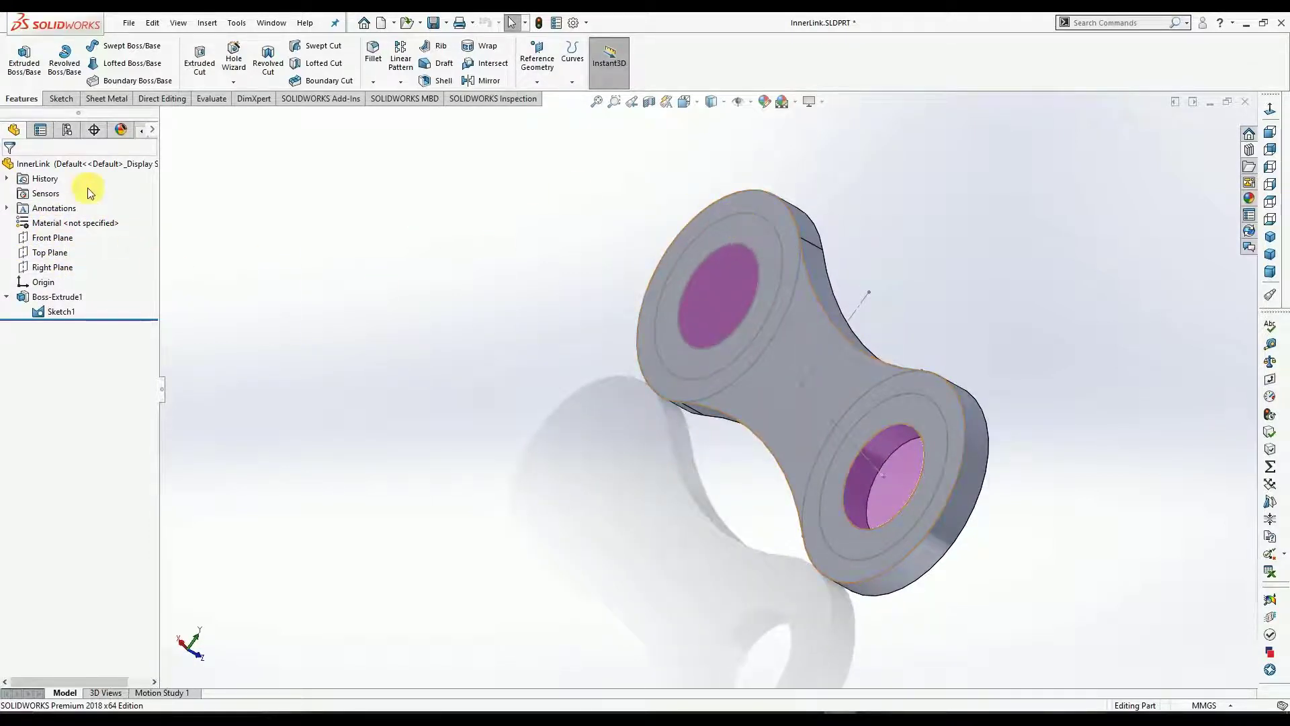
# Reselect only the two rings between the 7 mm and 11 mm circles with the Contour Select Tool on the link-plate sketch.
pyautogui.rightClick(59, 312)
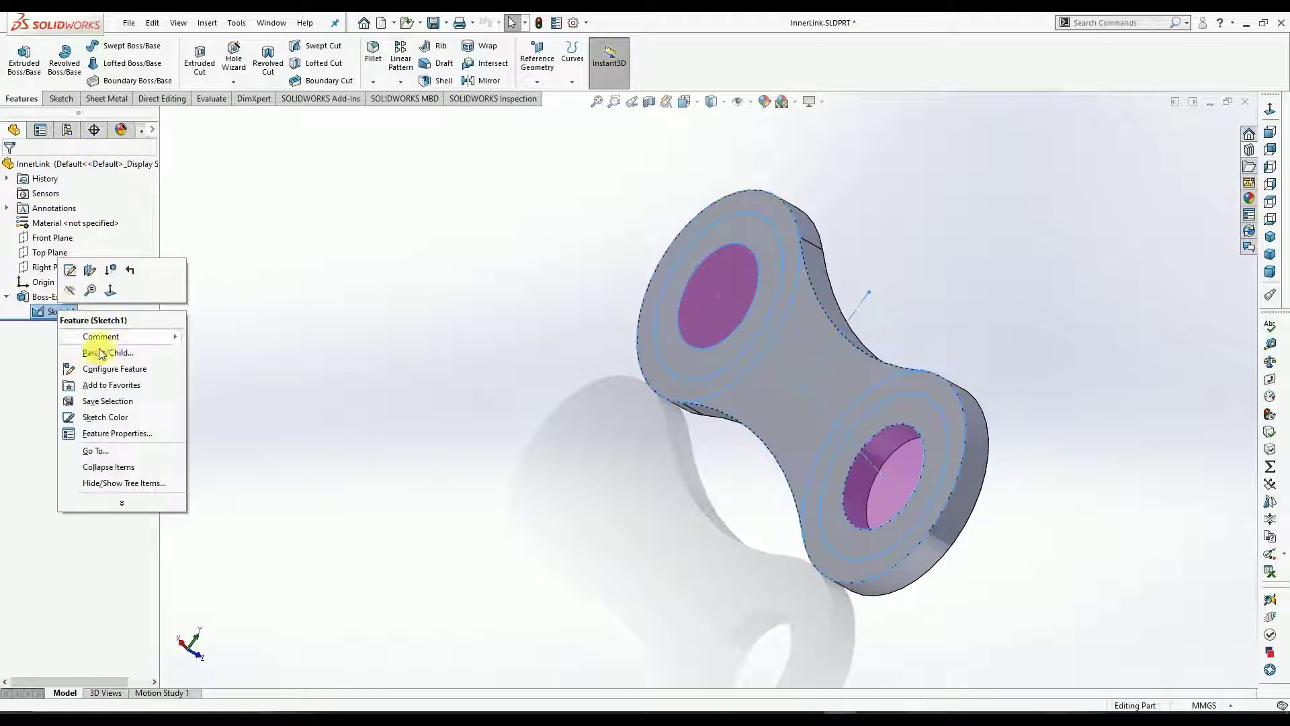
pyautogui.click(122, 503)
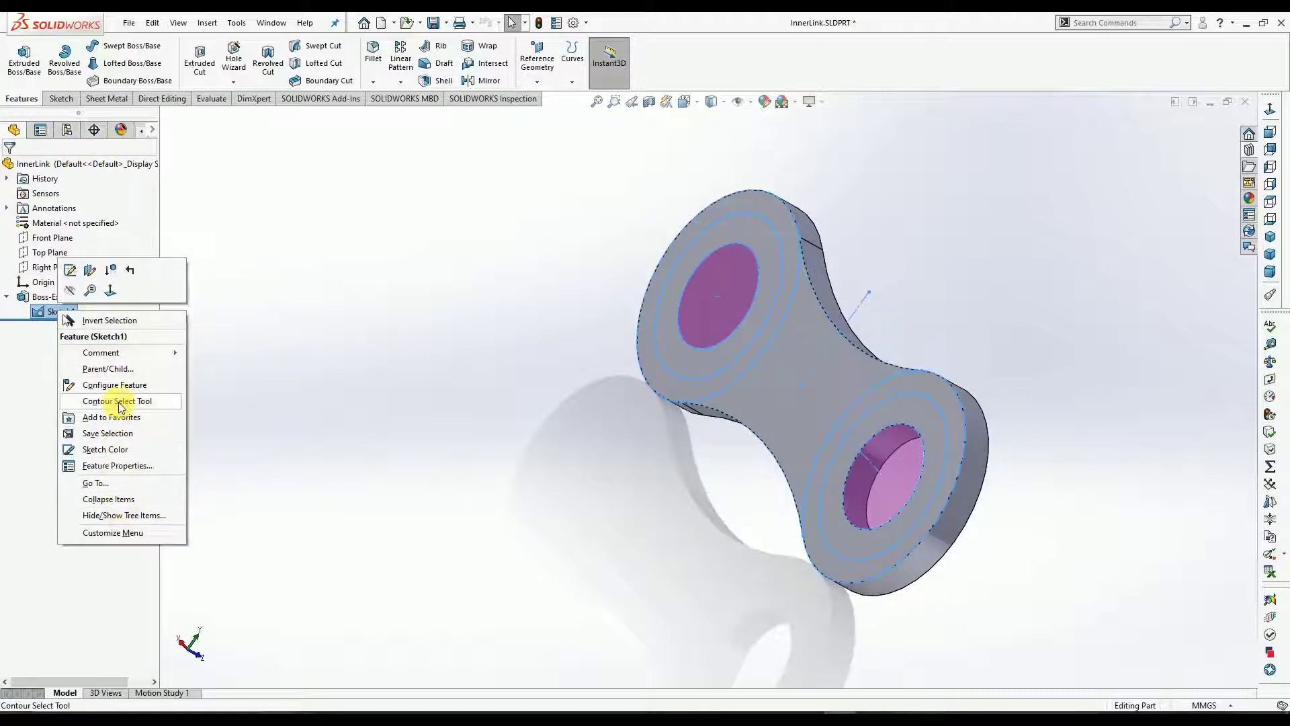
pyautogui.click(120, 402)
pyautogui.click(709, 235)
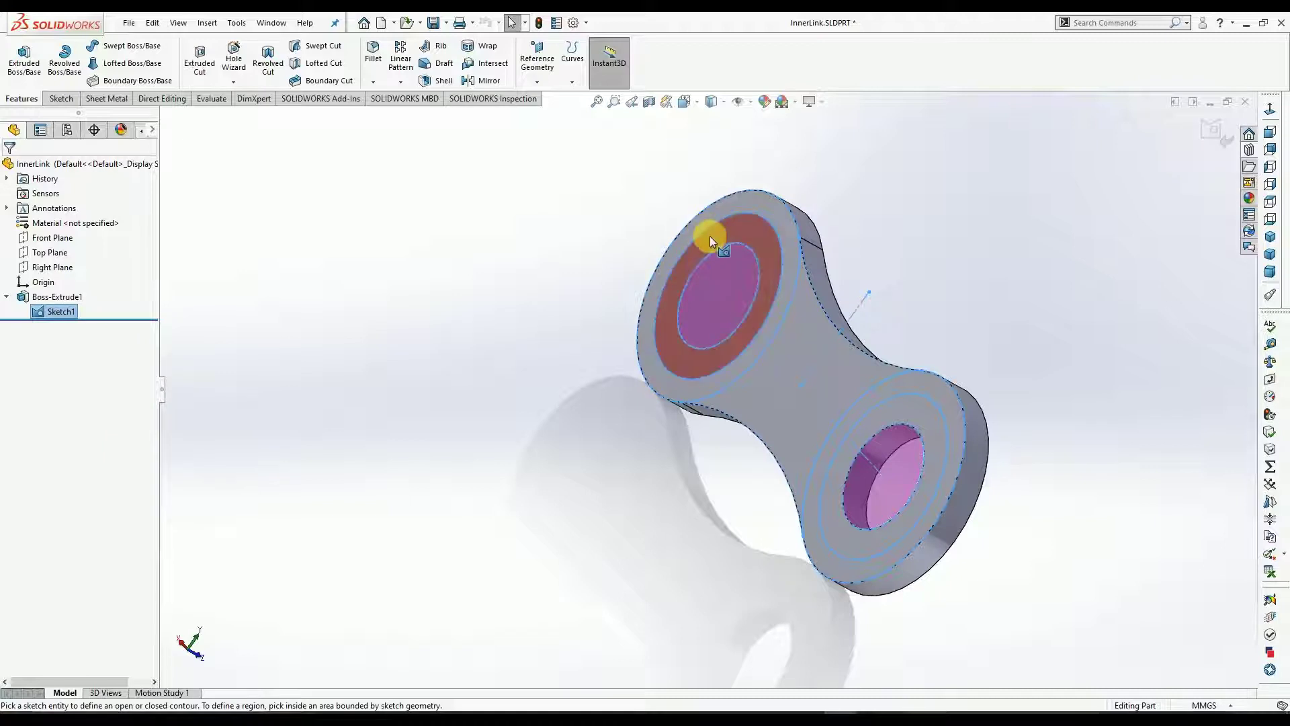
pyautogui.click(891, 421)
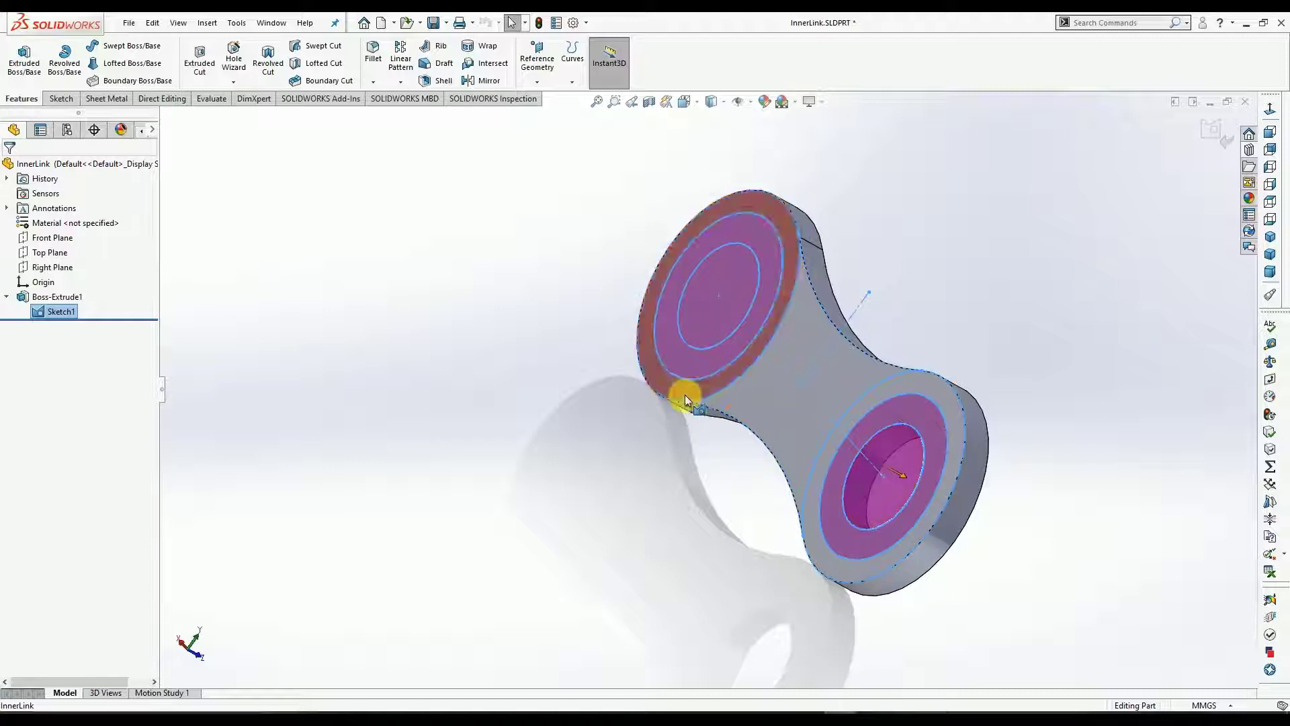
pyautogui.click(525, 425)
pyautogui.click(720, 309)
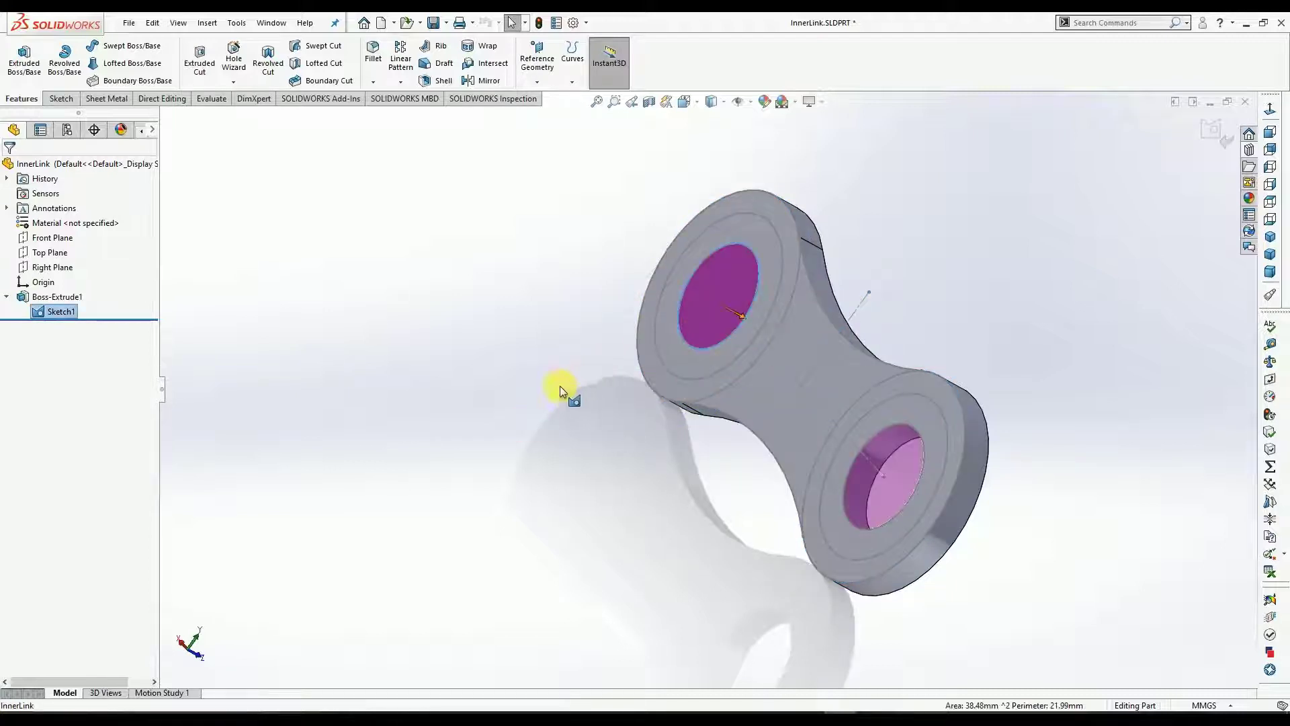
pyautogui.click(61, 311)
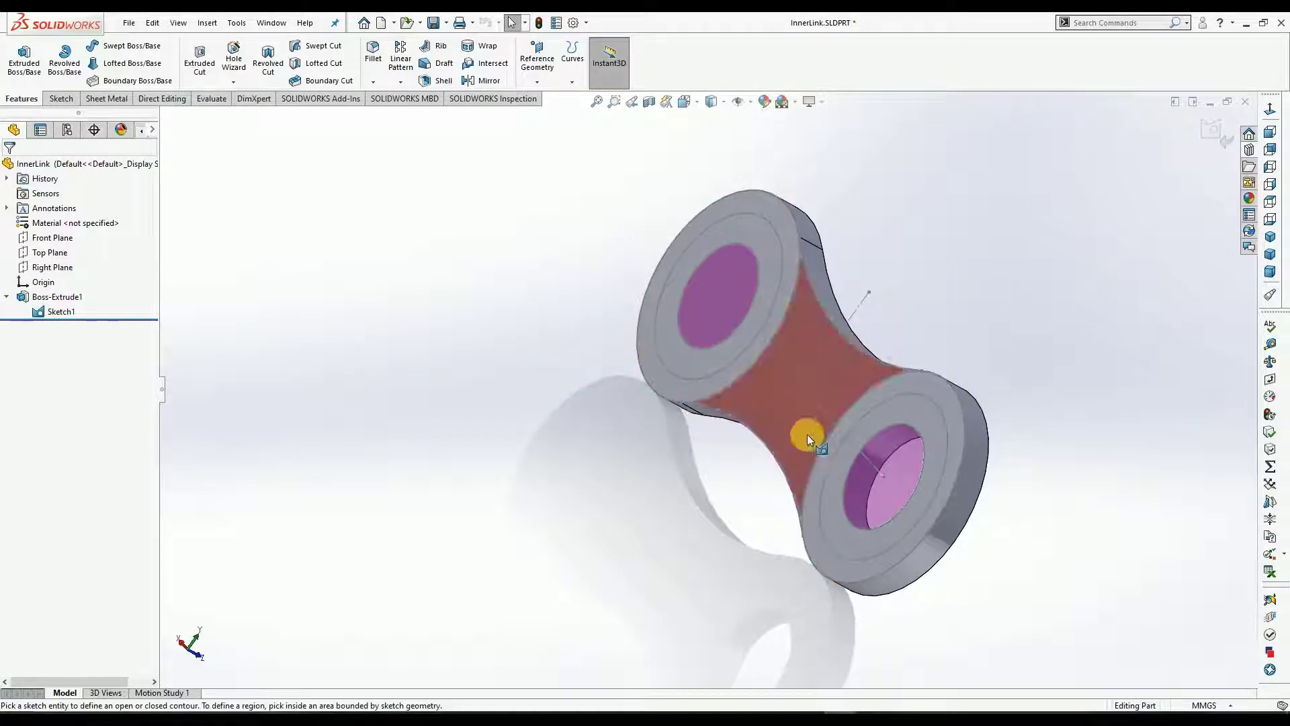
pyautogui.click(906, 466)
pyautogui.click(739, 305)
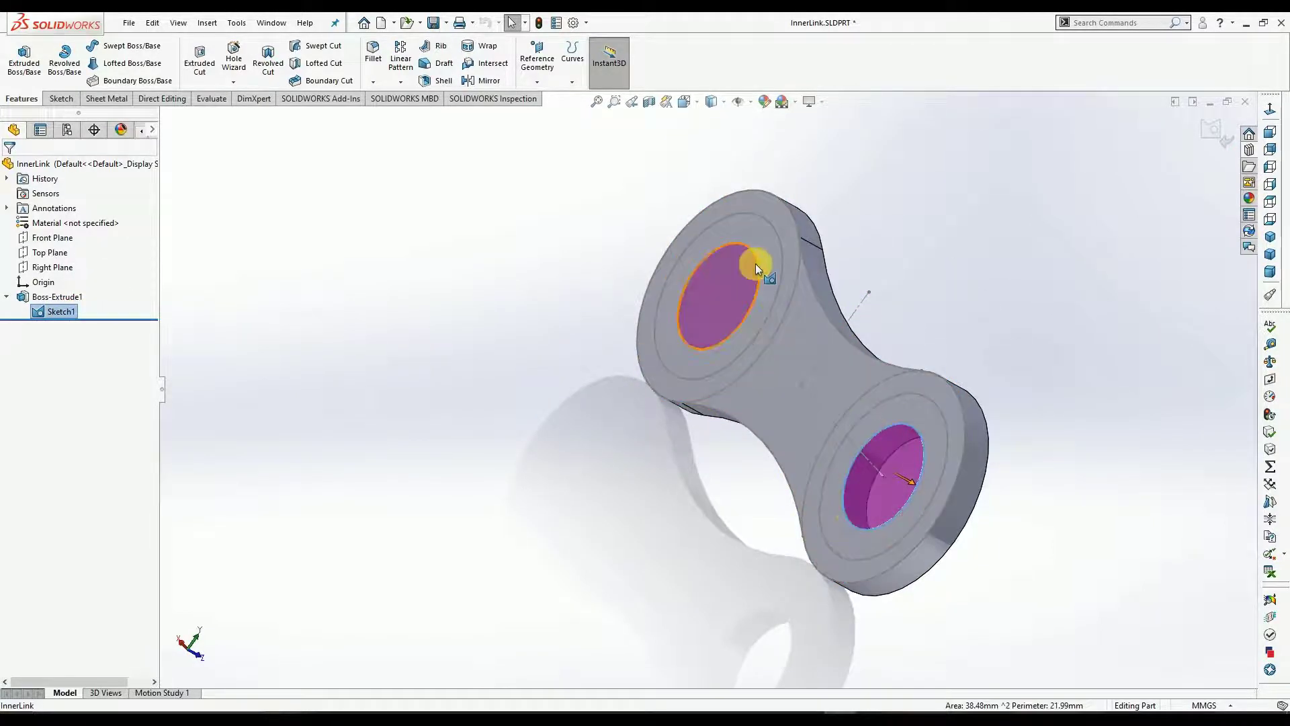
pyautogui.click(921, 426)
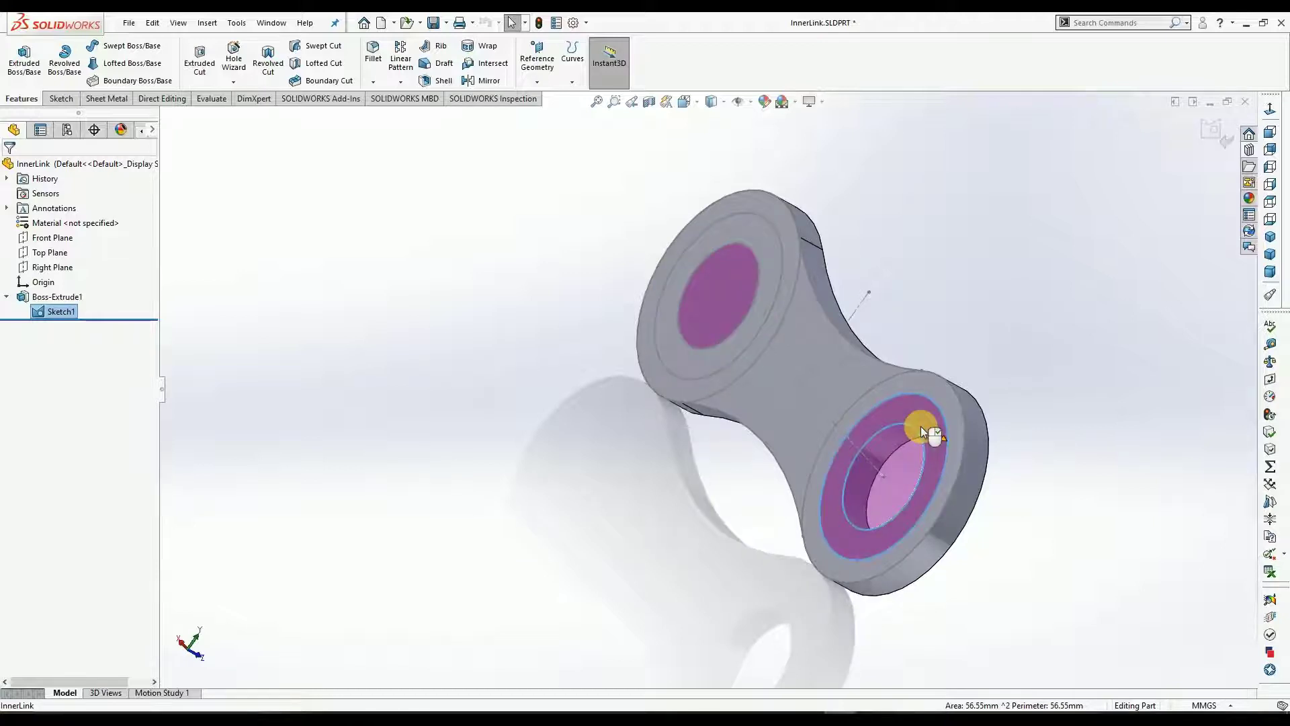
pyautogui.keyDown('ctrl'); pyautogui.click(762, 281); pyautogui.keyUp('ctrl')
# Extrude the two selected bushing rings as a merged boss with a blind depth of 11 mm.
pyautogui.moveTo(656, 453); pyautogui.dragTo(542, 426, button='middle')
pyautogui.click(24, 59)
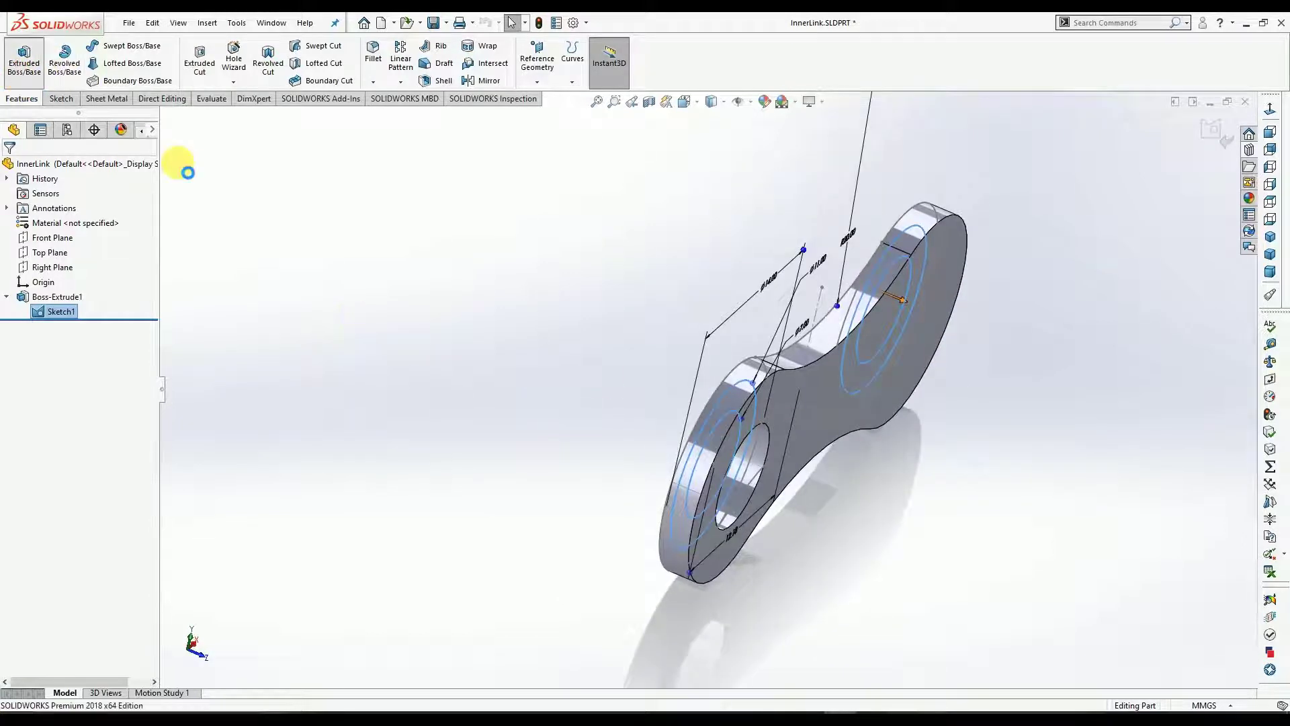
pyautogui.moveTo(592, 353); pyautogui.dragTo(536, 230, button='middle')
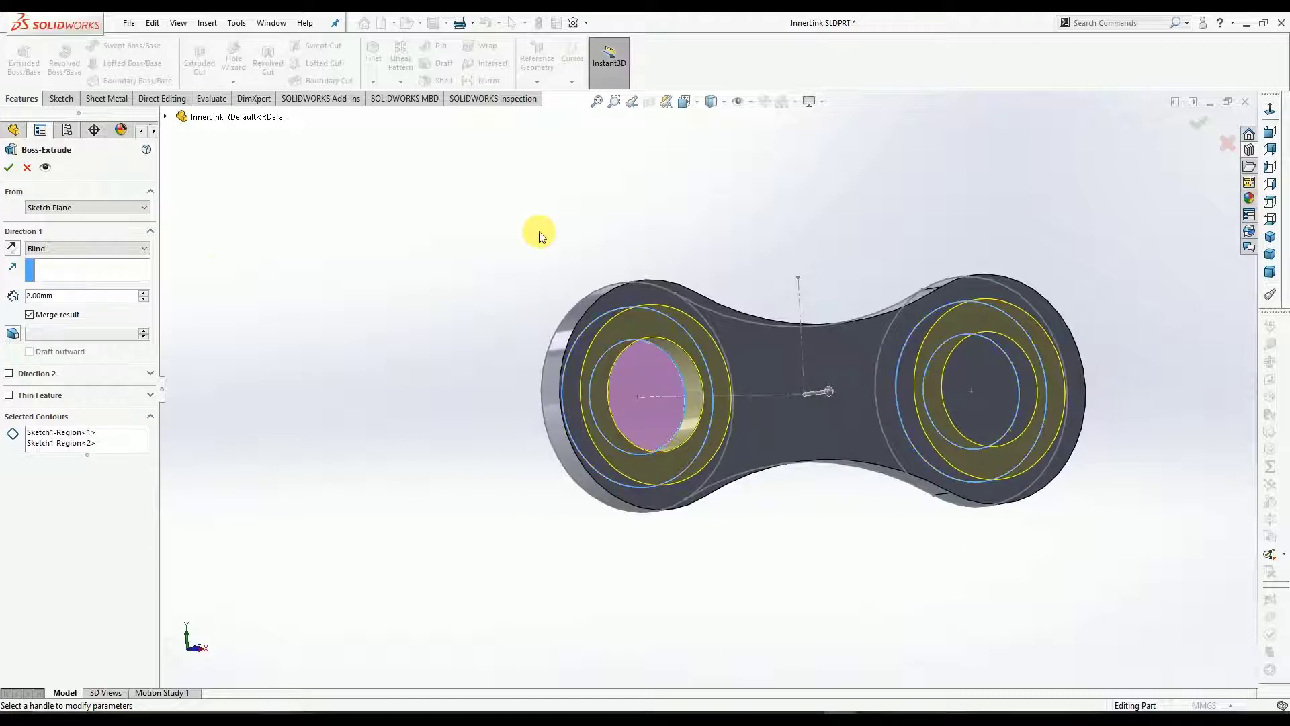
pyautogui.click(31, 296)
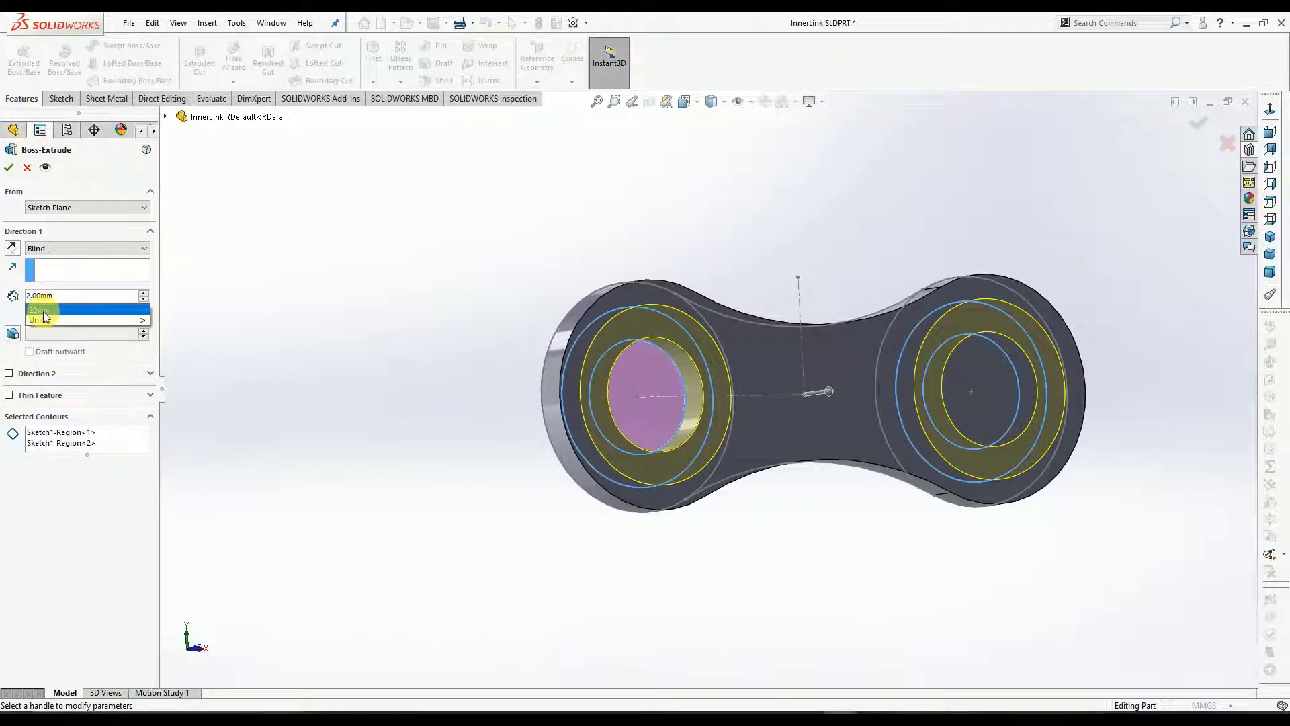
pyautogui.press('BackSpace')
pyautogui.write('11')
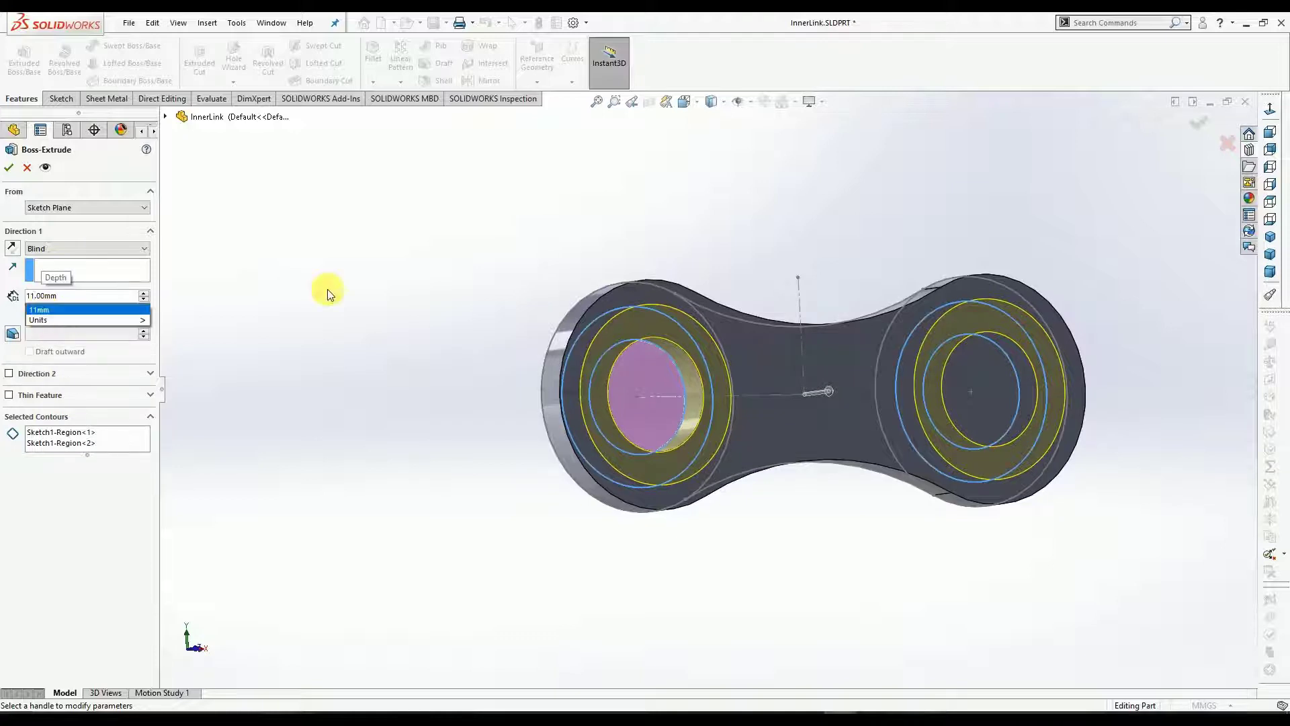
pyautogui.write('mm')
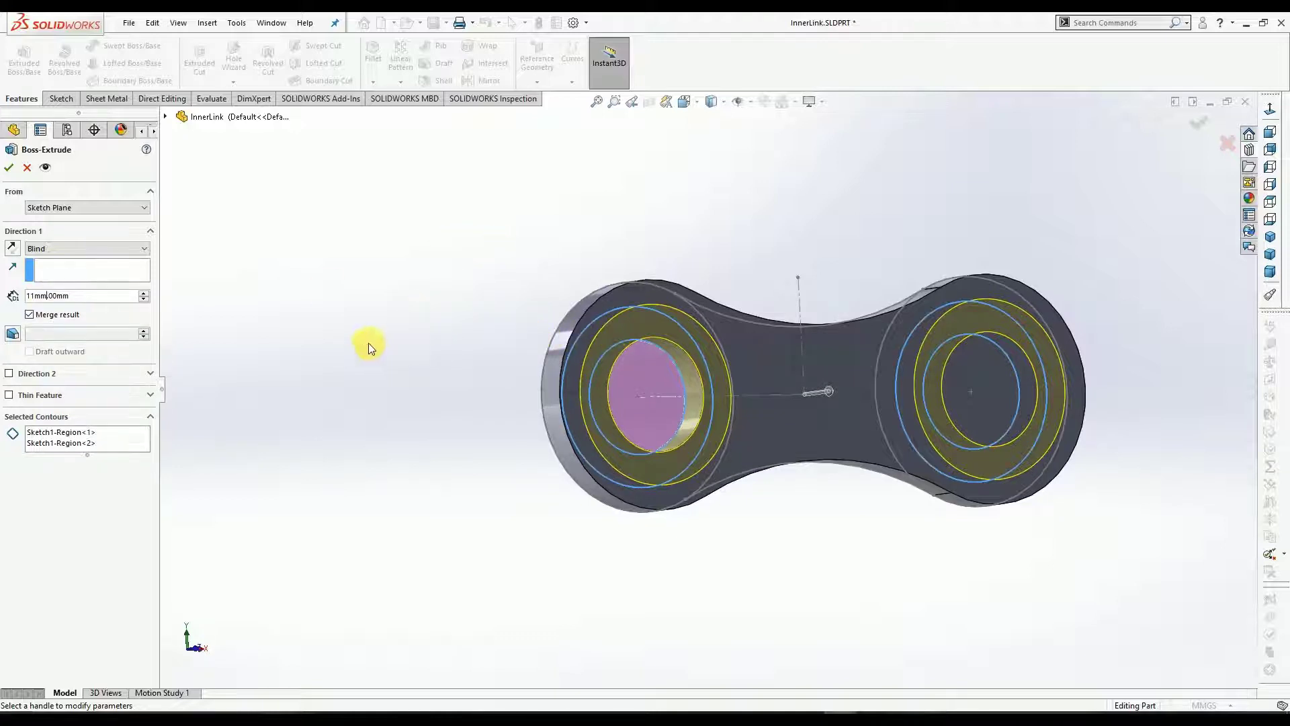
pyautogui.press('Delete')
pyautogui.press('Return')
pyautogui.moveTo(475, 340); pyautogui.dragTo(585, 418, button='middle')
pyautogui.click(8, 169)
pyautogui.moveTo(600, 372); pyautogui.dragTo(729, 485, button='middle')
pyautogui.scroll(2, 778, 478)
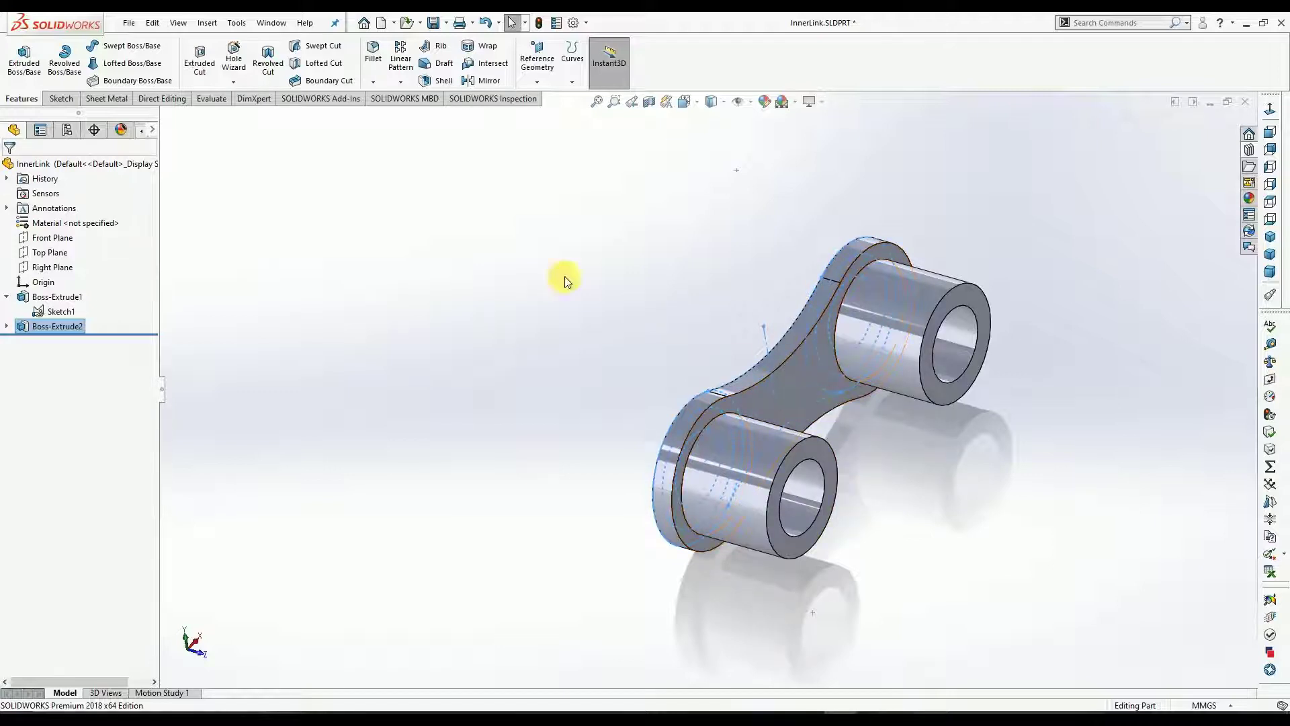
pyautogui.moveTo(841, 470); pyautogui.dragTo(910, 490, button='middle')
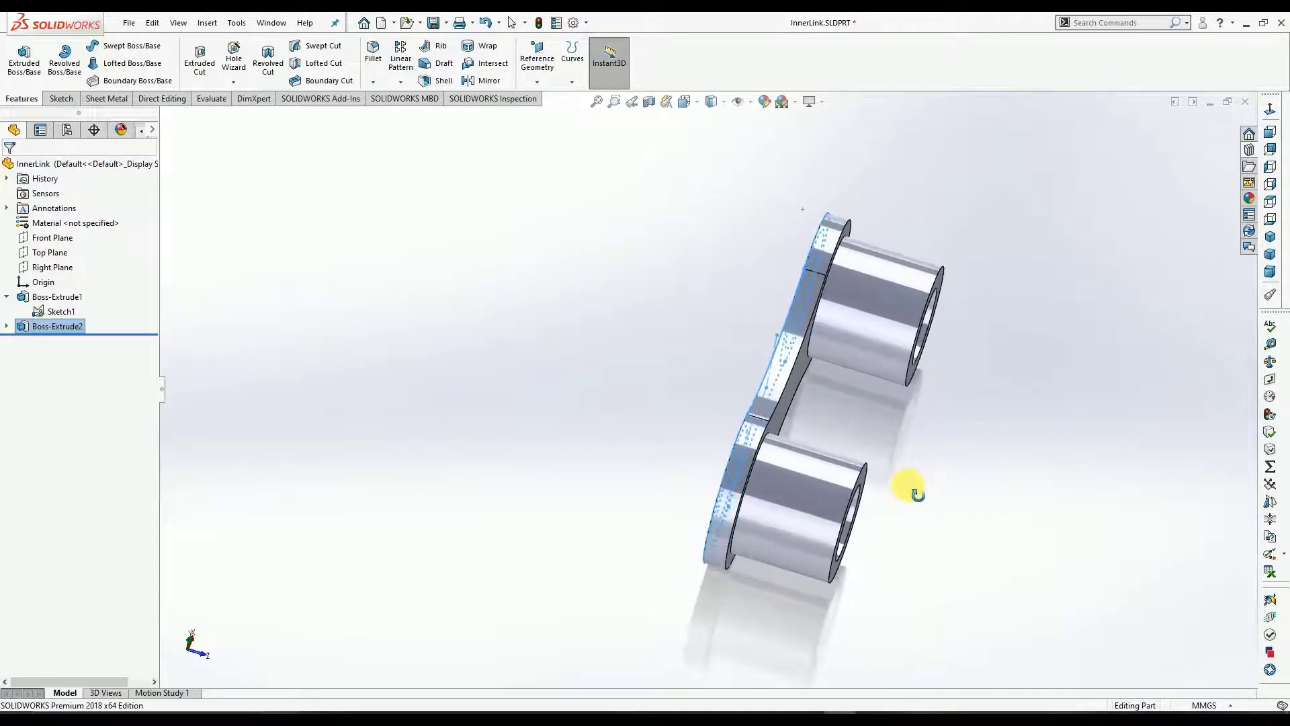
pyautogui.click(249, 307)
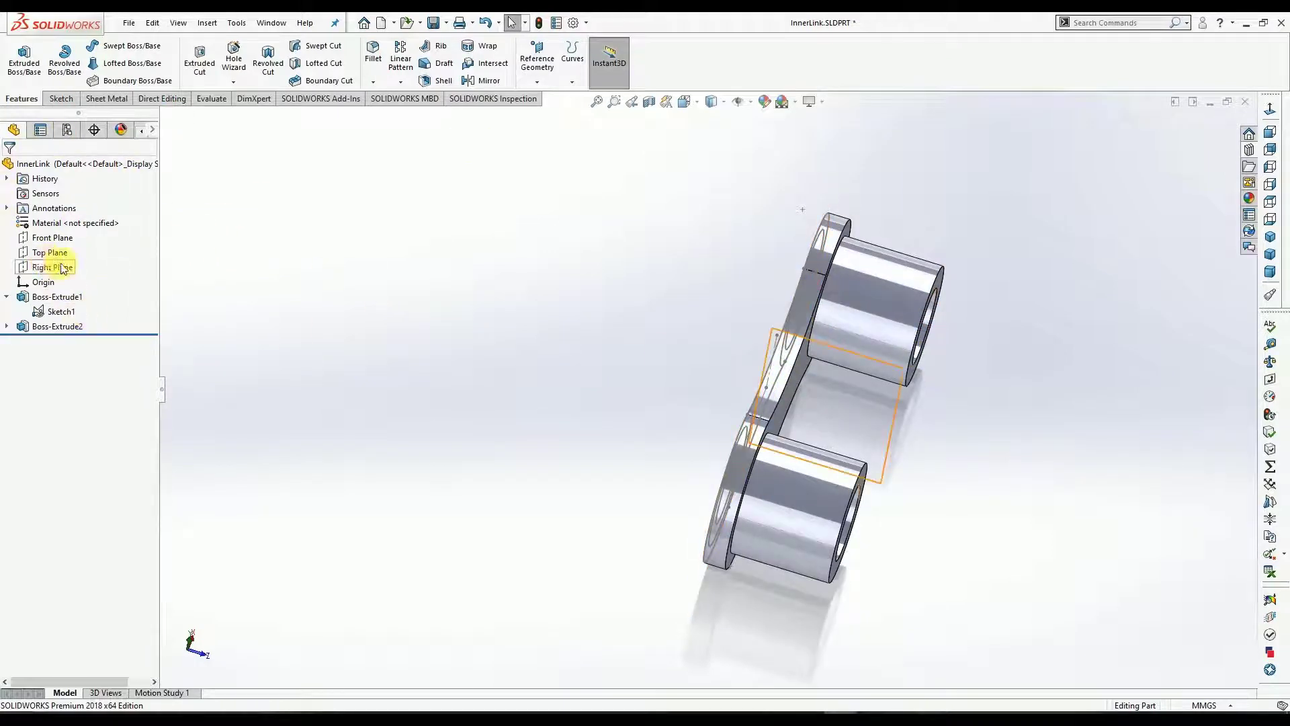
# Create a mid reference plane between the link plate's inner face and a bushing's end face.
pyautogui.click(538, 82)
pyautogui.click(549, 100)
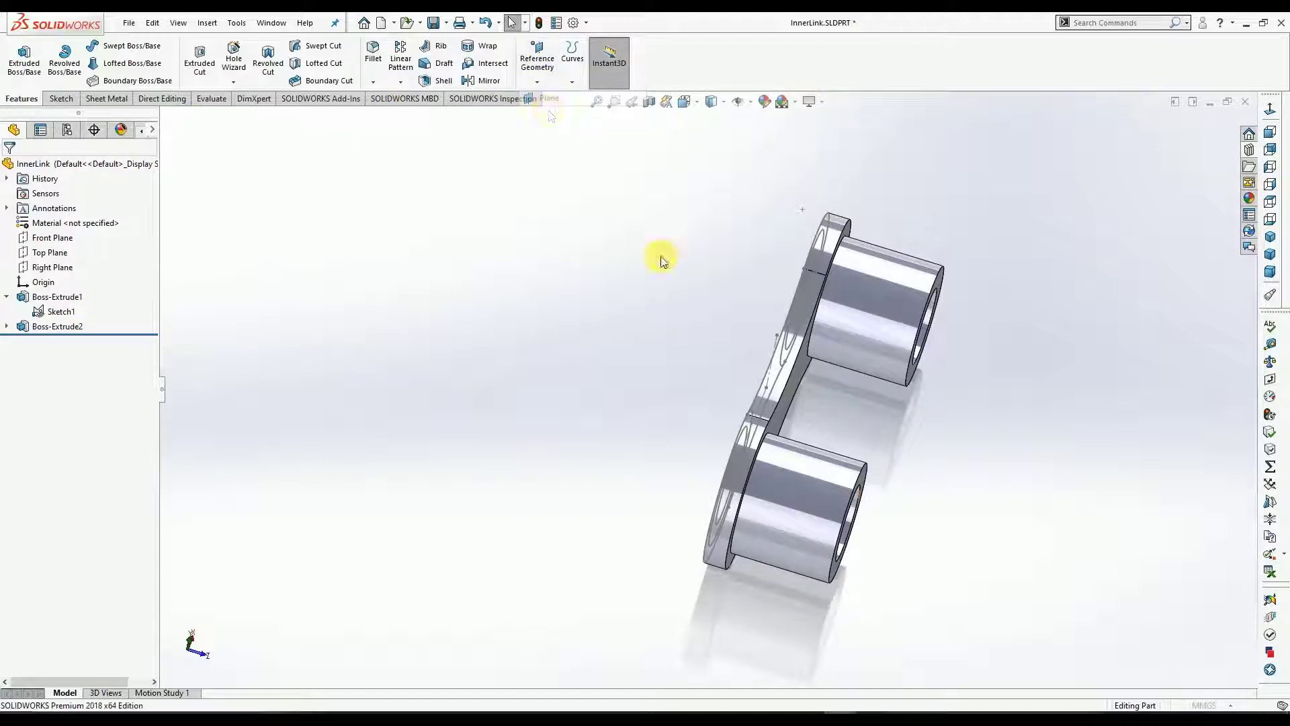
pyautogui.scroll(-2, 818, 370)
pyautogui.moveTo(809, 375); pyautogui.dragTo(788, 363, button='middle')
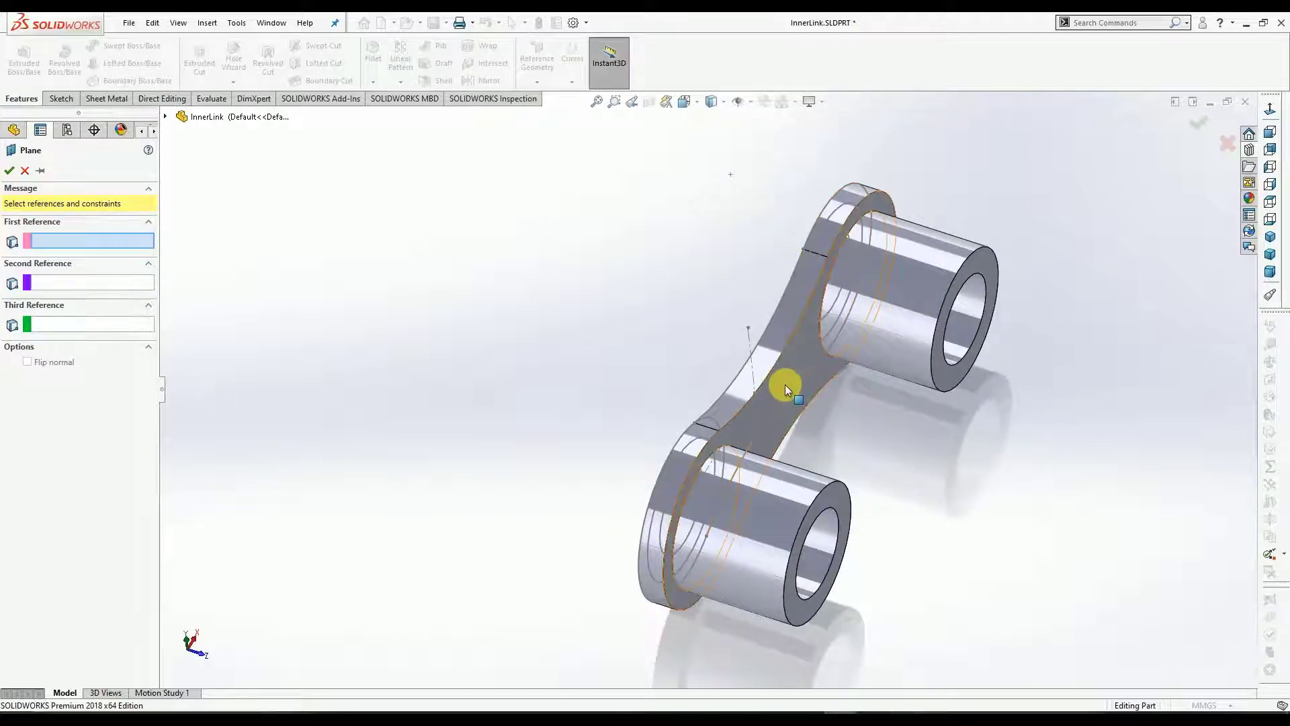
pyautogui.click(788, 385)
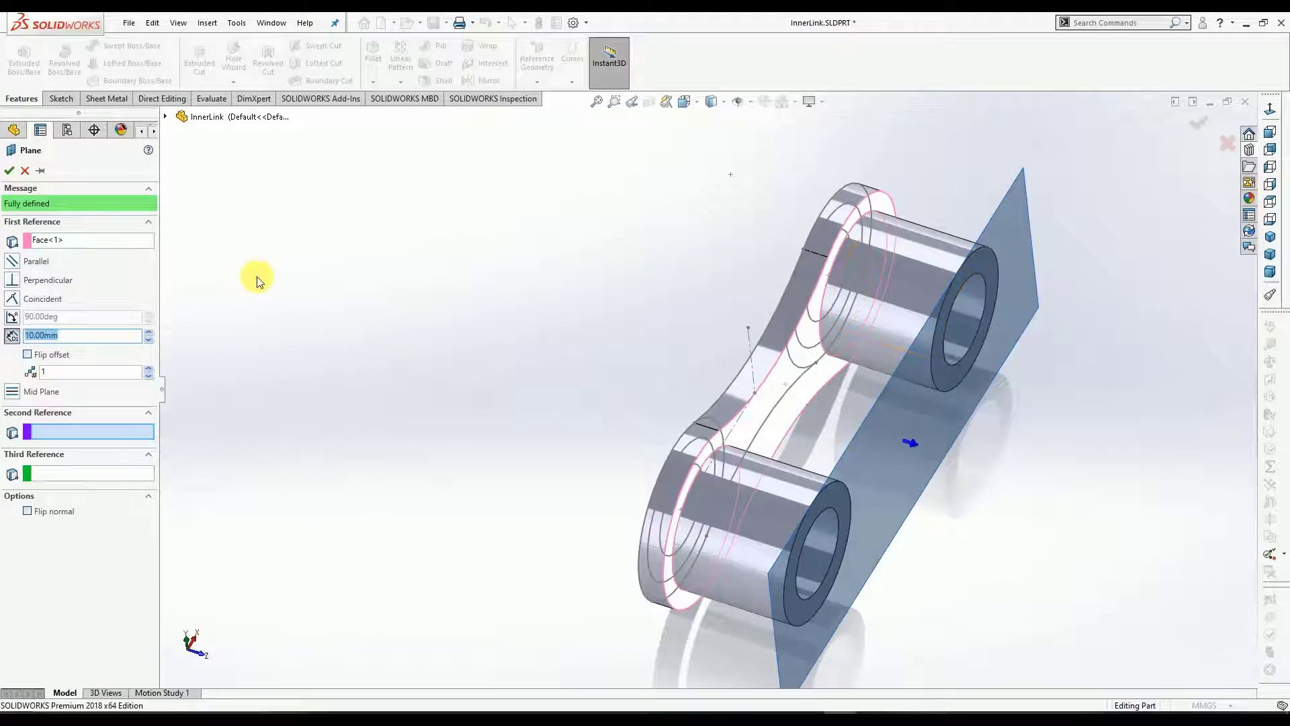
pyautogui.click(940, 359)
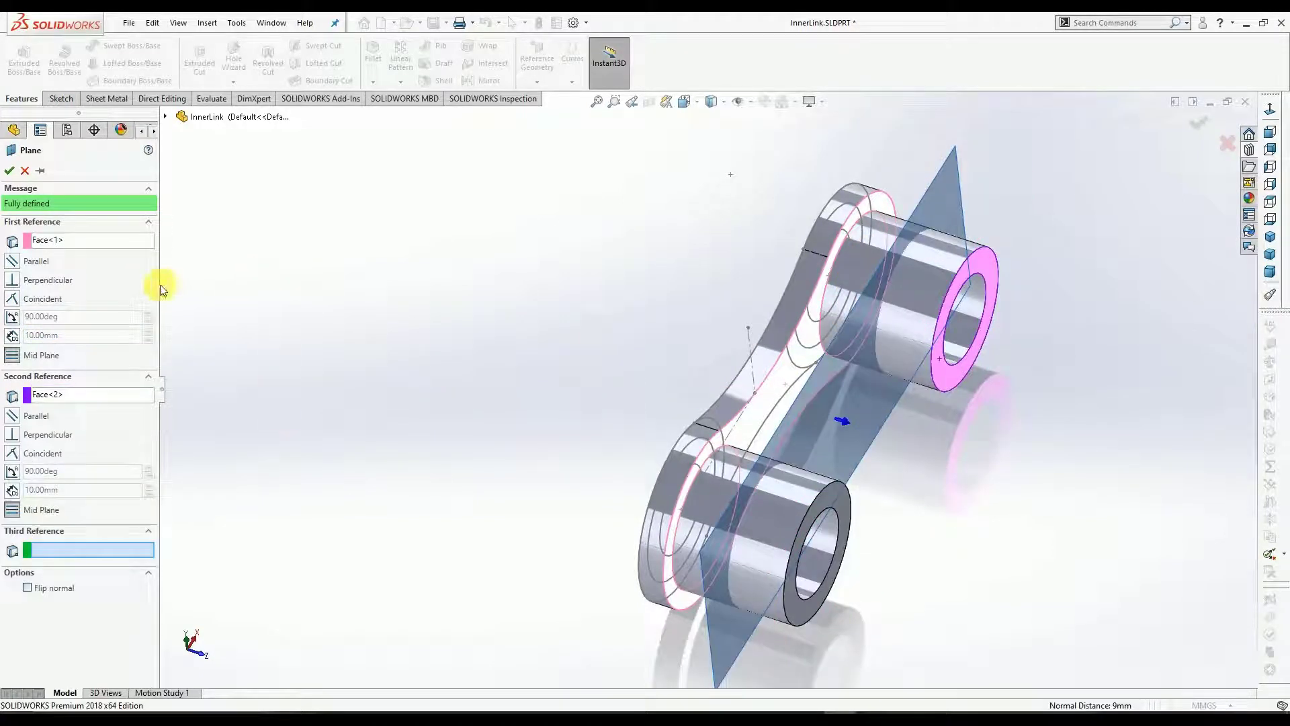
pyautogui.click(10, 172)
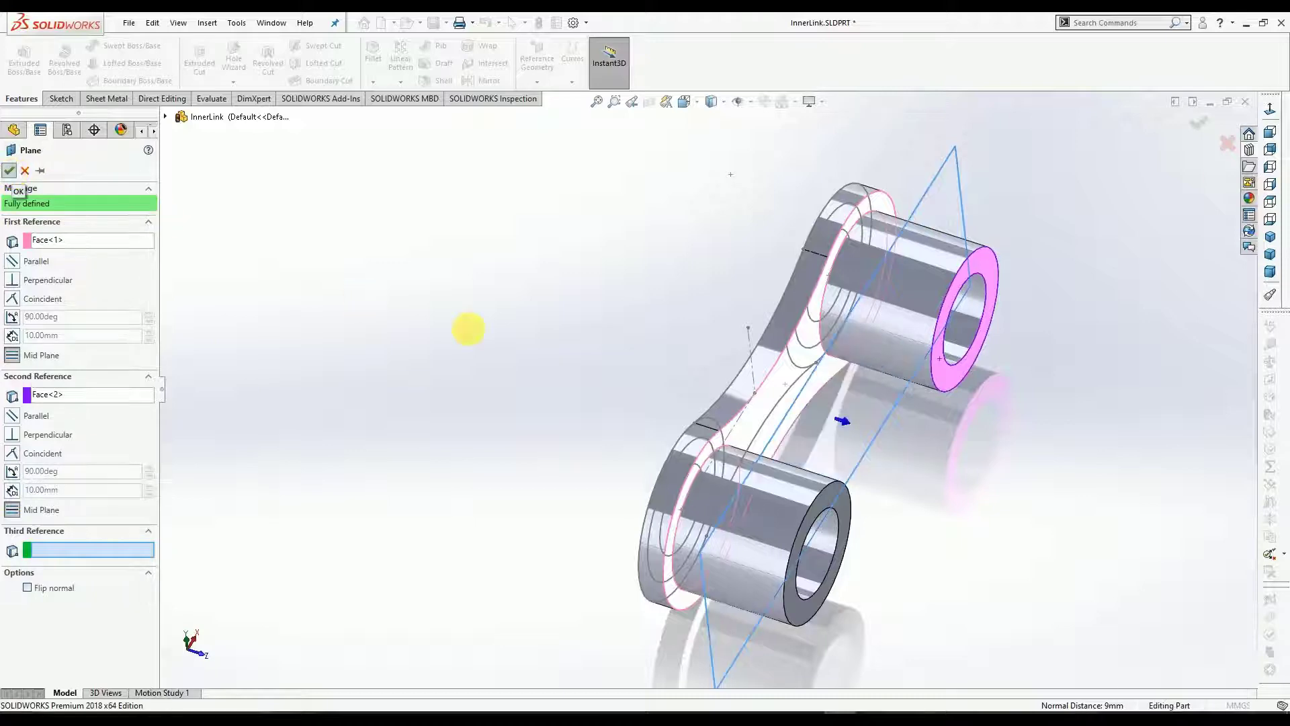
pyautogui.moveTo(539, 363)
pyautogui.mouseDown(button='middle')
pyautogui.moveTo(605, 374)
pyautogui.moveTo(558, 356)
pyautogui.moveTo(585, 365)
pyautogui.moveTo(553, 369)
pyautogui.mouseUp(button='middle')
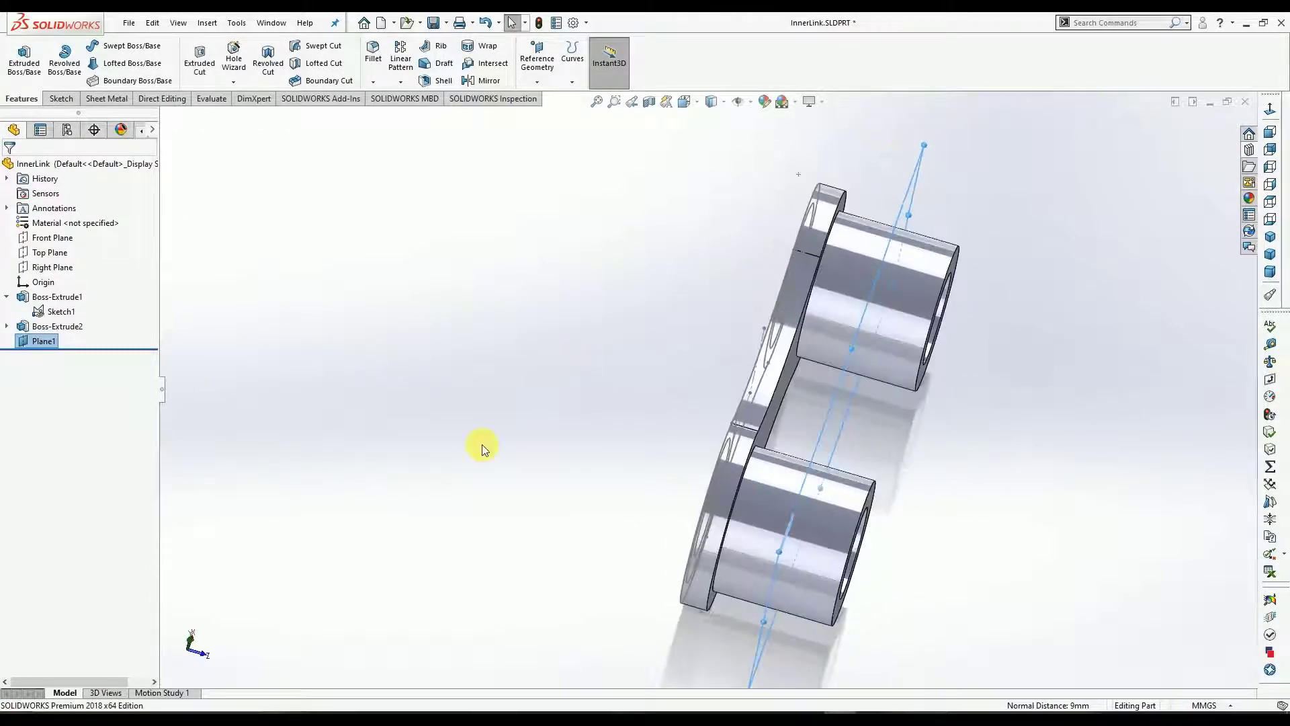
# Mirror the link-plate extrusion about the new mid plane onto the free ends of the bushings.
pyautogui.click(482, 82)
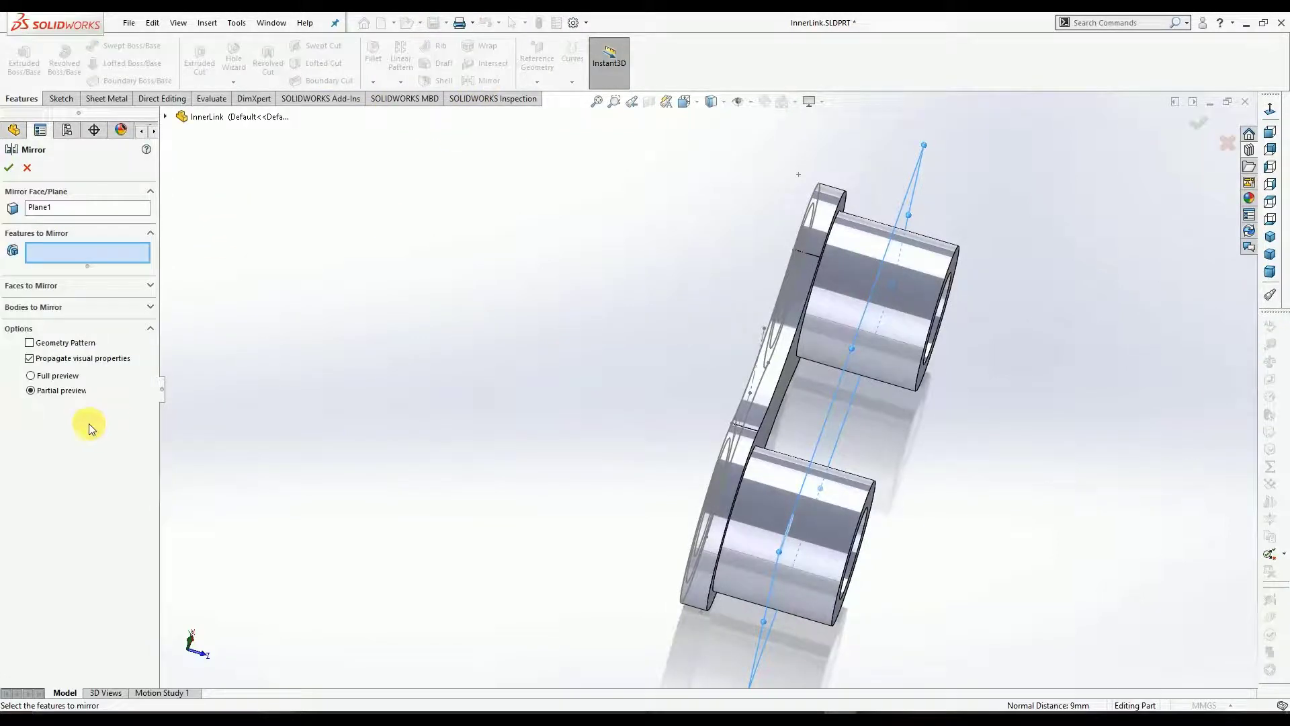
pyautogui.click(166, 116)
pyautogui.click(225, 250)
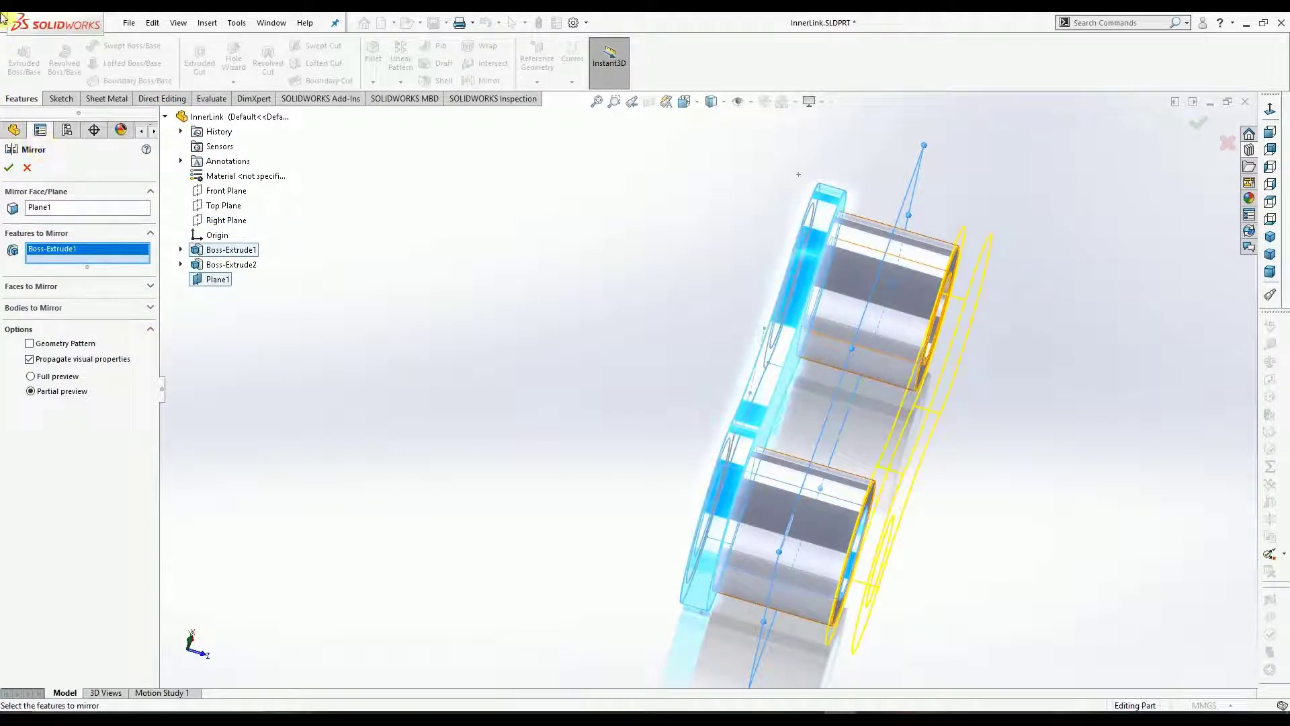
pyautogui.click(10, 170)
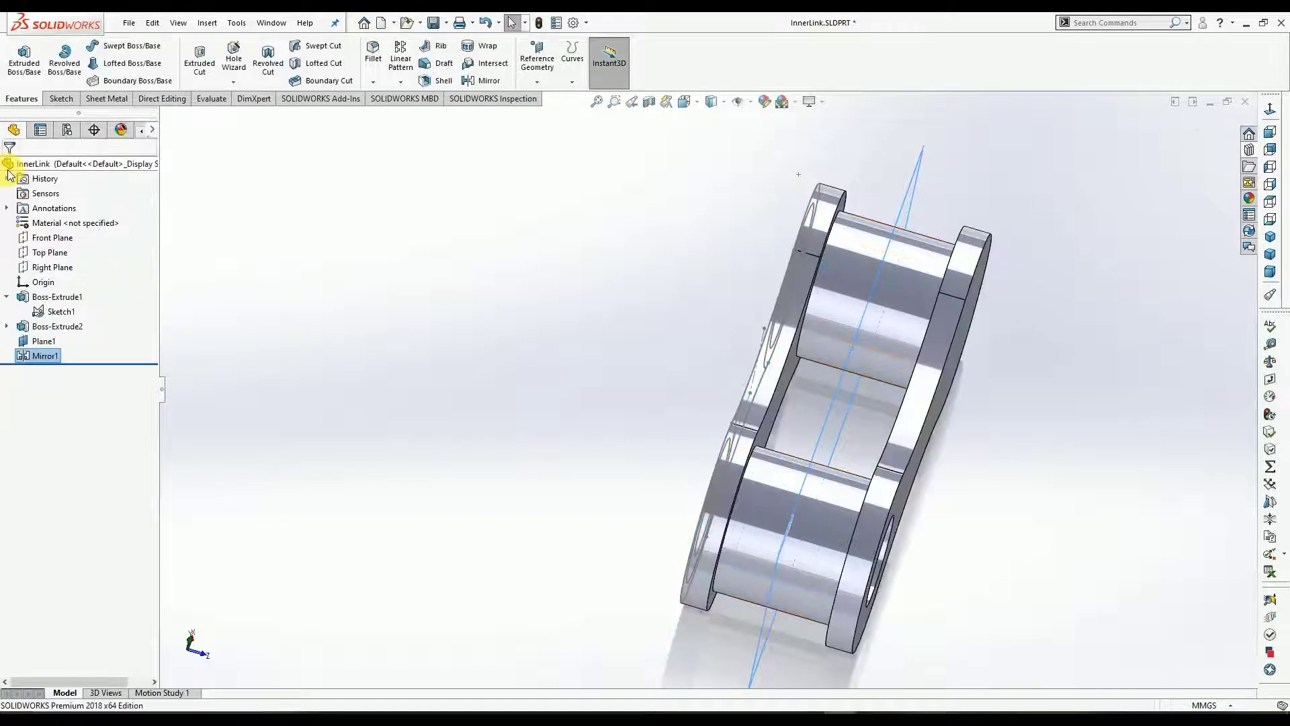
pyautogui.moveTo(522, 322); pyautogui.dragTo(678, 323, button='middle')
pyautogui.click(731, 291)
pyautogui.moveTo(732, 291); pyautogui.dragTo(599, 279, button='middle')
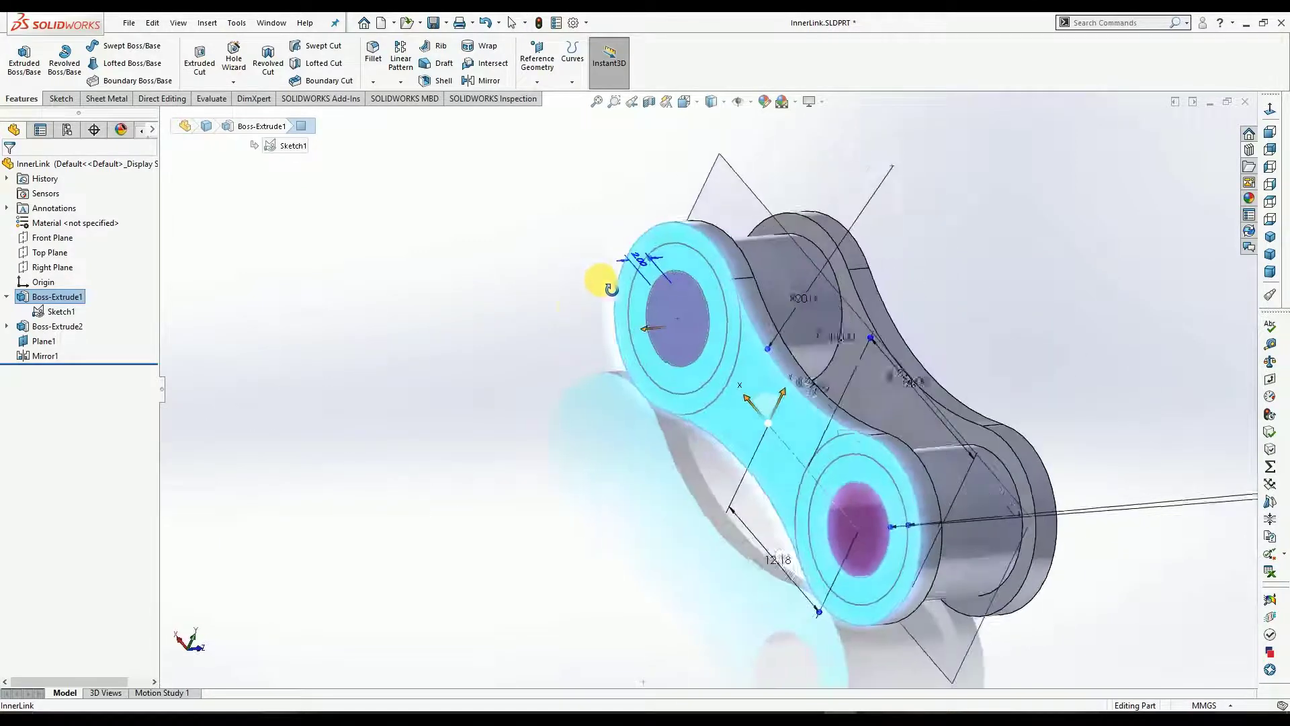
pyautogui.click(549, 316)
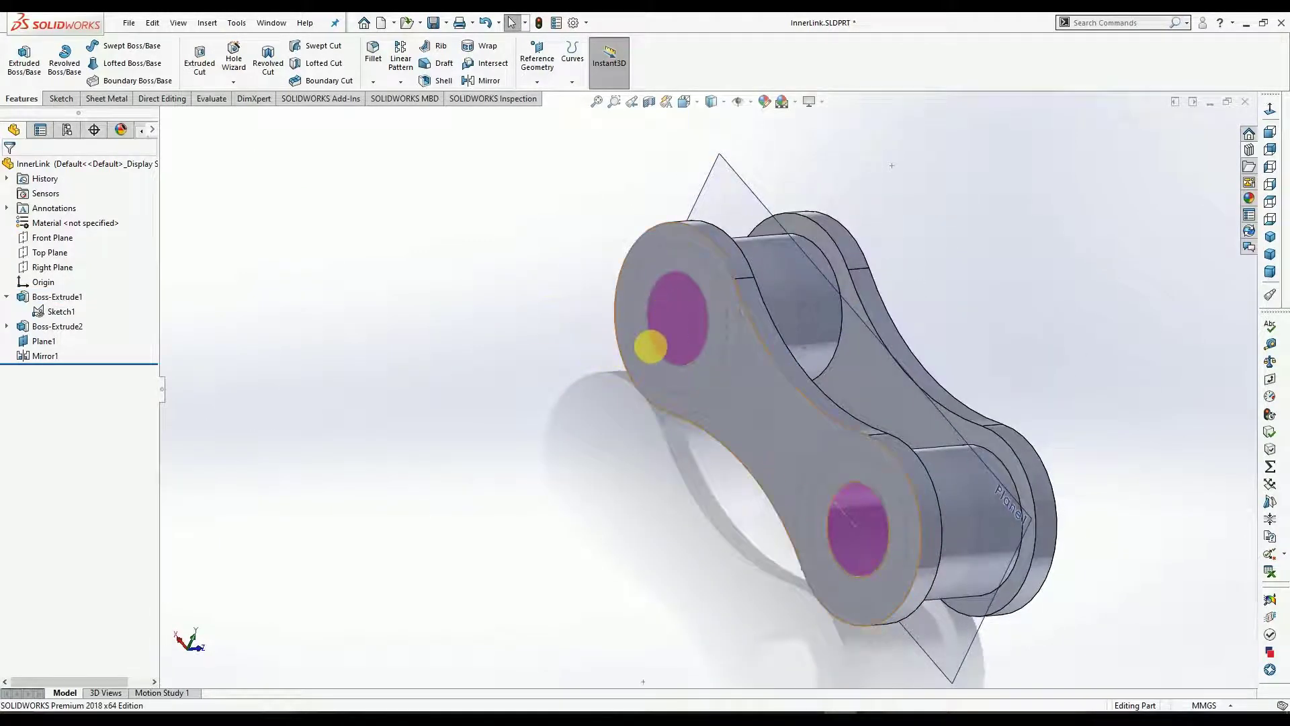
# Measure the distance between the inner faces of the two link plates.
pyautogui.moveTo(599, 374); pyautogui.dragTo(585, 418, button='middle')
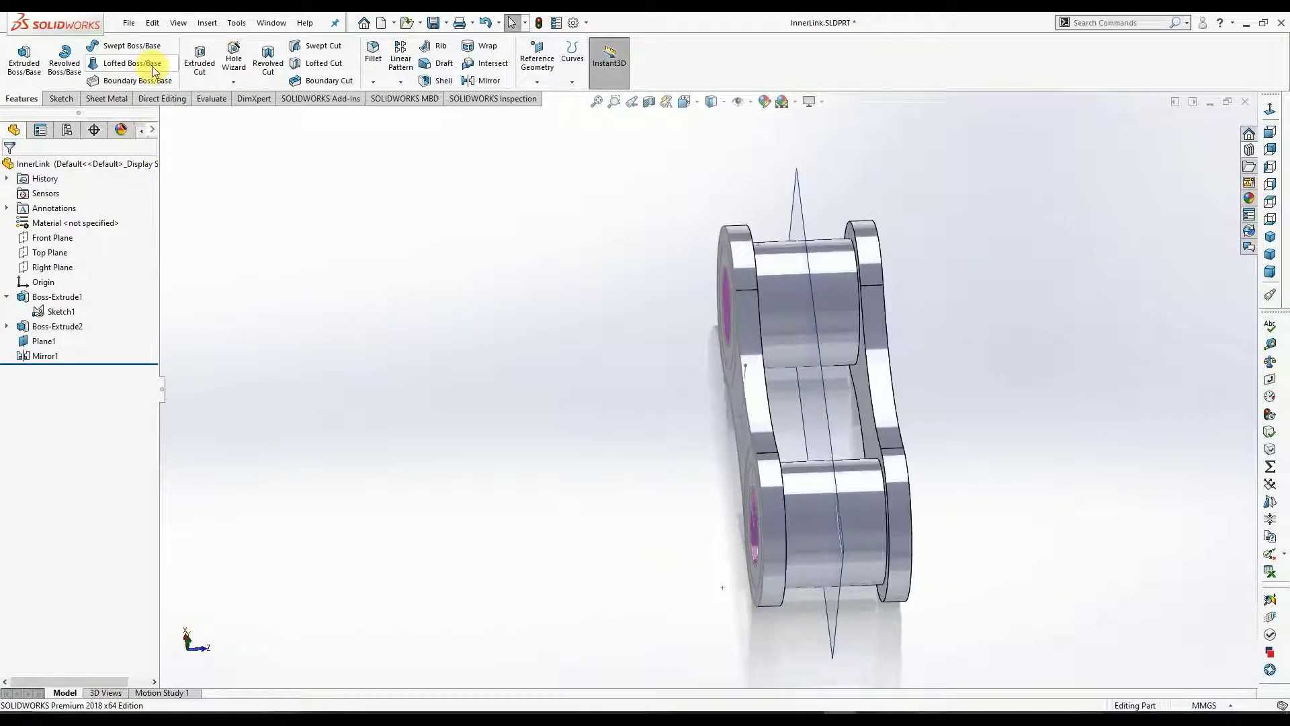
pyautogui.click(214, 99)
pyautogui.click(55, 59)
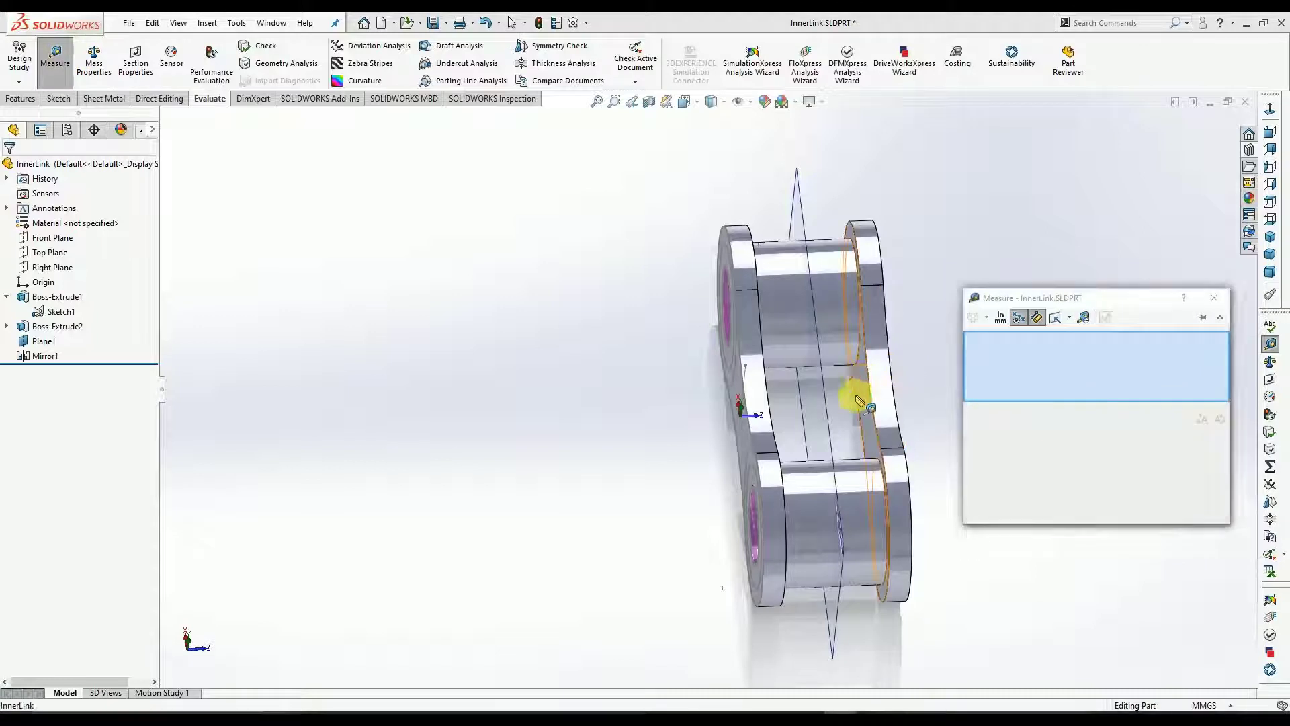
pyautogui.click(861, 374)
pyautogui.moveTo(845, 397); pyautogui.dragTo(773, 385, button='middle')
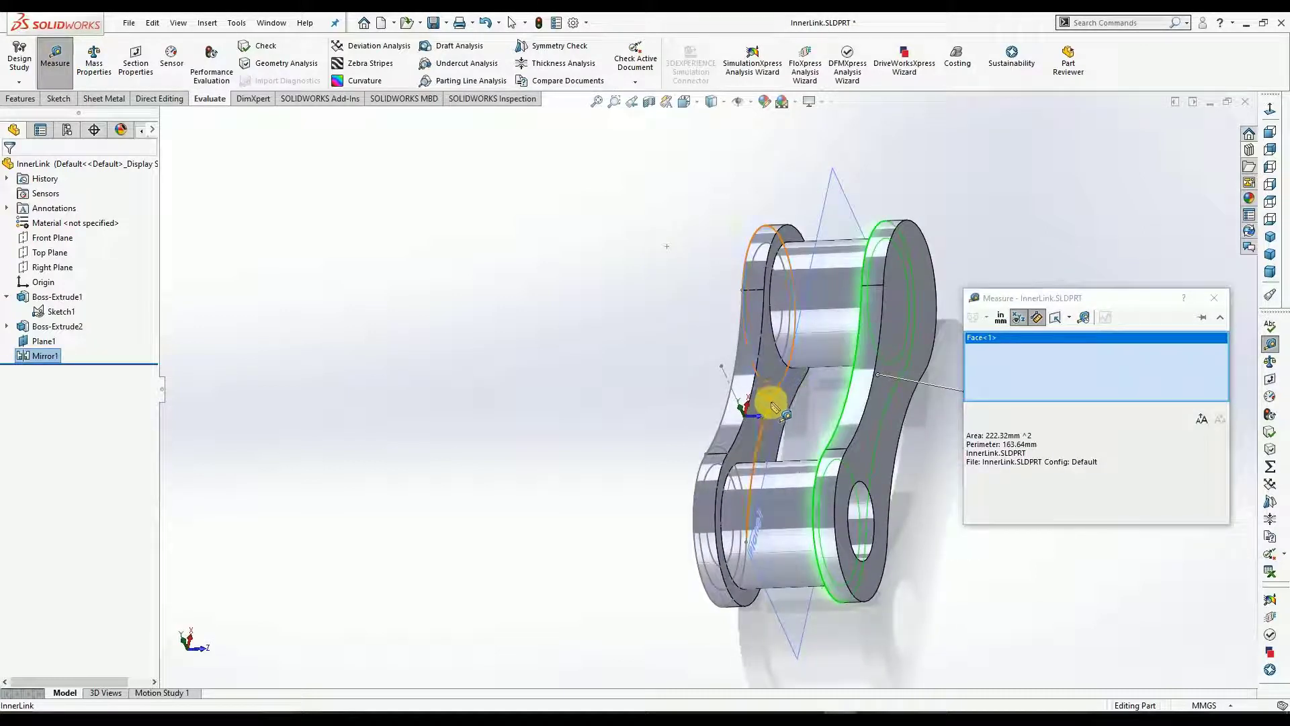
pyautogui.click(779, 409)
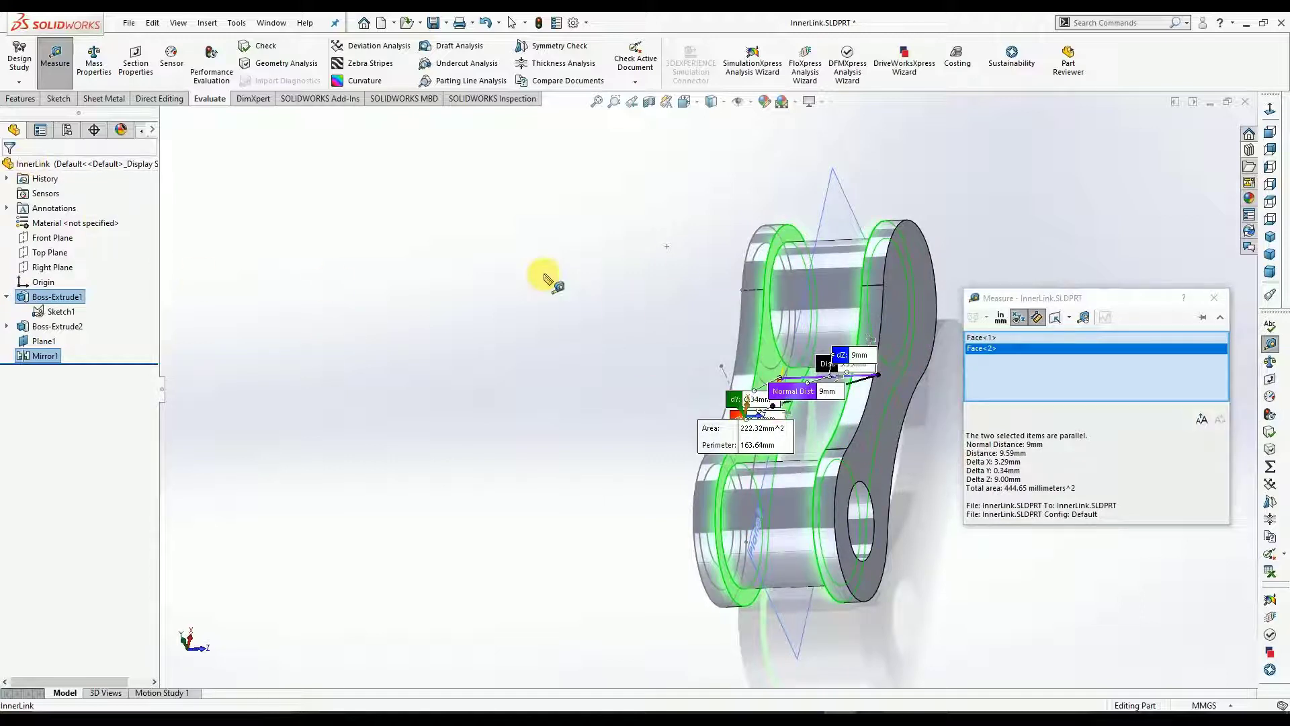
pyautogui.click(1214, 297)
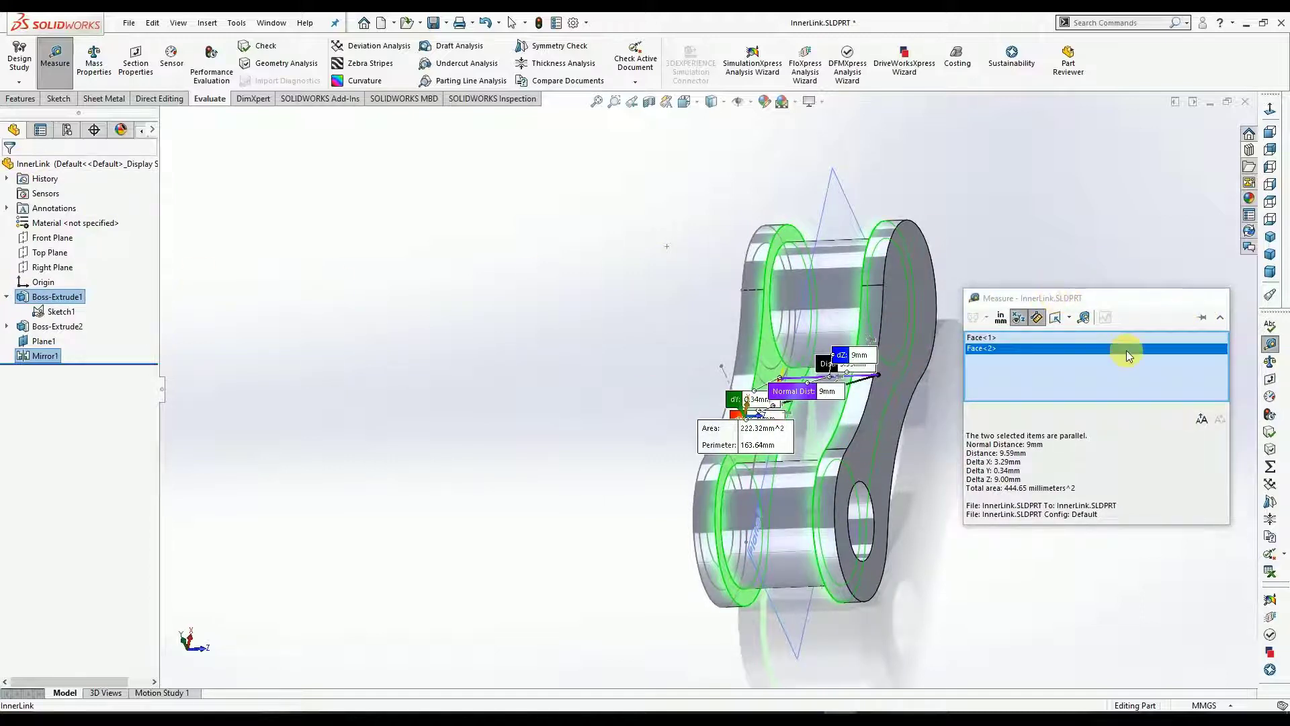
pyautogui.moveTo(599, 430); pyautogui.dragTo(498, 398, button='middle')
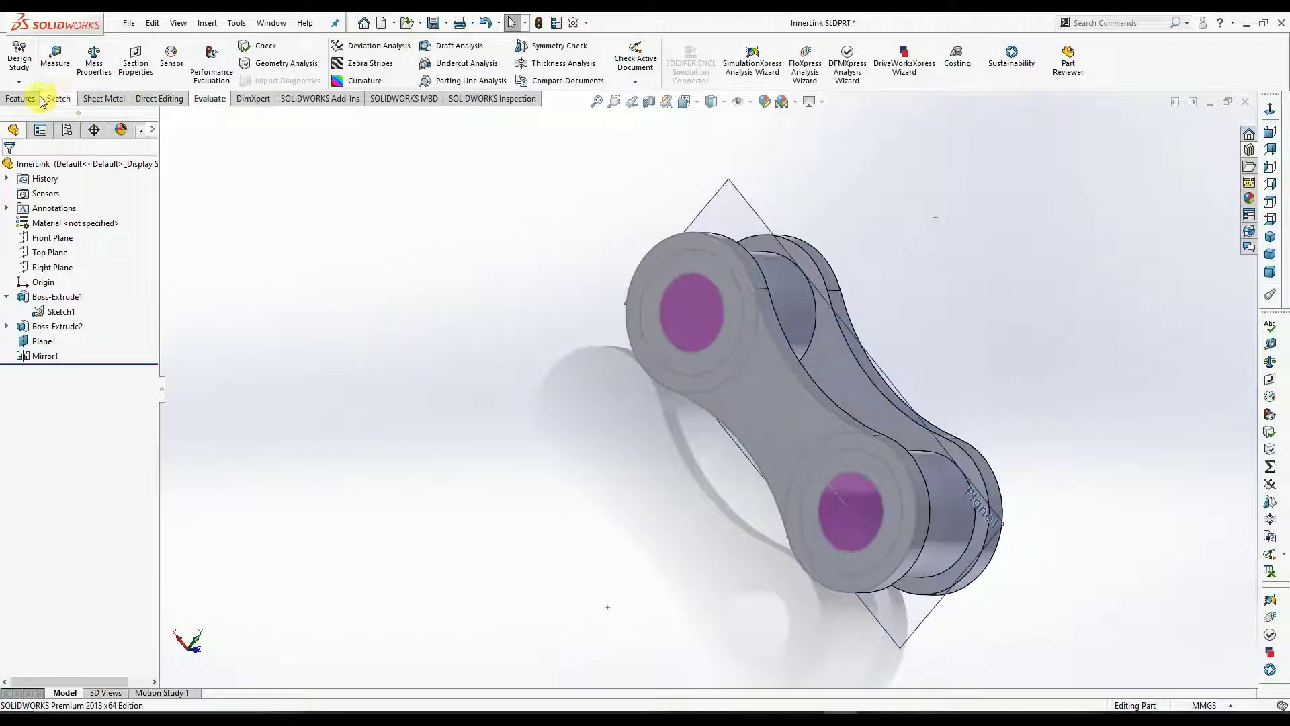
# Cut the two innermost circular regions of Sketch1 Through All in the reversed direction, making pin holes across both link plates.
pyautogui.click(50, 311)
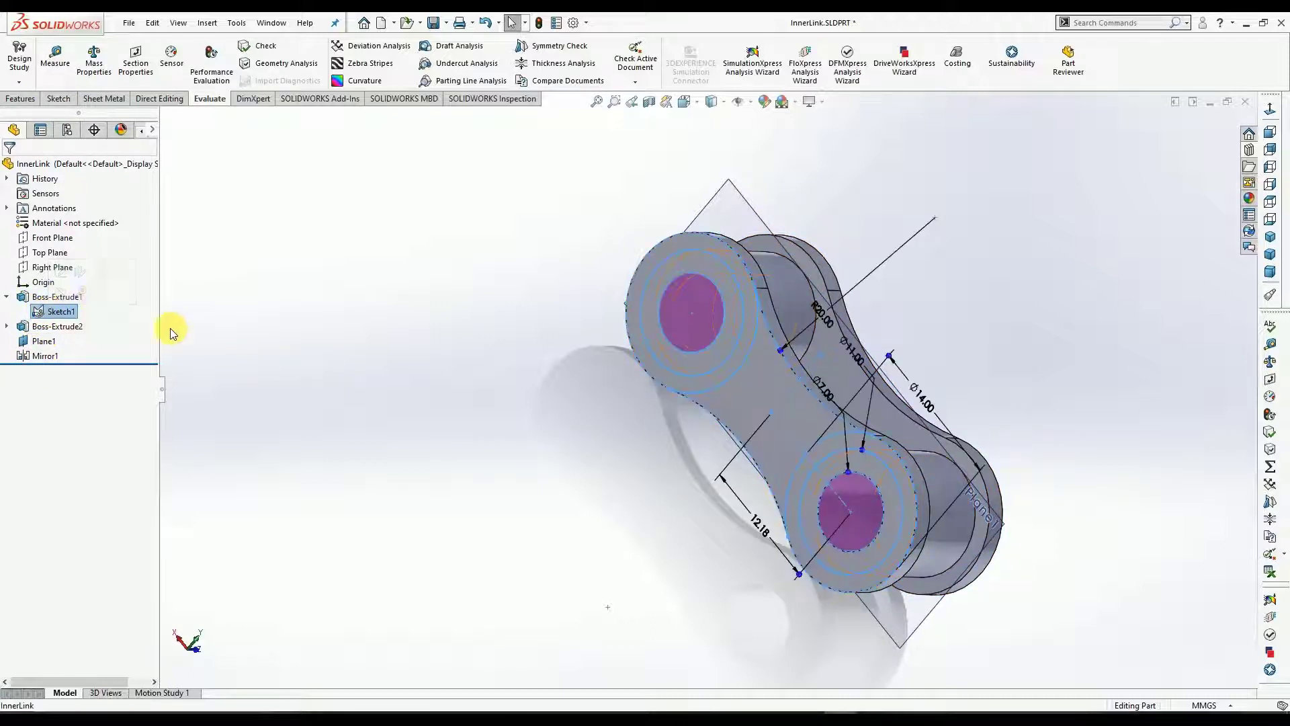
pyautogui.rightClick(54, 315)
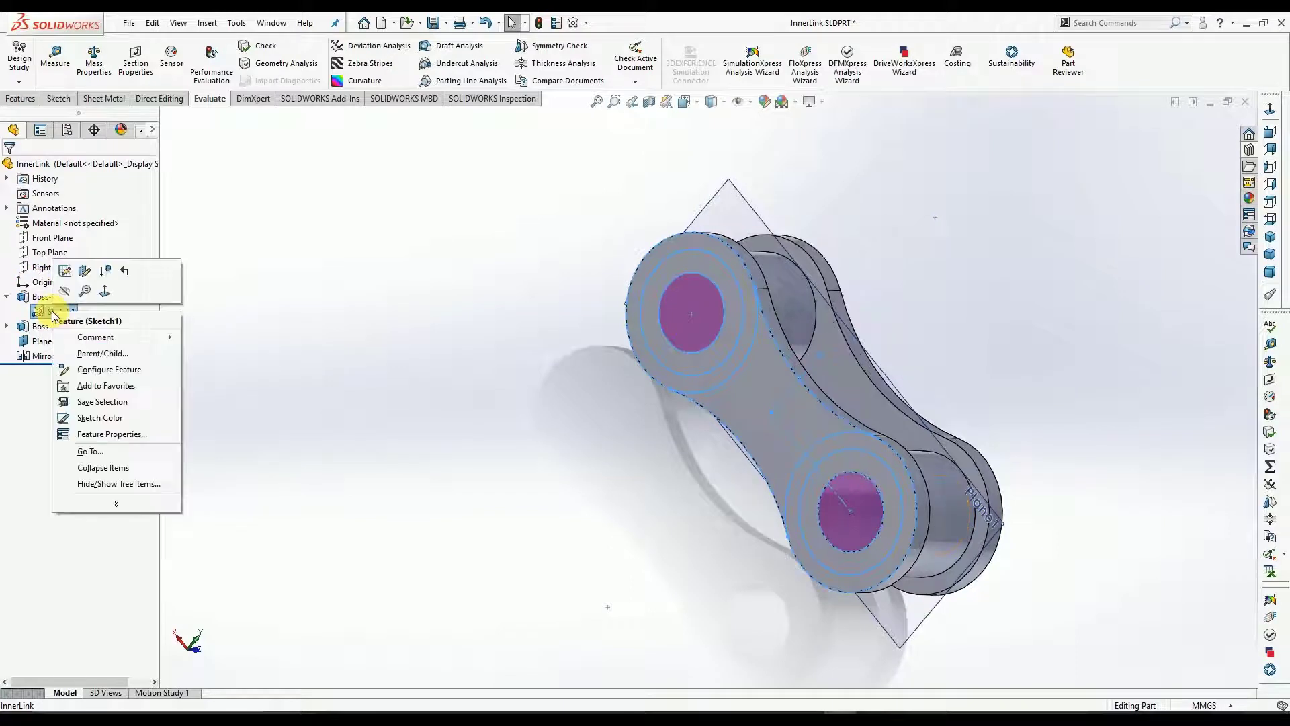
pyautogui.click(117, 503)
pyautogui.click(111, 403)
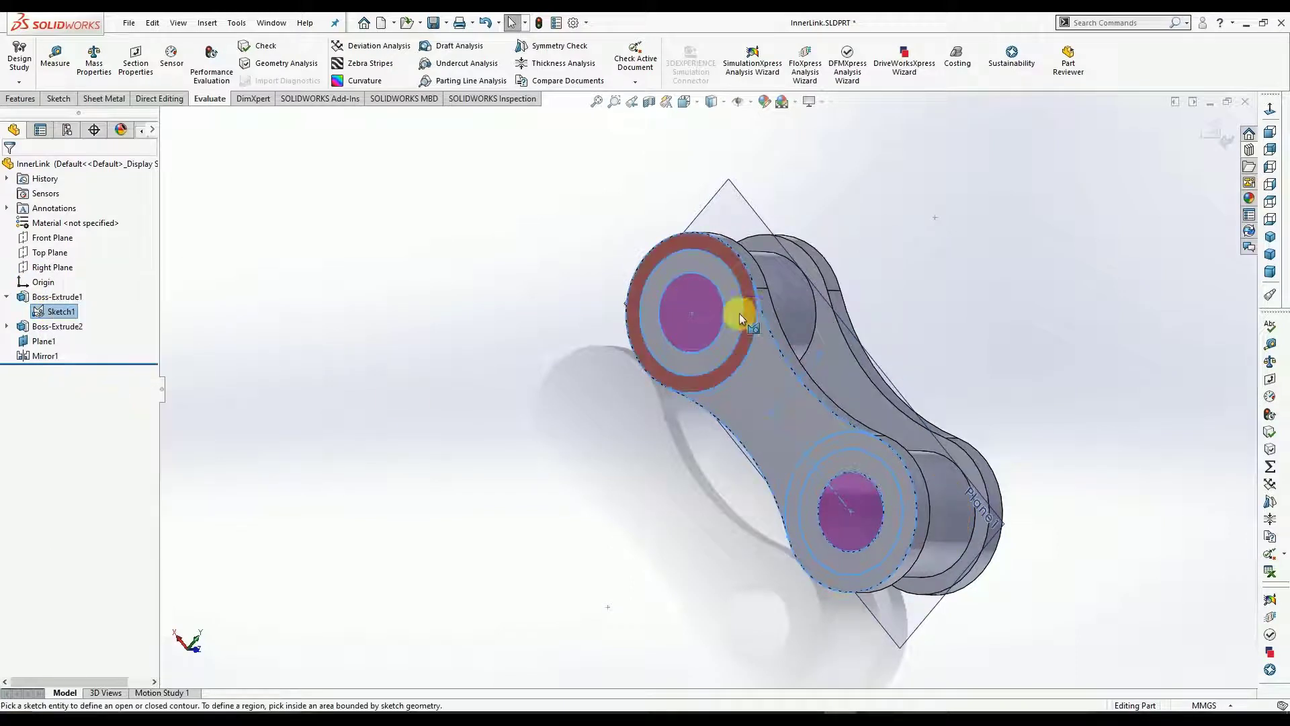
pyautogui.click(709, 299)
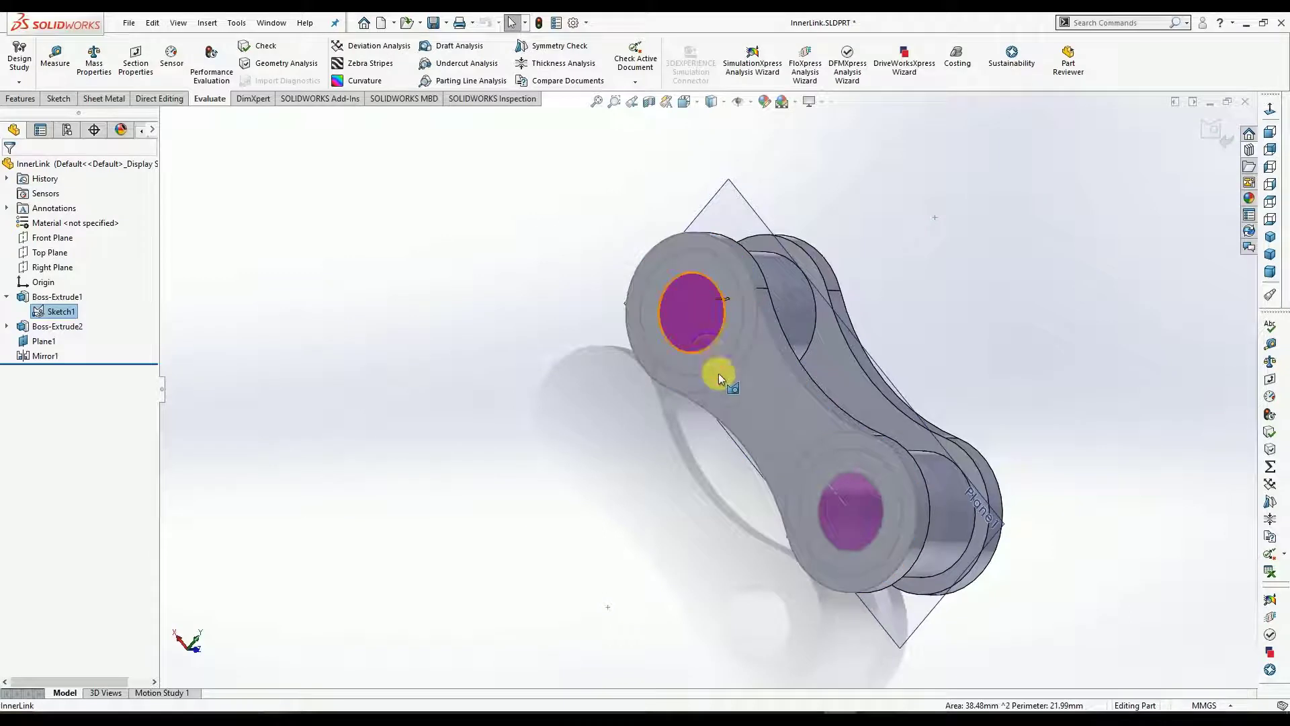
pyautogui.click(846, 498)
pyautogui.click(23, 101)
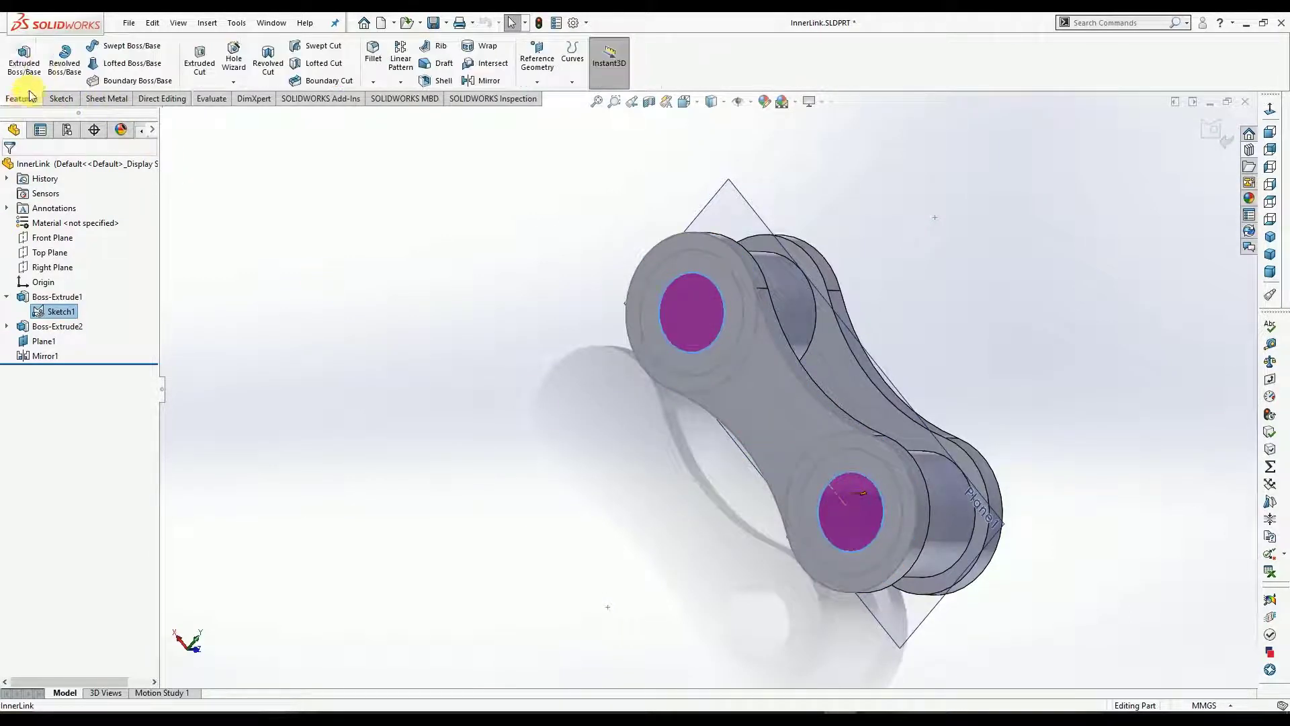
pyautogui.click(202, 71)
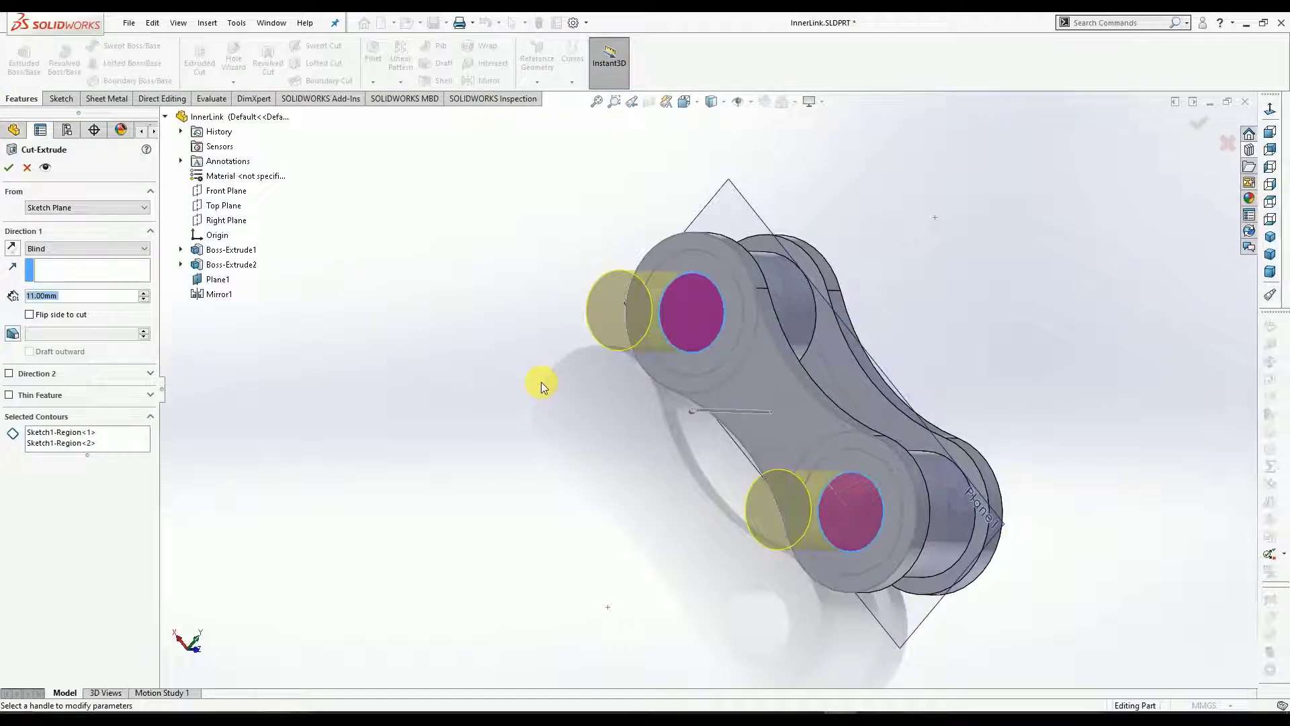
pyautogui.click(13, 250)
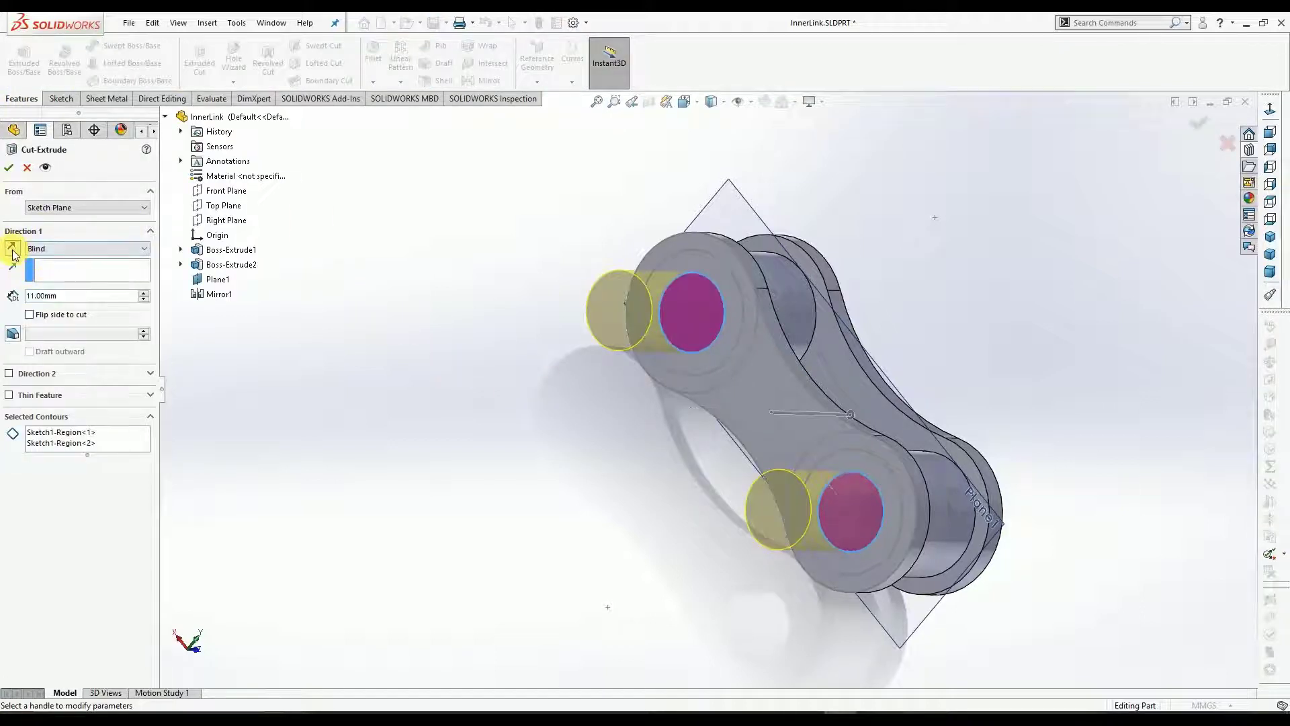
pyautogui.moveTo(355, 354); pyautogui.dragTo(255, 362, button='middle')
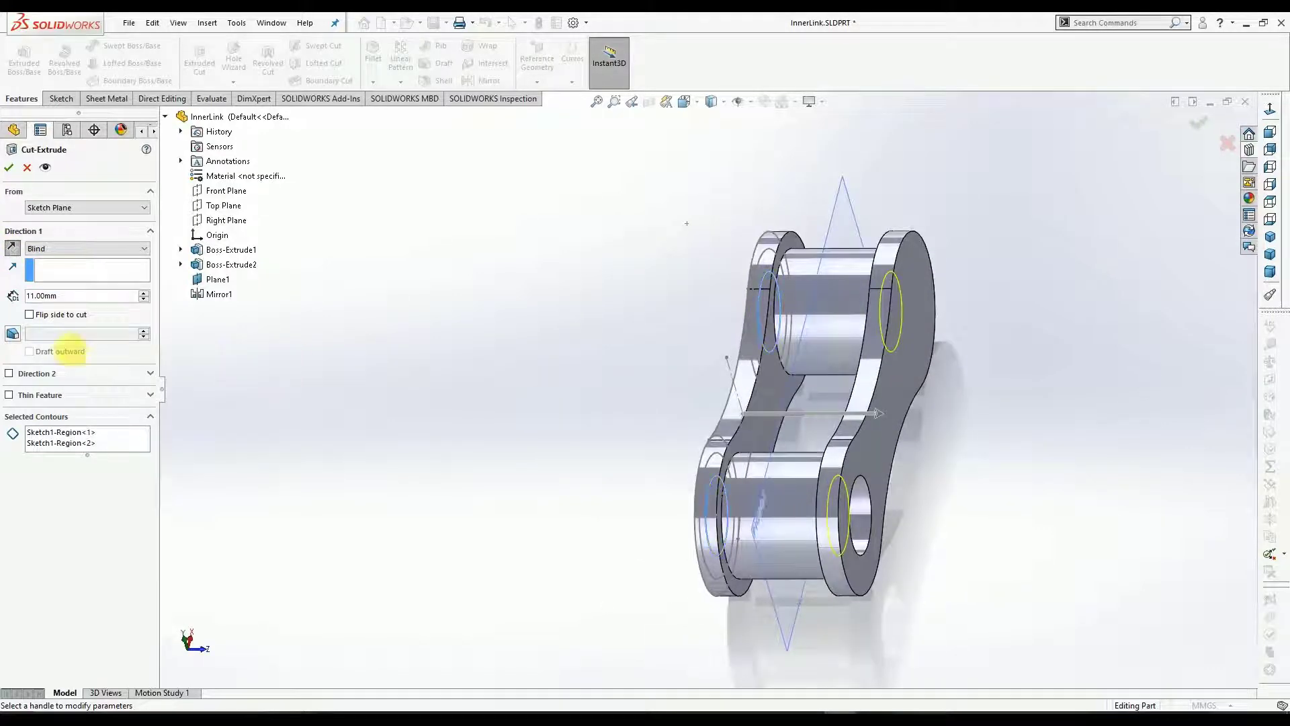
pyautogui.click(134, 249)
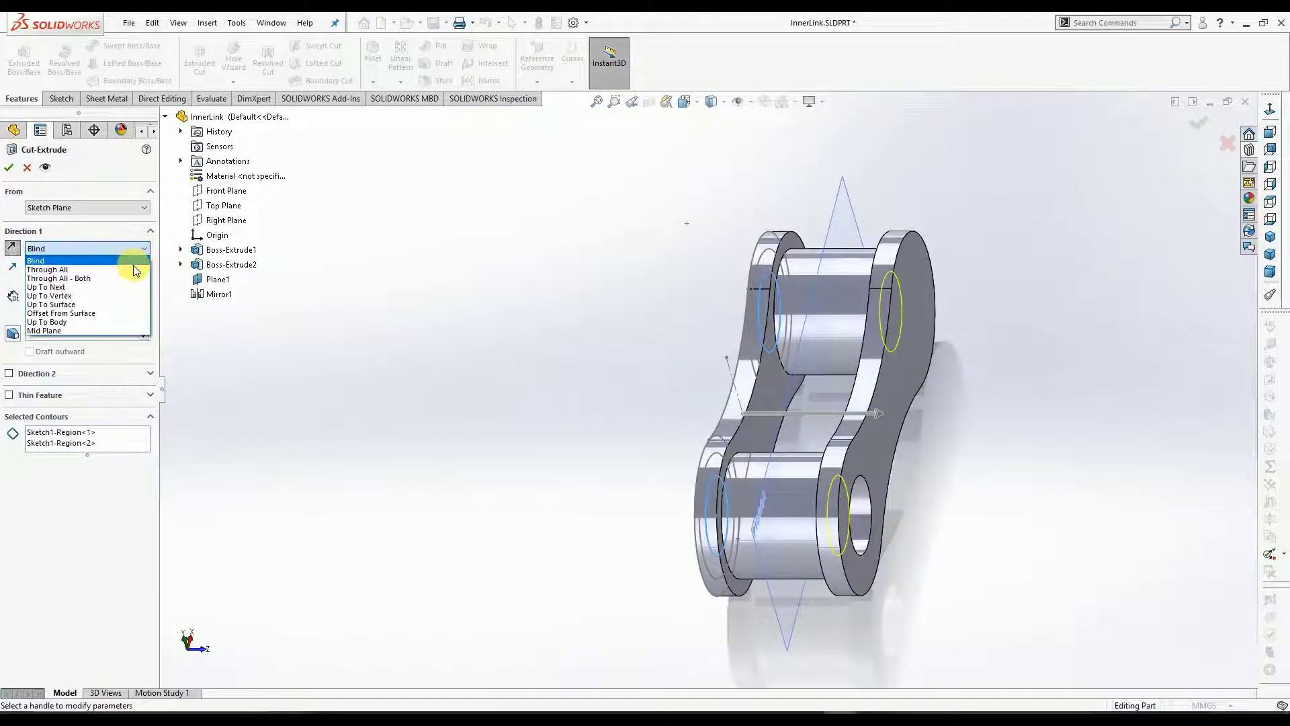
pyautogui.click(135, 270)
pyautogui.click(8, 167)
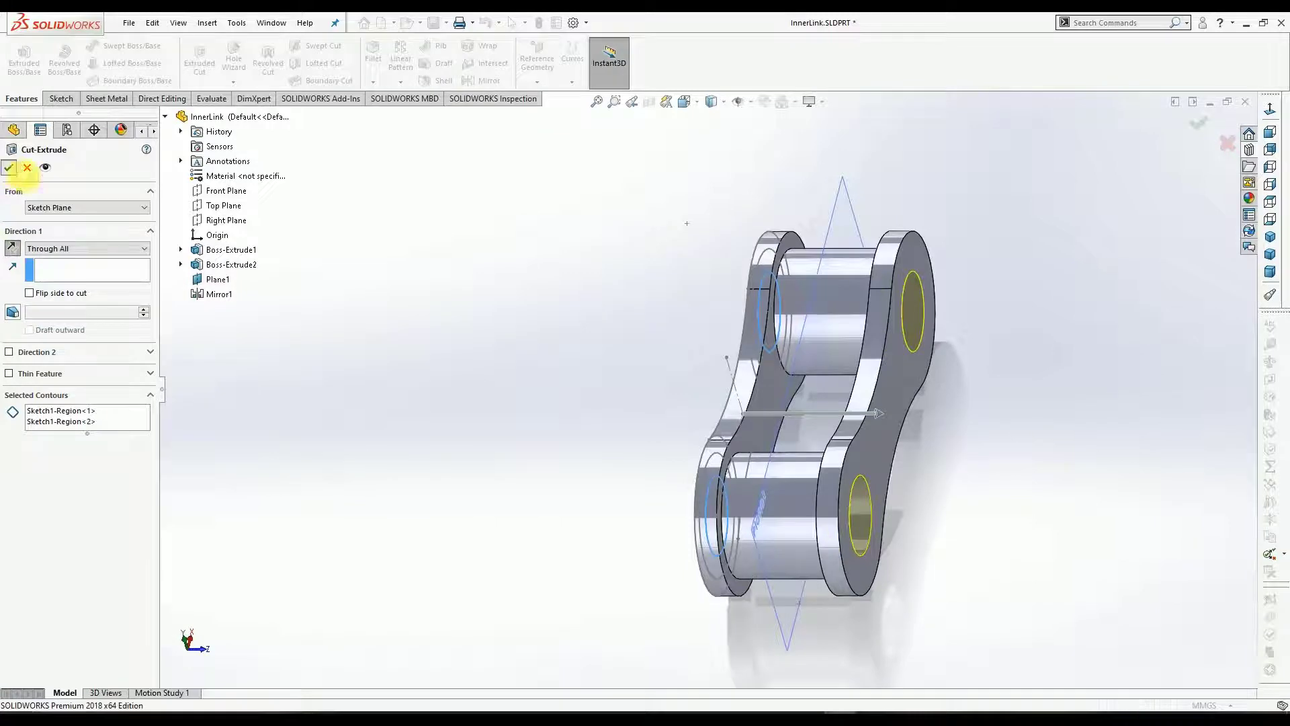
pyautogui.moveTo(521, 342); pyautogui.dragTo(494, 432, button='middle')
pyautogui.click(681, 278)
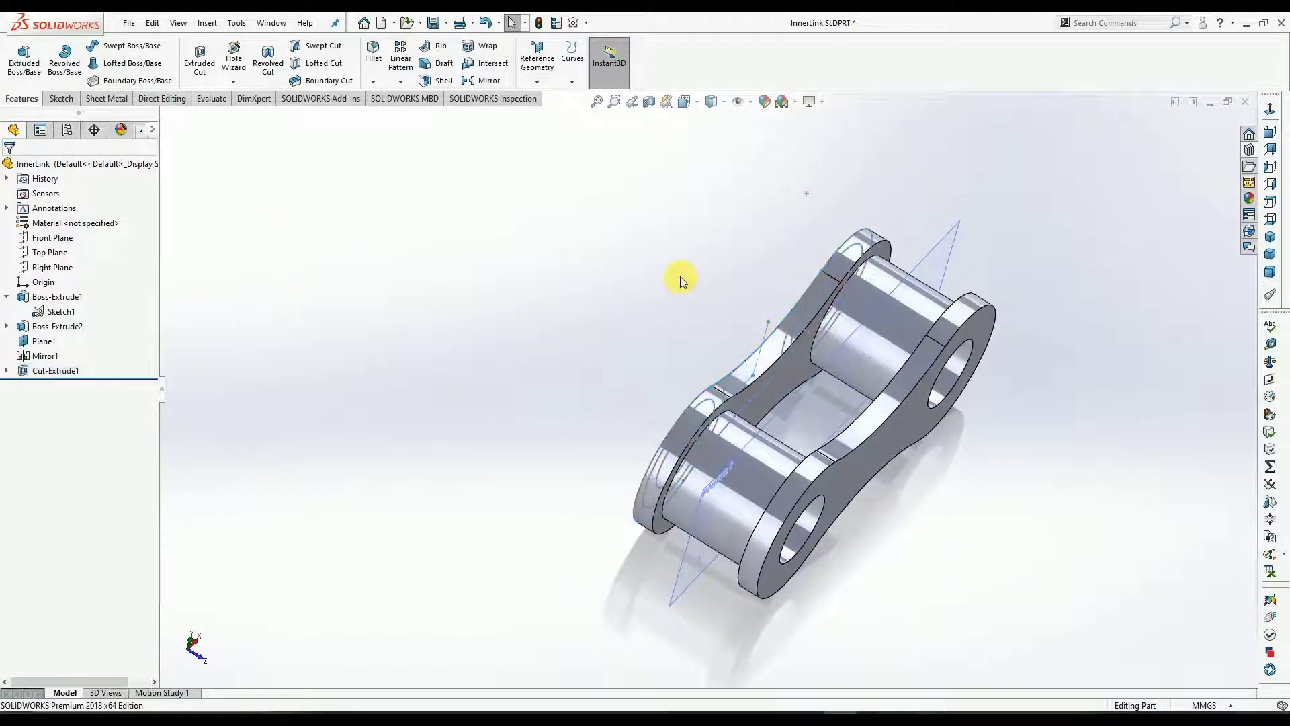
# Try to fillet the outer rim faces of both link plates with a 2 mm radius.
pyautogui.click(373, 53)
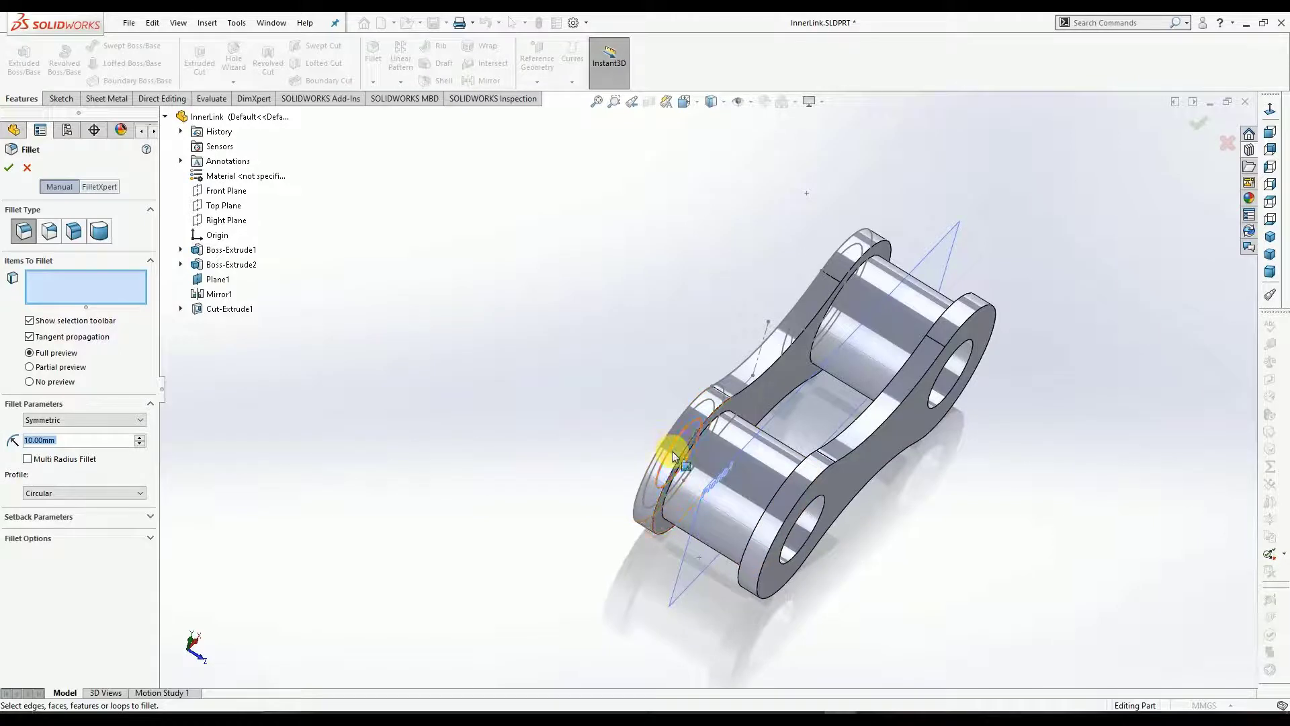
pyautogui.click(646, 495)
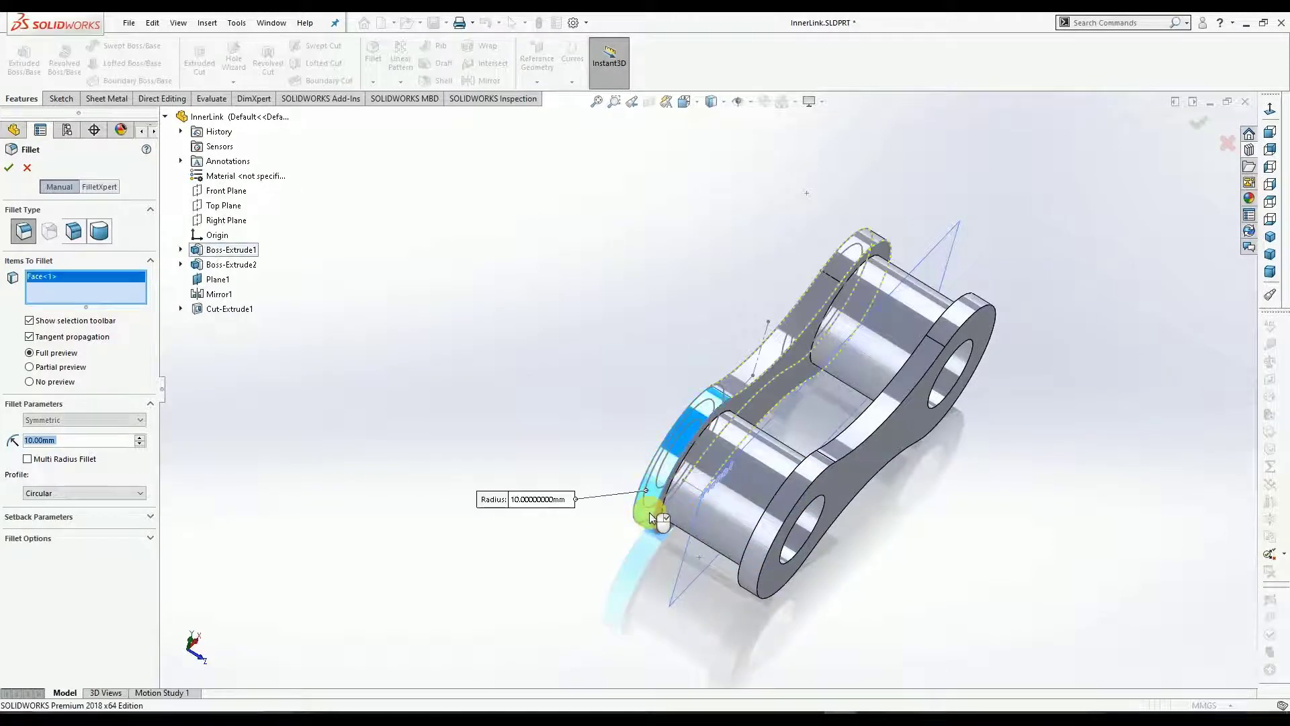
pyautogui.click(764, 540)
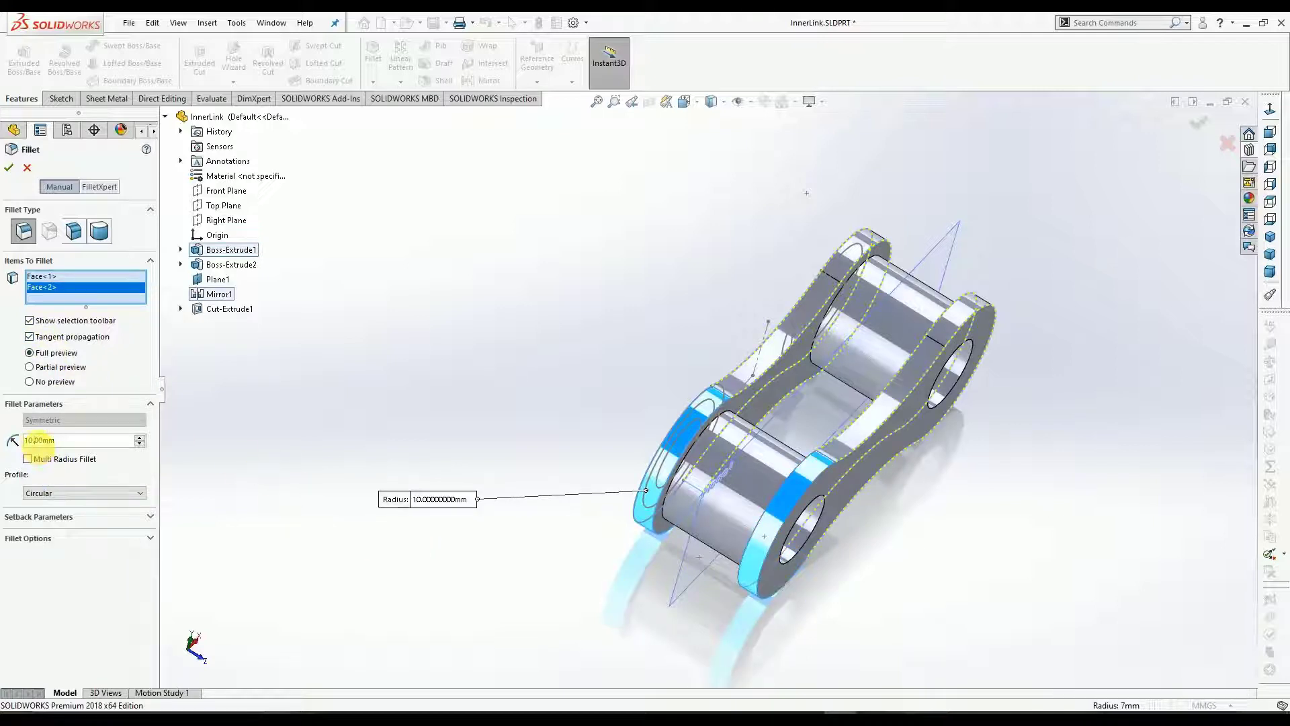
pyautogui.click(39, 440)
pyautogui.press('BackSpace')
pyautogui.press('BackSpace')
pyautogui.write('2')
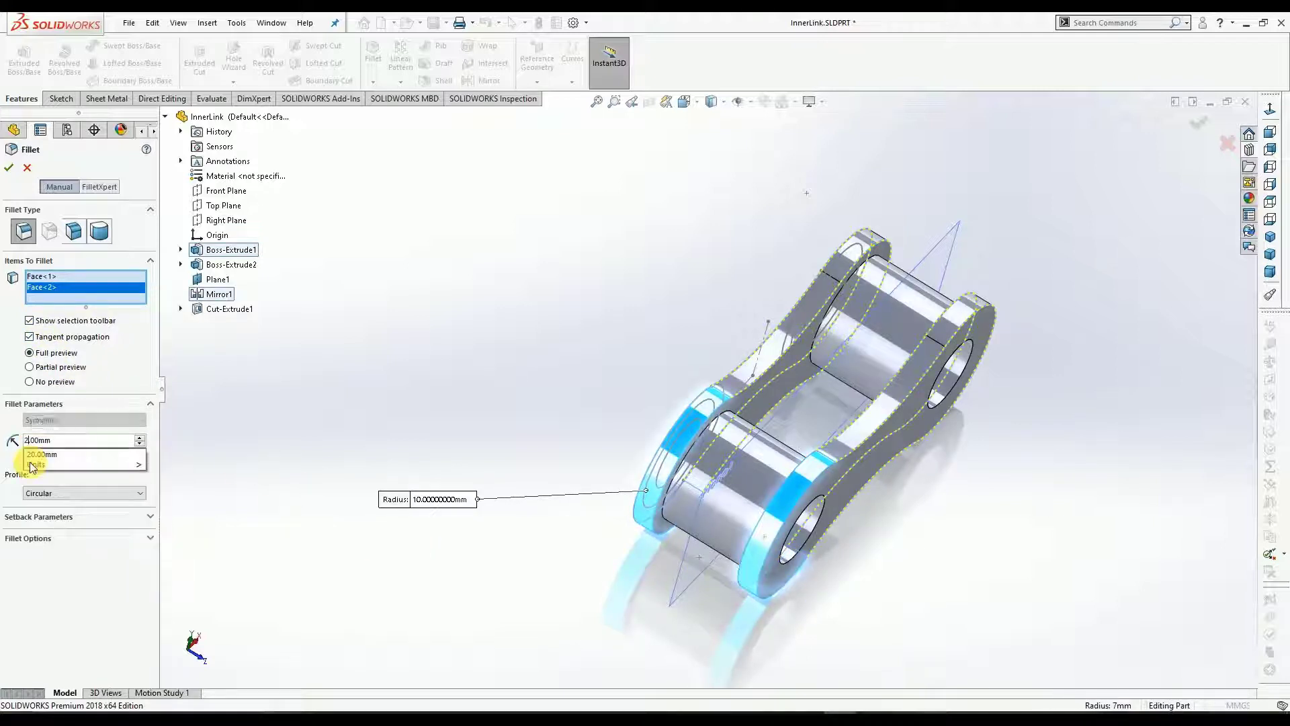
pyautogui.click(241, 425)
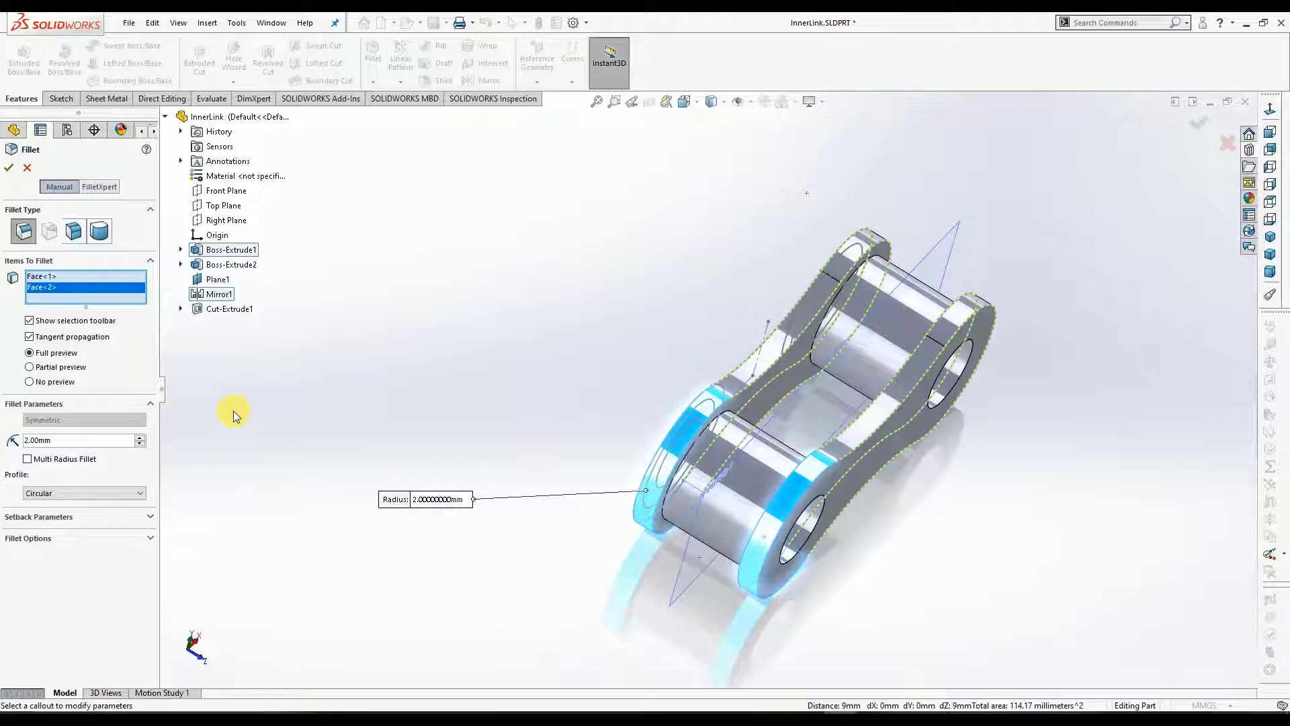
pyautogui.rightClick(232, 409)
pyautogui.click(219, 397)
pyautogui.press('Return')
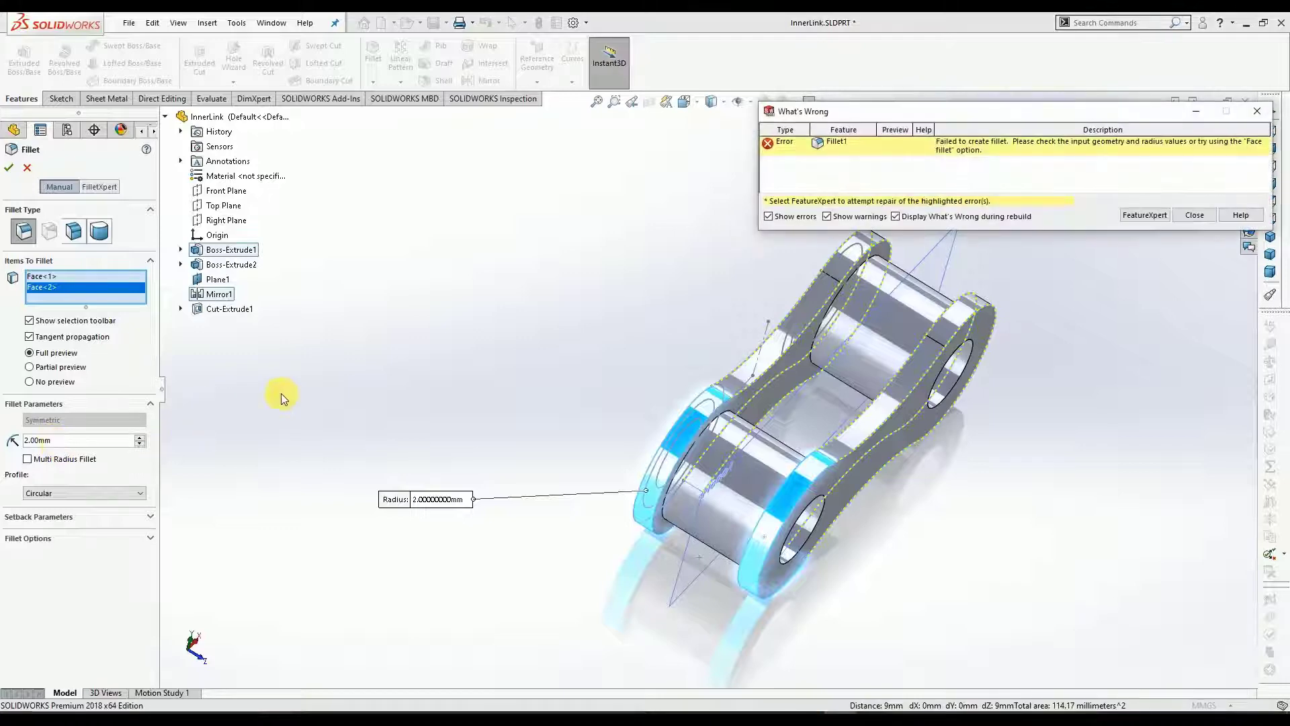
pyautogui.click(1195, 216)
pyautogui.press('Escape')
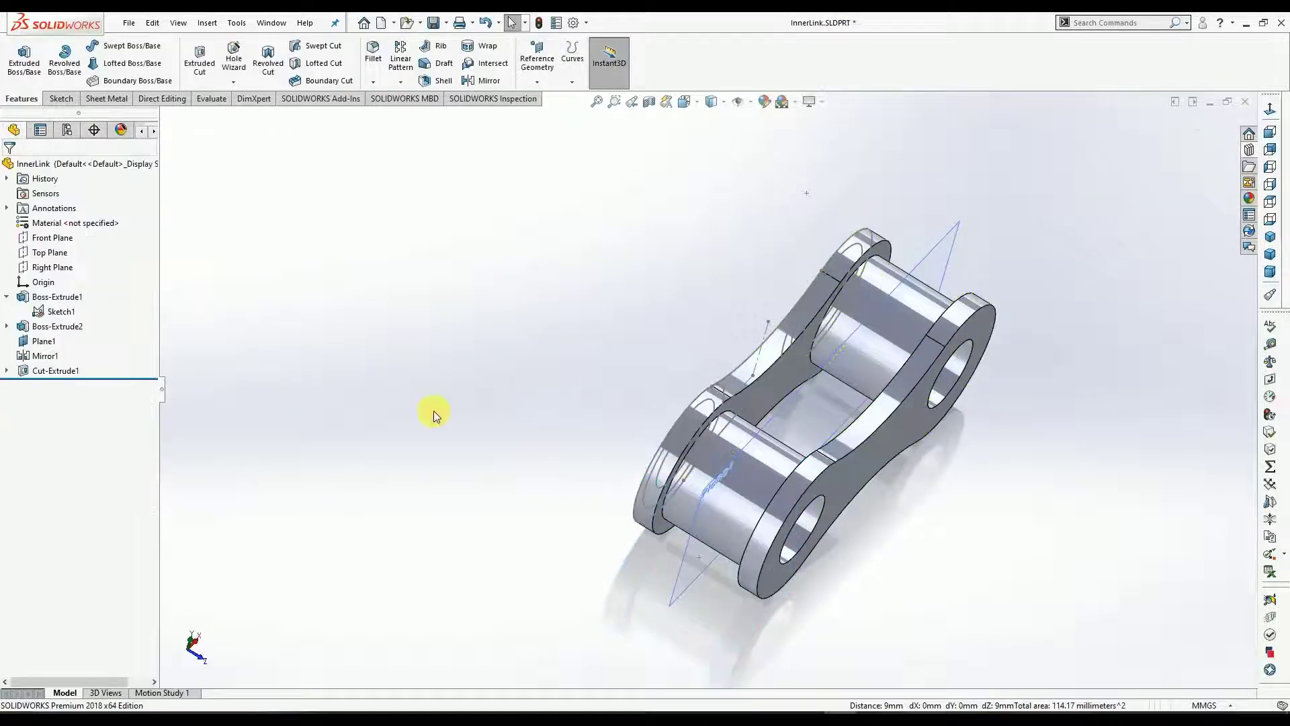
pyautogui.moveTo(510, 271); pyautogui.dragTo(557, 311, button='middle')
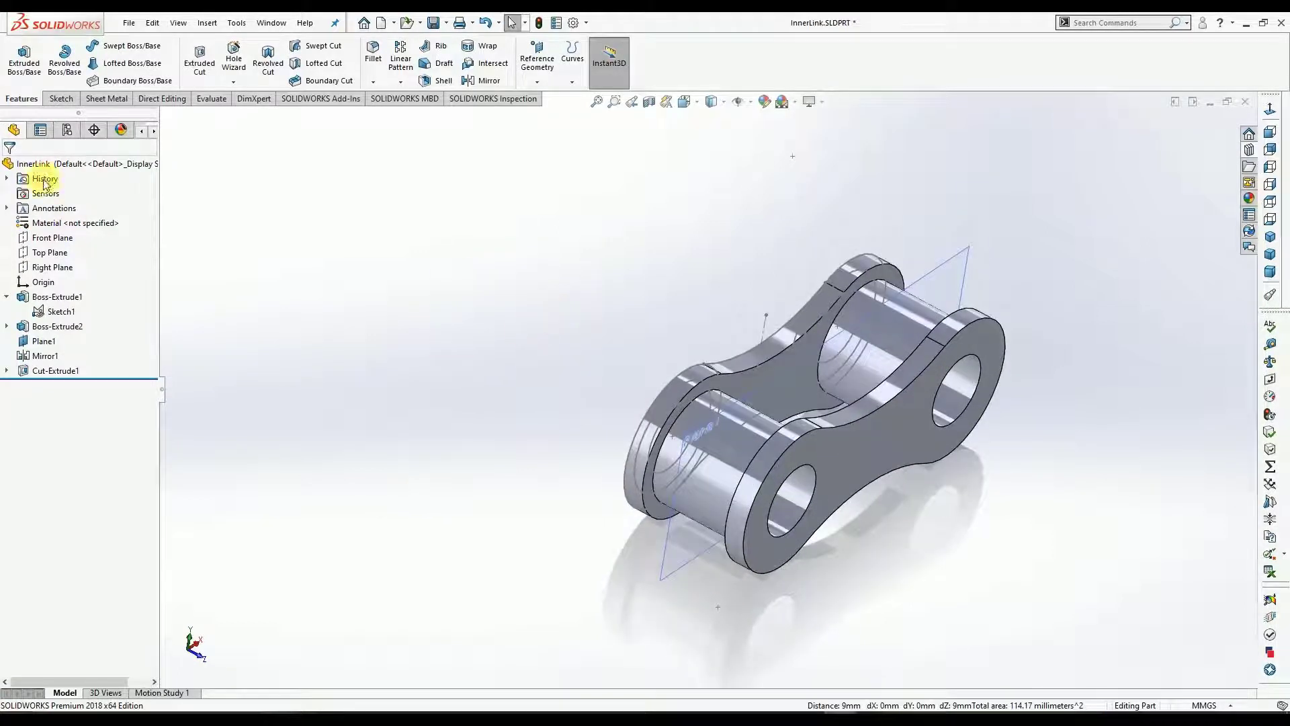
pyautogui.click(373, 52)
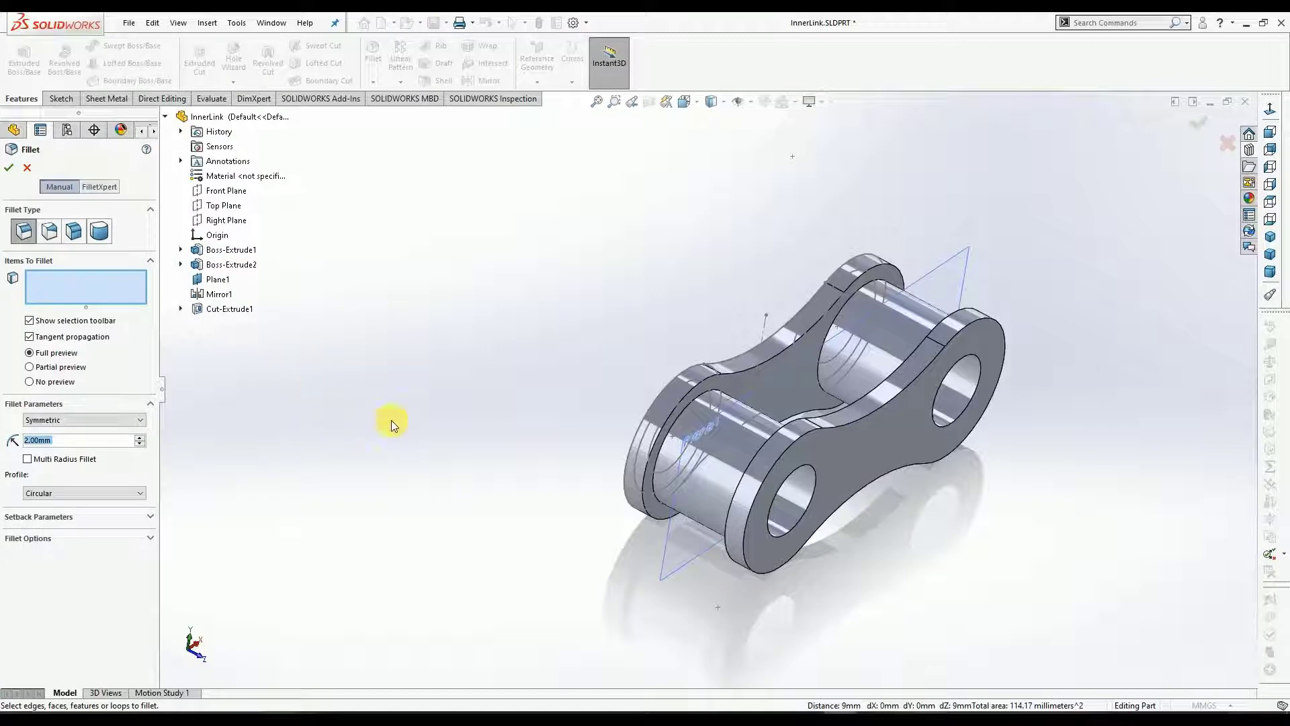
pyautogui.click(645, 421)
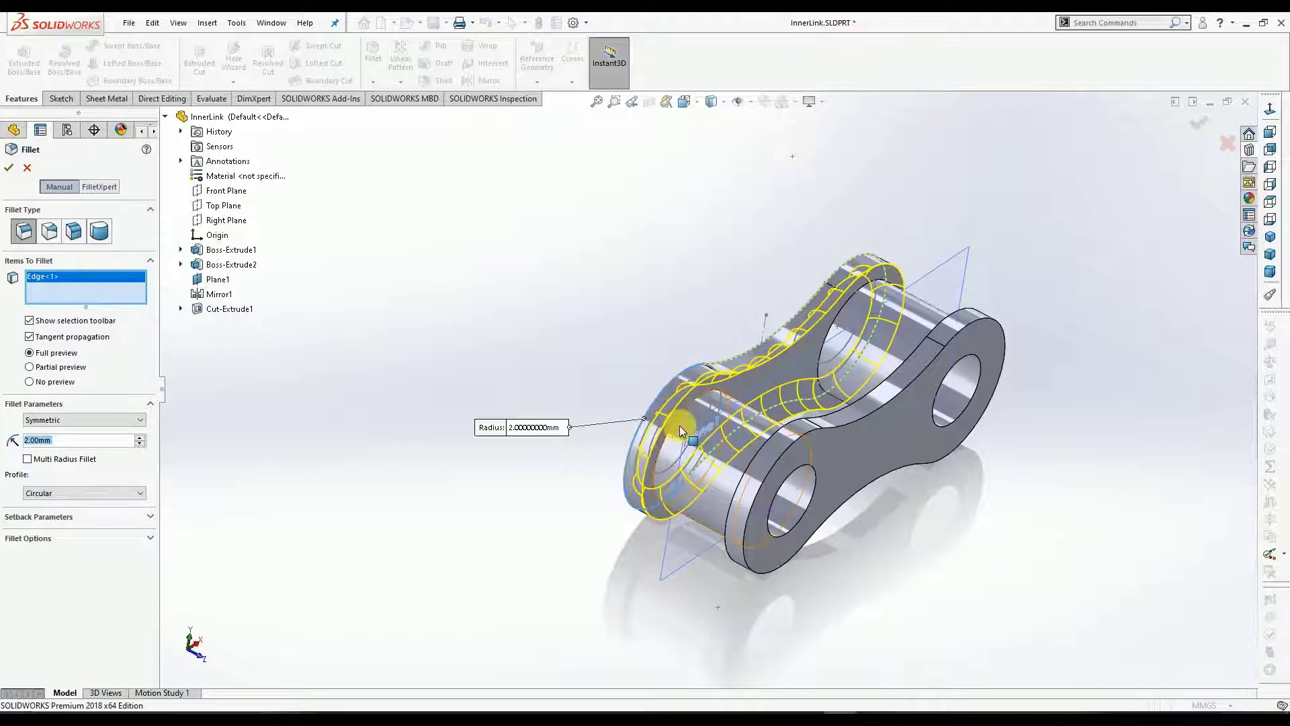
pyautogui.click(71, 443)
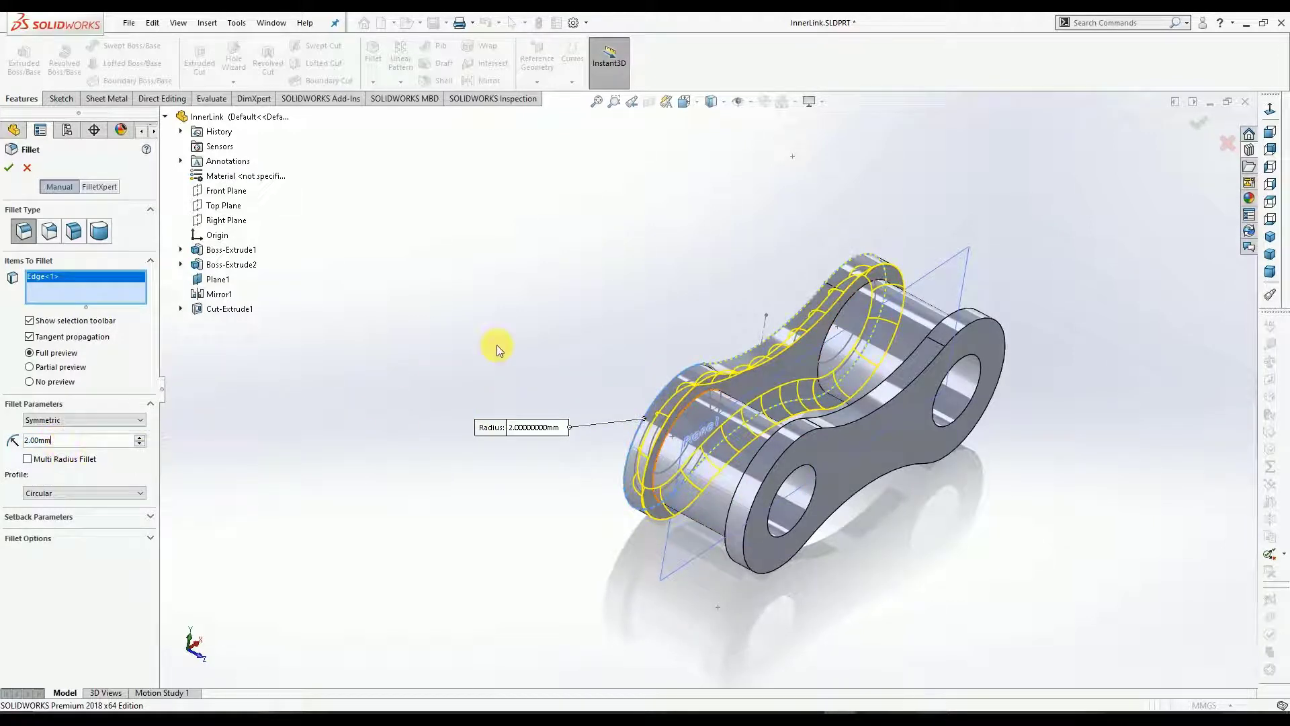
pyautogui.moveTo(615, 412)
pyautogui.mouseDown(button='middle')
pyautogui.moveTo(673, 462)
pyautogui.moveTo(629, 464)
pyautogui.moveTo(601, 428)
pyautogui.mouseUp(button='middle')
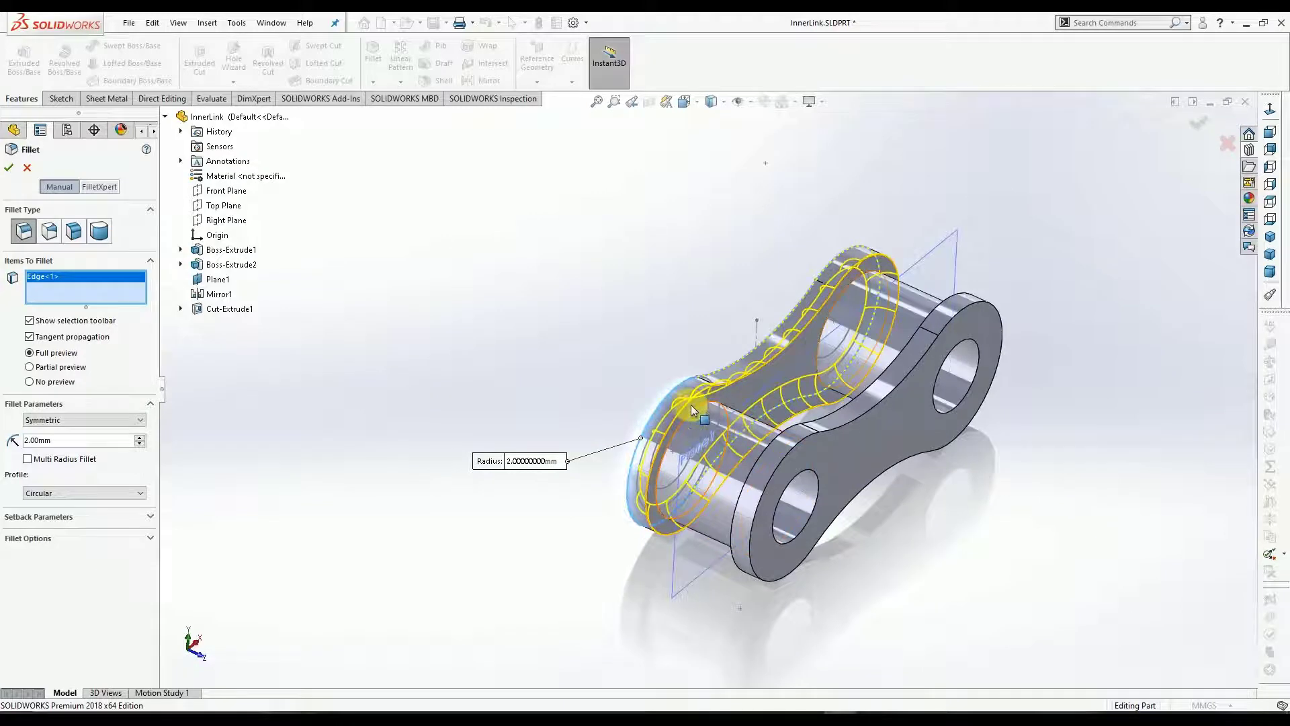
pyautogui.click(677, 430)
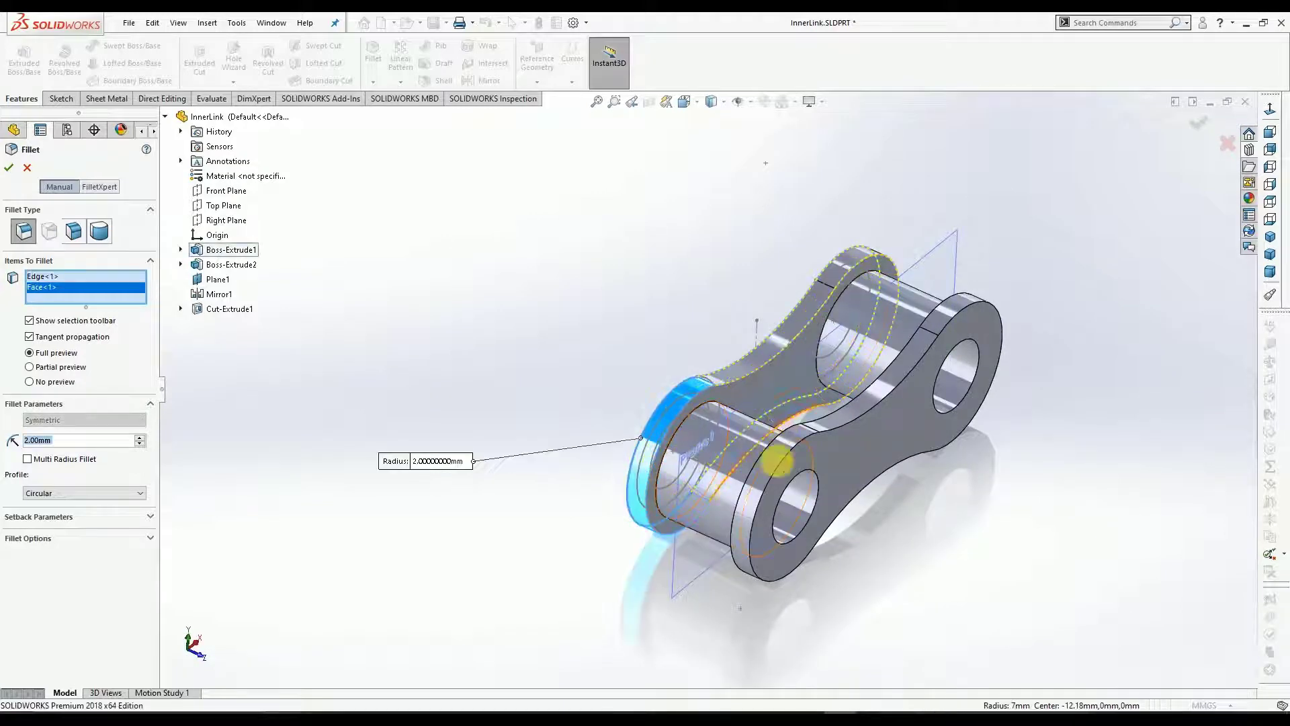
pyautogui.click(773, 469)
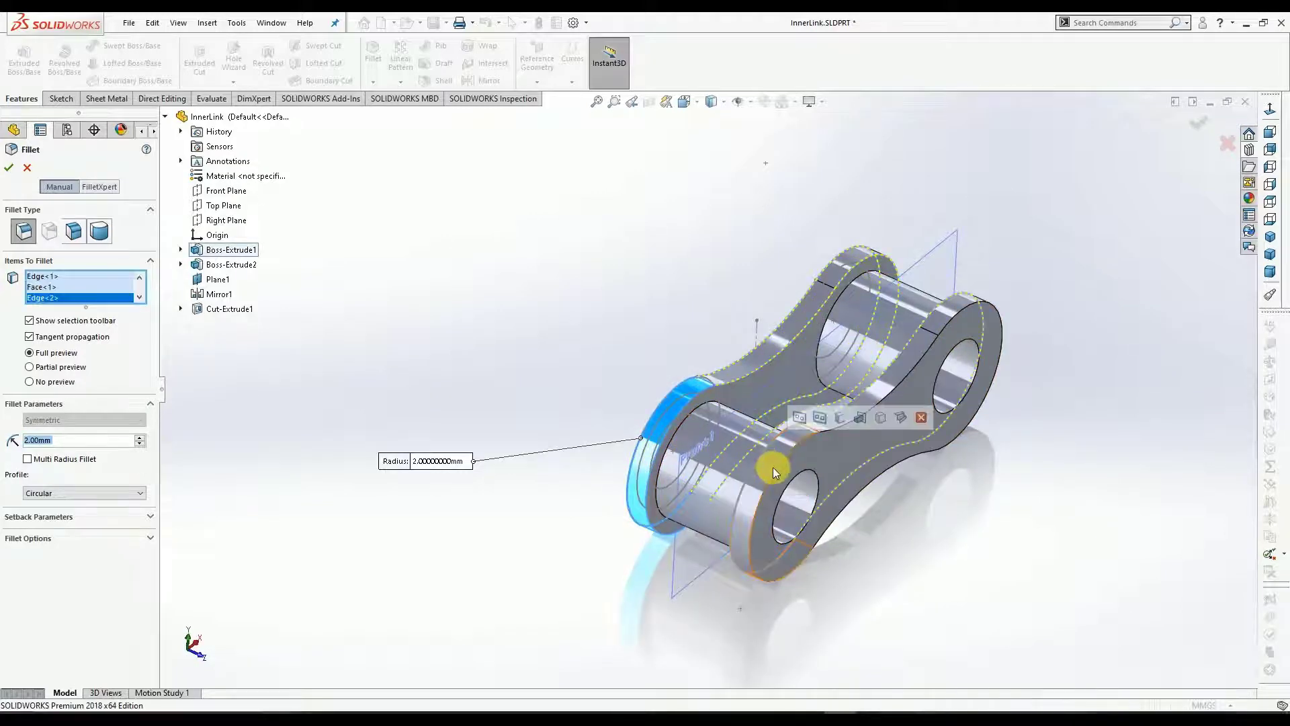
pyautogui.click(762, 477)
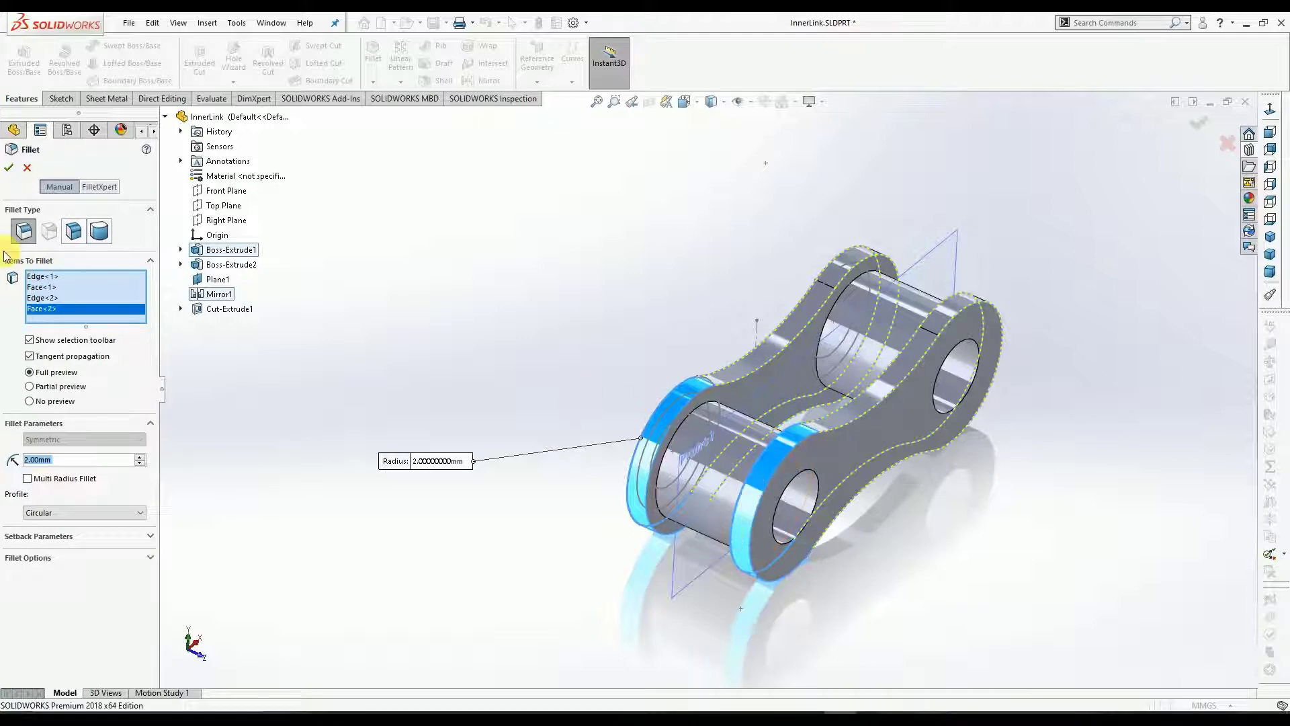
pyautogui.press('Escape')
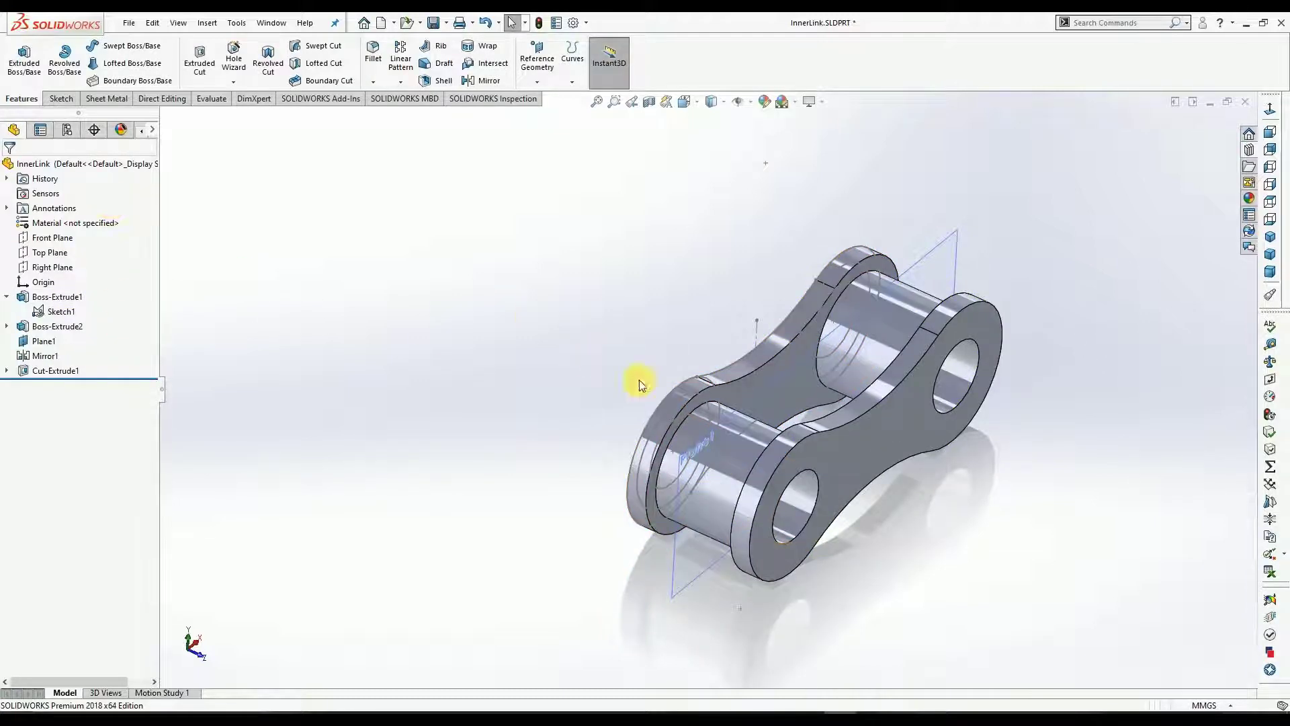
# Fillet the outer rim faces of both link plates with a symmetric 0.5 mm radius.
pyautogui.scroll(-5, 739, 352)
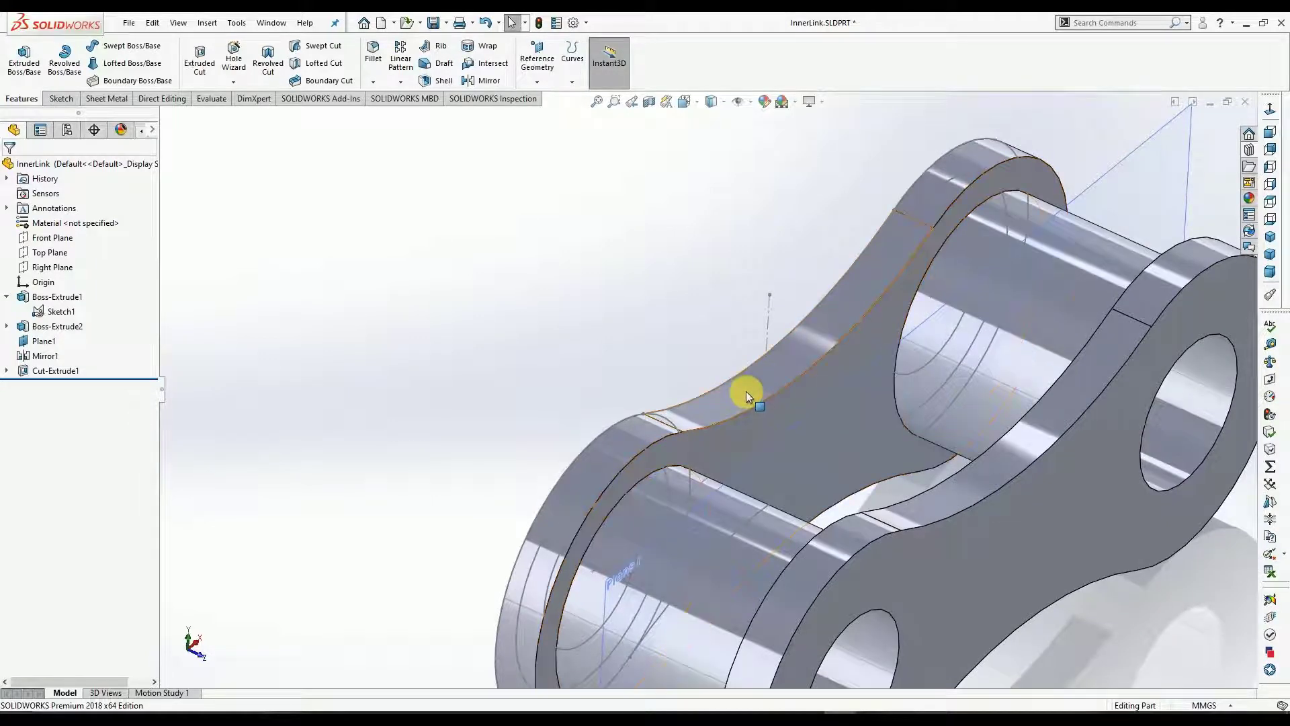
pyautogui.scroll(3, 746, 396)
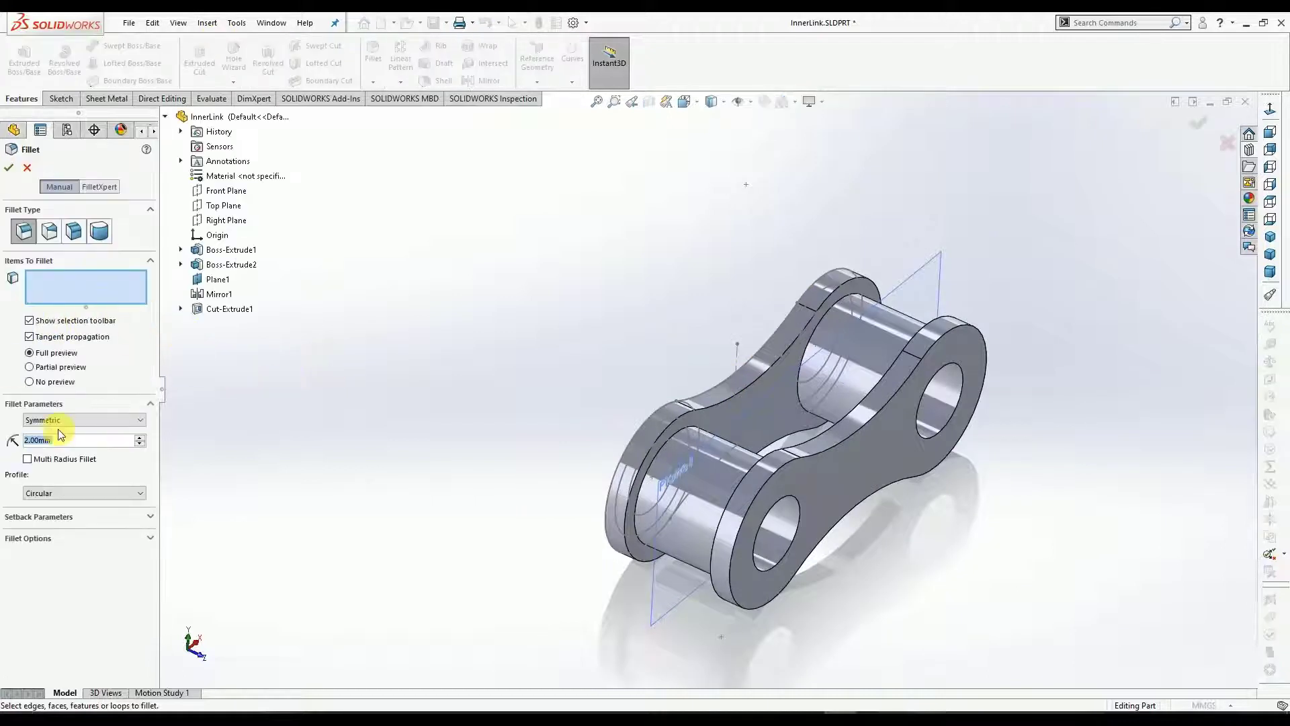
pyautogui.write('0.5')
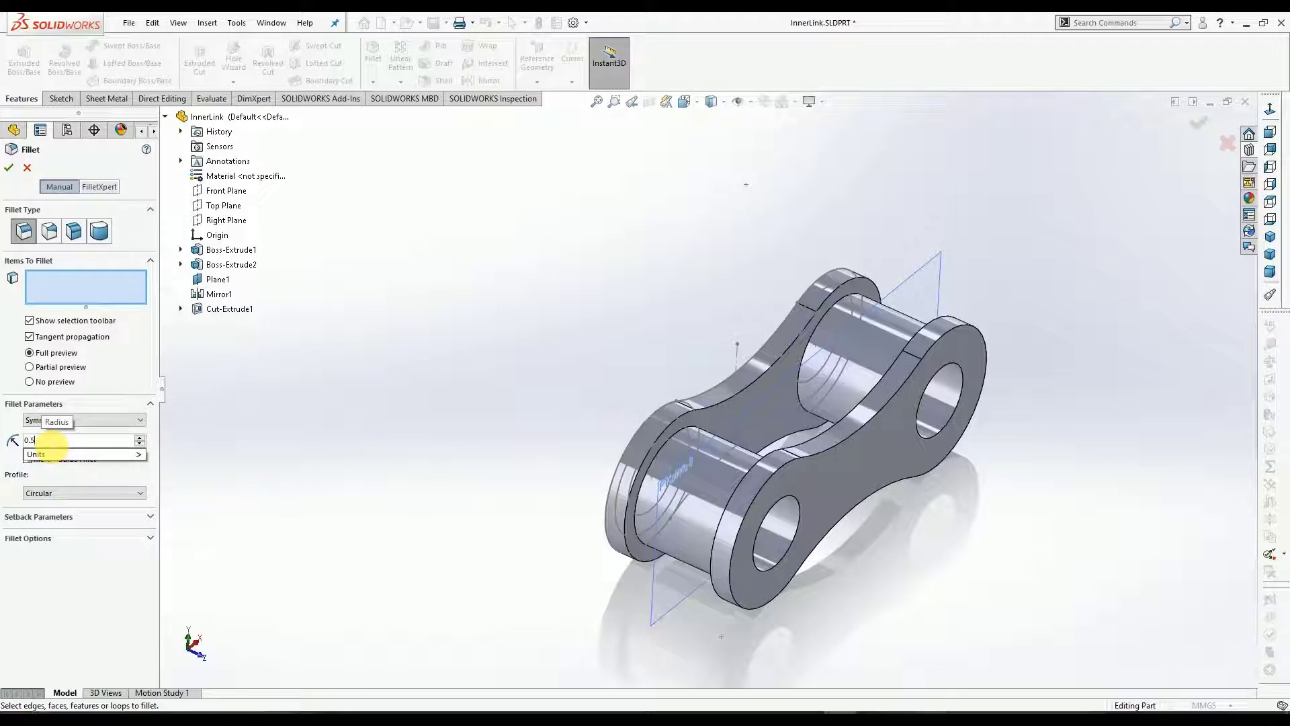
pyautogui.write('mm')
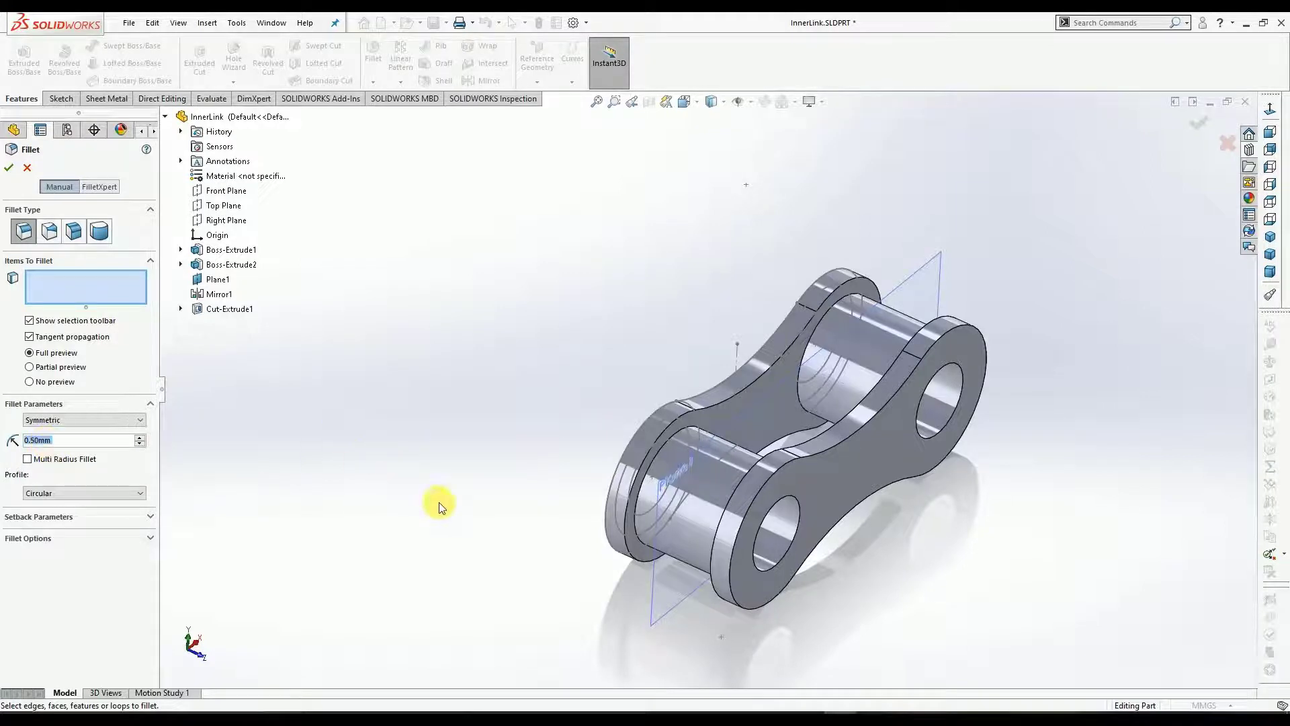
pyautogui.click(635, 455)
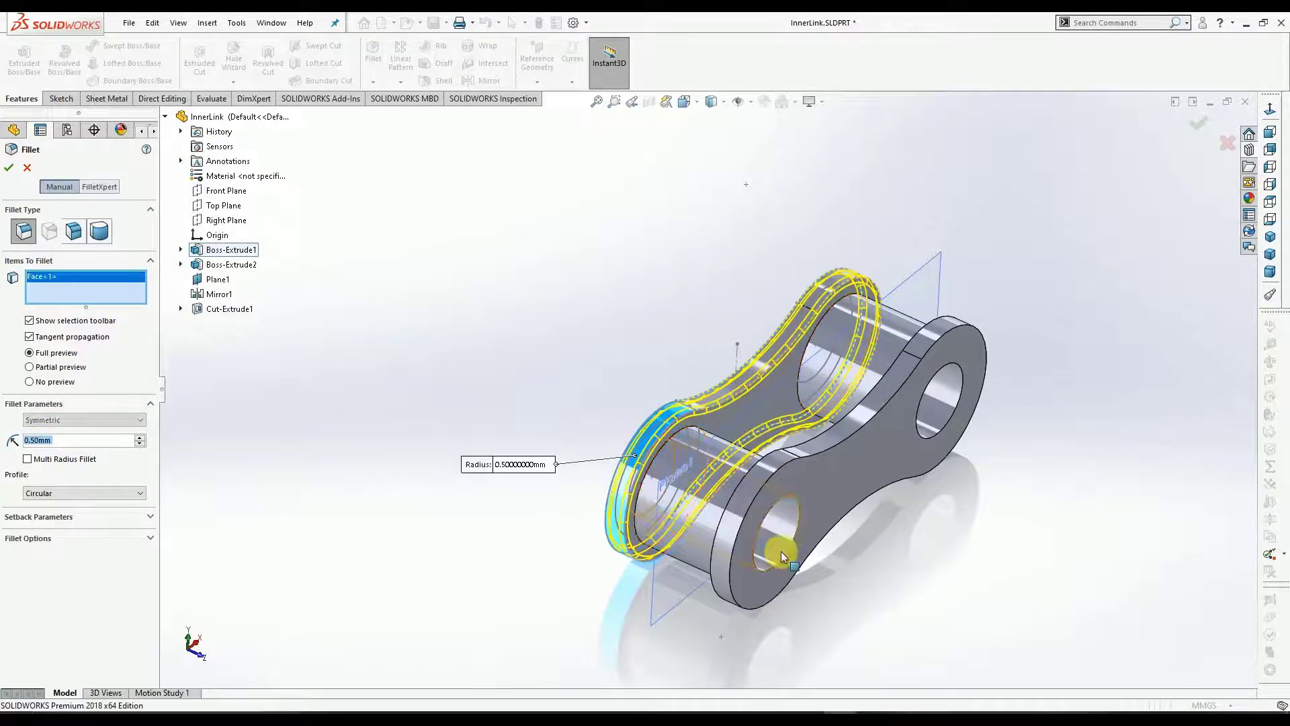
pyautogui.click(736, 528)
pyautogui.click(717, 598)
pyautogui.moveTo(467, 424); pyautogui.dragTo(682, 446, button='middle')
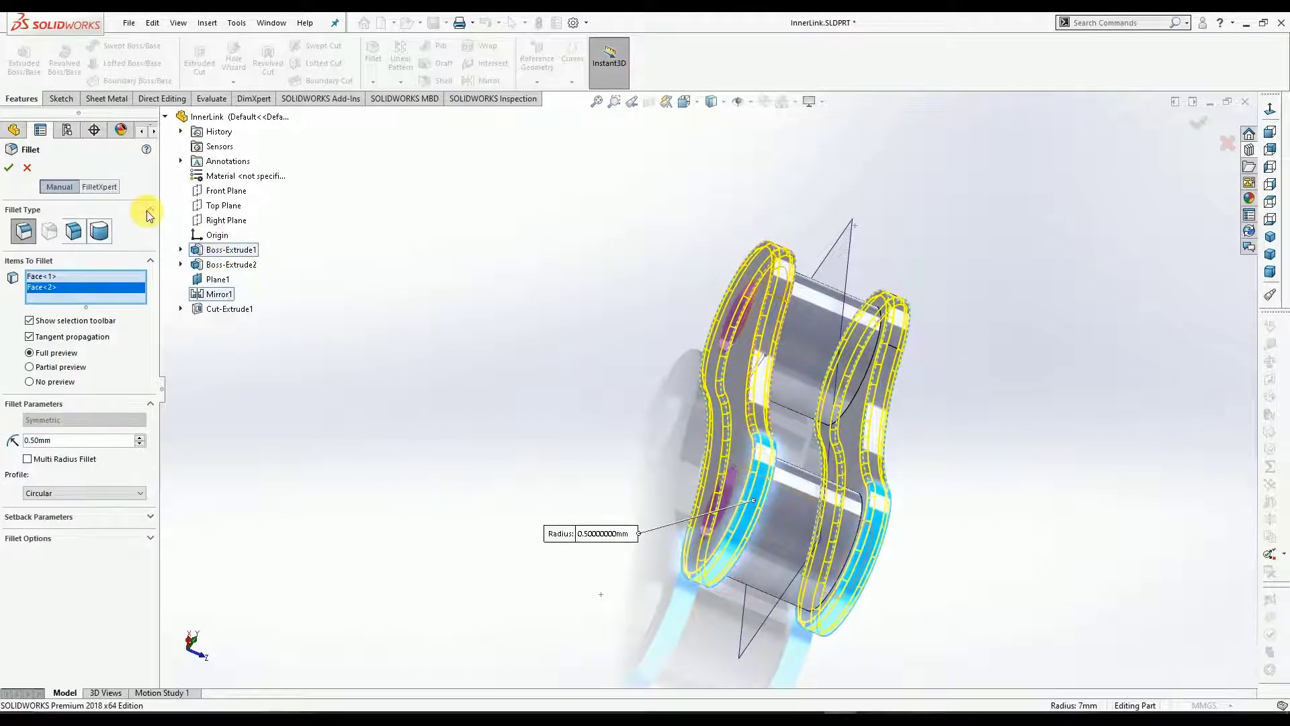
pyautogui.click(8, 170)
pyautogui.moveTo(763, 342); pyautogui.dragTo(835, 253, button='middle')
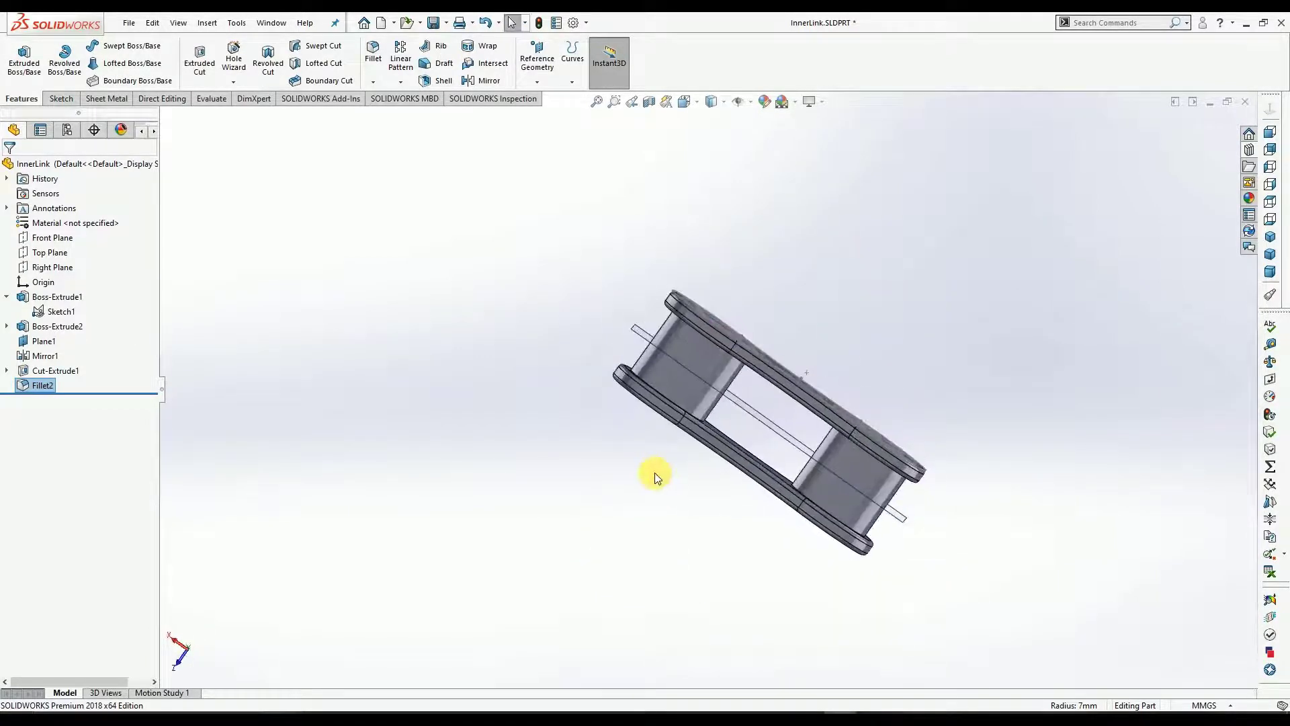
pyautogui.moveTo(657, 476); pyautogui.dragTo(663, 395, button='middle')
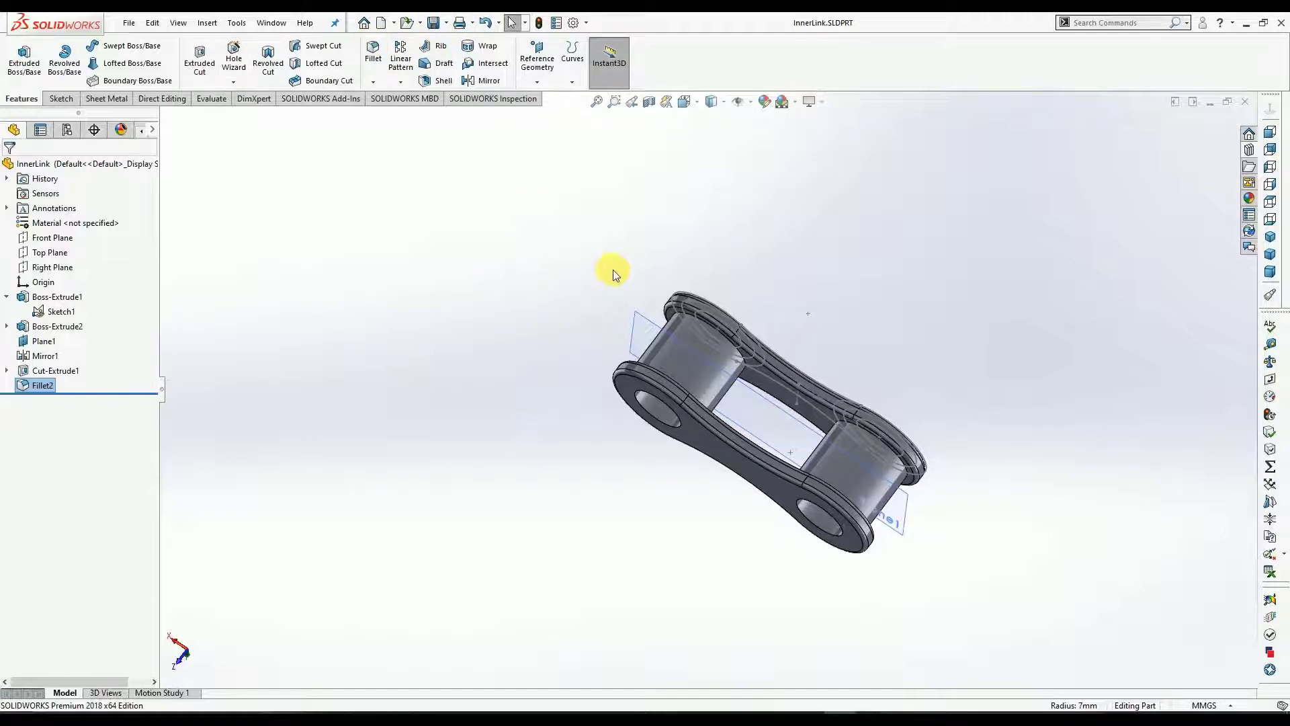
# Create a new document from the Part template and start a sketch on the Front Plane.
pyautogui.scroll(5, 613, 268)
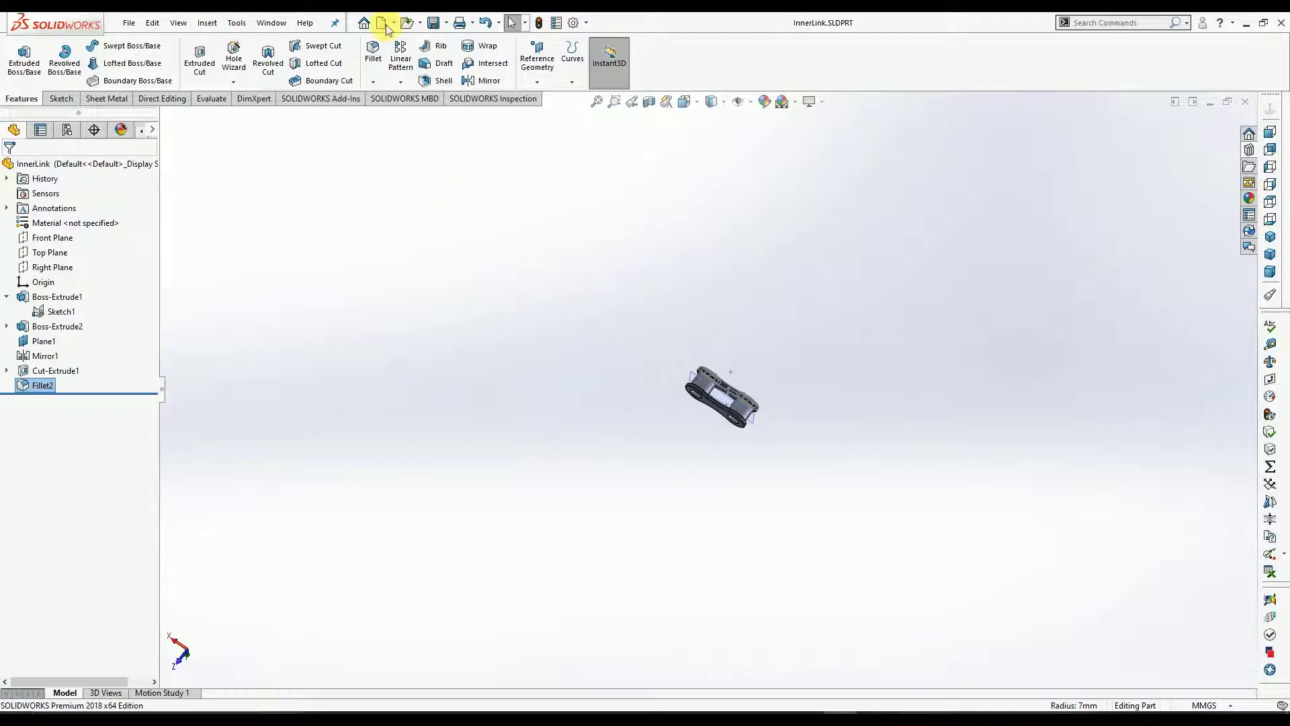
pyautogui.hotkey('ctrl', 'n')
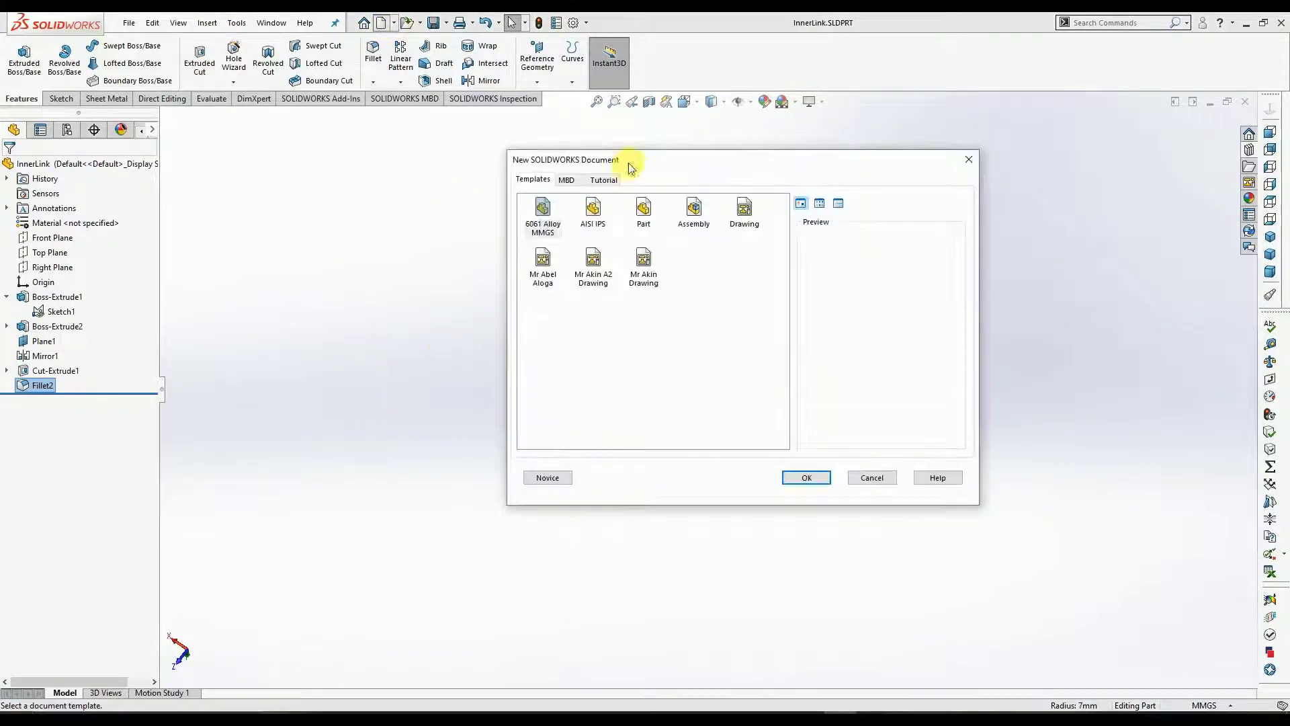
pyautogui.click(642, 213)
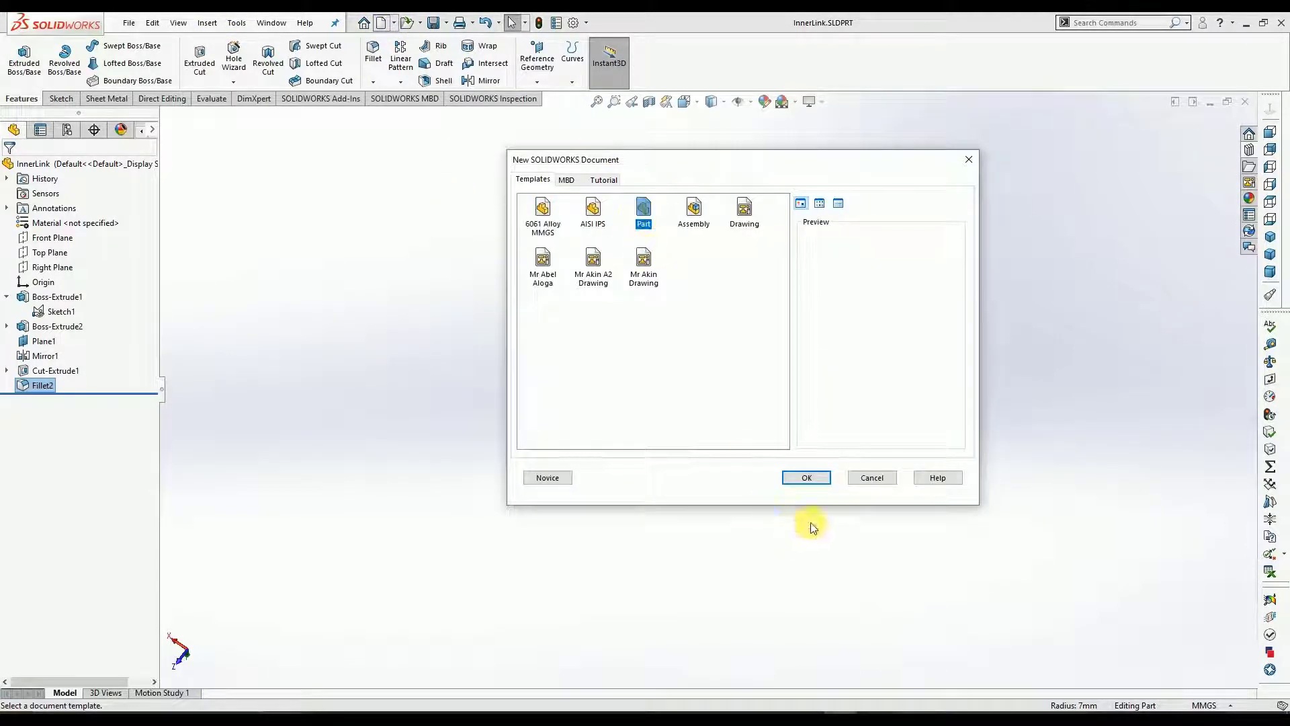
pyautogui.click(808, 478)
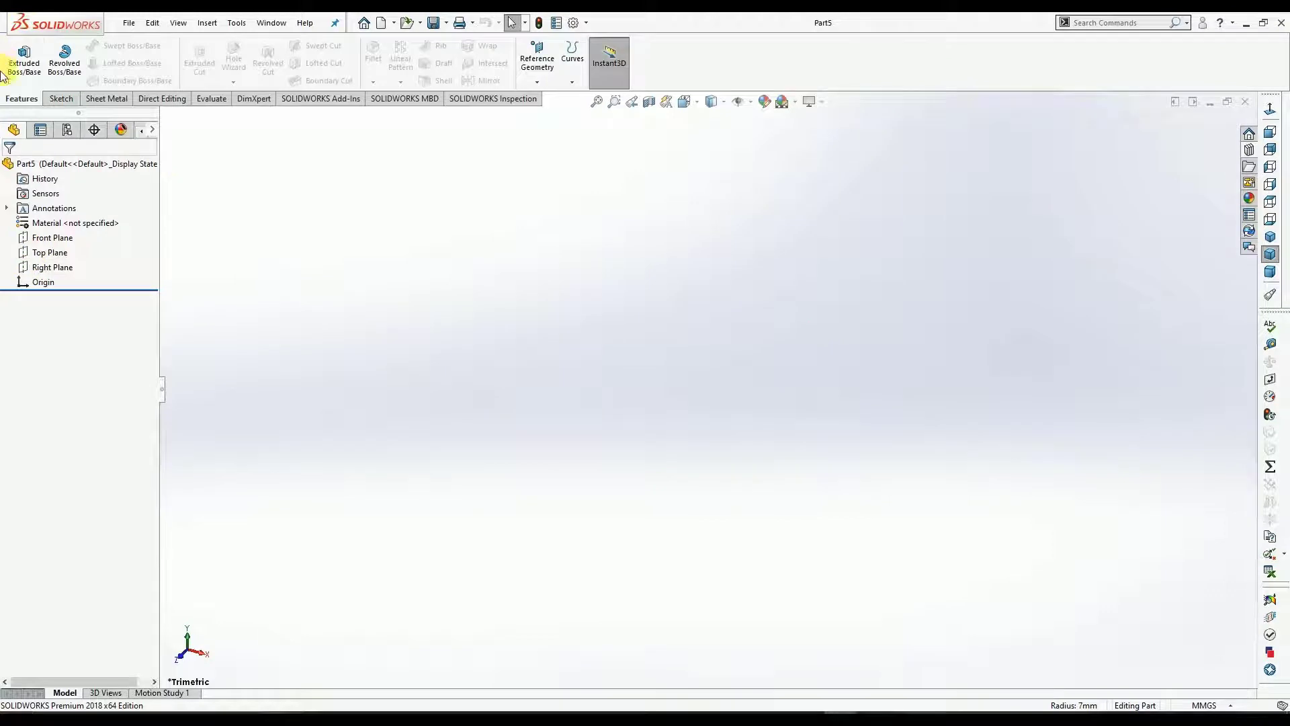
pyautogui.click(61, 99)
pyautogui.click(19, 54)
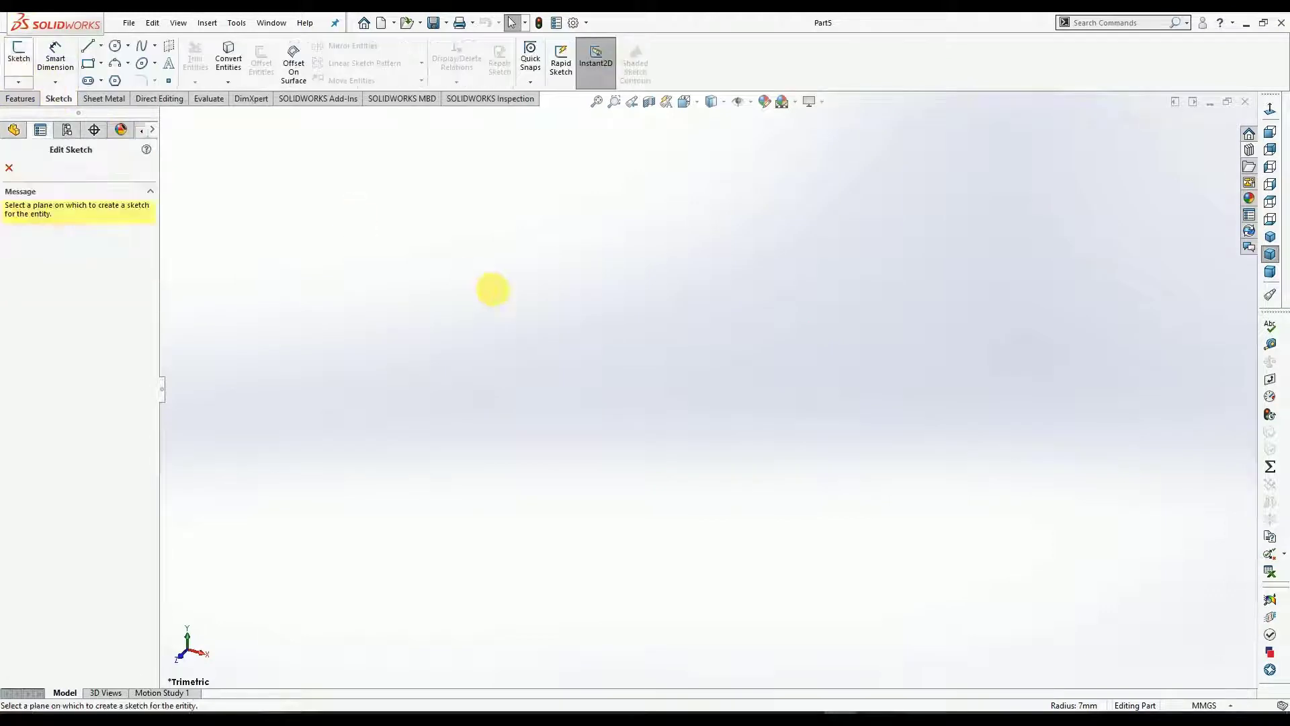
pyautogui.click(604, 236)
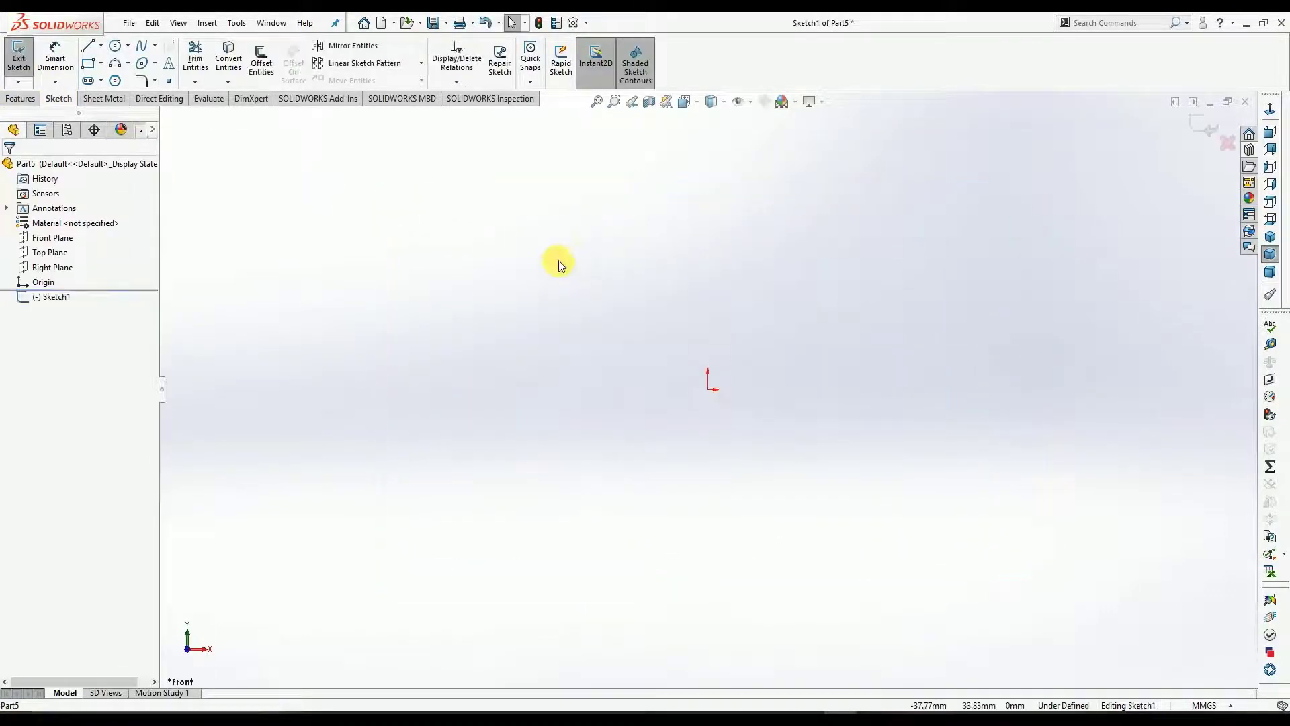
# Draw a vertical centerline down to the origin and a horizontal centerline about 79 mm long from the origin toward negative X.
pyautogui.click(104, 46)
pyautogui.click(111, 80)
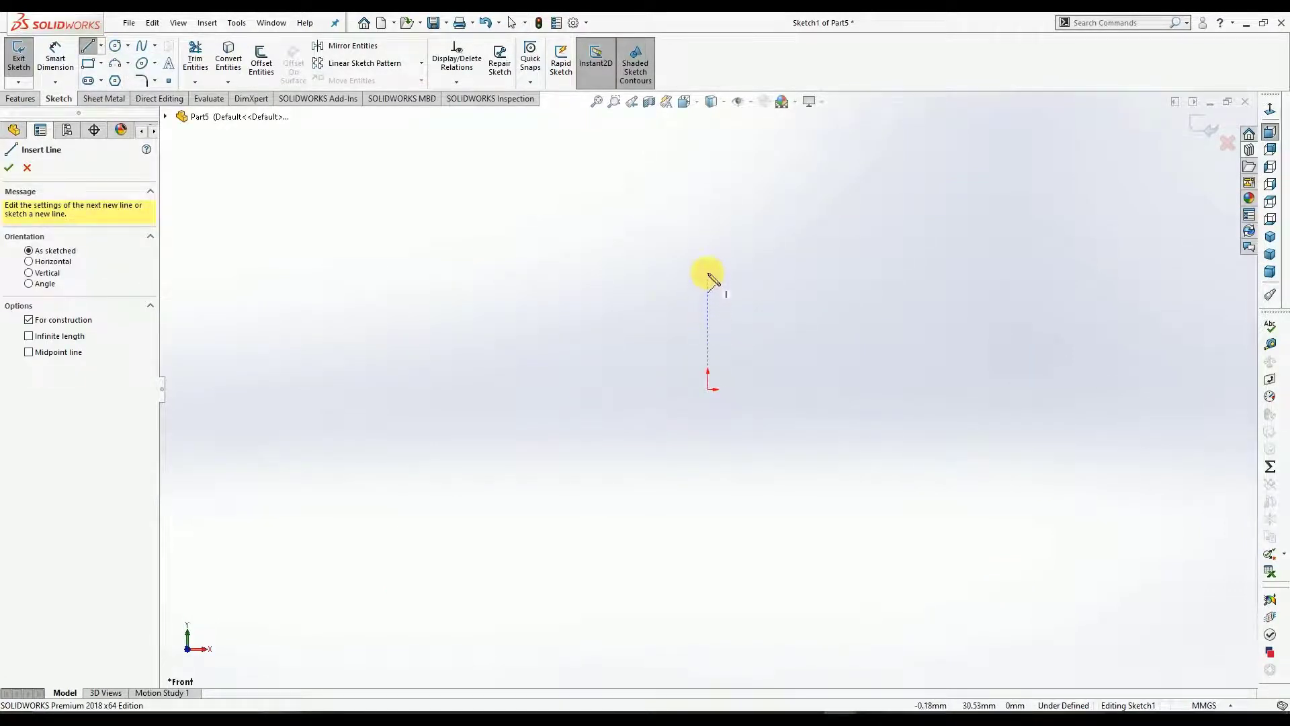
pyautogui.click(707, 232)
pyautogui.click(708, 389)
pyautogui.click(417, 390)
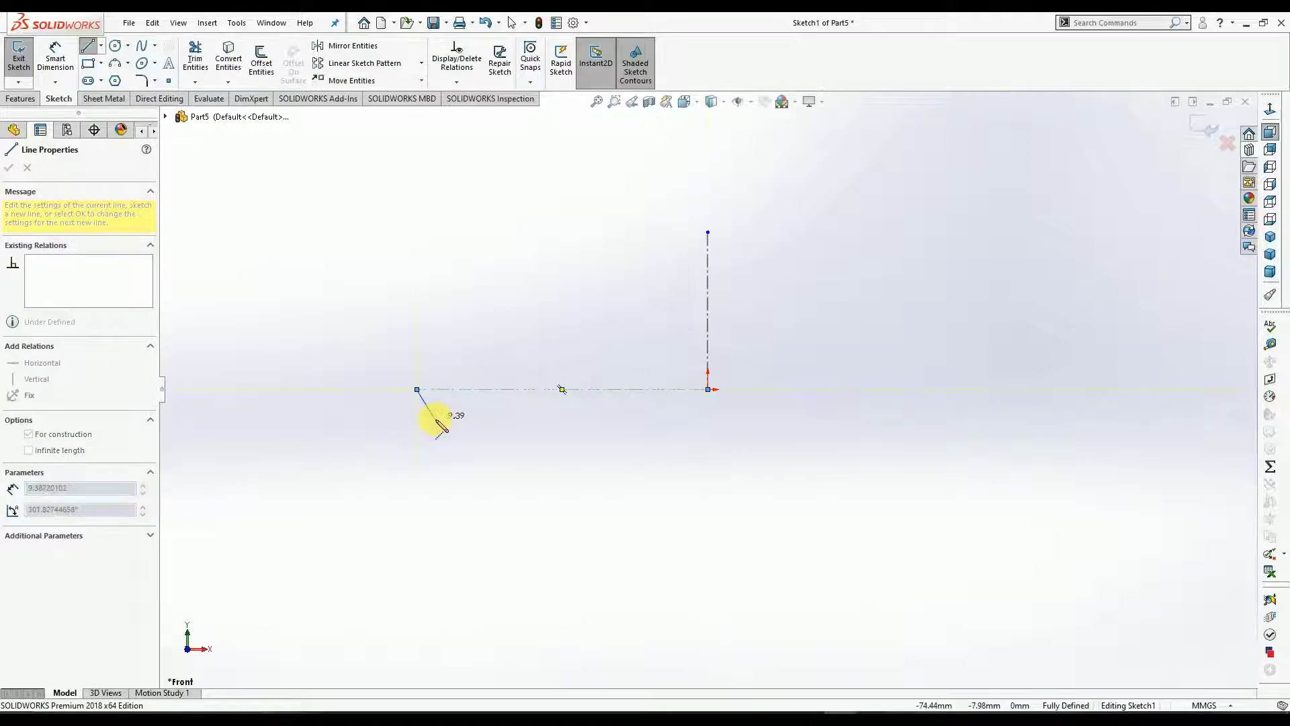
pyautogui.rightClick(437, 421)
pyautogui.click(470, 429)
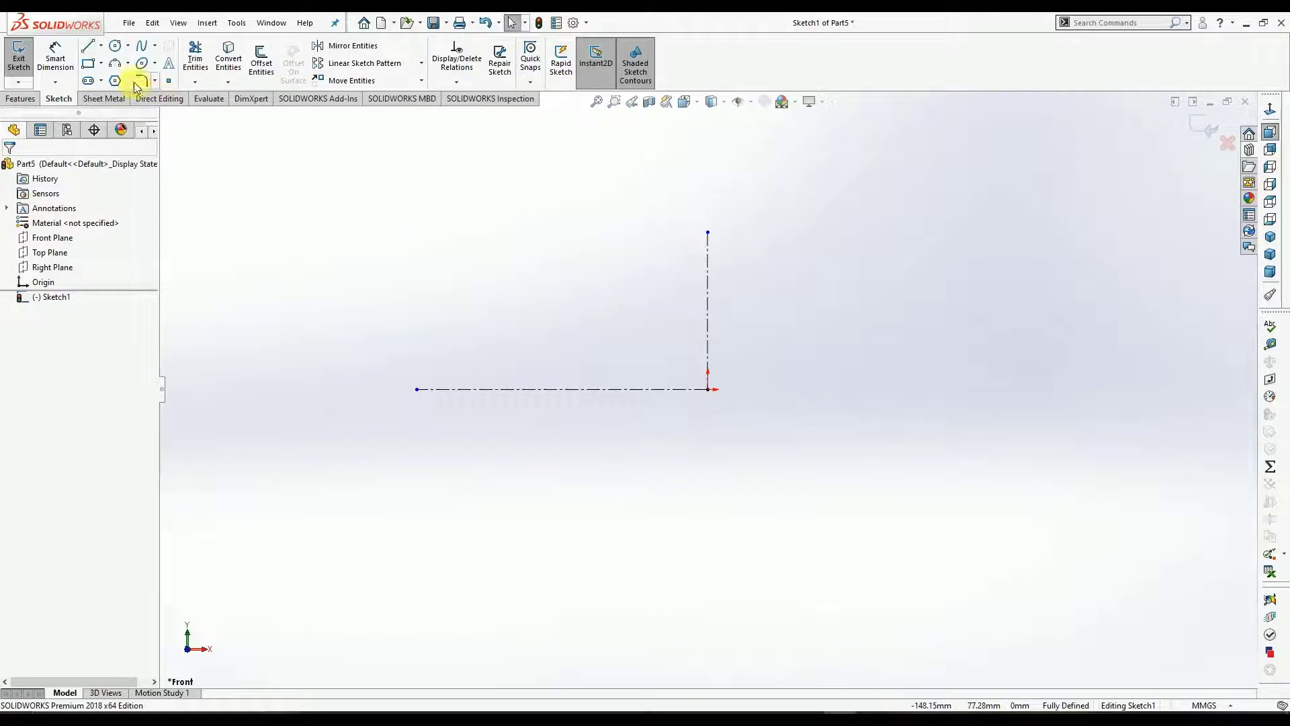
# Sketch three concentric circles on the horizontal centerline's free end, the outermost about 43 mm and the innermost about 18 mm in radius.
pyautogui.click(115, 45)
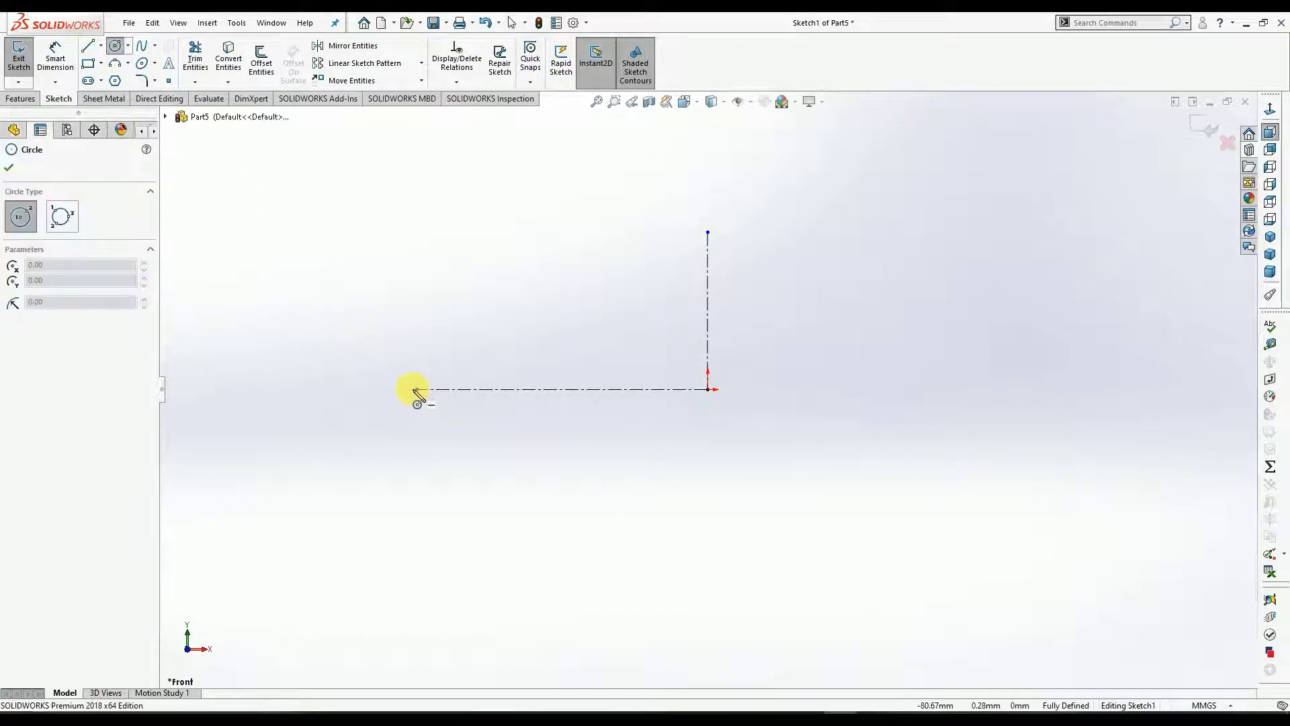
pyautogui.moveTo(417, 389); pyautogui.dragTo(453, 543)
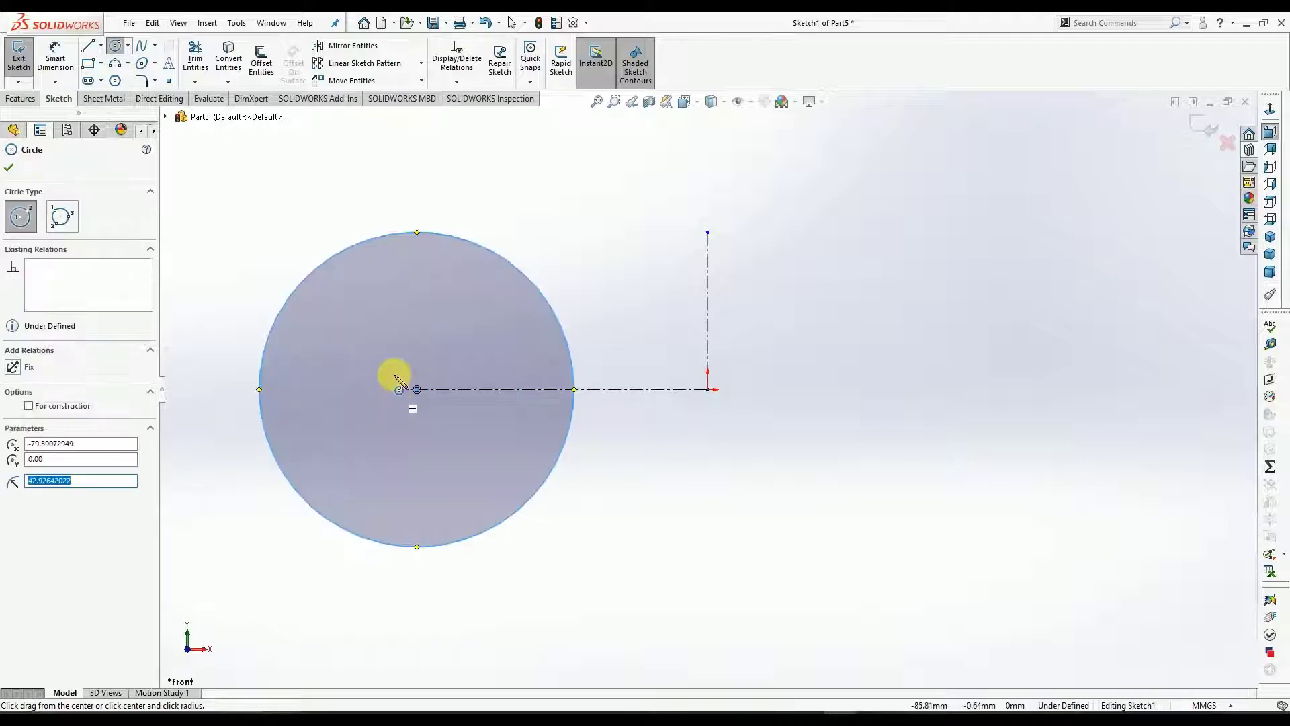
pyautogui.moveTo(417, 390); pyautogui.dragTo(452, 485)
pyautogui.moveTo(417, 389); pyautogui.dragTo(440, 450)
pyautogui.rightClick(413, 210)
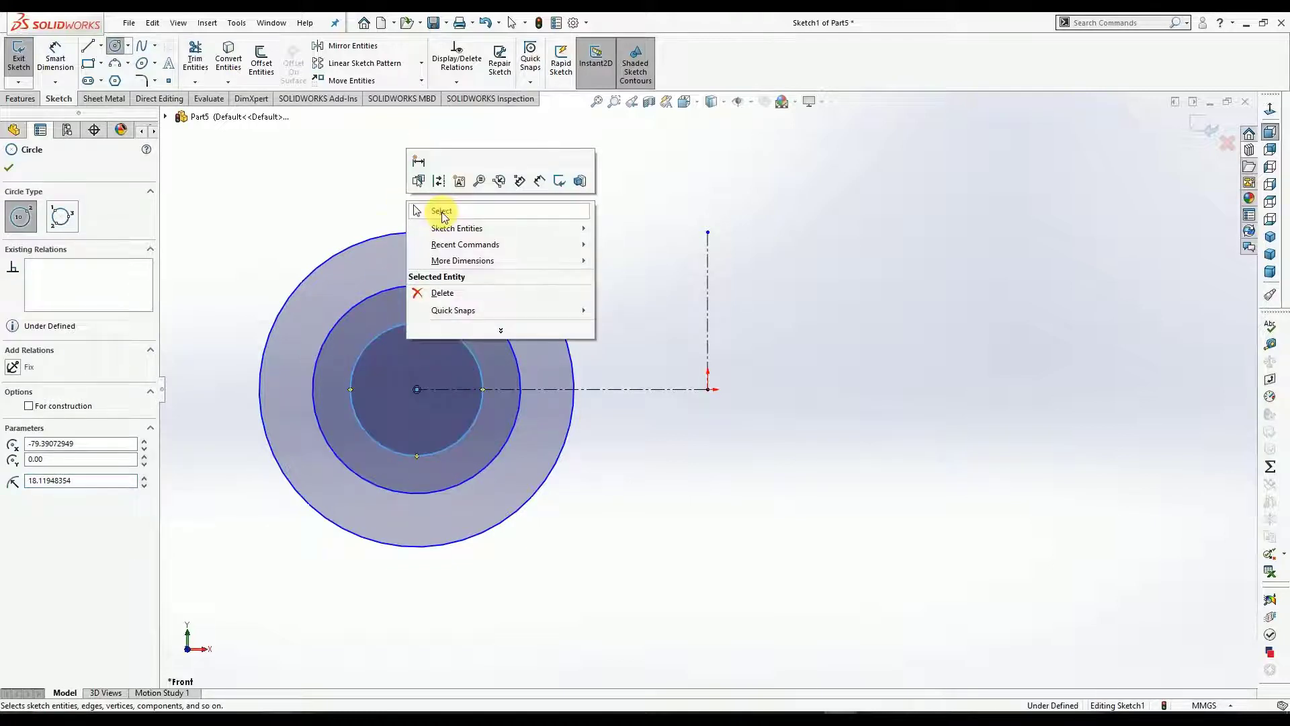
pyautogui.click(441, 210)
# Dimension the outermost circle to a diameter of 14 mm.
pyautogui.click(426, 232)
pyautogui.click(455, 166)
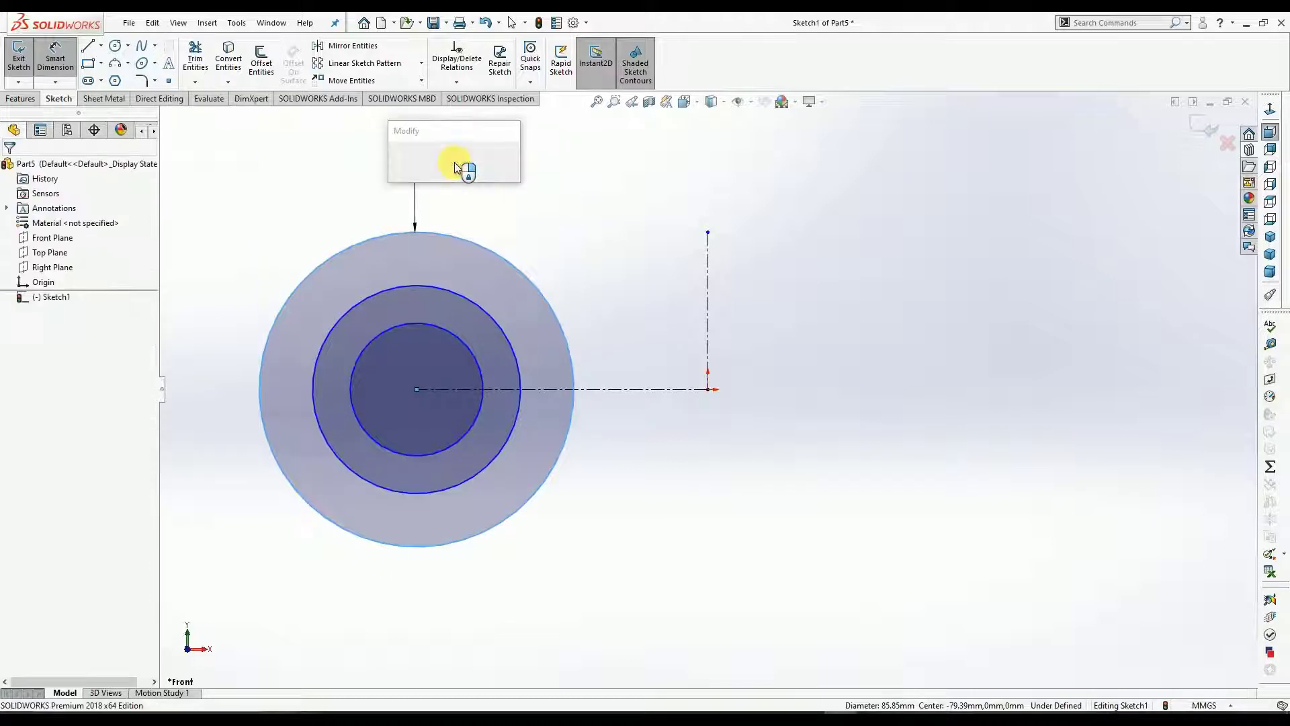
pyautogui.write('1')
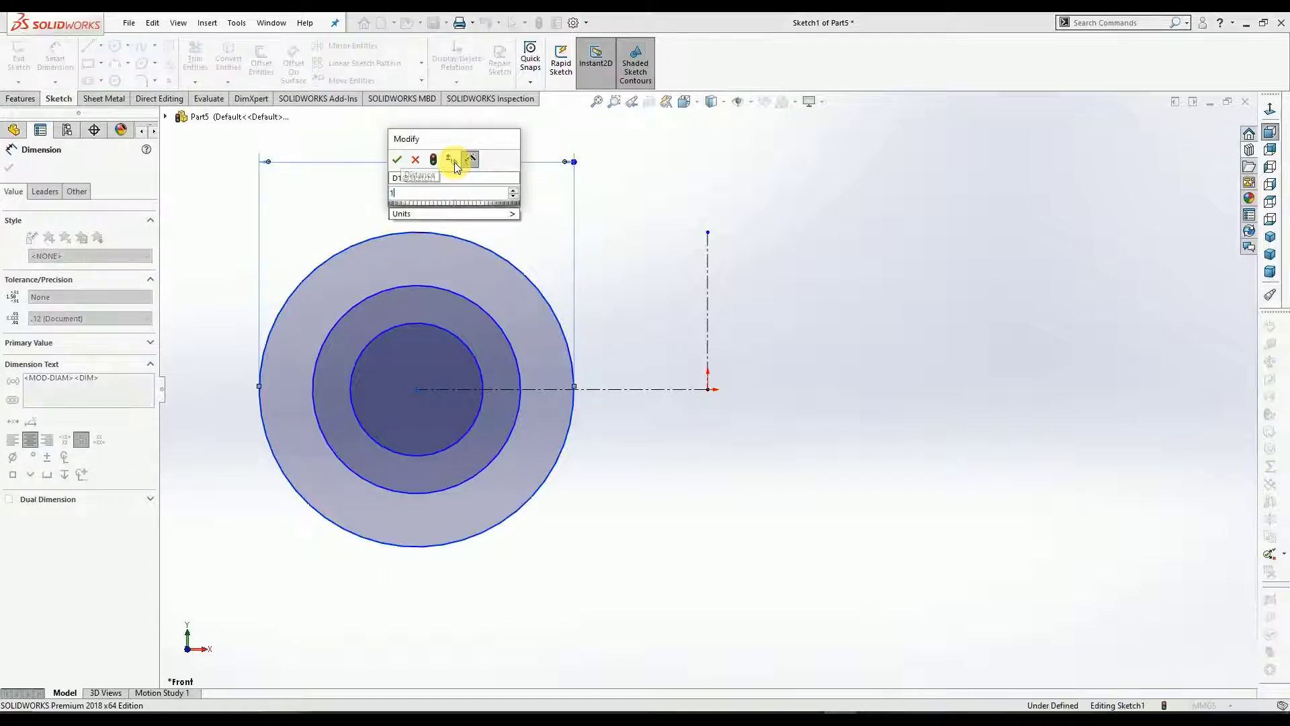
pyautogui.write('4')
pyautogui.press('Return')
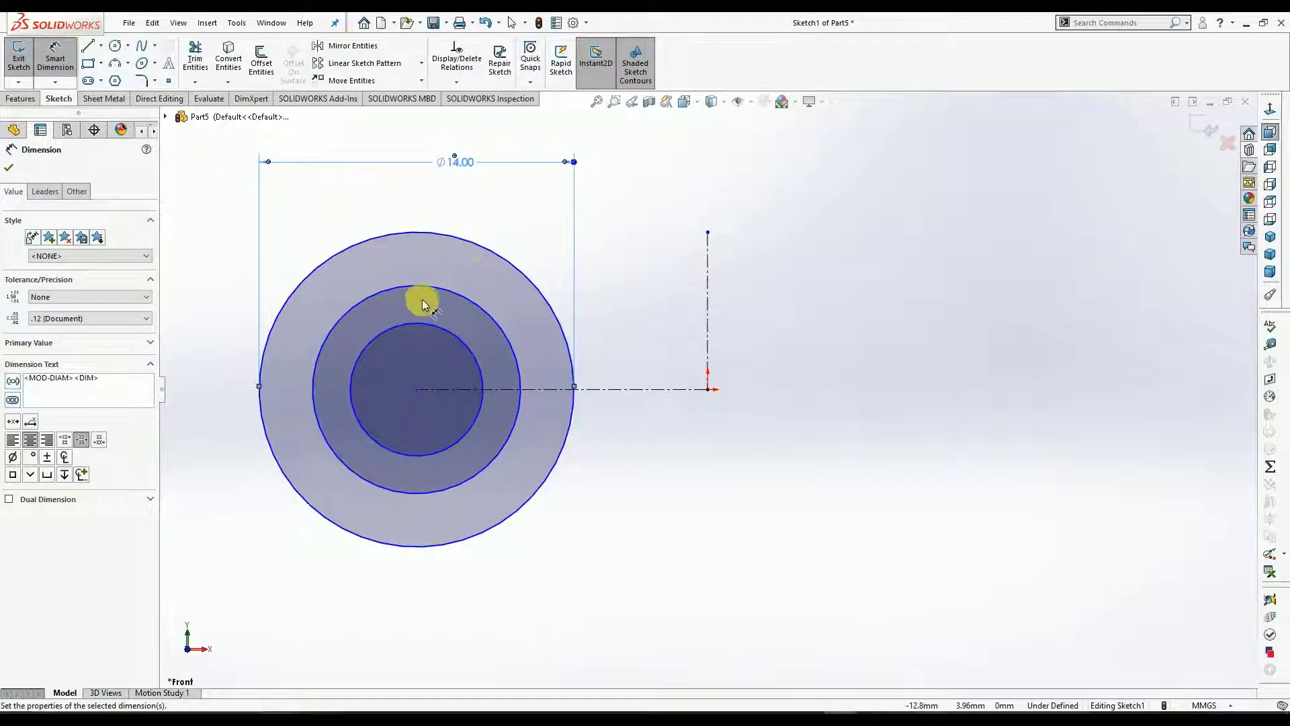
# Dimension the middle circle to a diameter of 11 mm and the innermost circle to 7 mm.
pyautogui.click(437, 293)
pyautogui.click(492, 208)
pyautogui.write('11')
pyautogui.press('Return')
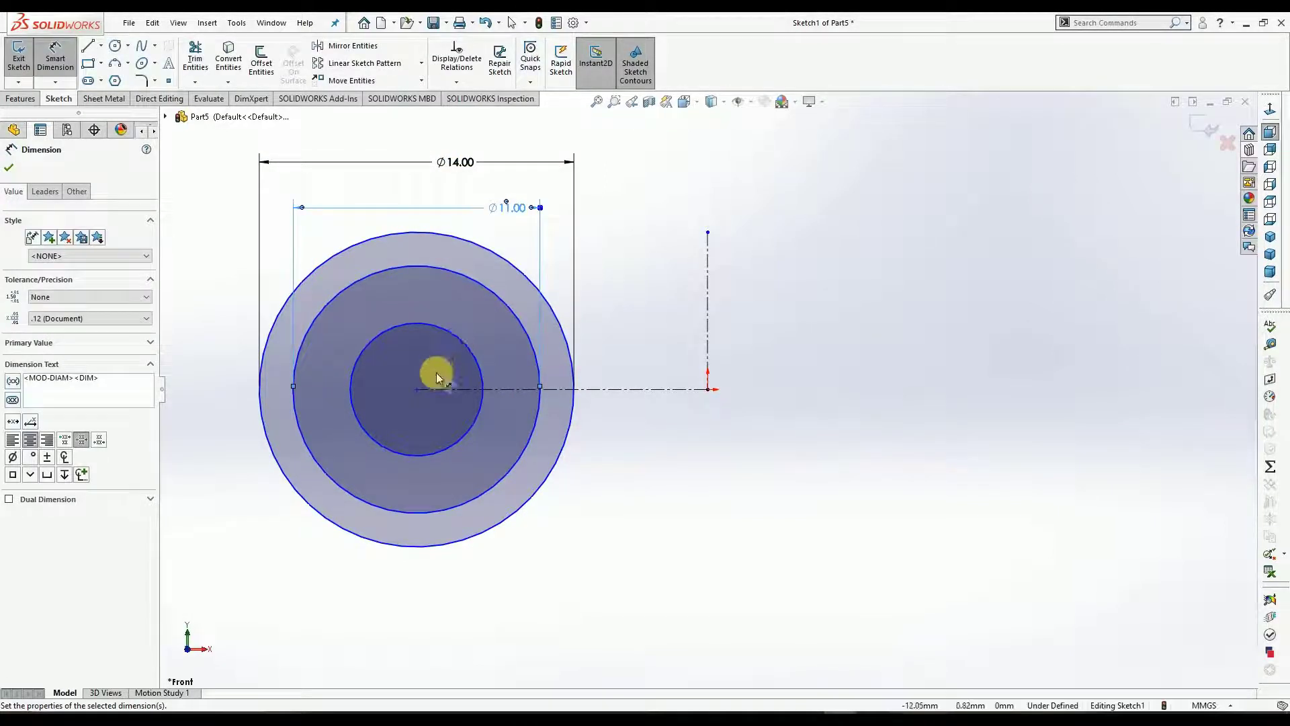
pyautogui.click(462, 341)
pyautogui.click(613, 240)
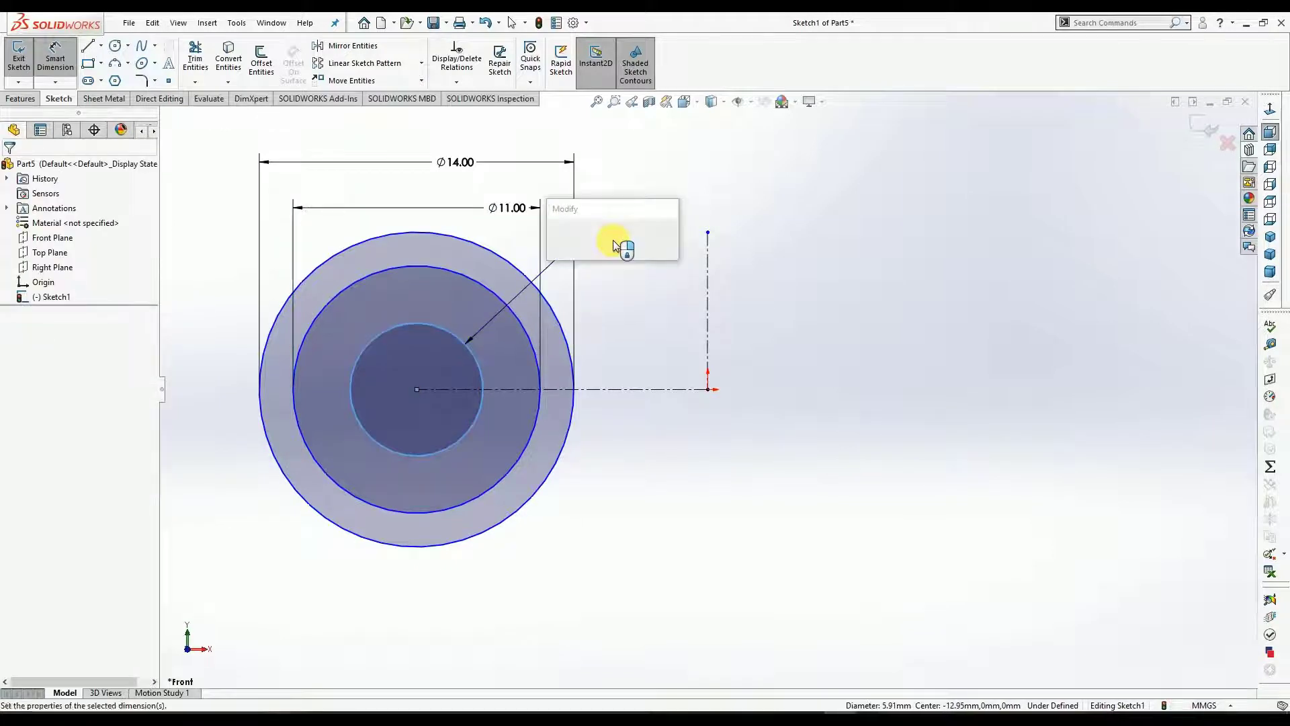
pyautogui.write('7mm')
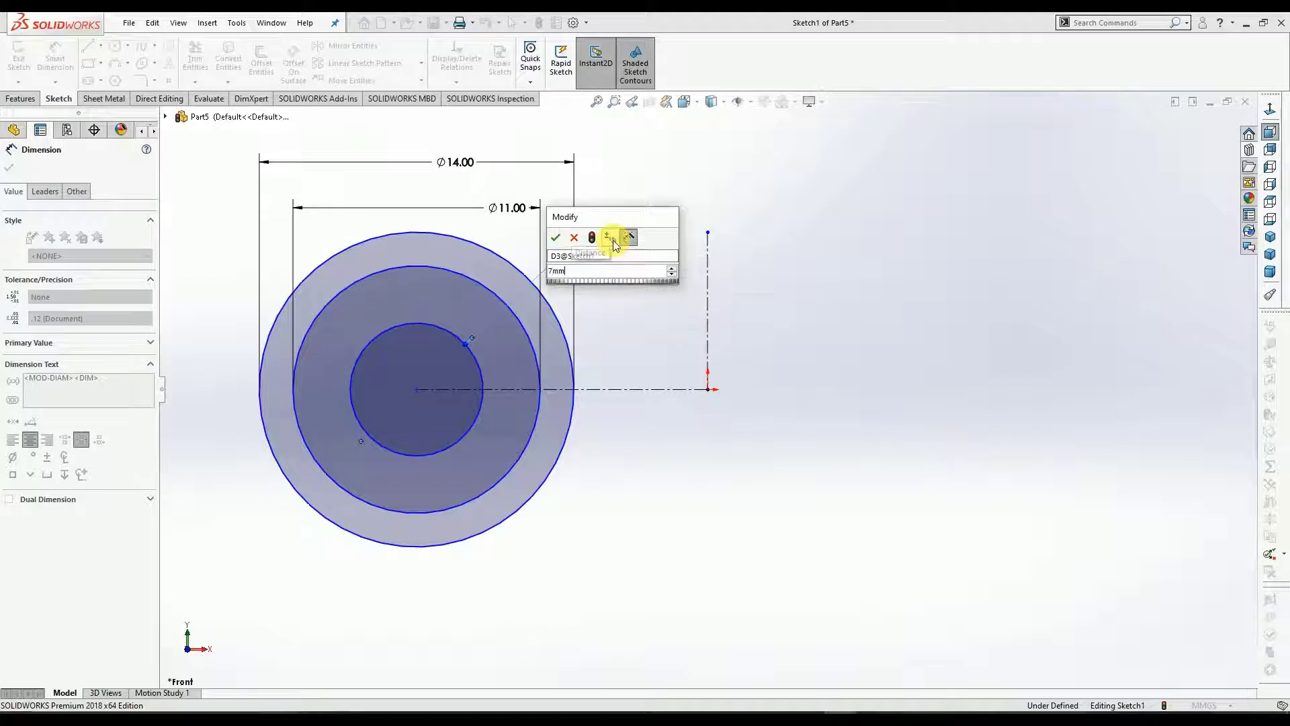
pyautogui.press('Return')
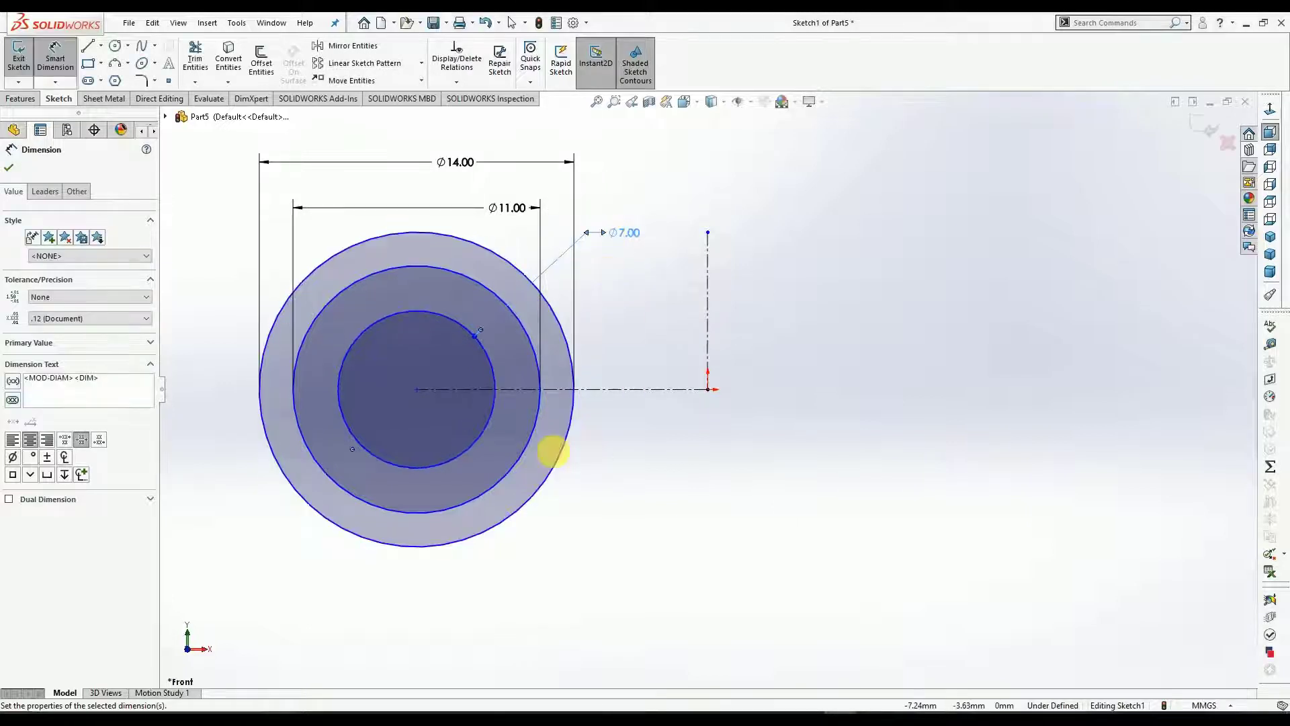
# Dimension the horizontal centerline between the circles' center and the origin to 12.18 mm.
pyautogui.click(608, 391)
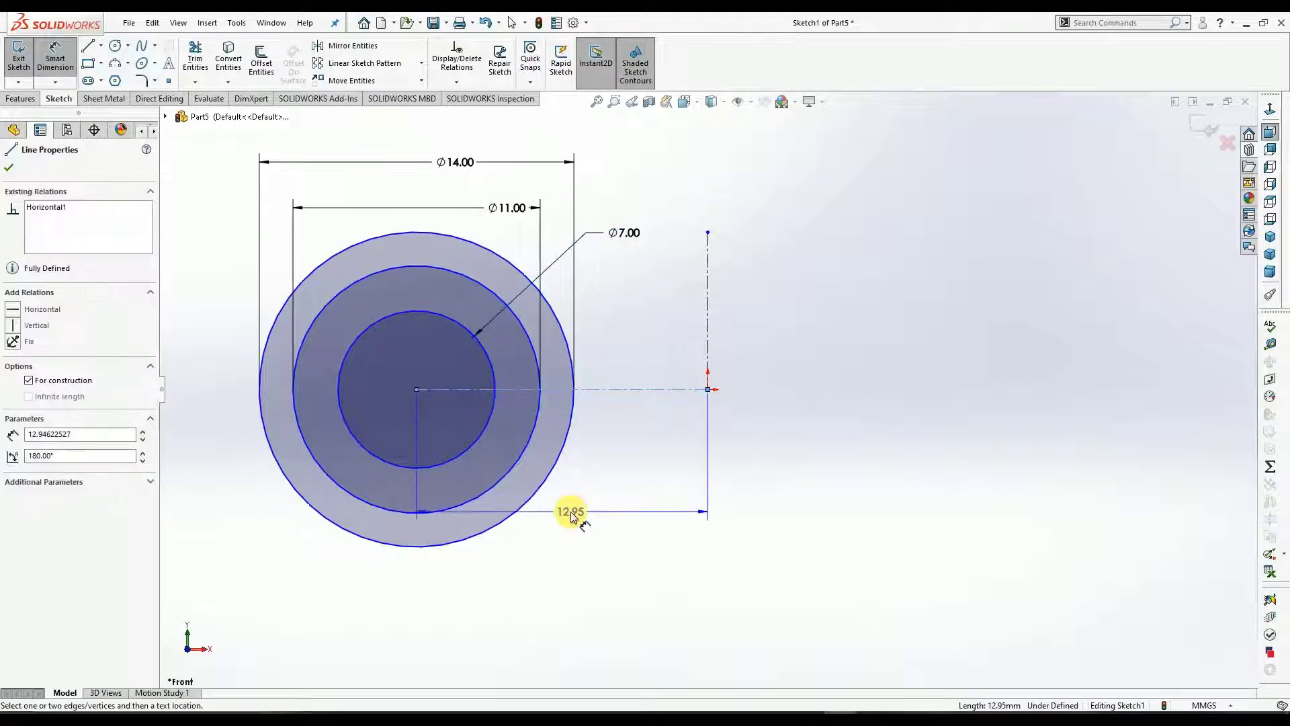
pyautogui.click(564, 523)
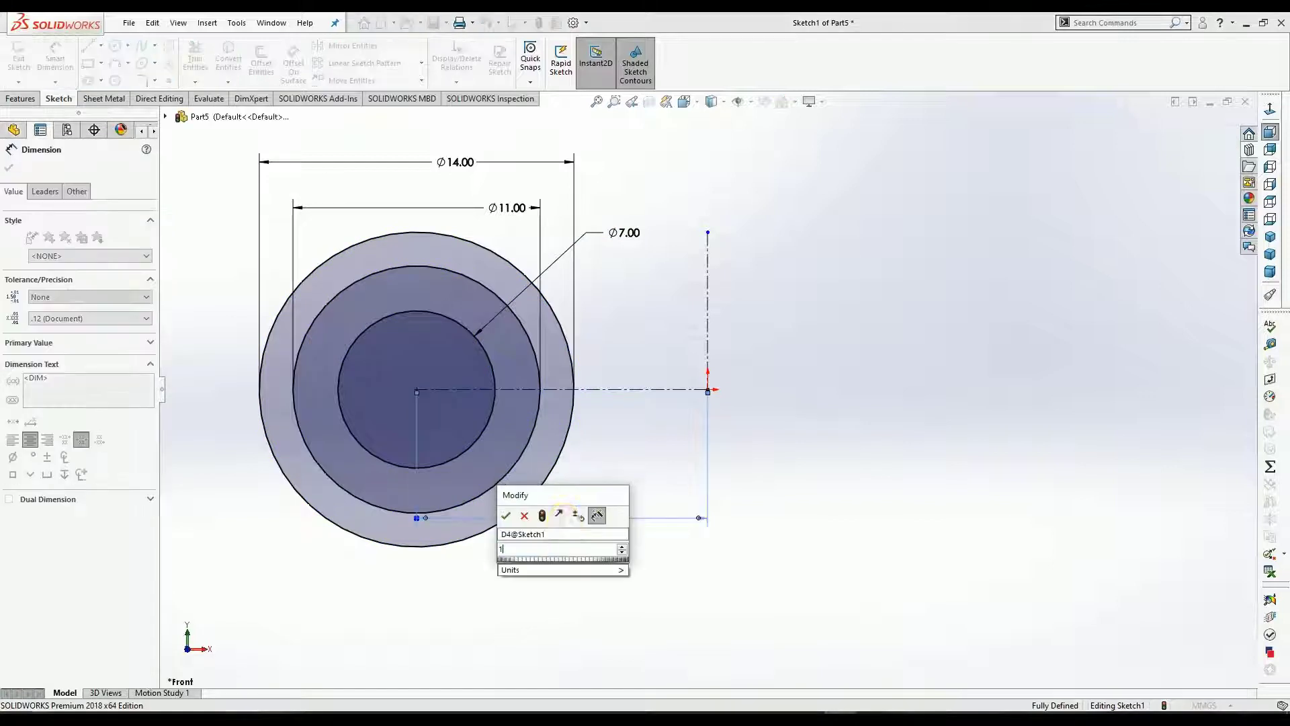
pyautogui.write('12.')
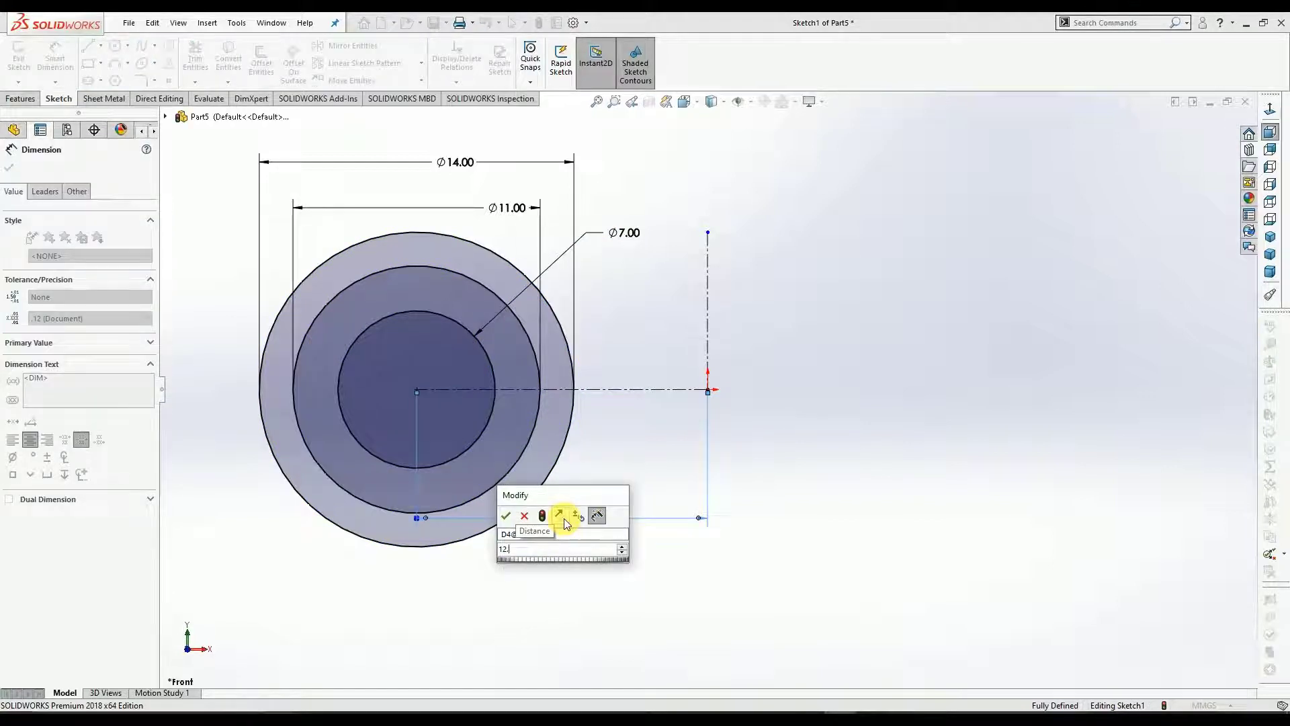
pyautogui.write('18')
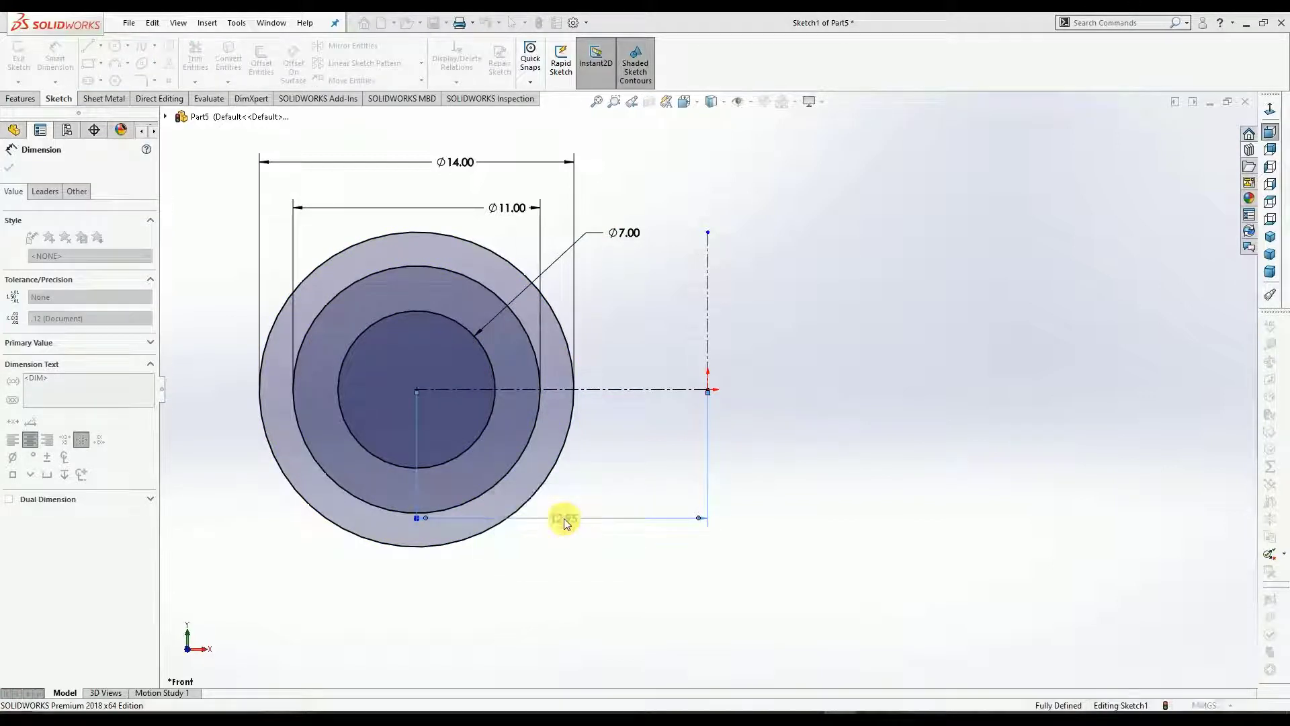
pyautogui.press('Return')
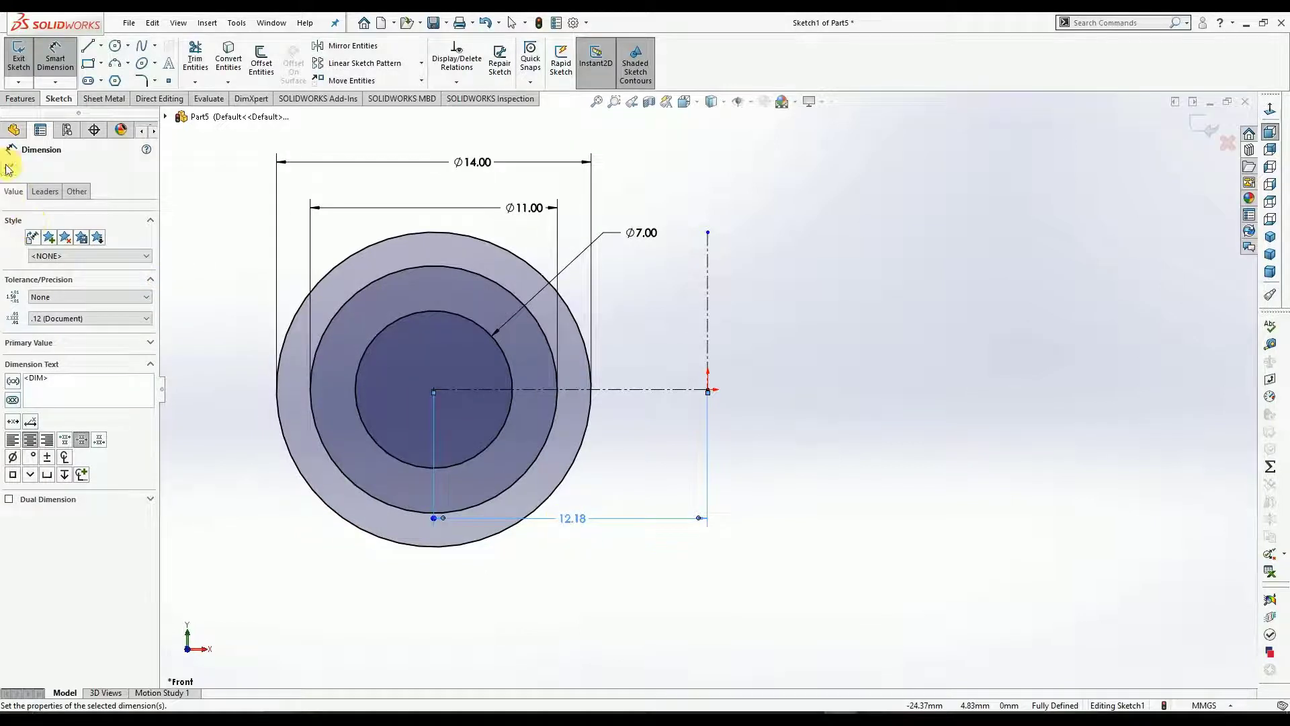
pyautogui.click(10, 167)
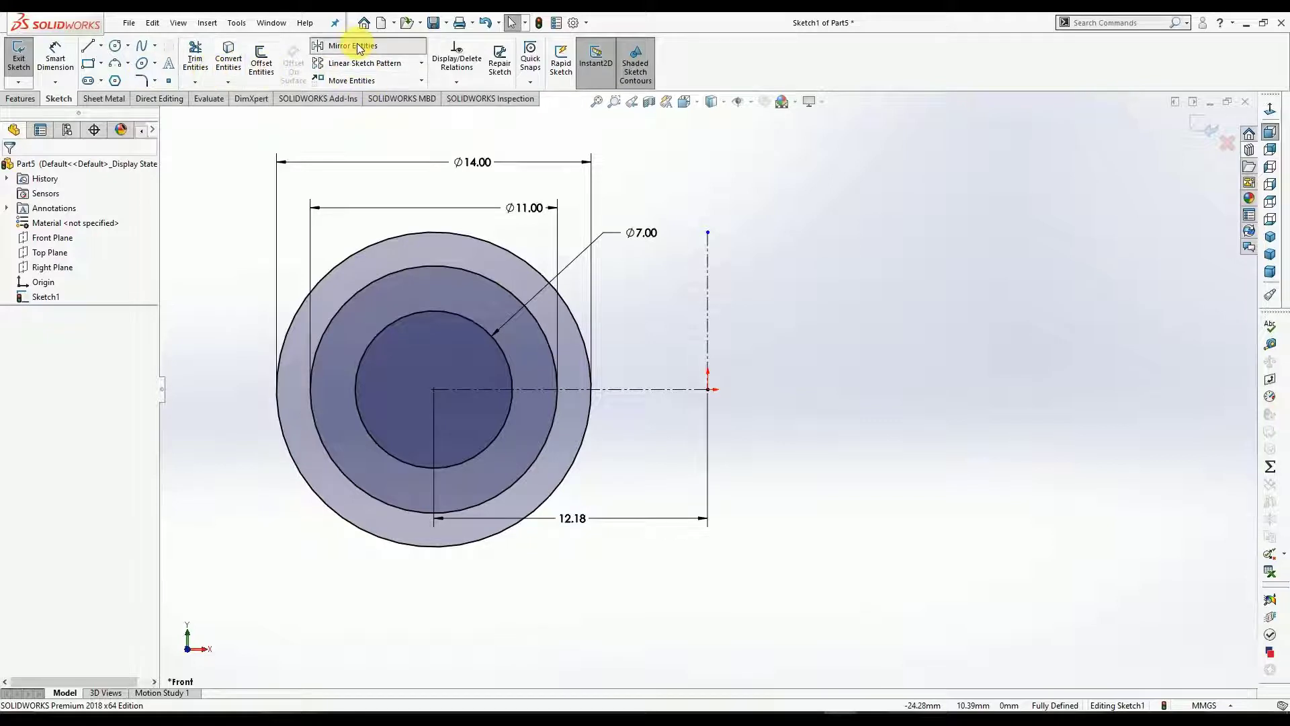
# Mirror the three concentric circles about the vertical centerline, keeping the originals.
pyautogui.click(336, 45)
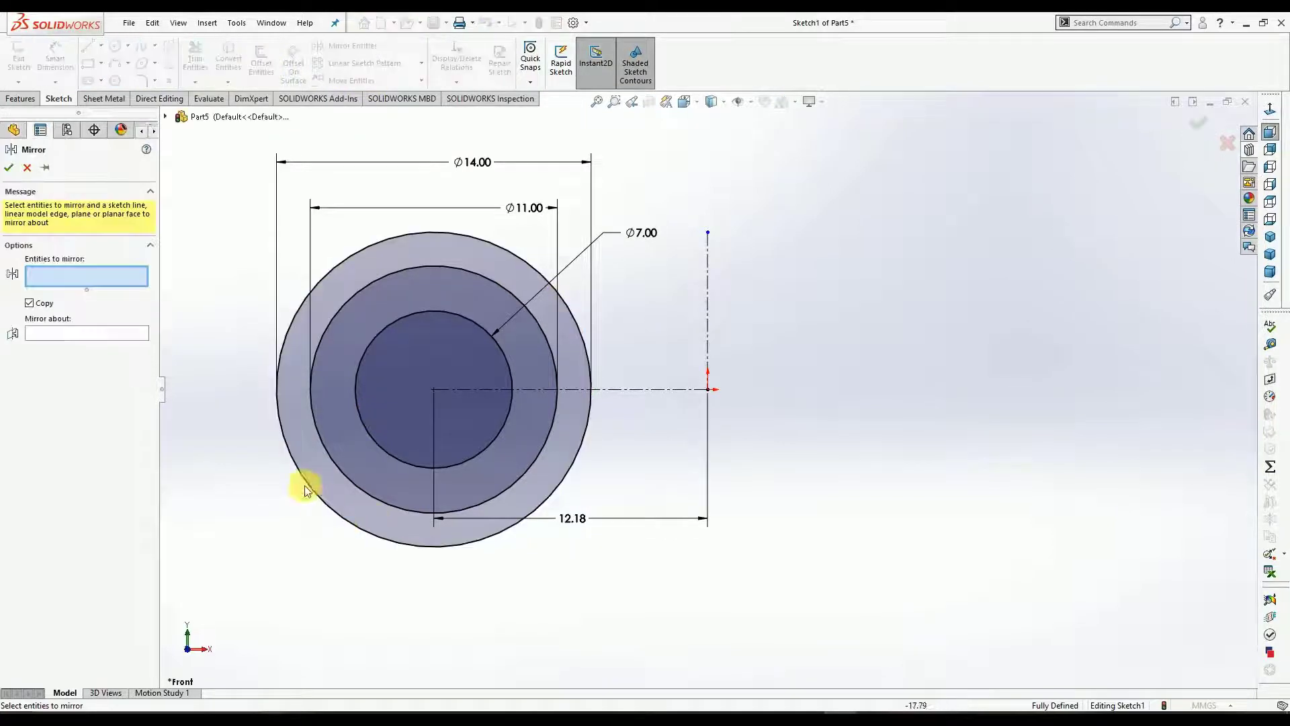
pyautogui.click(348, 262)
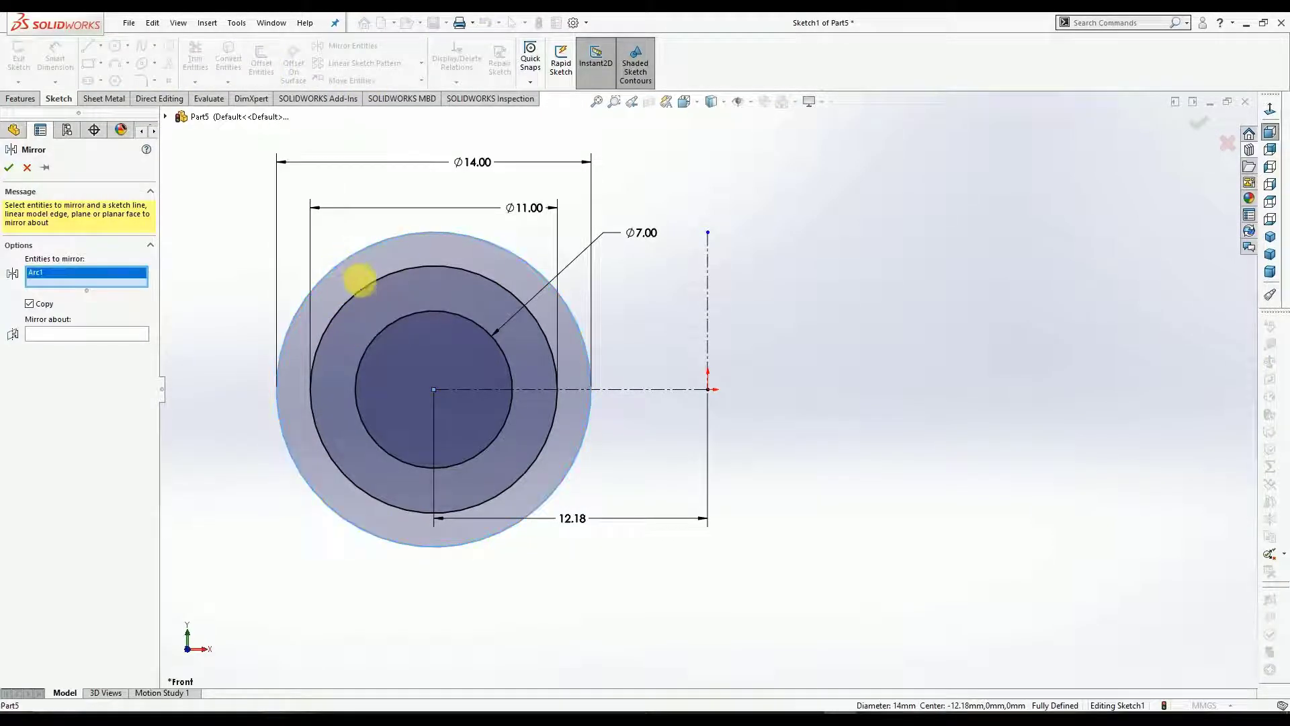
pyautogui.click(361, 288)
pyautogui.click(397, 328)
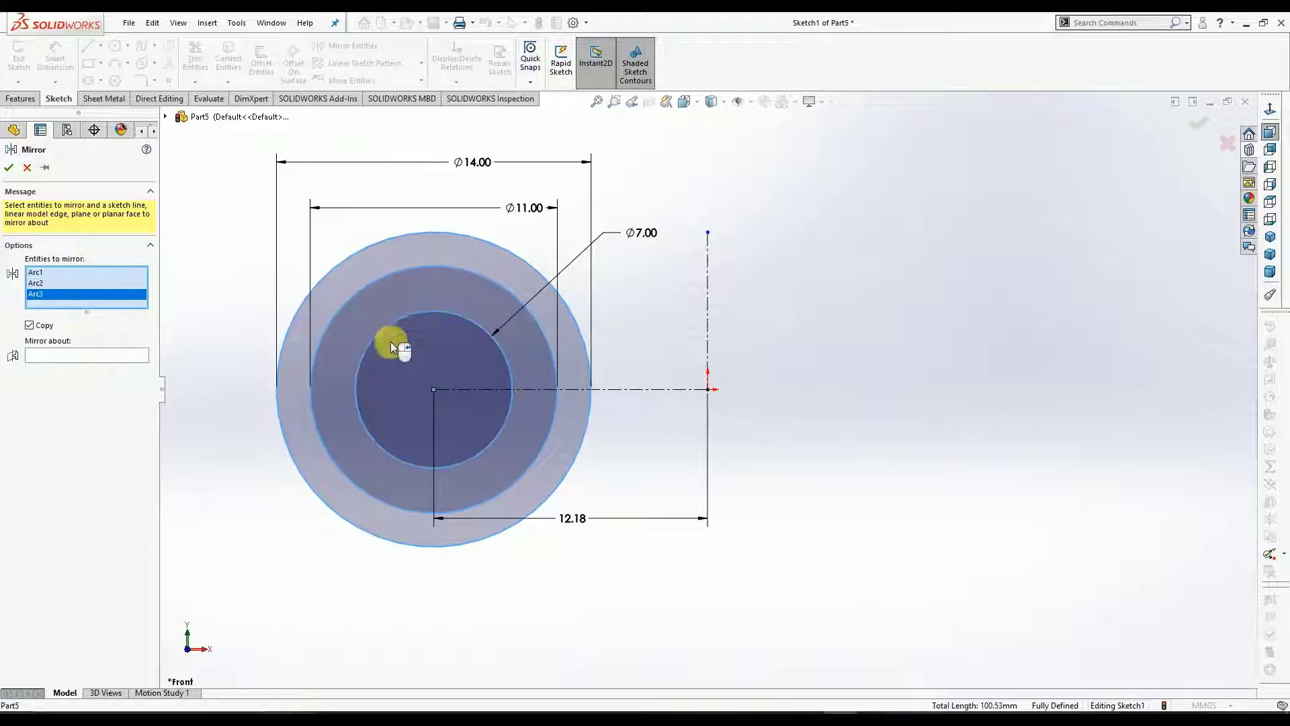
pyautogui.click(104, 356)
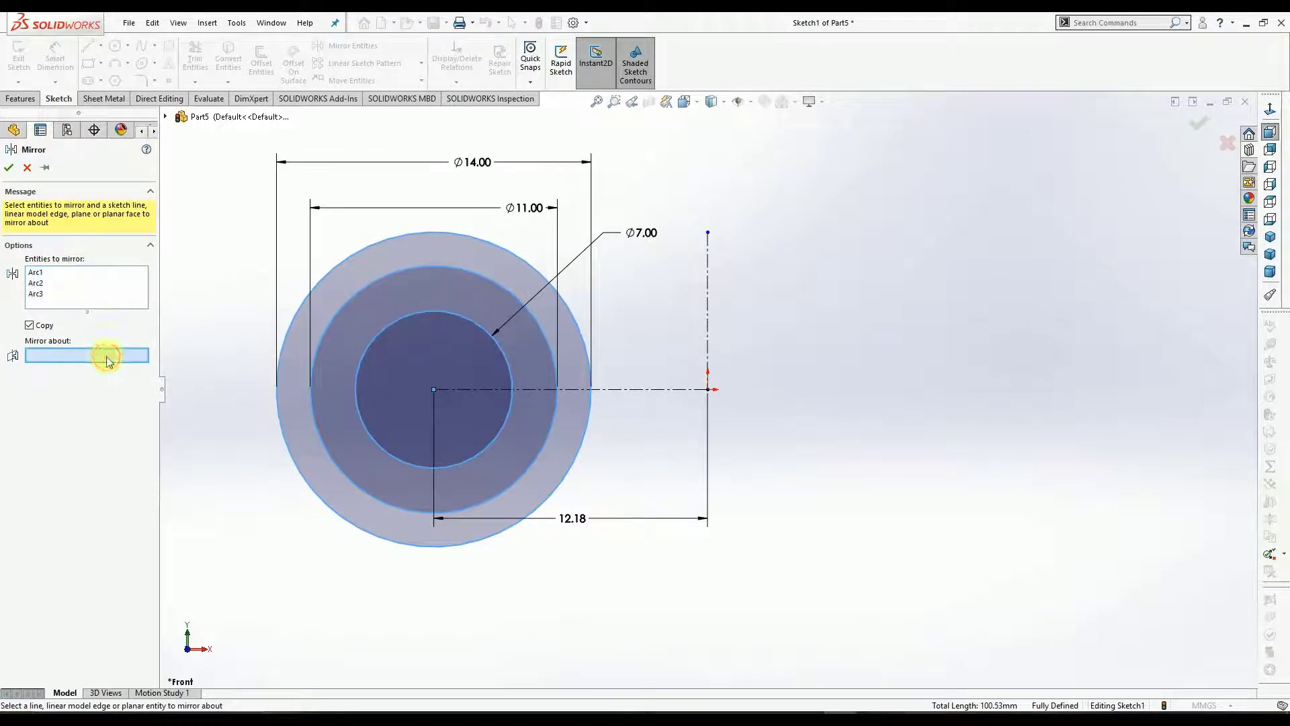
pyautogui.click(708, 353)
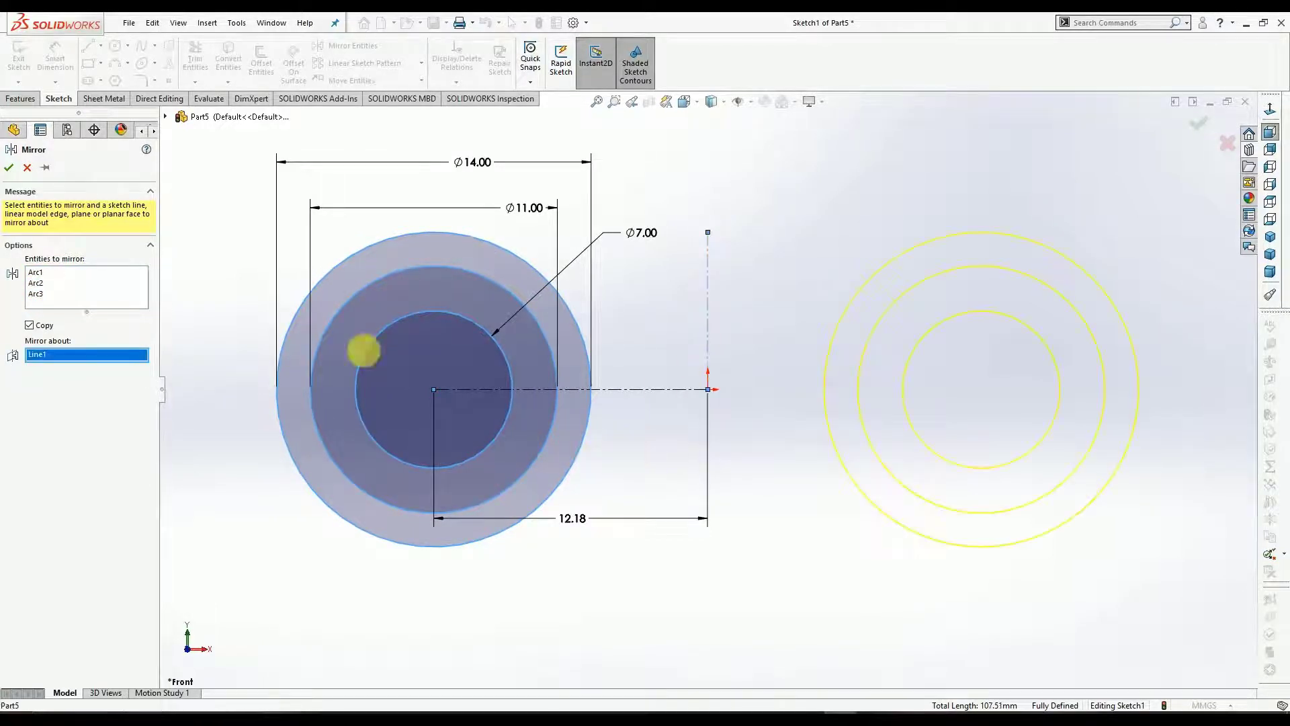
pyautogui.click(9, 167)
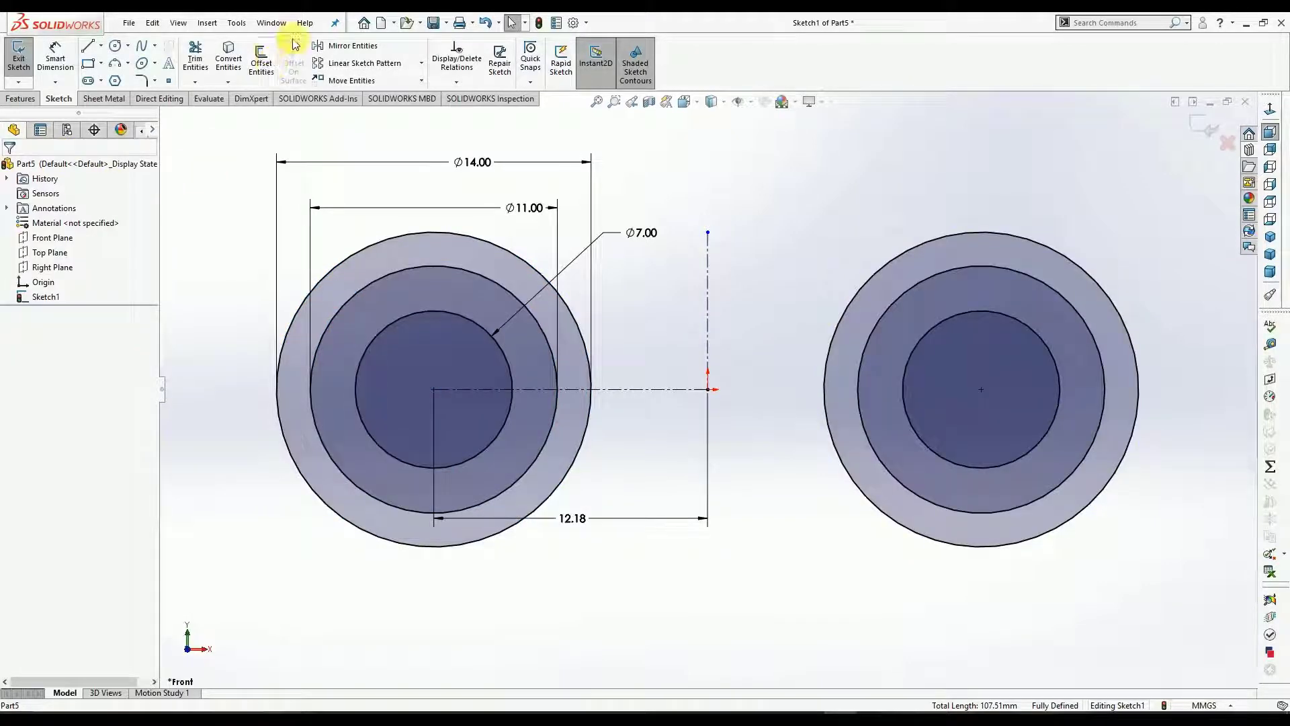
# Draw a three-point arc of about 18.9 mm radius joining the upper sides of both outer circles and sagging toward the origin.
pyautogui.click(119, 65)
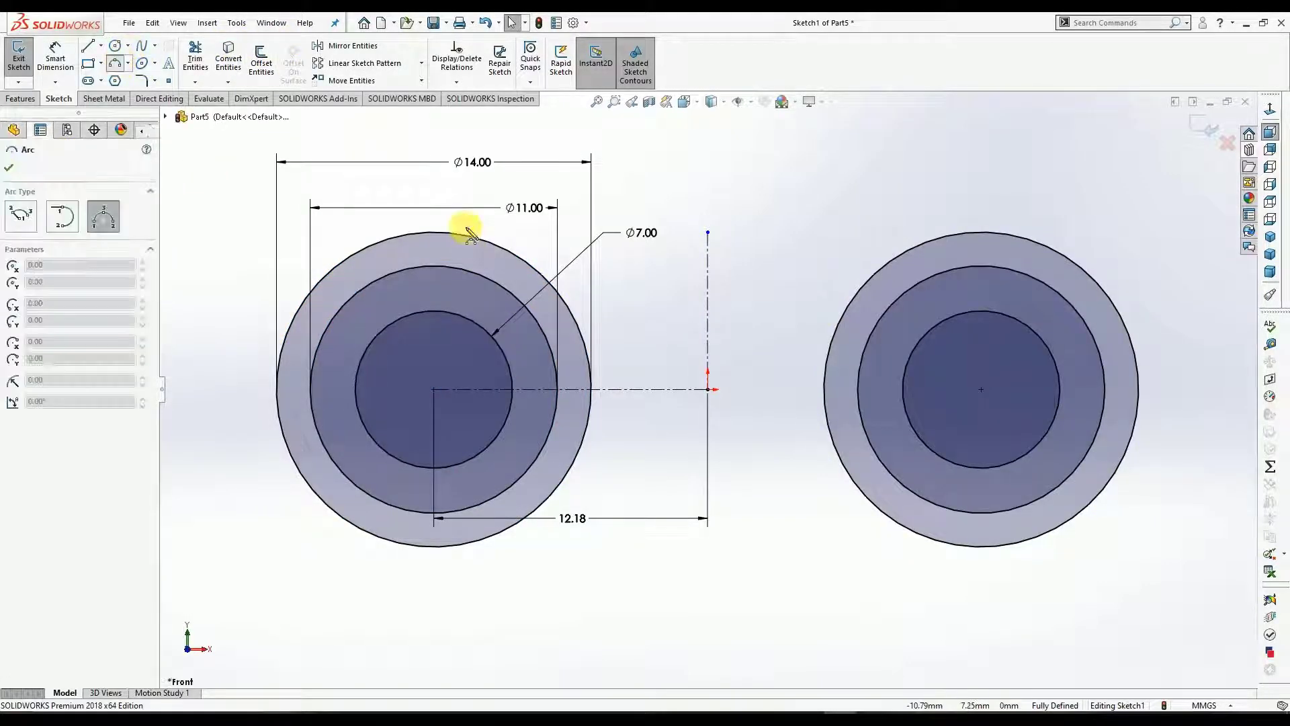
pyautogui.click(502, 249)
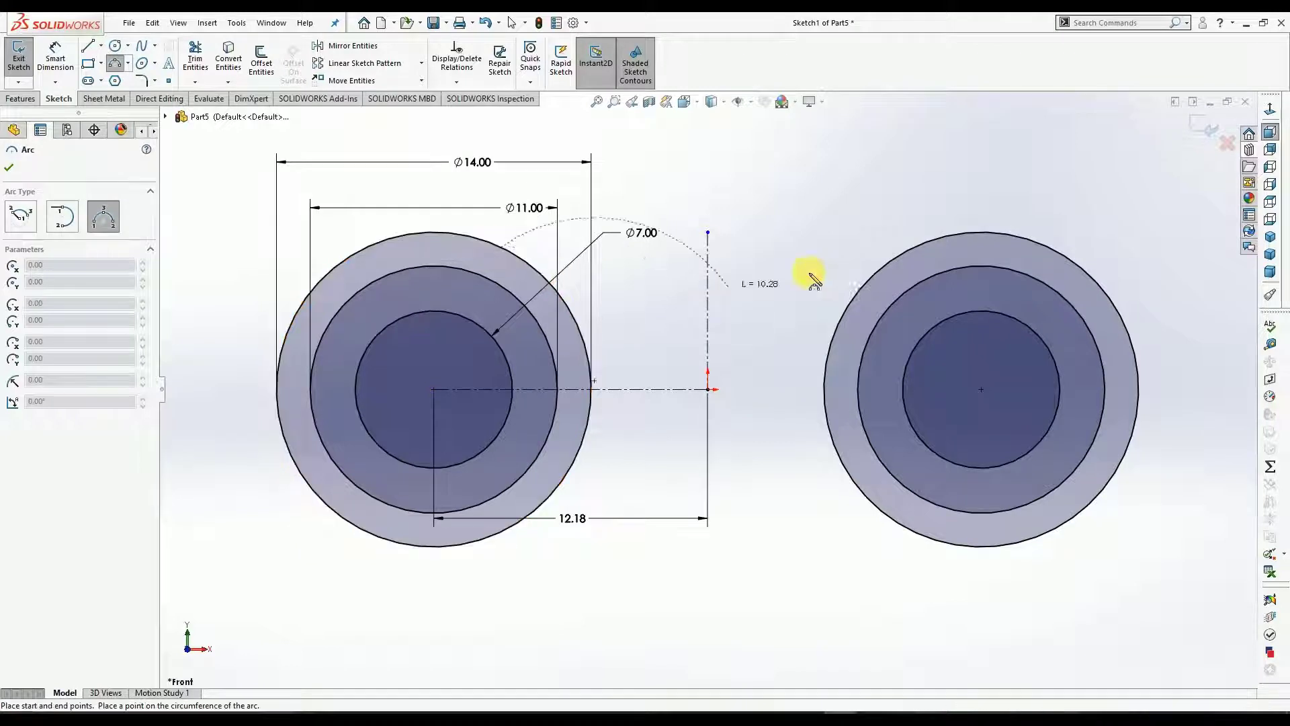
pyautogui.click(932, 241)
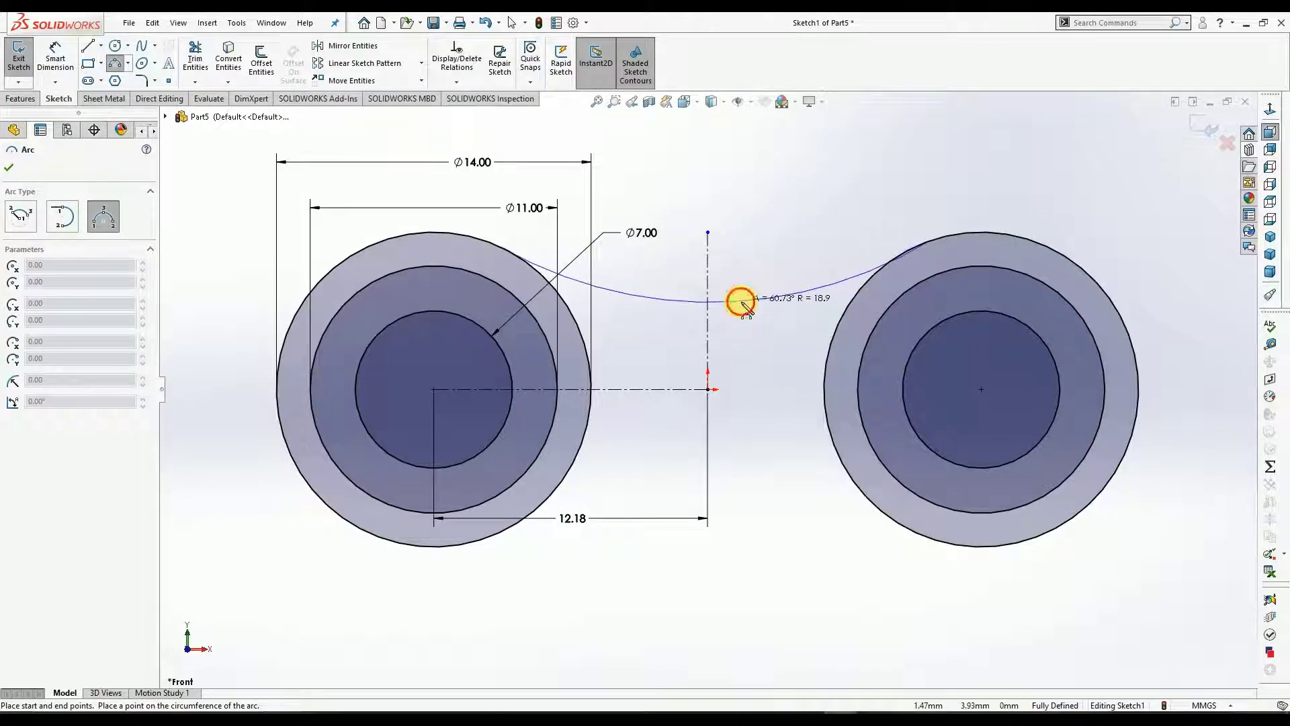
pyautogui.click(712, 301)
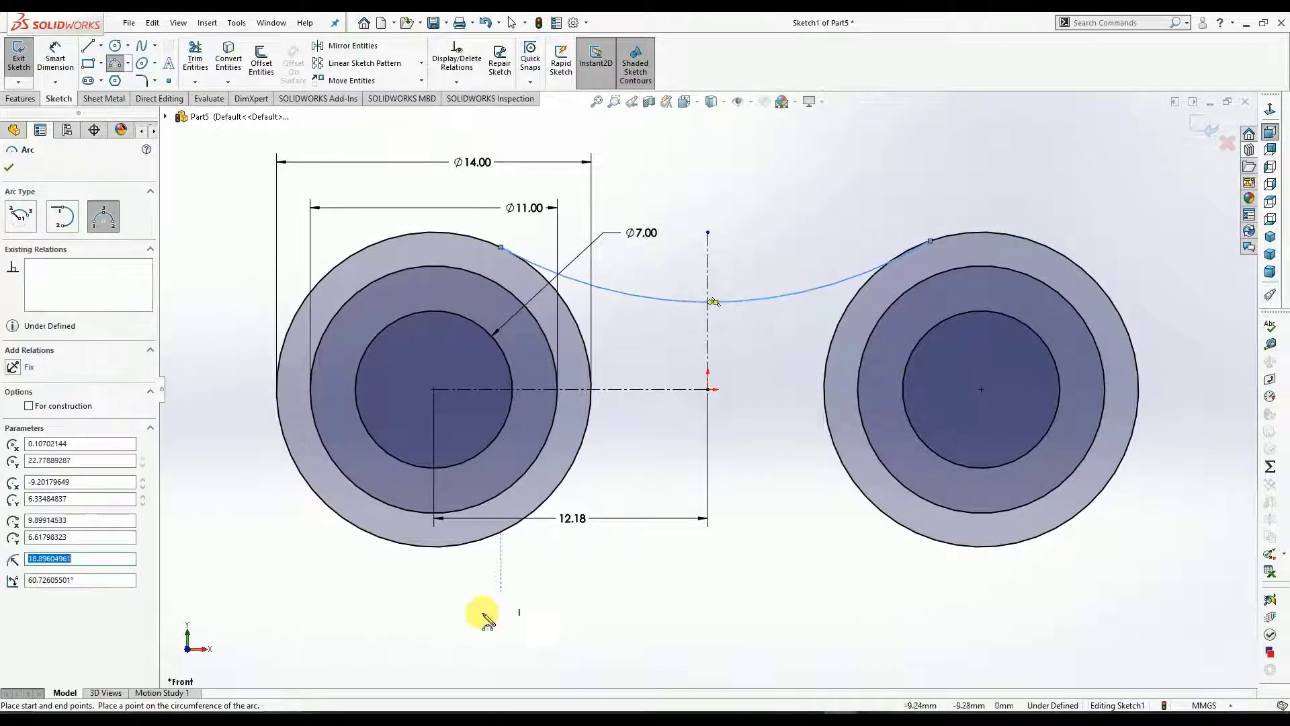
# Make the upper connecting arc tangent to the left outer circle.
pyautogui.click(462, 544)
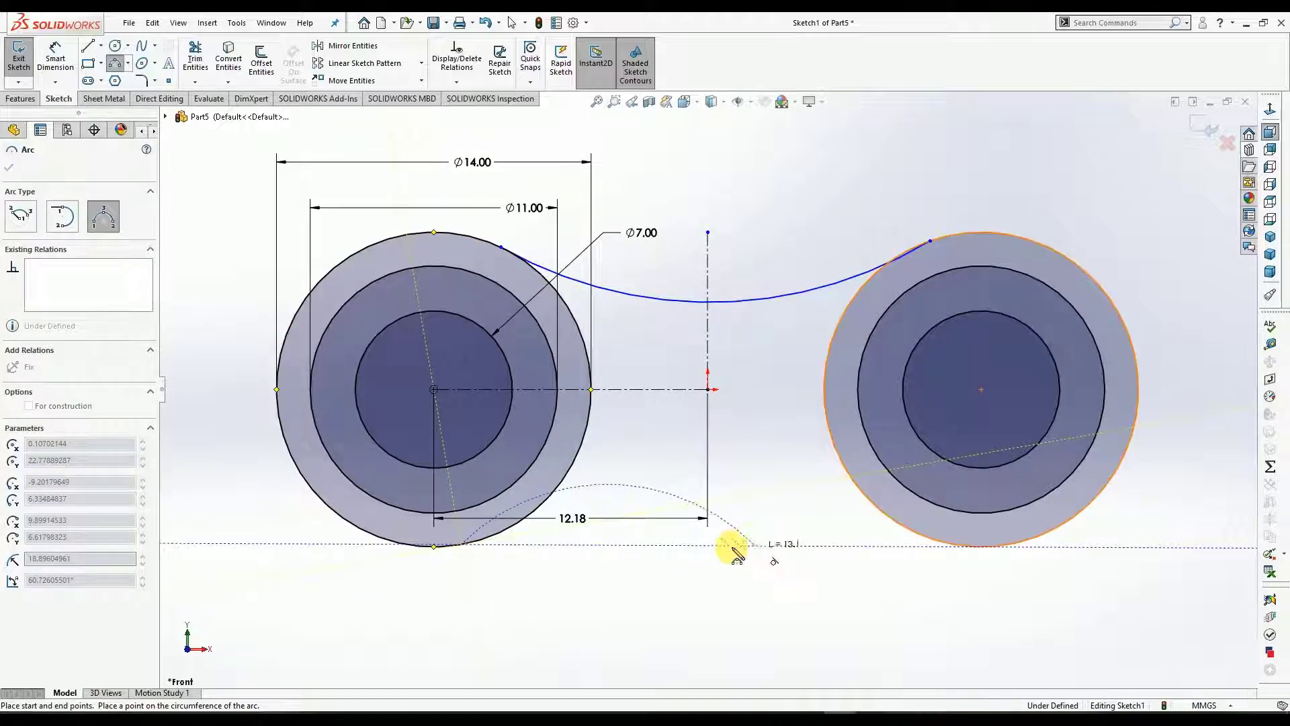
pyautogui.press('Escape')
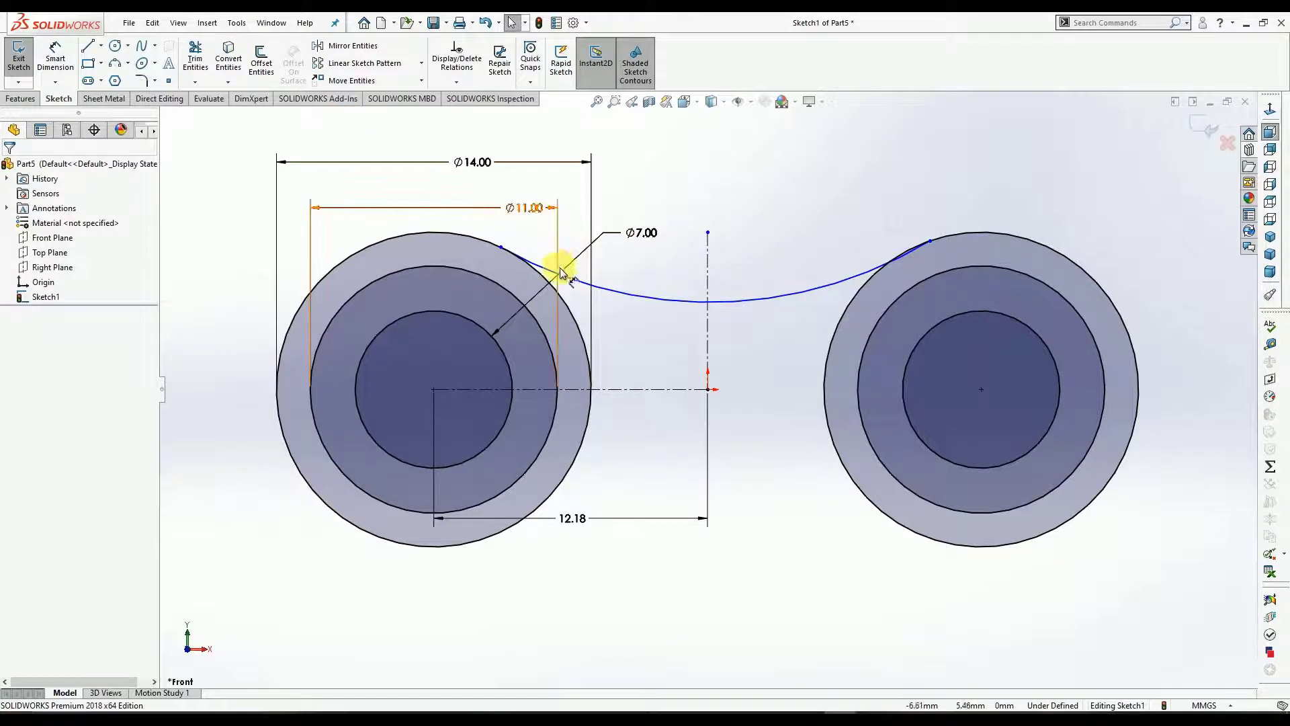
pyautogui.click(515, 260)
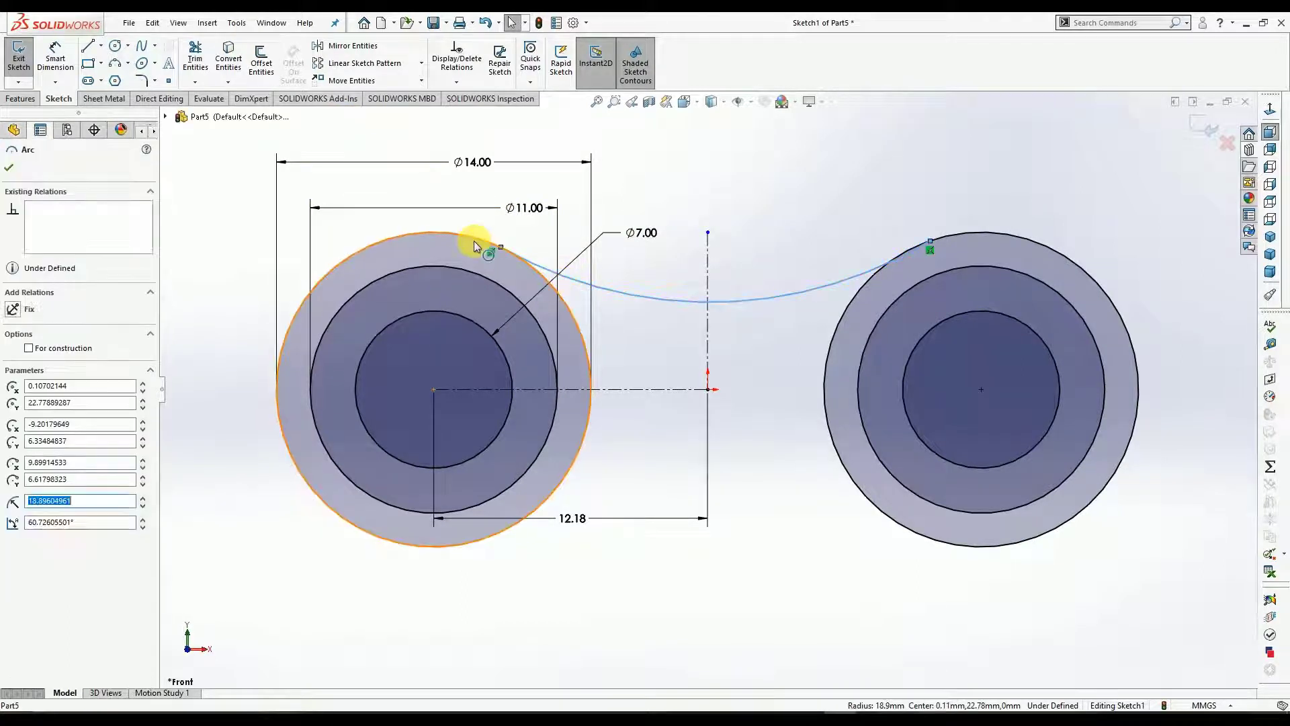
pyautogui.keyDown('ctrl'); pyautogui.click(476, 243); pyautogui.keyUp('ctrl')
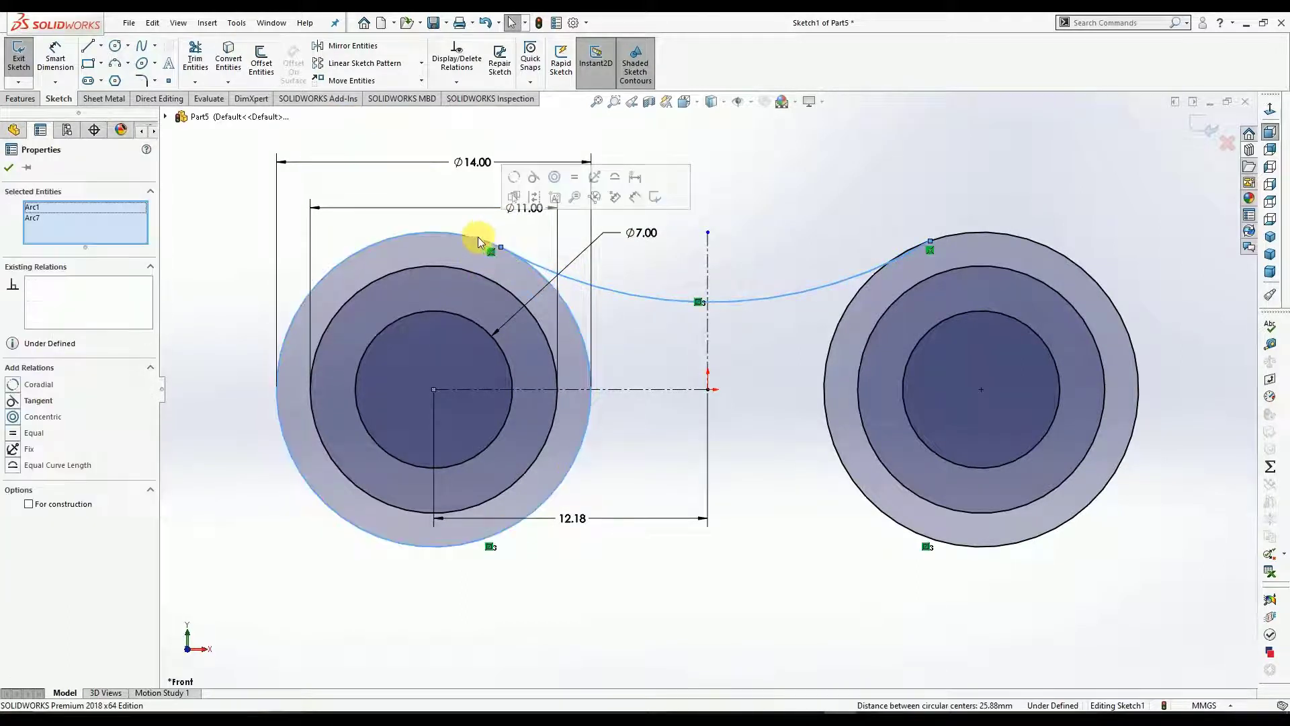
pyautogui.click(533, 177)
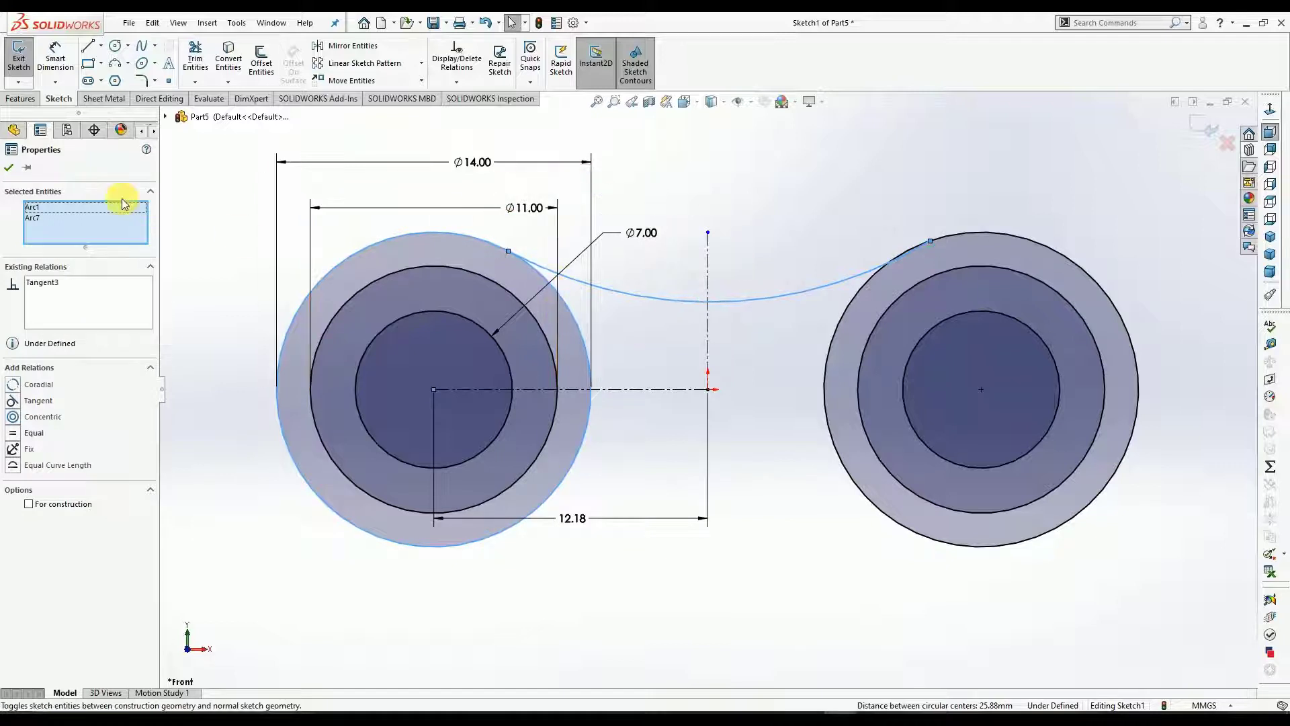
pyautogui.click(11, 168)
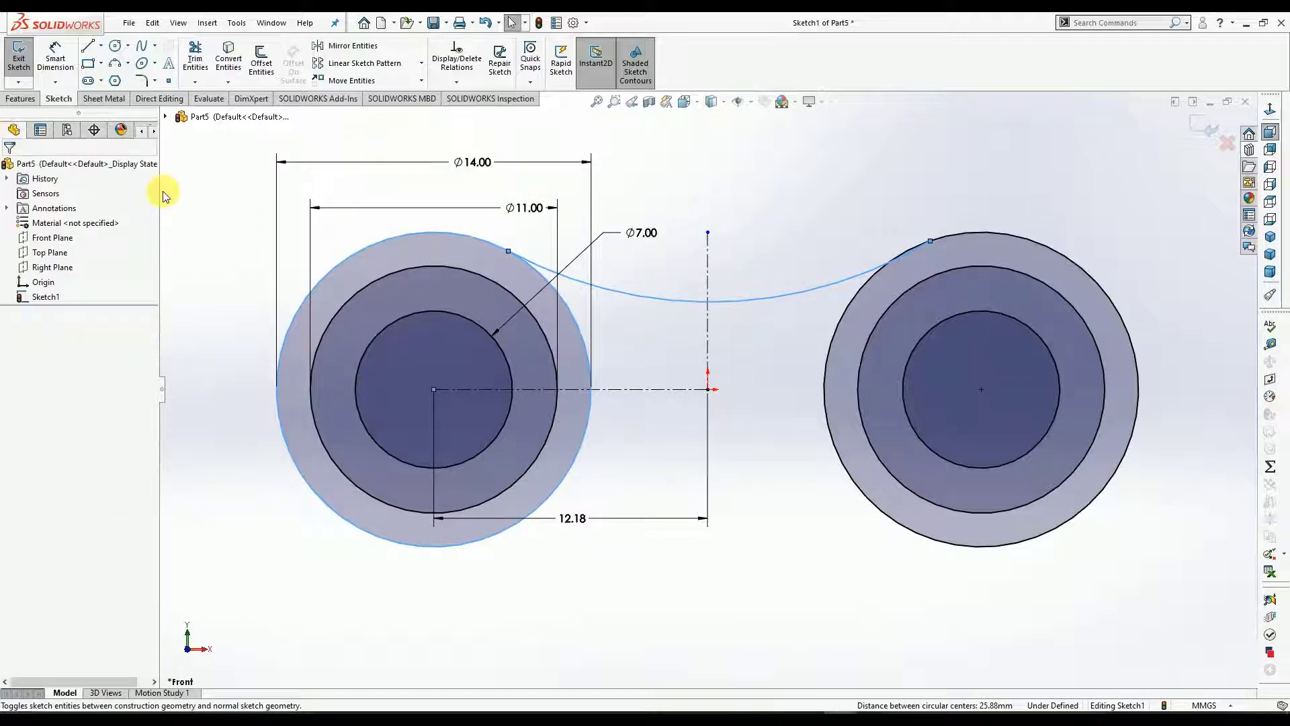
pyautogui.click(863, 272)
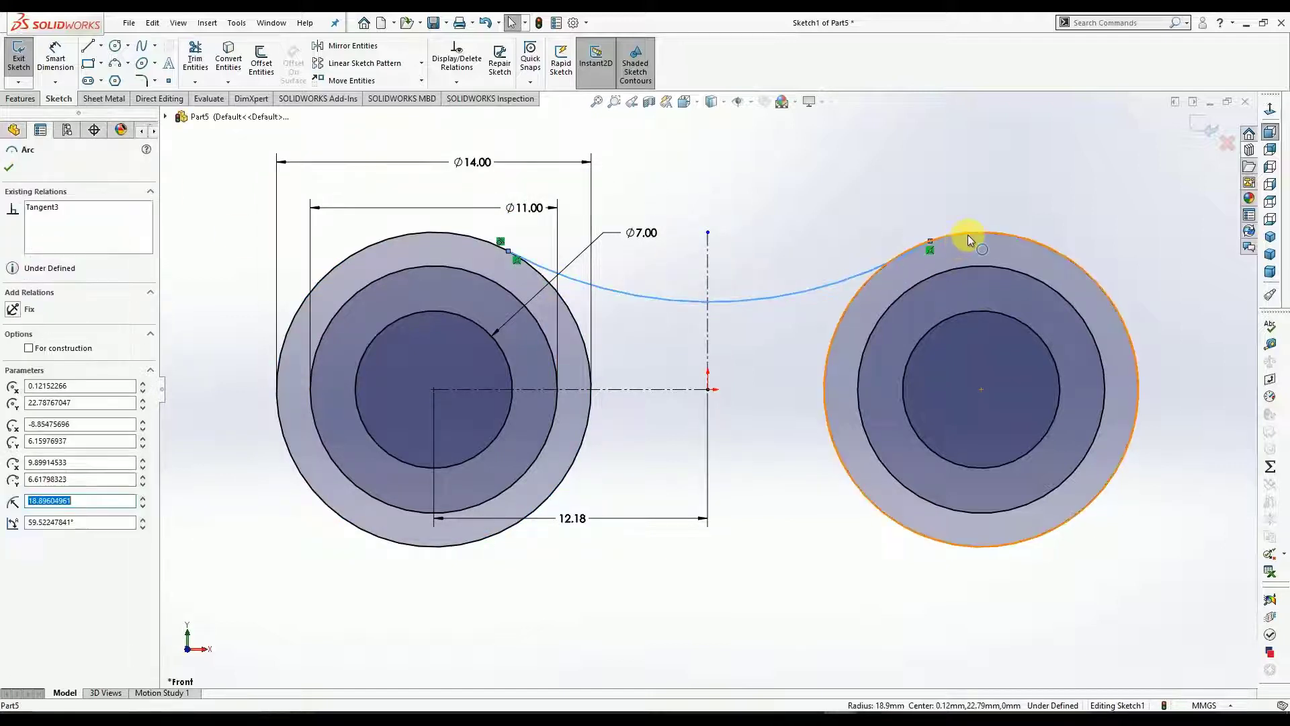
pyautogui.keyDown('ctrl'); pyautogui.click(966, 240); pyautogui.keyUp('ctrl')
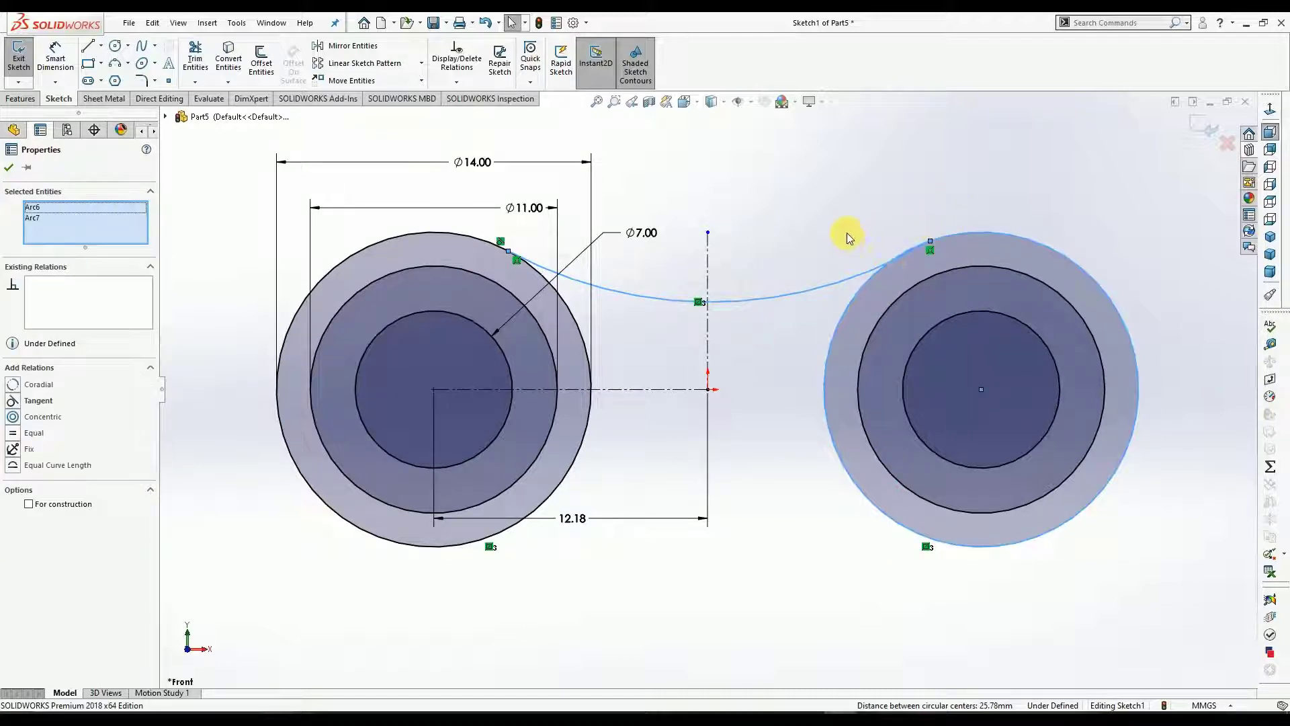
pyautogui.click(564, 232)
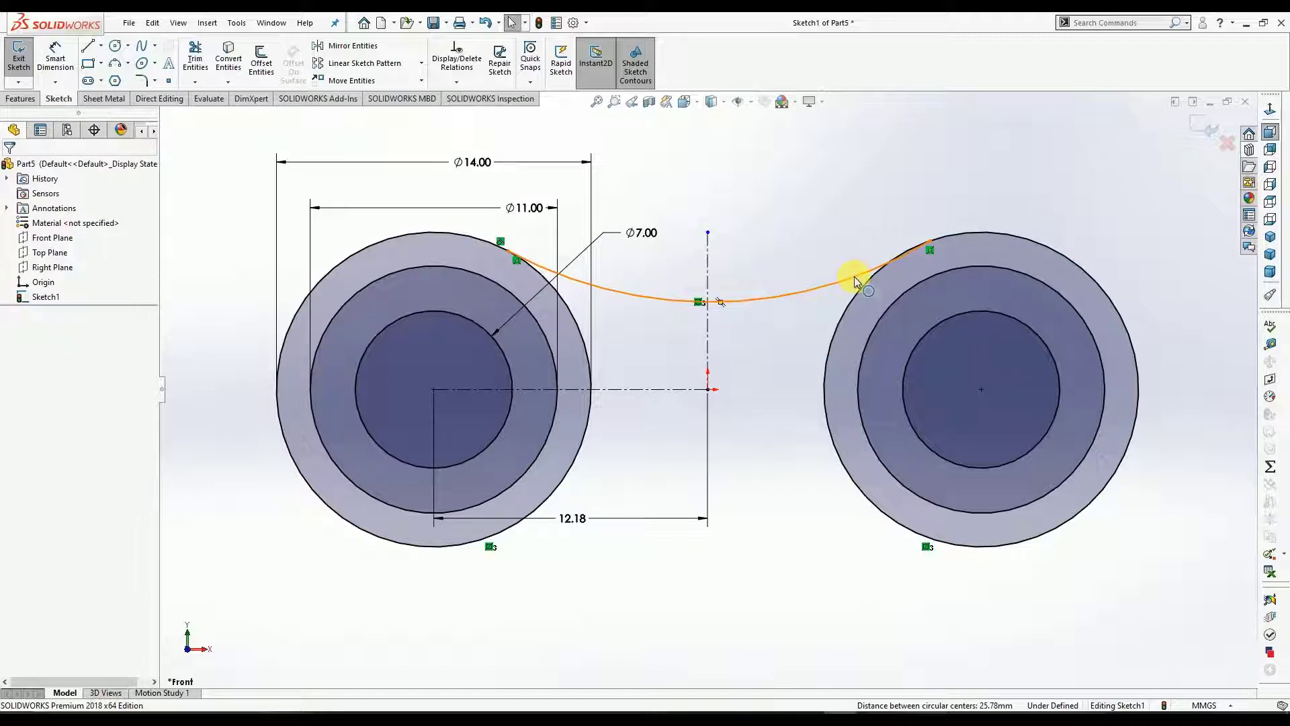
pyautogui.click(881, 264)
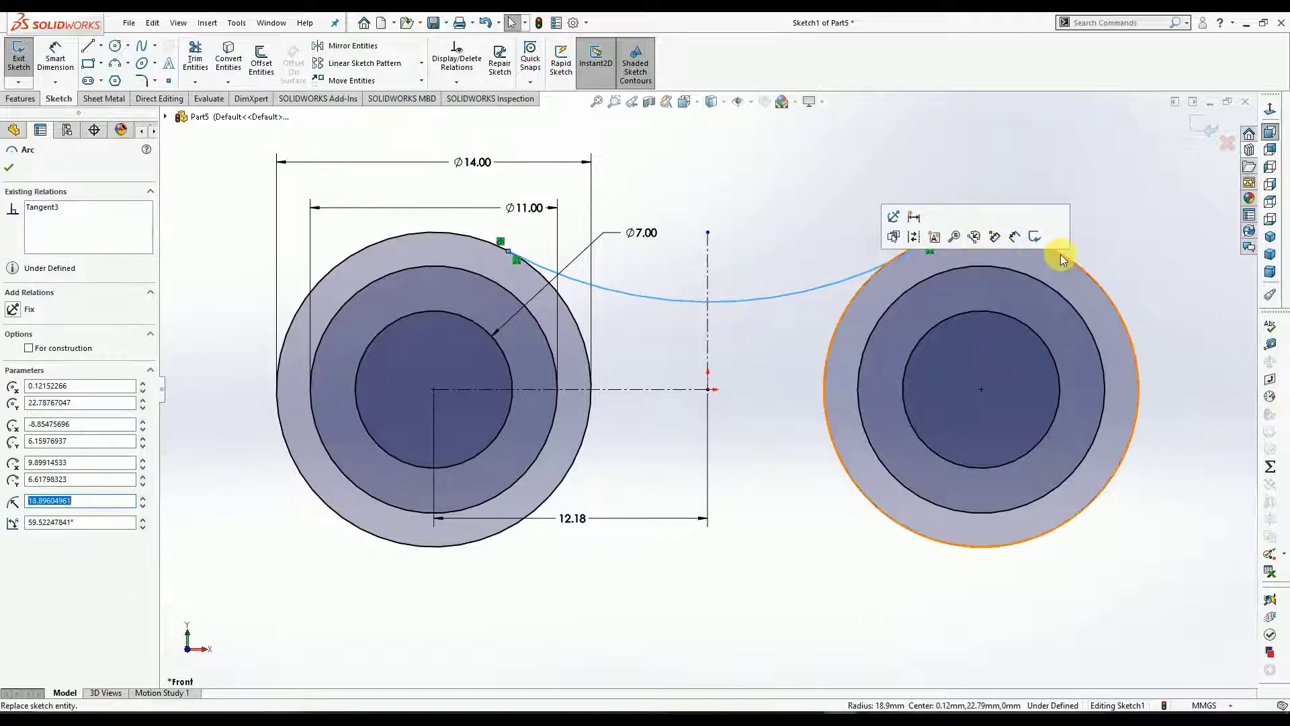
pyautogui.keyDown('ctrl'); pyautogui.click(993, 252); pyautogui.keyUp('ctrl')
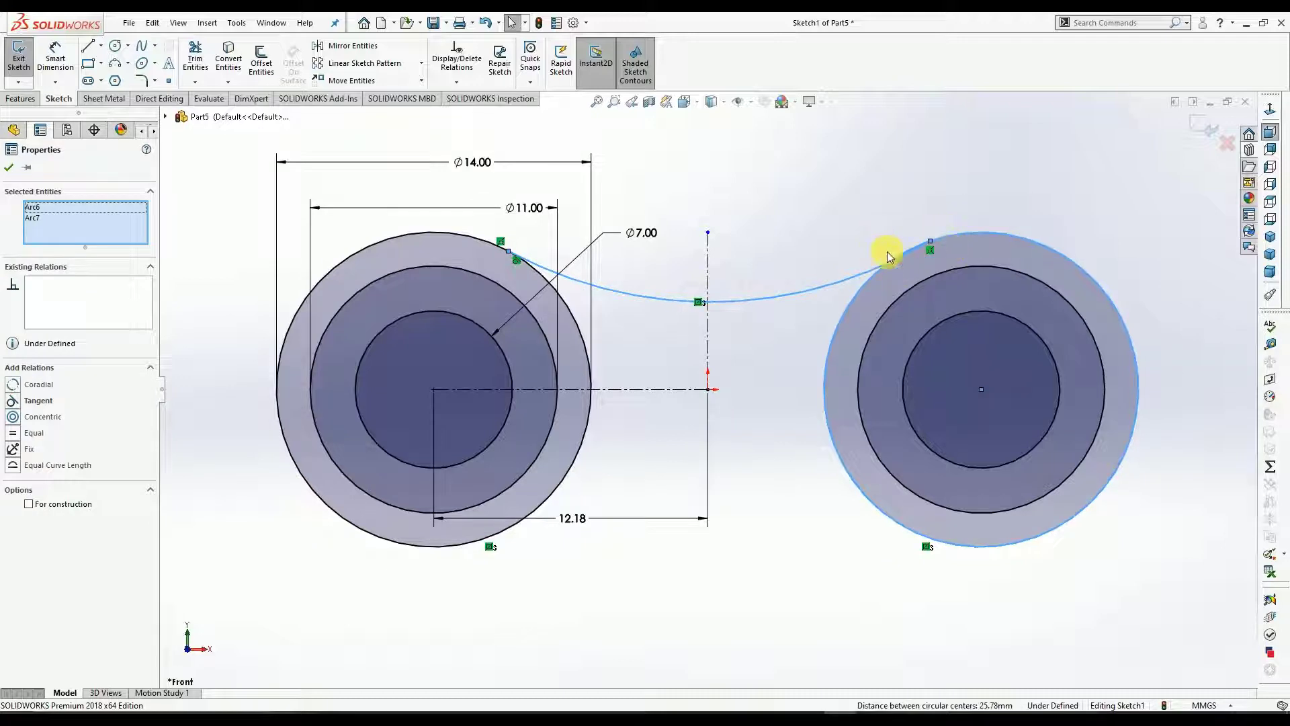
pyautogui.press('Escape')
# Move the upper arc's right endpoint inward along the right outer circle and make the arc tangent to that circle.
pyautogui.moveTo(930, 242); pyautogui.dragTo(894, 258)
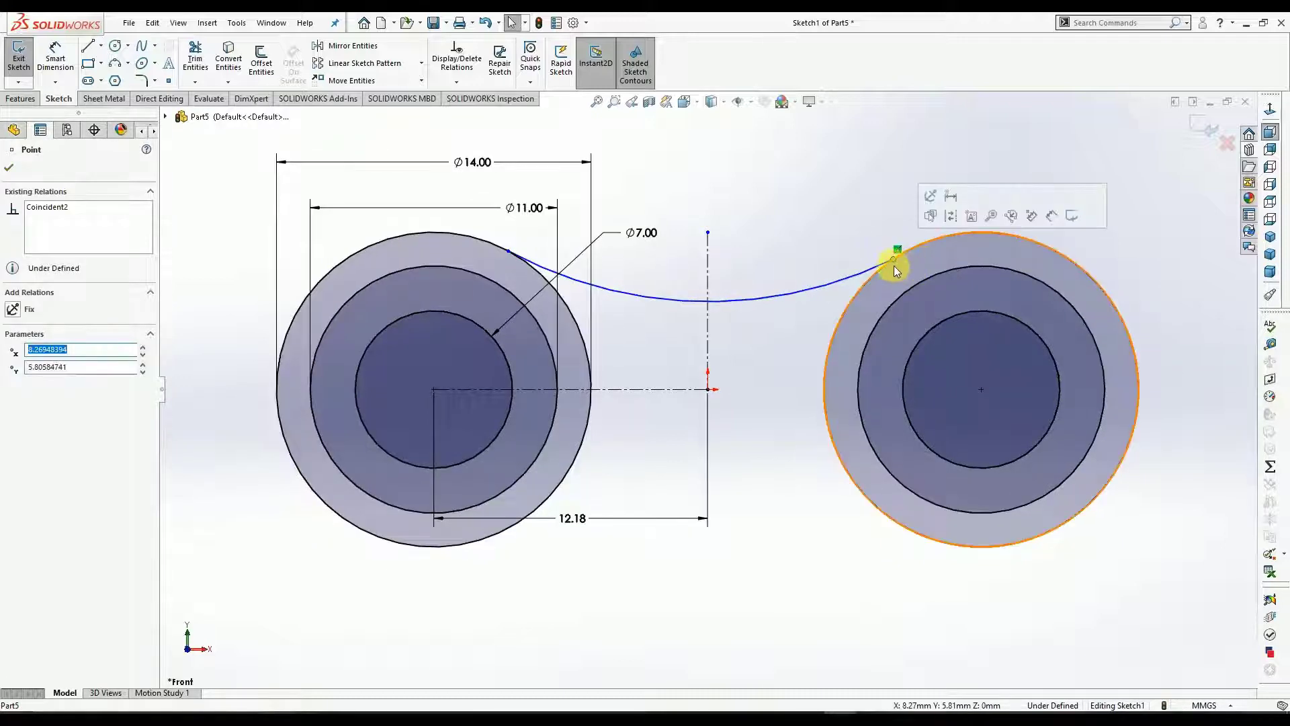
pyautogui.click(873, 237)
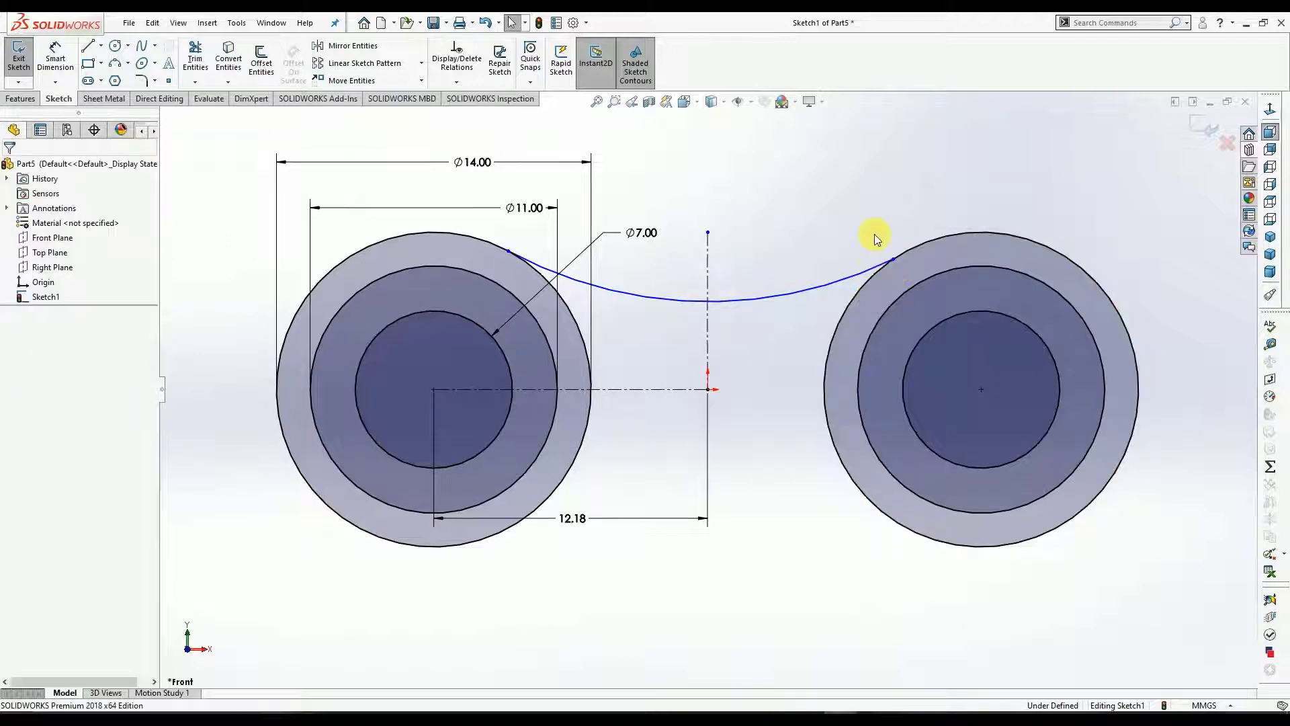
pyautogui.click(878, 267)
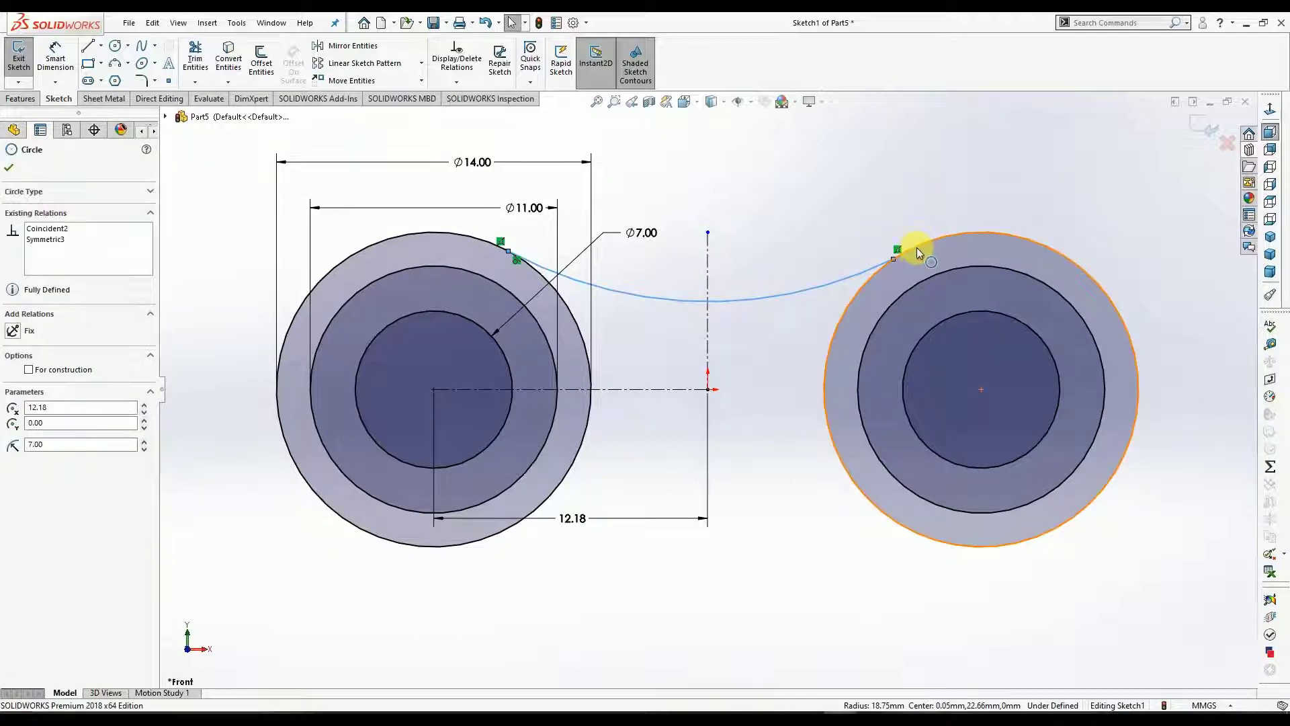
pyautogui.keyDown('ctrl'); pyautogui.click(917, 247); pyautogui.keyUp('ctrl')
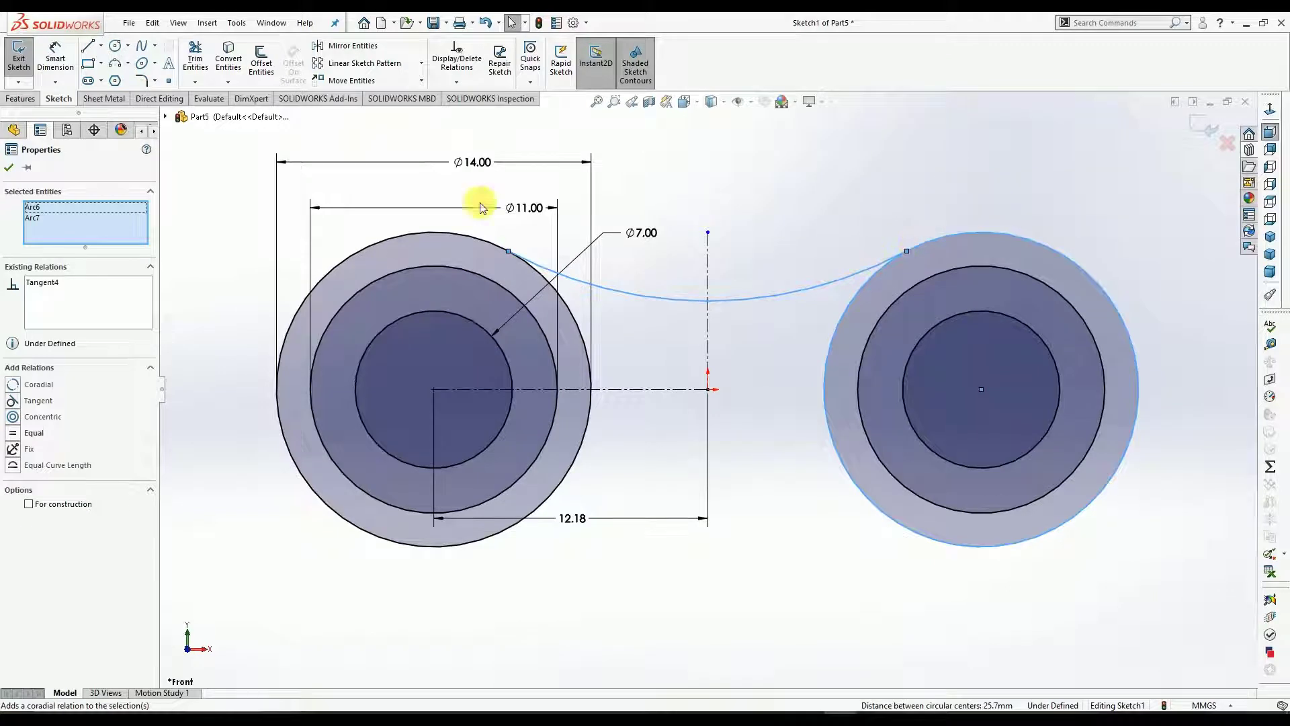
pyautogui.click(9, 168)
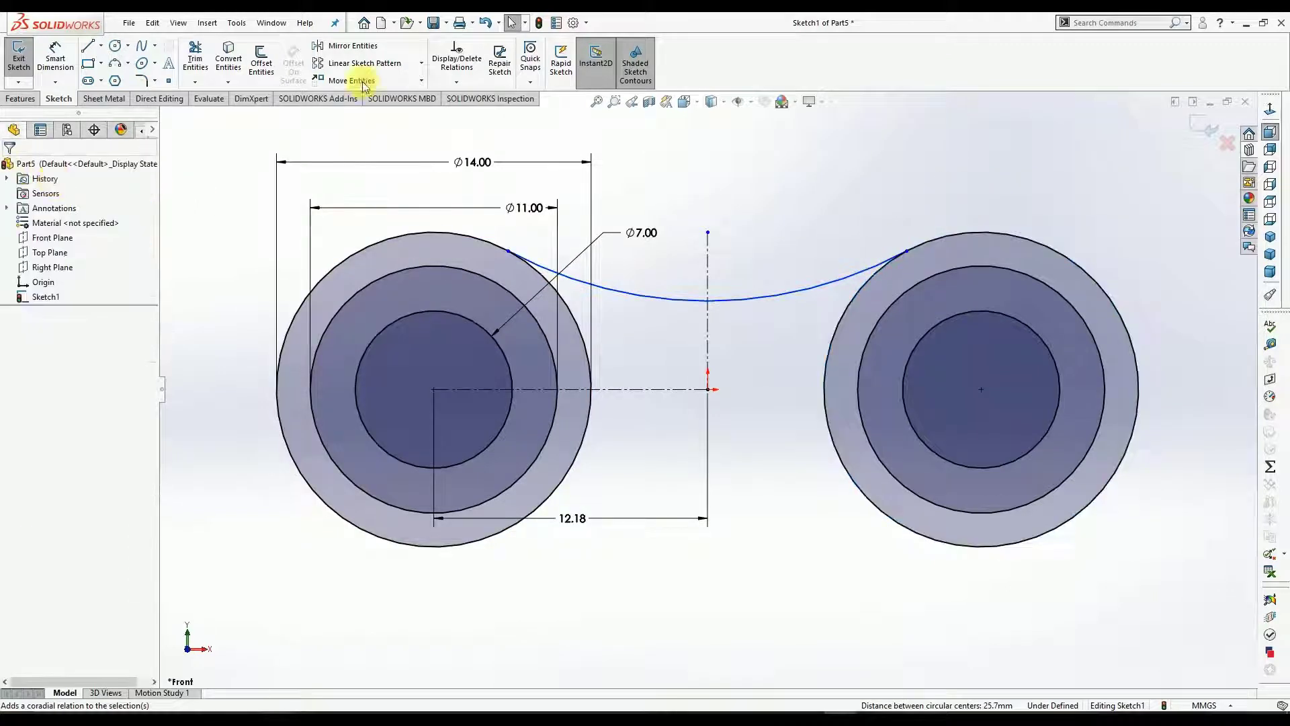
# Dimension the upper connecting arc to a radius of 20 mm.
pyautogui.click(67, 63)
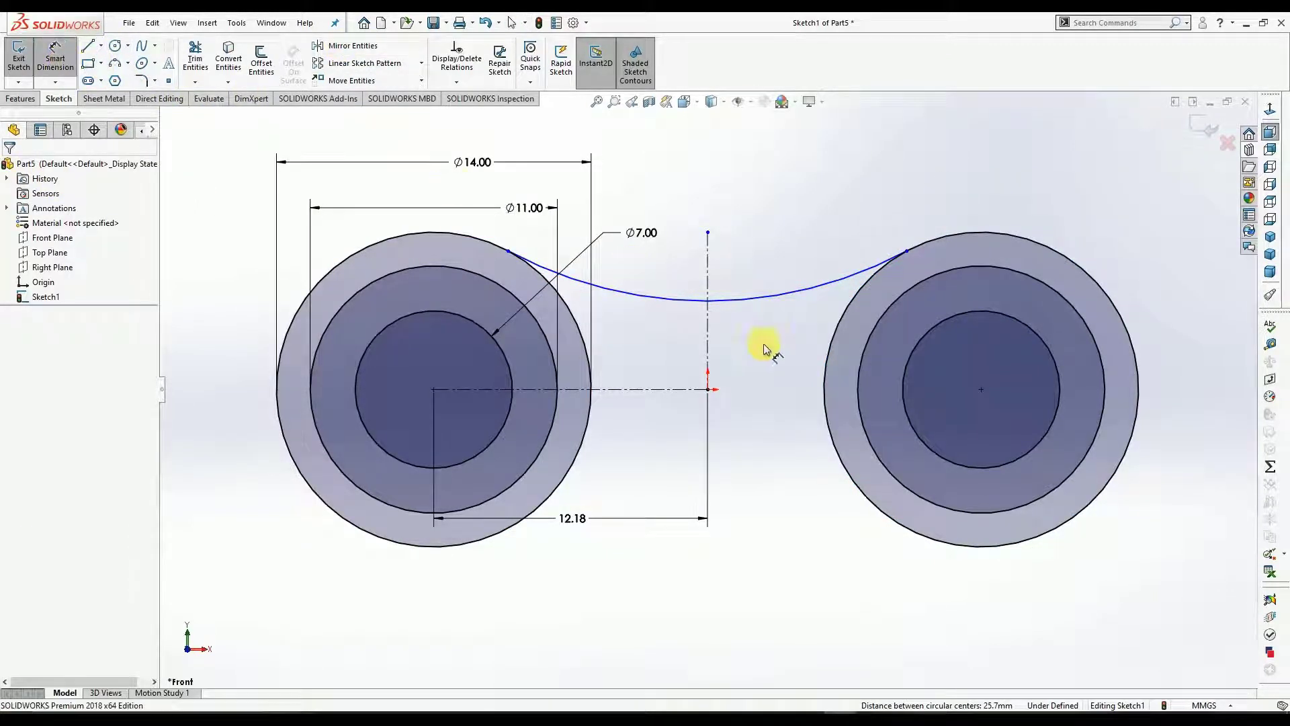
pyautogui.click(767, 261)
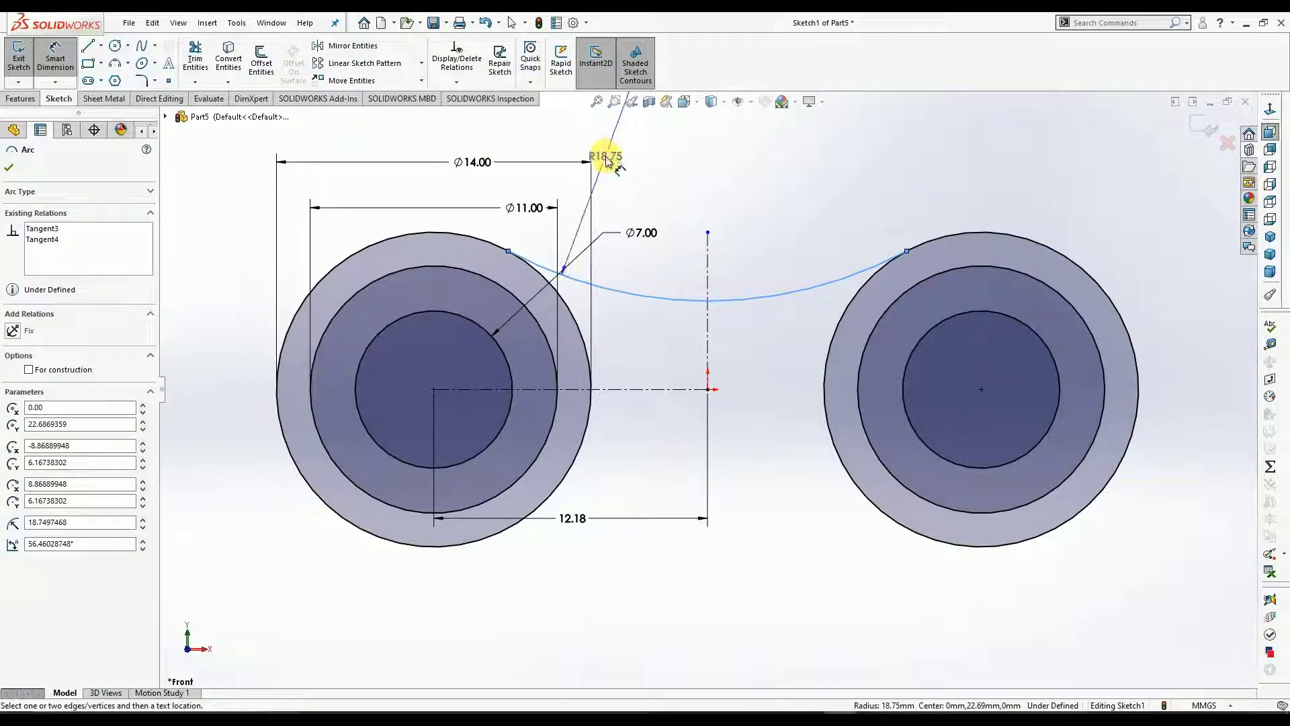
pyautogui.click(765, 201)
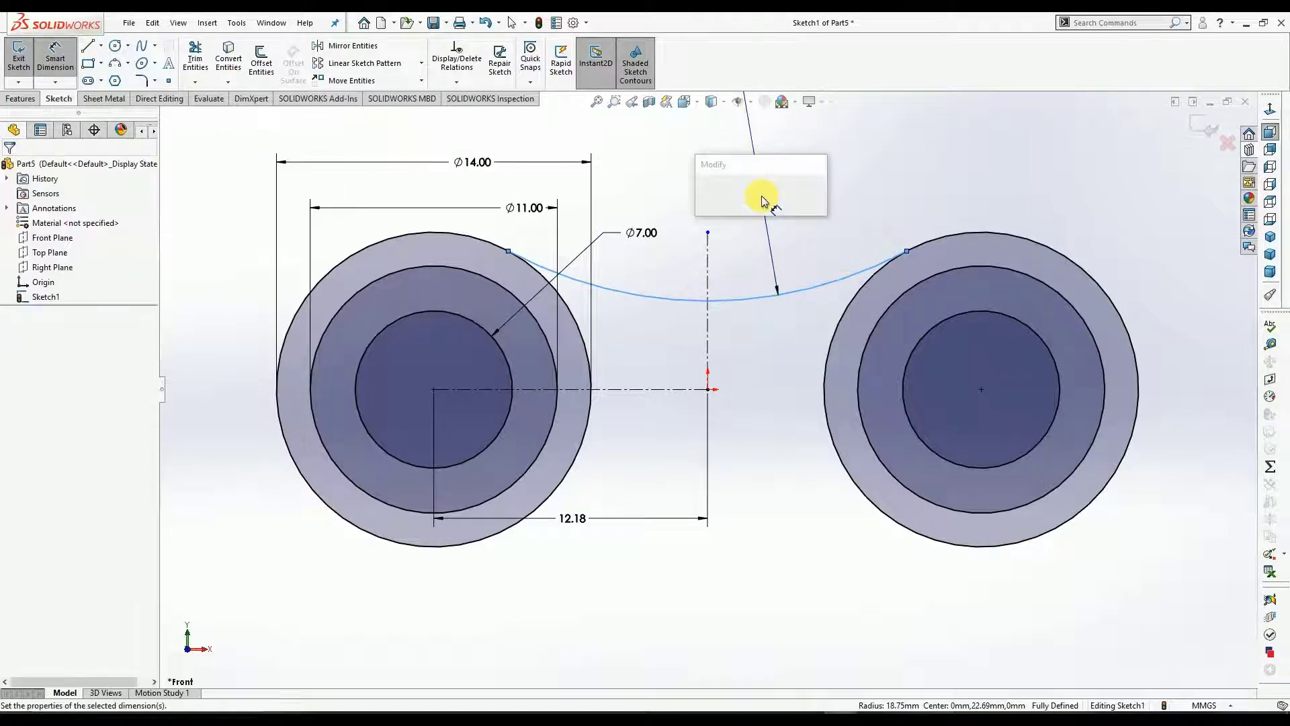
pyautogui.write('20')
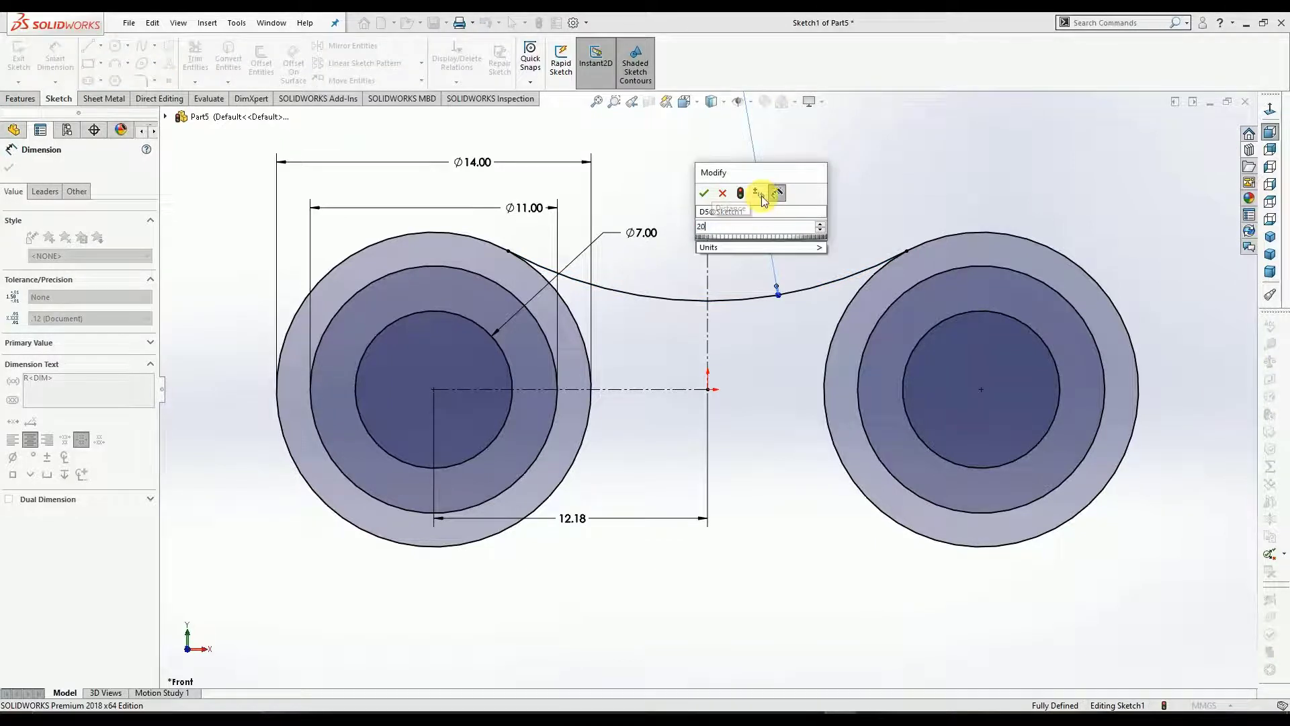
pyautogui.press('Return')
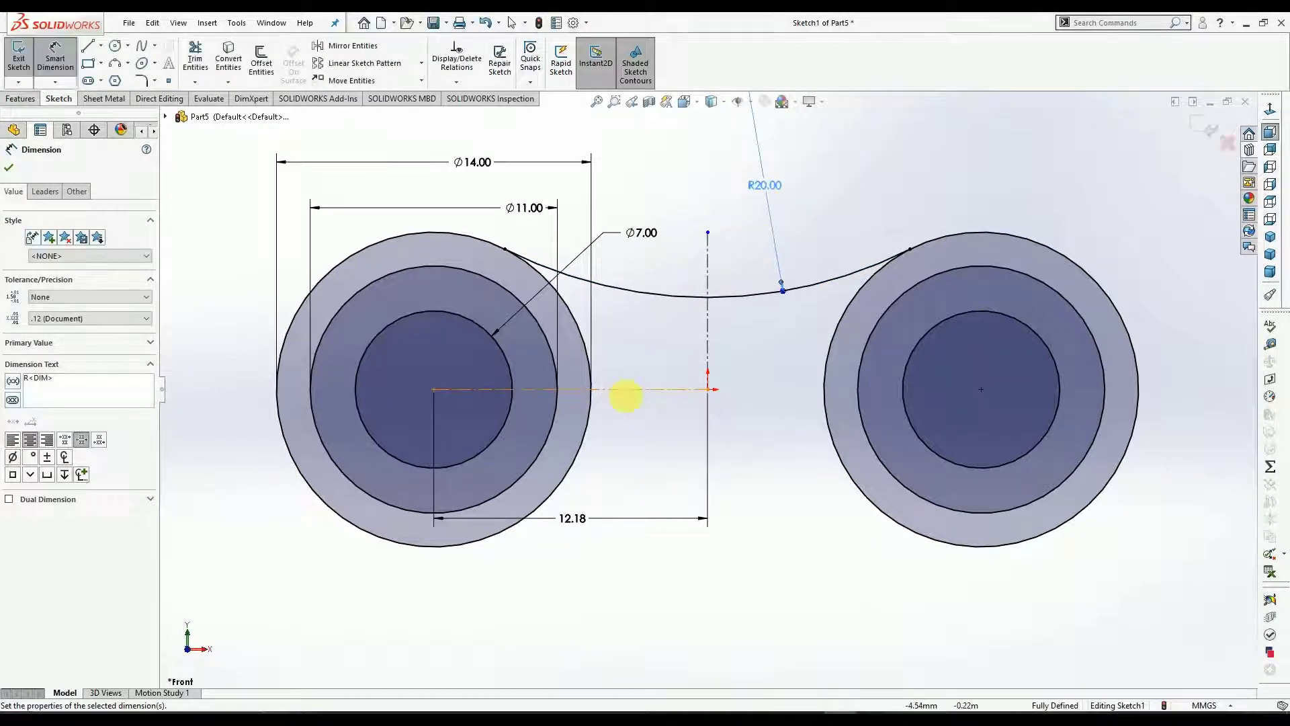
pyautogui.click(8, 170)
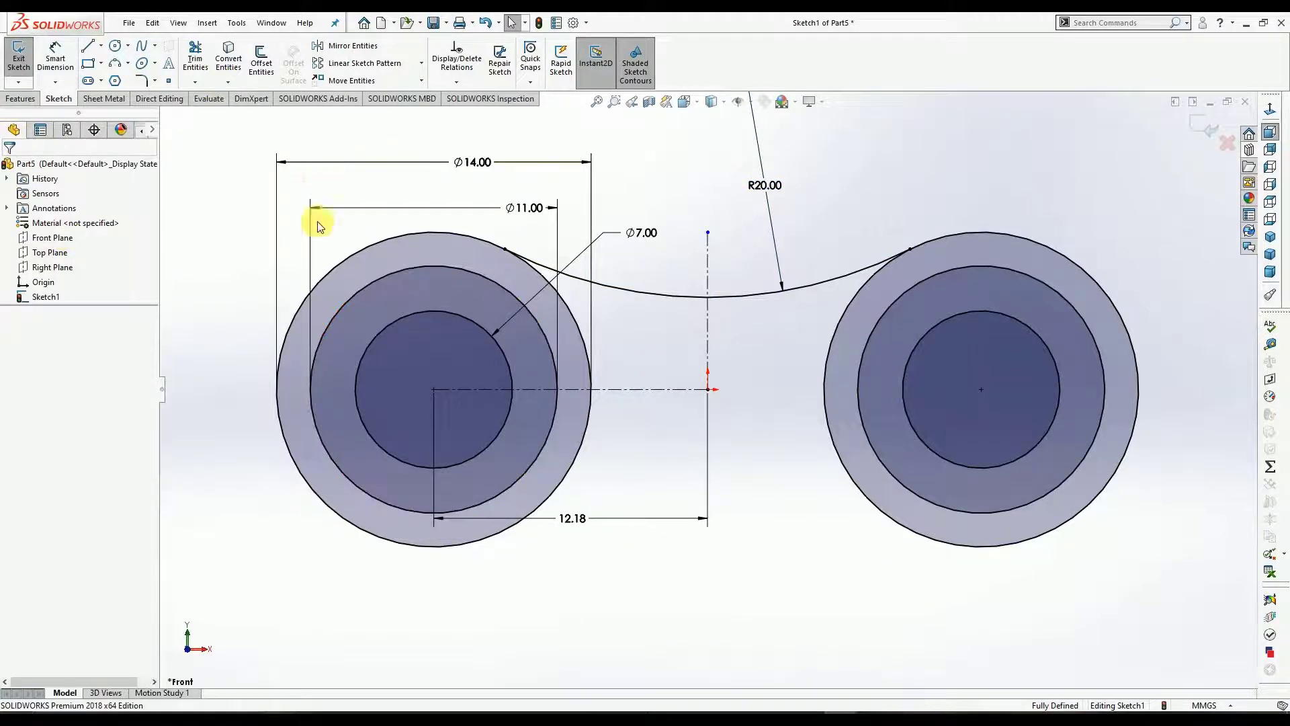
# Mirror the upper arc about the horizontal centerline, keeping the original, and exit the sketch.
pyautogui.click(352, 59)
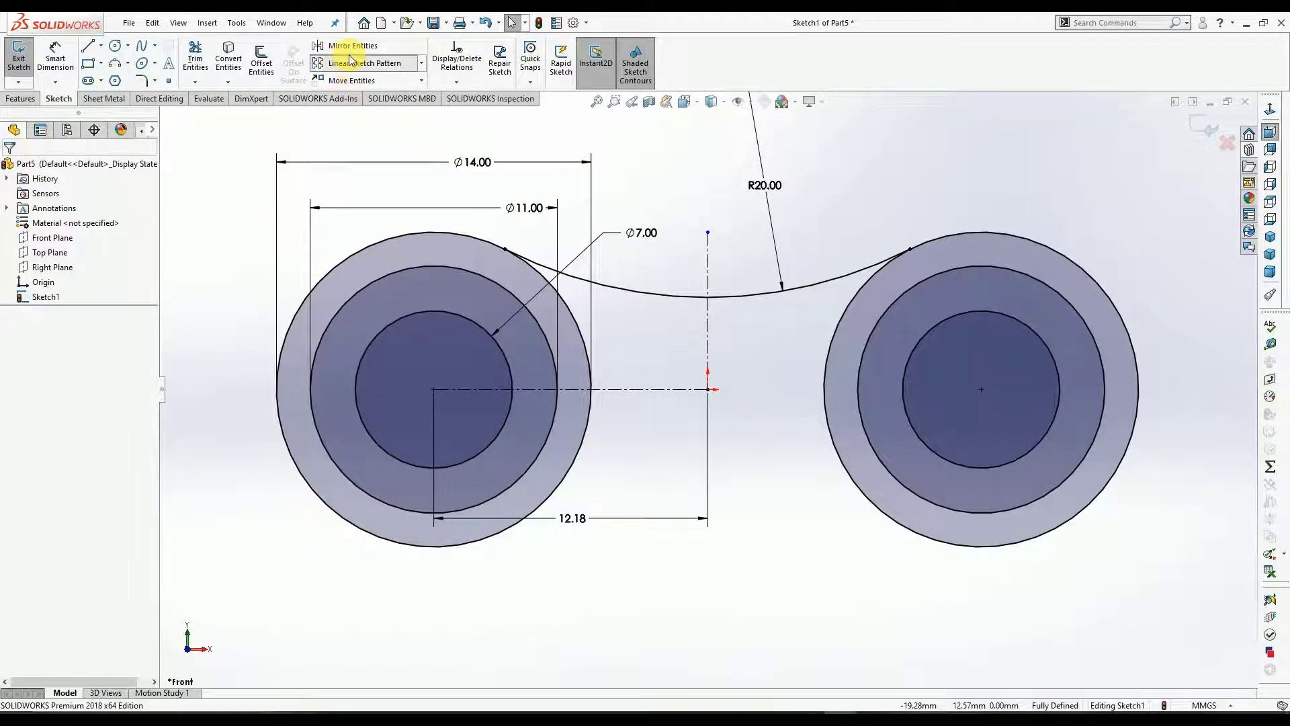
pyautogui.click(349, 48)
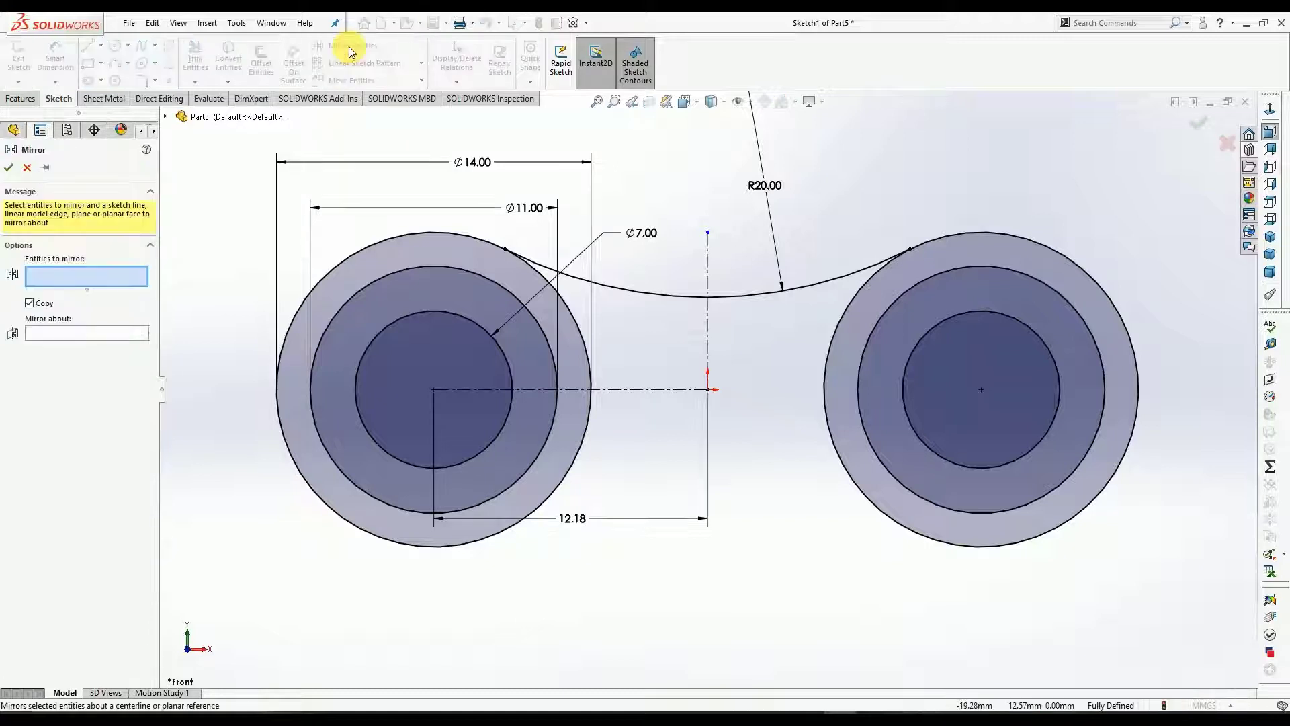
pyautogui.click(671, 297)
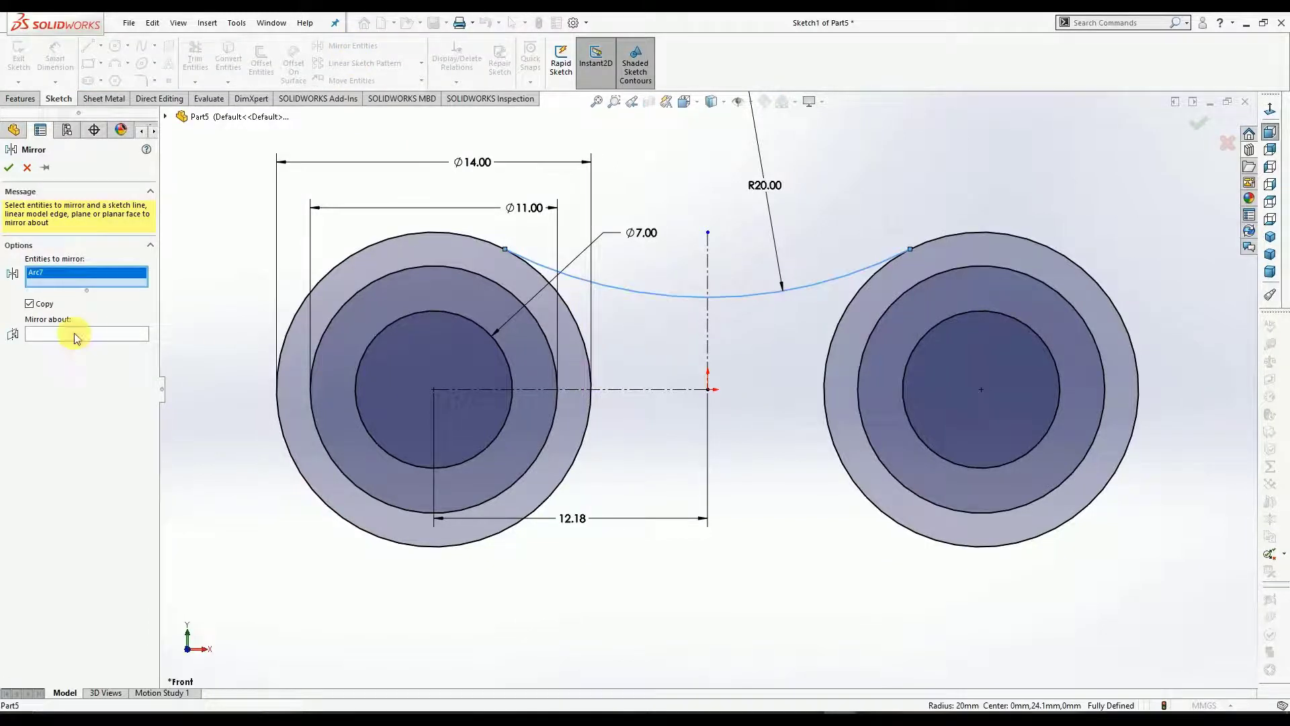
pyautogui.click(73, 333)
pyautogui.click(646, 391)
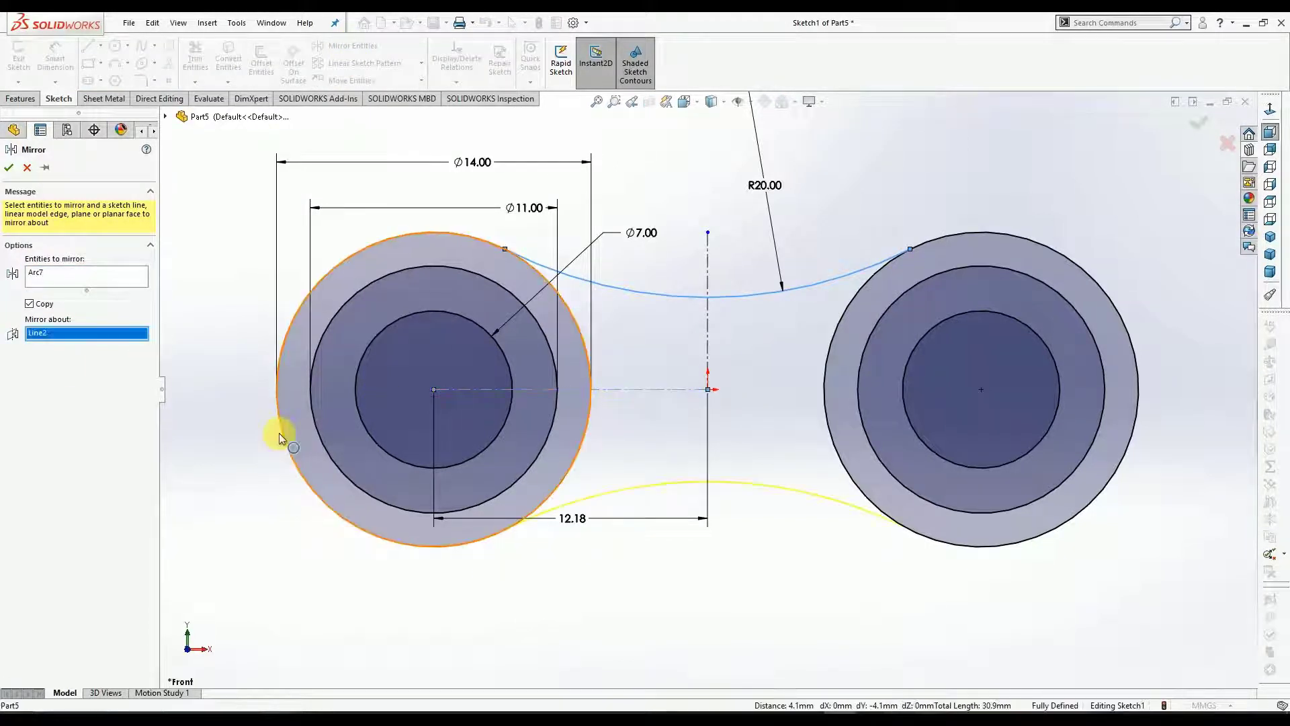
pyautogui.click(9, 171)
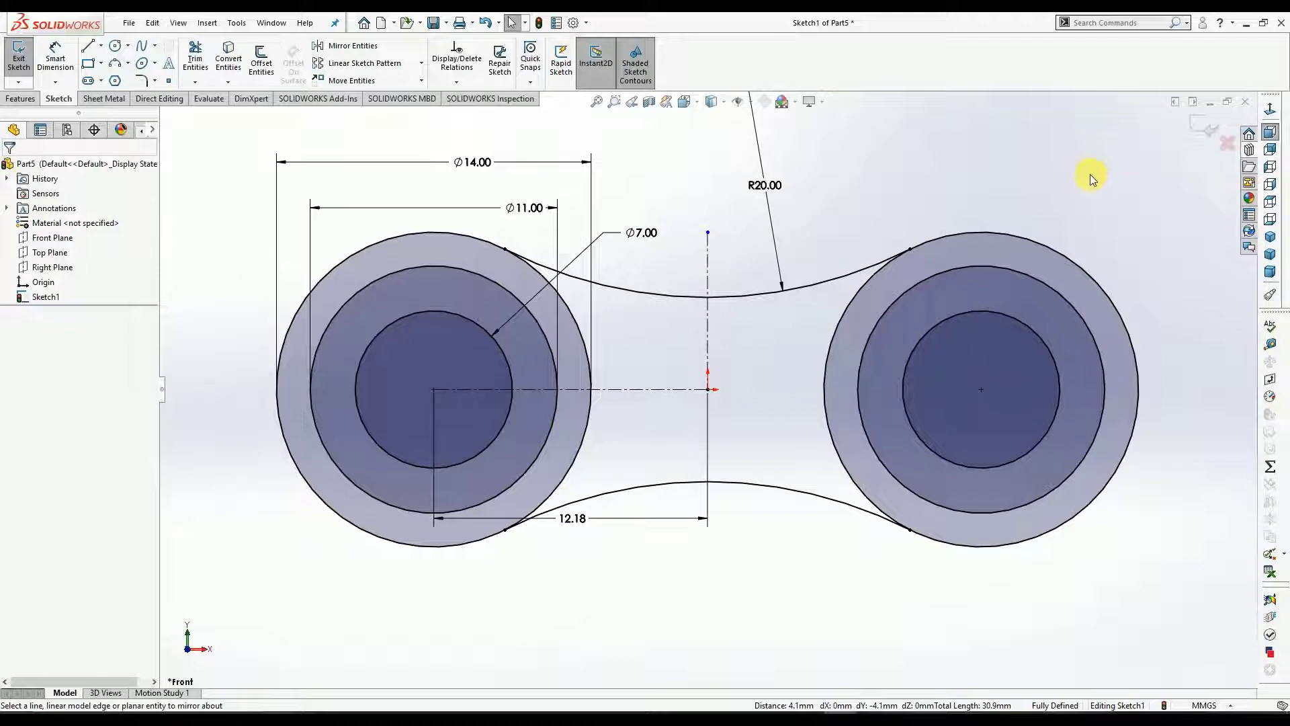
pyautogui.click(1198, 130)
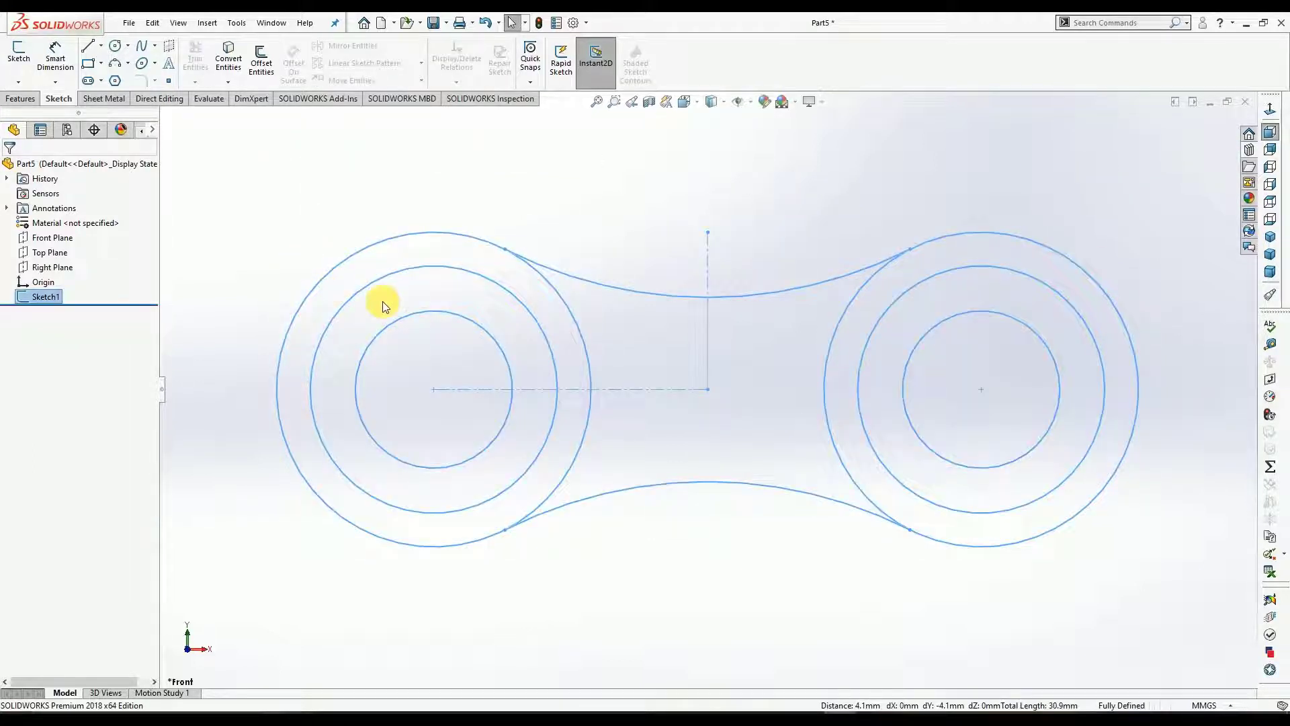
# Use the Contour Select Tool on the link sketch to select both rings at each end and the waisted middle region, excluding the 7 mm holes.
pyautogui.moveTo(388, 307)
pyautogui.mouseDown(button='middle')
pyautogui.moveTo(470, 374)
pyautogui.moveTo(495, 360)
pyautogui.mouseUp(button='middle')
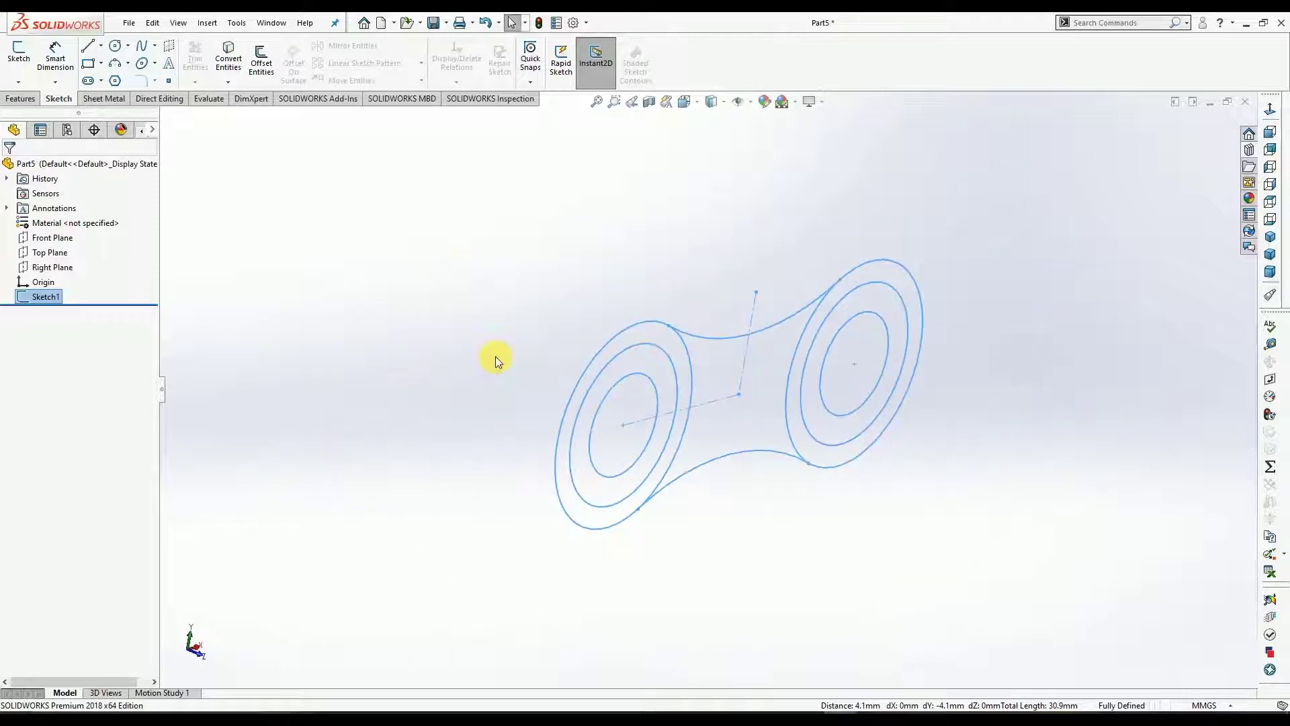
pyautogui.rightClick(45, 298)
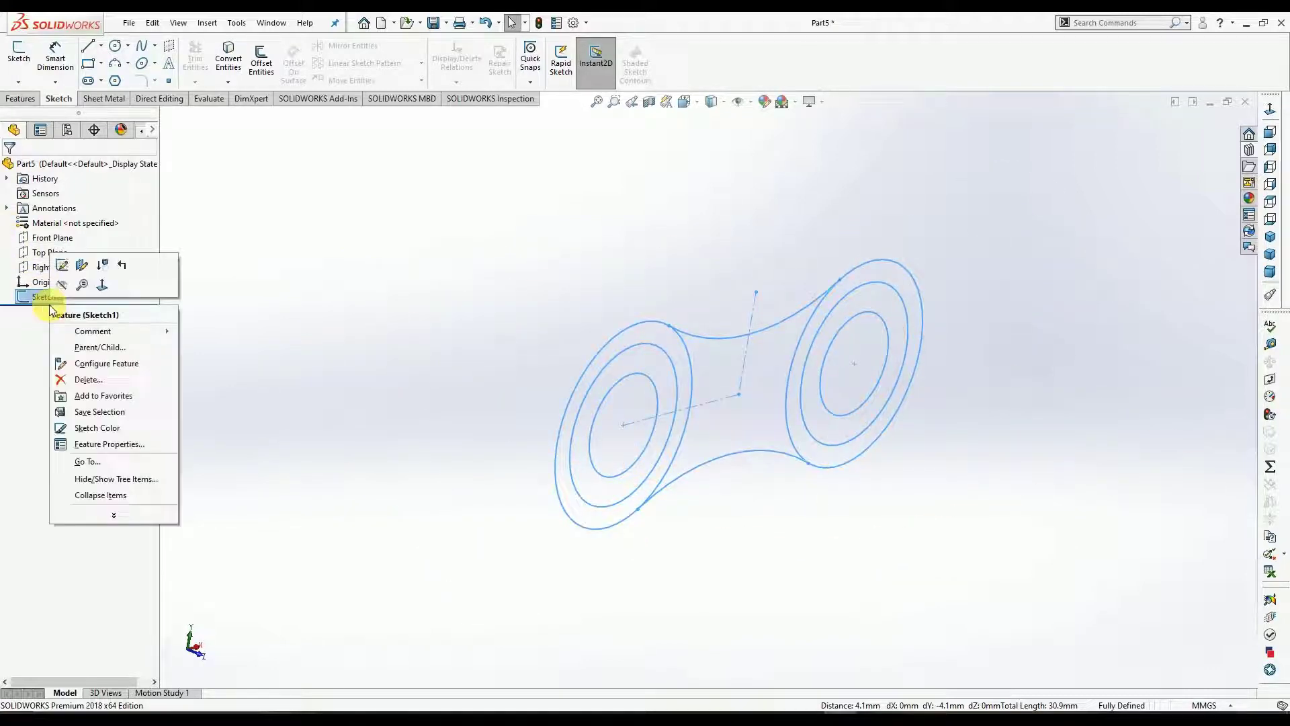
pyautogui.click(114, 515)
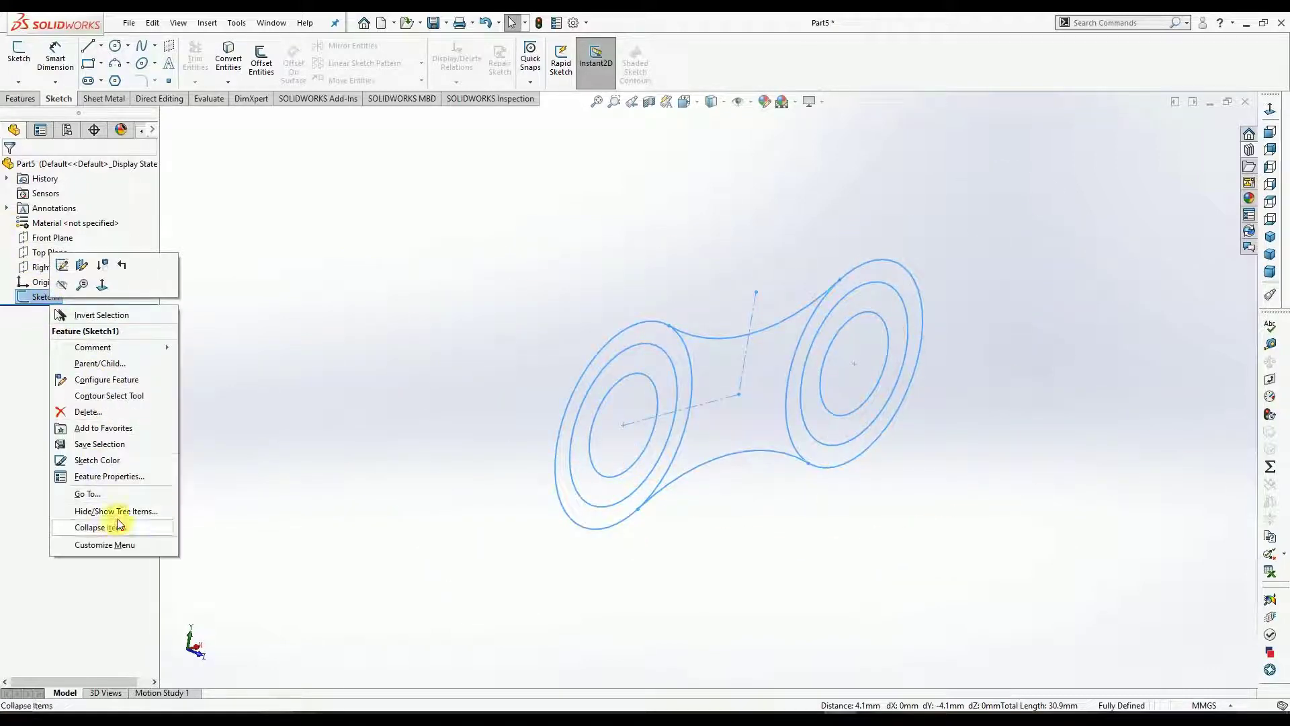
pyautogui.click(109, 396)
pyautogui.moveTo(538, 388); pyautogui.dragTo(546, 395, button='middle')
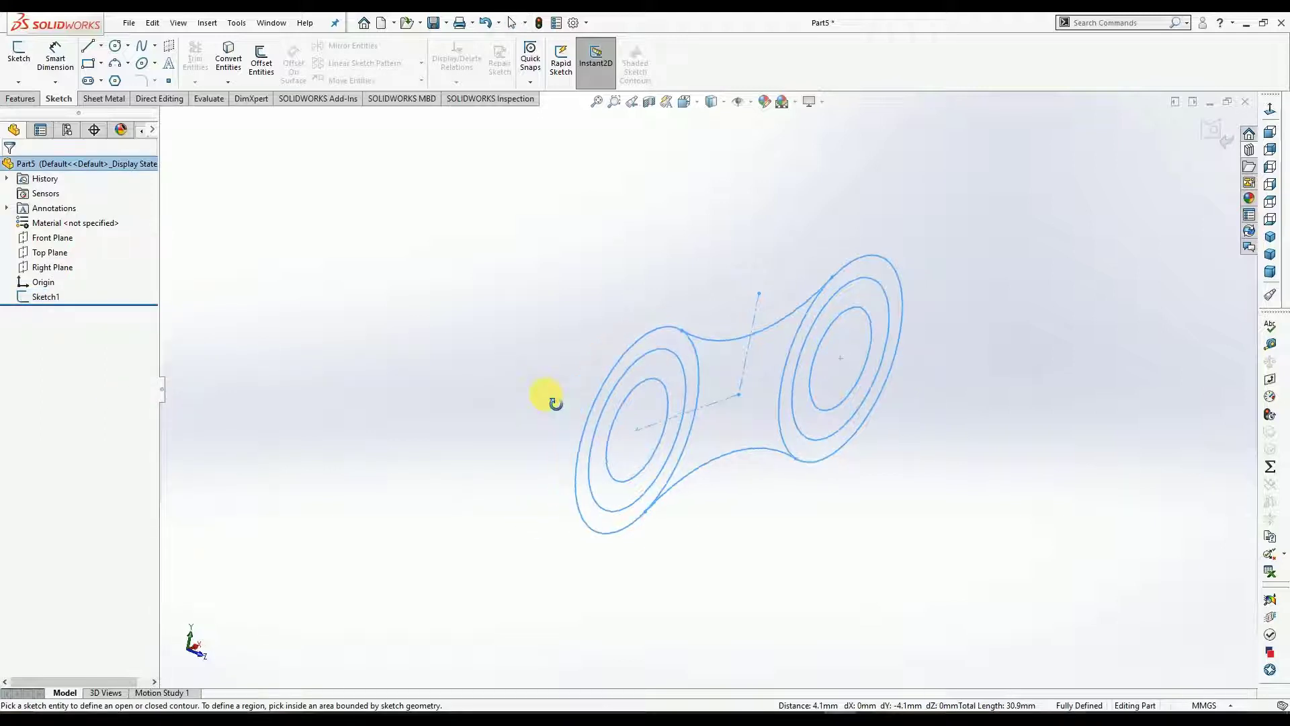
pyautogui.click(645, 369)
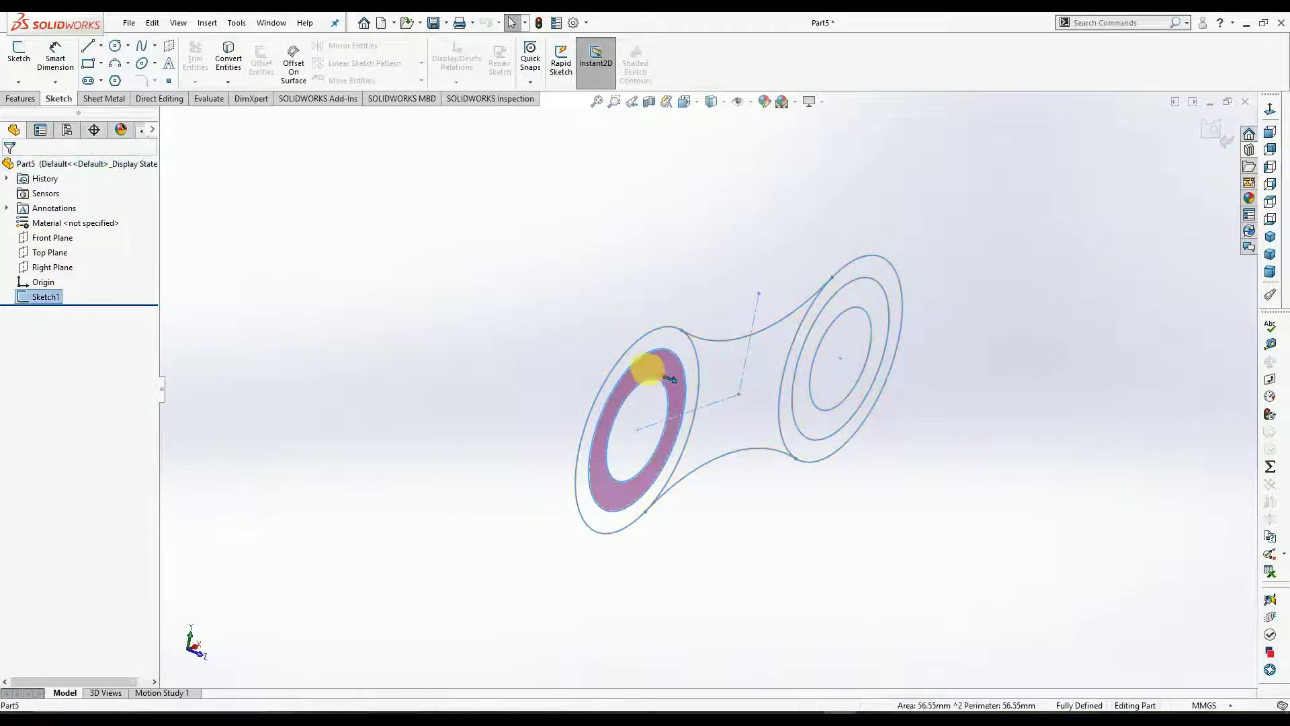
pyautogui.keyDown('ctrl'); pyautogui.click(667, 340); pyautogui.keyUp('ctrl')
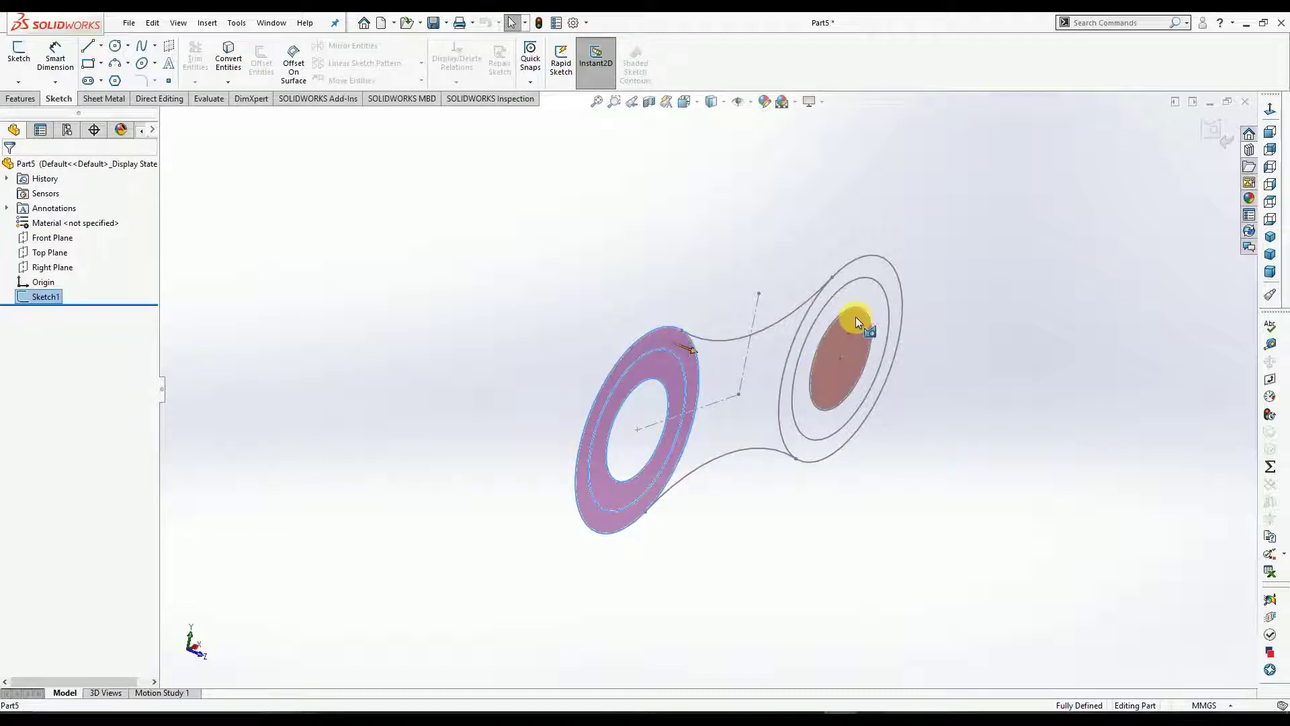
pyautogui.keyDown('ctrl'); pyautogui.click(855, 272); pyautogui.keyUp('ctrl')
pyautogui.keyDown('ctrl'); pyautogui.click(858, 289); pyautogui.keyUp('ctrl')
pyautogui.keyDown('ctrl'); pyautogui.click(774, 338); pyautogui.keyUp('ctrl')
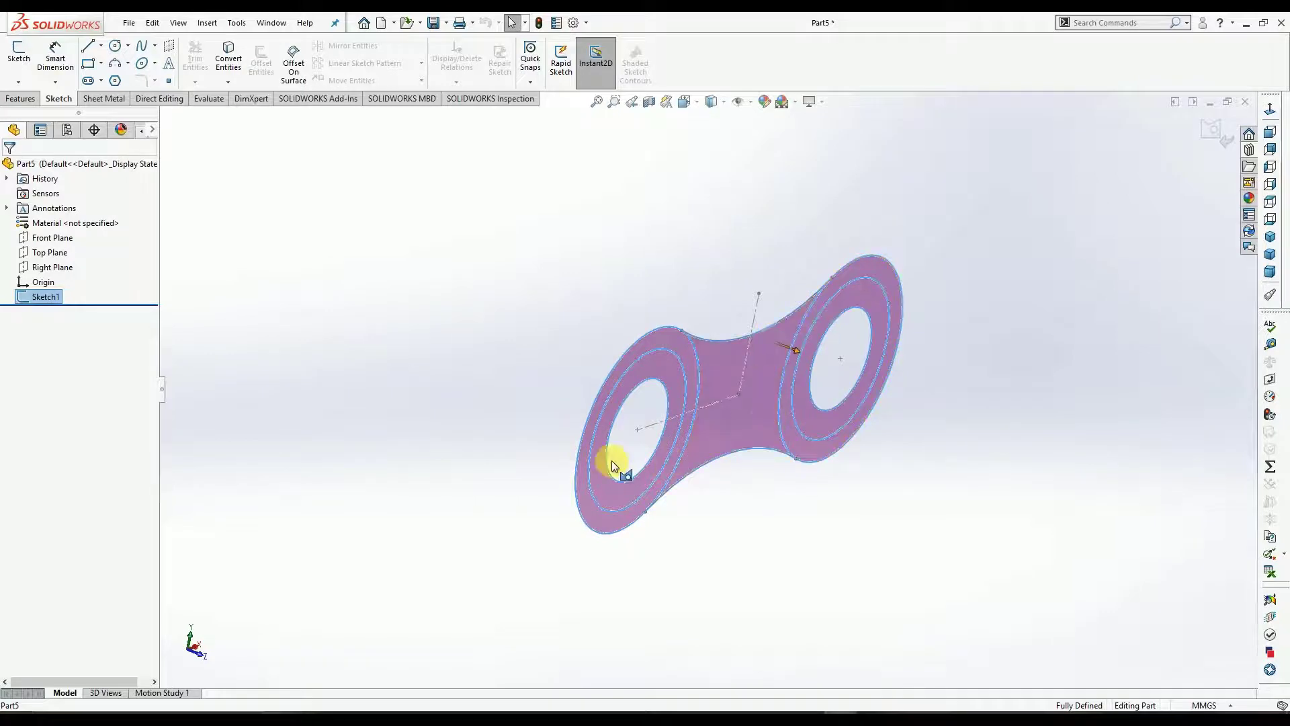
# Extrude the selected link plate contours to a blind depth of 2 mm.
pyautogui.click(21, 99)
pyautogui.click(24, 66)
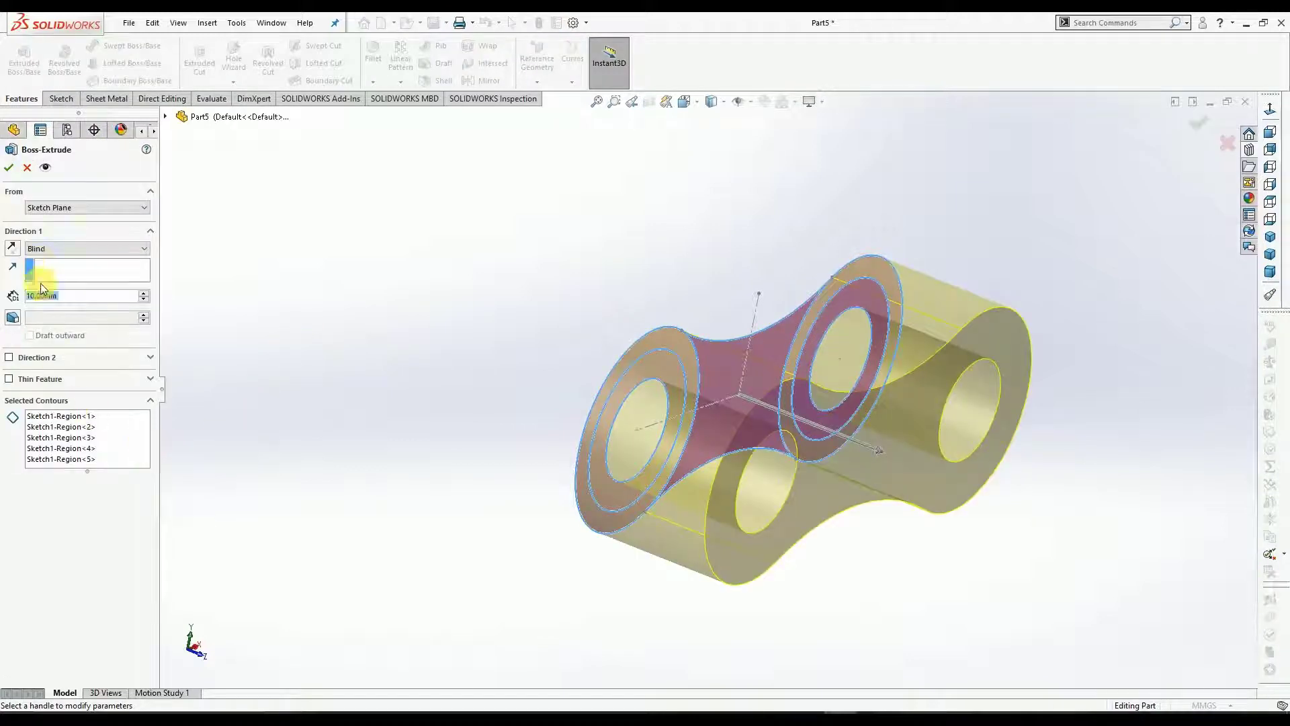
pyautogui.rightClick(32, 300)
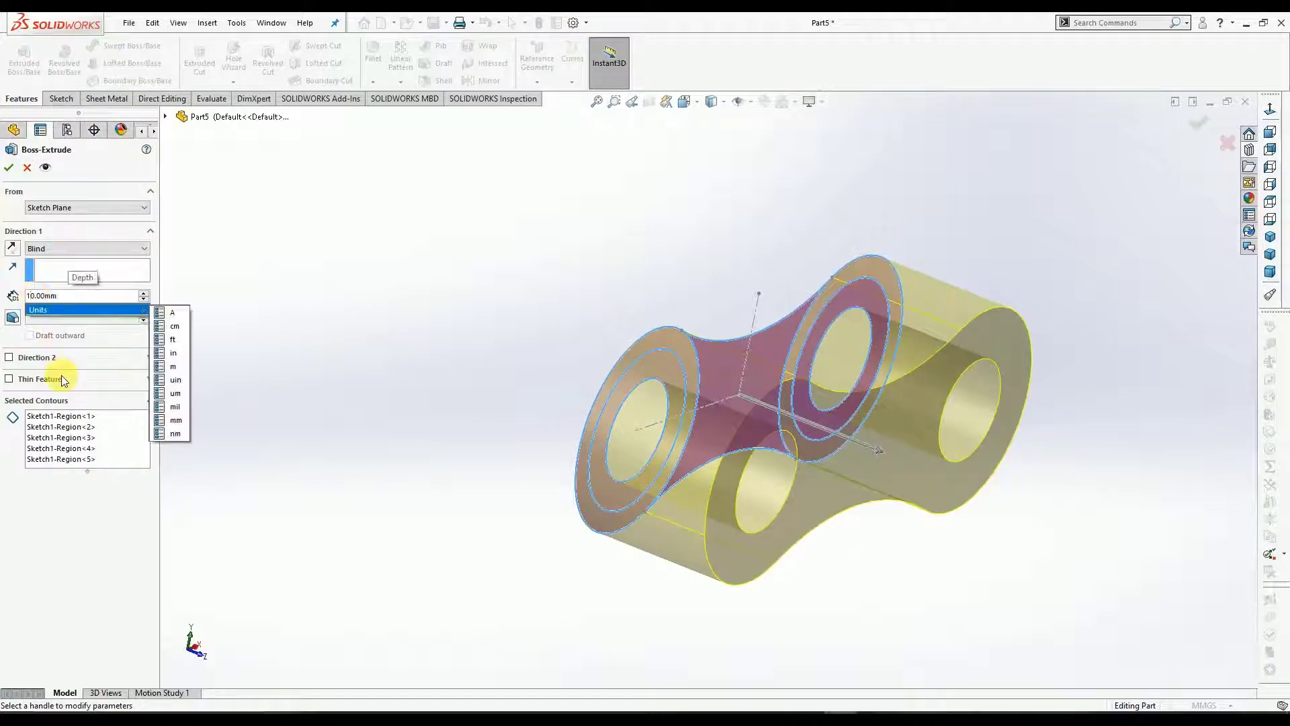
pyautogui.press('BackSpace')
pyautogui.press('Delete')
pyautogui.write('2')
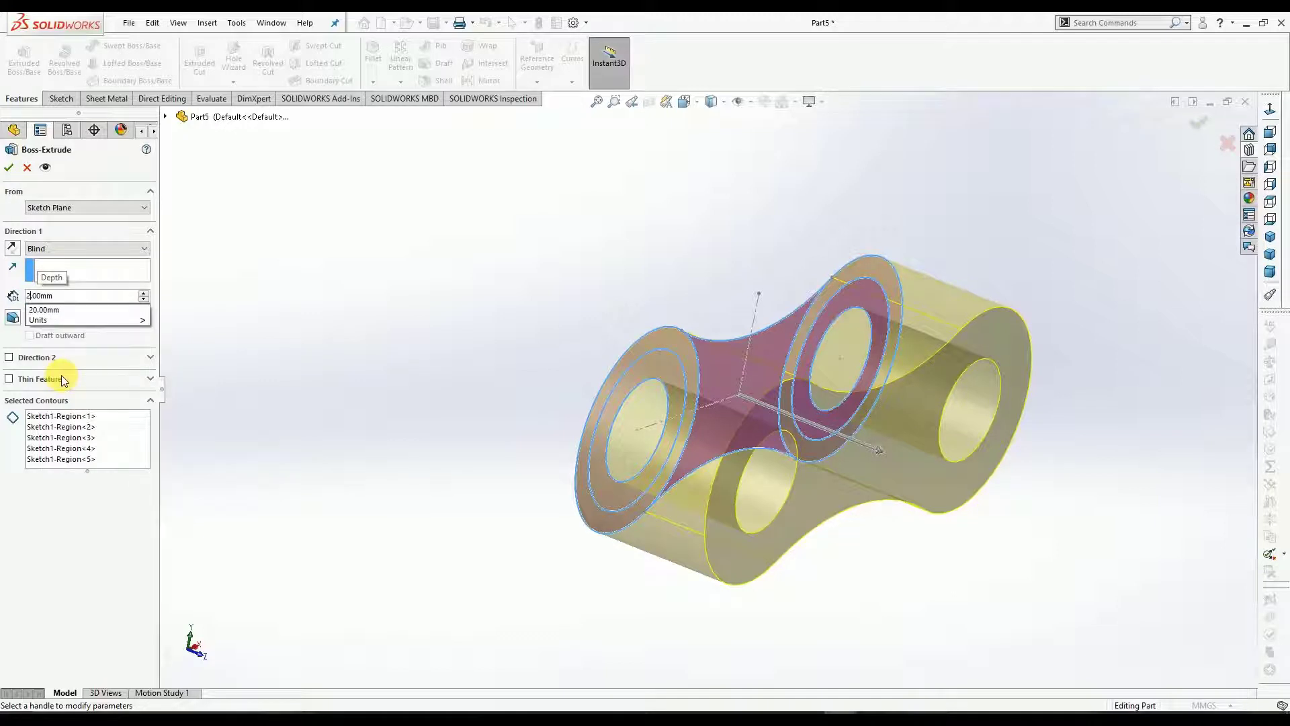
pyautogui.press('Return')
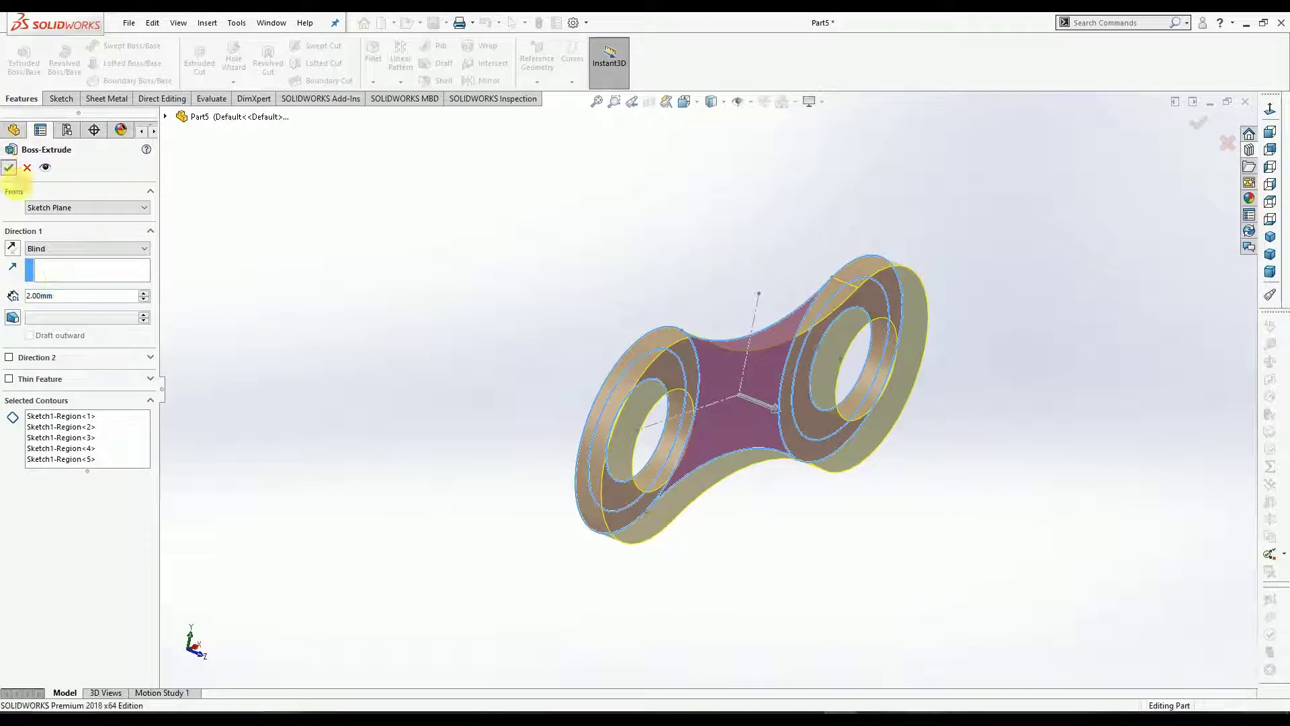
pyautogui.click(8, 168)
# Use the Contour Select Tool on the plate's sketch to pick the 7 mm hole circle at one end.
pyautogui.moveTo(523, 465); pyautogui.dragTo(688, 494, button='middle')
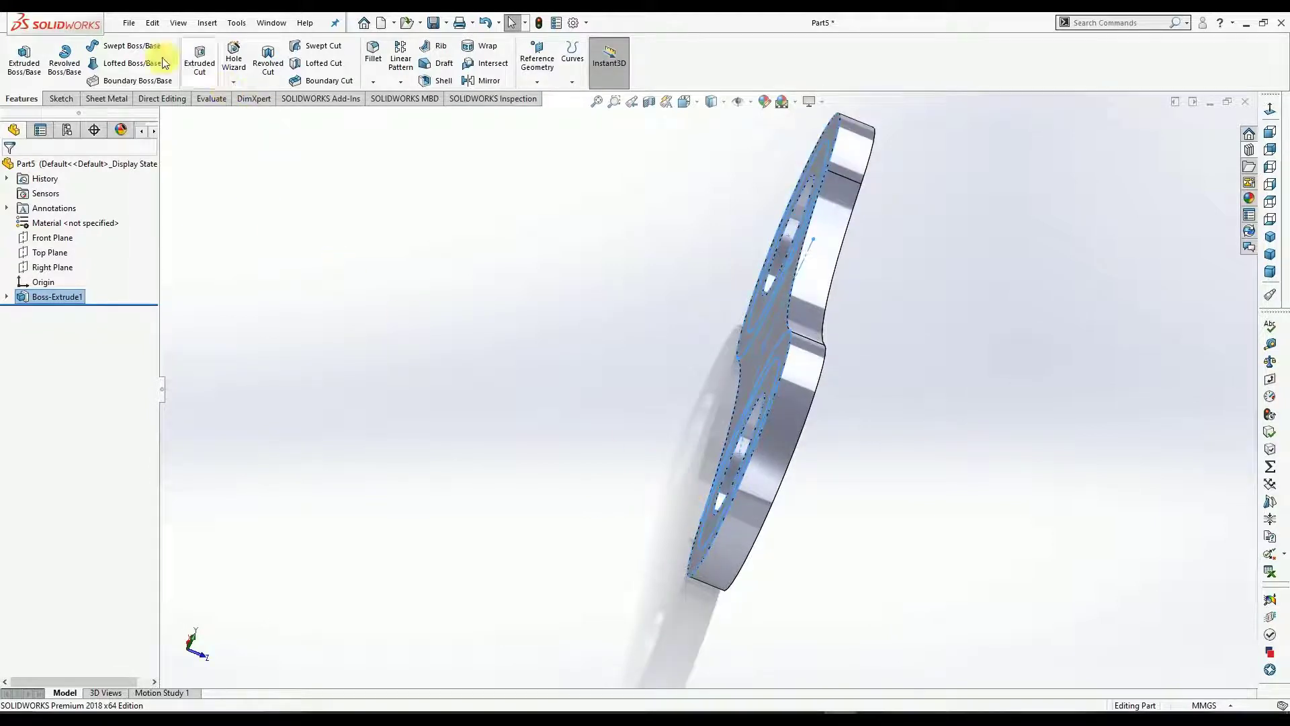
pyautogui.click(518, 367)
pyautogui.click(7, 296)
pyautogui.rightClick(66, 313)
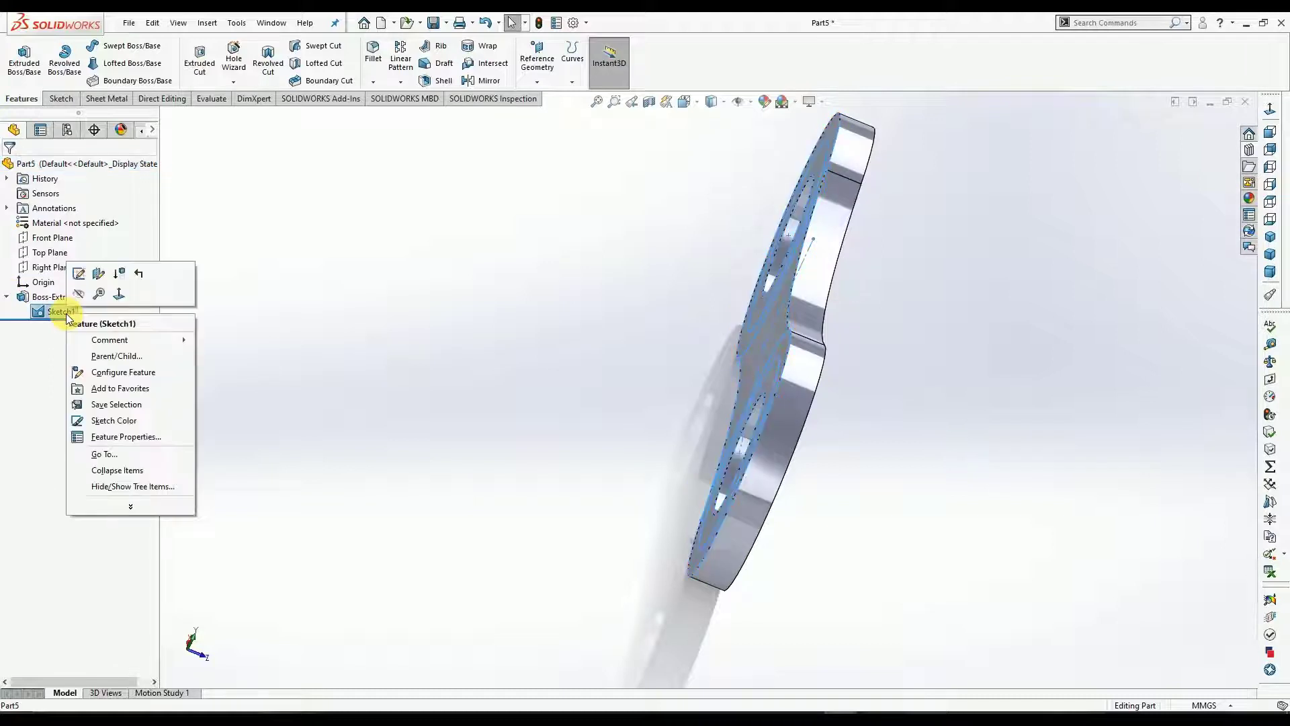
pyautogui.moveTo(119, 503)
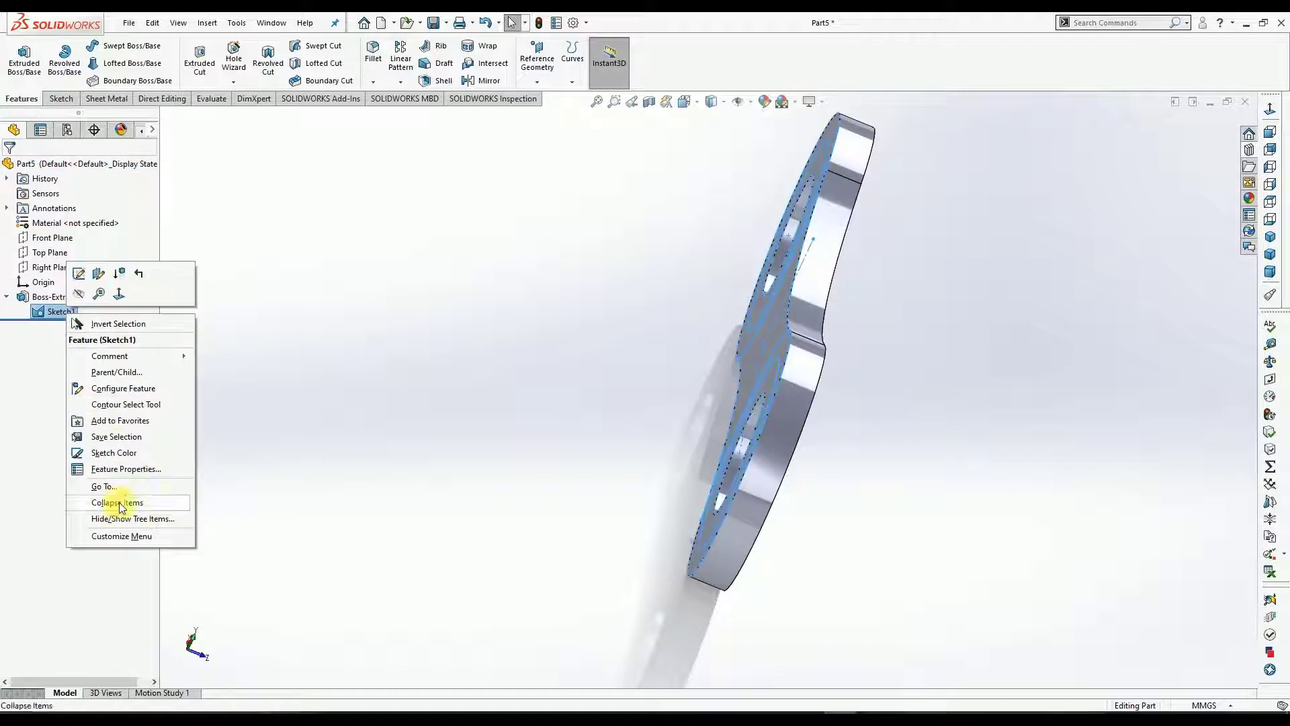
pyautogui.click(117, 405)
pyautogui.moveTo(600, 408); pyautogui.dragTo(651, 438, button='middle')
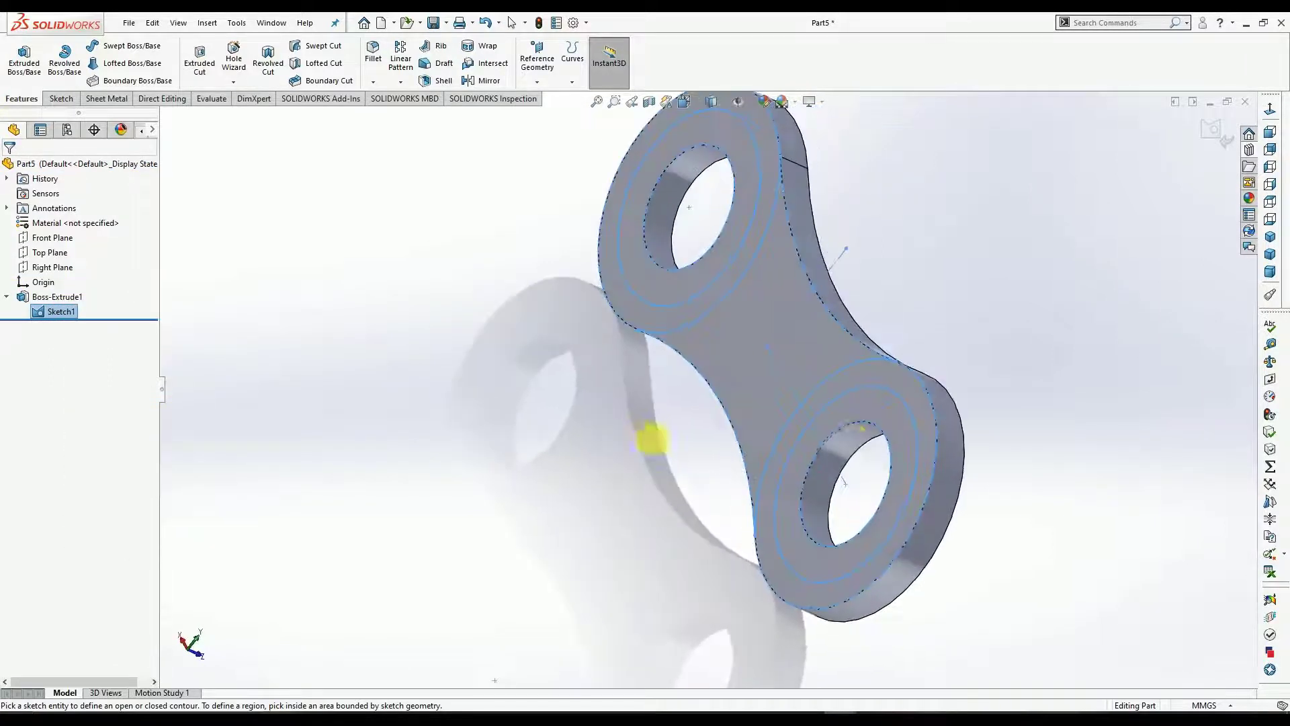
pyautogui.click(869, 422)
pyautogui.moveTo(491, 428); pyautogui.dragTo(256, 328, button='middle')
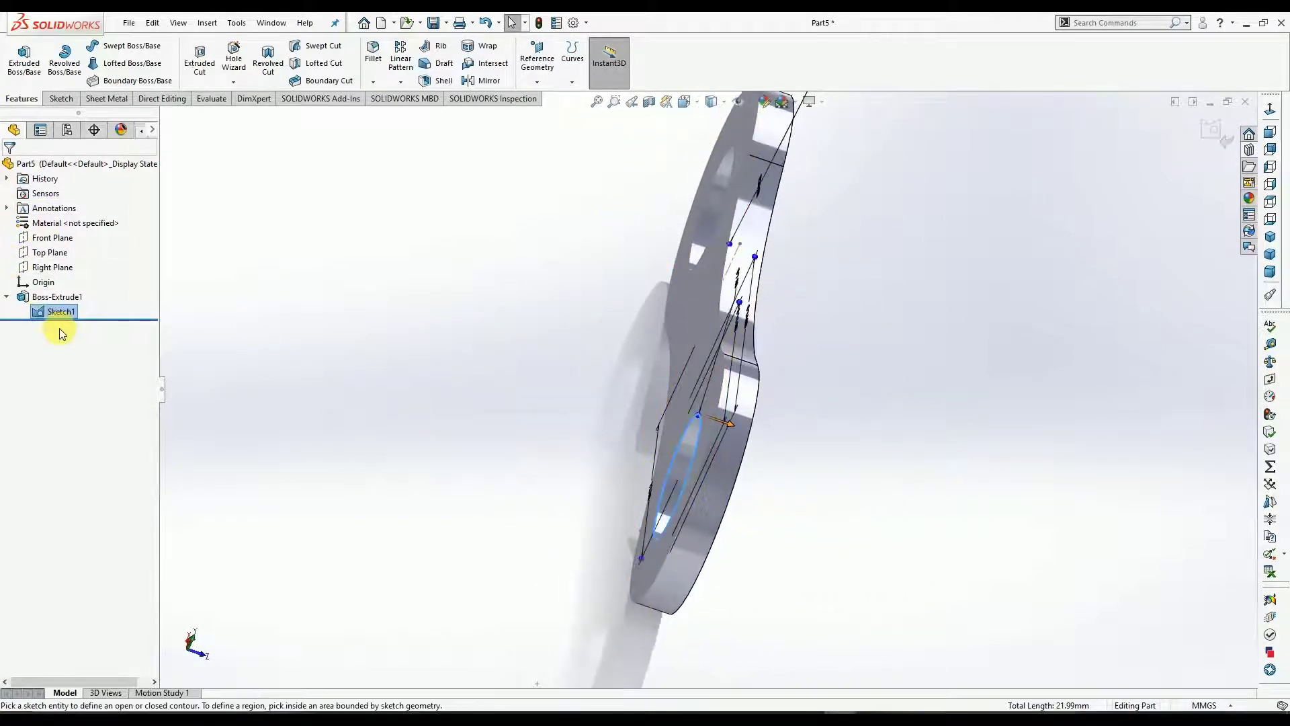
# Start a merged boss extrusion of the selected hole circle with a blind depth of 18.10 mm in the first direction.
pyautogui.click(23, 67)
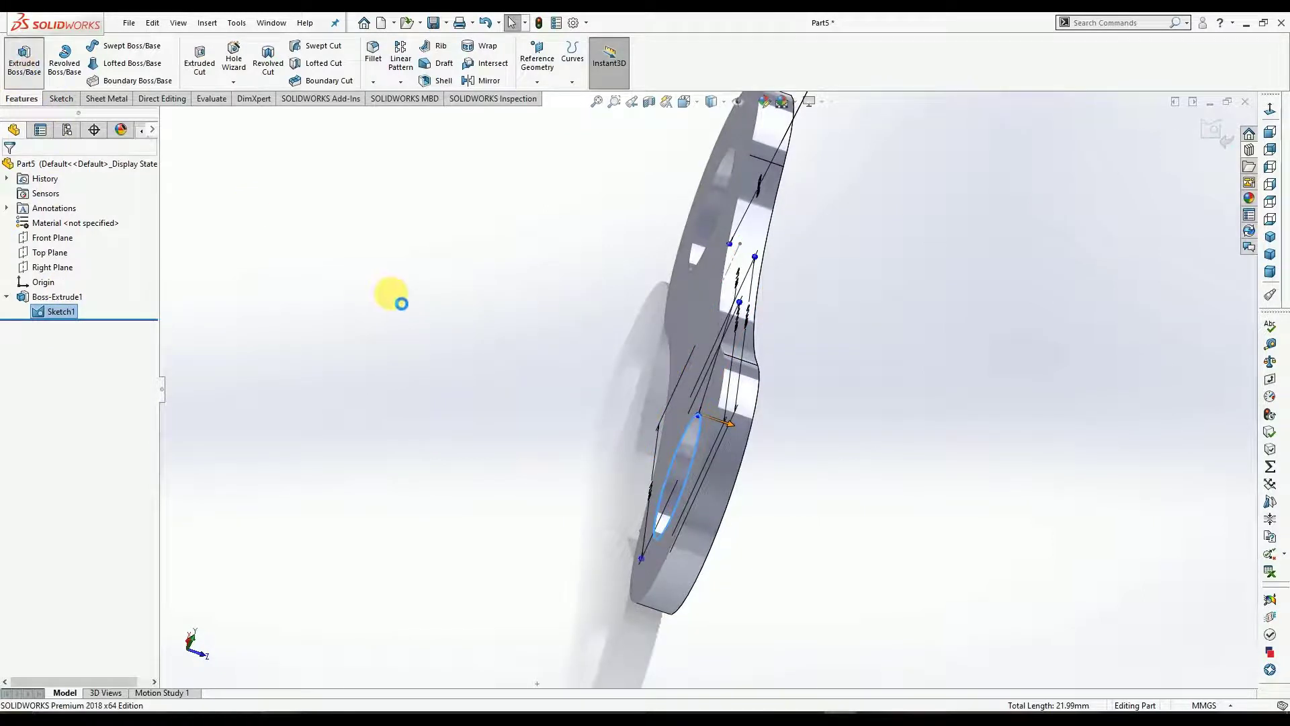
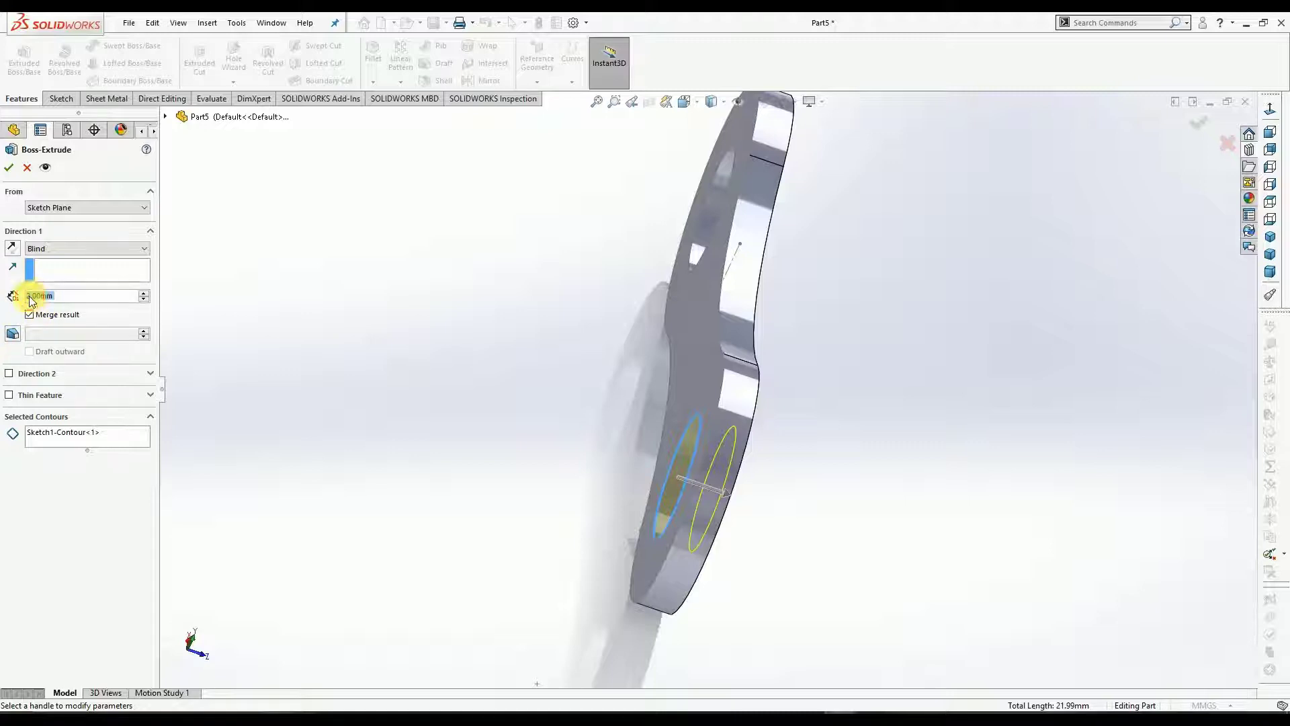
pyautogui.write('20')
pyautogui.press('BackSpace')
pyautogui.write('1')
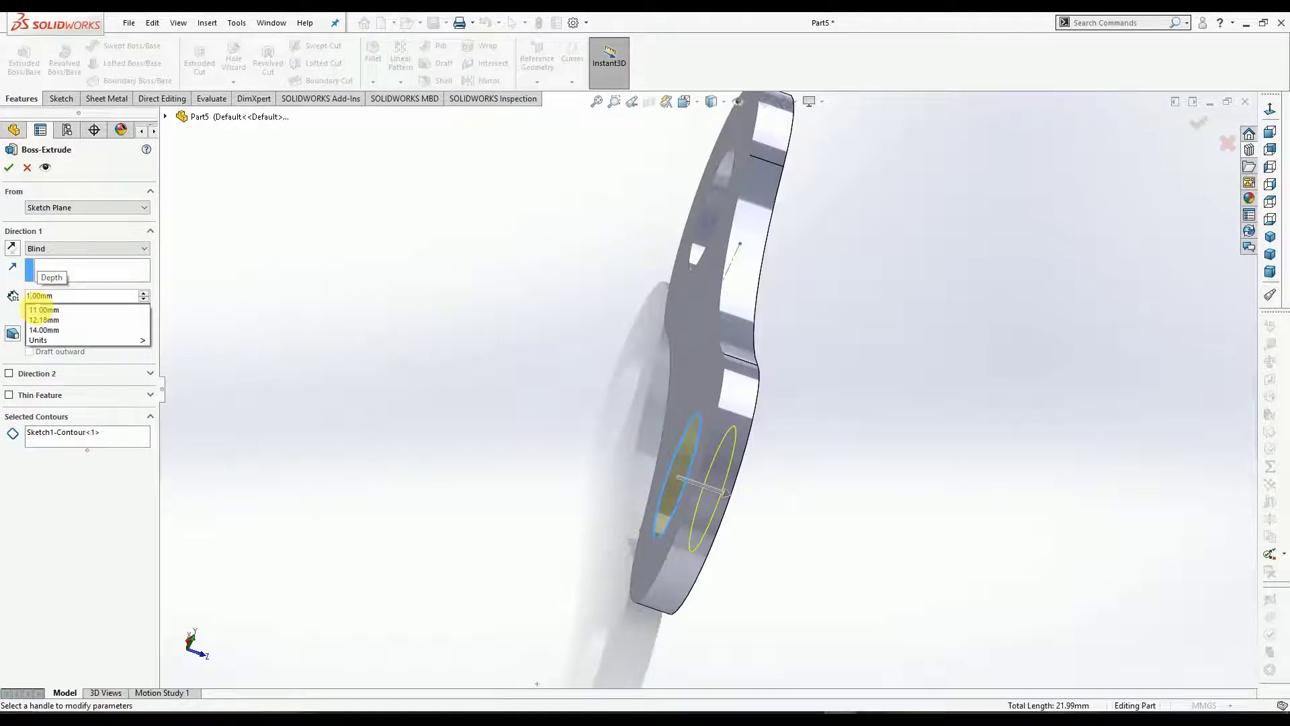
pyautogui.write('8')
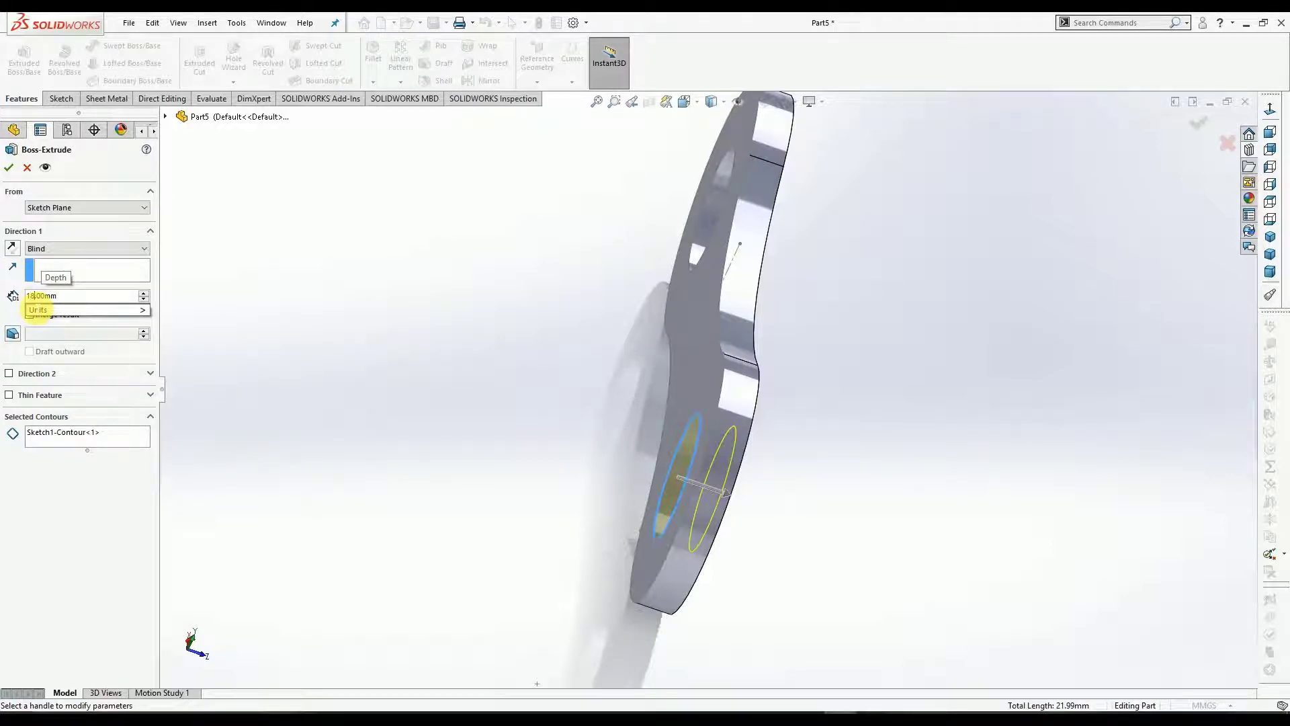
pyautogui.click(37, 300)
pyautogui.click(39, 297)
# Add a second blind direction of 1 mm to the pin extrusion and complete the feature.
pyautogui.click(9, 373)
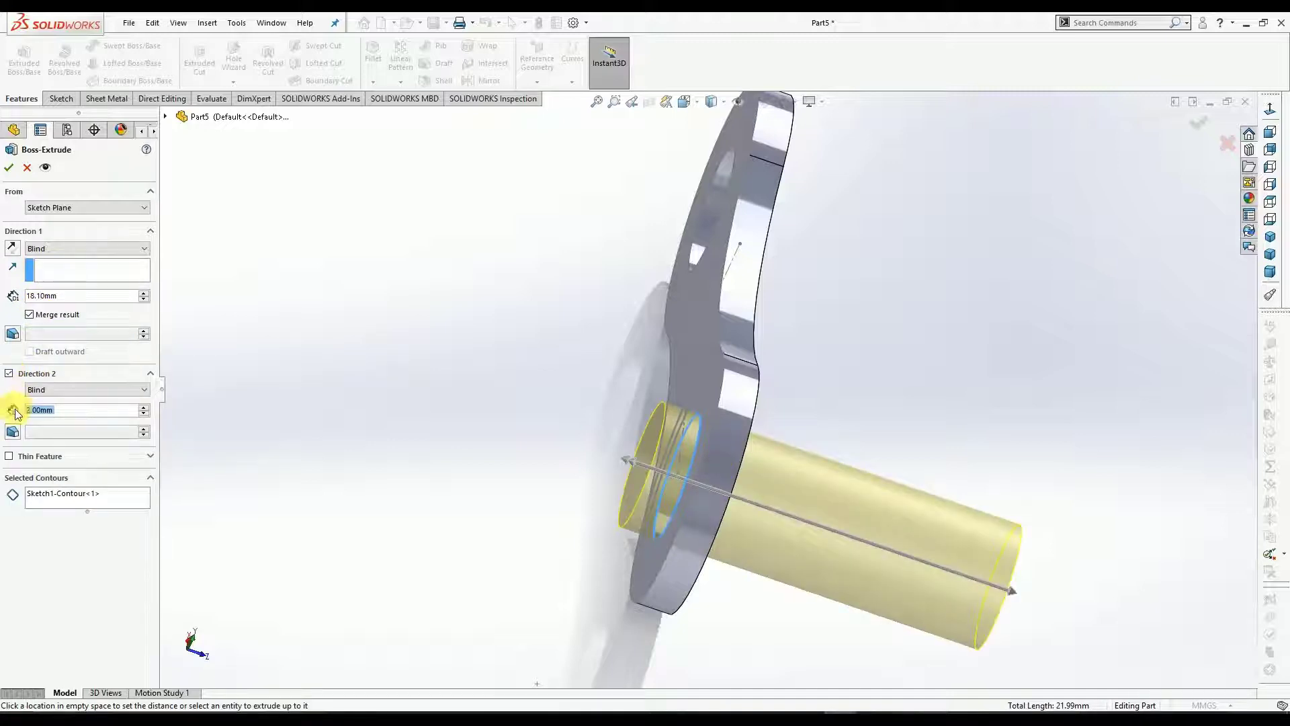
pyautogui.click(30, 412)
pyautogui.press('BackSpace')
pyautogui.write('1')
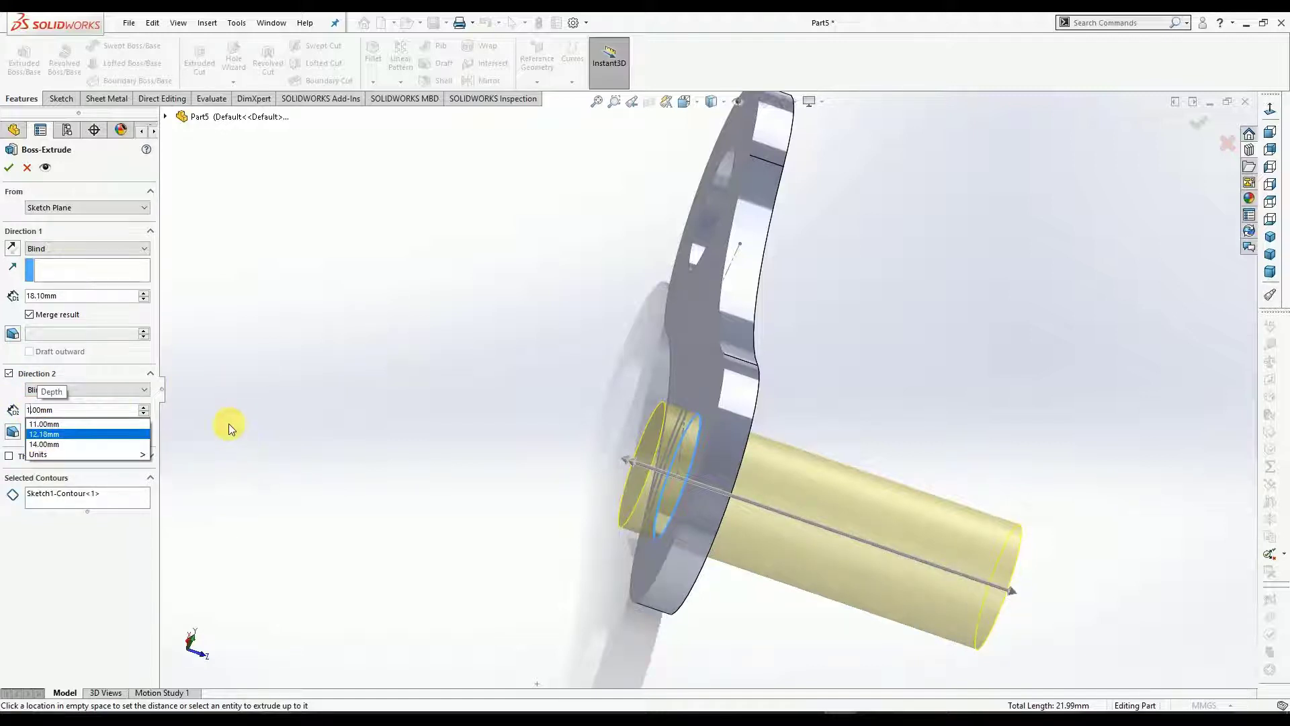
pyautogui.press('Return')
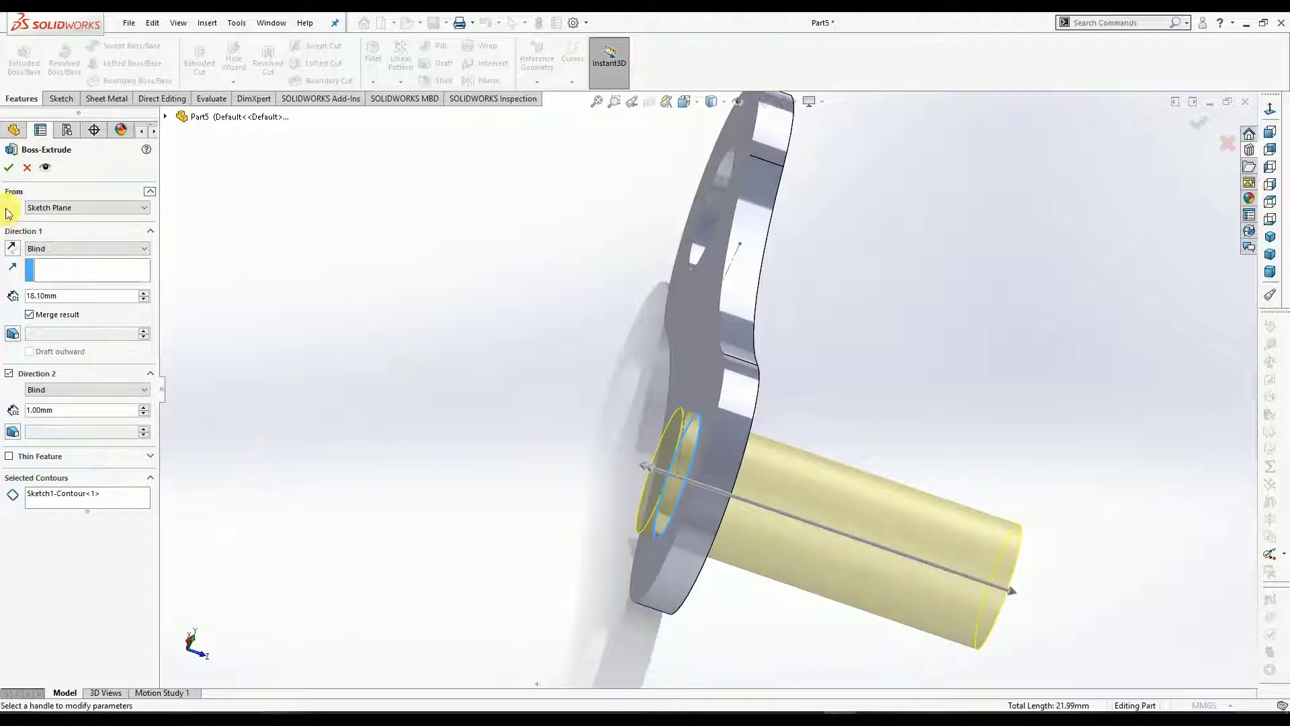
pyautogui.click(9, 168)
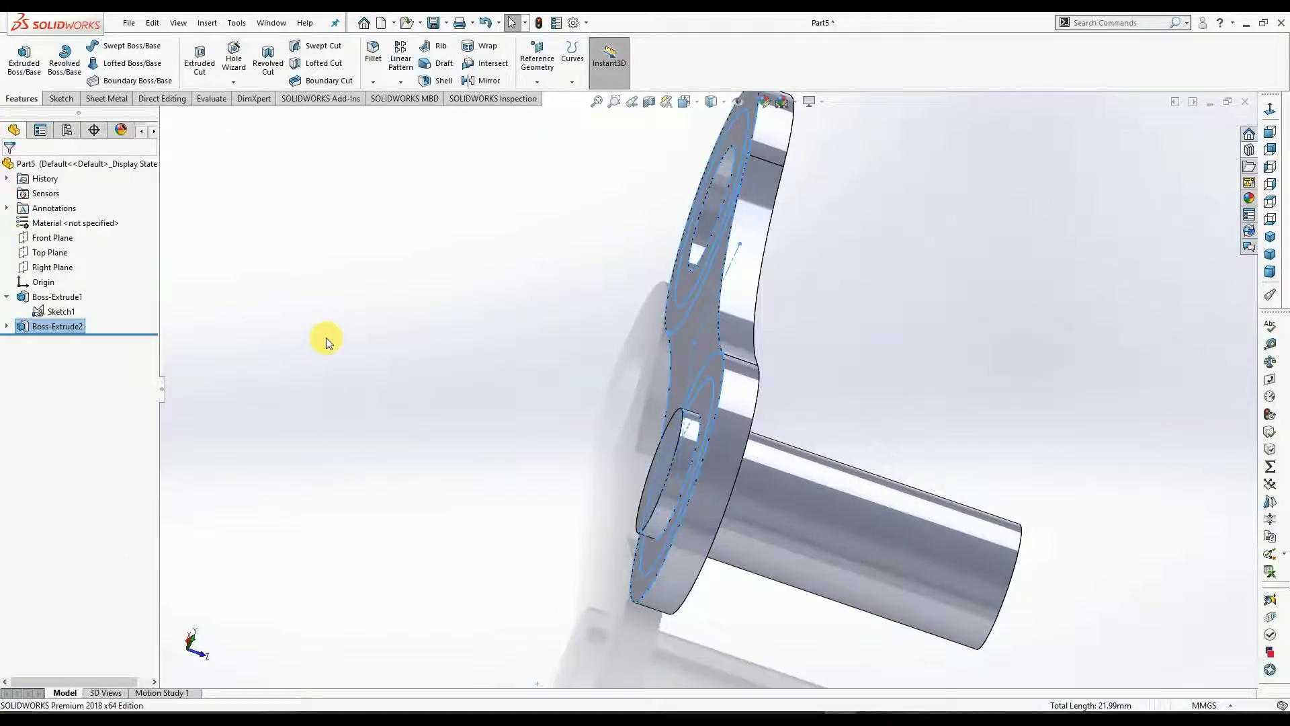
# Create a reference plane midway between the two end faces of the pin.
pyautogui.scroll(-2, 400, 373)
pyautogui.moveTo(397, 372); pyautogui.dragTo(364, 370, button='middle')
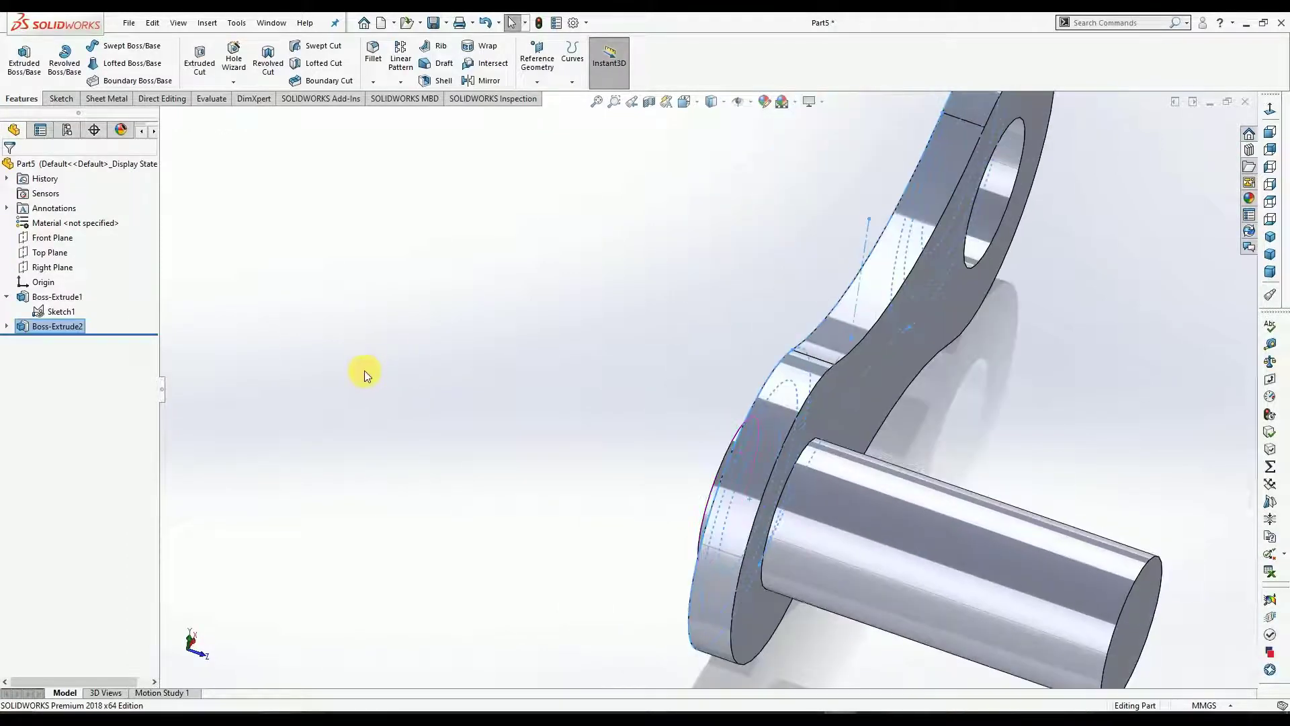
pyautogui.scroll(3, 378, 329)
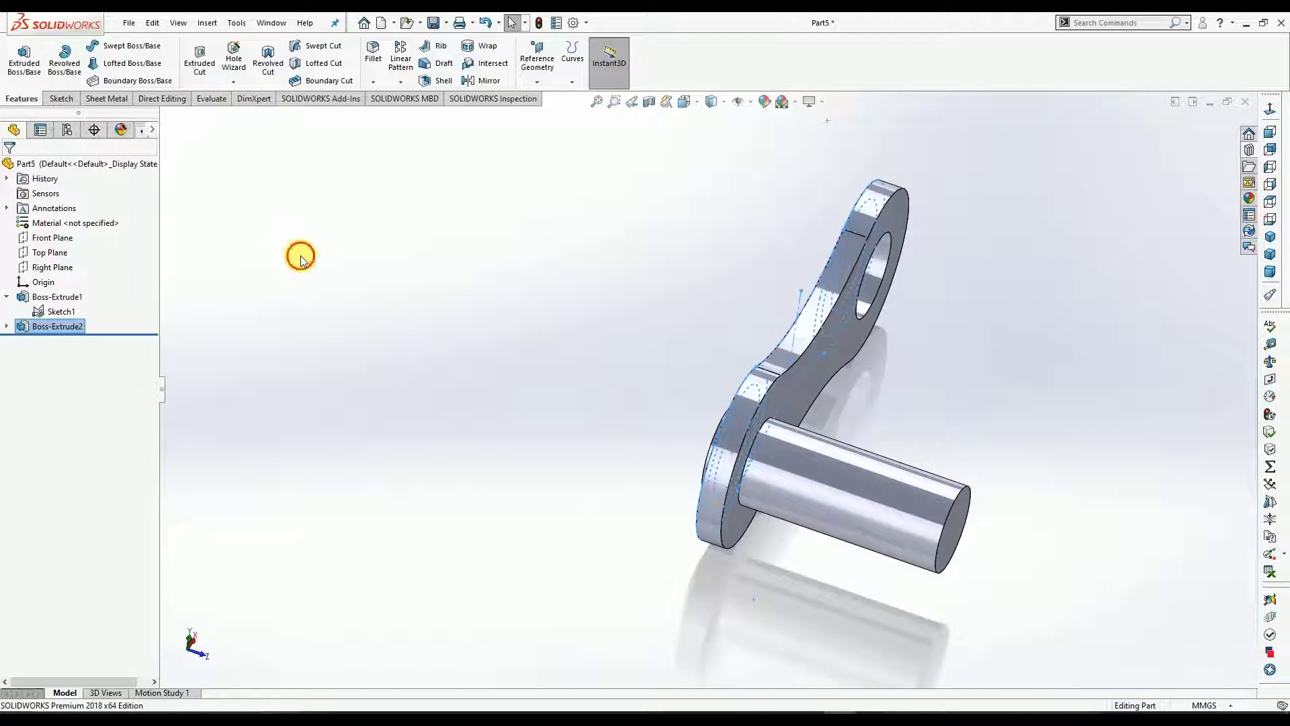
pyautogui.click(537, 71)
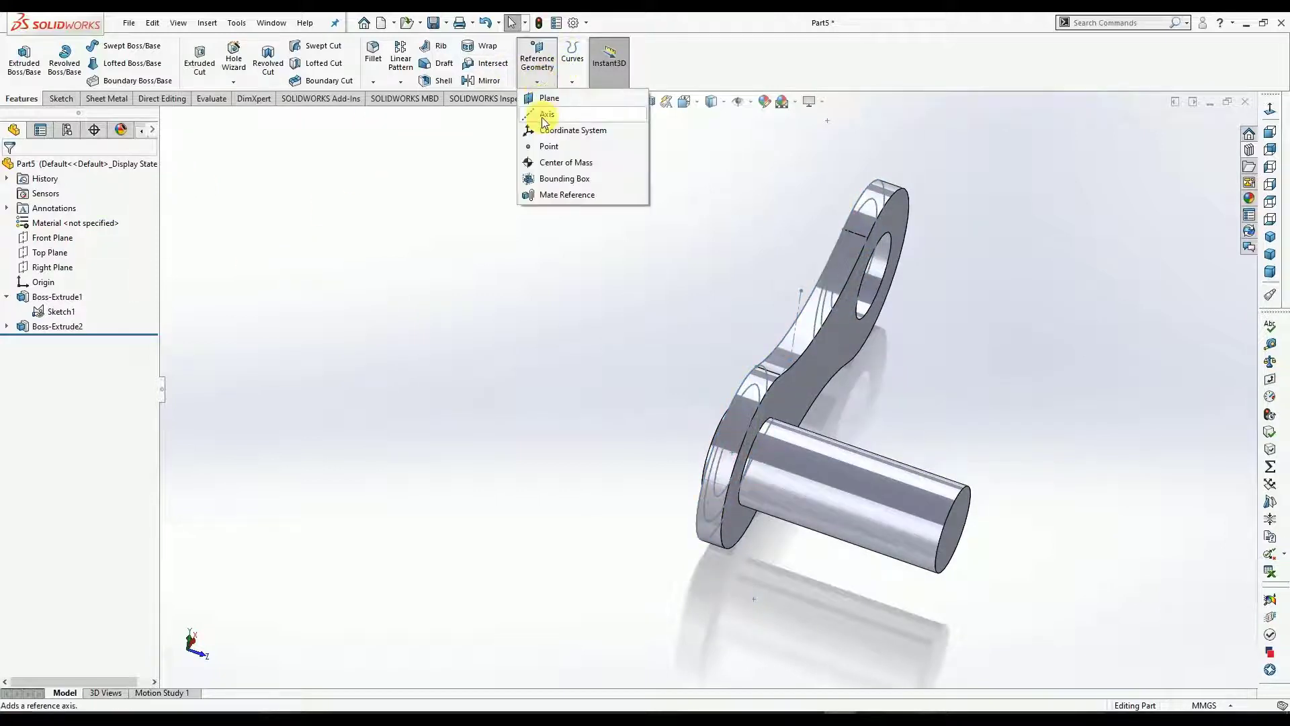
pyautogui.click(548, 101)
pyautogui.moveTo(573, 285); pyautogui.dragTo(681, 366, button='middle')
pyautogui.moveTo(760, 425); pyautogui.dragTo(784, 450, button='middle')
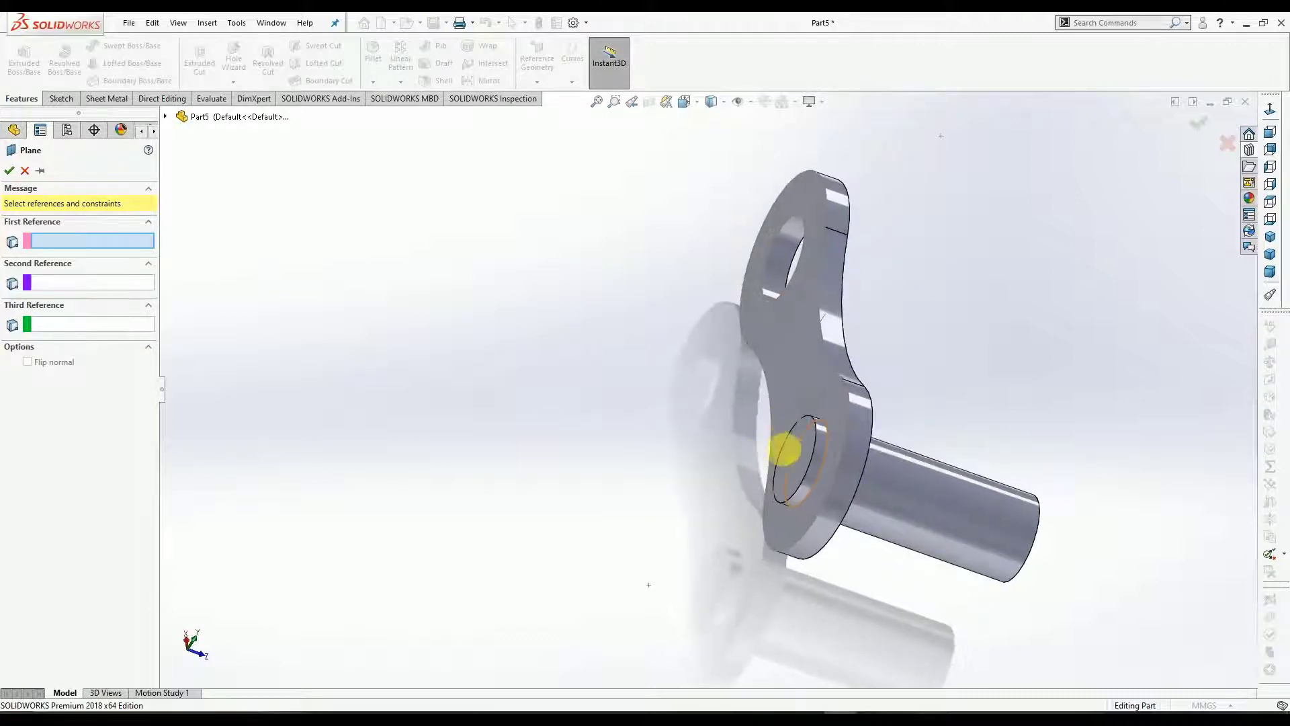
pyautogui.click(794, 452)
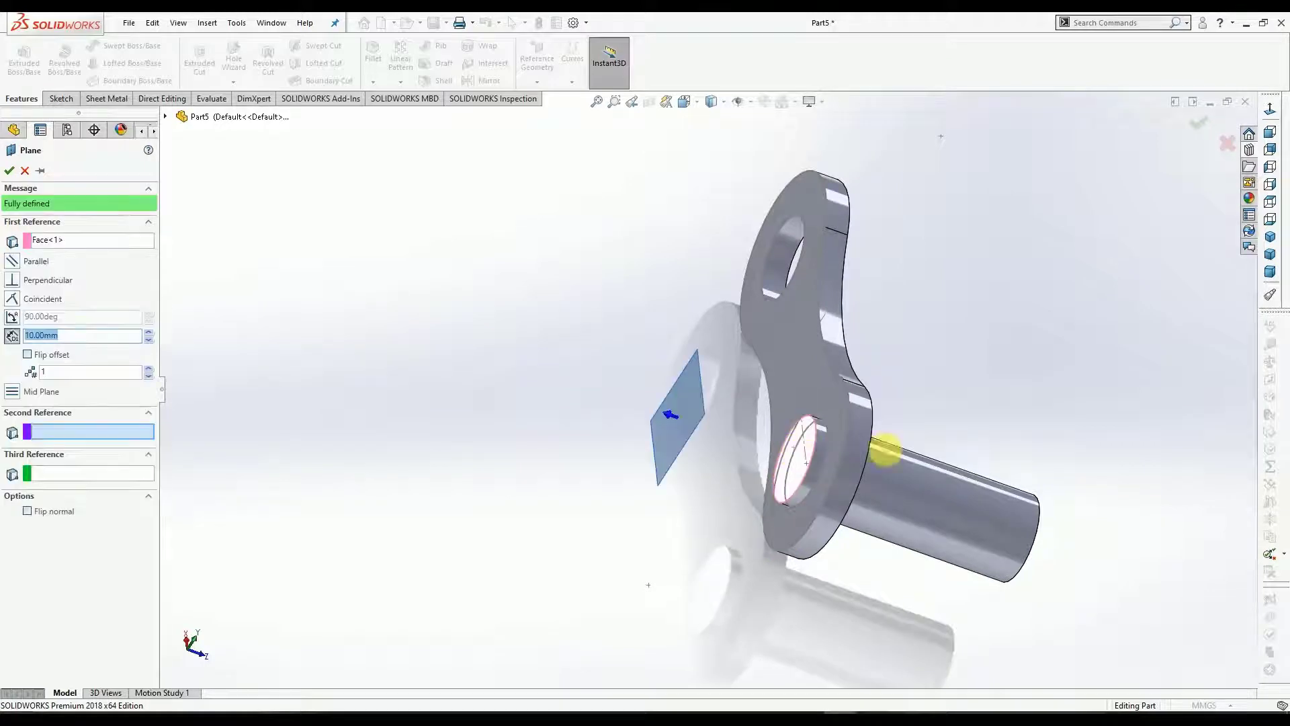
pyautogui.moveTo(1051, 452); pyautogui.dragTo(948, 529, button='middle')
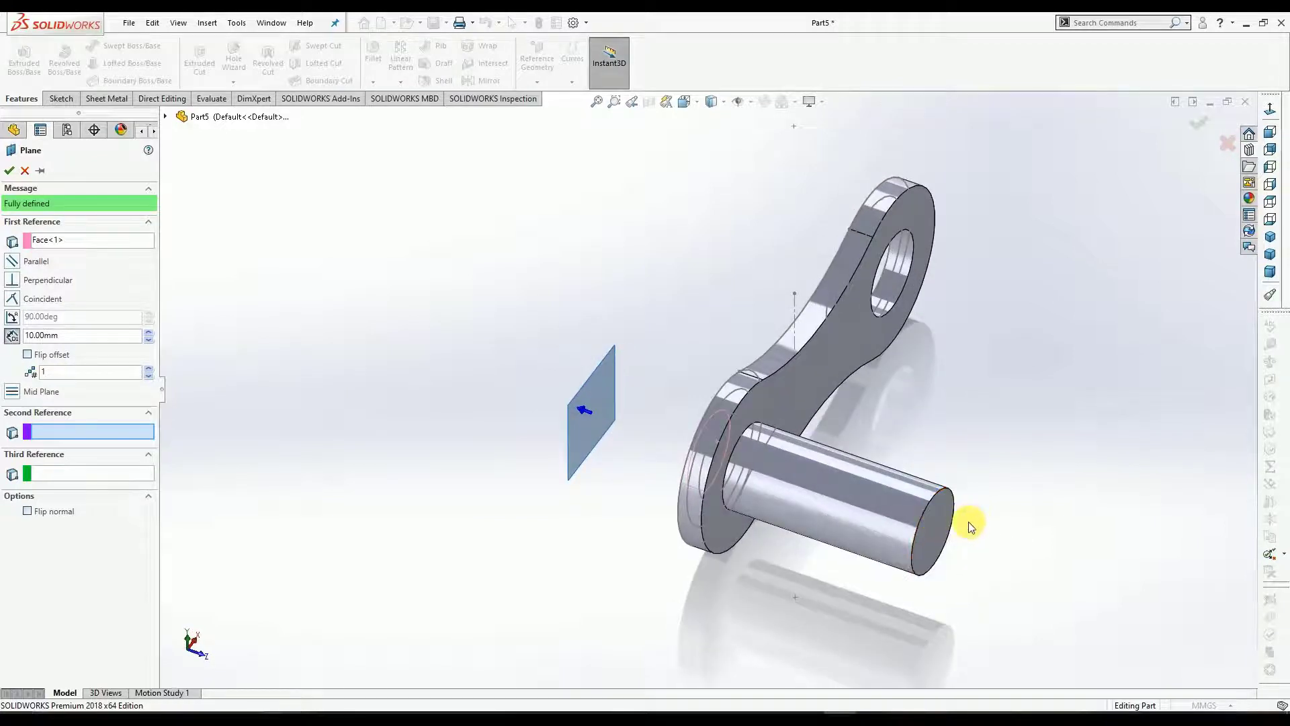
pyautogui.click(938, 522)
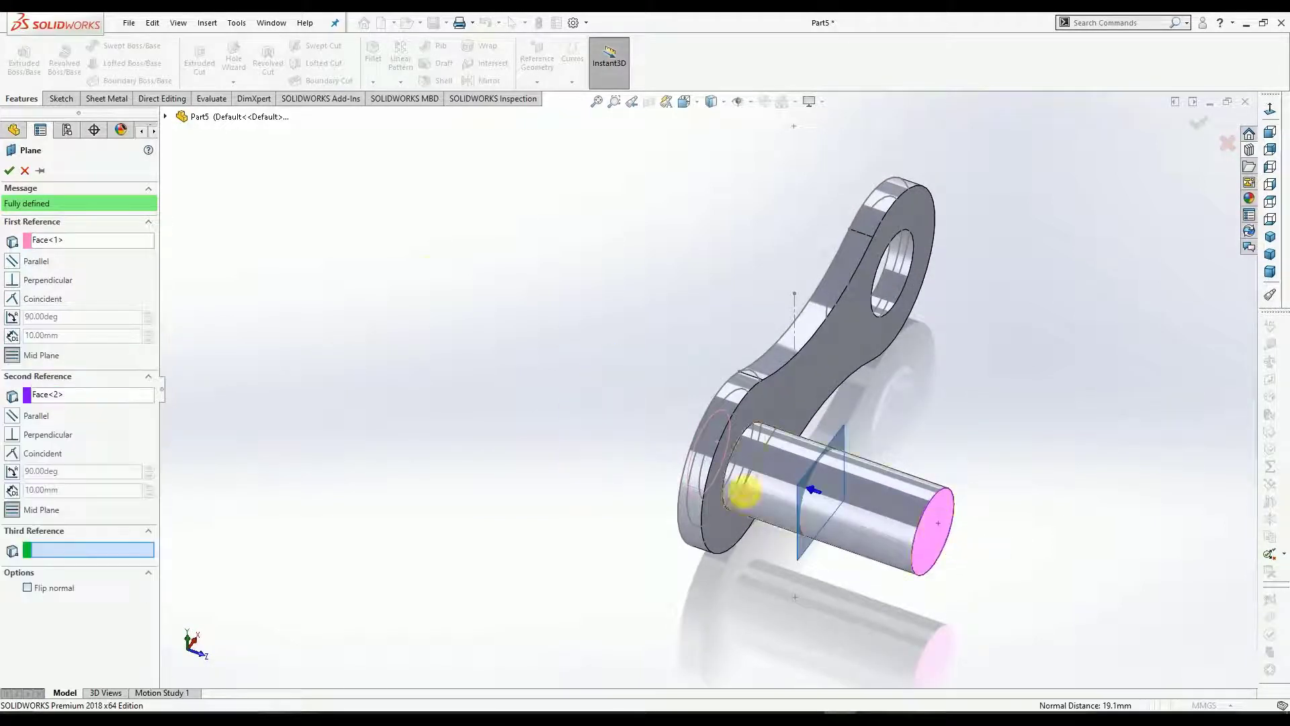
pyautogui.click(10, 170)
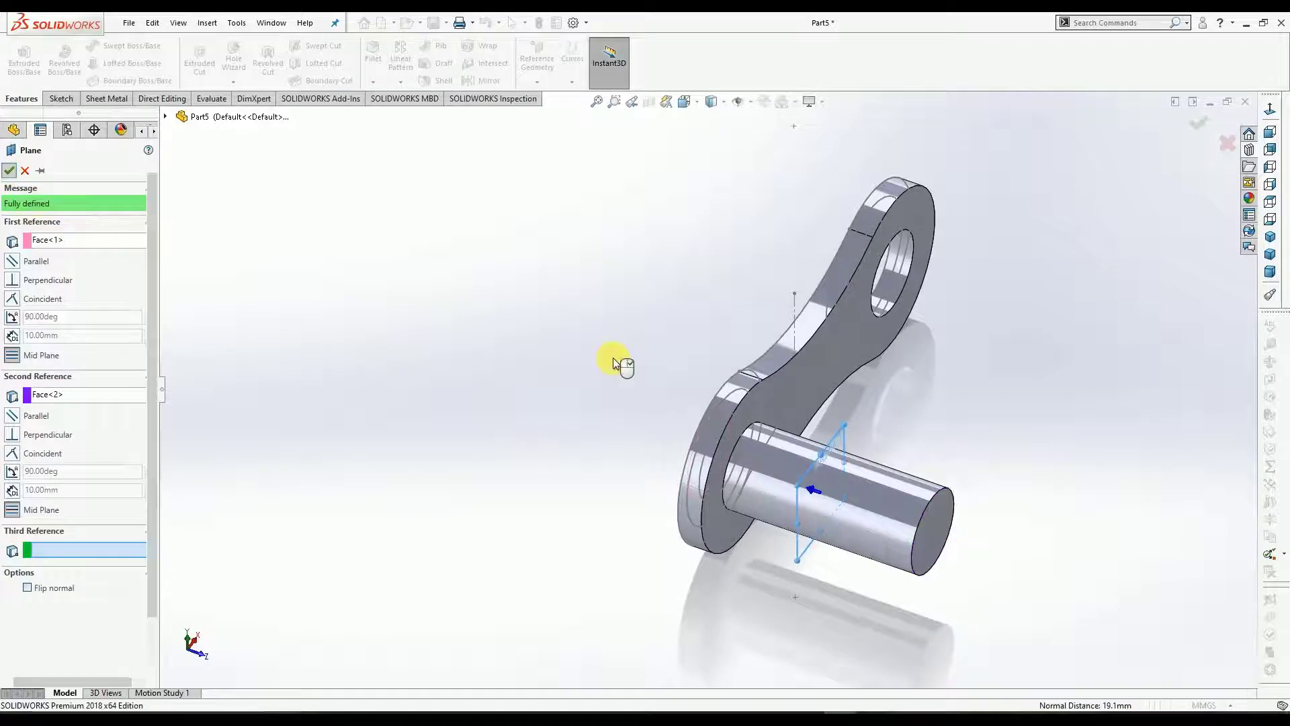
# Mirror the link plate extrusion about the new mid-plane to form the opposite plate.
pyautogui.moveTo(613, 357); pyautogui.dragTo(701, 454, button='middle')
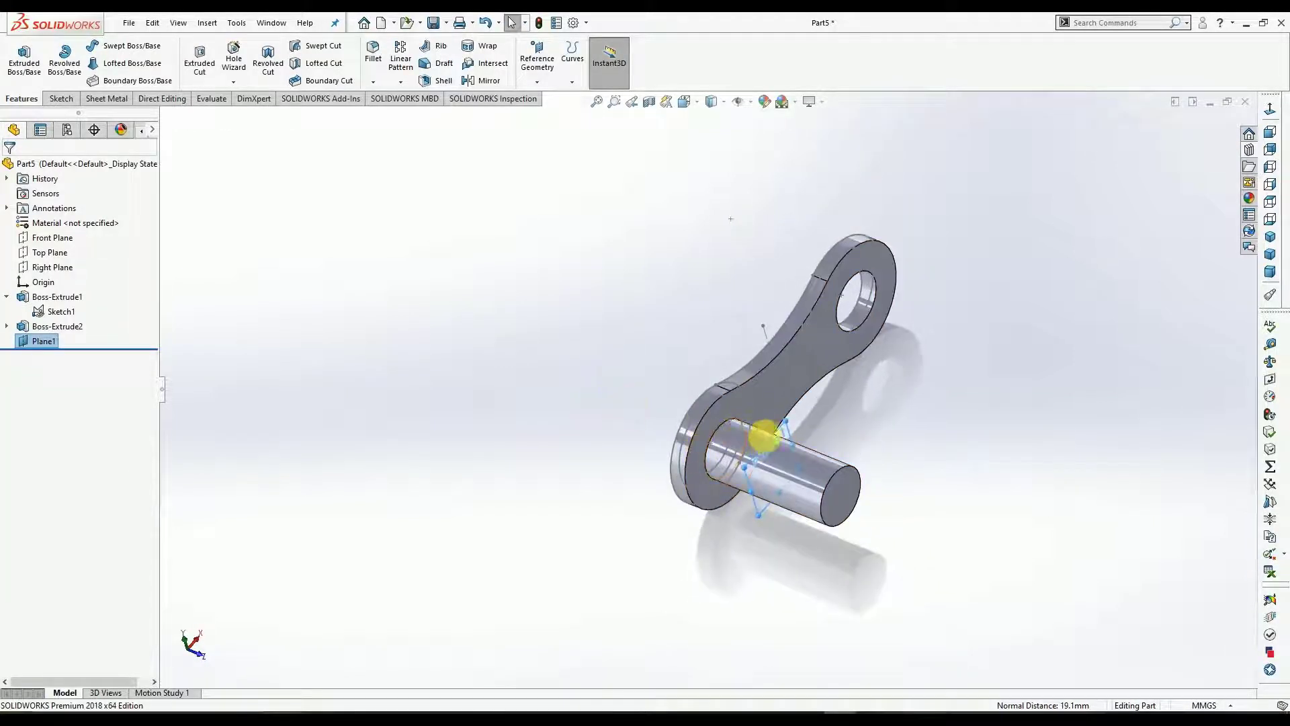
pyautogui.moveTo(415, 317); pyautogui.dragTo(484, 337, button='middle')
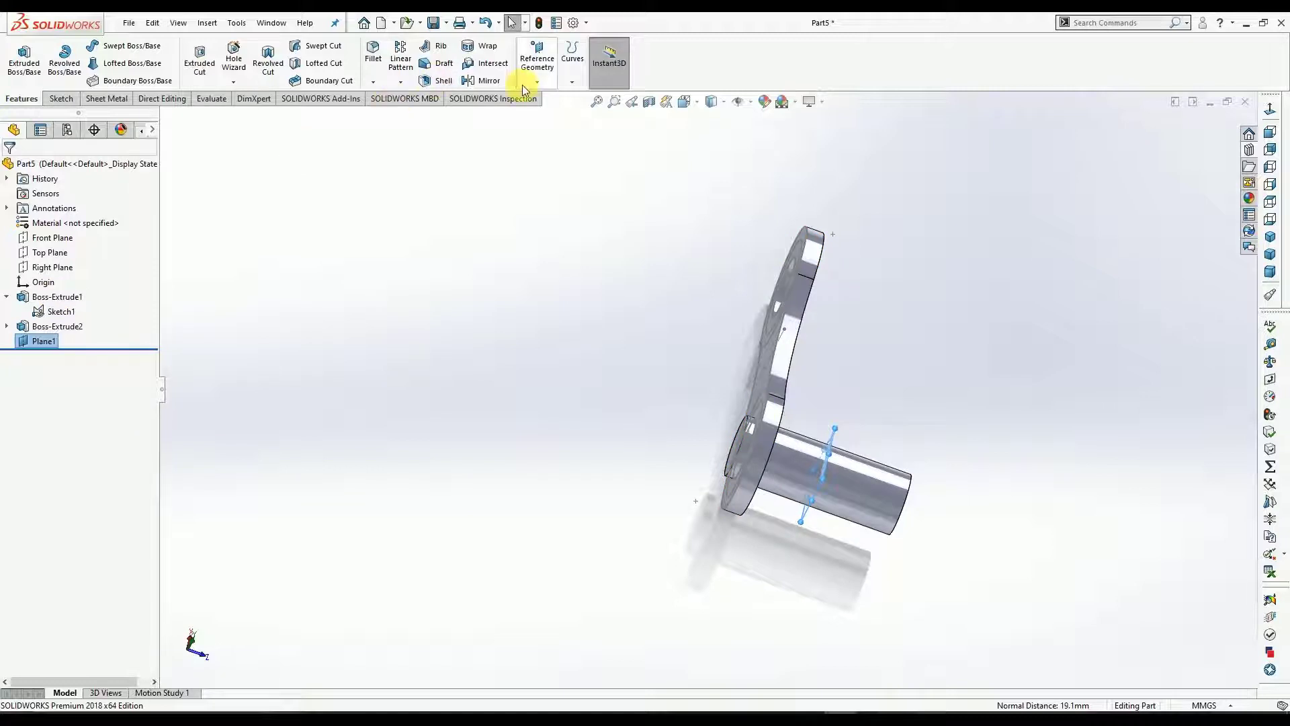
pyautogui.click(486, 80)
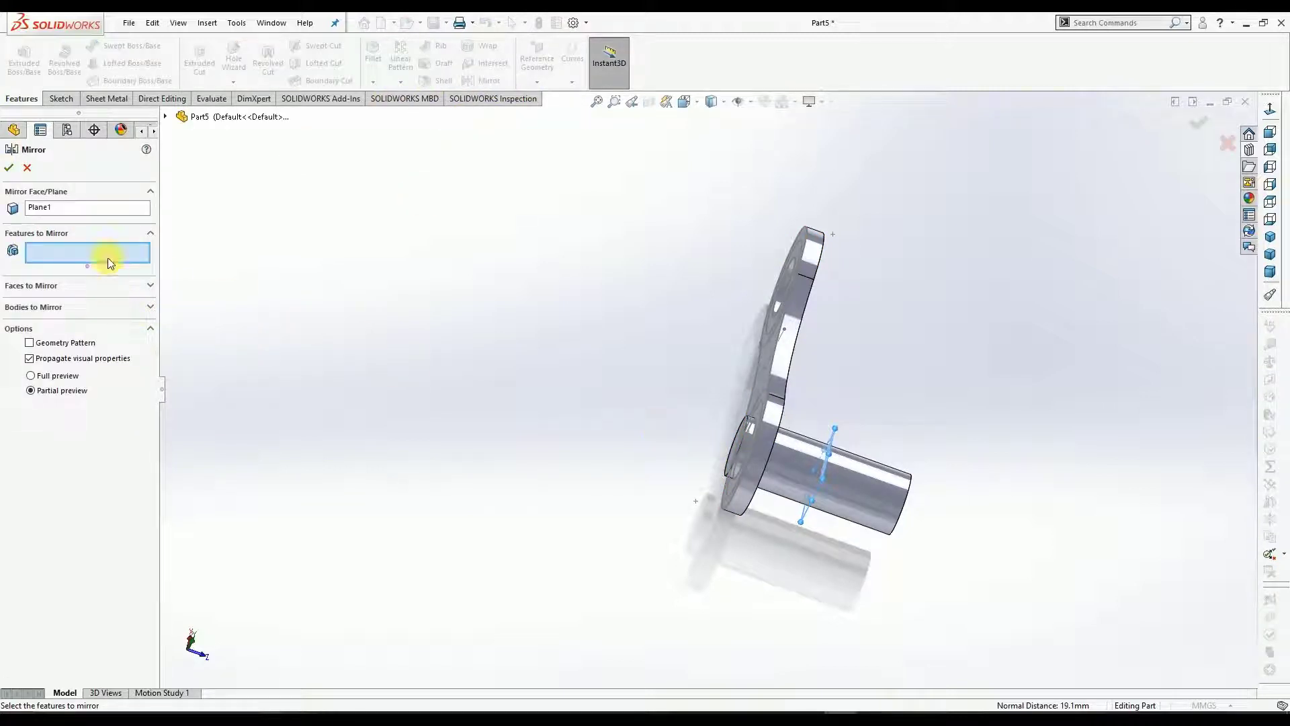
pyautogui.click(166, 117)
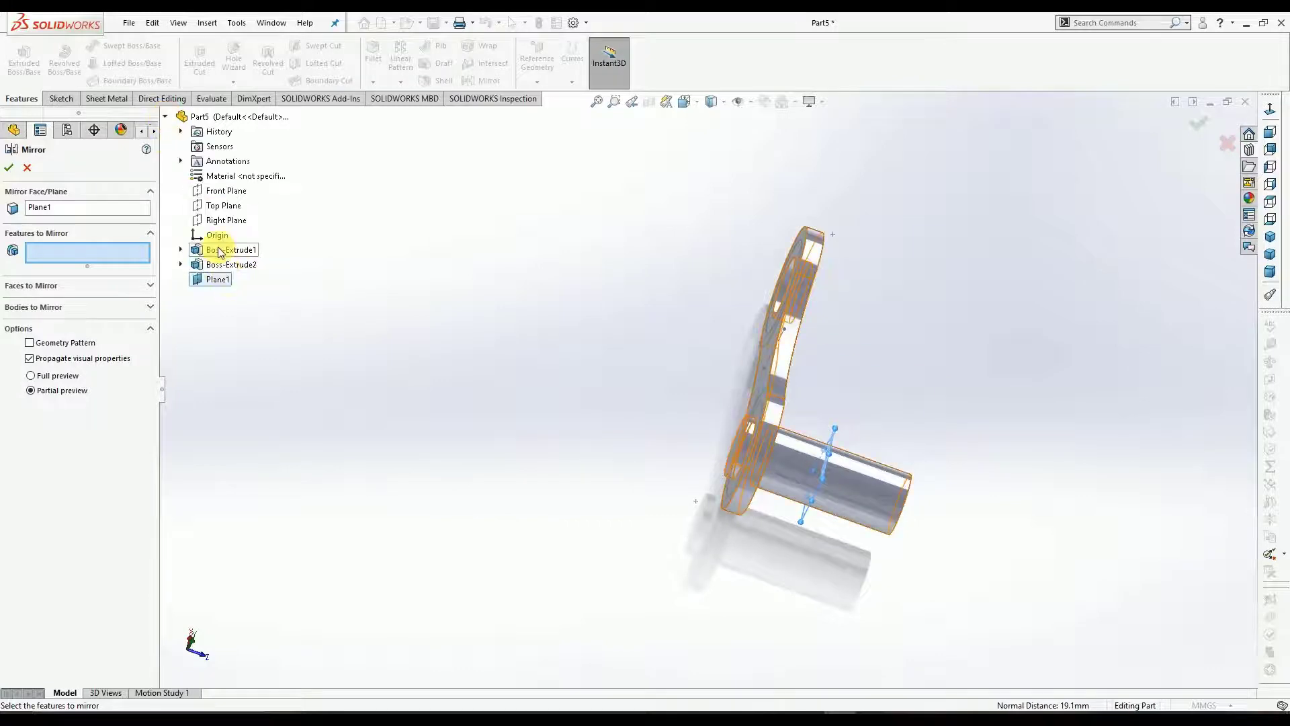
pyautogui.click(221, 251)
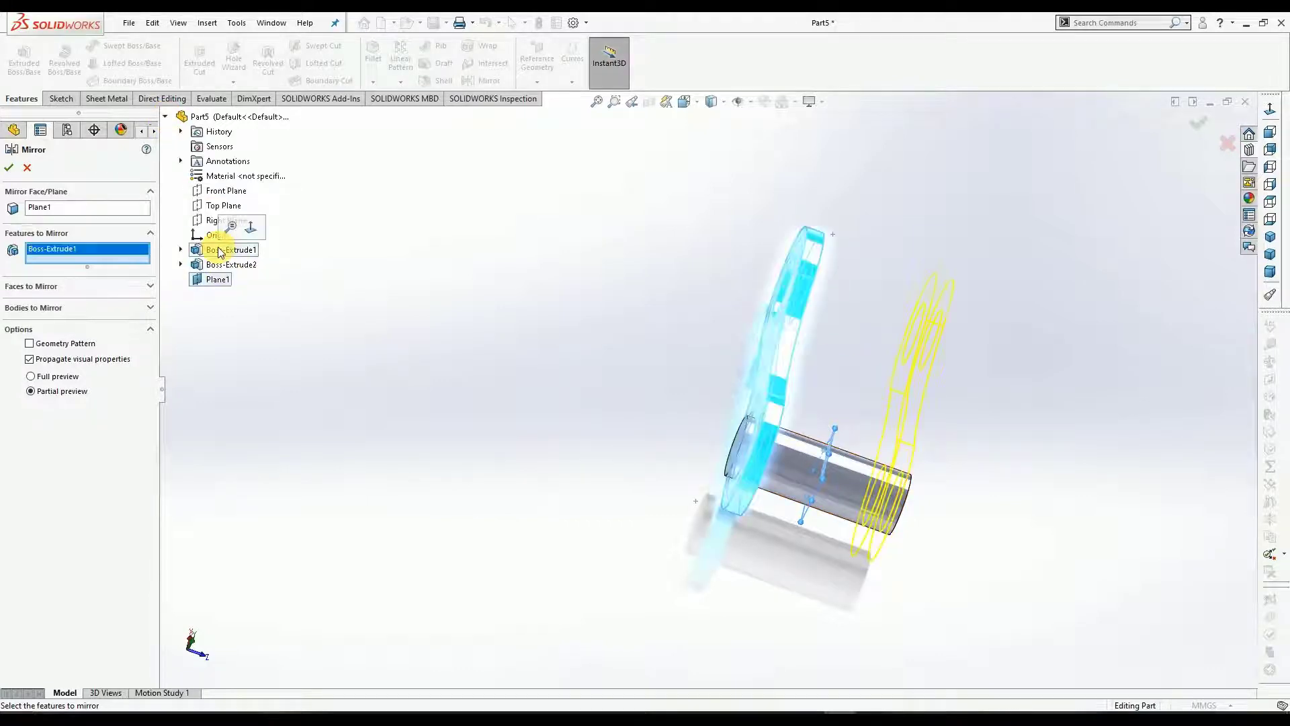
pyautogui.click(9, 168)
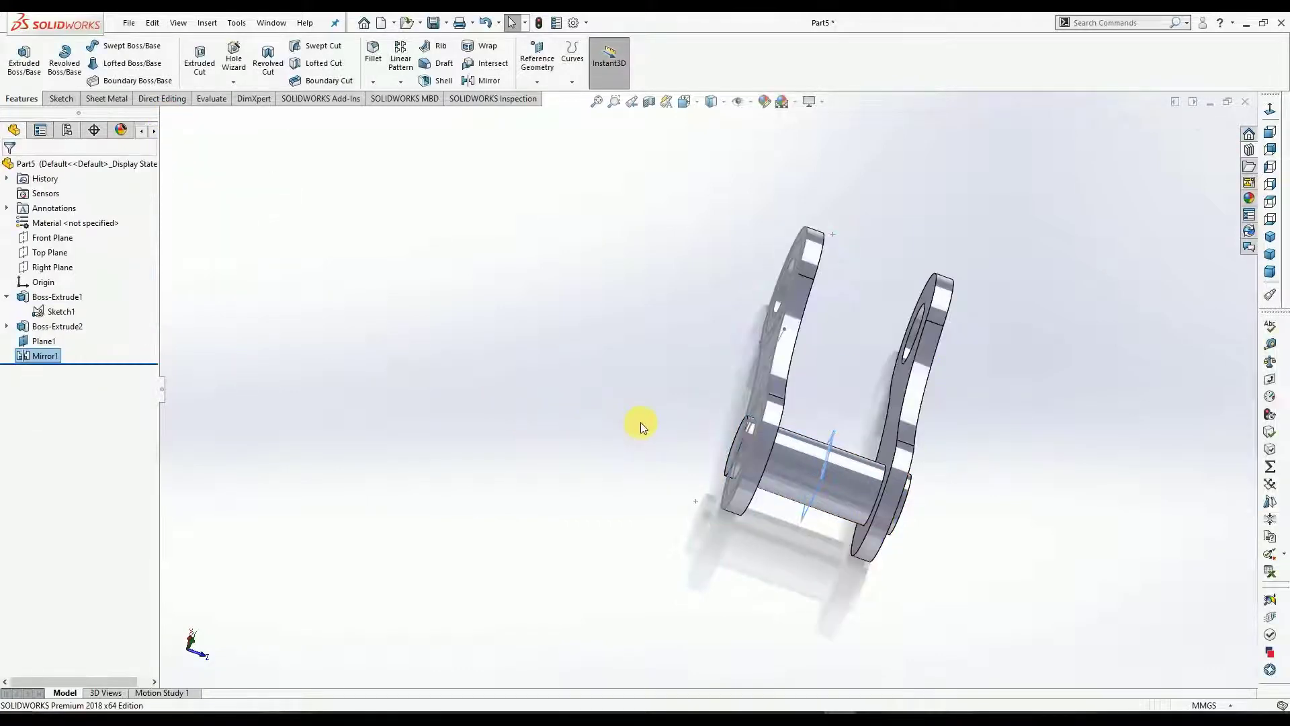
# Mirror the pin extrusion about the Right Plane to form the second pin at the other end of the plates.
pyautogui.moveTo(636, 417); pyautogui.dragTo(714, 358, button='middle')
pyautogui.moveTo(788, 480); pyautogui.dragTo(745, 431, button='middle')
pyautogui.scroll(-1, 745, 431)
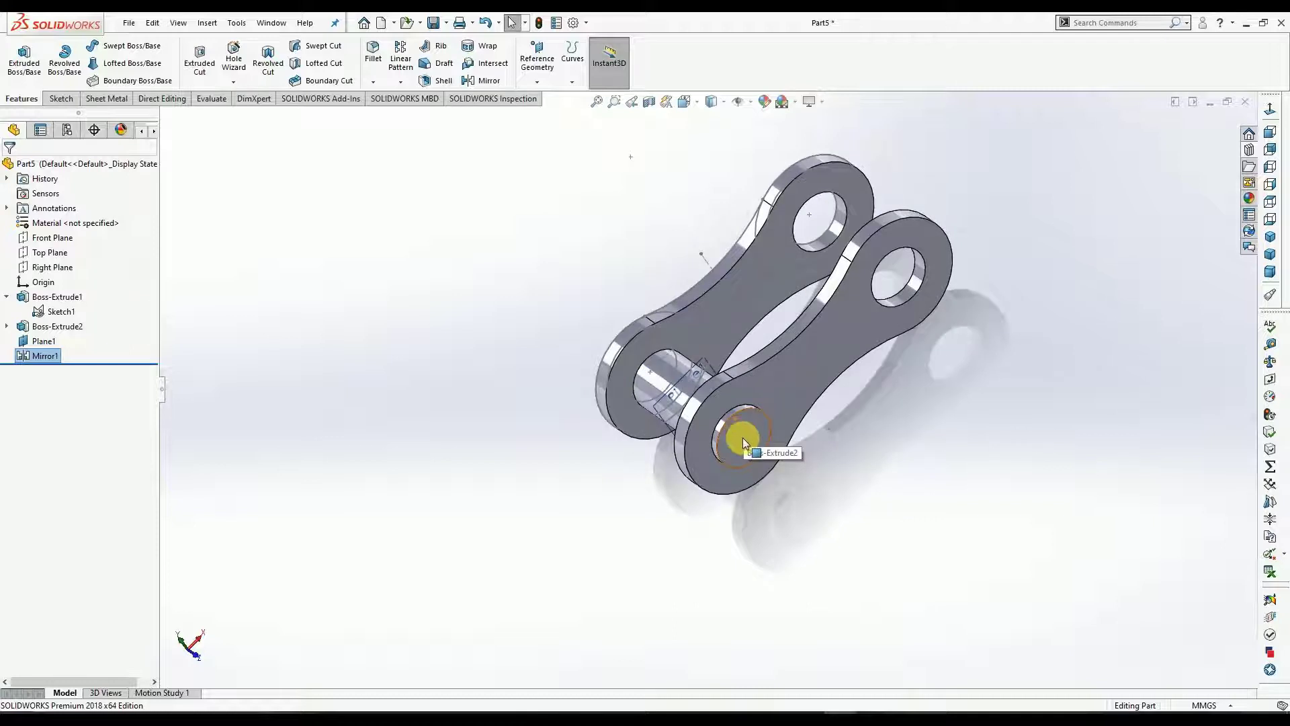
pyautogui.moveTo(700, 352); pyautogui.dragTo(715, 337, button='middle')
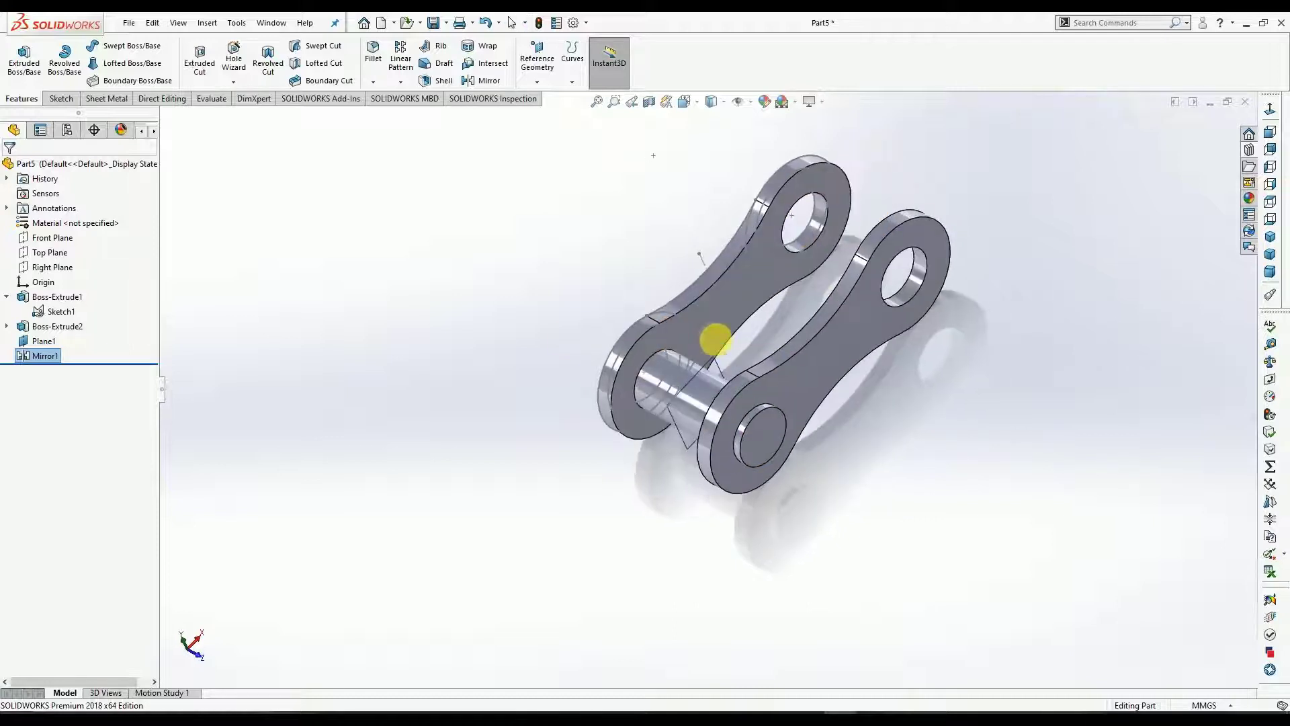
pyautogui.click(52, 310)
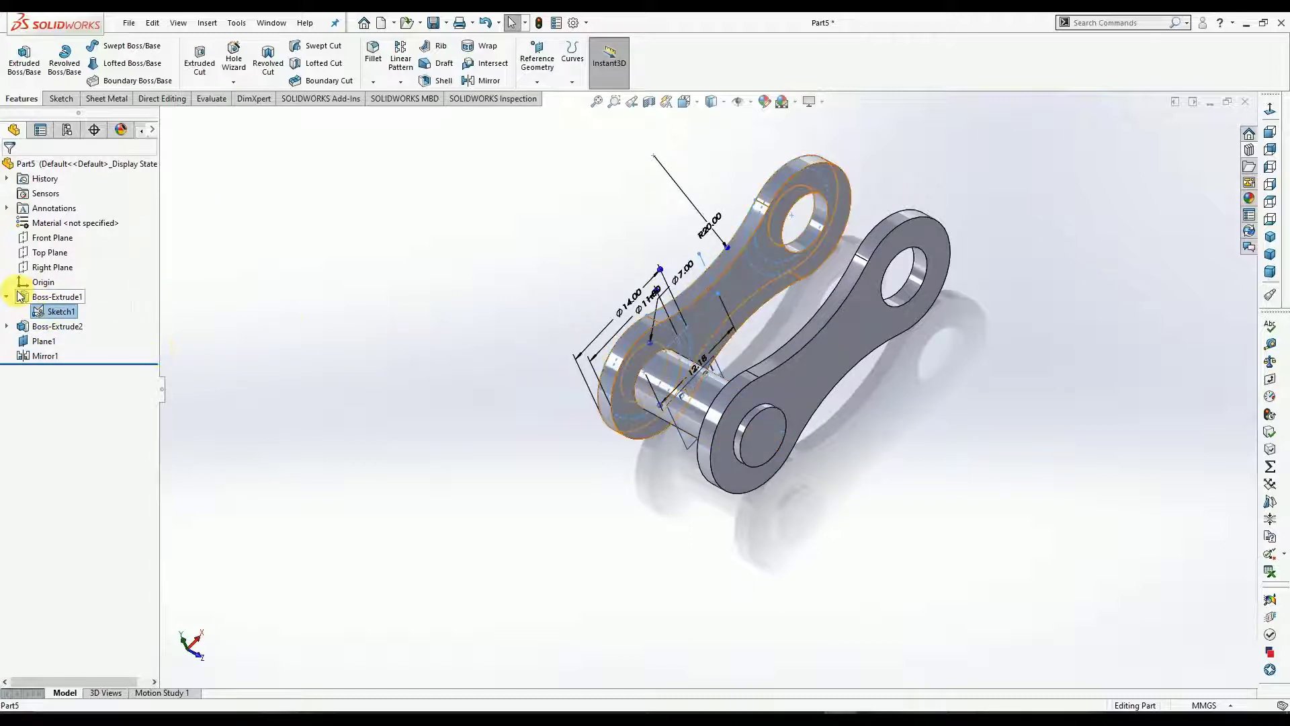
pyautogui.click(52, 267)
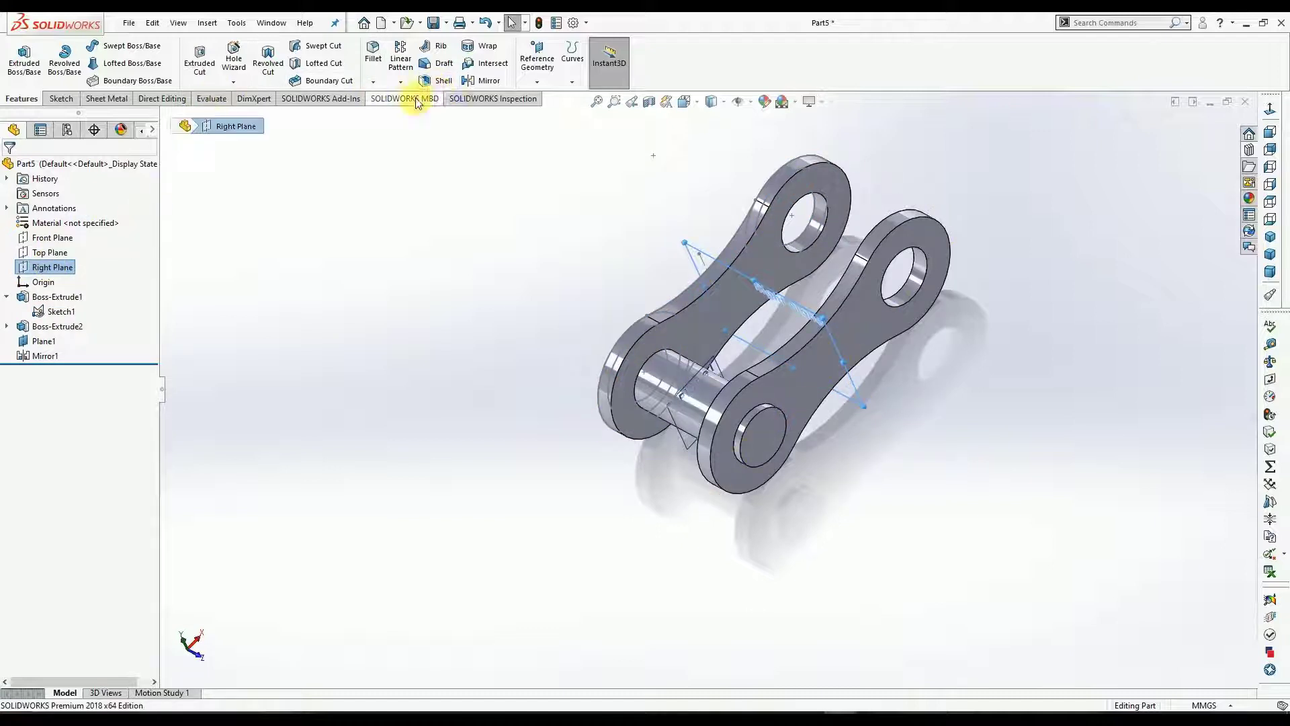
pyautogui.click(471, 81)
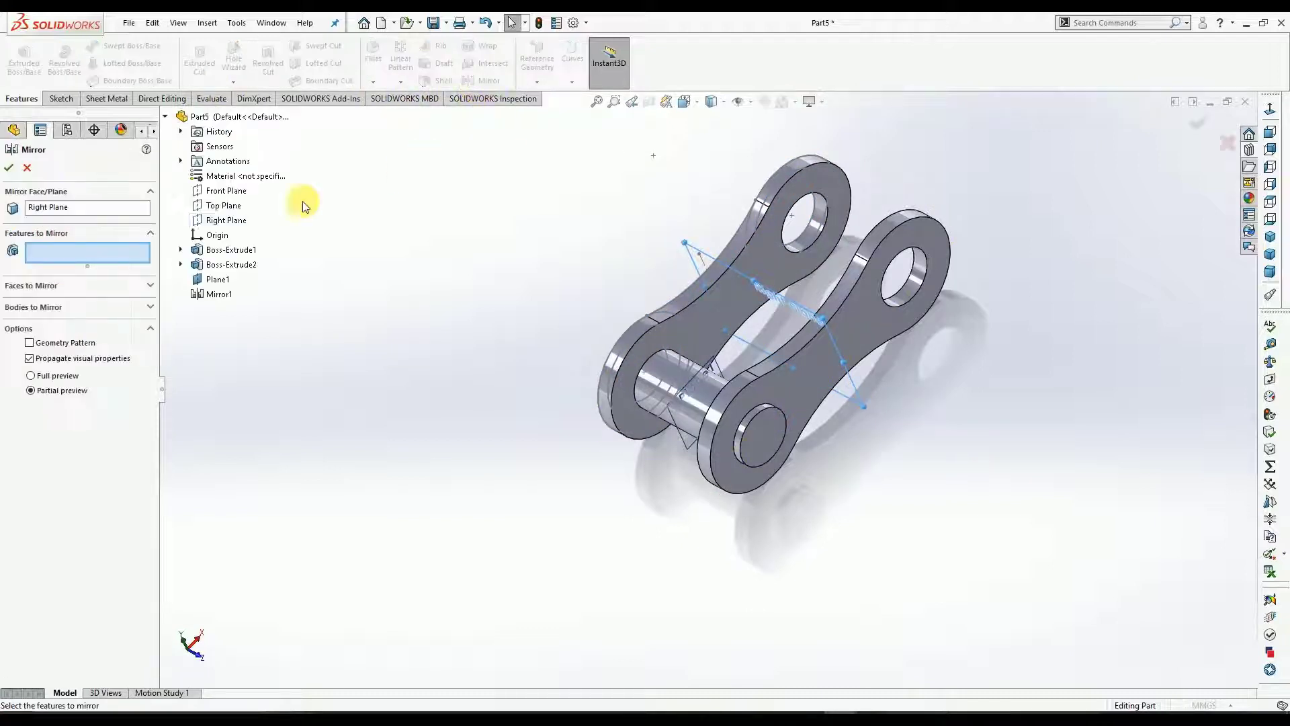
pyautogui.click(221, 266)
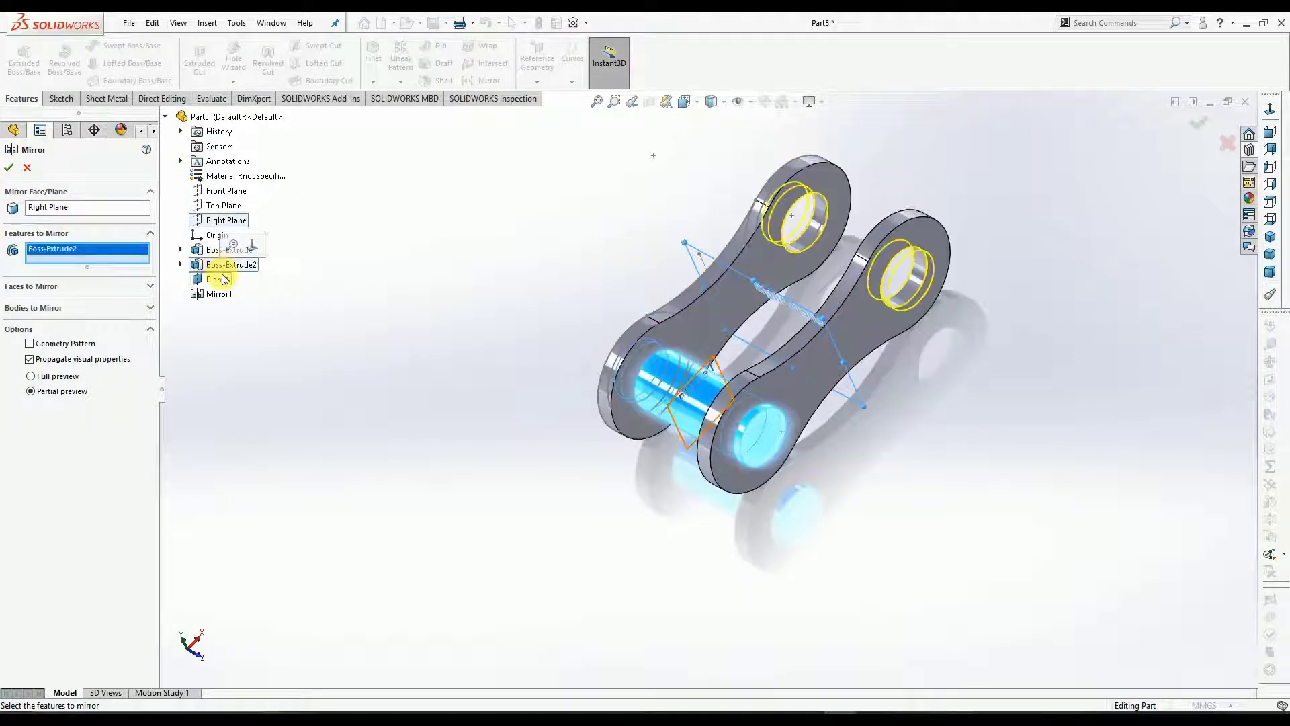
pyautogui.moveTo(402, 327); pyautogui.dragTo(455, 366, button='middle')
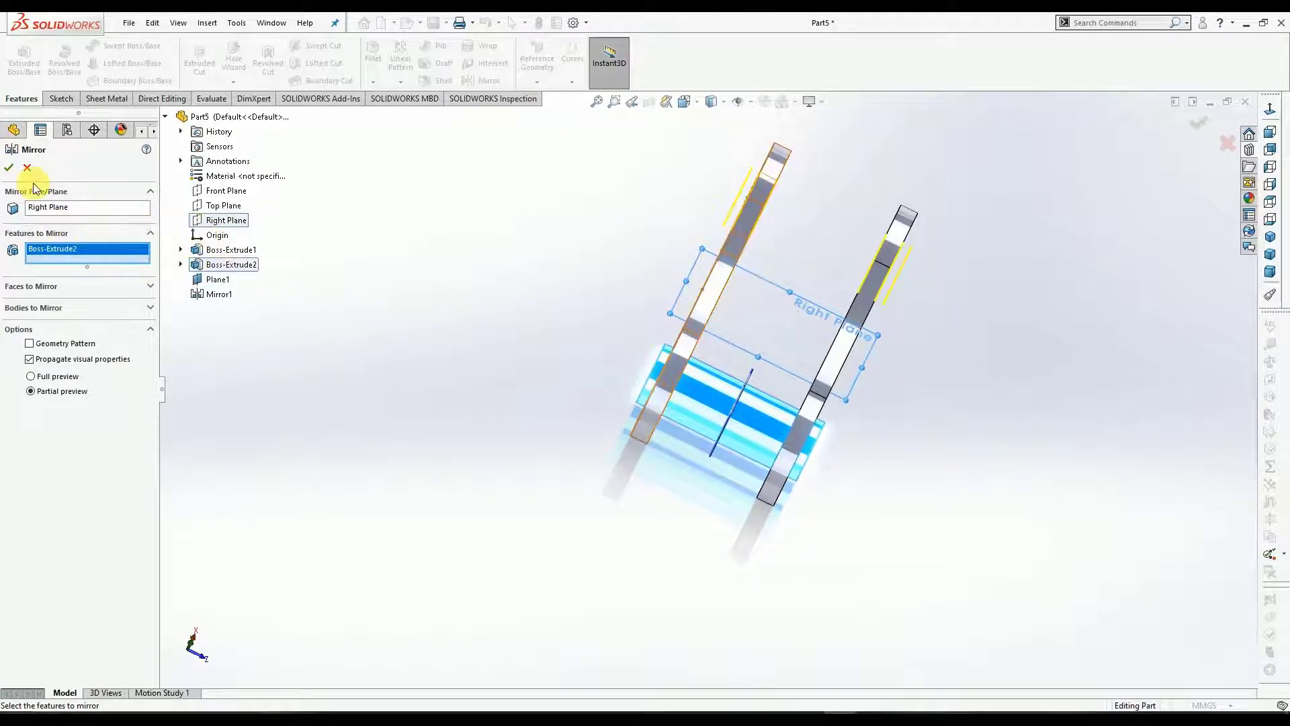
pyautogui.click(9, 168)
pyautogui.moveTo(427, 288); pyautogui.dragTo(369, 288, button='middle')
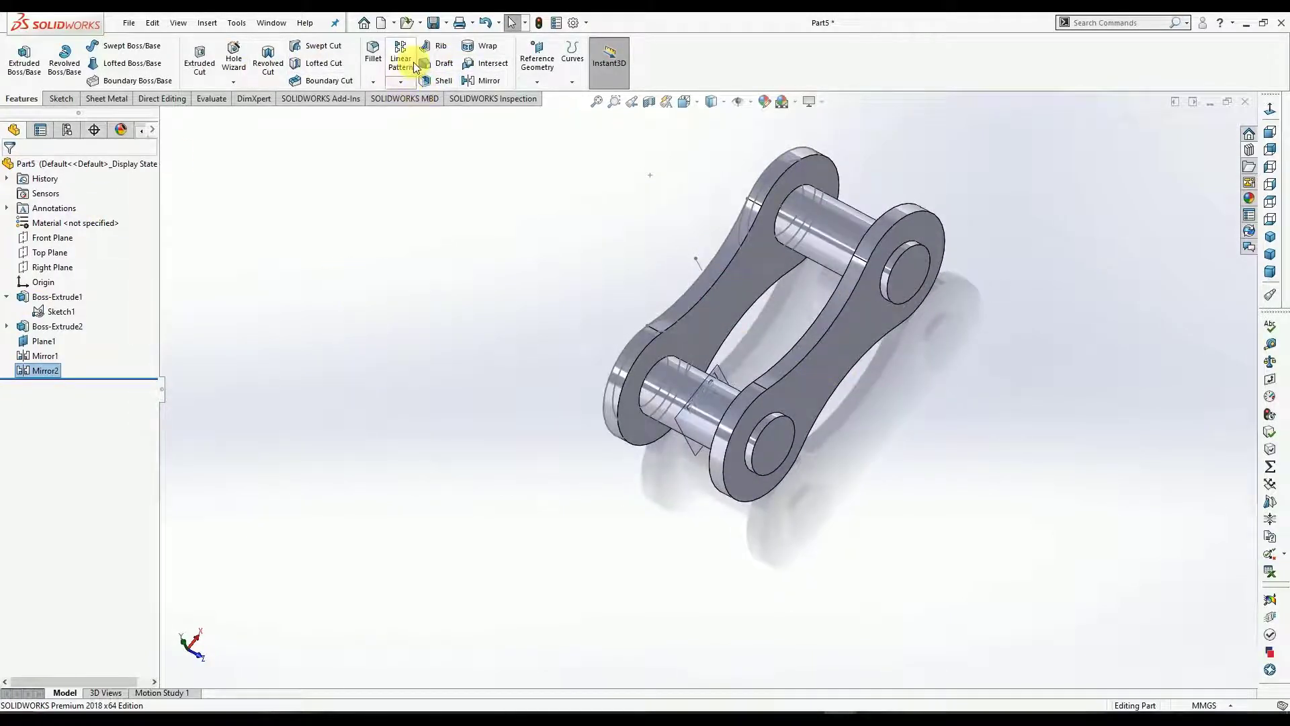
# Fillet the outer perimeter edges of both link plates with a symmetric 0.2 mm radius, using their rim faces.
pyautogui.moveTo(639, 461); pyautogui.dragTo(671, 418, button='middle')
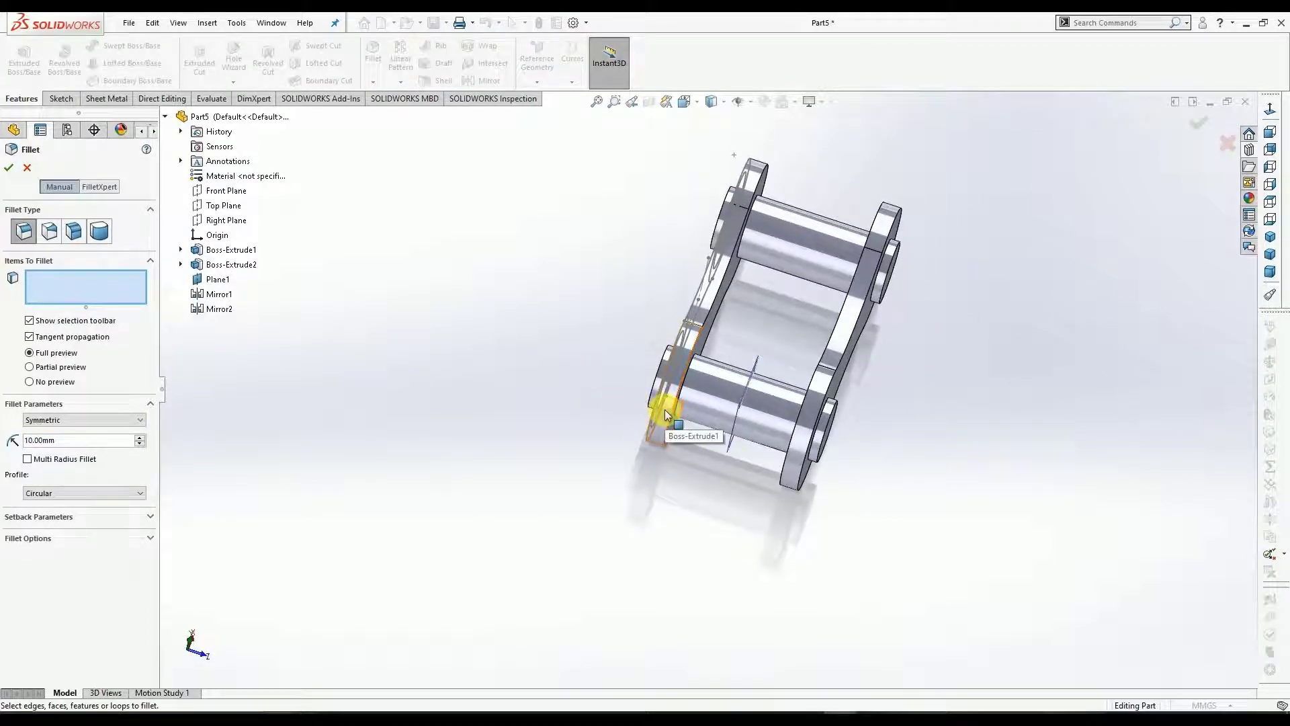
pyautogui.click(665, 413)
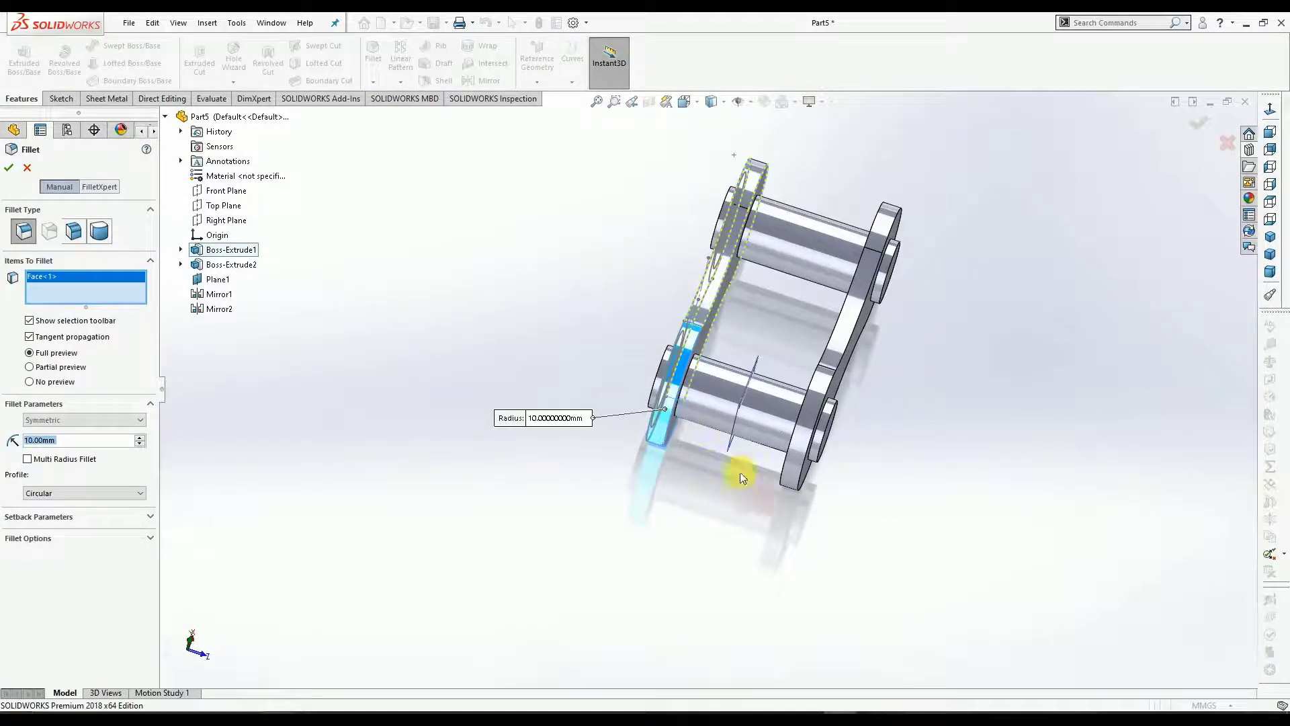
pyautogui.click(797, 461)
pyautogui.click(47, 439)
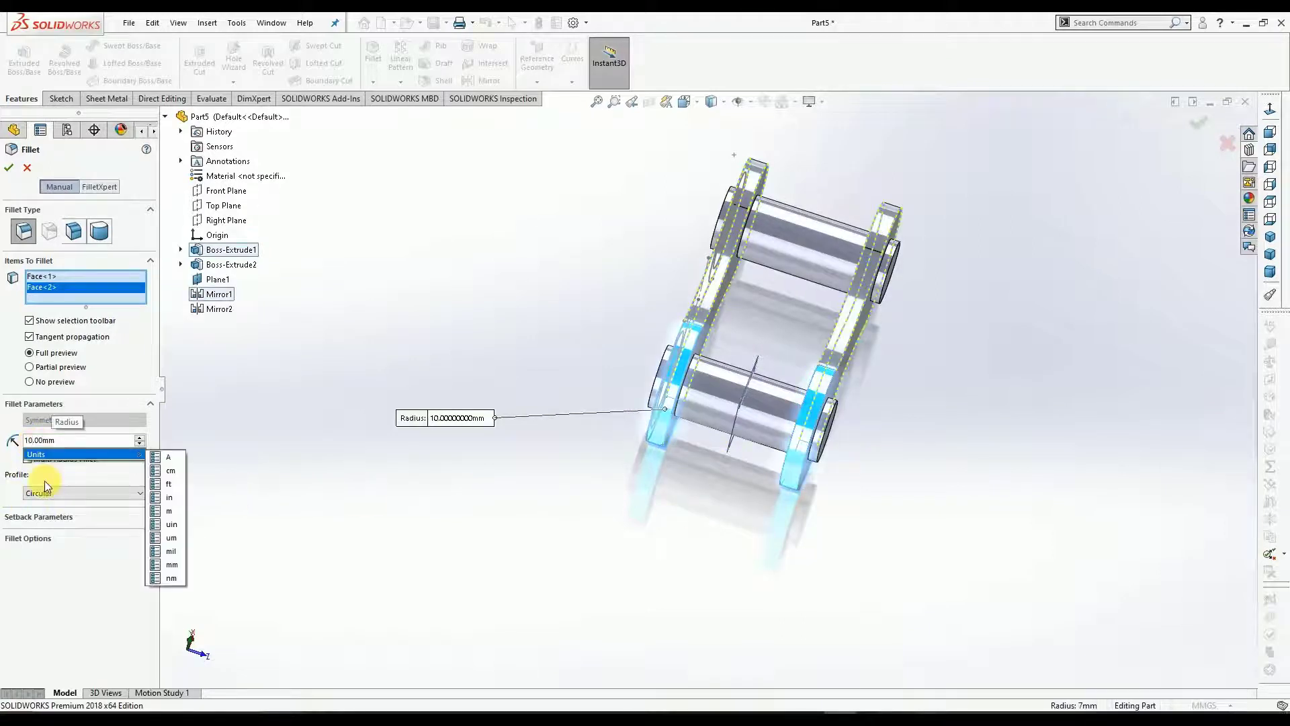
pyautogui.press('BackSpace')
pyautogui.press('BackSpace')
pyautogui.write('0.')
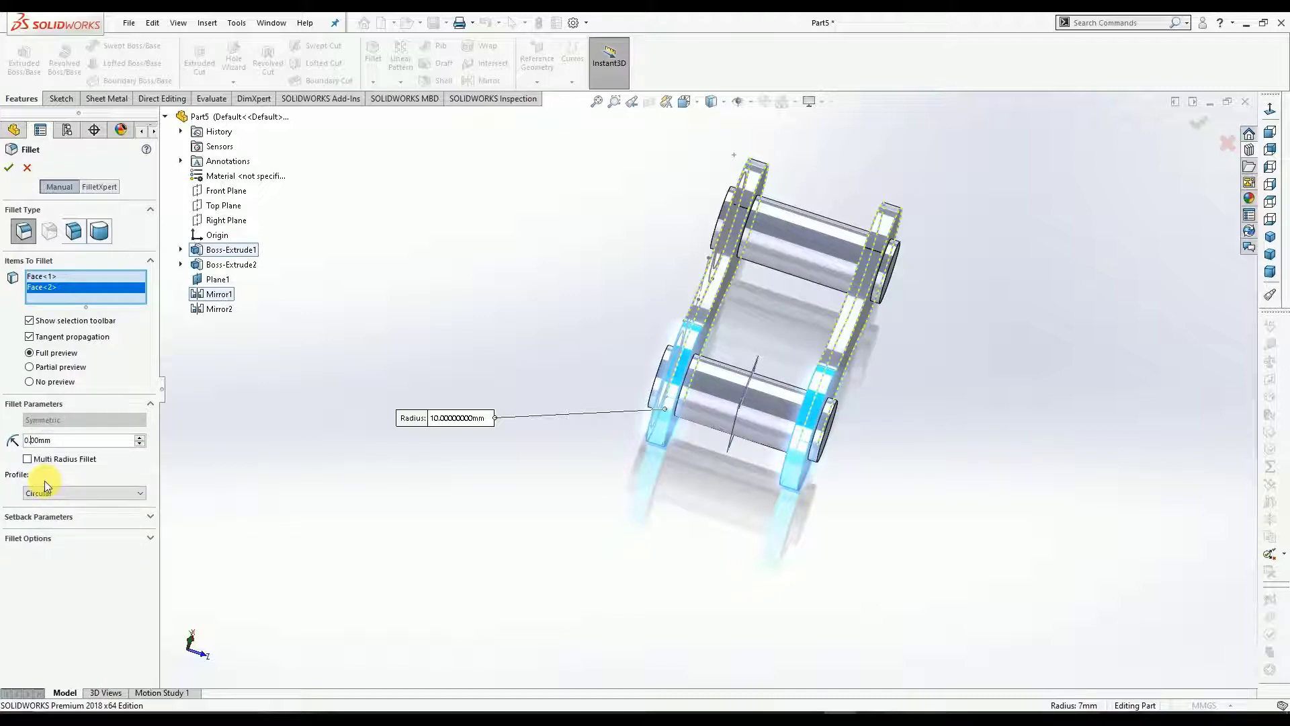
pyautogui.write('2')
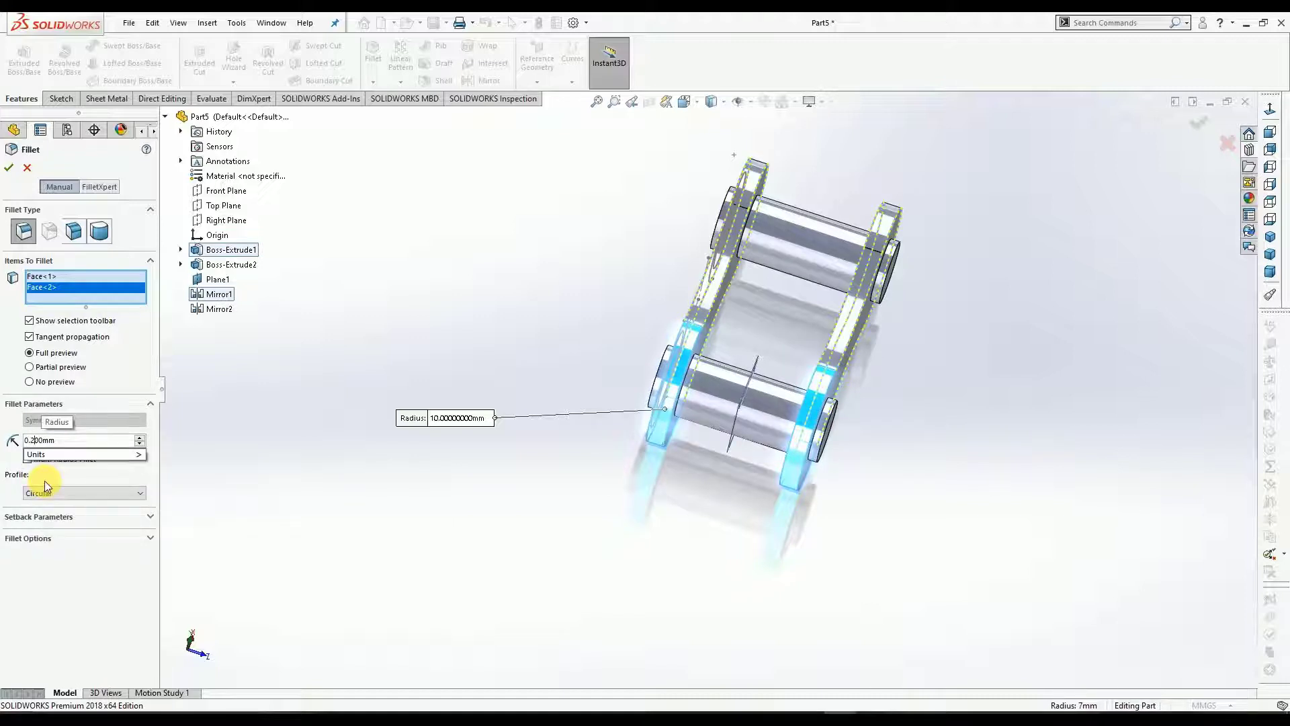
pyautogui.press('Return')
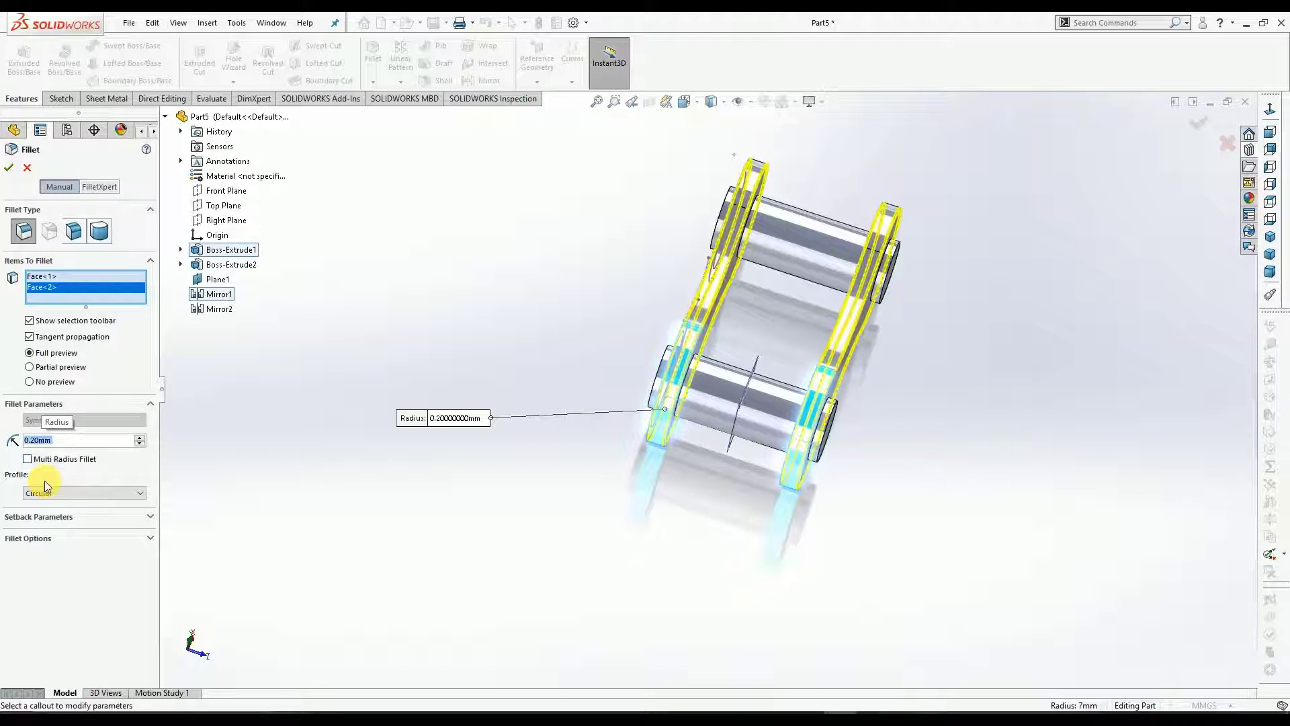
pyautogui.moveTo(703, 276); pyautogui.dragTo(532, 245, button='middle')
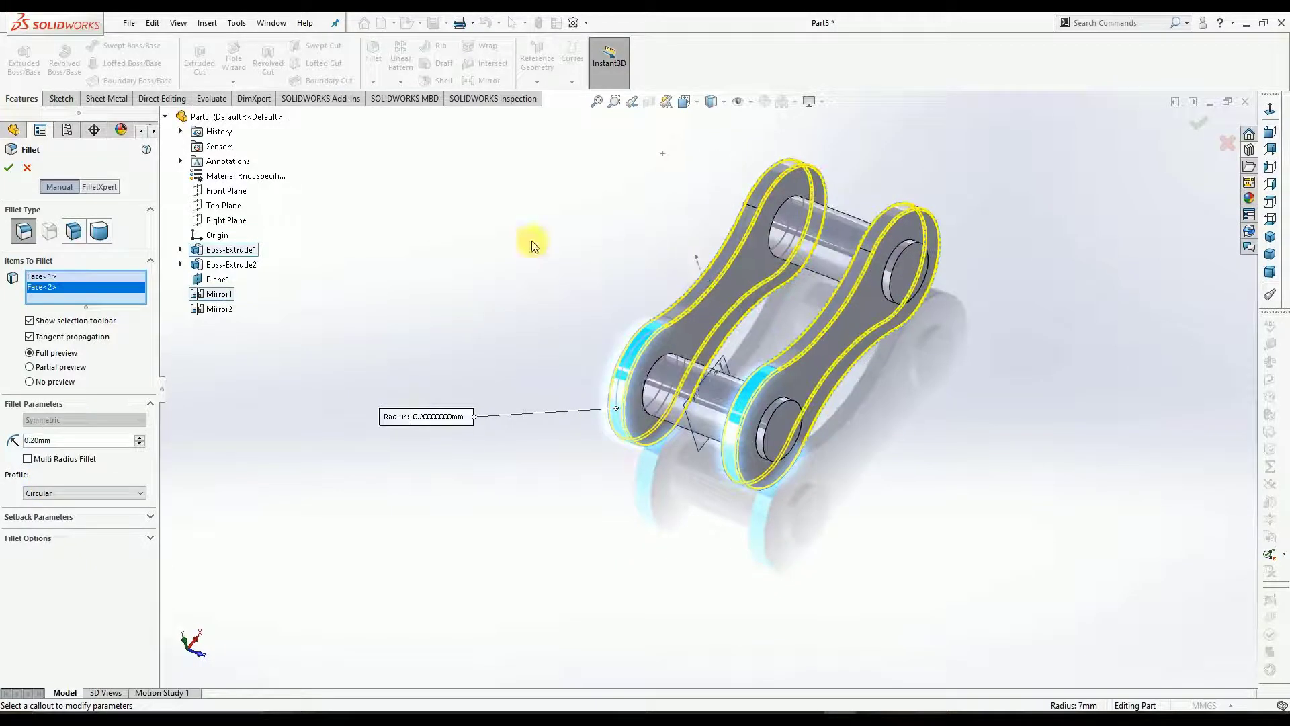
pyautogui.click(9, 168)
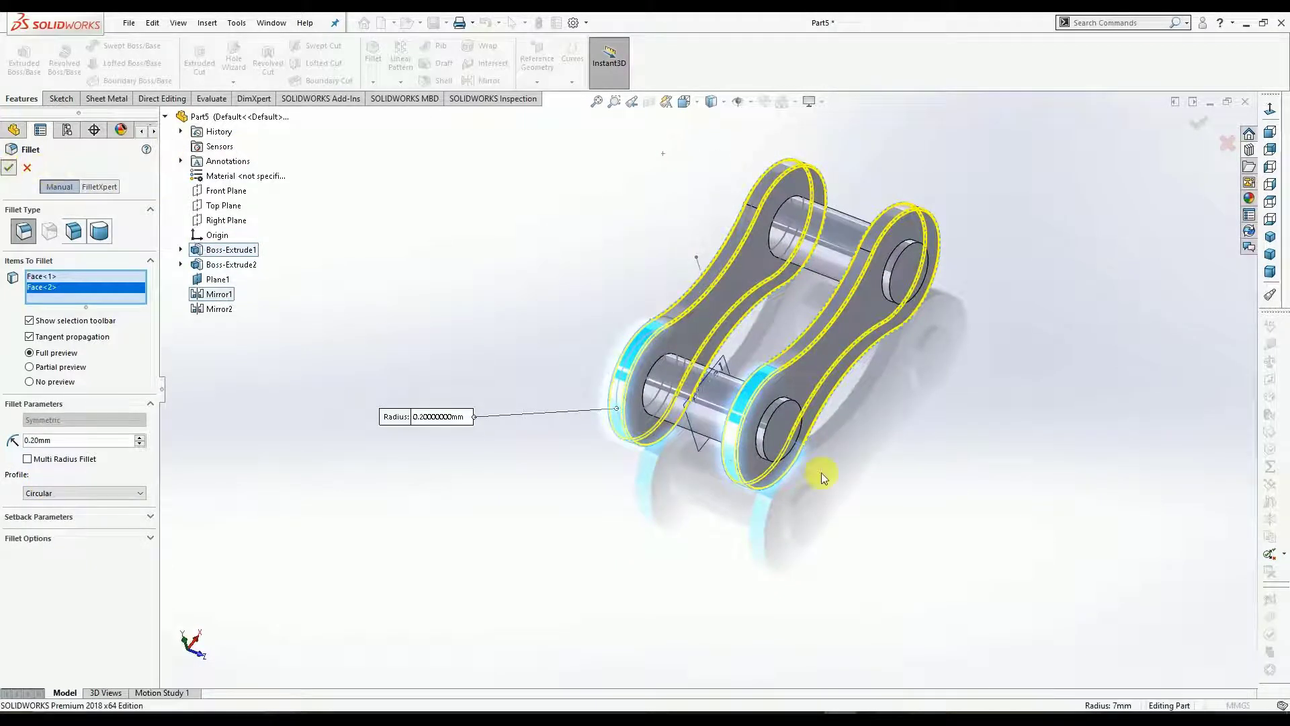
# Start a new sketch on the Top Plane, viewed from the top and framed on the first pin's end.
pyautogui.moveTo(816, 452); pyautogui.dragTo(789, 501, button='middle')
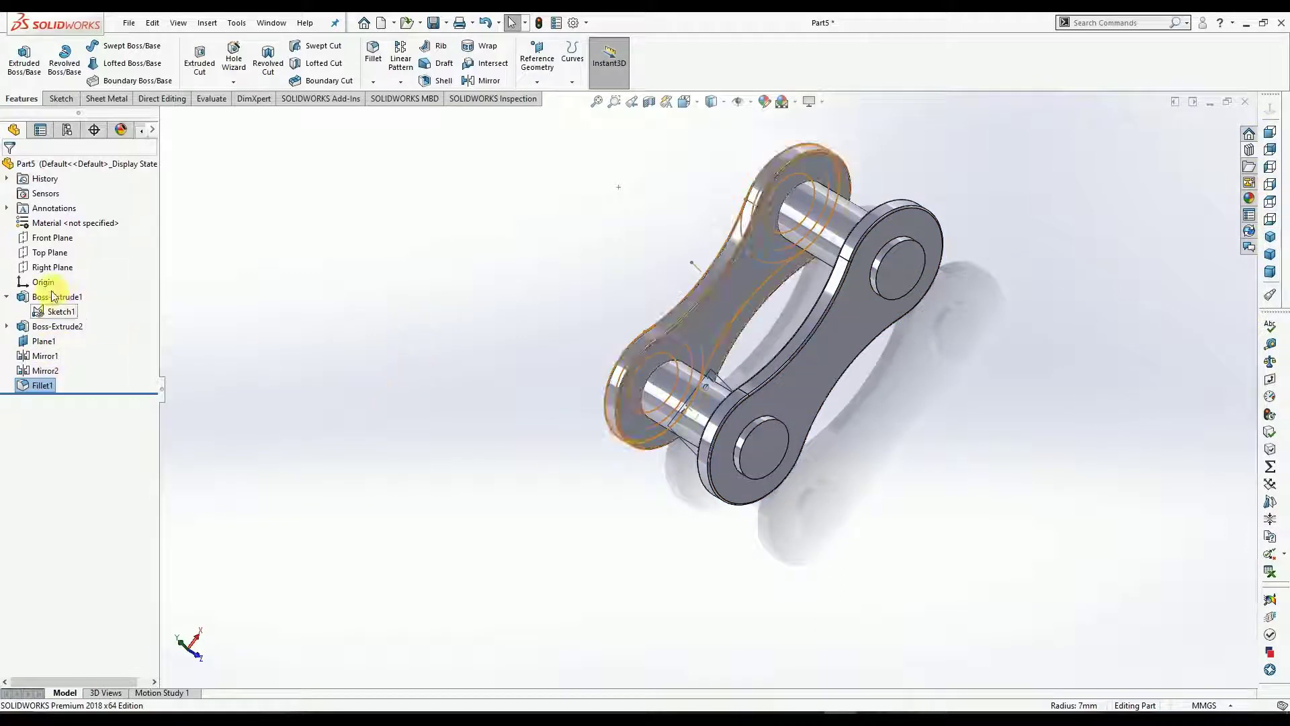
pyautogui.click(48, 268)
pyautogui.click(42, 253)
pyautogui.click(1280, 112)
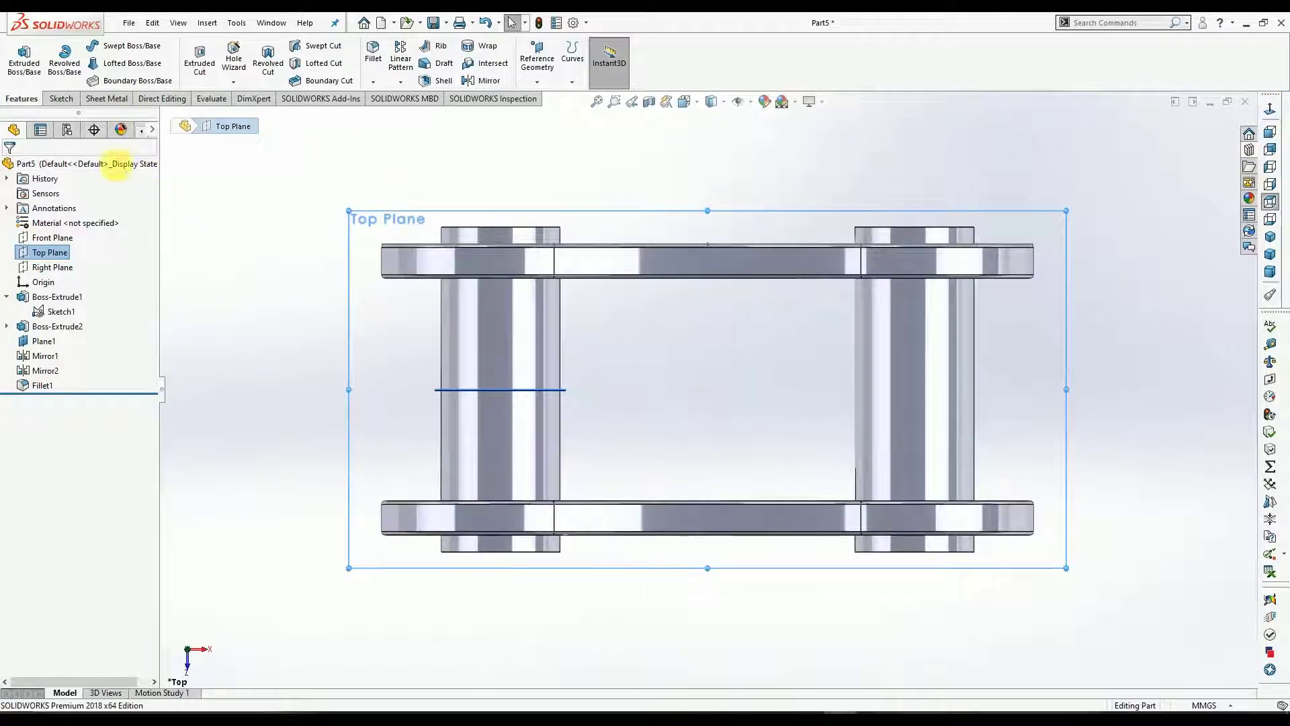
pyautogui.click(61, 101)
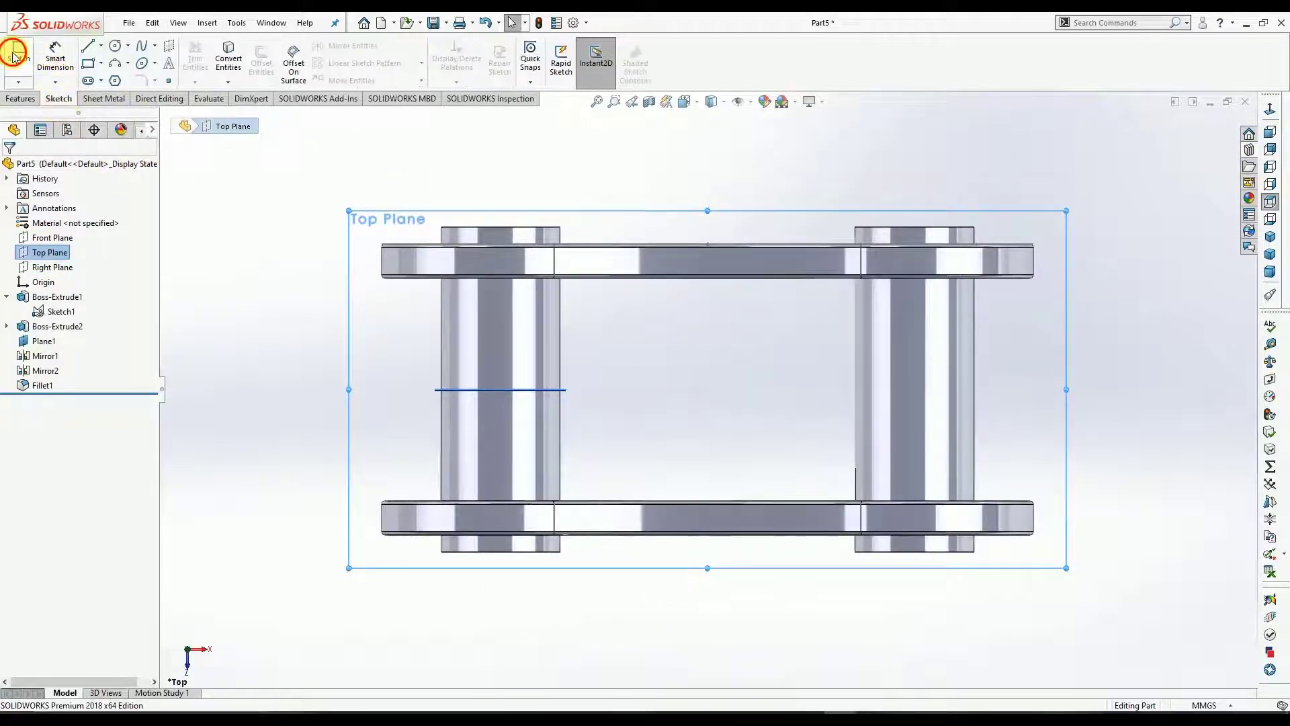
pyautogui.click(20, 54)
pyautogui.scroll(-5, 518, 623)
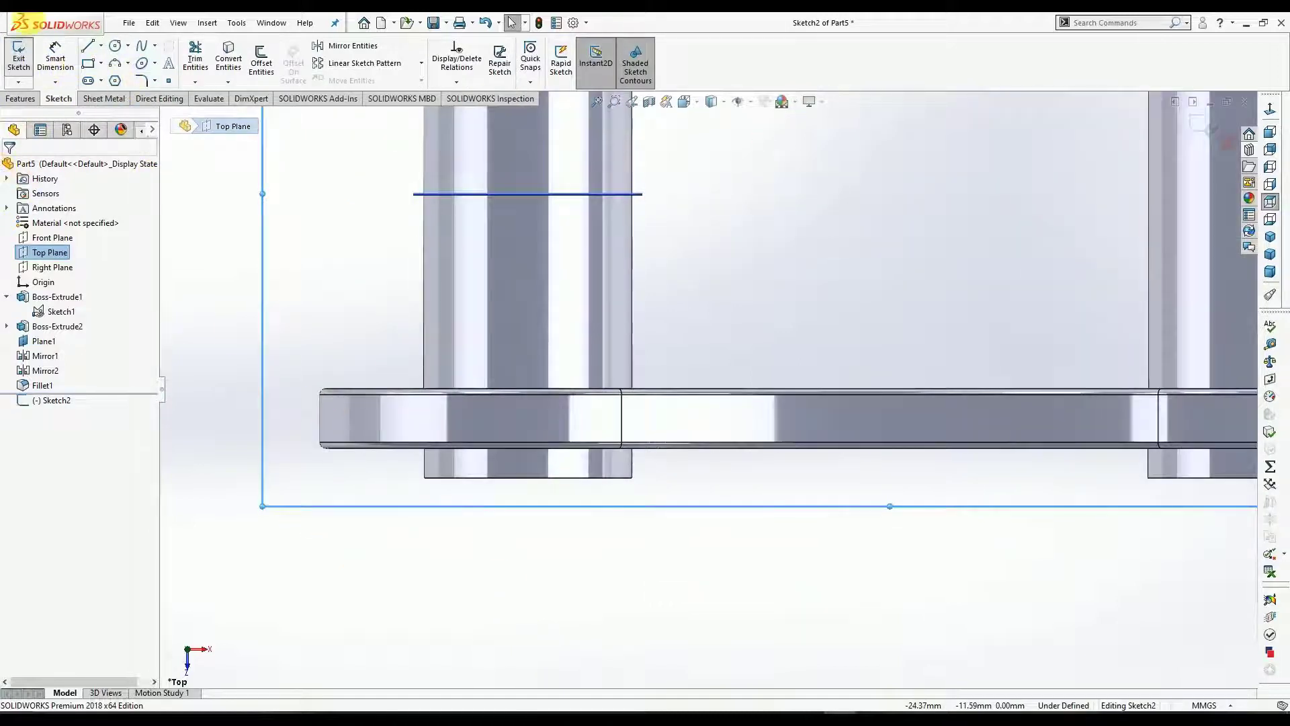
# Sketch a vertical centerline from the midpoint of the pin's end edge inward past the link plate.
pyautogui.click(100, 45)
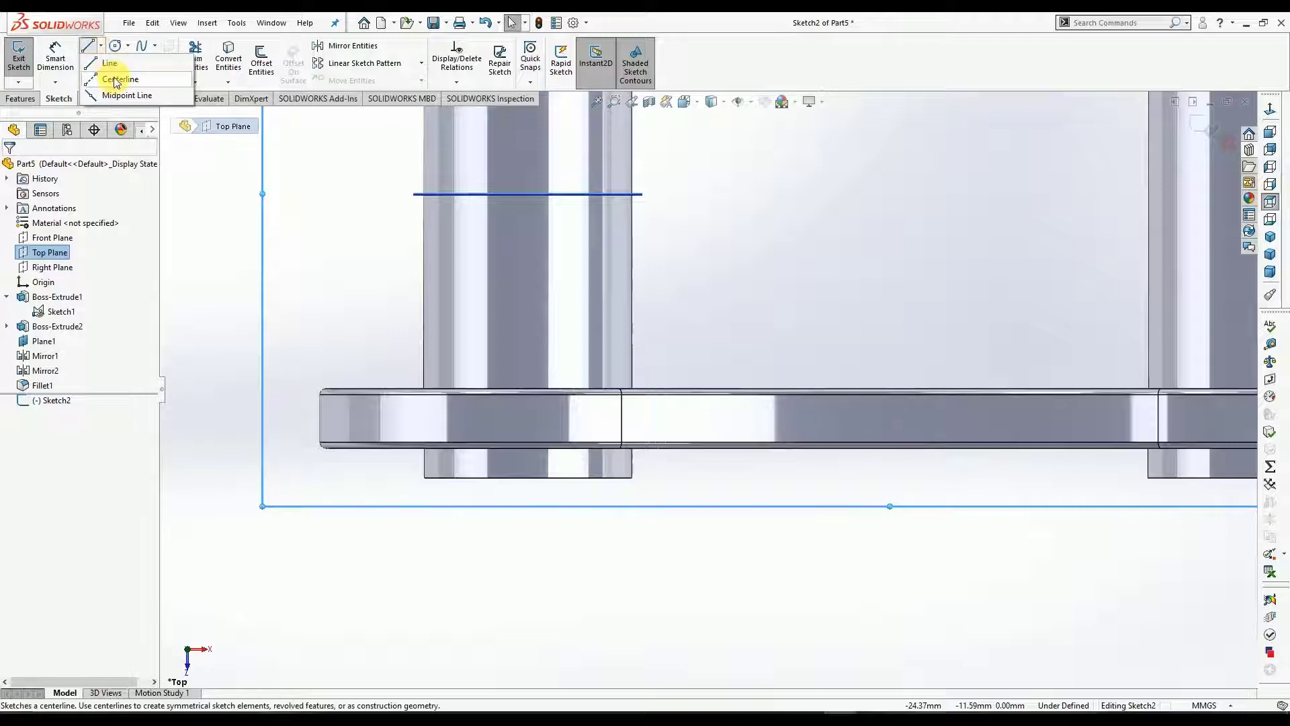
pyautogui.click(110, 78)
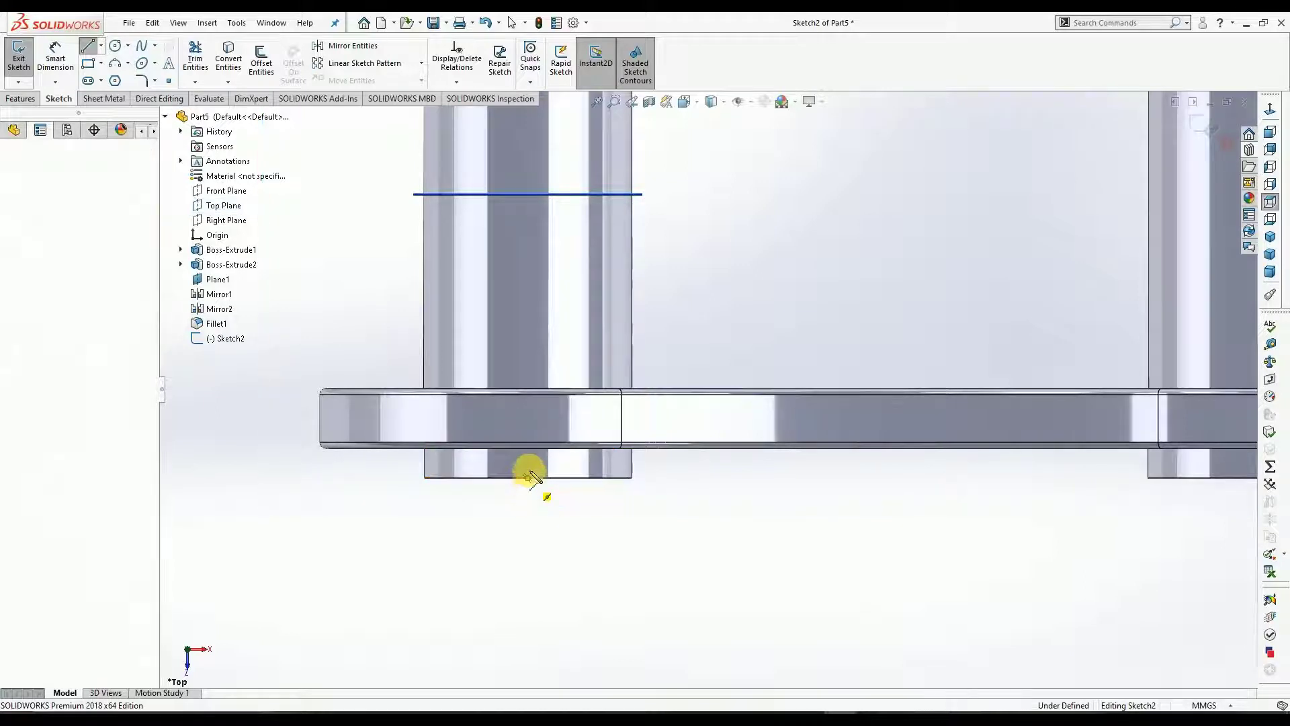
pyautogui.click(527, 478)
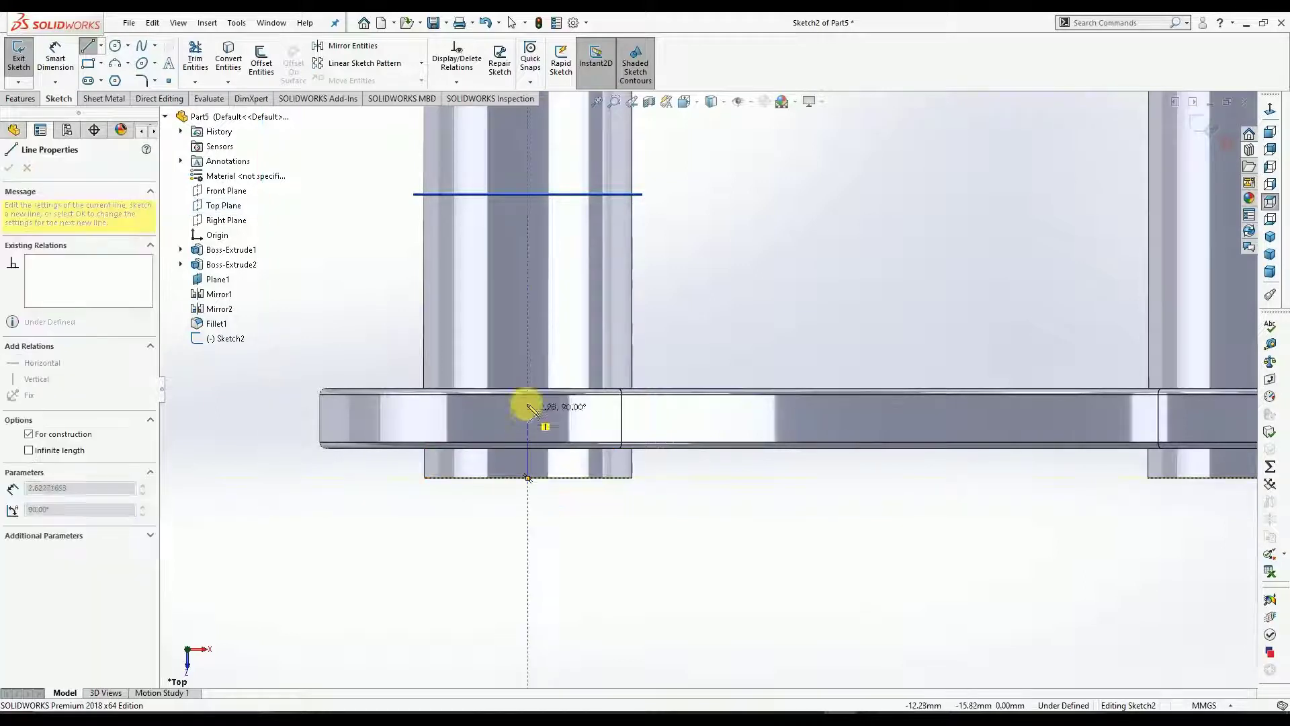
pyautogui.click(528, 369)
pyautogui.rightClick(529, 369)
pyautogui.click(541, 372)
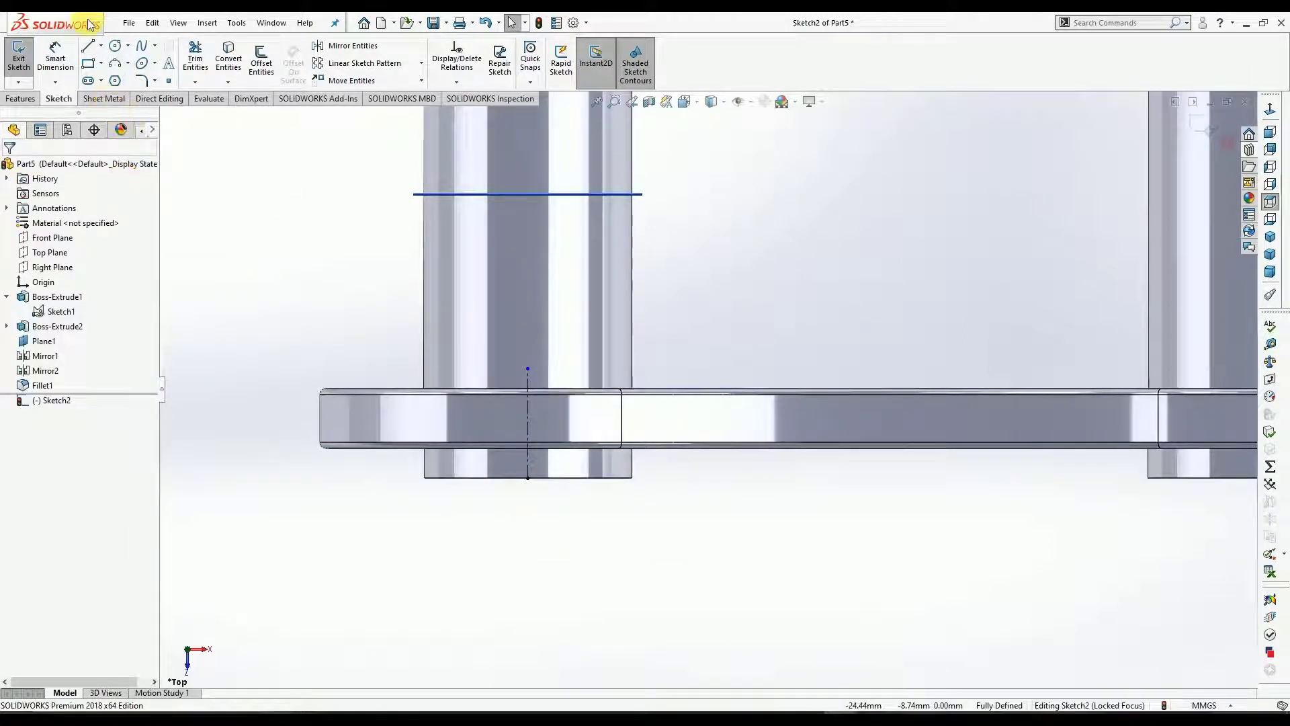
# Add a short vertical centerline running outward from the midpoint of the pin's end edge.
pyautogui.click(101, 45)
pyautogui.click(133, 82)
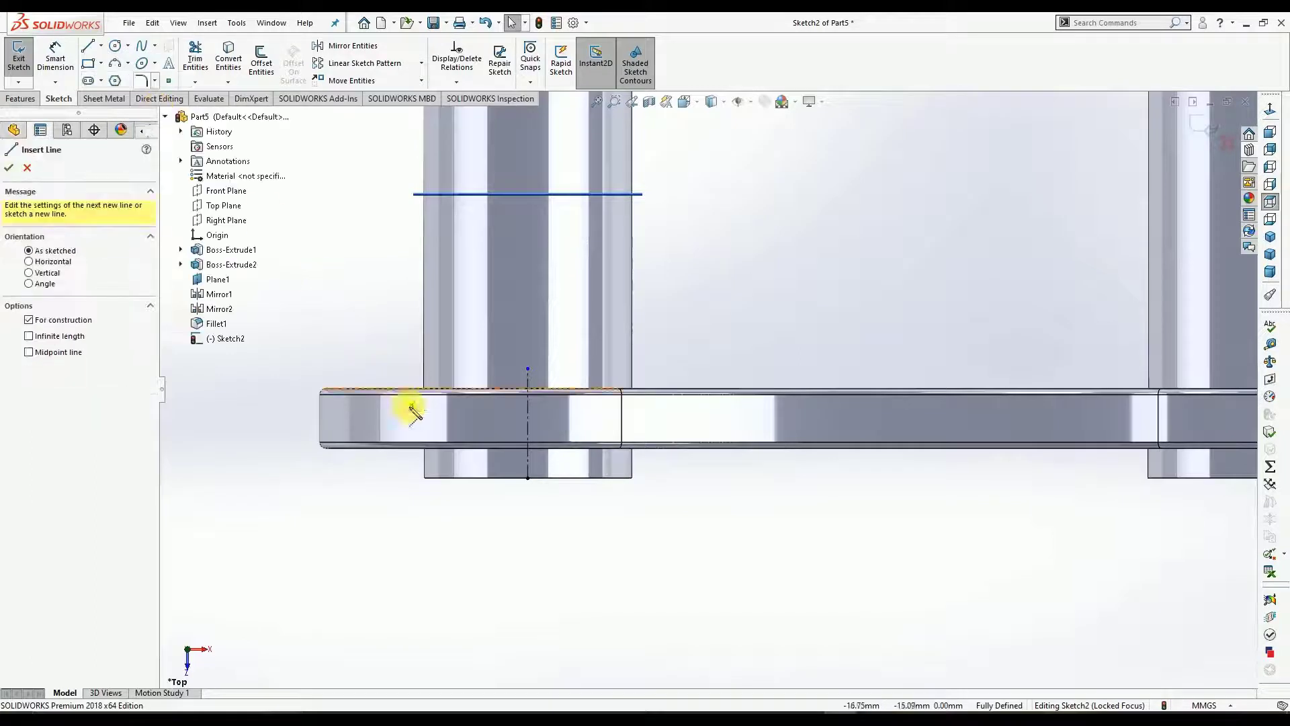
pyautogui.click(528, 479)
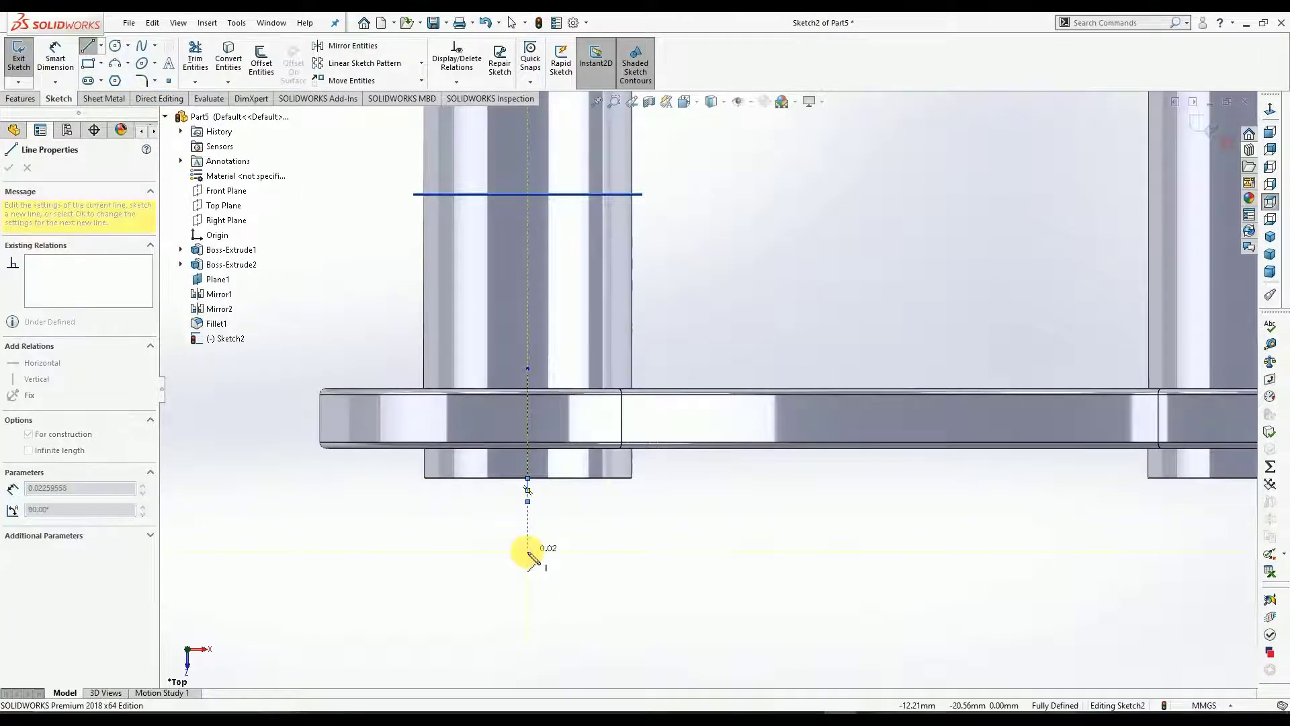
pyautogui.rightClick(530, 546)
pyautogui.click(555, 566)
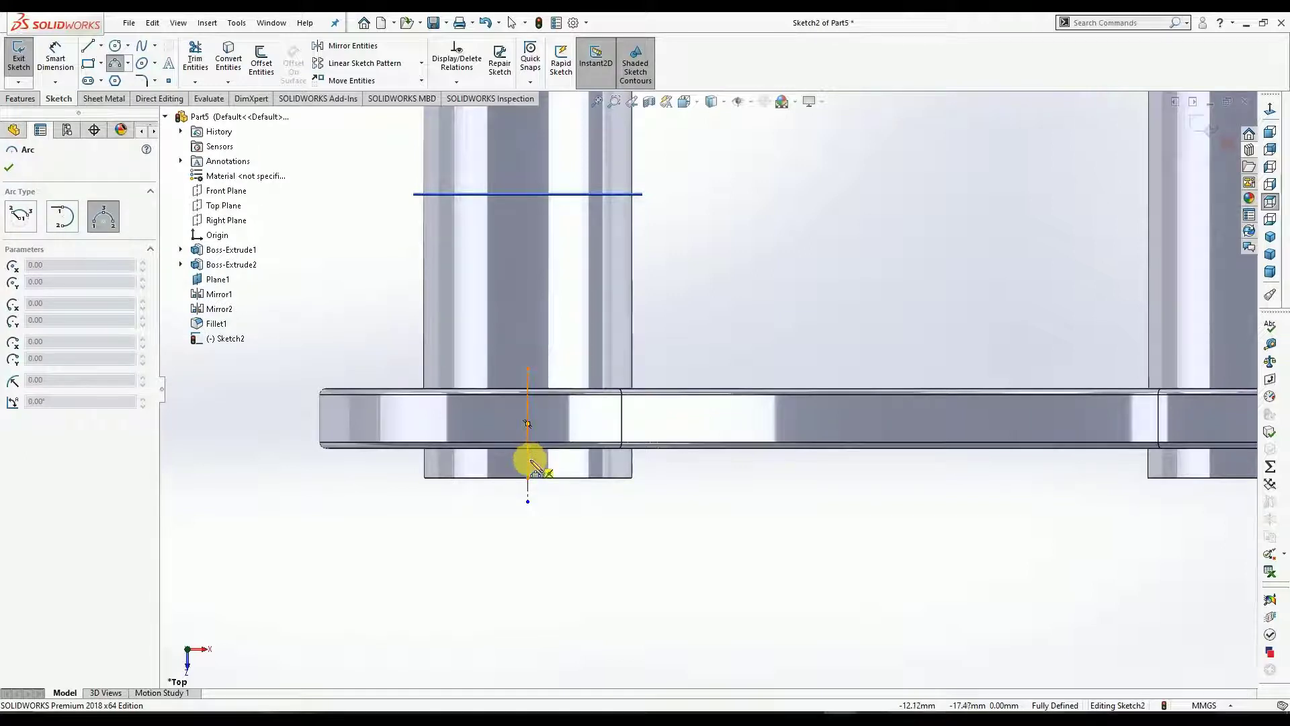
# Sketch a three-point arc of about 4.49 mm radius from the centerline at the plate's outer face to beyond the pin's end.
pyautogui.scroll(-4, 532, 464)
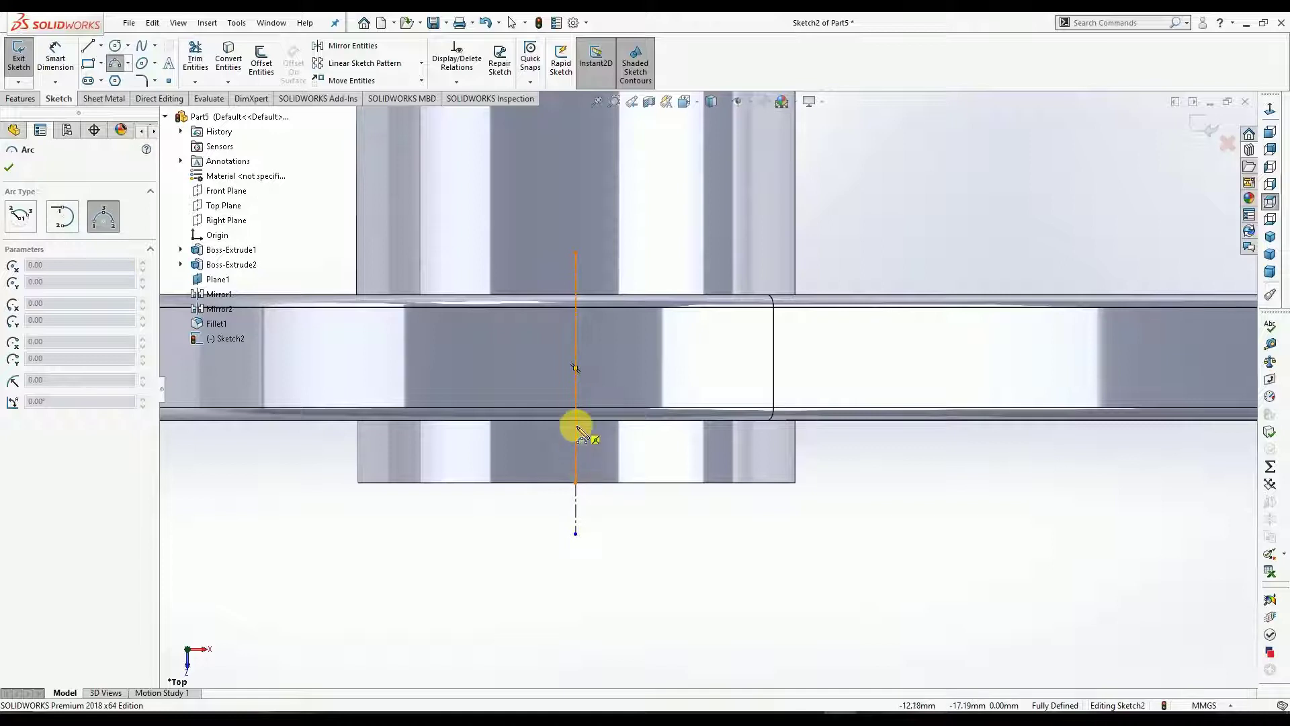
pyautogui.moveTo(577, 427); pyautogui.dragTo(371, 542)
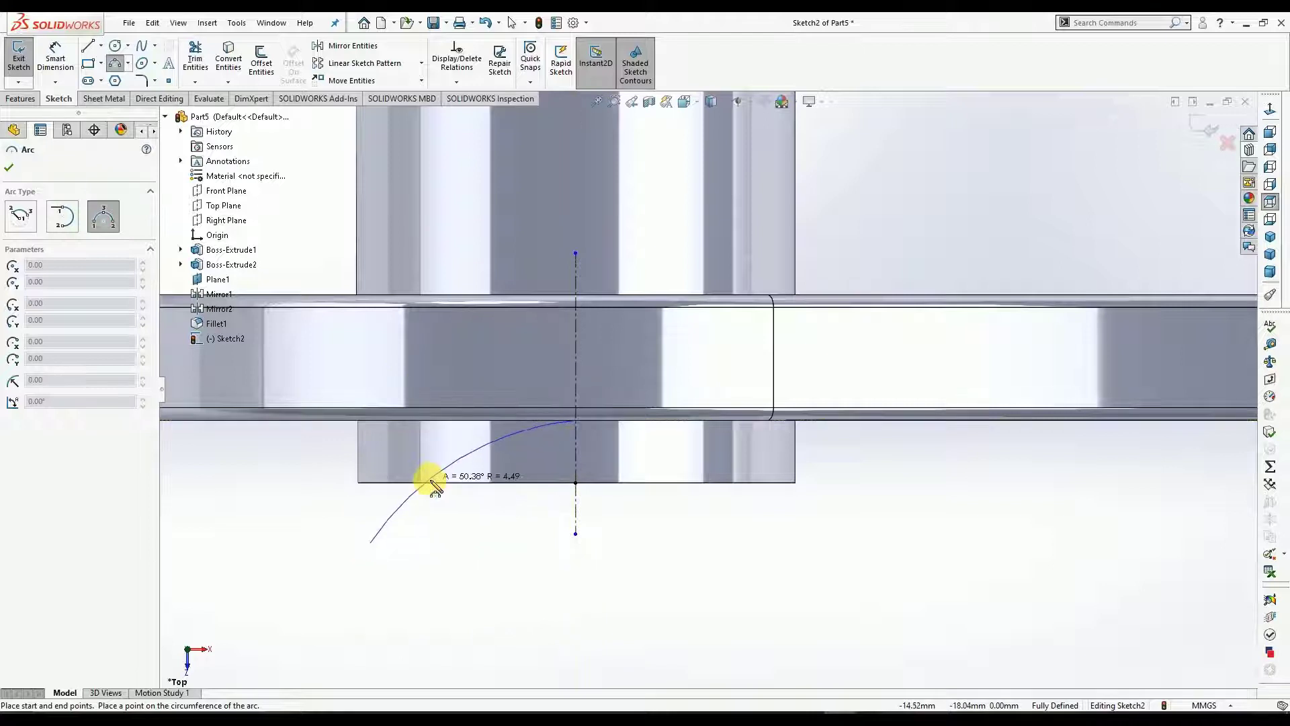
pyautogui.click(427, 484)
pyautogui.rightClick(490, 512)
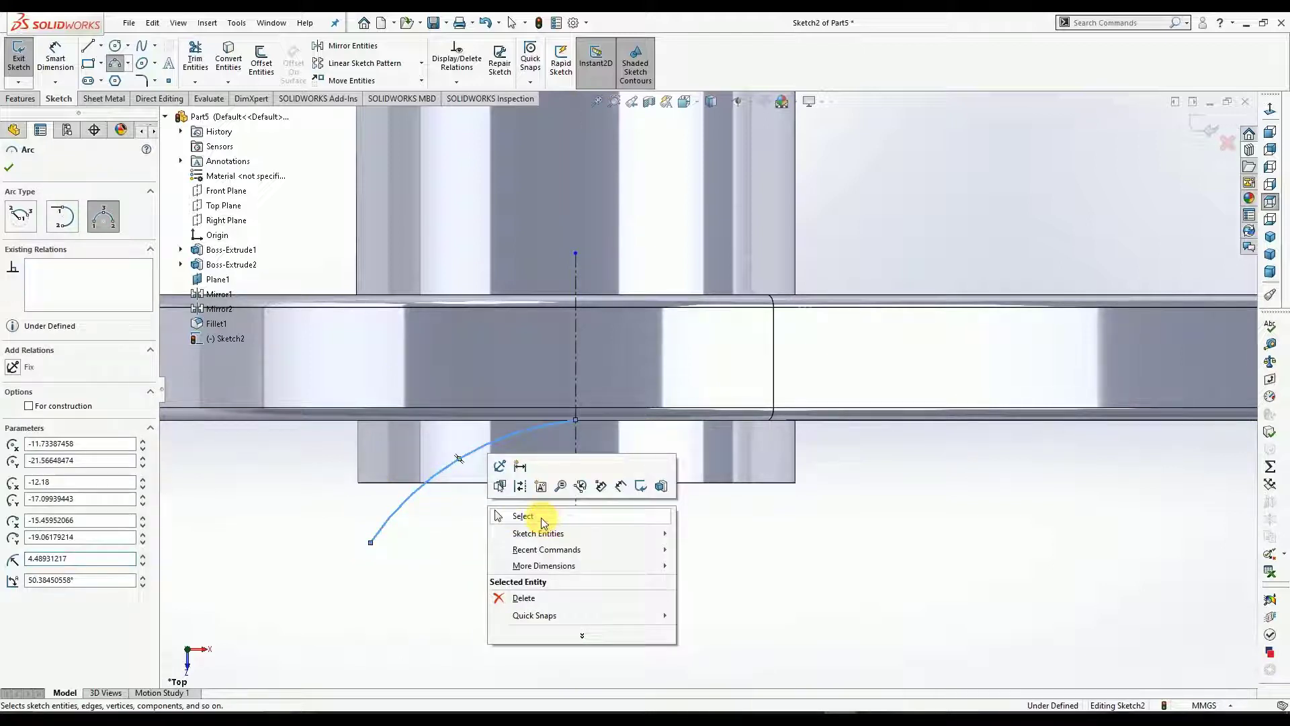
pyautogui.click(523, 516)
# Dimension the vertical distance from the arc's start point on the centerline to the short centerline's outer endpoint as 1.5 mm.
pyautogui.click(55, 59)
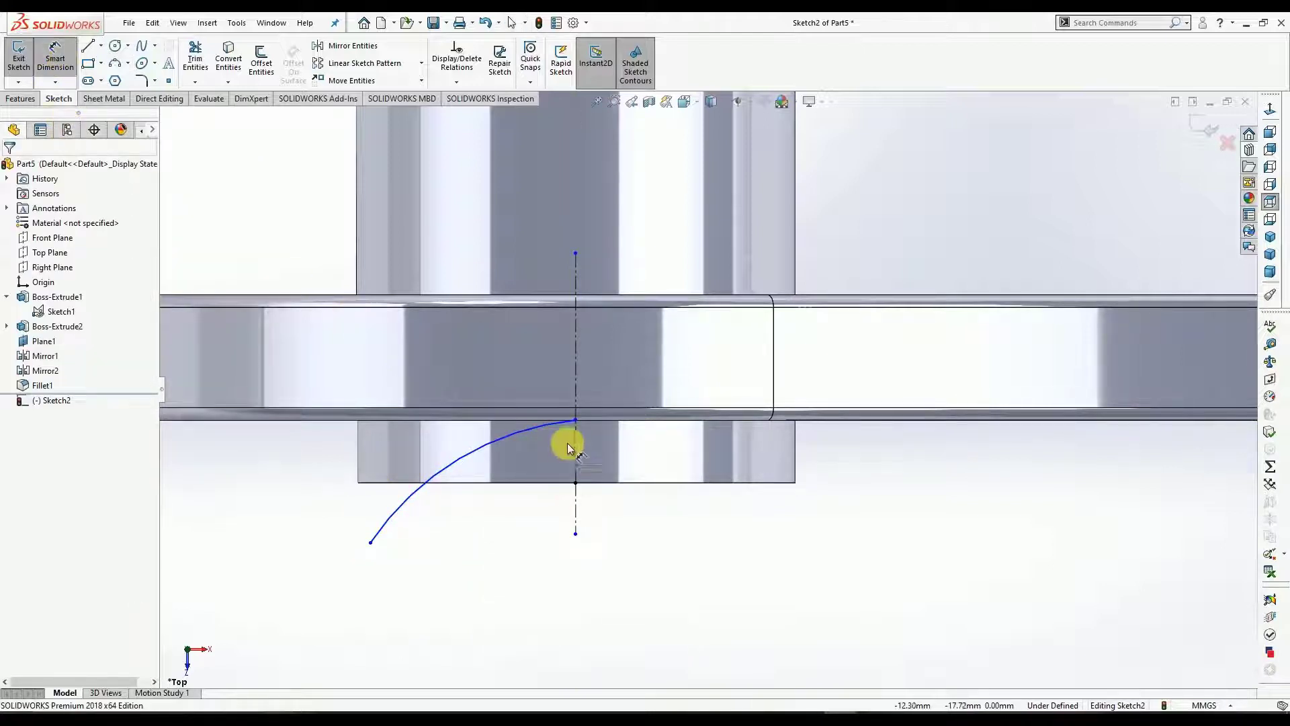
pyautogui.click(576, 421)
pyautogui.click(576, 534)
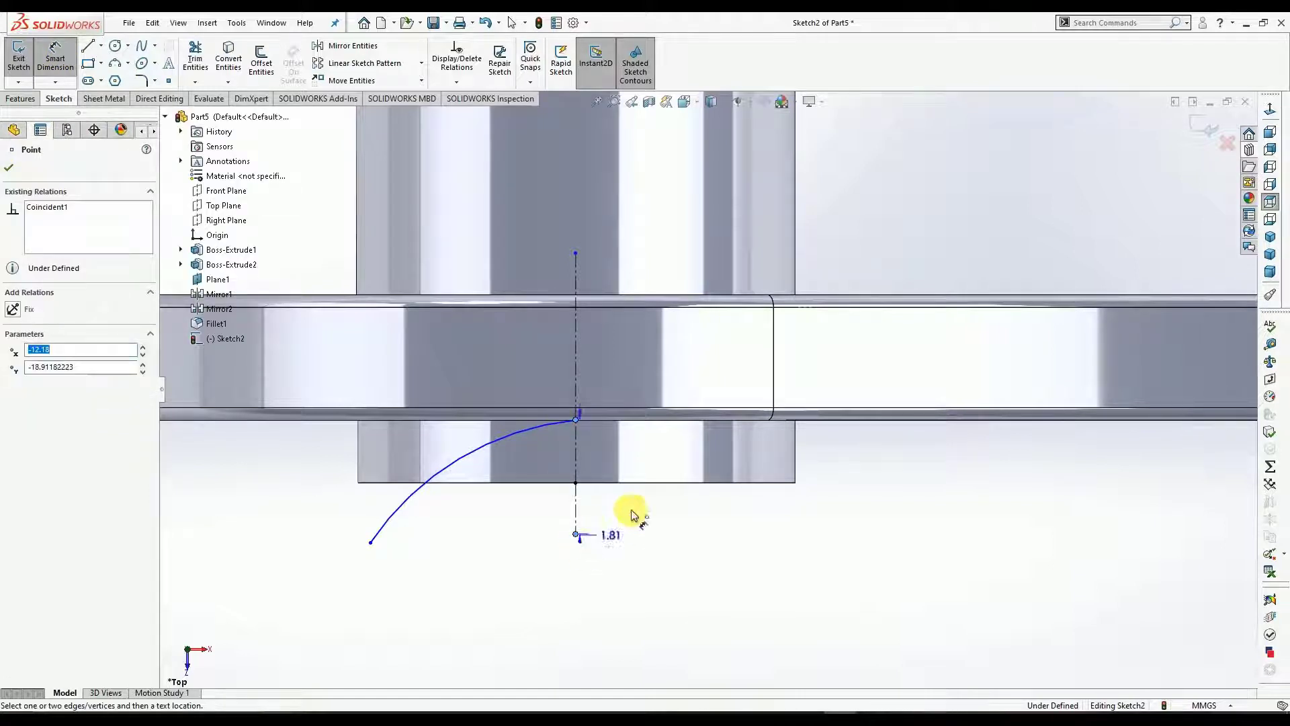
pyautogui.click(836, 497)
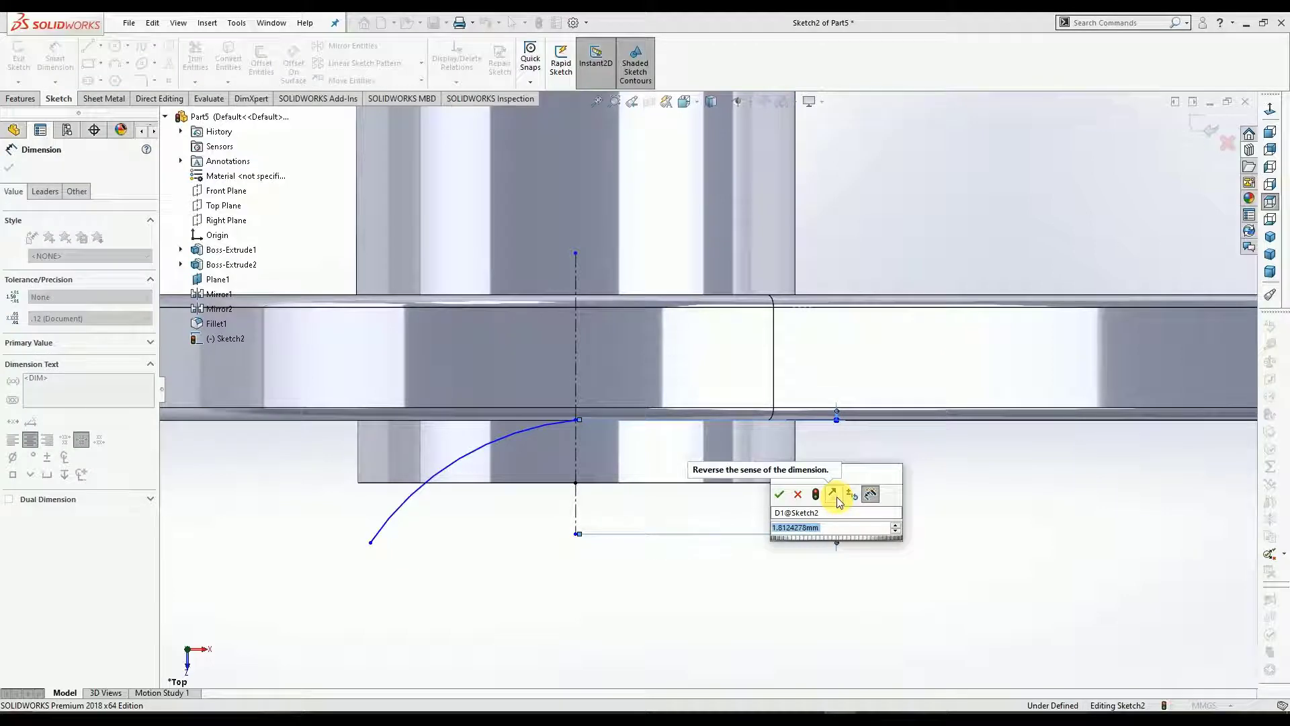
pyautogui.write('1.5')
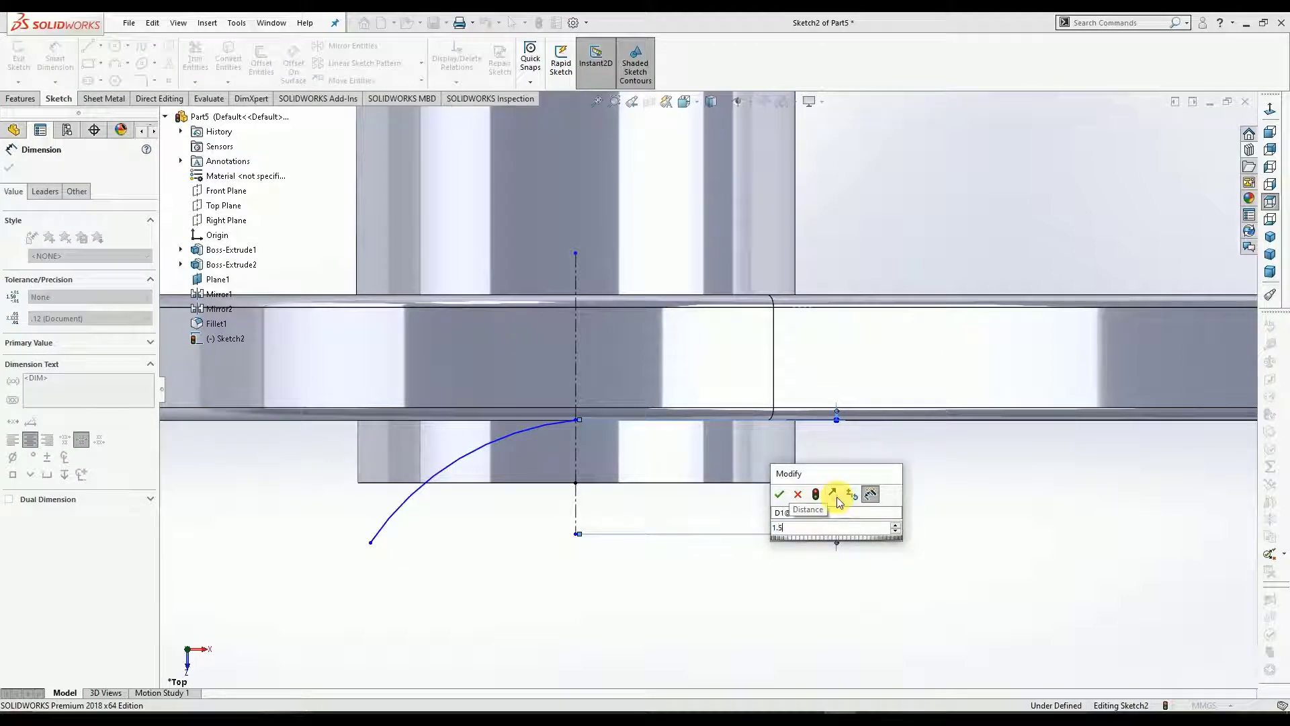
pyautogui.press('Return')
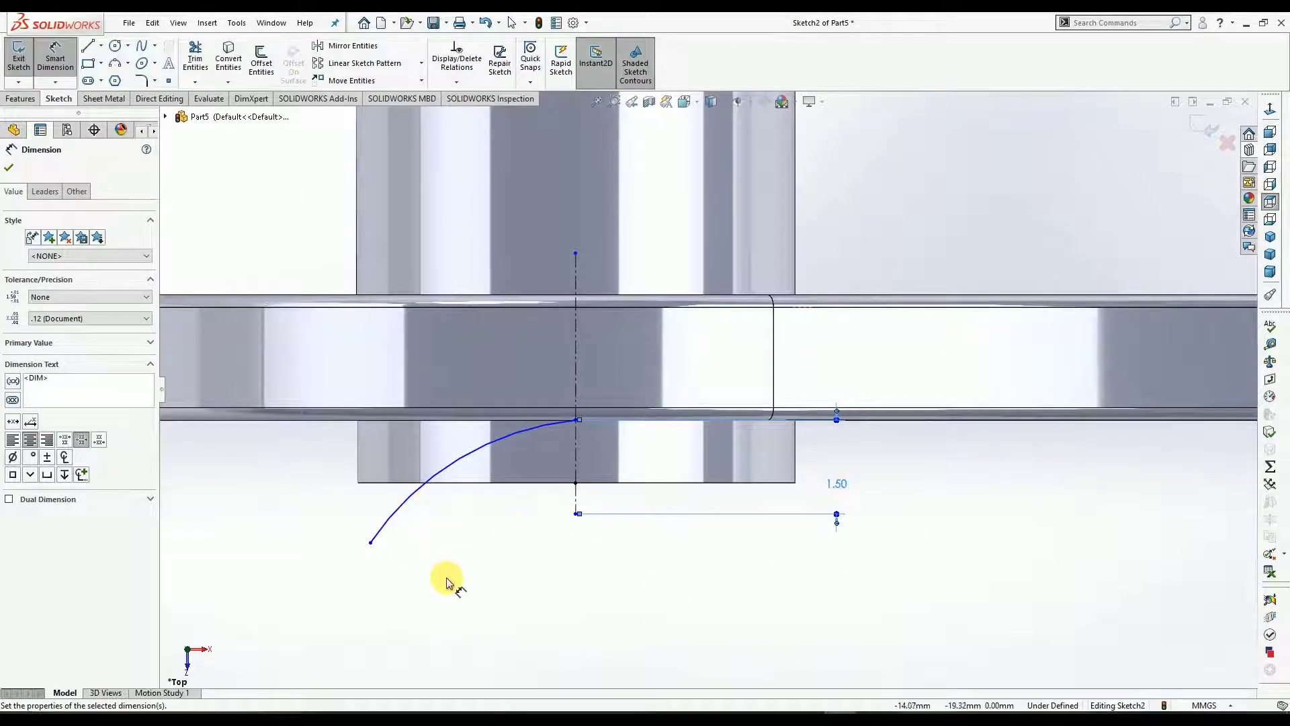
# Add a vertical relation between the arc's center point and the short centerline's outer endpoint.
pyautogui.click(8, 168)
pyautogui.scroll(2, 395, 288)
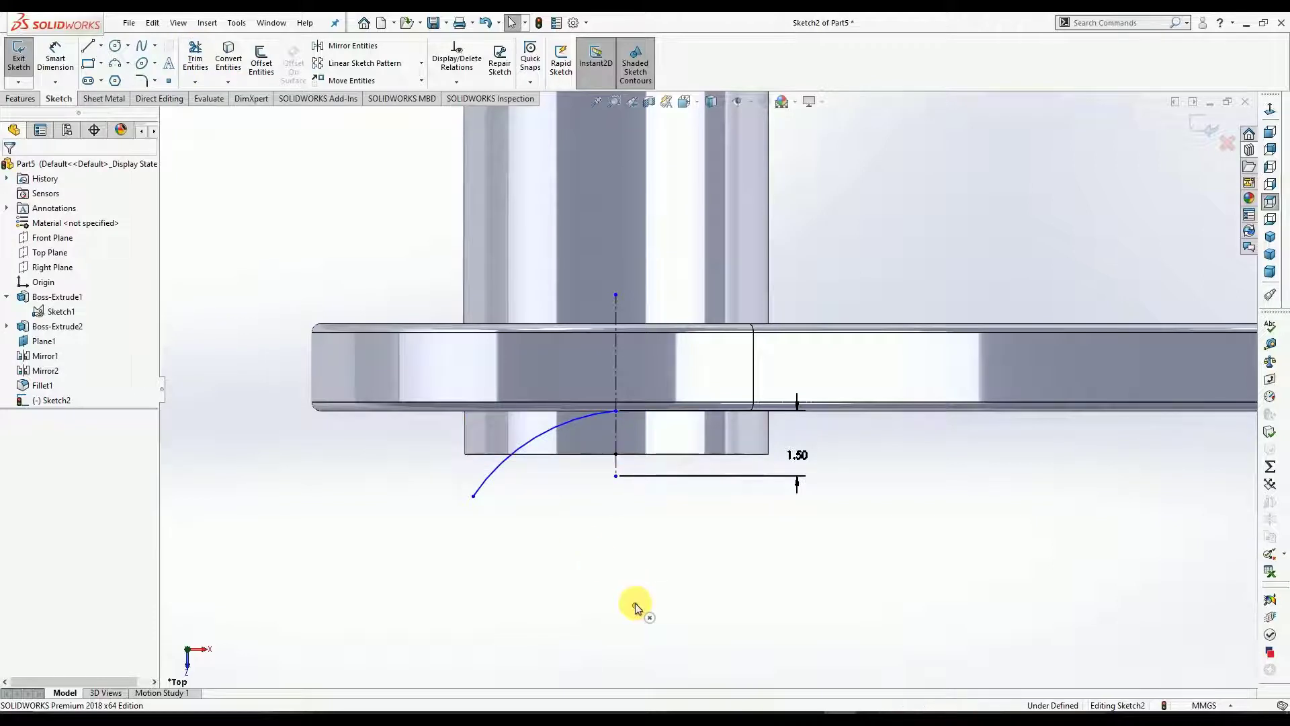
pyautogui.click(635, 605)
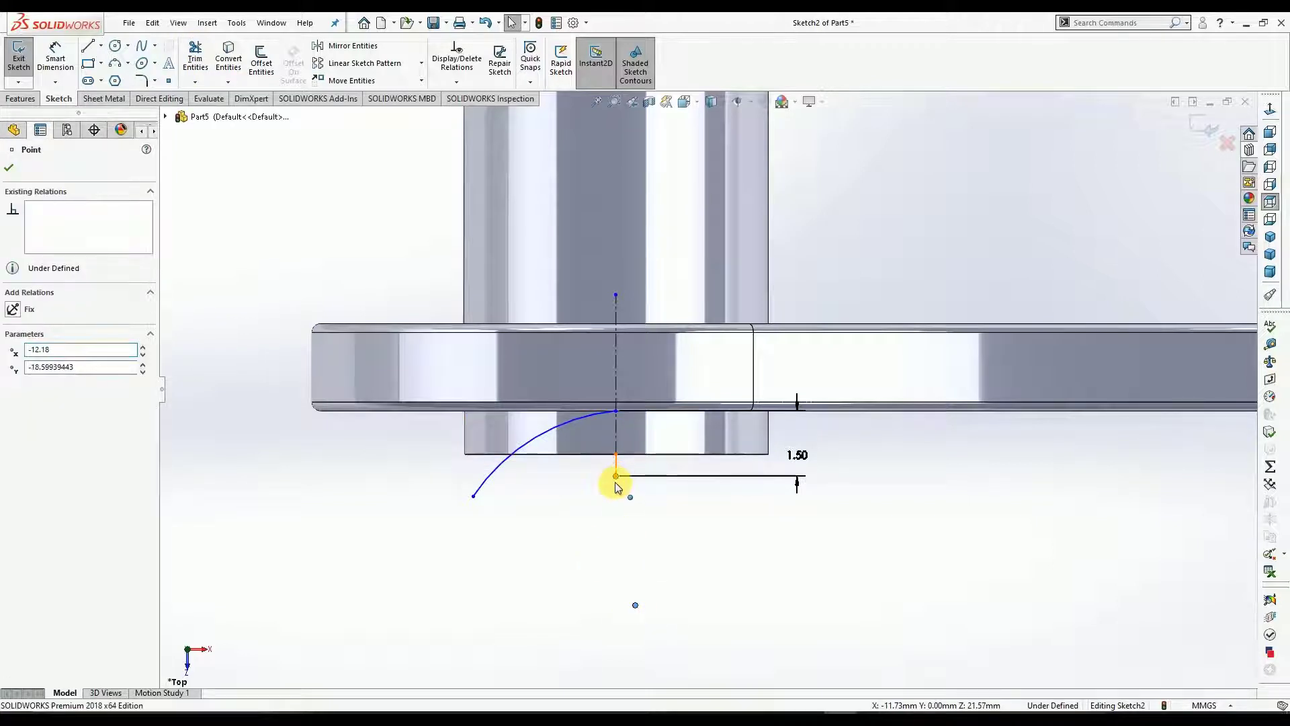
pyautogui.keyDown('ctrl'); pyautogui.click(615, 481); pyautogui.keyUp('ctrl')
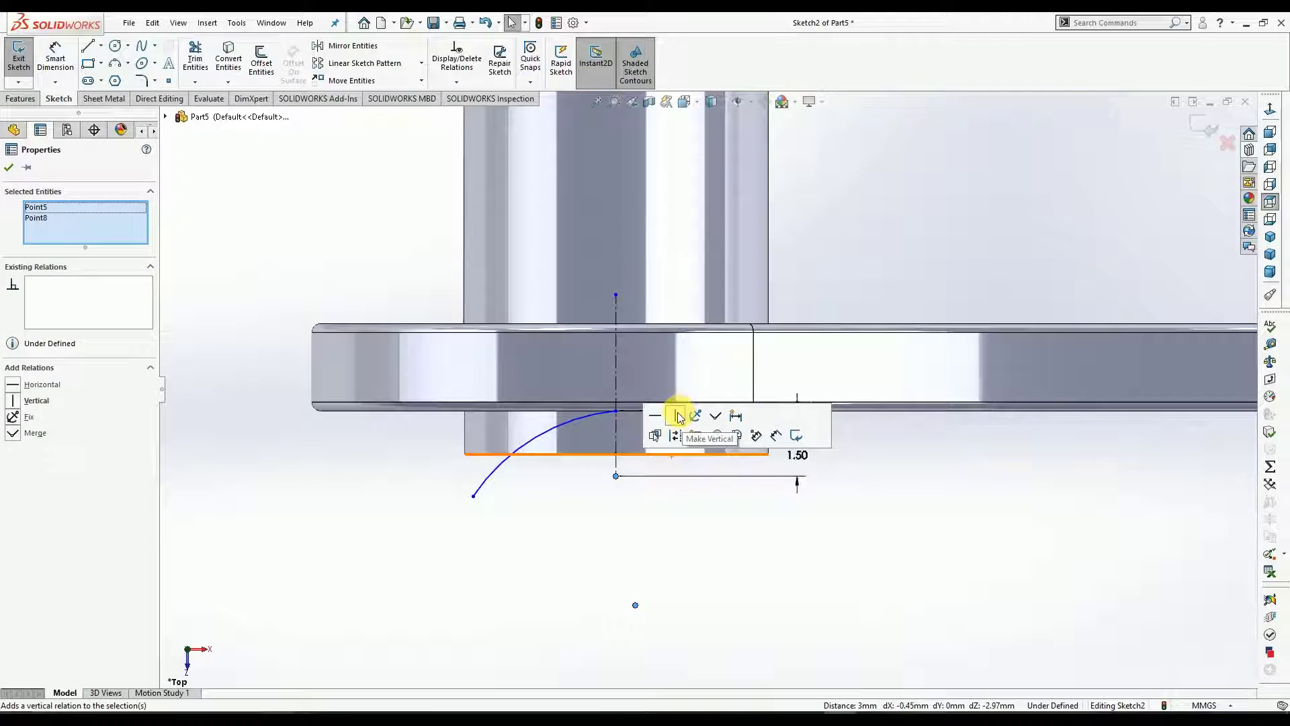
pyautogui.click(678, 416)
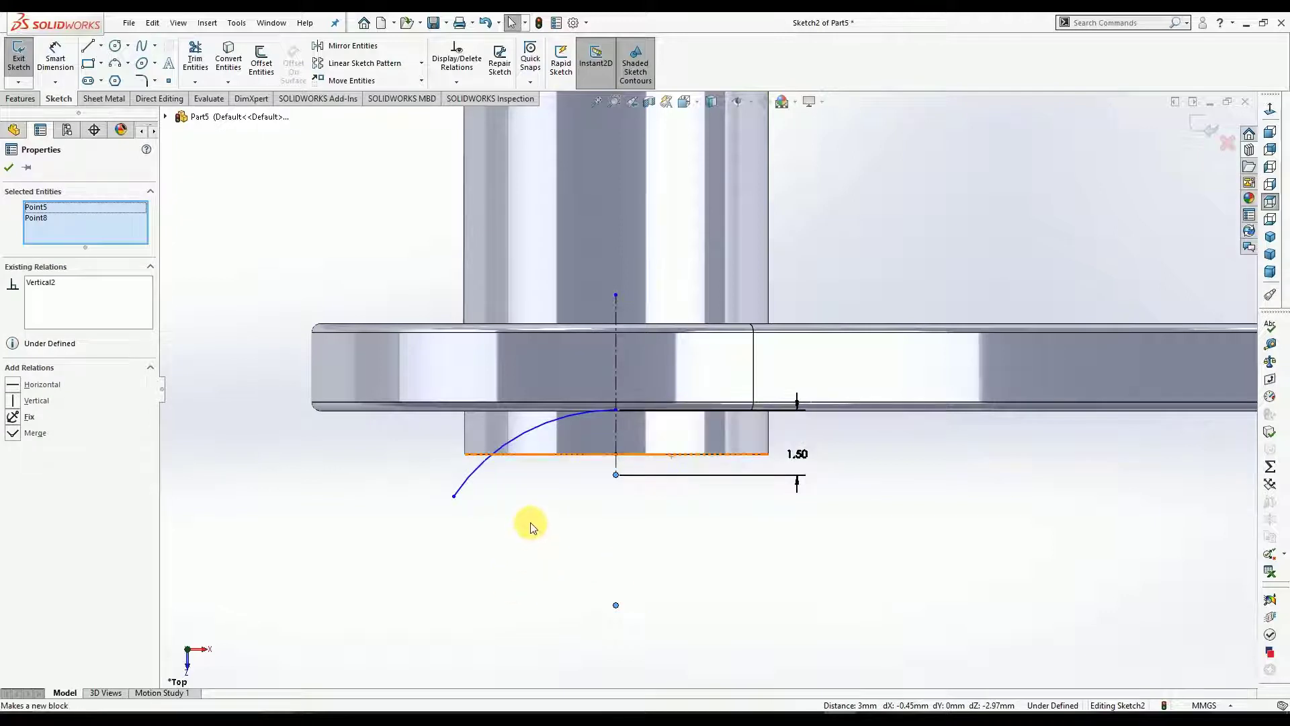
# Sketch a horizontal line about 4.41 mm long from the short centerline's outer endpoint to beyond the arc.
pyautogui.click(86, 49)
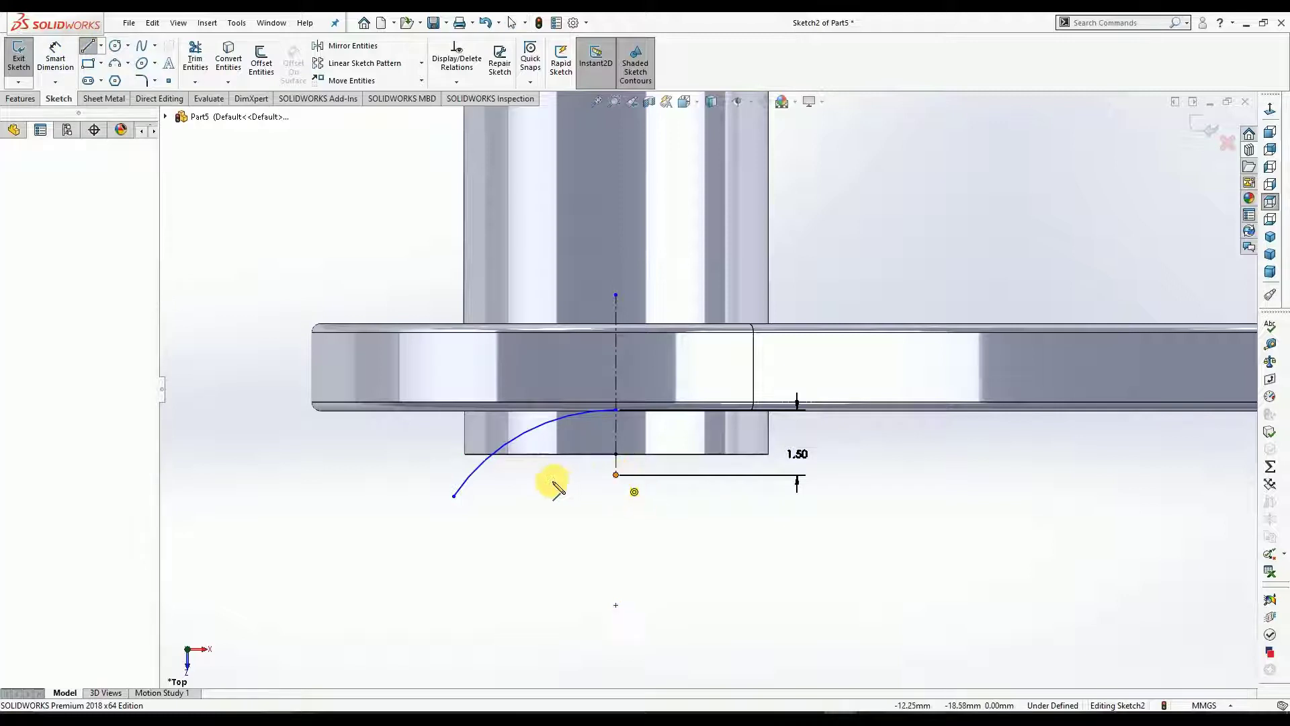
pyautogui.click(616, 475)
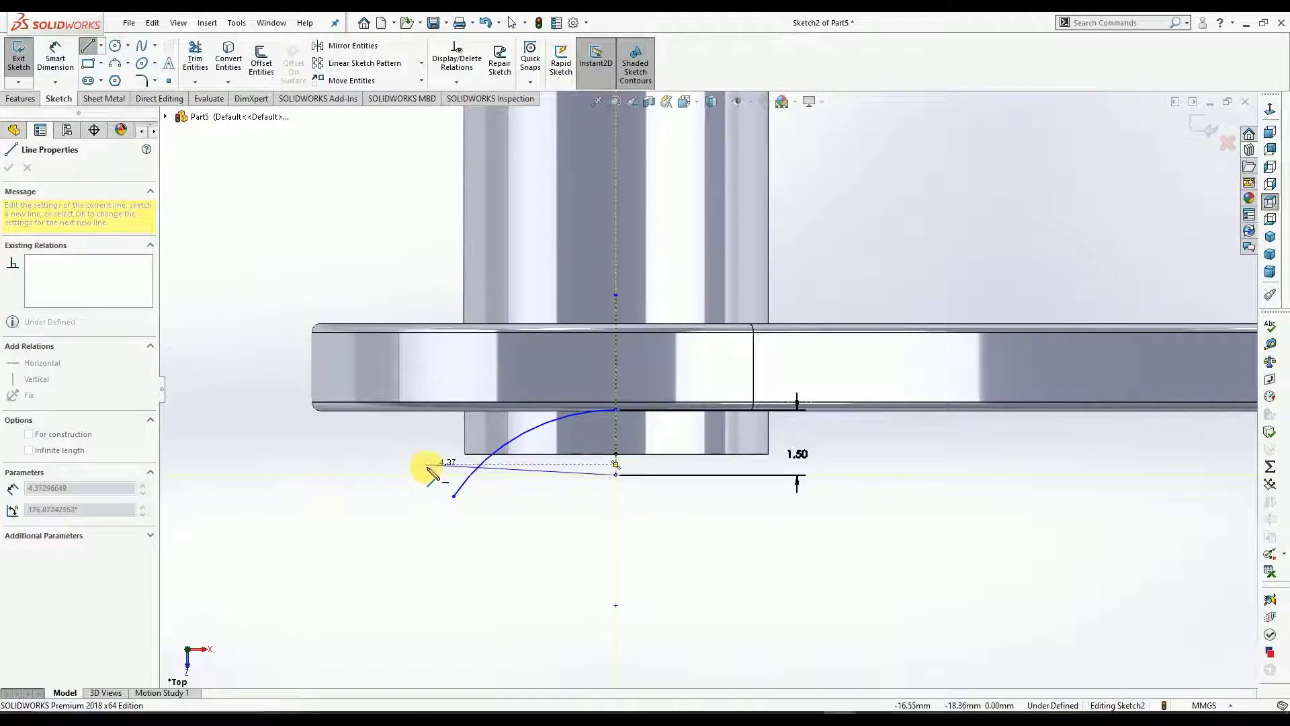
pyautogui.click(424, 476)
pyautogui.rightClick(426, 476)
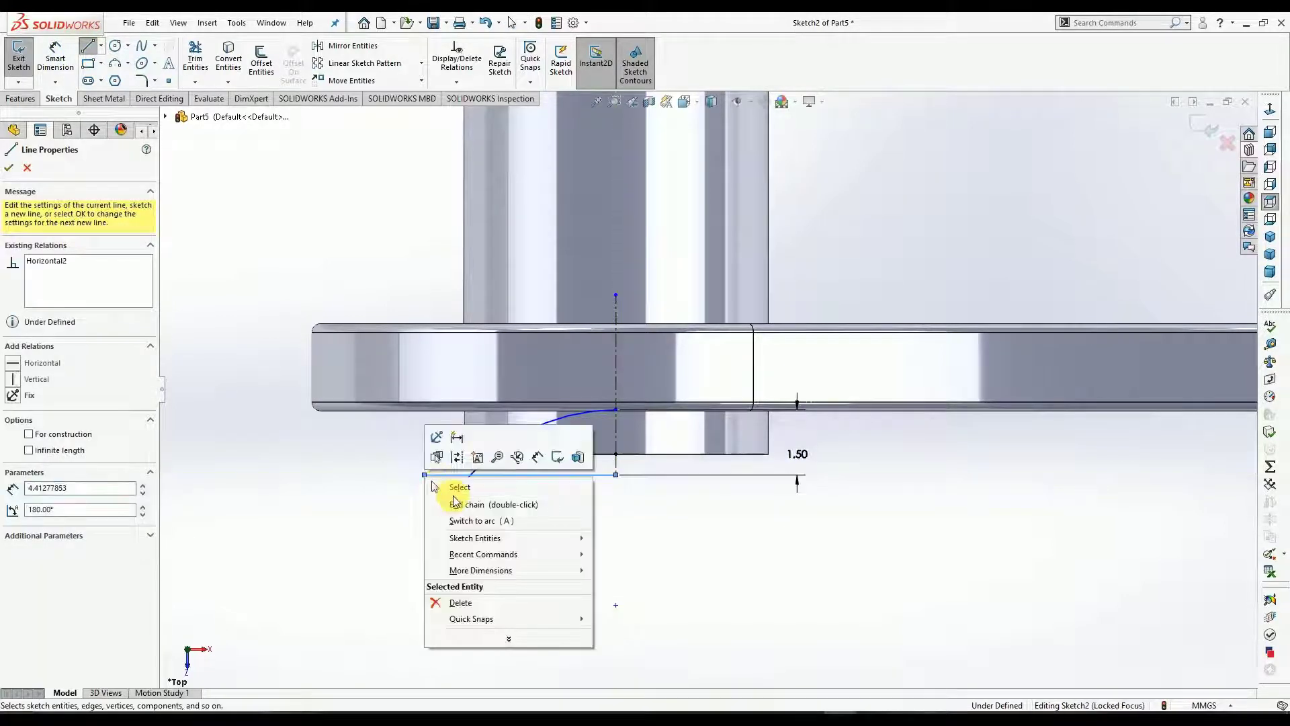
pyautogui.click(461, 513)
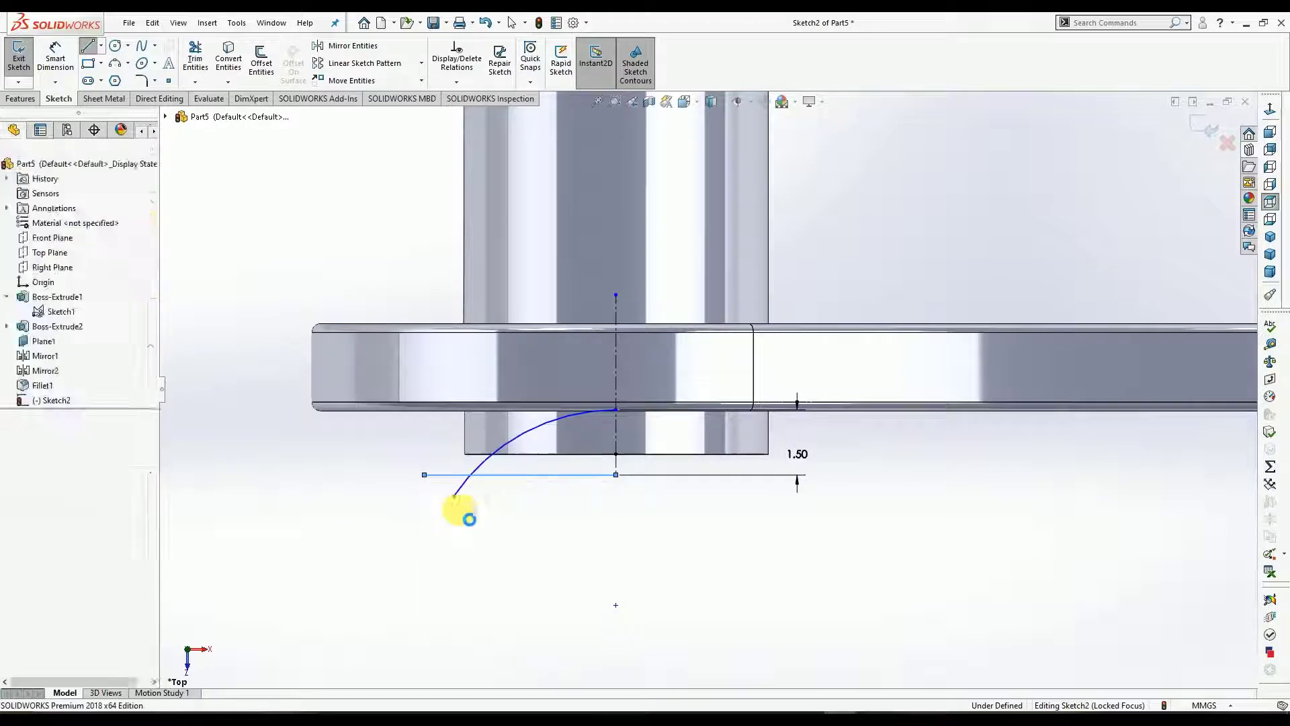
# Trim the overhanging ends of the arc and the horizontal line back to their intersection.
pyautogui.click(195, 57)
pyautogui.moveTo(431, 447)
pyautogui.mouseDown()
pyautogui.moveTo(450, 486)
pyautogui.moveTo(470, 489)
pyautogui.mouseUp()
pyautogui.scroll(1, 565, 534)
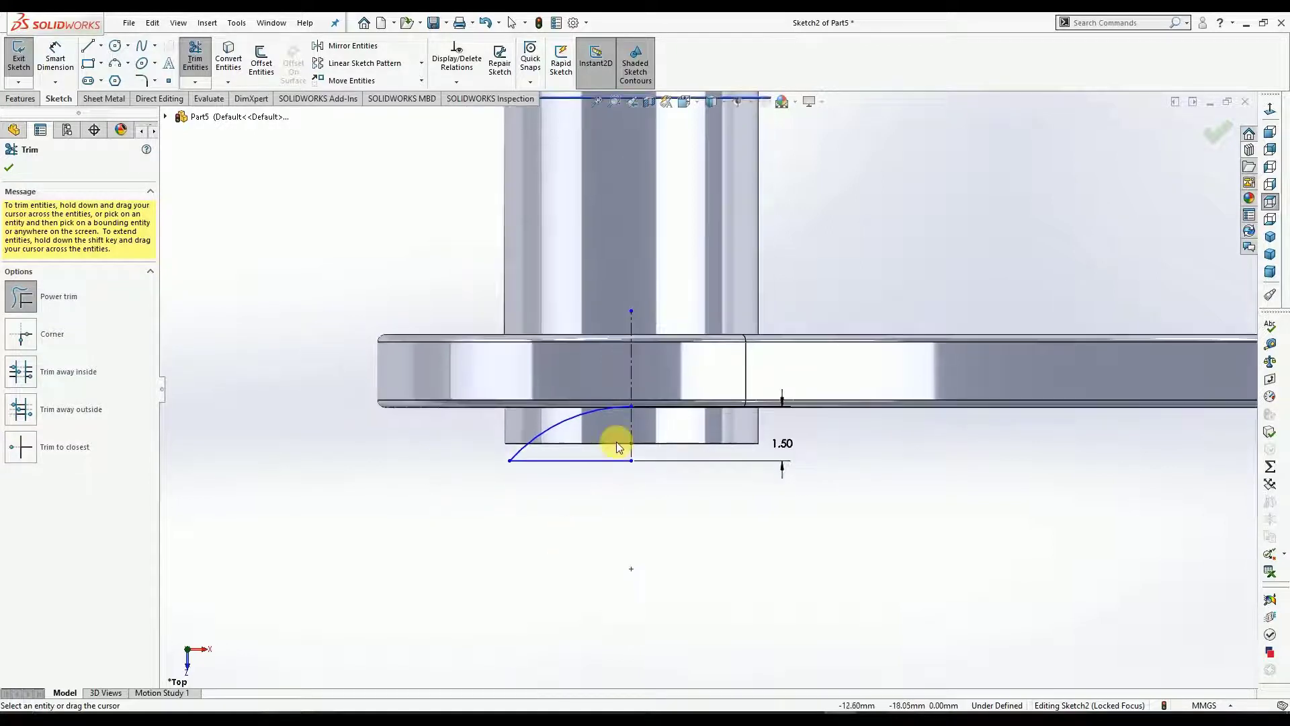
pyautogui.click(10, 170)
# Close the profile with a 1.5 mm vertical line from the arc's start to the horizontal line's end, and exit the sketch.
pyautogui.click(631, 405)
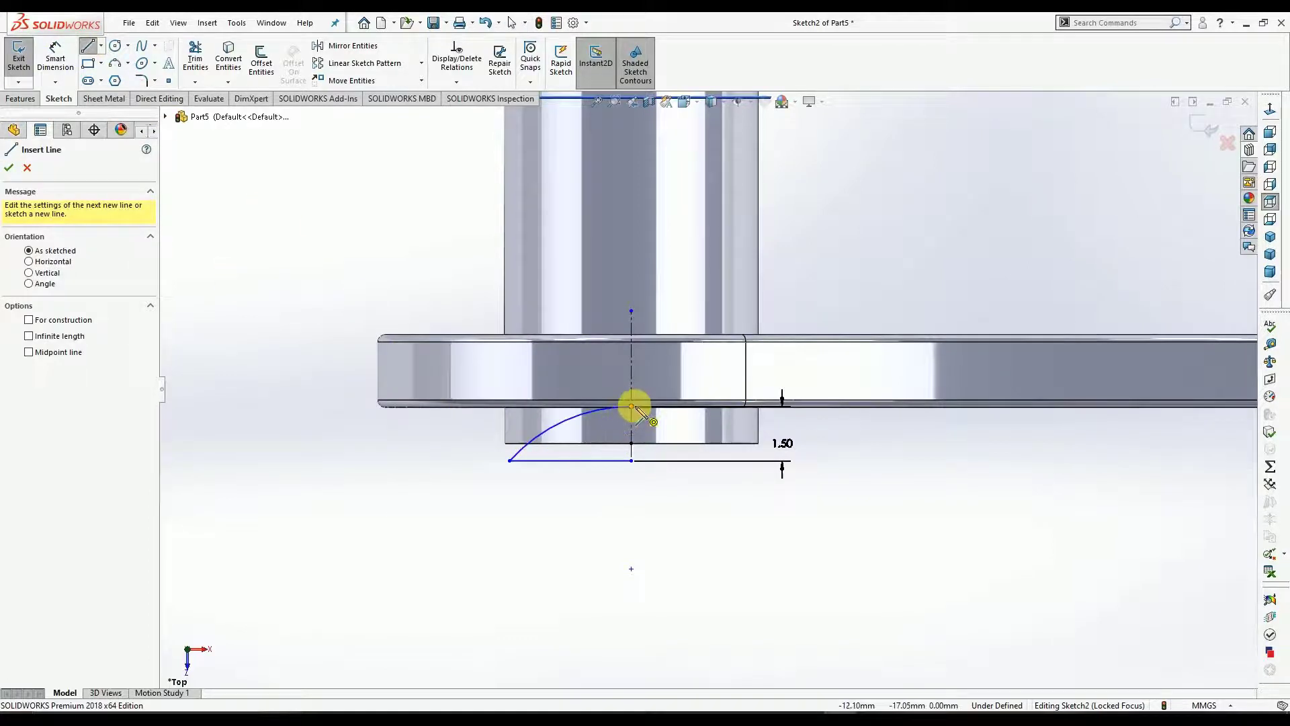
pyautogui.moveTo(632, 406); pyautogui.dragTo(631, 461)
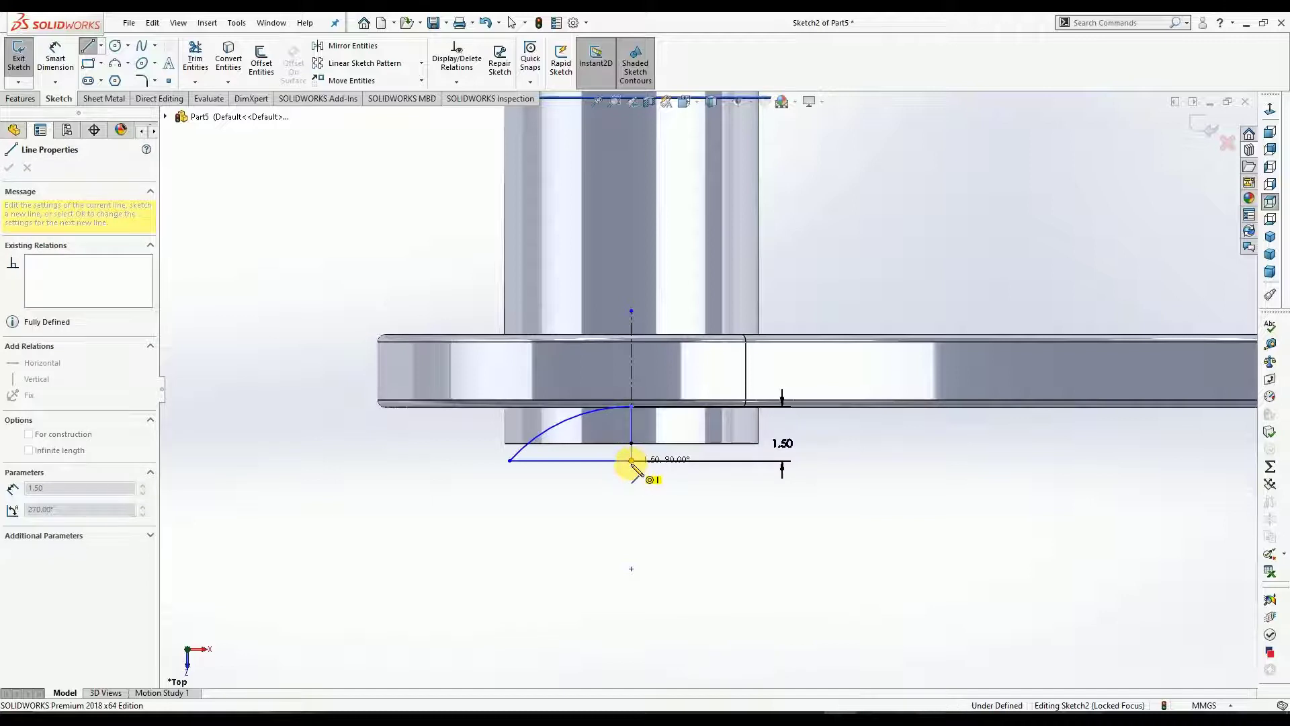
pyautogui.rightClick(632, 464)
pyautogui.click(659, 479)
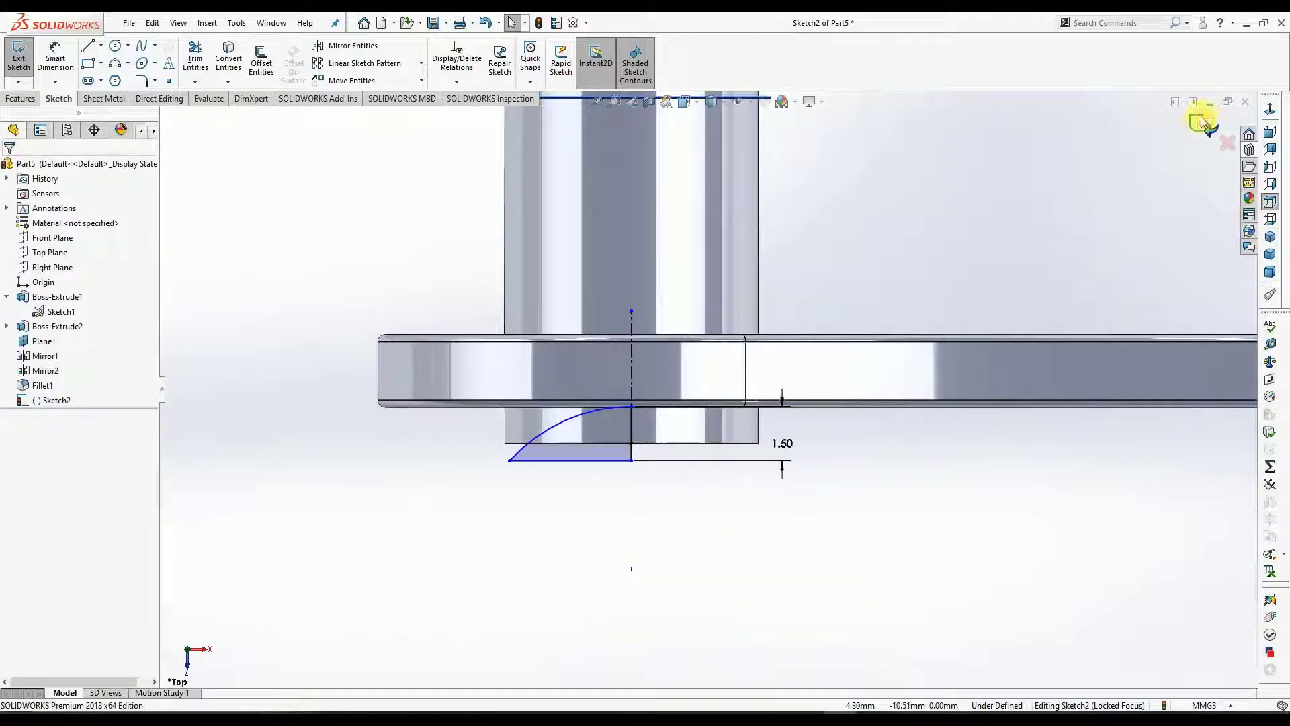
pyautogui.click(19, 60)
# Cut a dished recess in the pin's end by revolving the profile 360° about its vertical line.
pyautogui.click(20, 99)
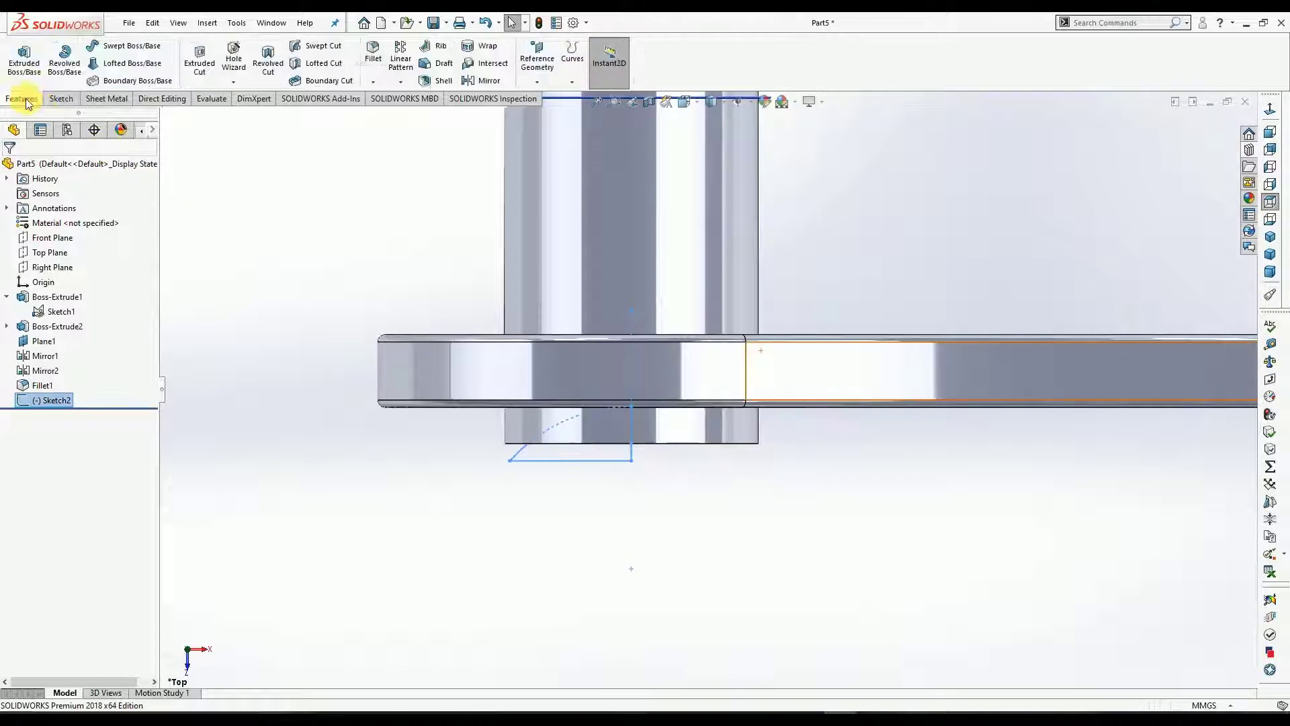
pyautogui.click(268, 60)
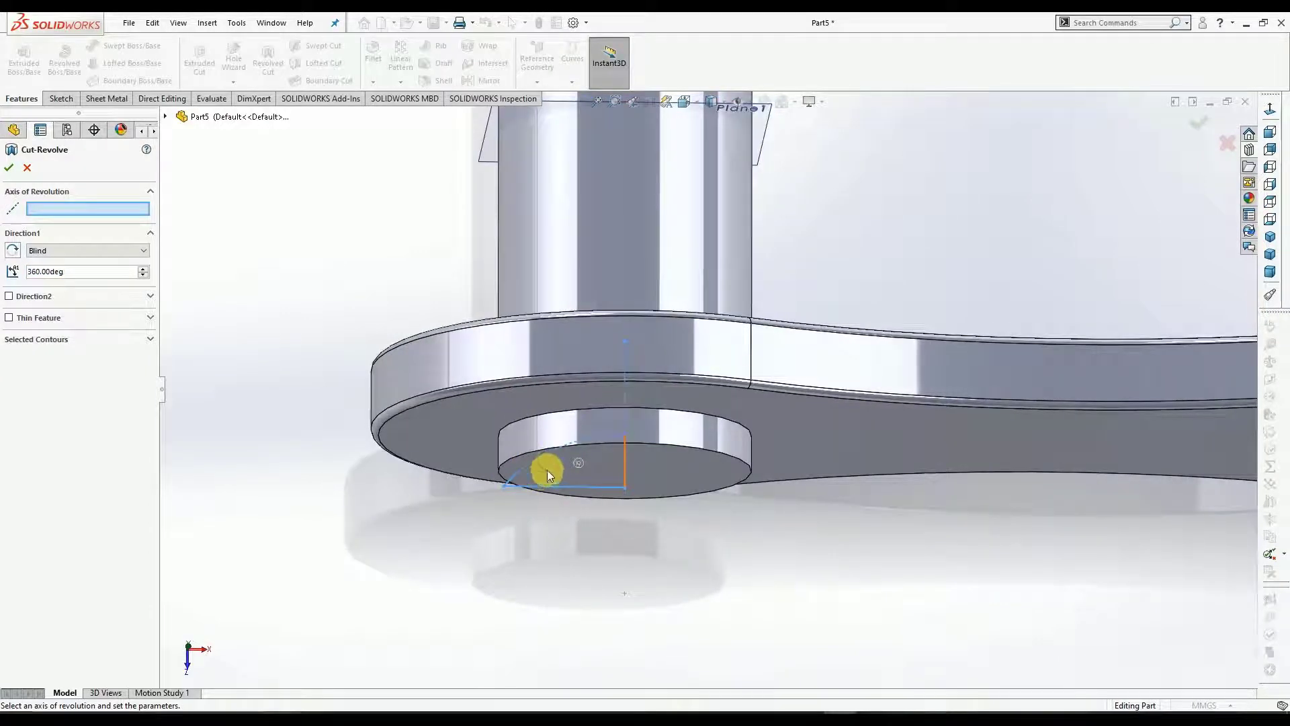
pyautogui.click(625, 458)
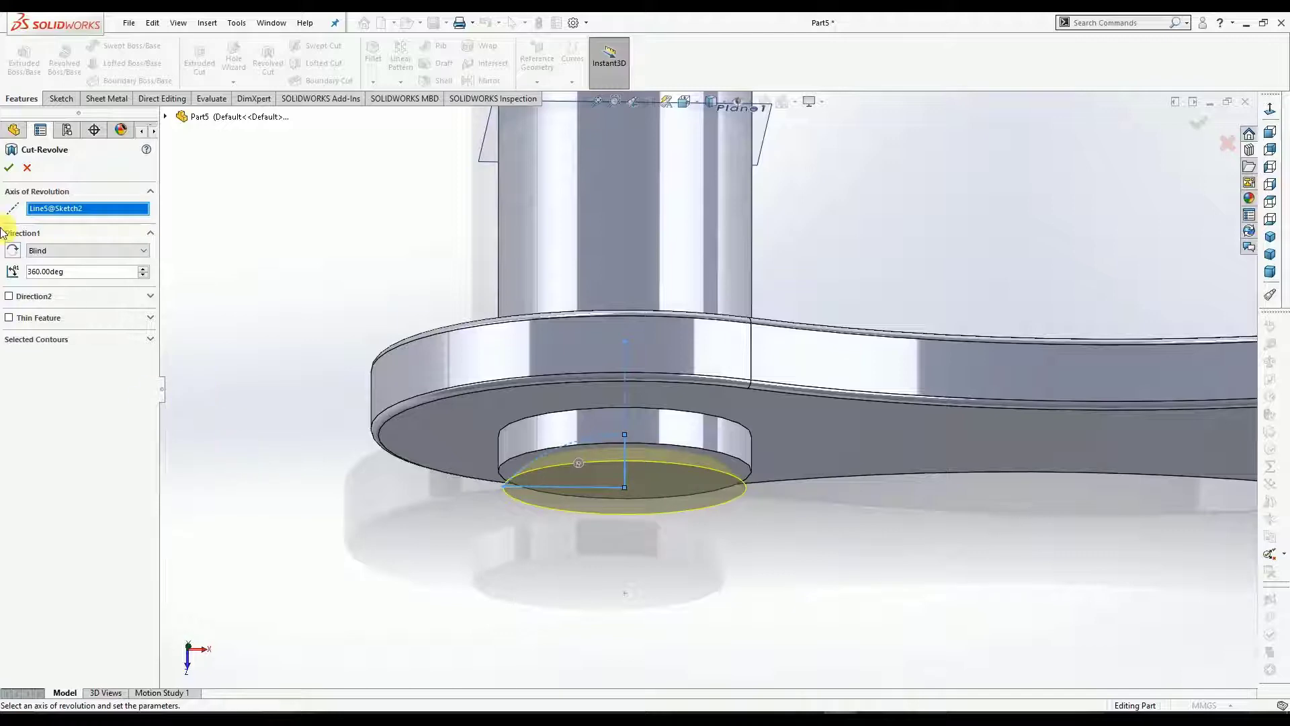
pyautogui.moveTo(479, 491); pyautogui.dragTo(496, 430, button='middle')
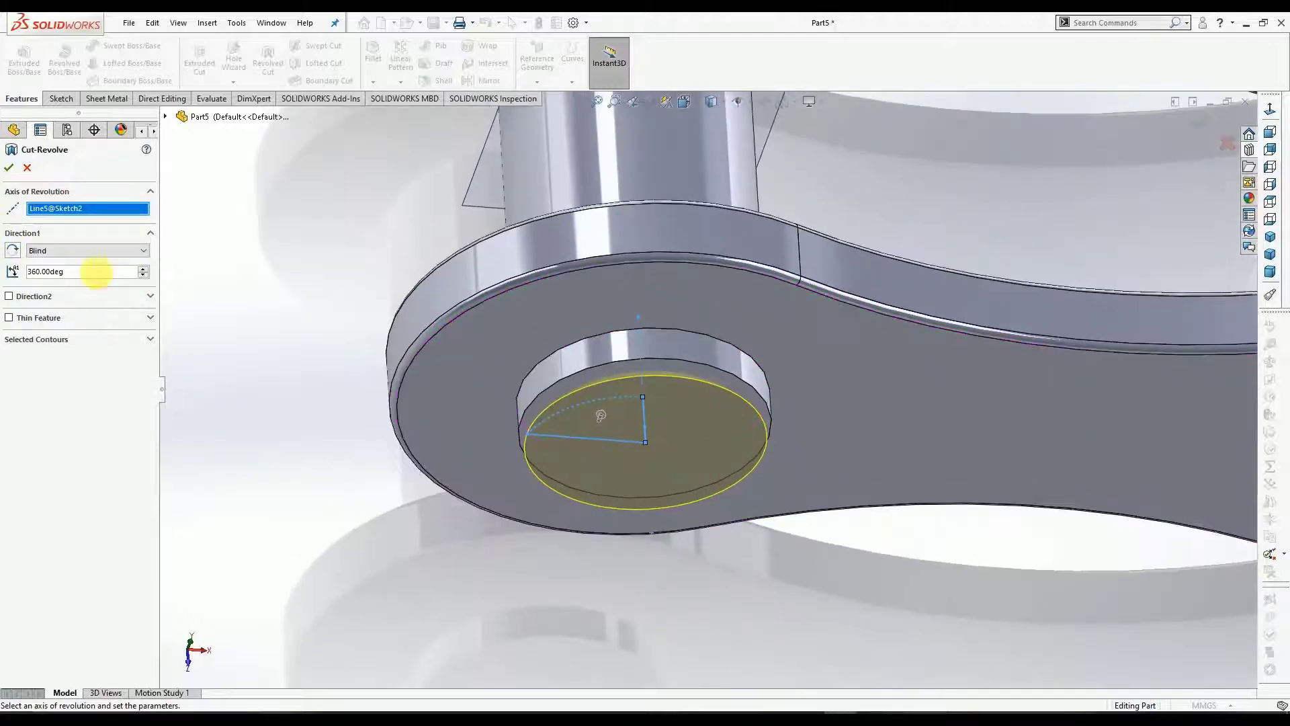
pyautogui.click(11, 169)
pyautogui.scroll(3, 528, 543)
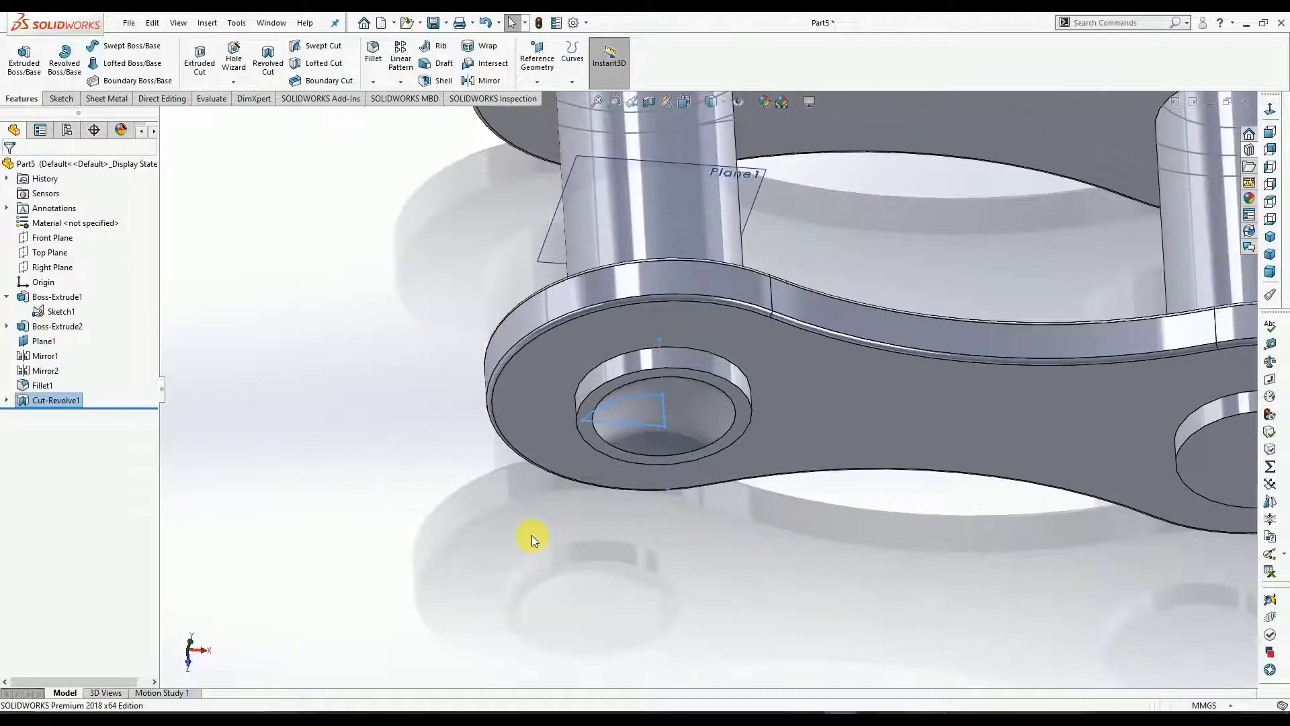
# Mirror the revolved cut about Plane1 onto the pin's opposite end.
pyautogui.moveTo(700, 397); pyautogui.dragTo(705, 427, button='middle')
pyautogui.scroll(1, 503, 419)
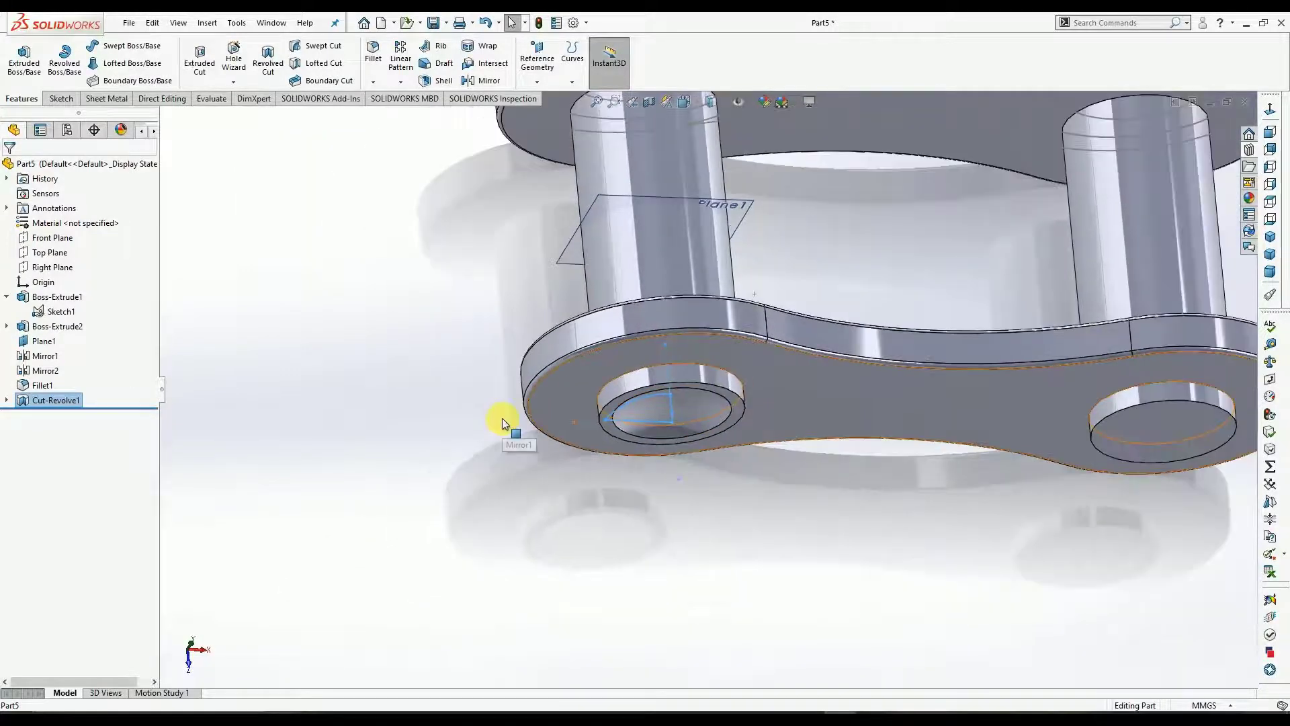
pyautogui.scroll(2, 502, 418)
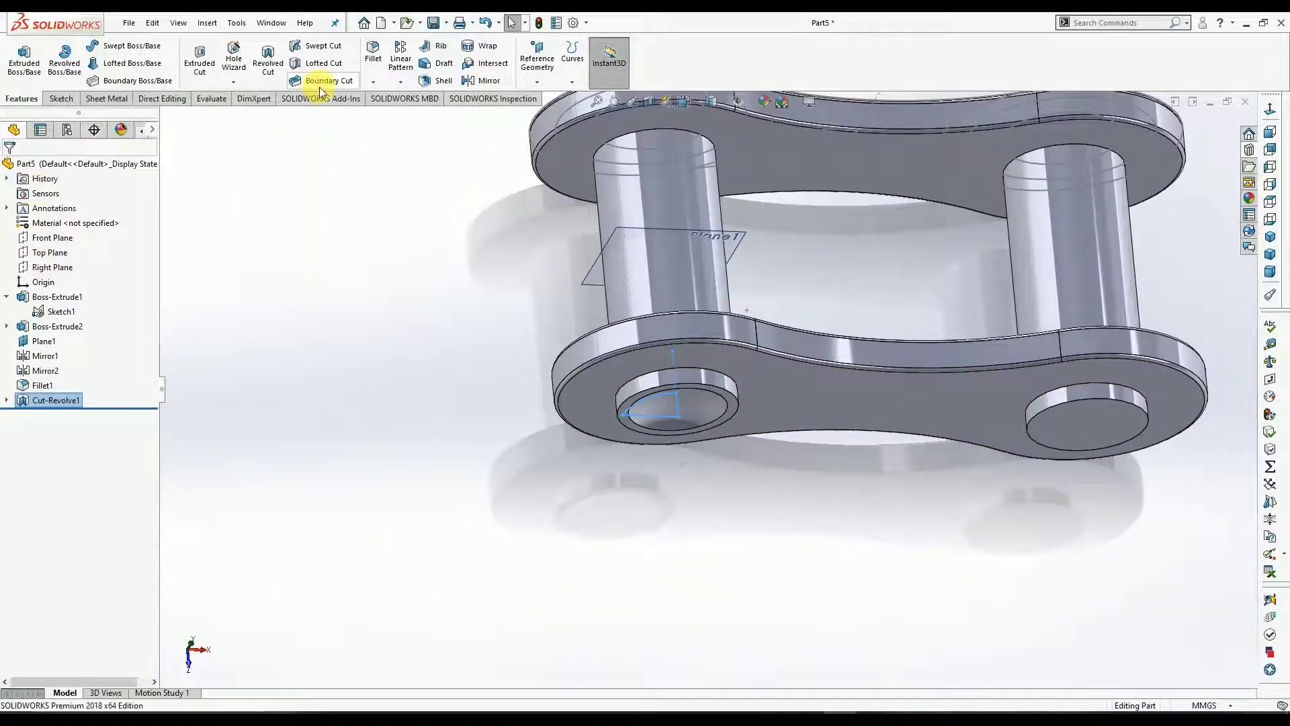
pyautogui.click(481, 81)
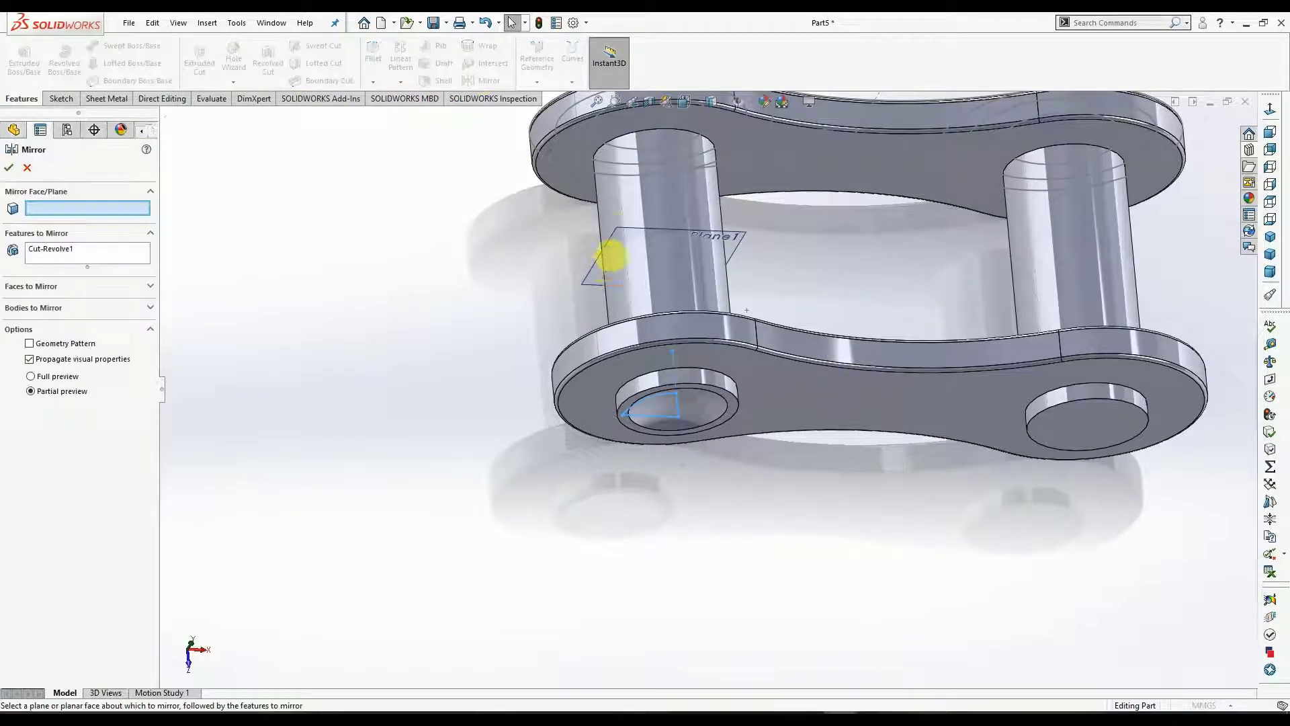
pyautogui.click(618, 230)
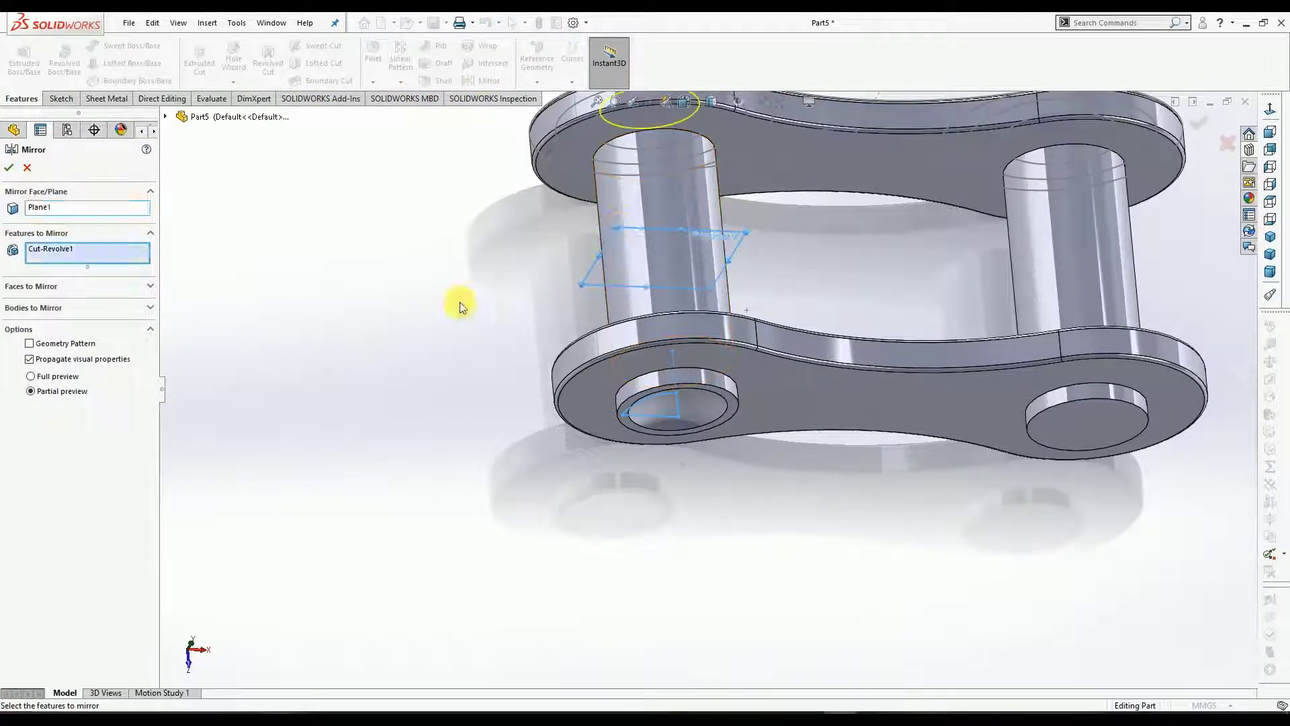
pyautogui.click(9, 168)
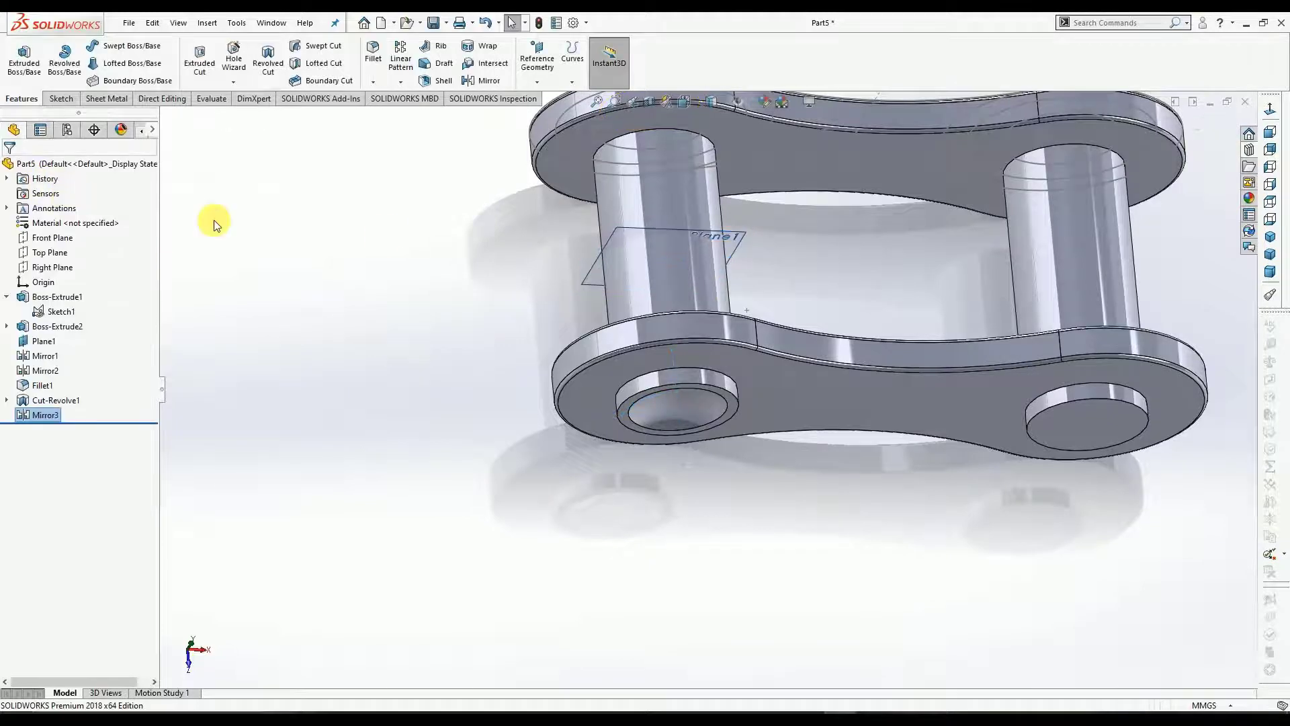
# Mirror the previous mirror feature about the Right Plane to recess both ends of the second pin.
pyautogui.scroll(-2, 451, 200)
pyautogui.scroll(2, 450, 200)
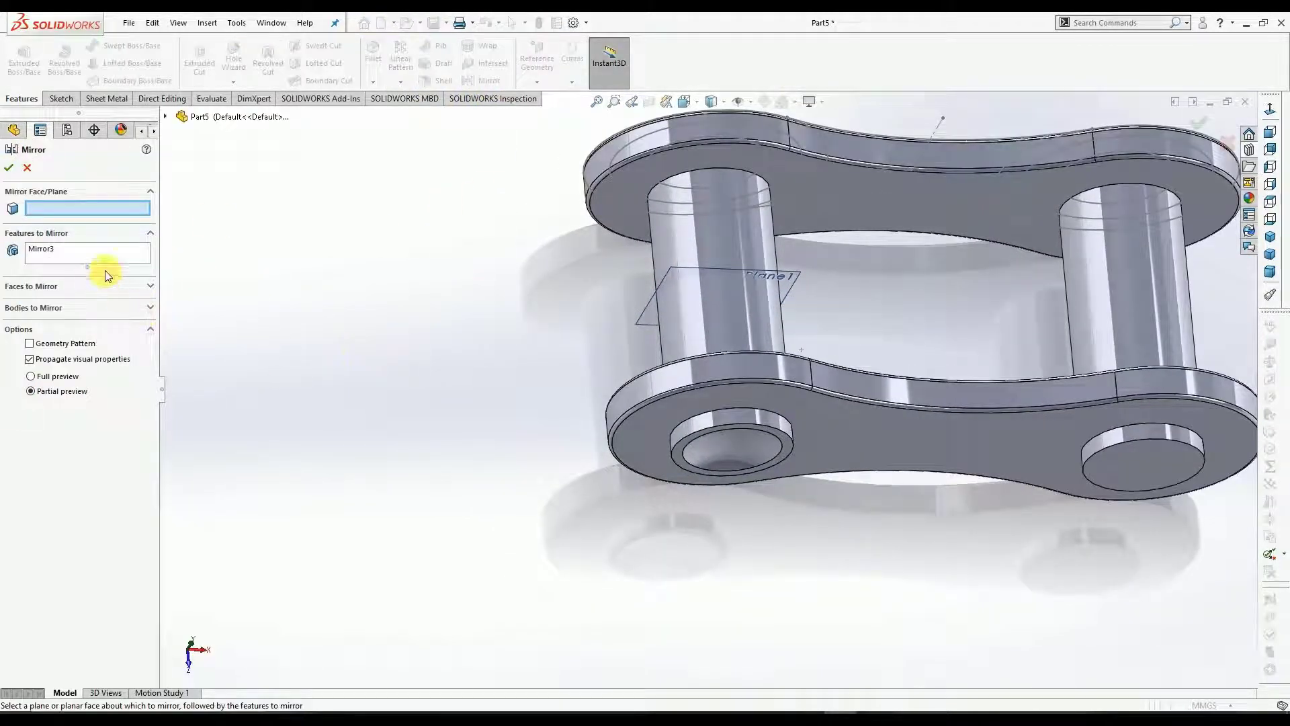
pyautogui.click(167, 116)
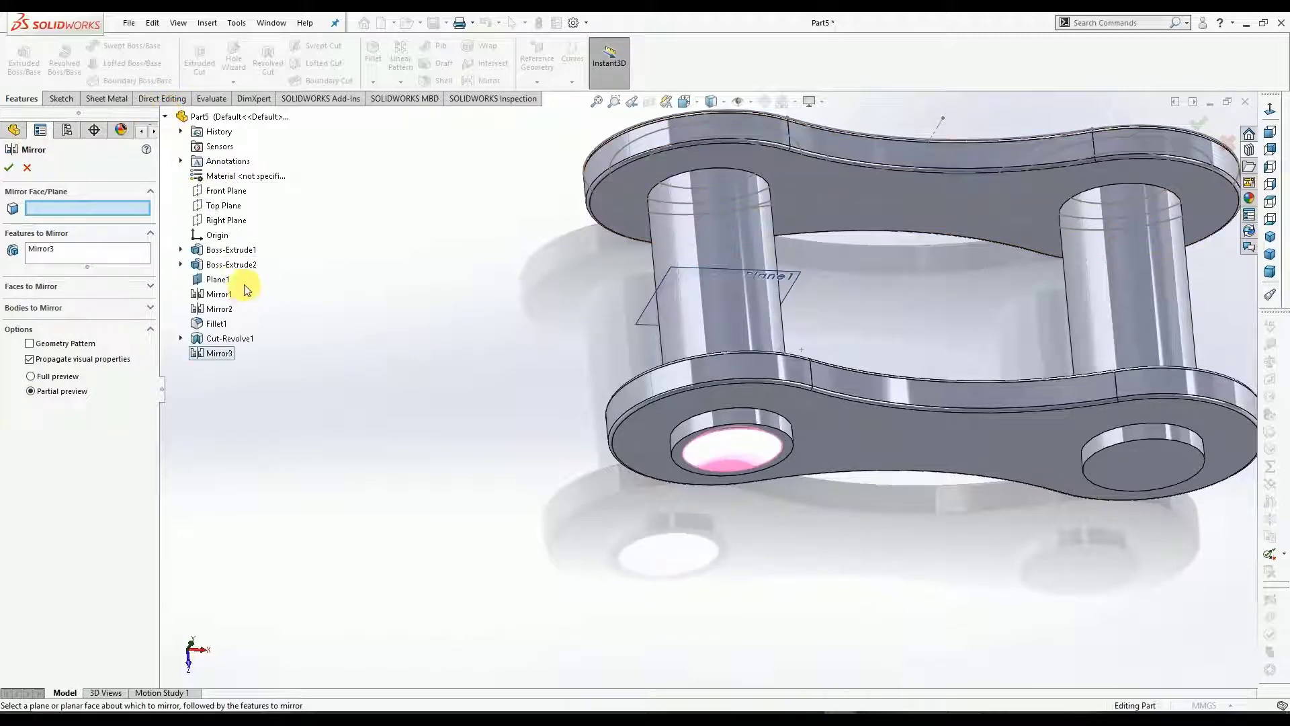
pyautogui.click(215, 220)
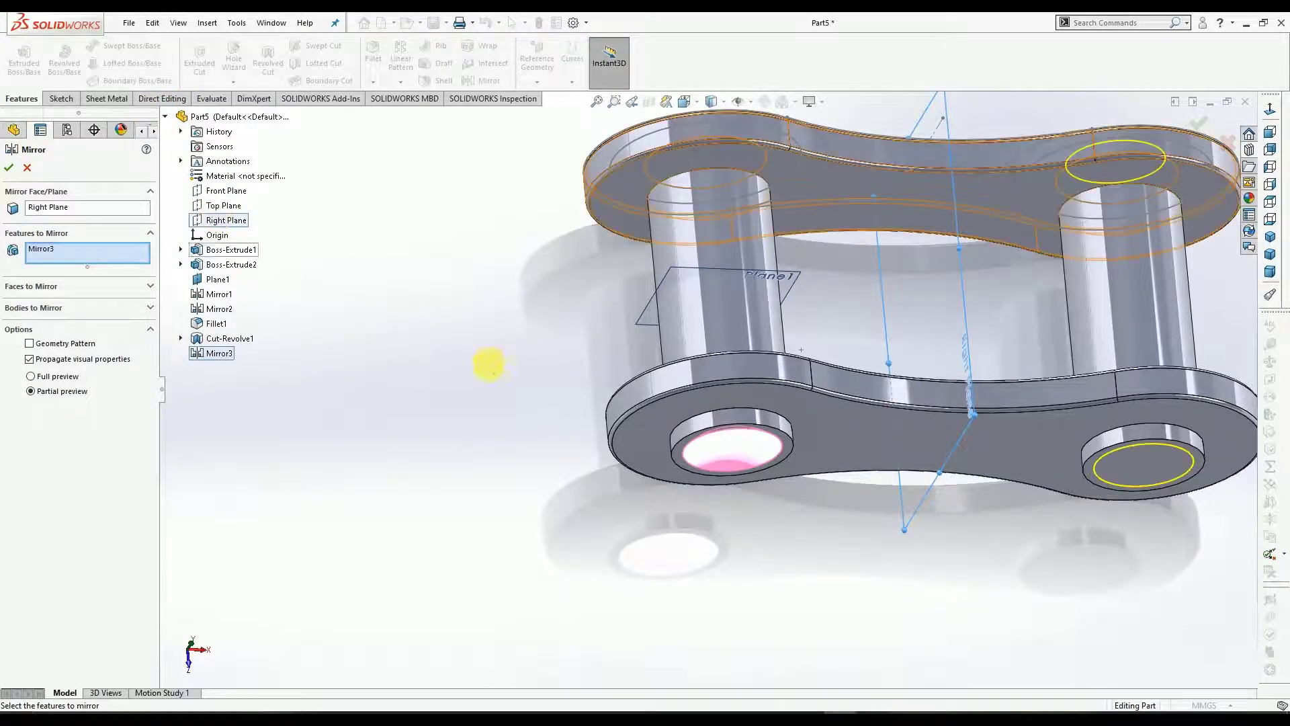
pyautogui.moveTo(479, 361); pyautogui.dragTo(452, 396, button='middle')
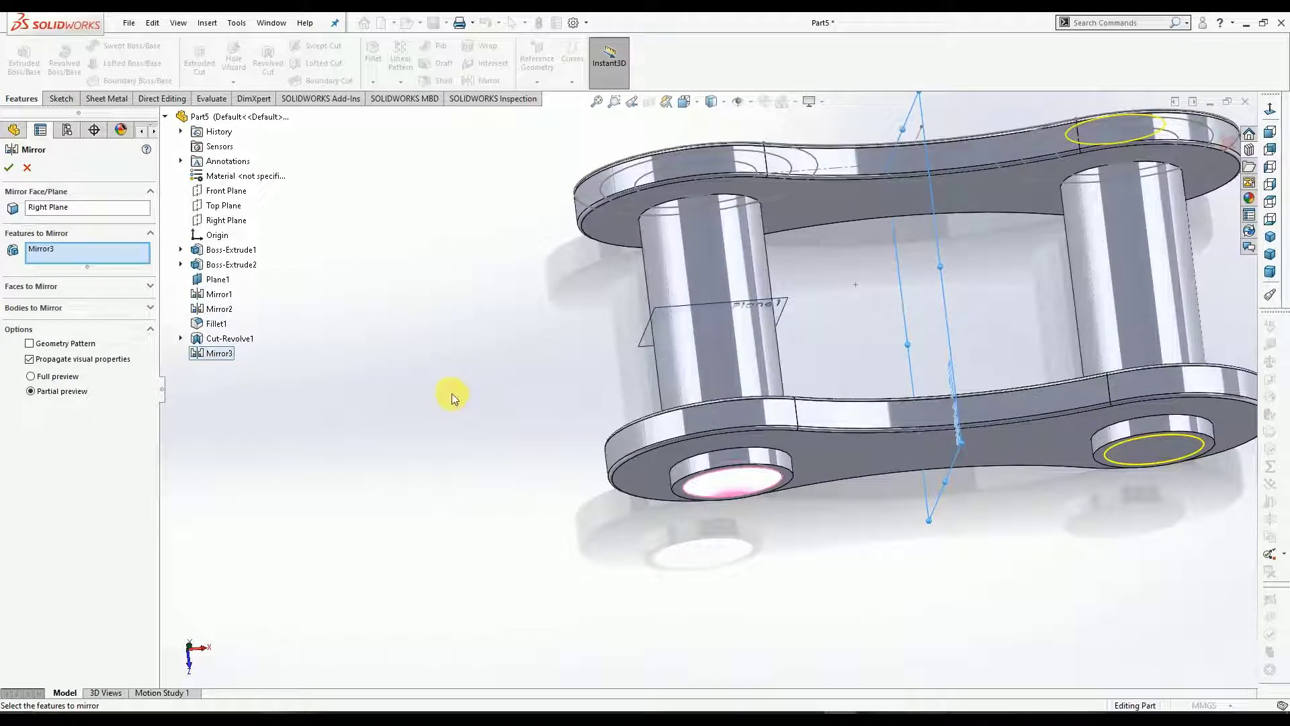
pyautogui.click(10, 168)
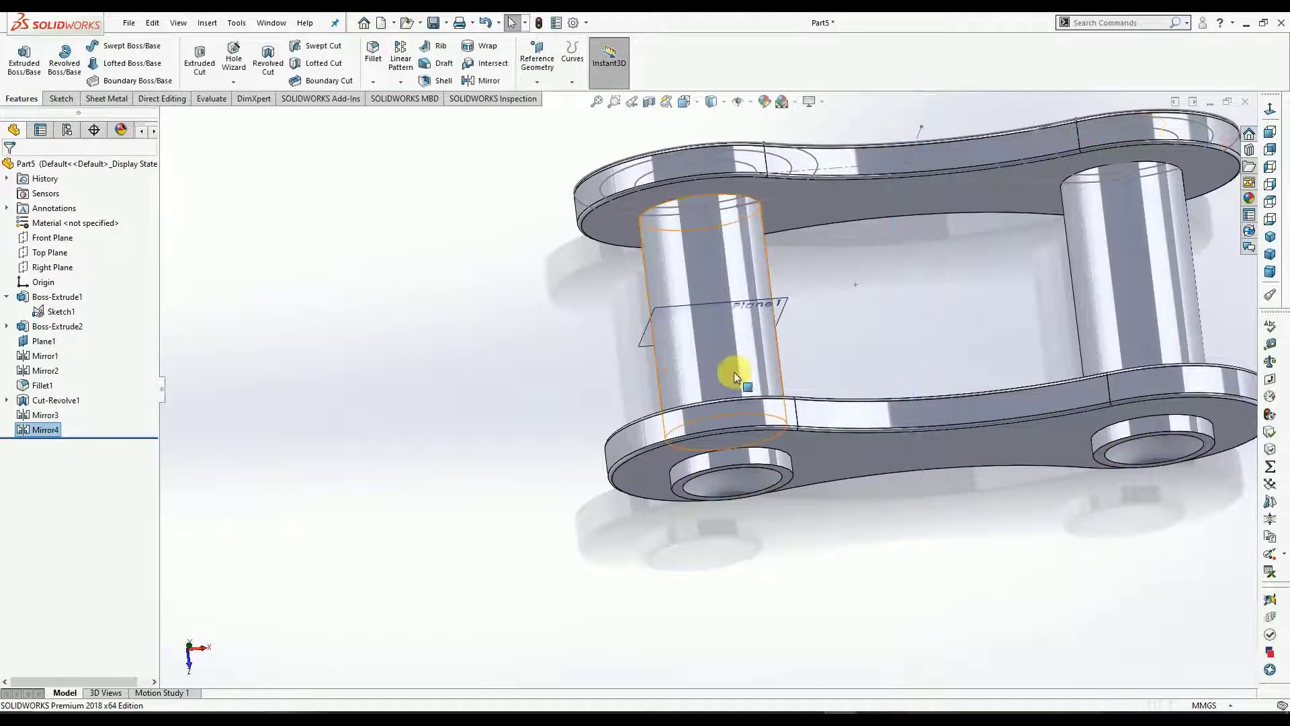
pyautogui.moveTo(729, 351); pyautogui.dragTo(697, 288, button='middle')
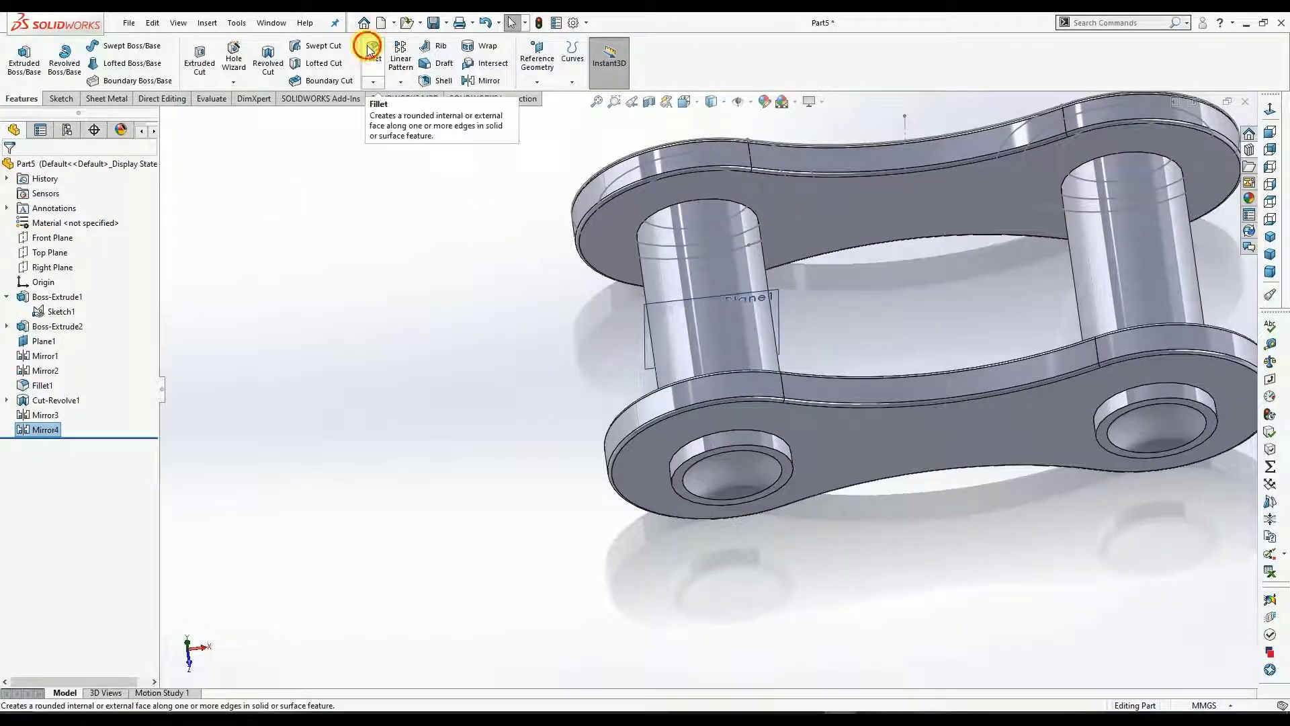
pyautogui.click(728, 445)
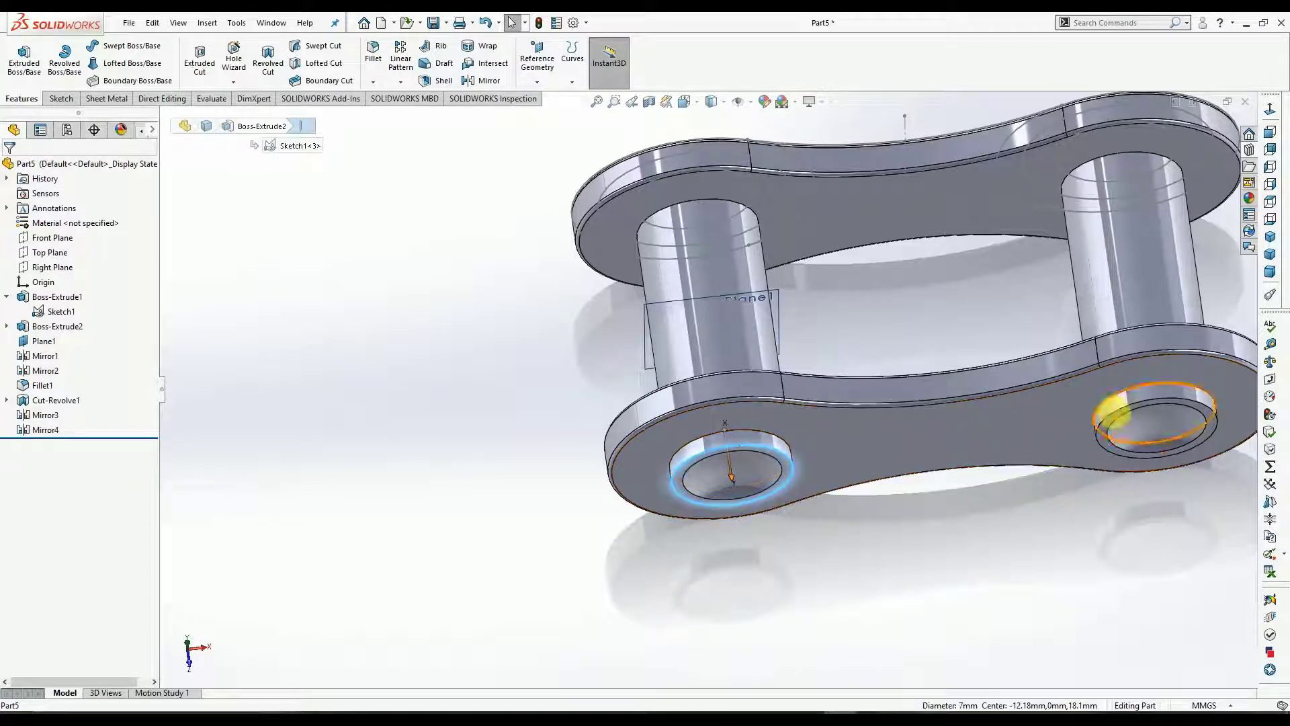
pyautogui.click(1120, 411)
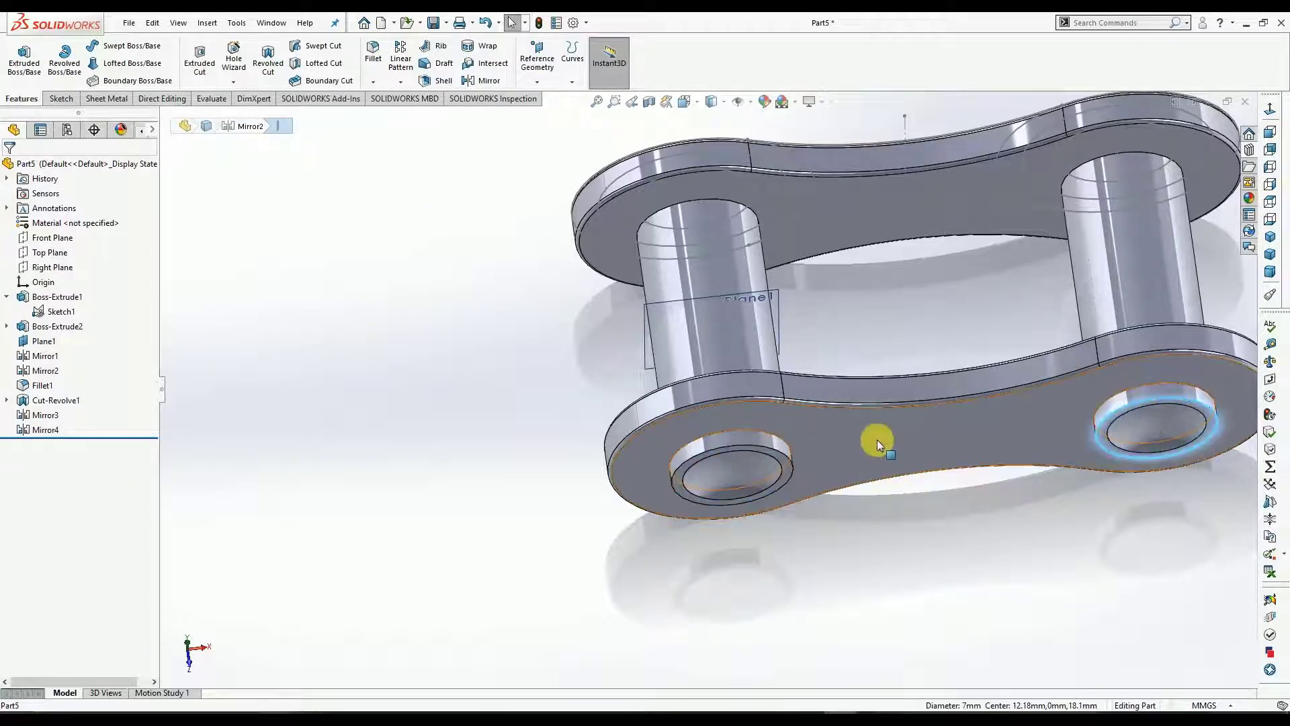
pyautogui.moveTo(879, 438); pyautogui.dragTo(904, 504, button='middle')
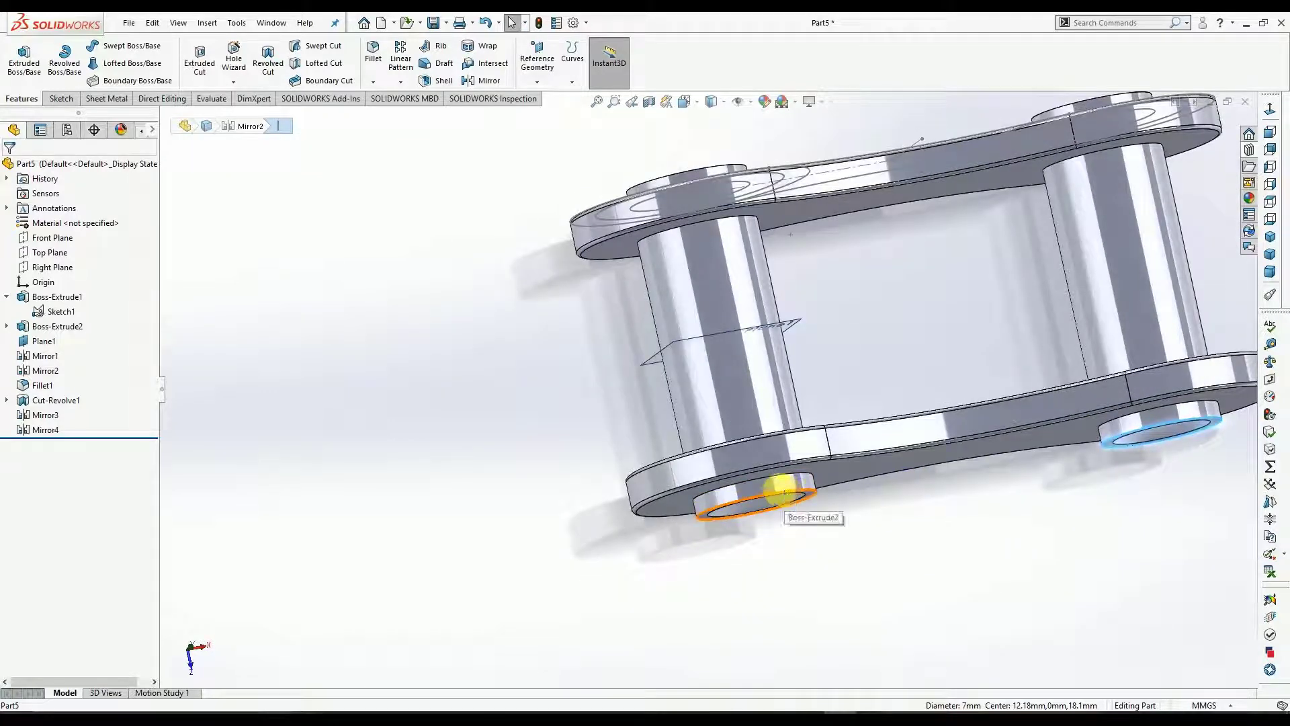
pyautogui.click(326, 201)
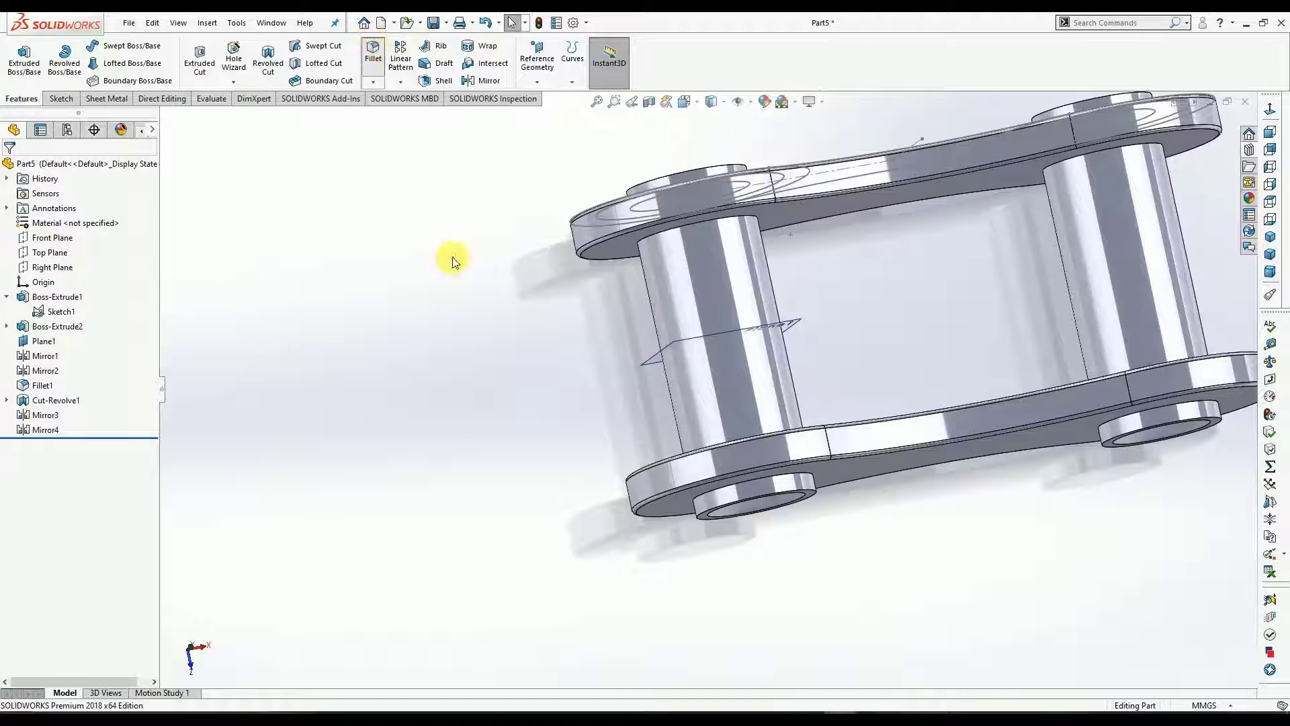
# Fillet the circular rim edges of all four recessed pin ends with a 0.20 mm radius.
pyautogui.click(785, 491)
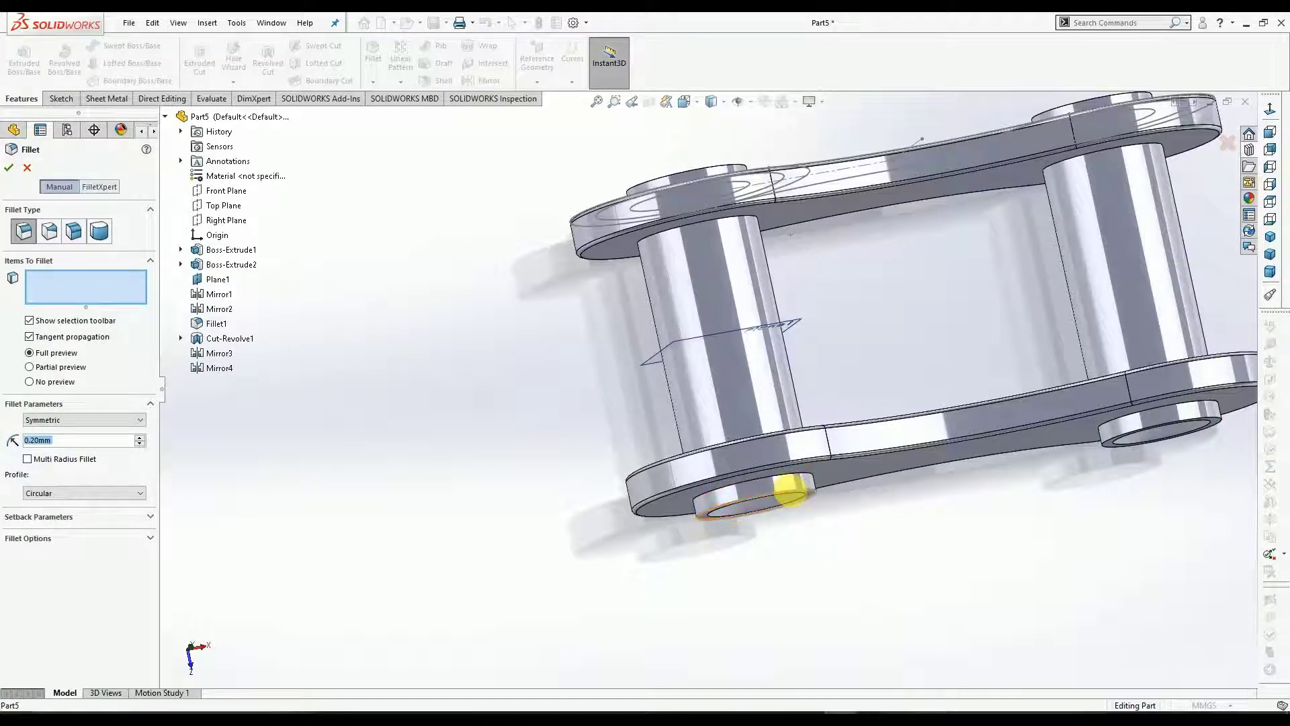
pyautogui.click(1147, 430)
pyautogui.moveTo(735, 447); pyautogui.dragTo(695, 411, button='middle')
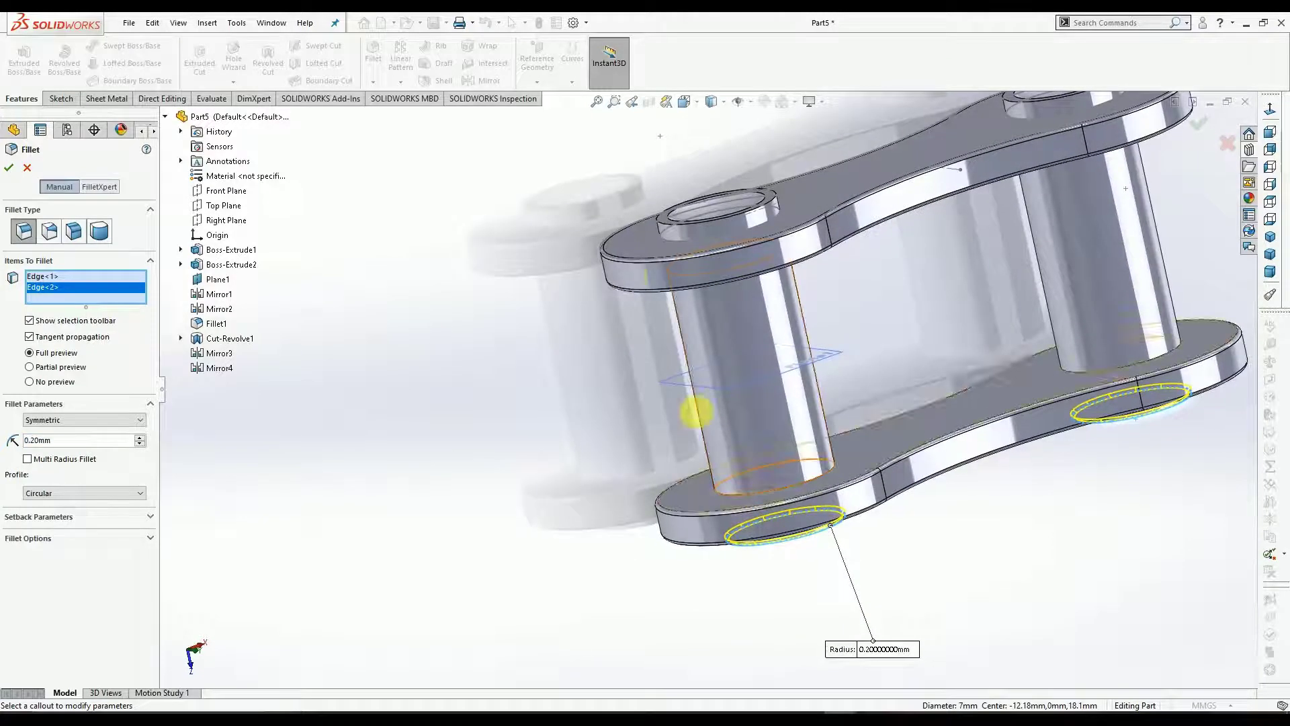
pyautogui.click(741, 212)
pyautogui.scroll(4, 924, 137)
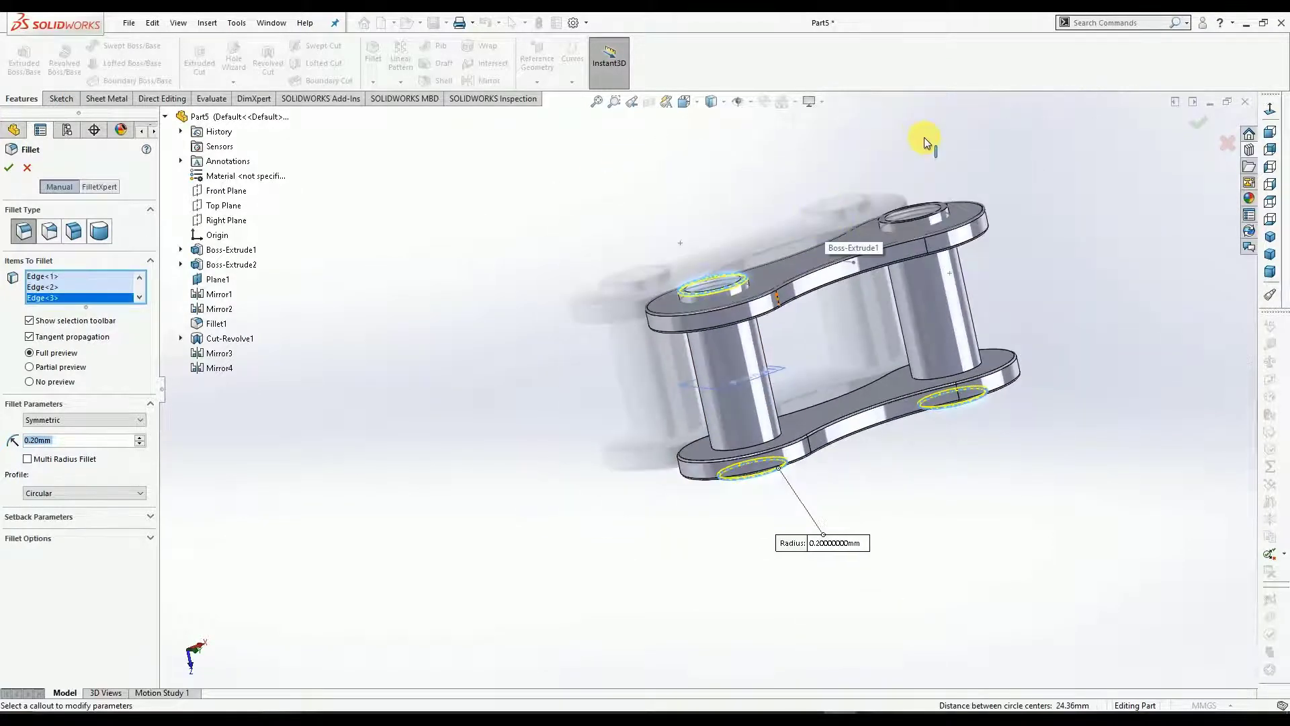
pyautogui.click(939, 212)
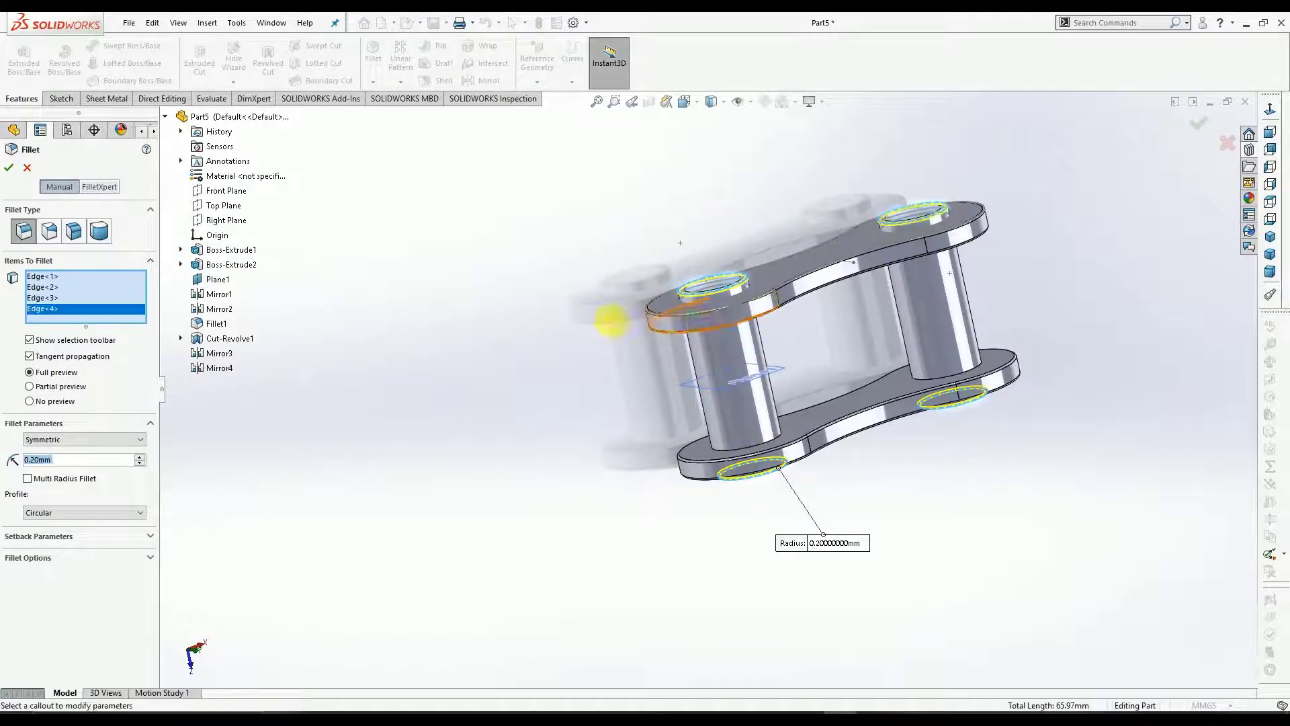
pyautogui.click(8, 168)
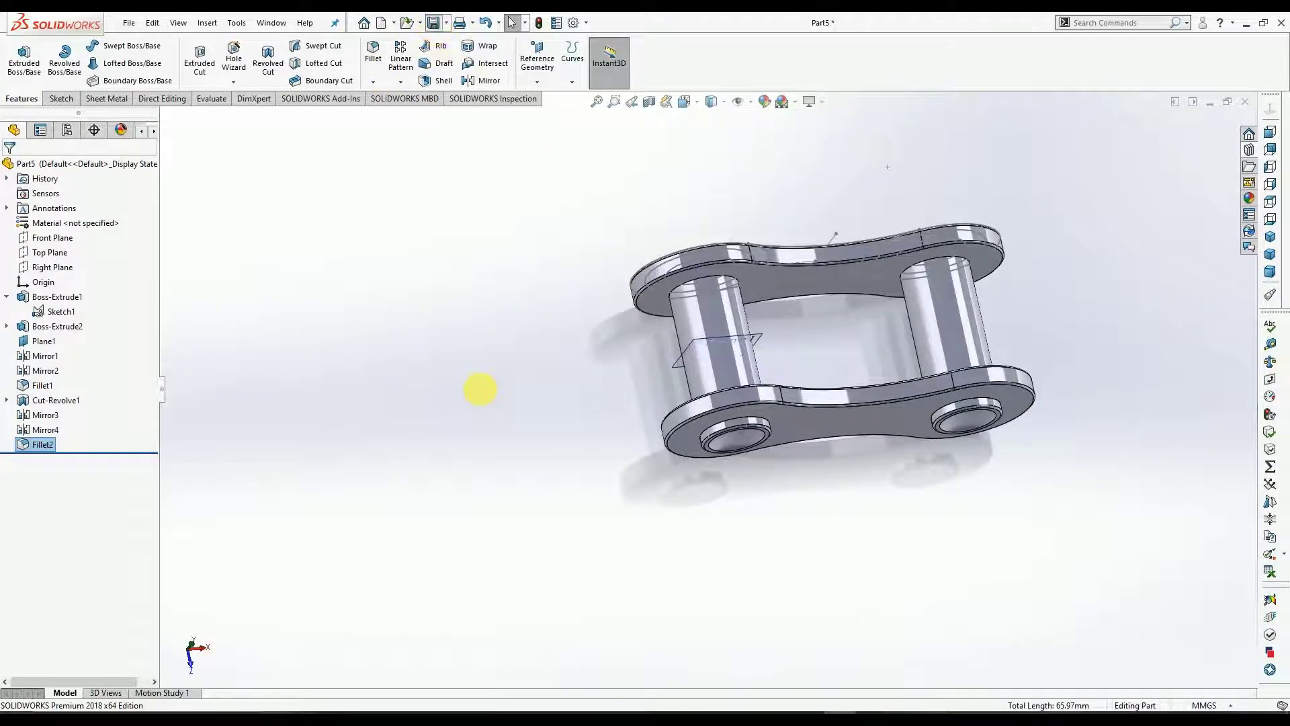
# Save the part as Outerlink in the Sprockets folder.
pyautogui.hotkey('ctrl', 's')
pyautogui.doubleClick(102, 246)
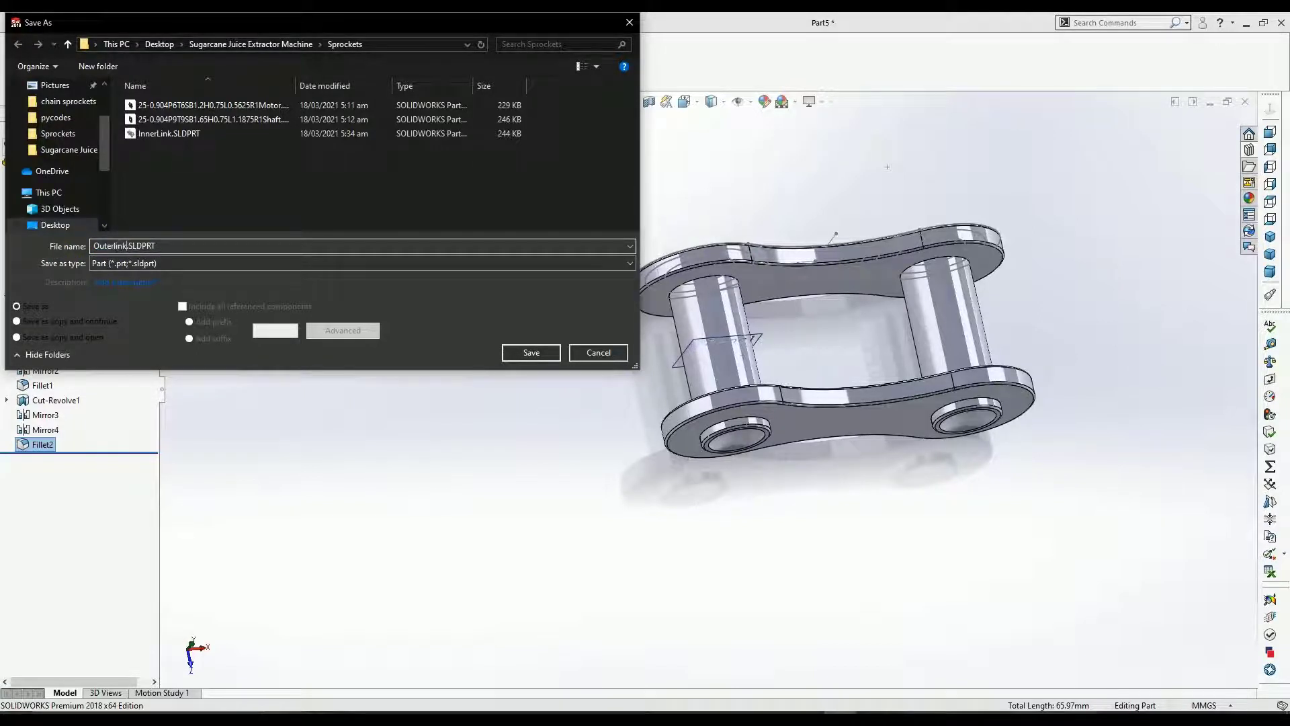
pyautogui.click(526, 353)
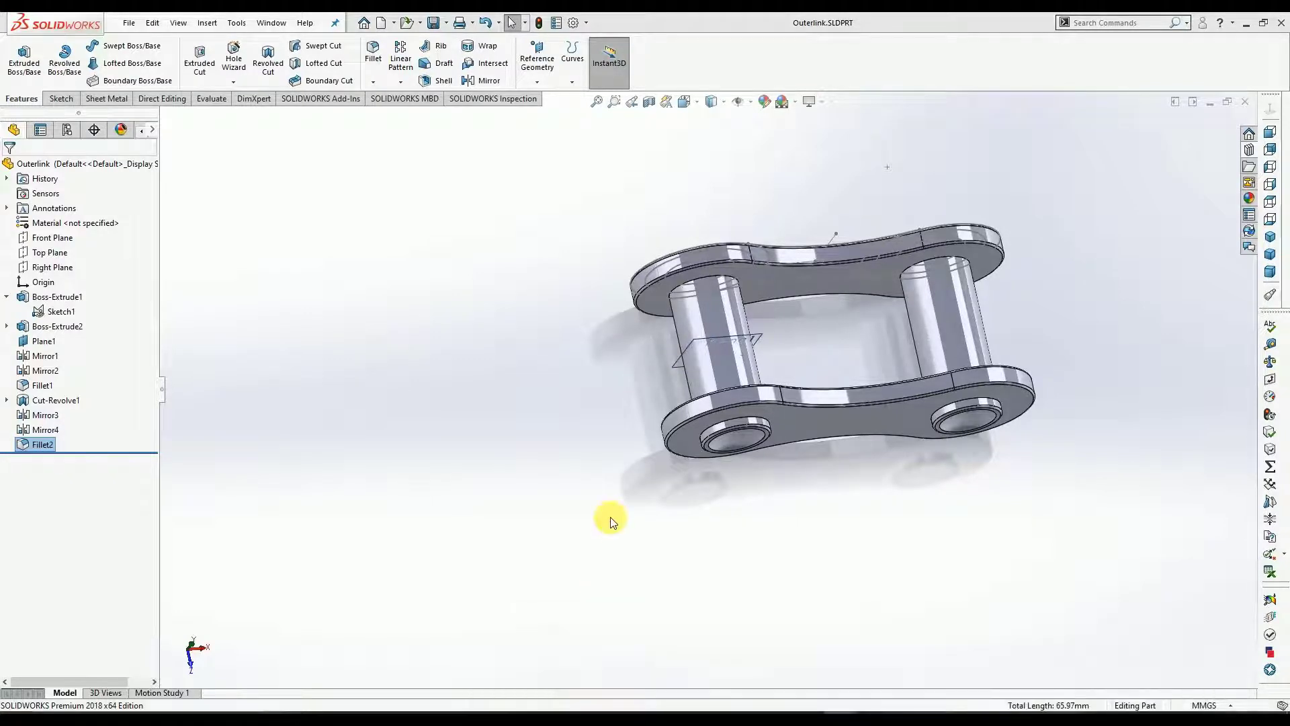
# Switch to the Sugarcane Juice Extractor Machine assembly and open InnerLink.SLDPRT from its Sprockets folder.
pyautogui.hotkey('ctrl', 'Tab')
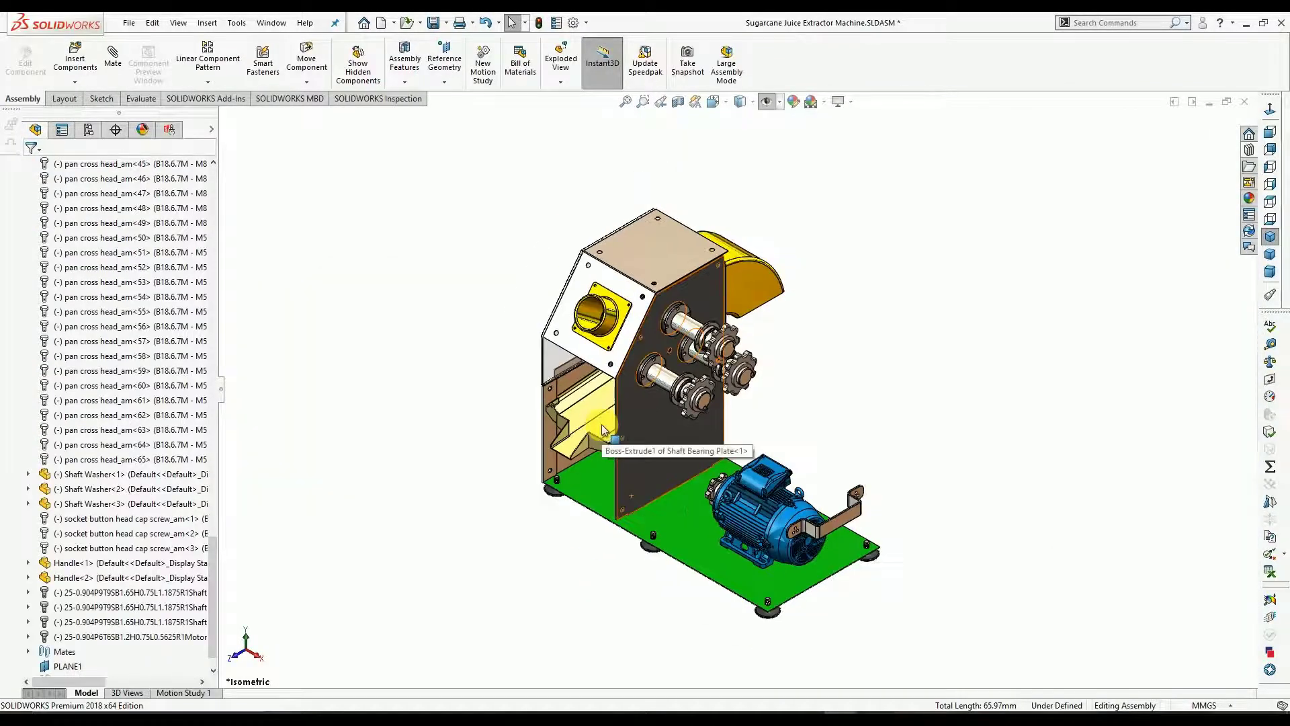
pyautogui.scroll(1, 603, 431)
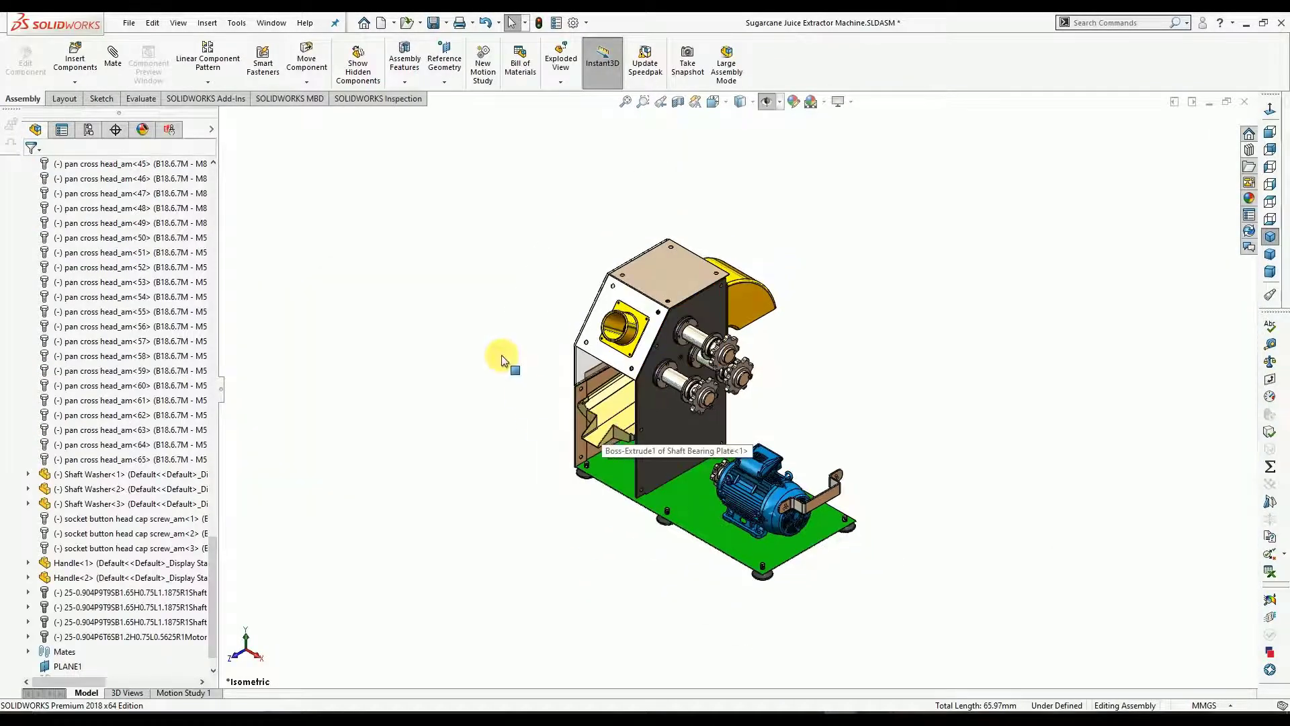
pyautogui.click(406, 22)
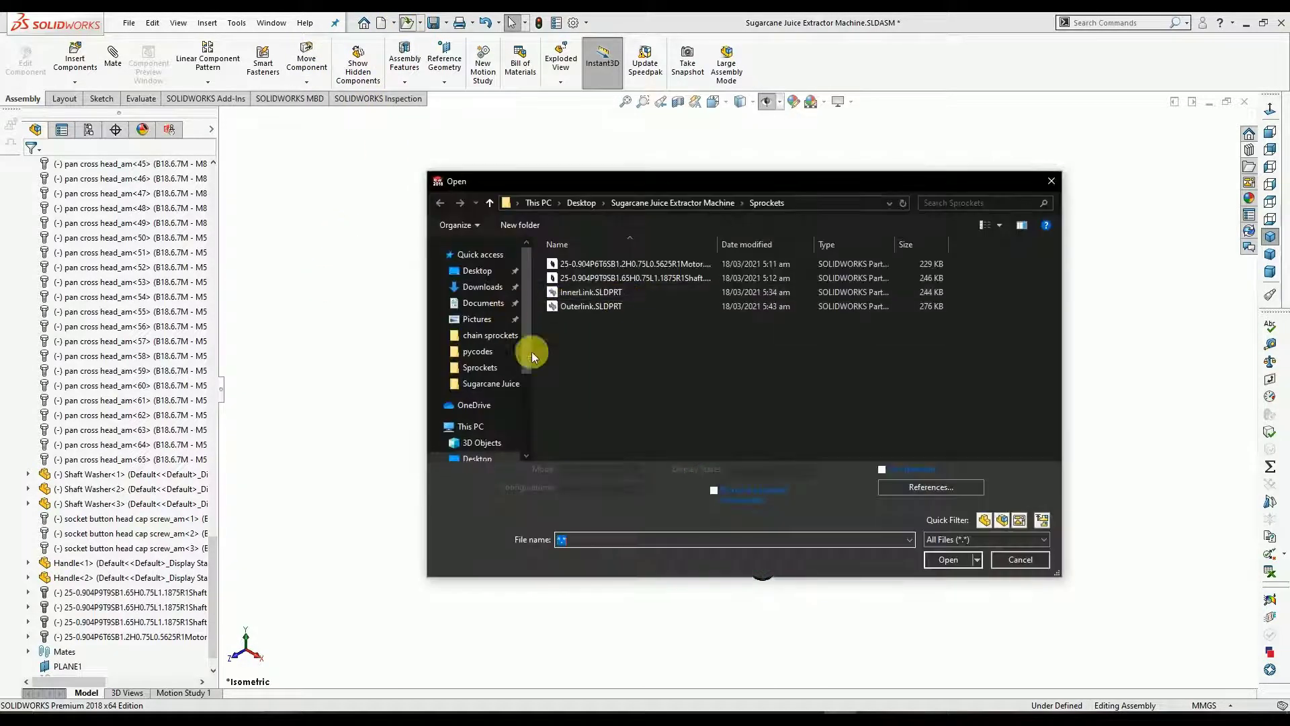
pyautogui.click(479, 270)
pyautogui.doubleClick(597, 283)
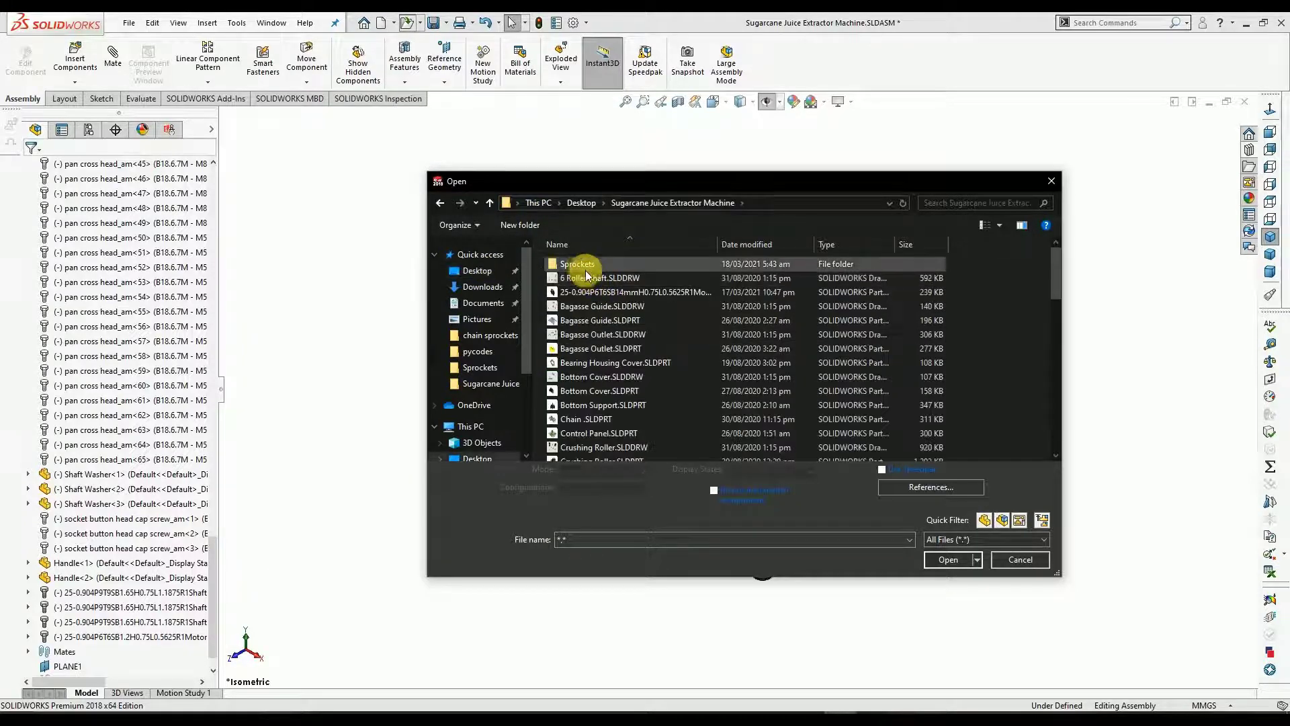
pyautogui.doubleClick(576, 264)
pyautogui.click(592, 292)
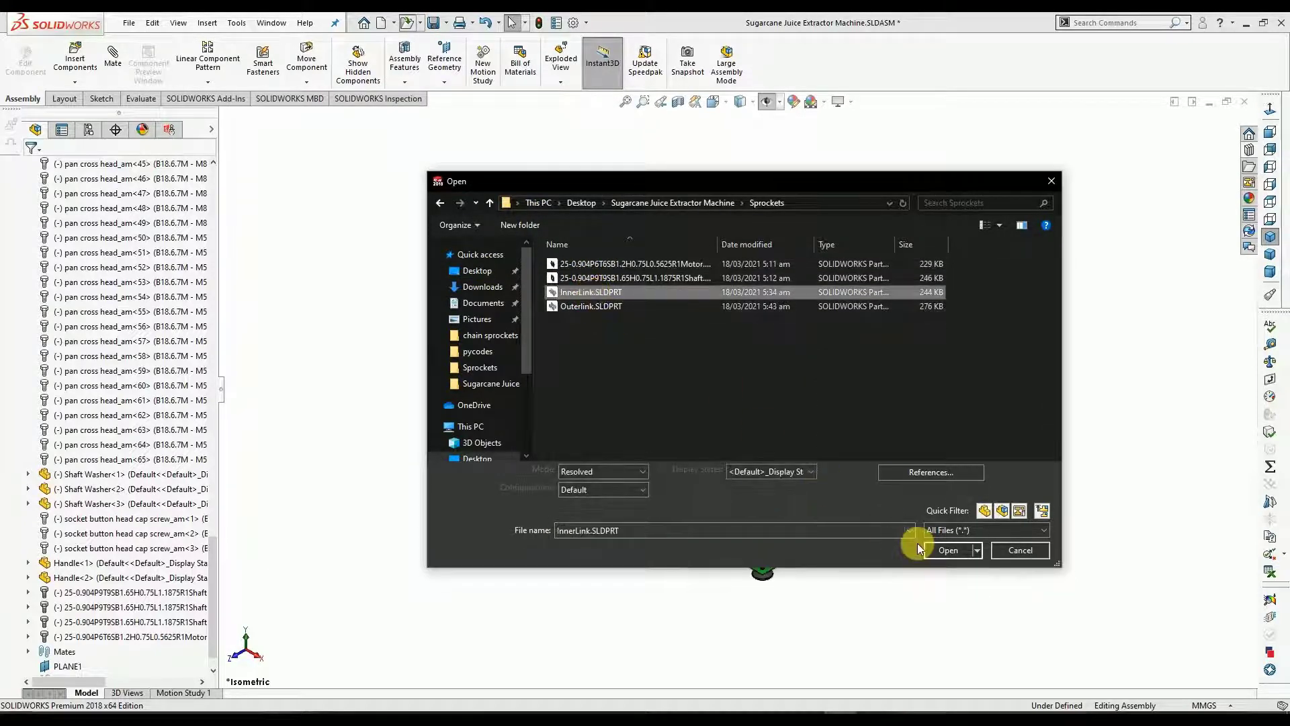
pyautogui.click(934, 549)
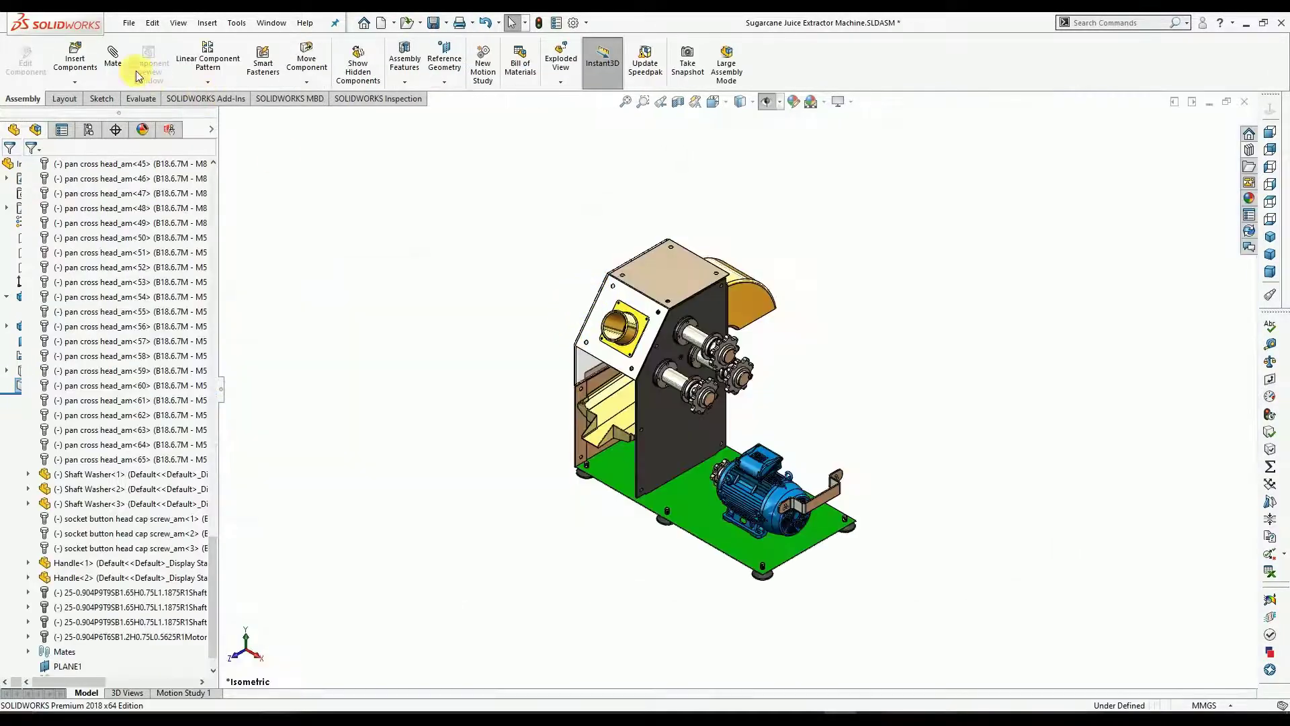
# Insert one InnerLink and one Outerlink into the assembly, placing them in free space beside the yellow bagasse outlet.
pyautogui.click(82, 62)
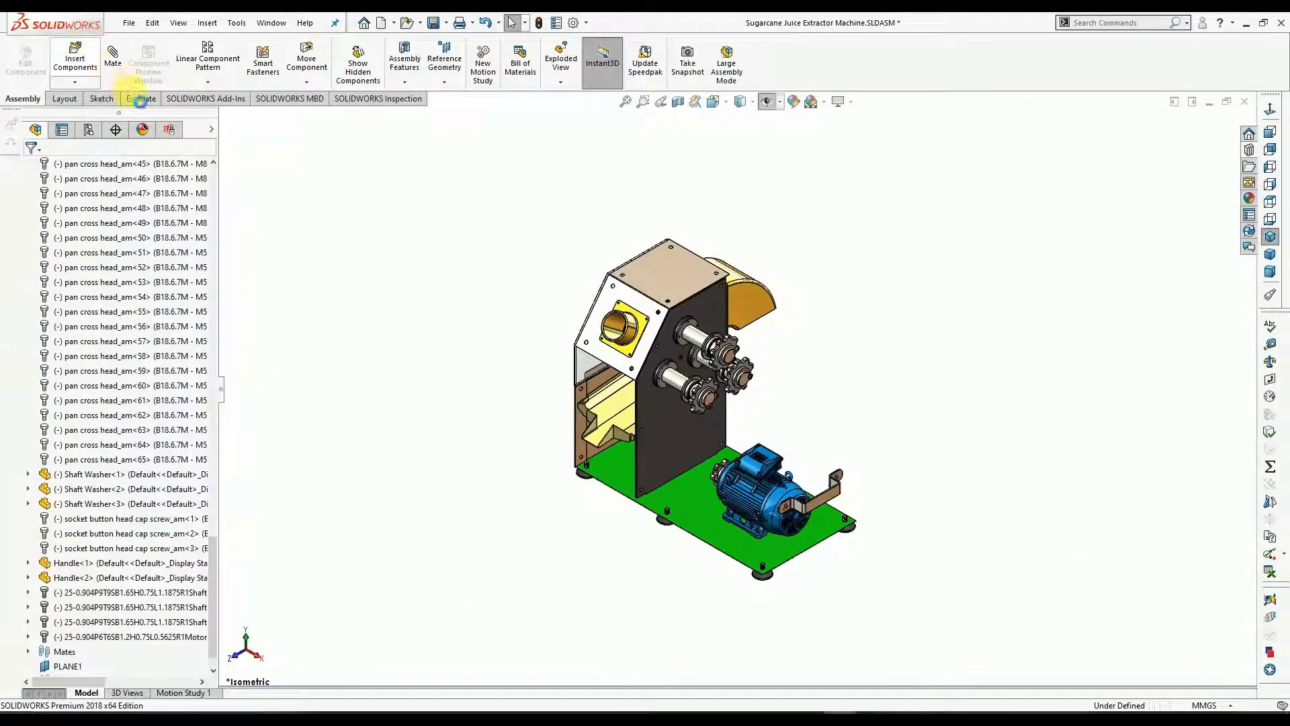
pyautogui.click(73, 59)
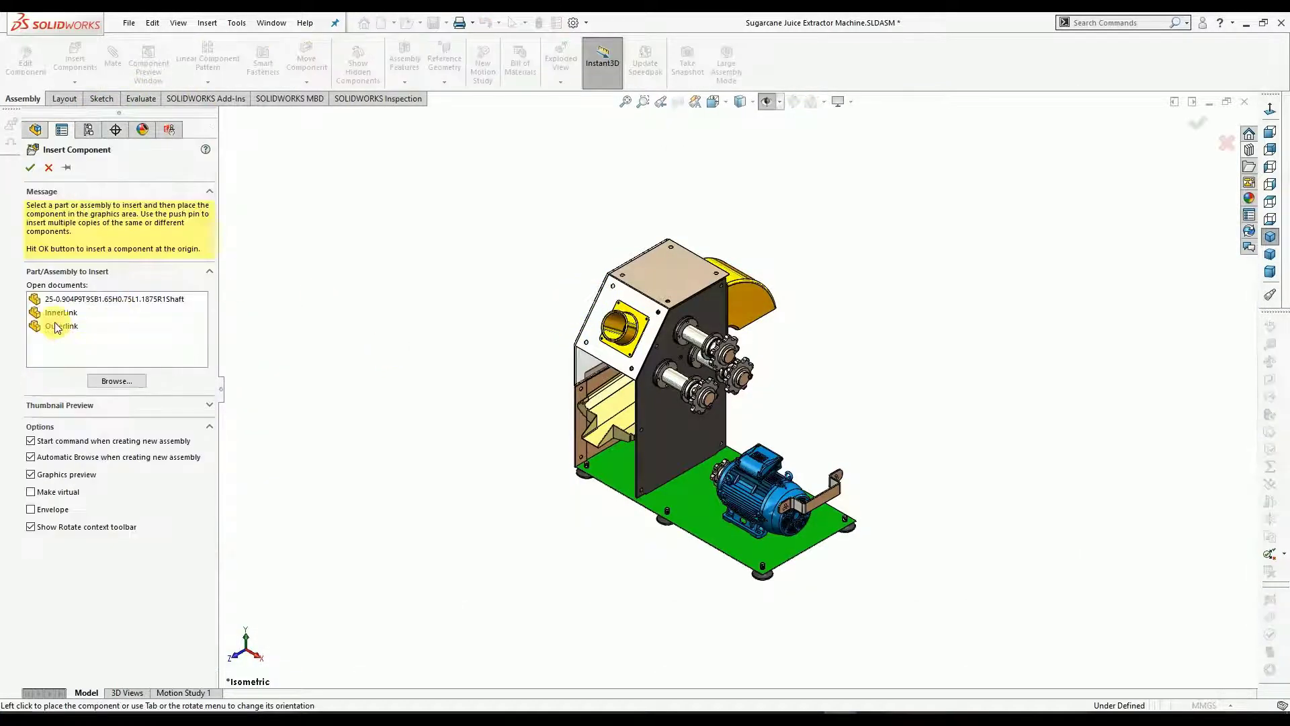
pyautogui.click(54, 313)
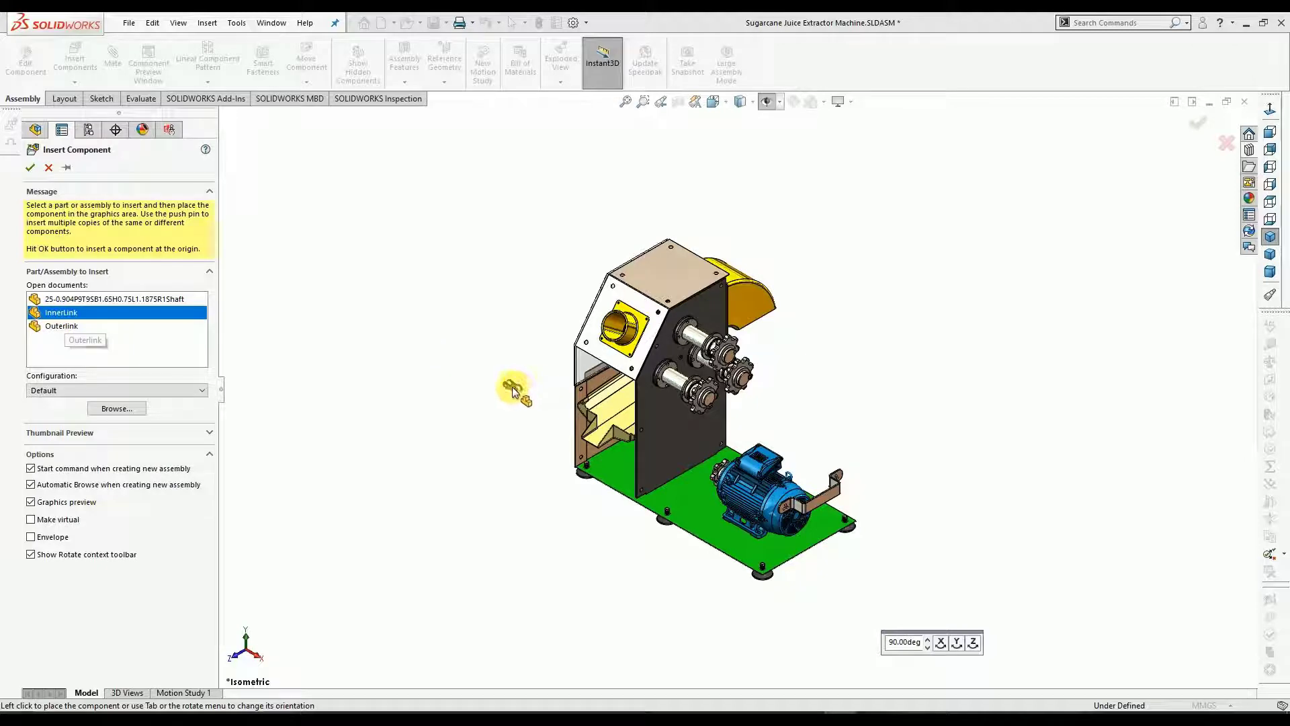
pyautogui.click(779, 346)
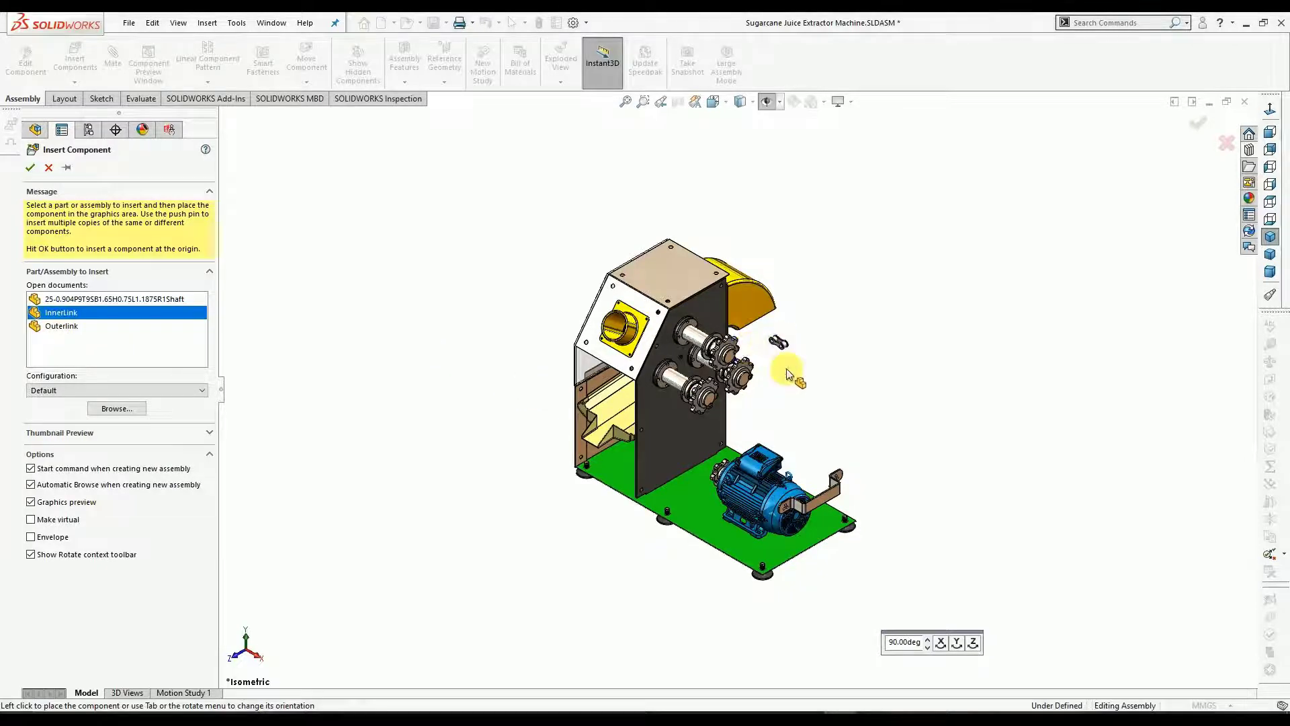
pyautogui.click(62, 315)
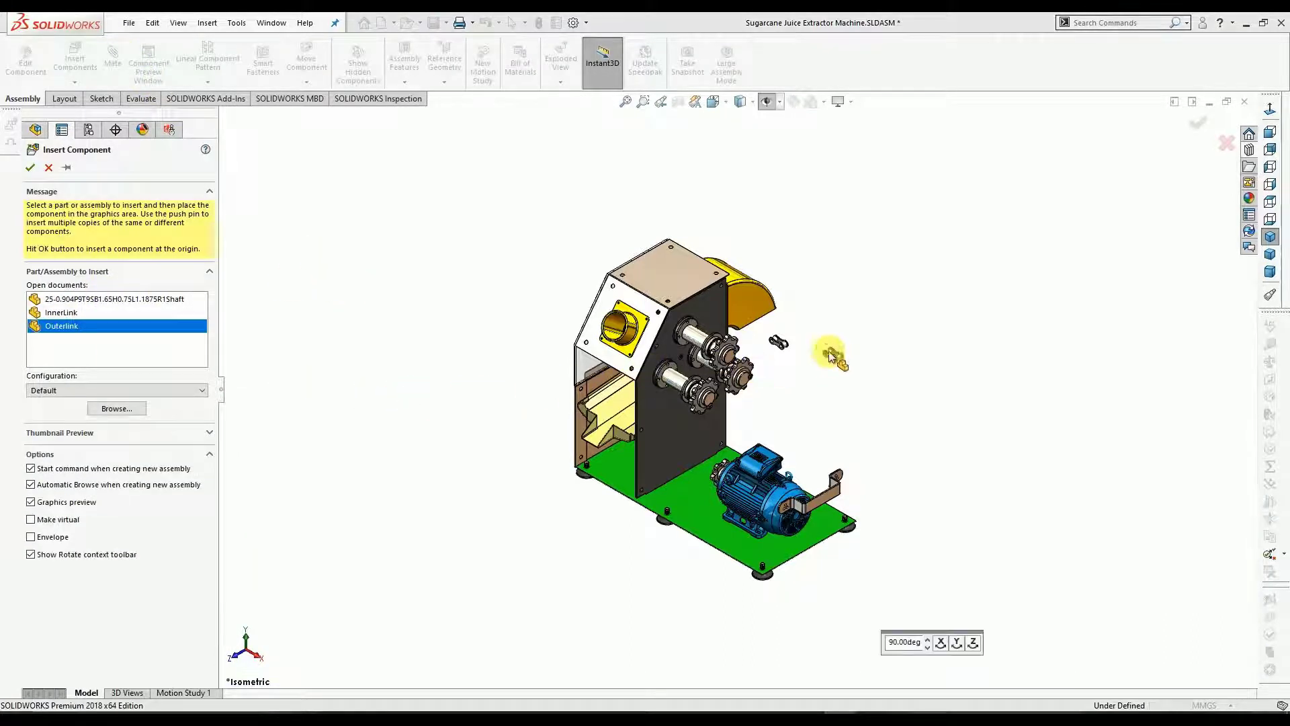
pyautogui.click(824, 344)
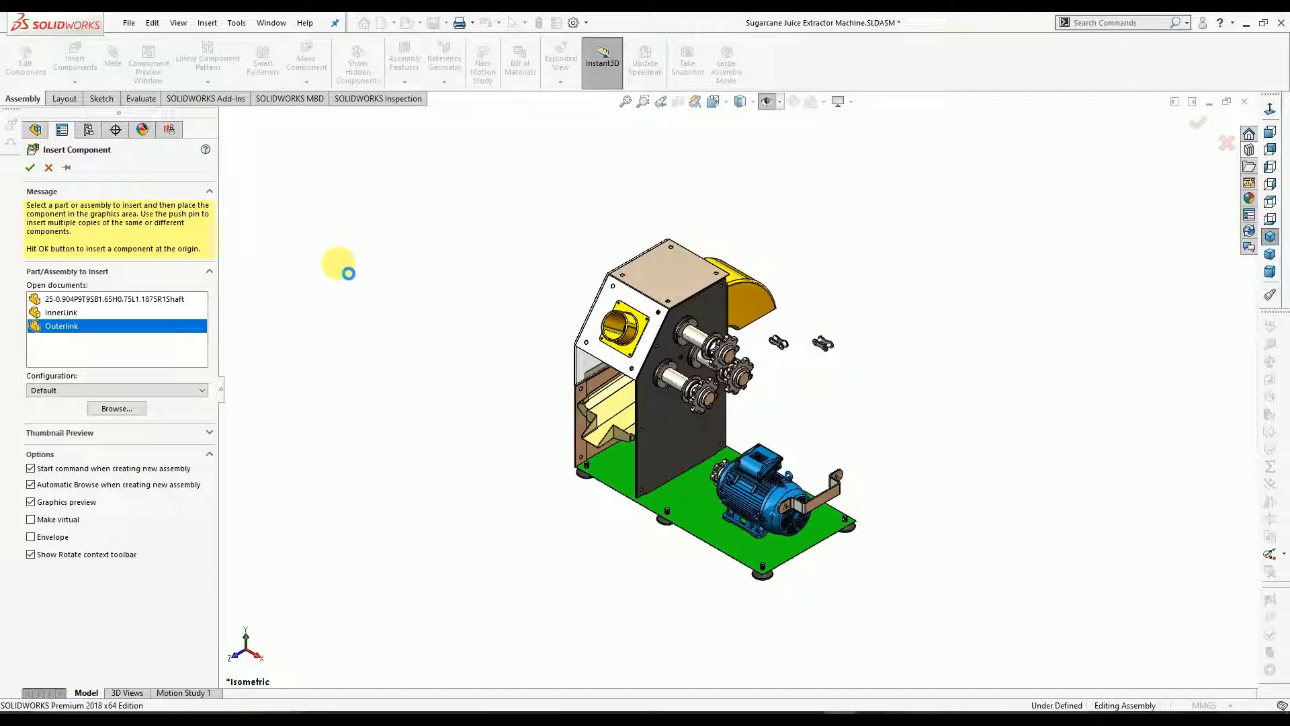
pyautogui.click(31, 168)
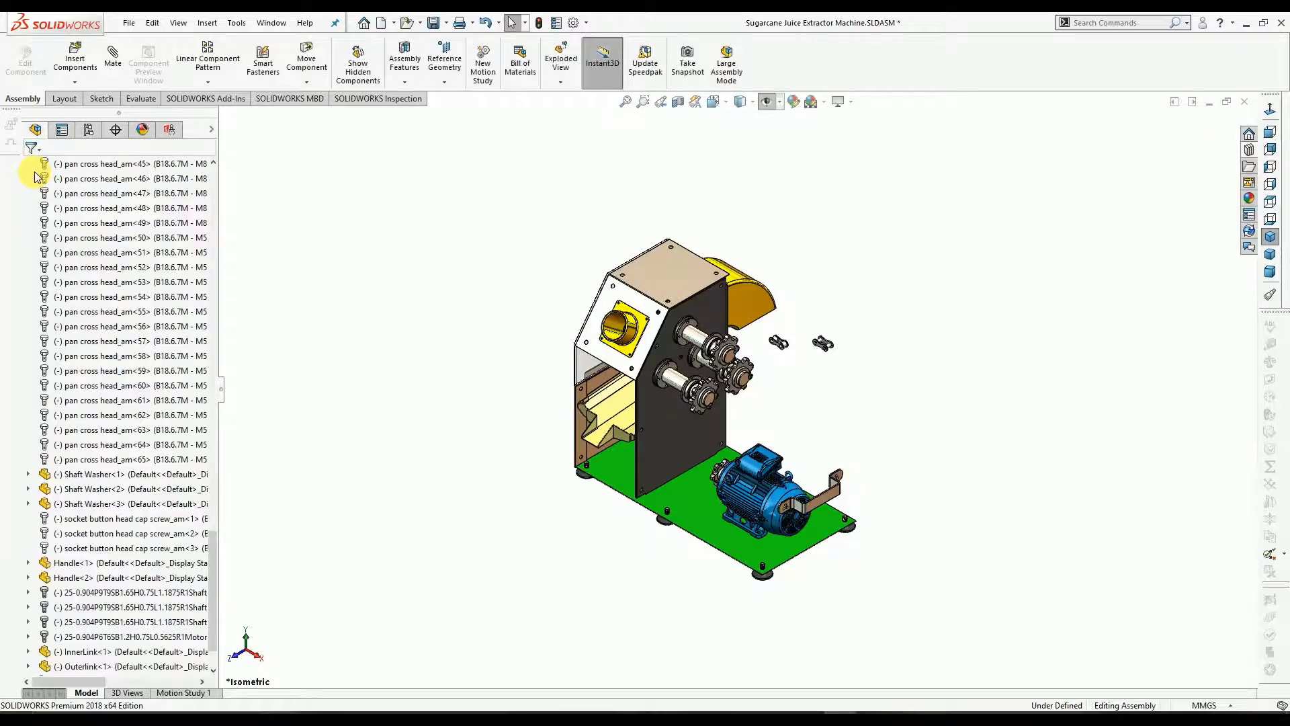
# Start a Belt/Chain assembly feature with the sprocket side of the machine facing the view.
pyautogui.moveTo(495, 337); pyautogui.dragTo(731, 416, button='middle')
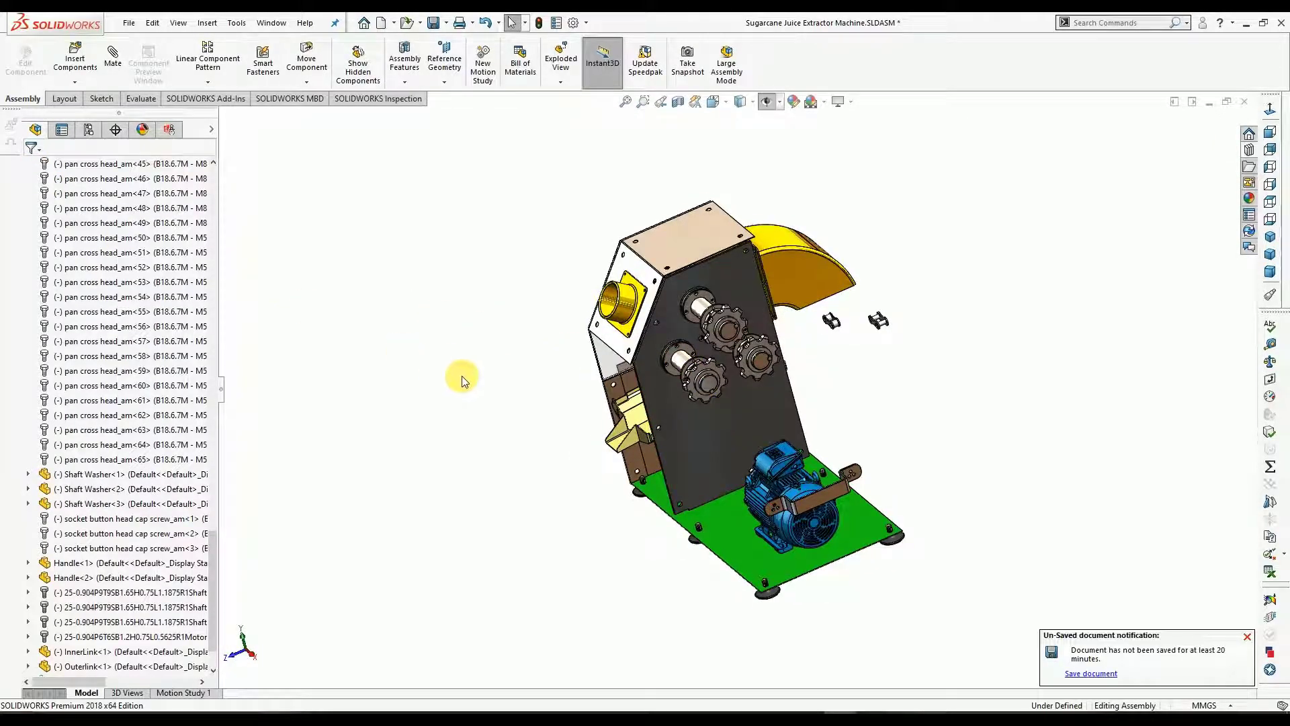
pyautogui.scroll(-2, 610, 377)
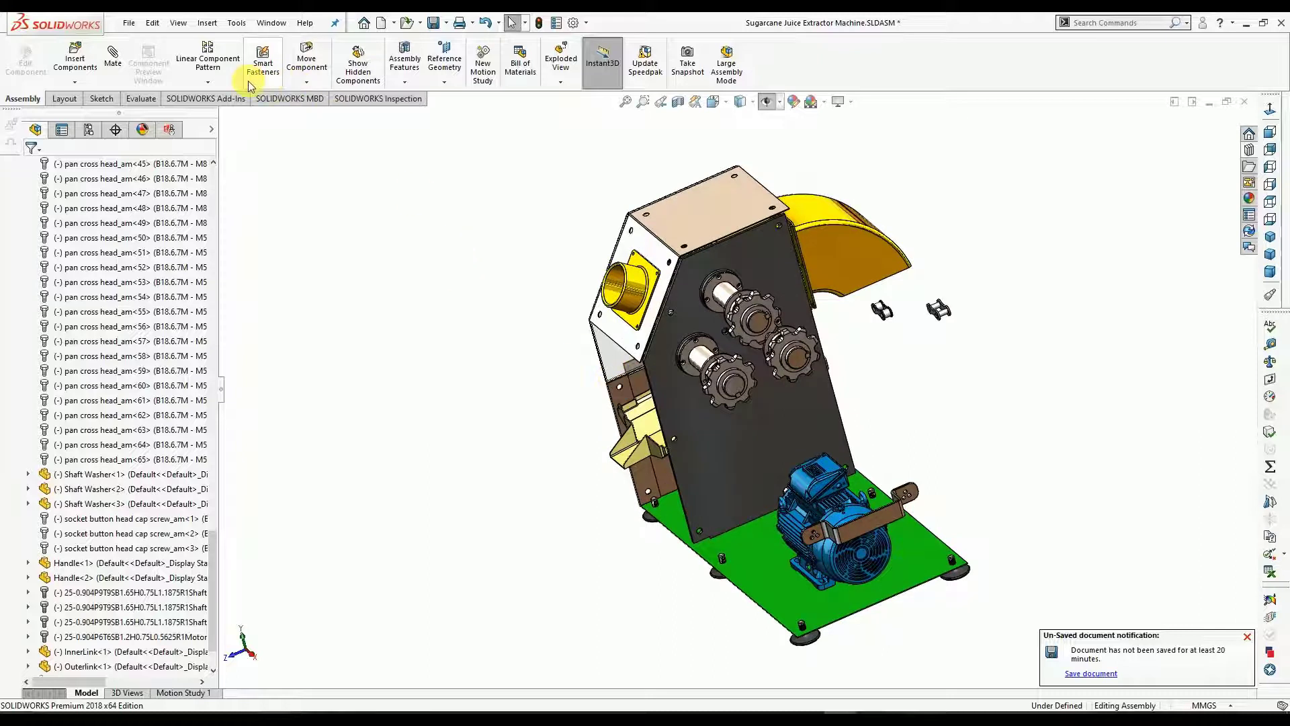
pyautogui.click(405, 82)
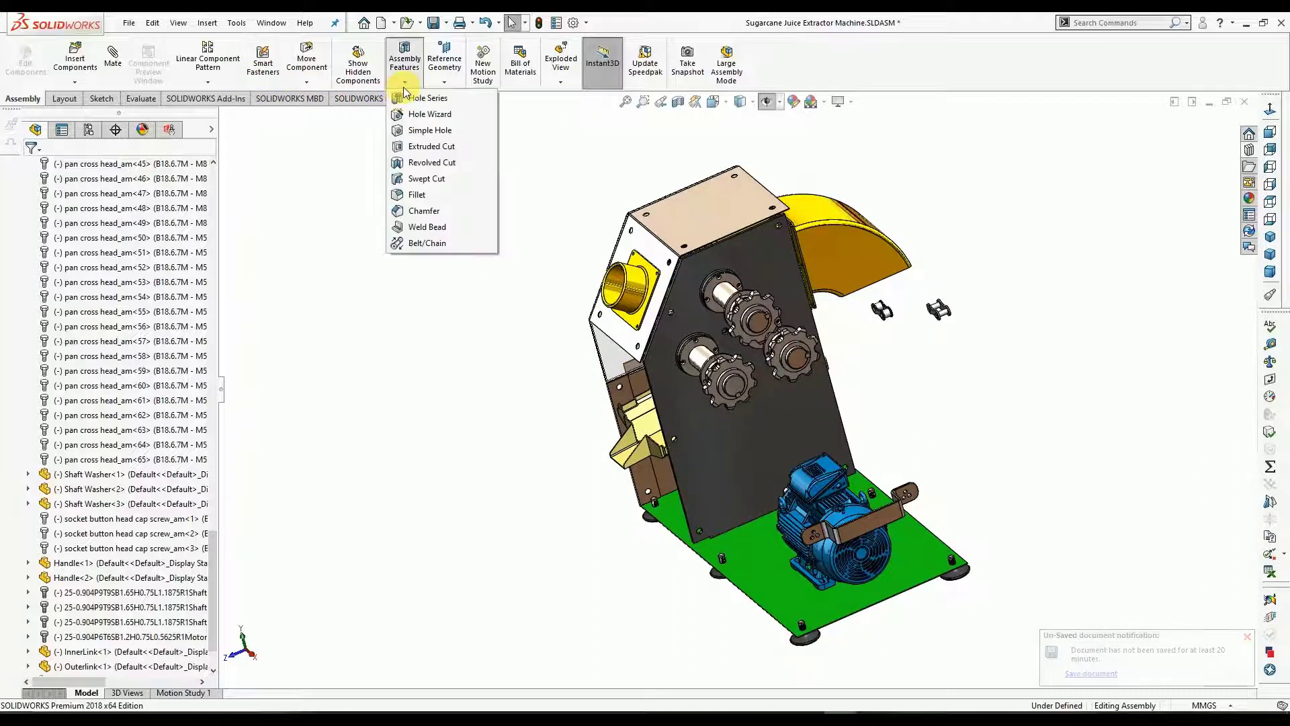
pyautogui.click(426, 245)
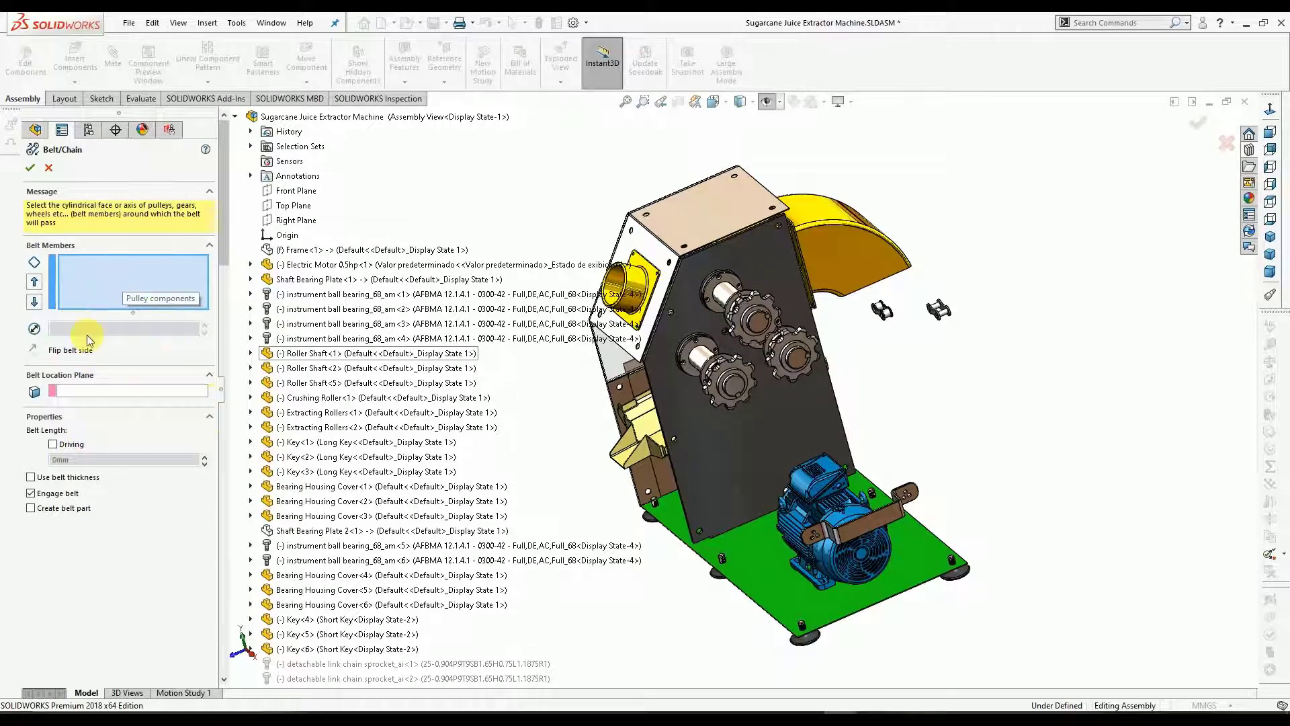
# Try routing the belt around tooth edges of the three roller shaft sprockets, flip its side at the lowest sprocket, and clear all belt members.
pyautogui.scroll(-5, 759, 369)
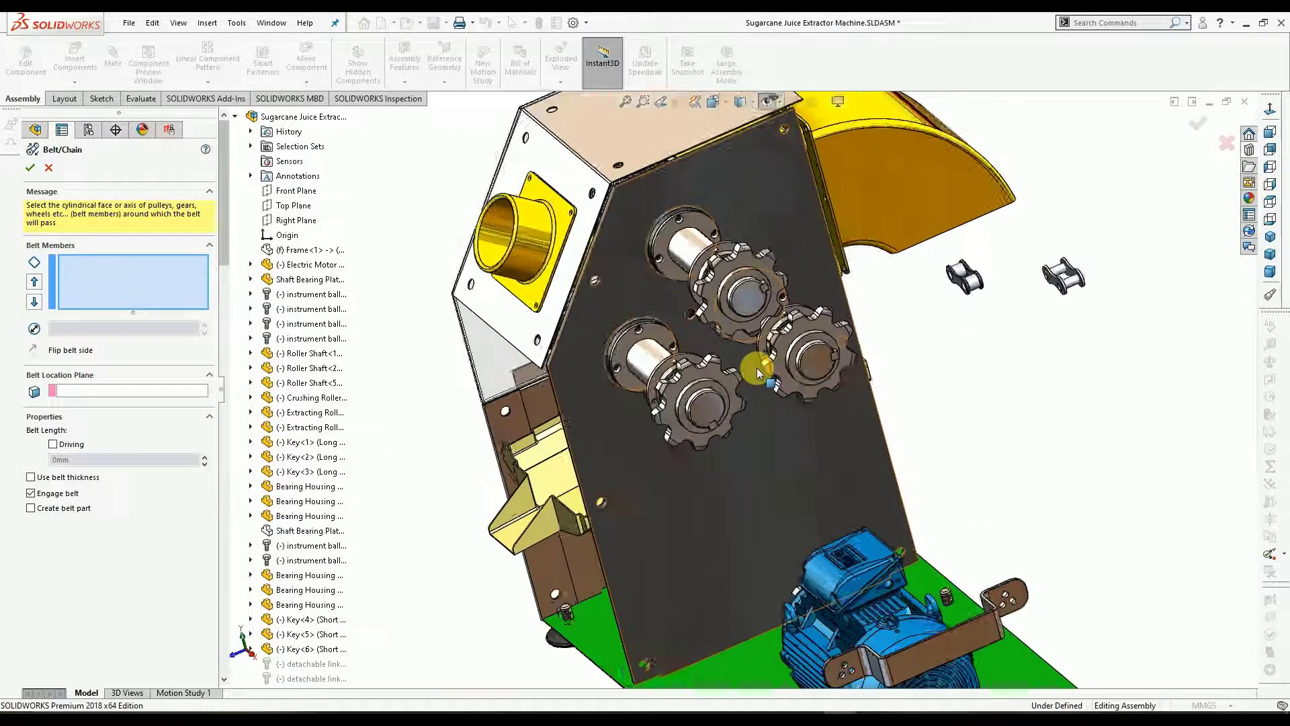
pyautogui.scroll(-2, 758, 368)
pyautogui.moveTo(727, 330)
pyautogui.mouseDown(button='middle')
pyautogui.moveTo(703, 293)
pyautogui.moveTo(708, 336)
pyautogui.mouseUp(button='middle')
pyautogui.scroll(-2, 626, 159)
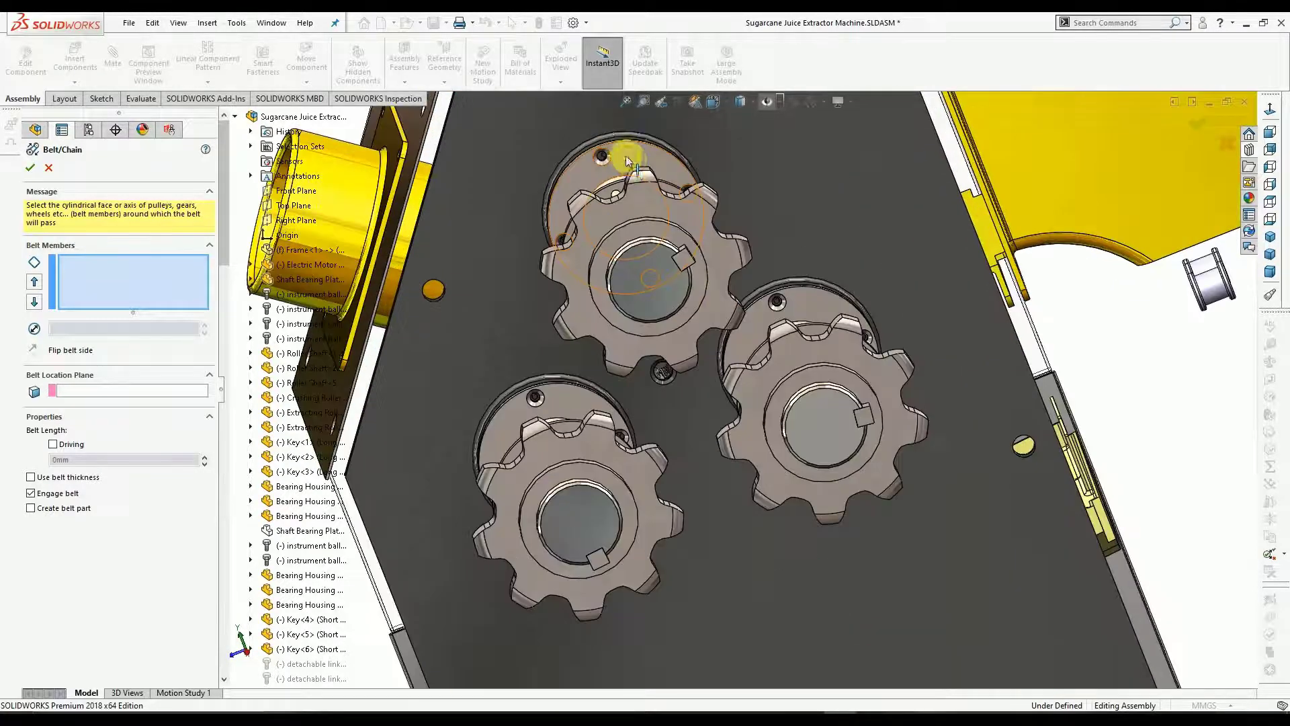
pyautogui.scroll(-2, 657, 212)
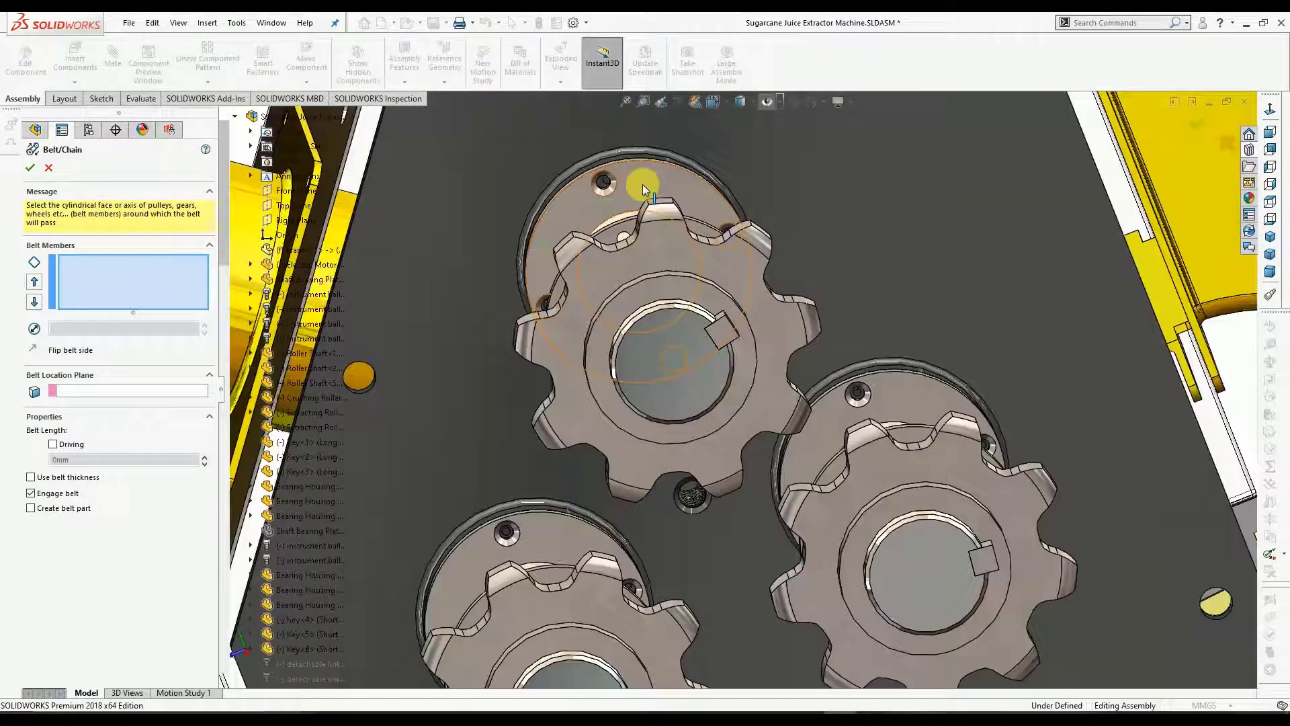
pyautogui.click(657, 225)
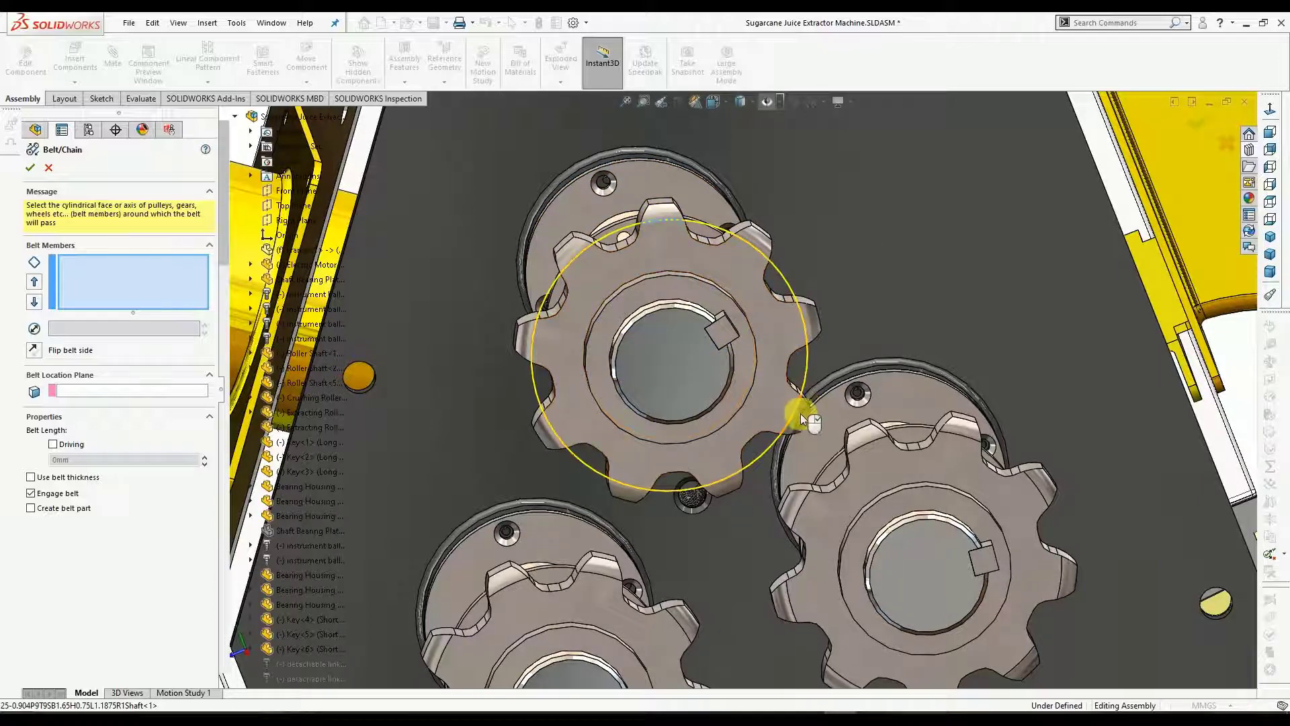
pyautogui.scroll(2, 801, 405)
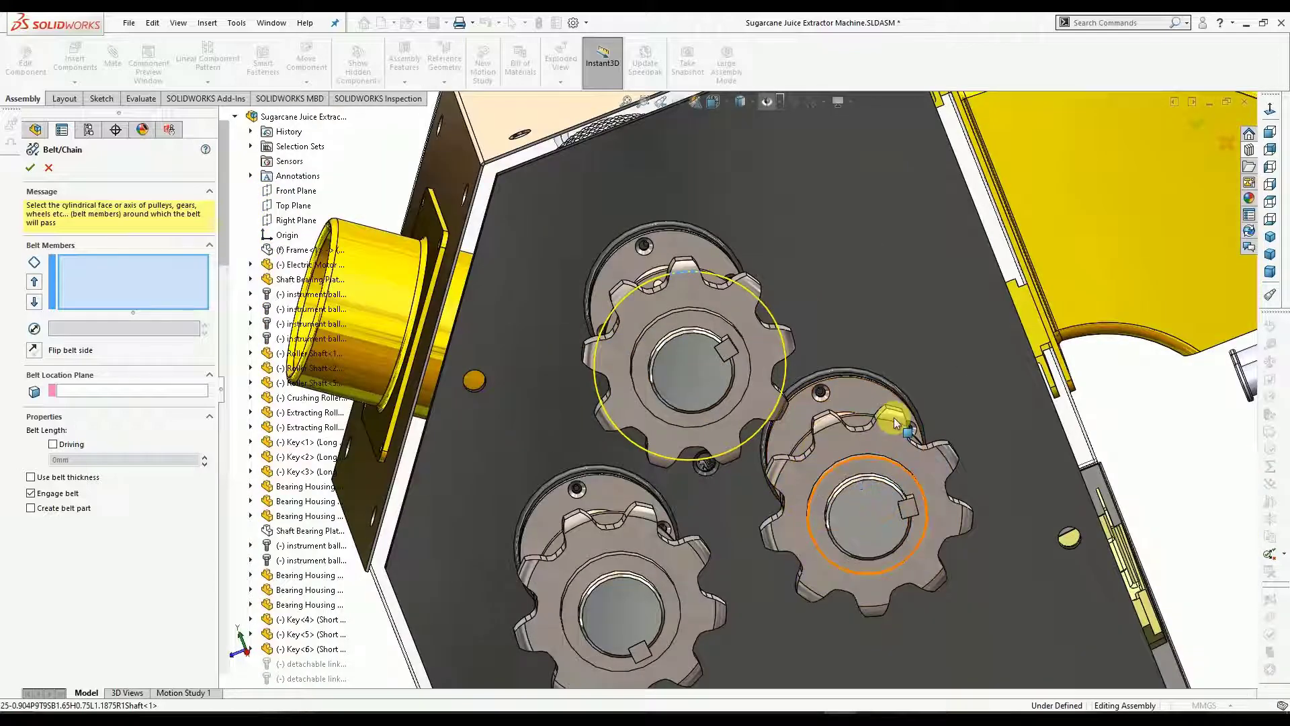
pyautogui.click(782, 470)
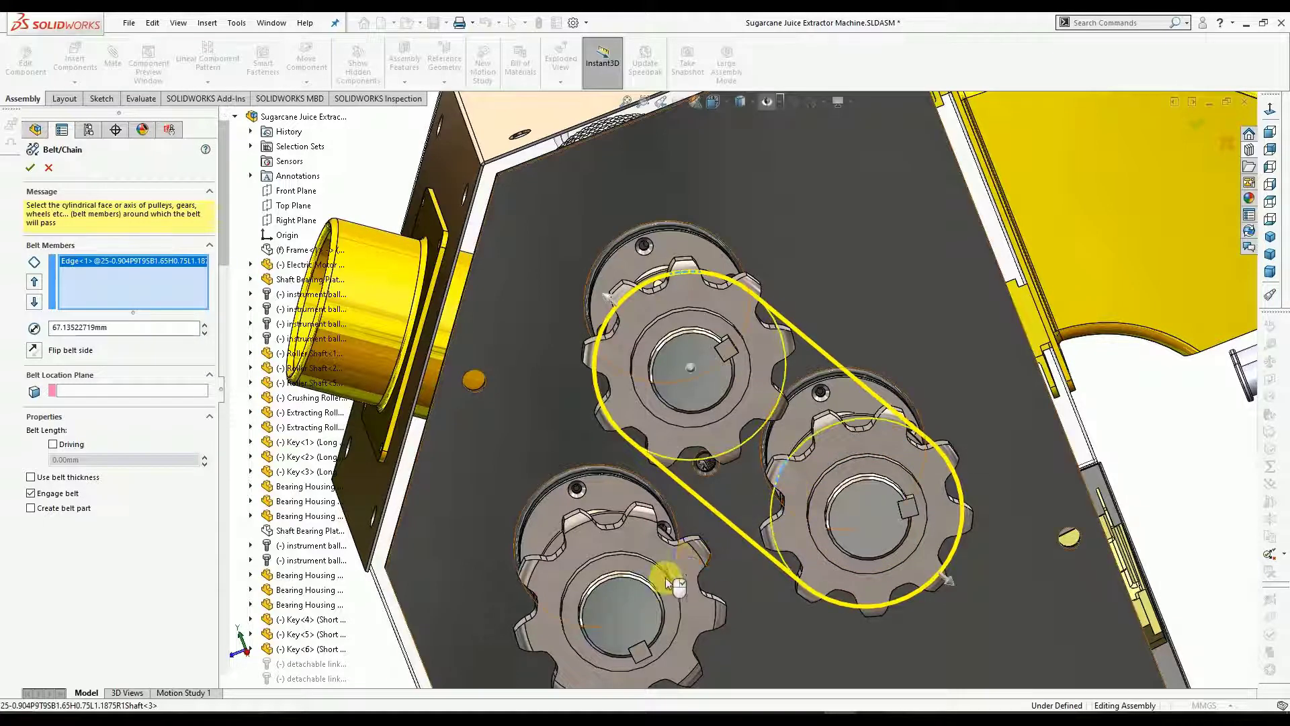
pyautogui.click(696, 551)
pyautogui.click(696, 552)
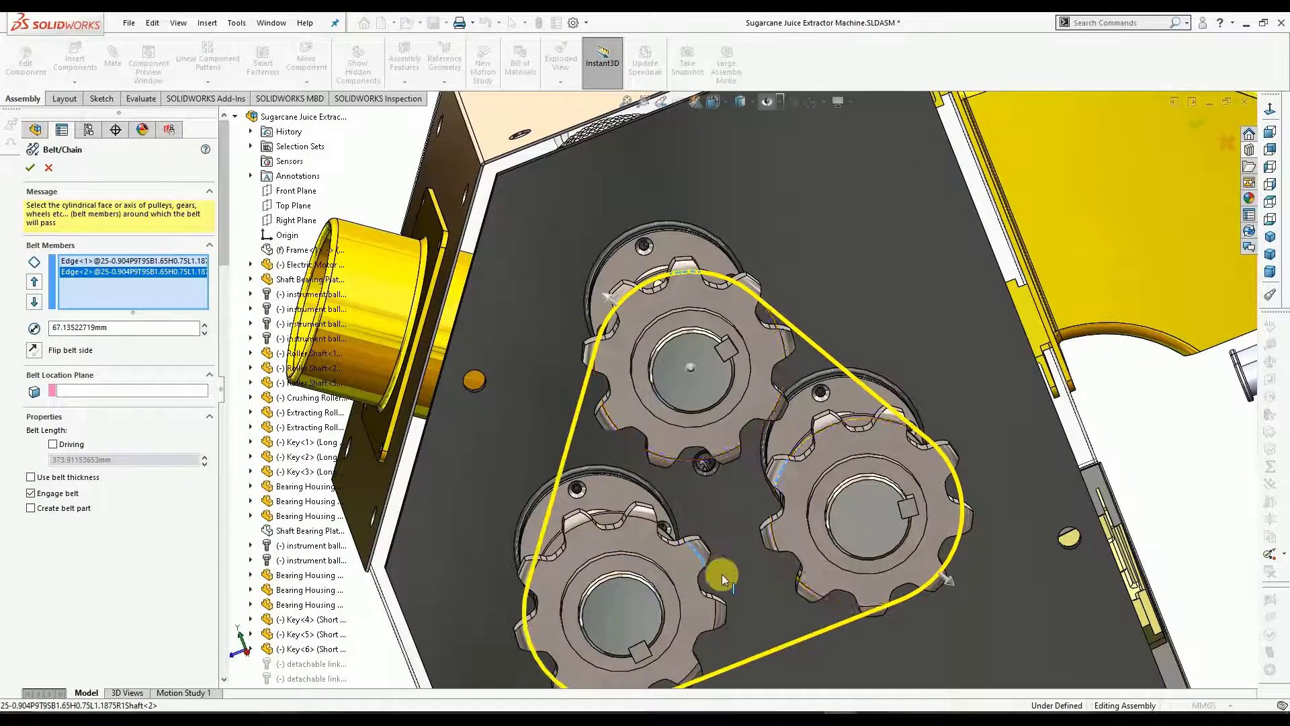
pyautogui.scroll(2, 757, 551)
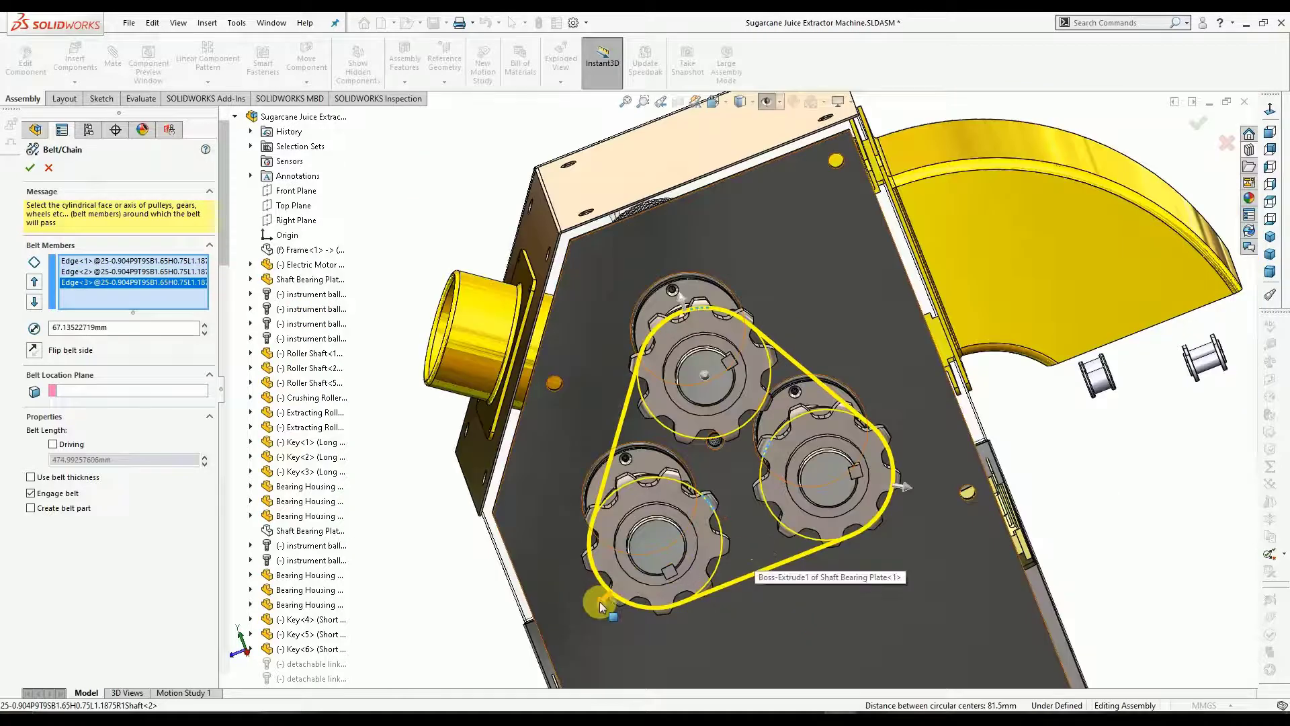
pyautogui.click(600, 601)
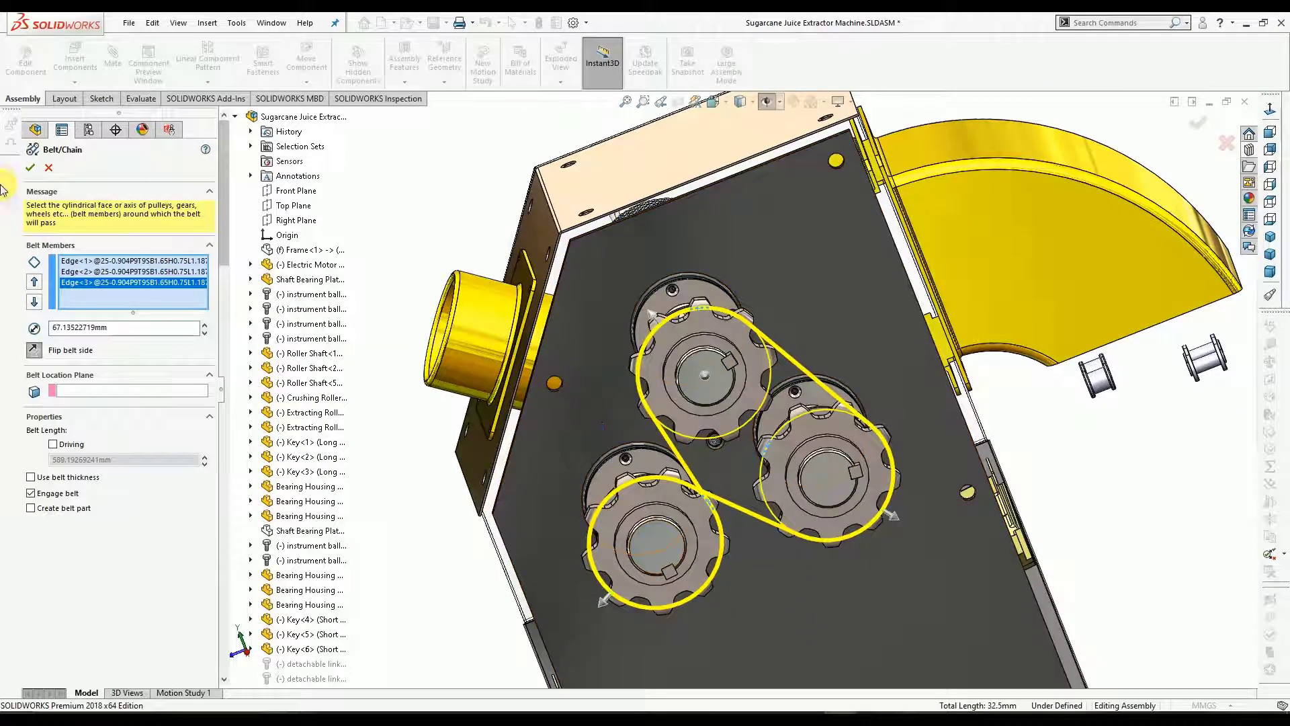
pyautogui.rightClick(88, 271)
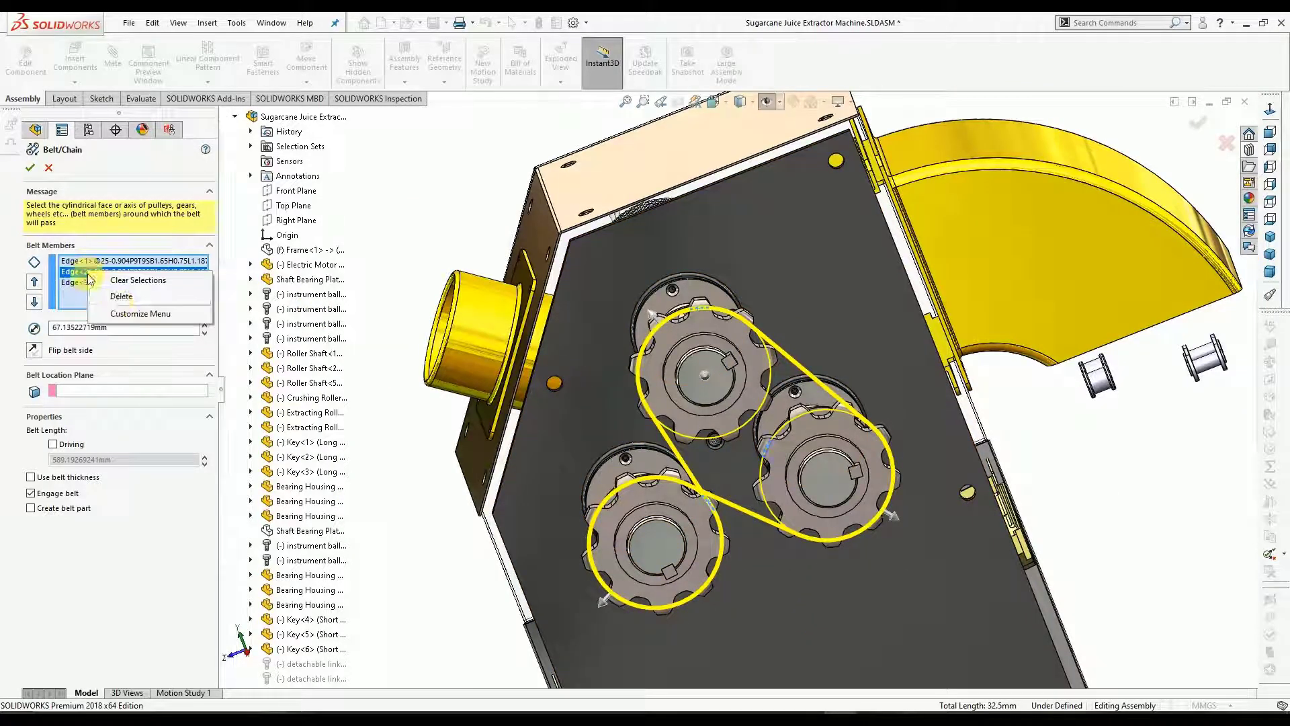
pyautogui.click(133, 280)
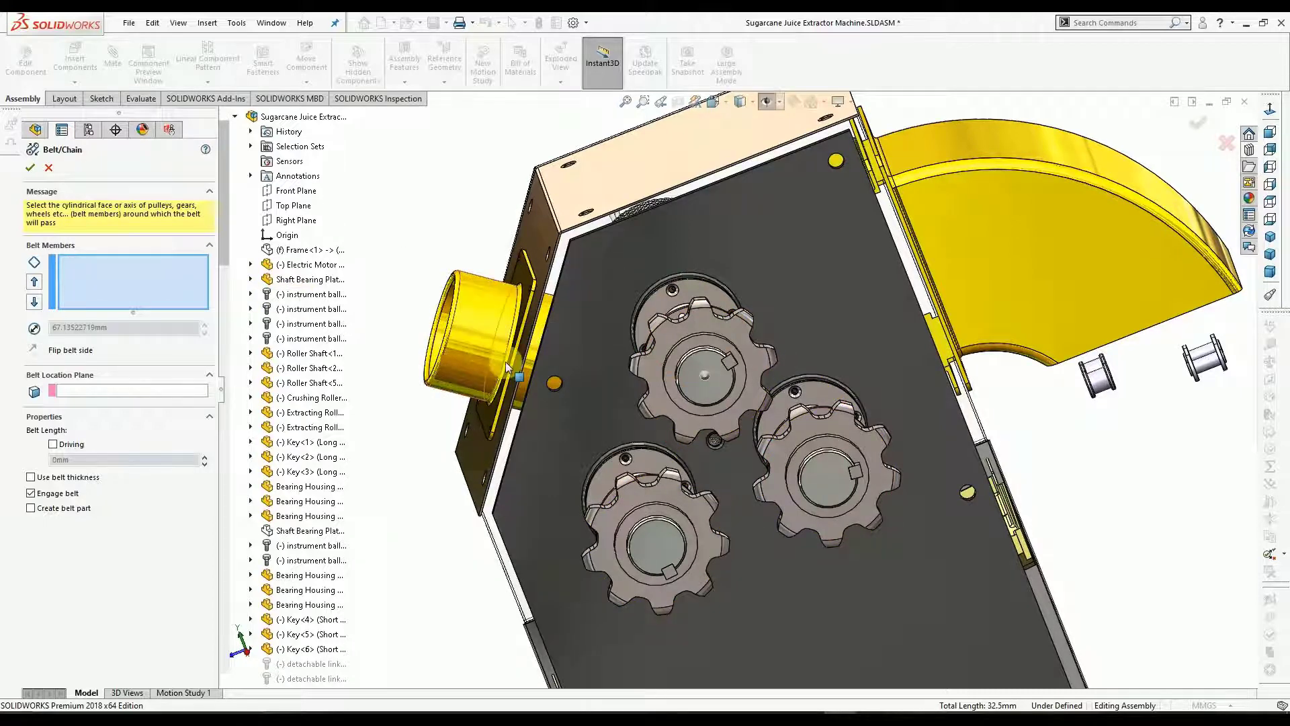
# Pick a tooth edge on the electric motor's sprocket as the first belt member.
pyautogui.scroll(4, 634, 381)
pyautogui.moveTo(650, 435); pyautogui.dragTo(645, 516, button='middle')
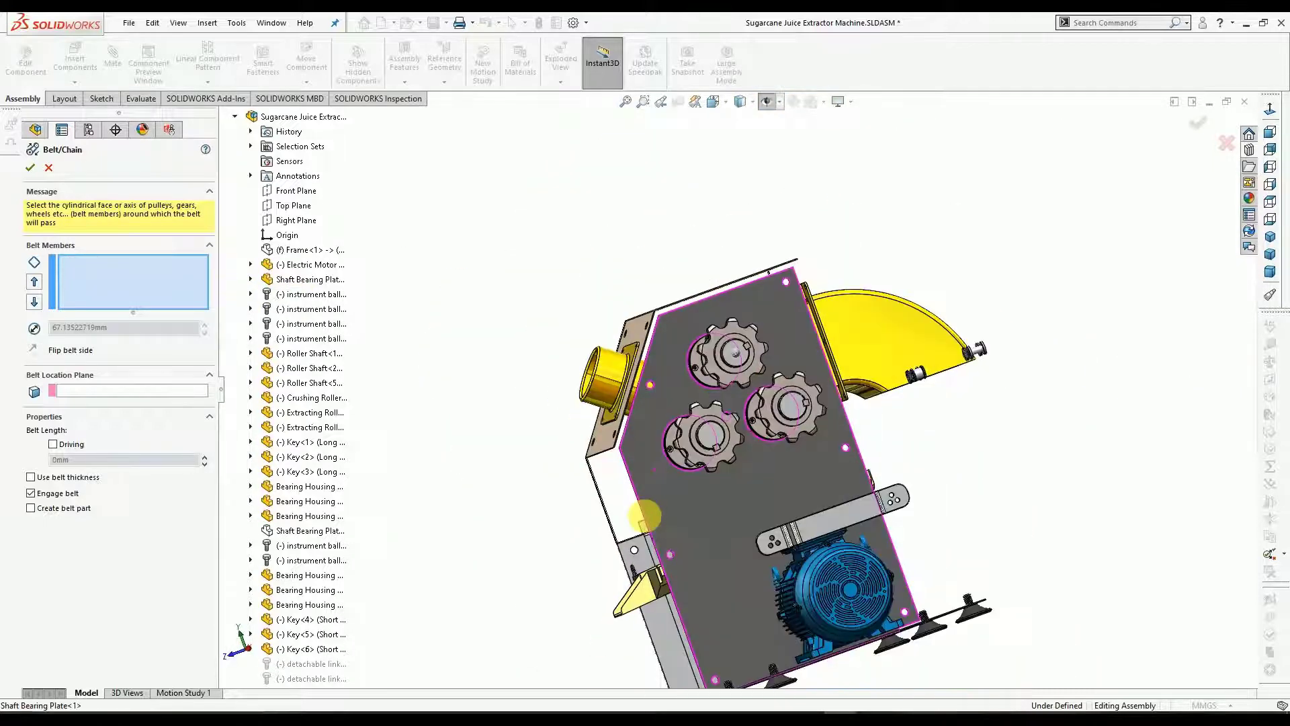
pyautogui.moveTo(719, 541); pyautogui.dragTo(841, 563, button='middle')
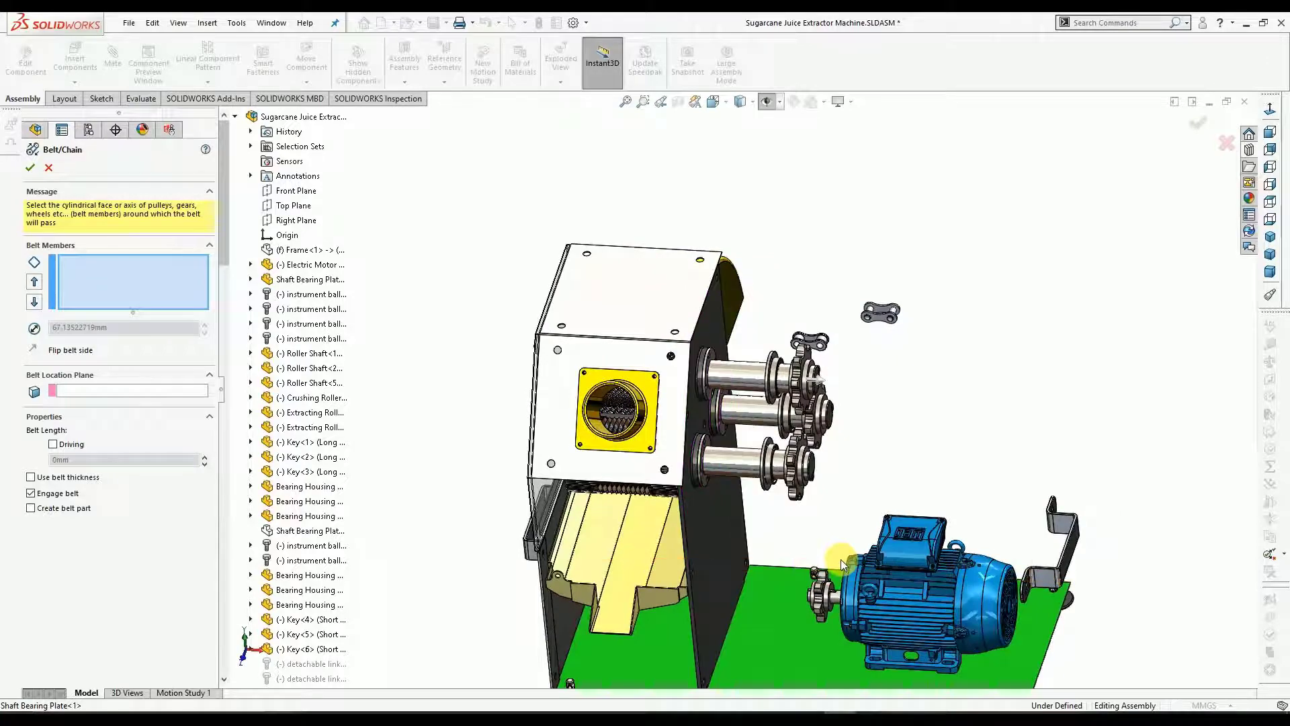
pyautogui.scroll(-5, 842, 563)
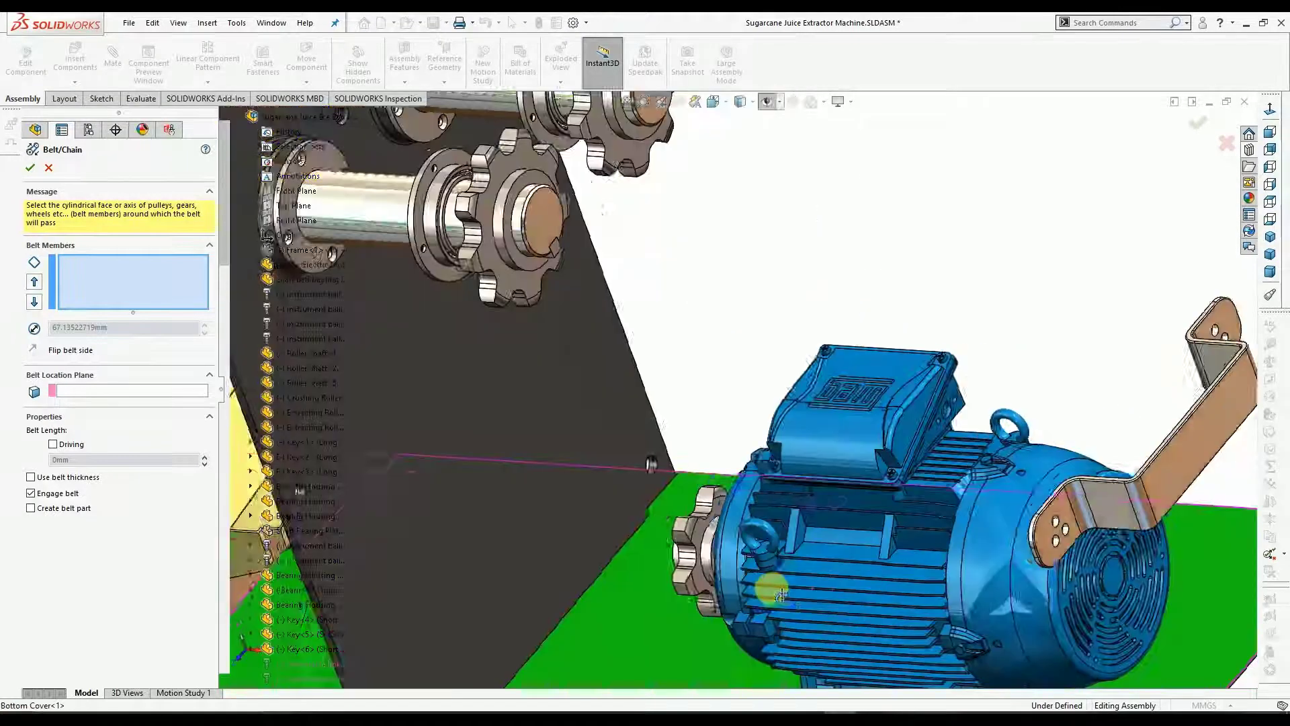
pyautogui.moveTo(782, 595); pyautogui.dragTo(763, 576, button='middle')
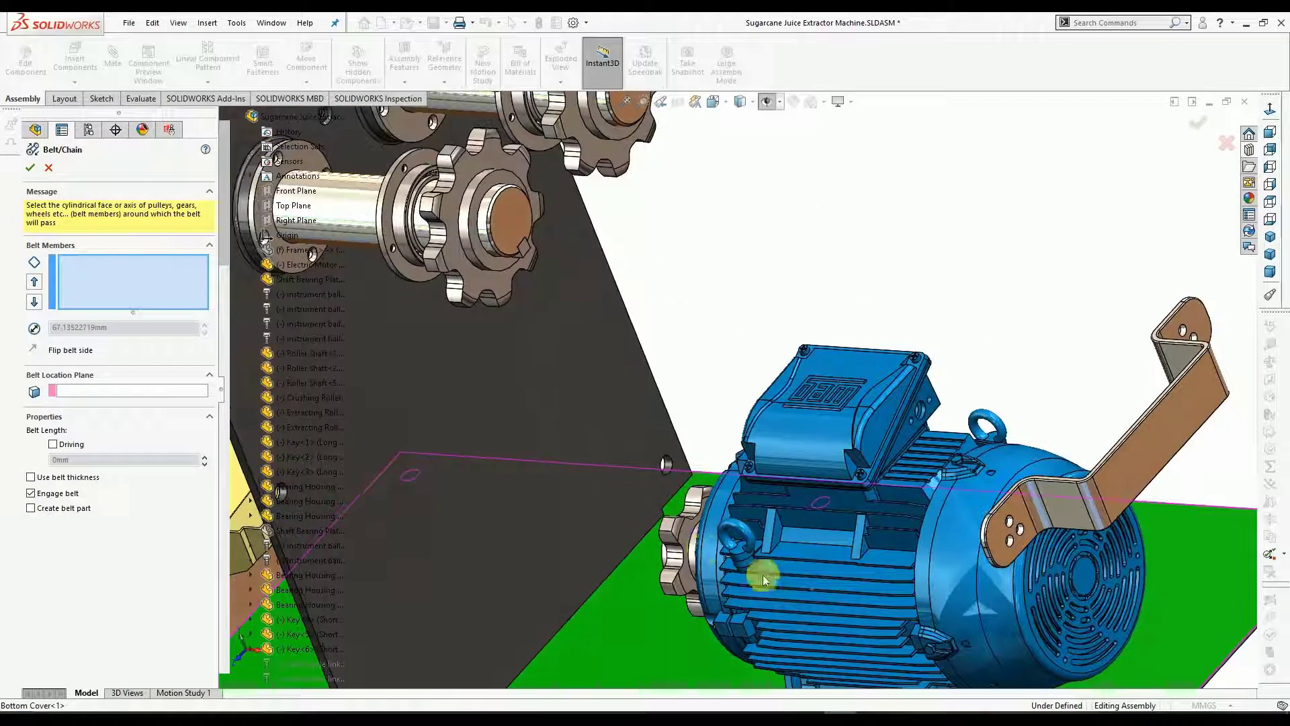
pyautogui.click(683, 583)
pyautogui.scroll(5, 611, 293)
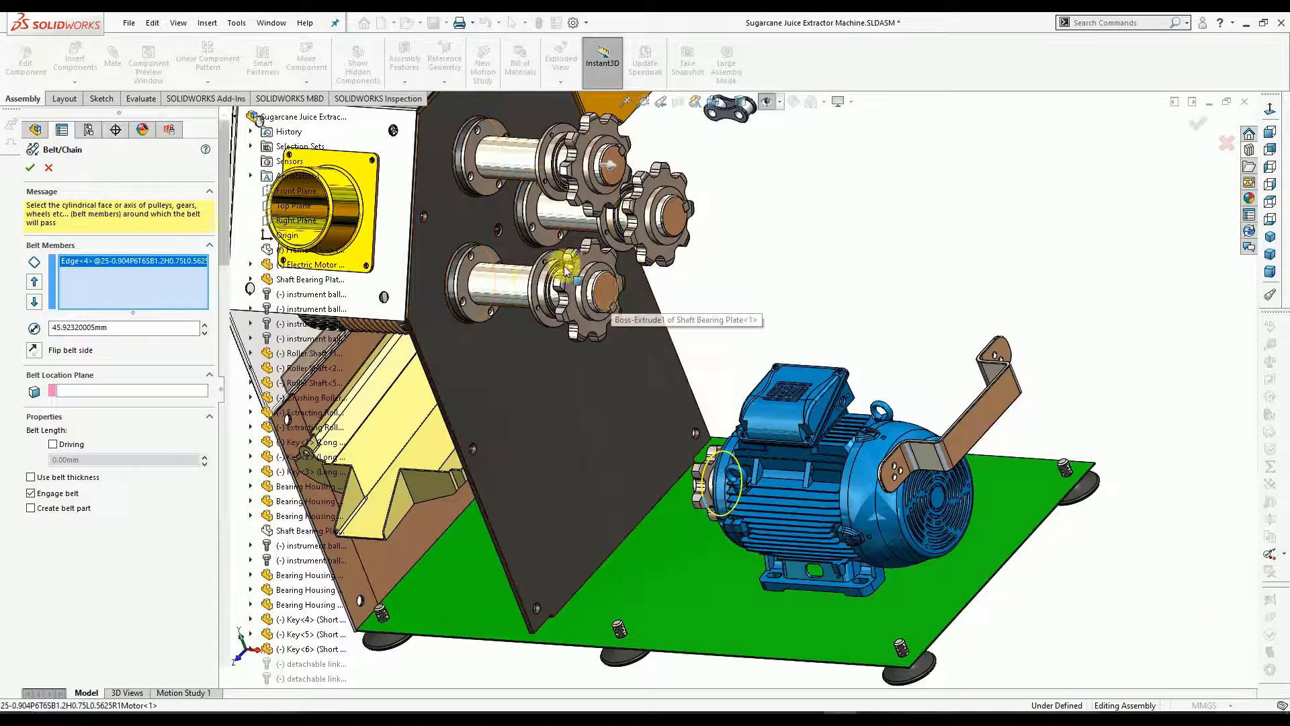
# Add tooth edges of the three roller shaft sprockets as belt members and flip the belt side at the last one.
pyautogui.moveTo(565, 270); pyautogui.dragTo(768, 212, button='middle')
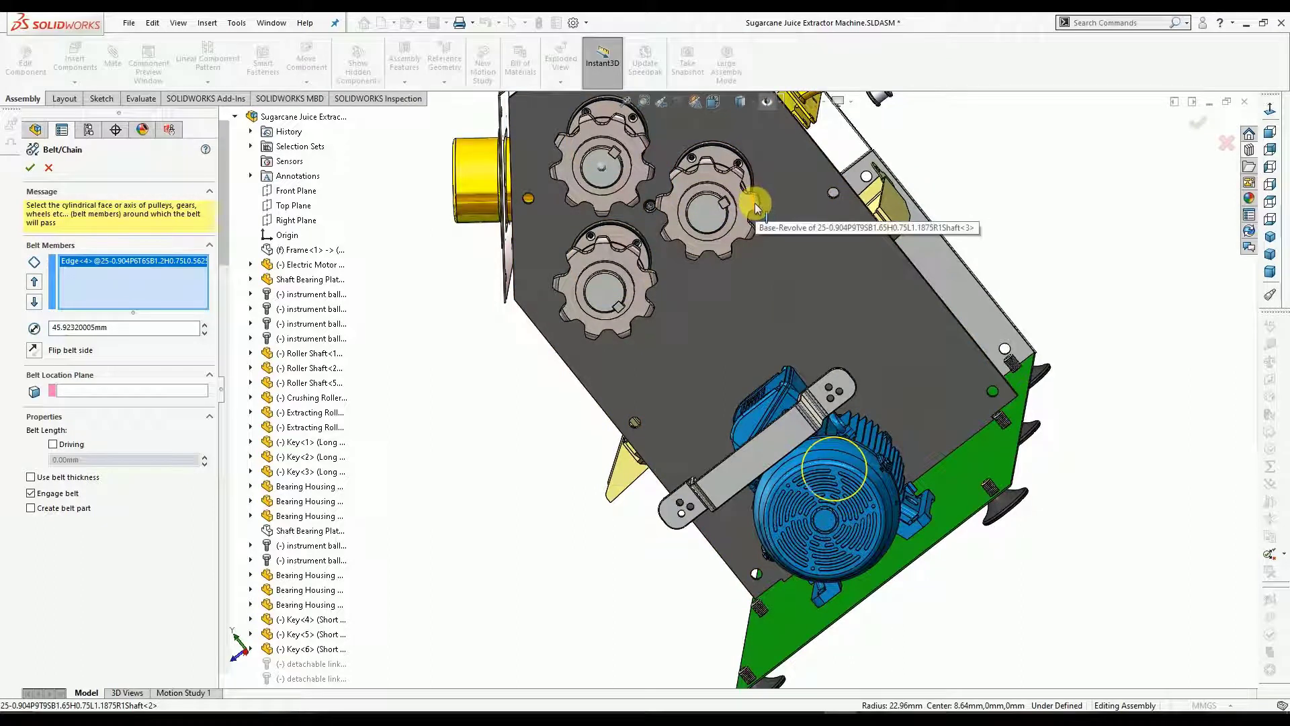
pyautogui.click(755, 203)
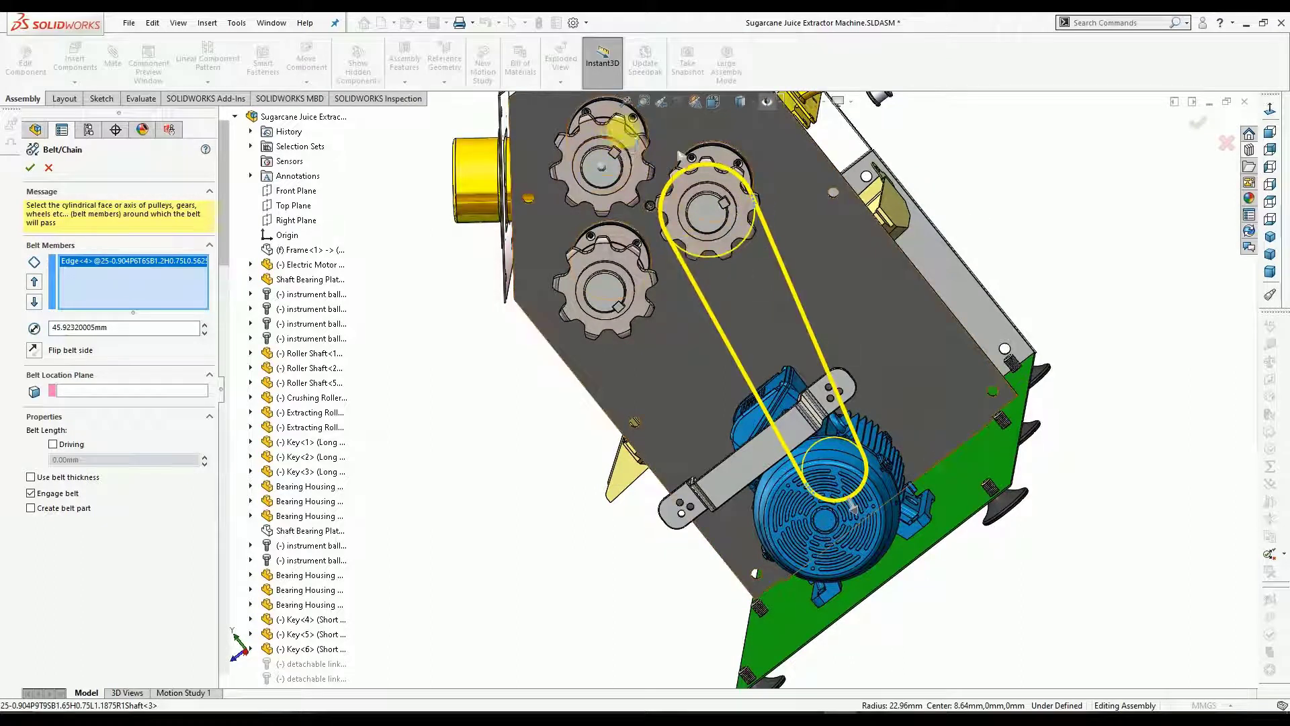
pyautogui.click(643, 146)
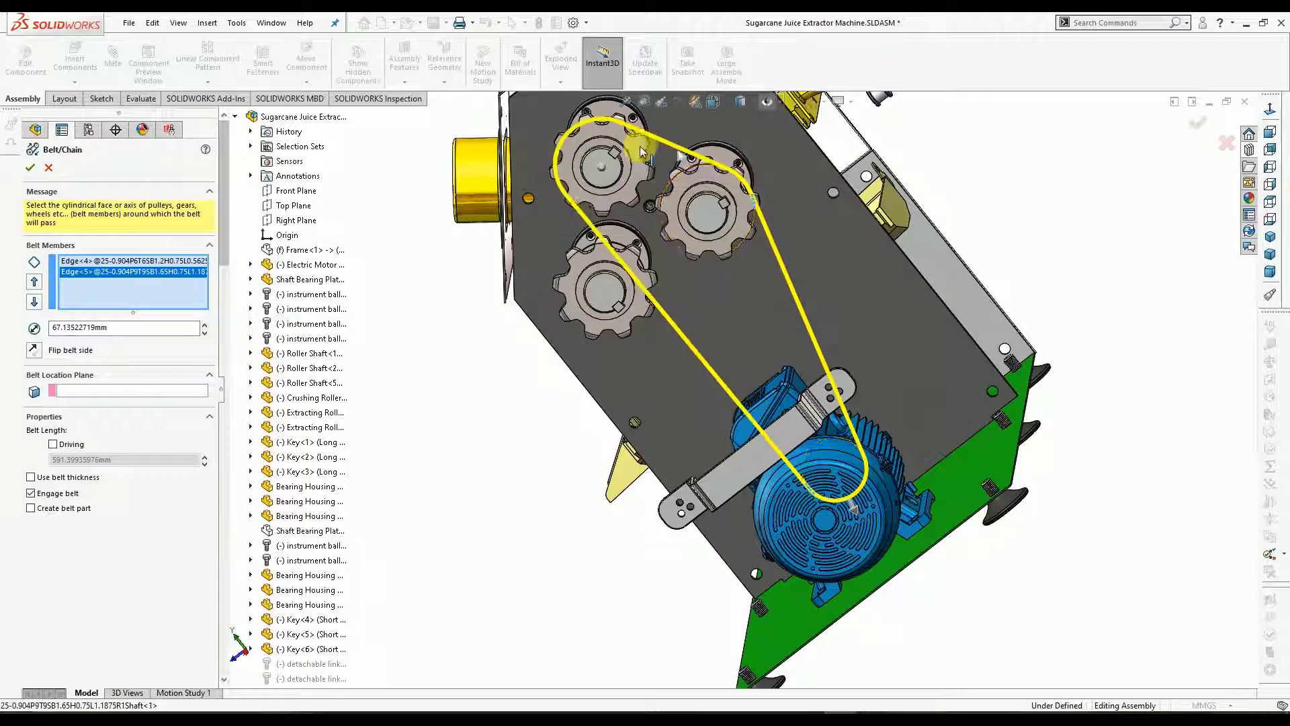
pyautogui.click(754, 168)
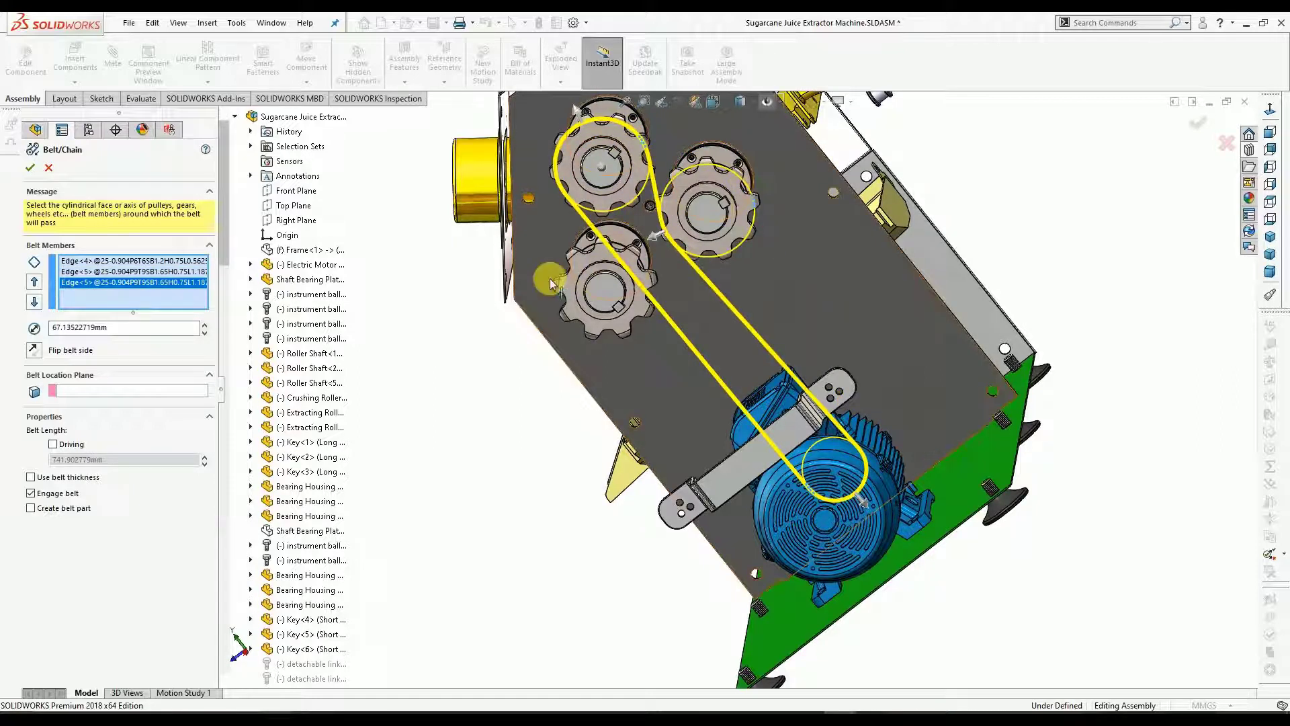
pyautogui.click(605, 299)
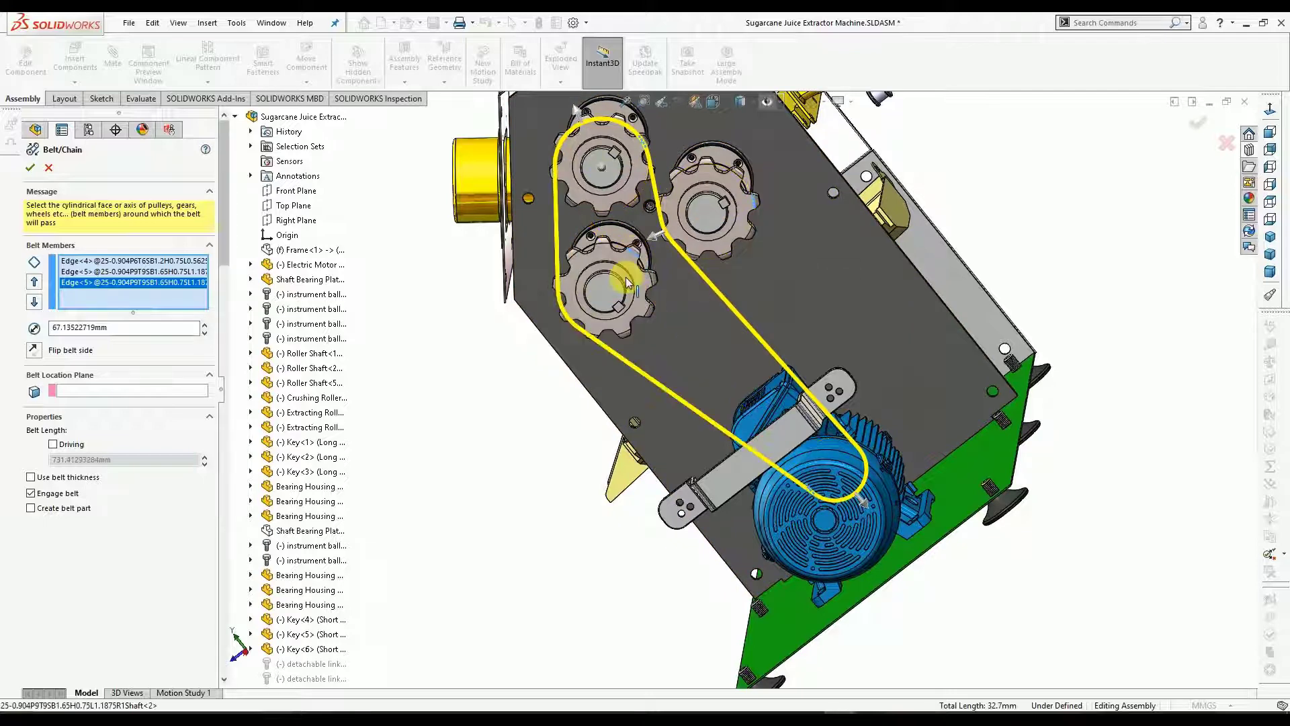
pyautogui.click(559, 326)
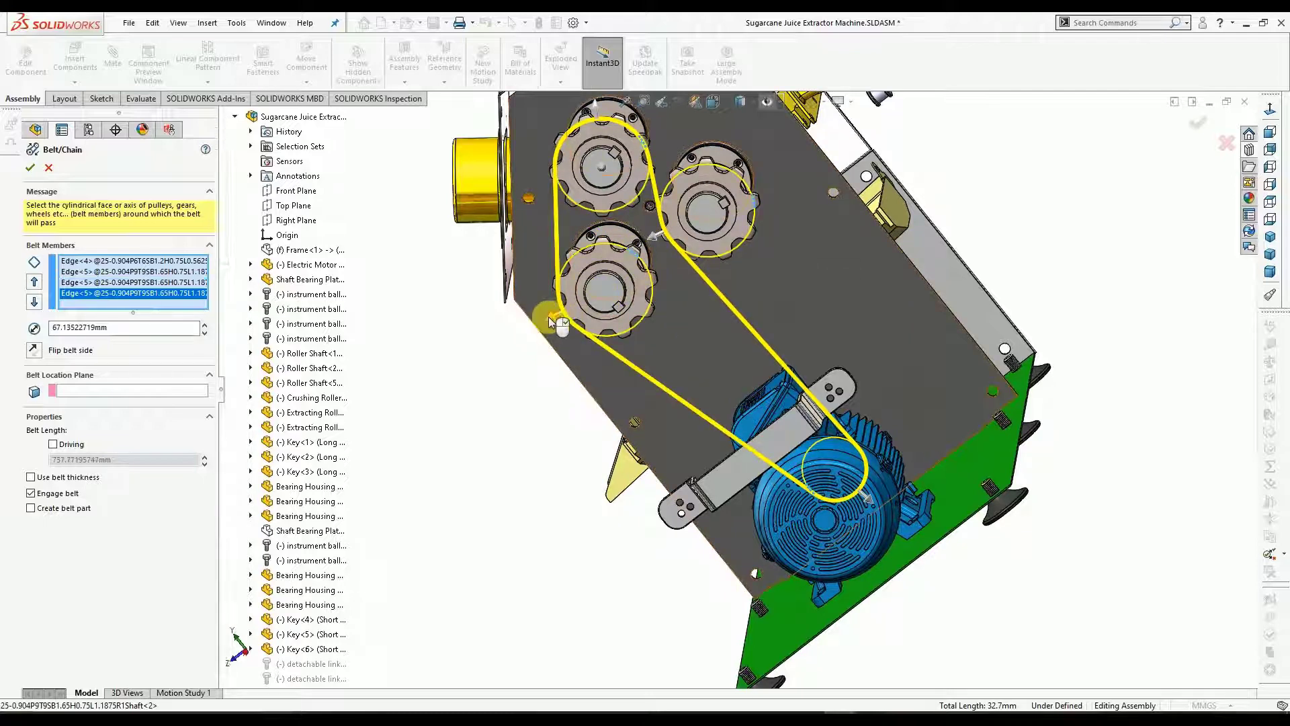
pyautogui.scroll(1, 679, 284)
pyautogui.moveTo(681, 284); pyautogui.dragTo(699, 232, button='middle')
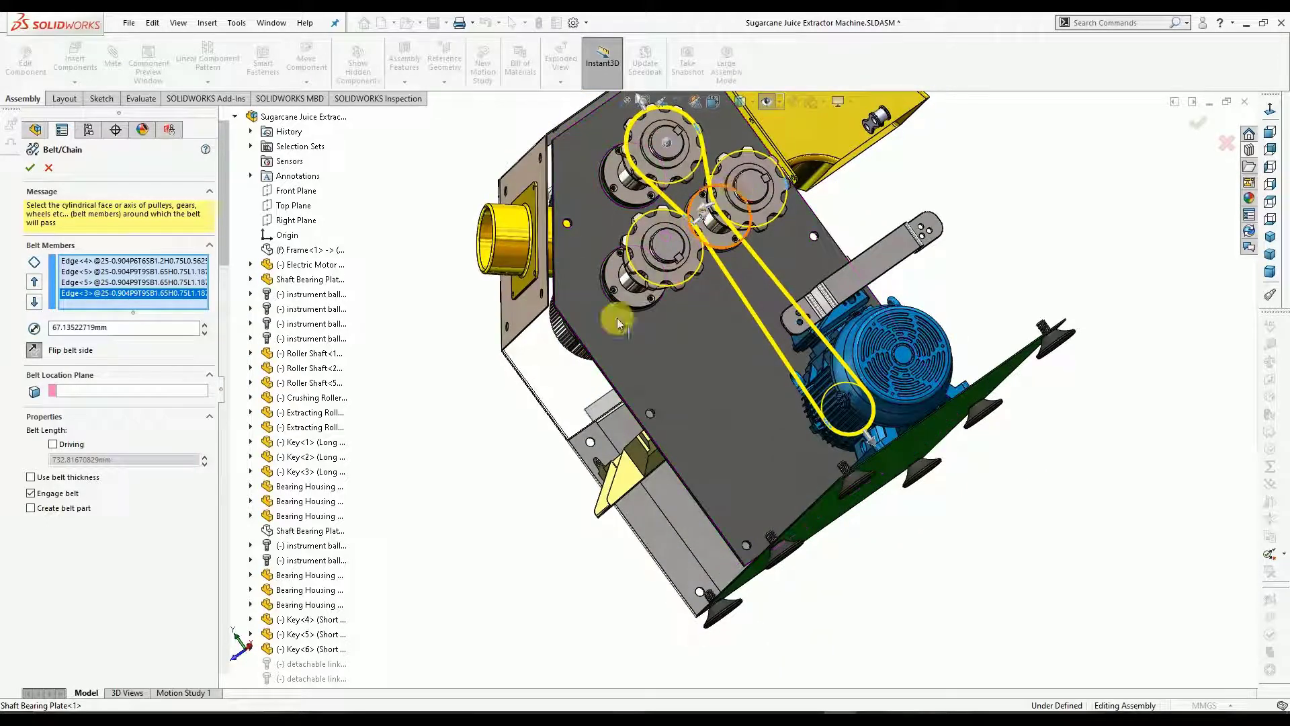
pyautogui.scroll(1, 746, 267)
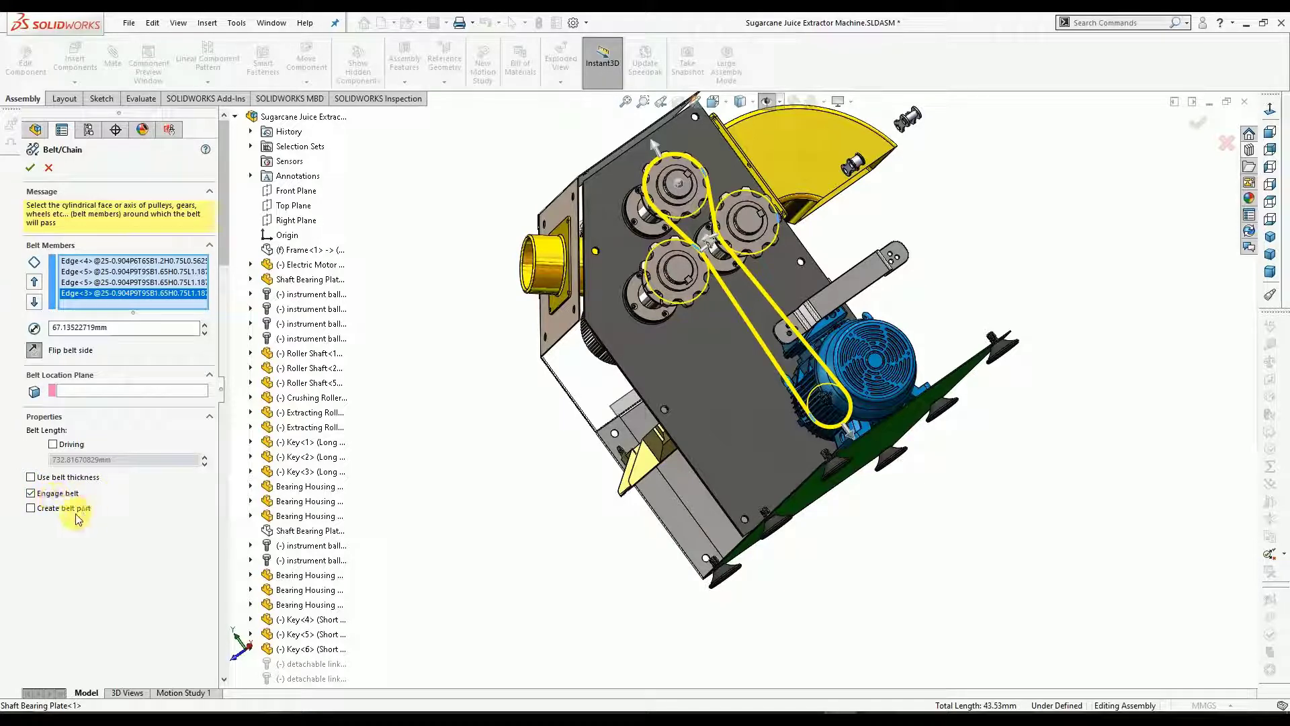
# Use PLANE1 as the belt location plane and create the belt with Engage belt enabled.
pyautogui.scroll(2, 662, 212)
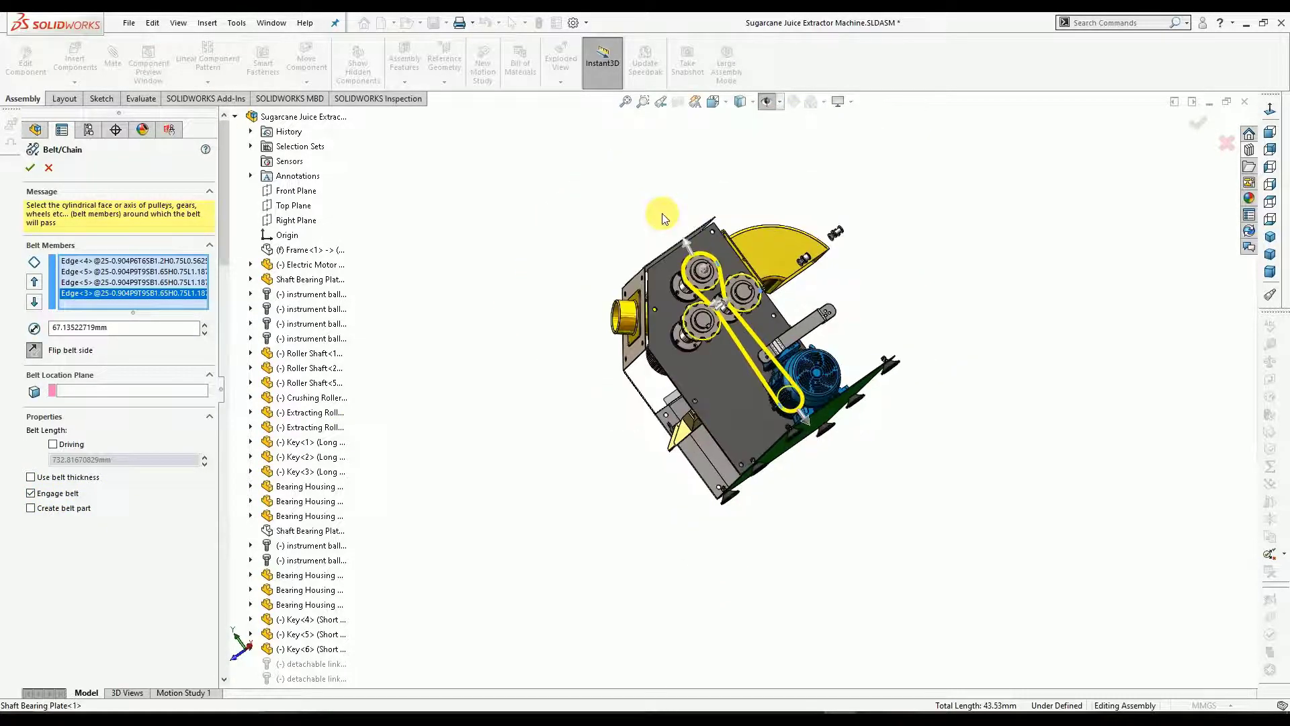
pyautogui.scroll(-2, 680, 237)
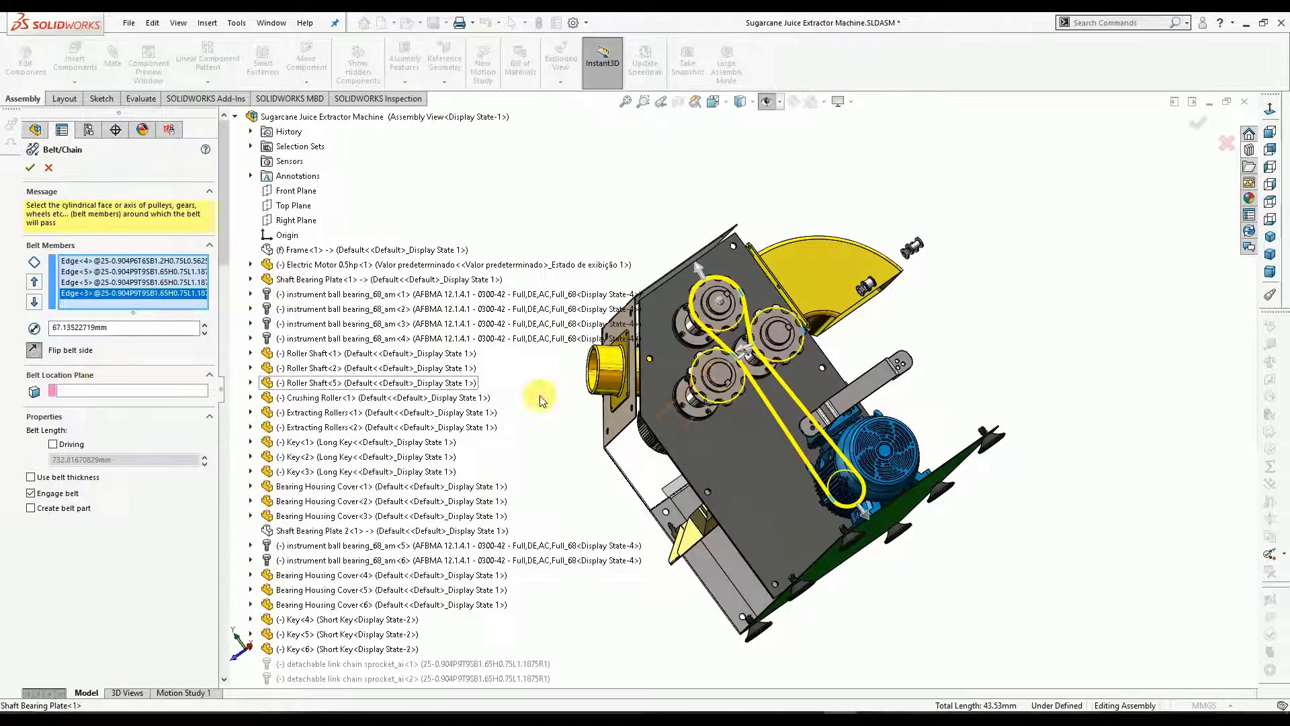
pyautogui.moveTo(639, 404); pyautogui.dragTo(684, 421, button='middle')
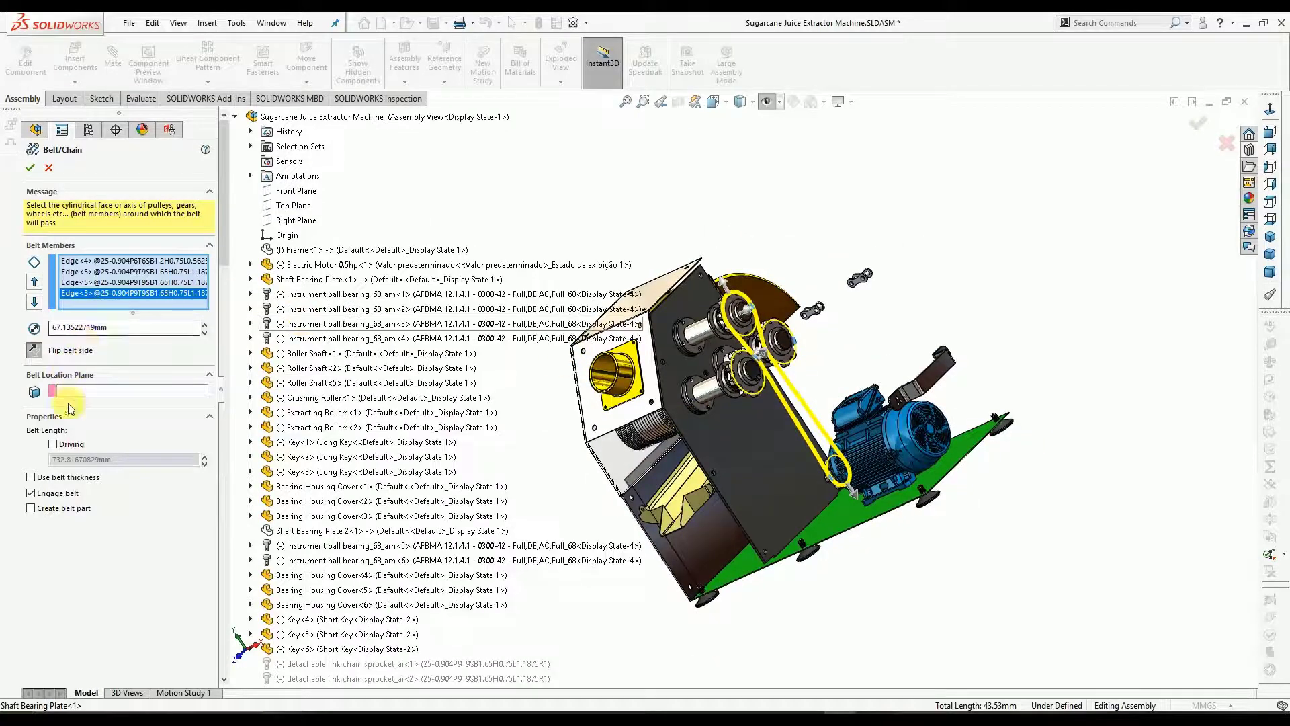
pyautogui.scroll(-15, 325, 568)
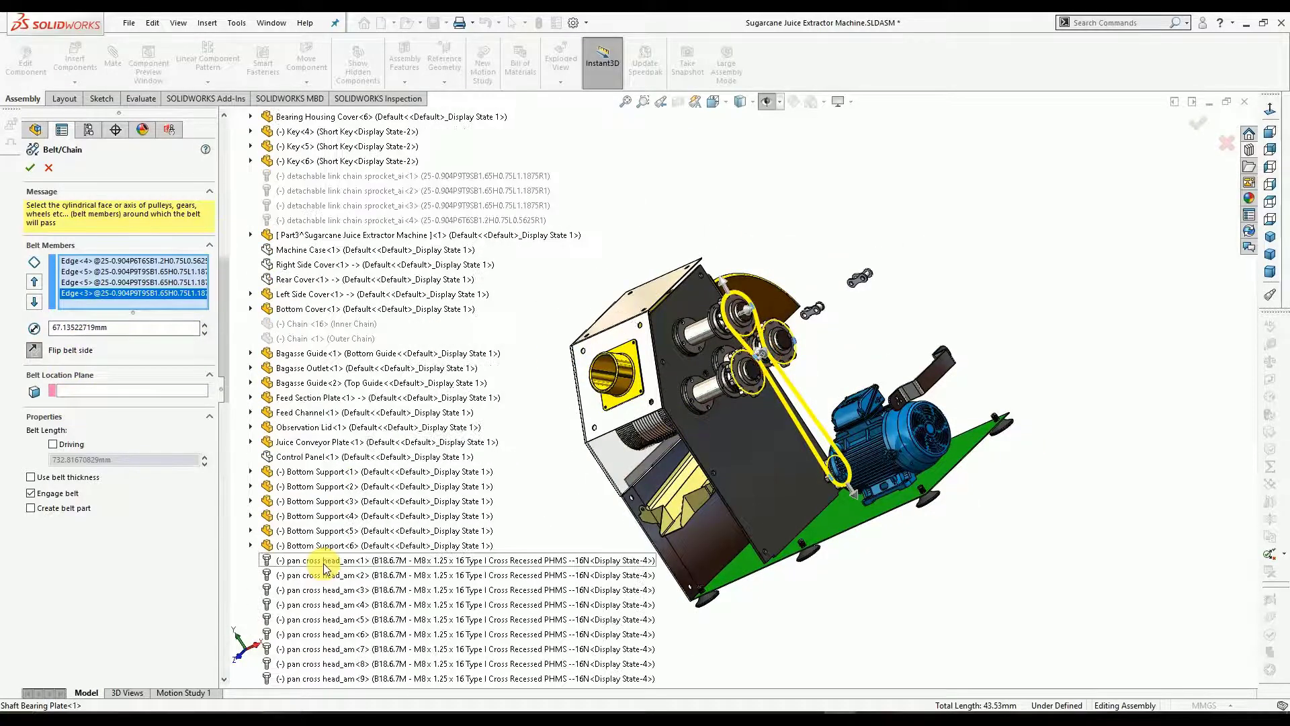
pyautogui.scroll(-5, 324, 568)
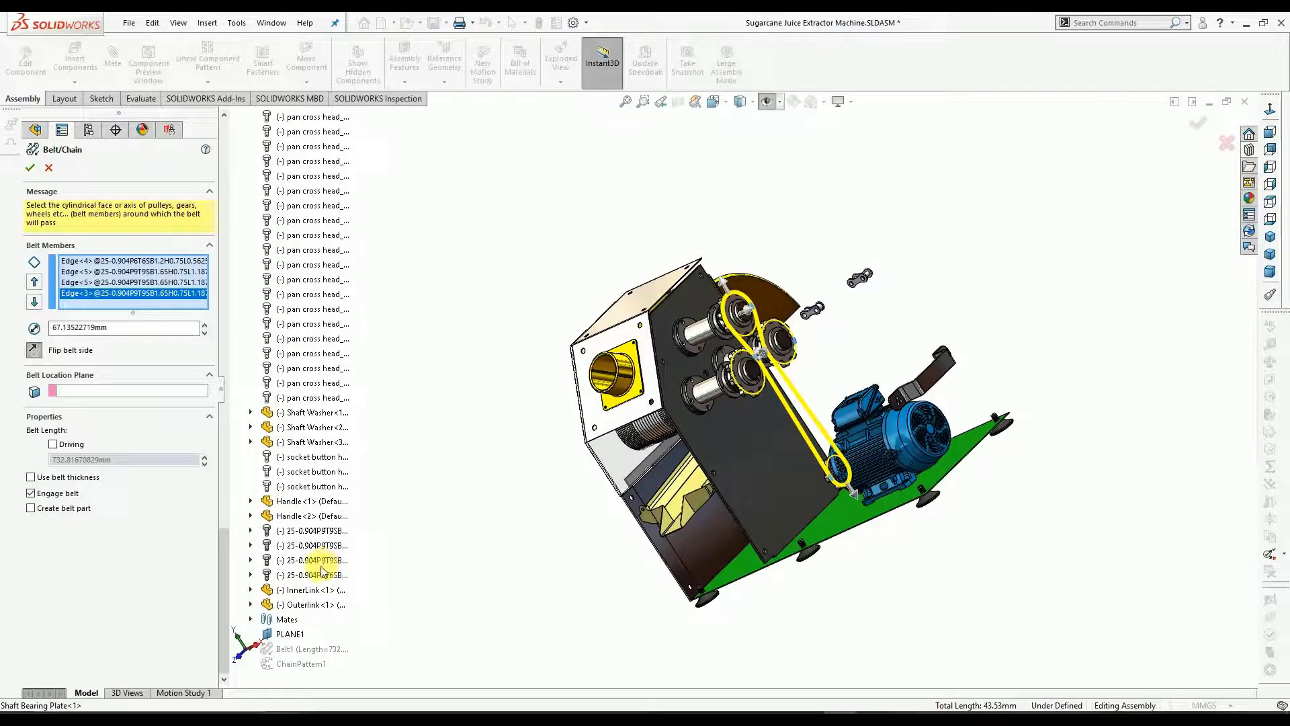
pyautogui.click(105, 393)
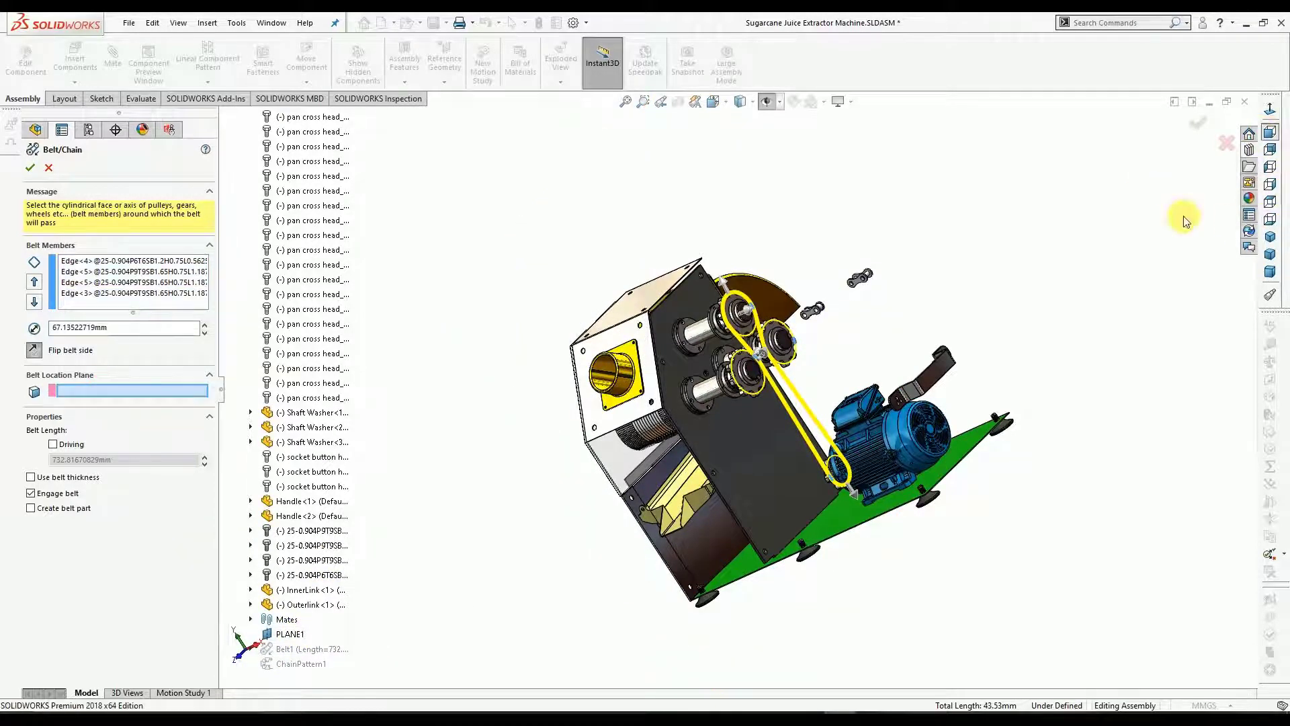
pyautogui.click(1268, 132)
pyautogui.scroll(-2, 760, 325)
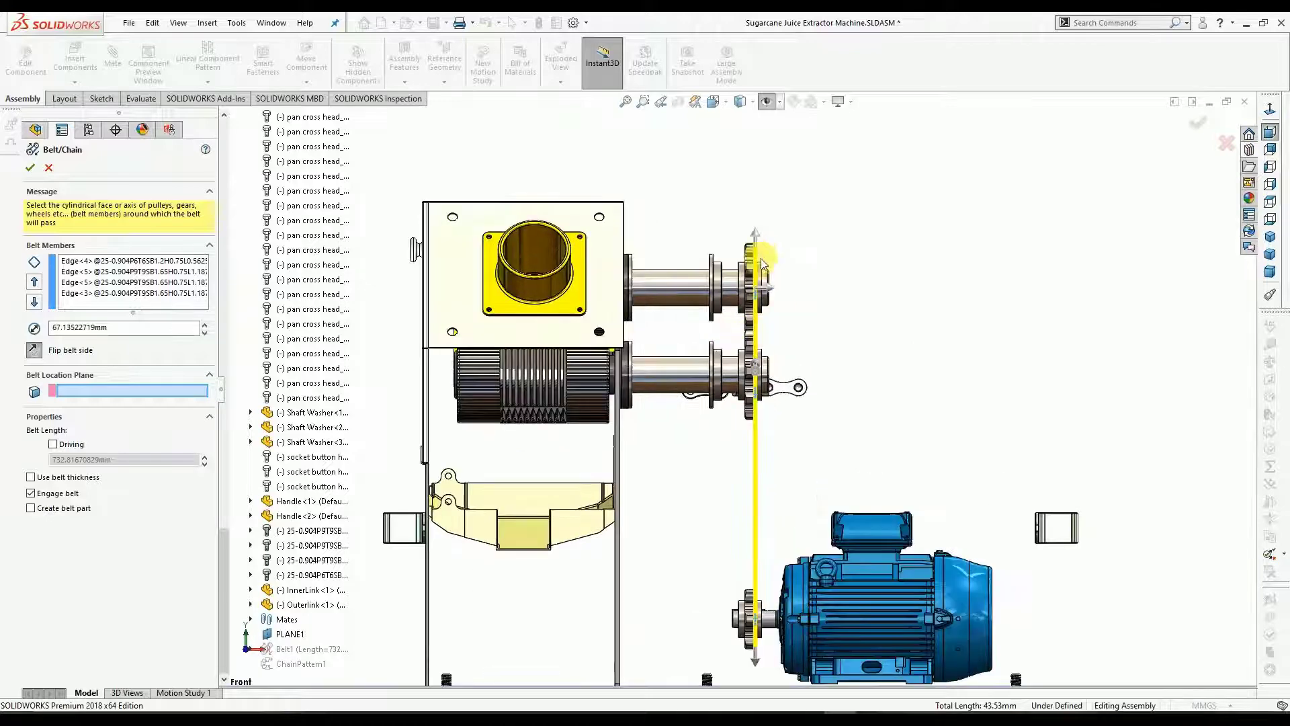
pyautogui.scroll(1, 746, 328)
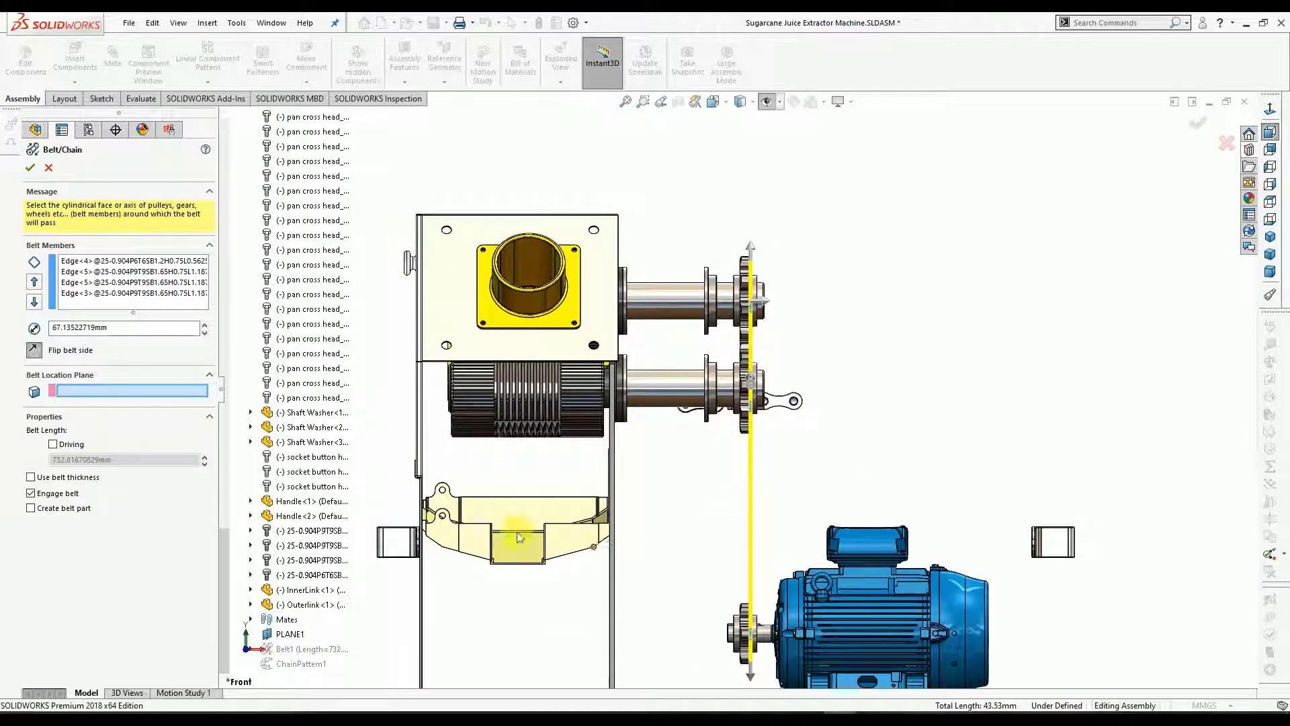
pyautogui.click(287, 635)
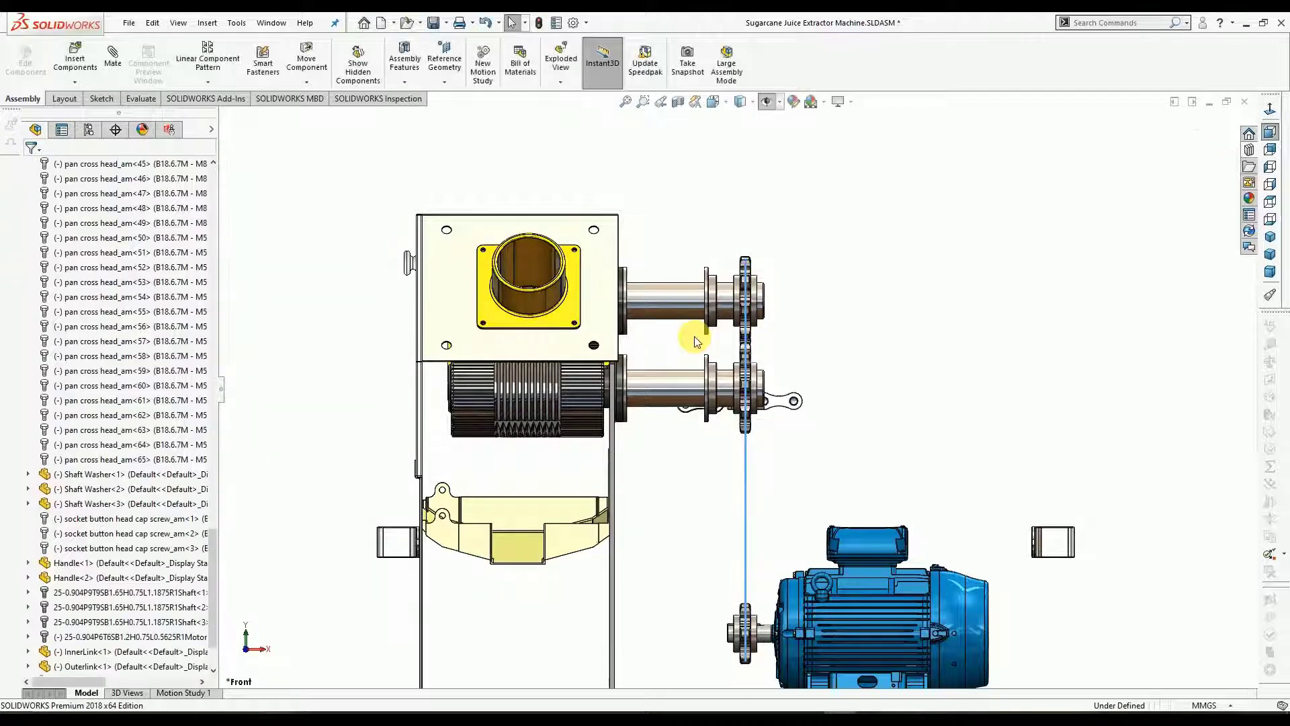
pyautogui.moveTo(922, 291); pyautogui.dragTo(866, 365, button='middle')
pyautogui.scroll(3, 858, 323)
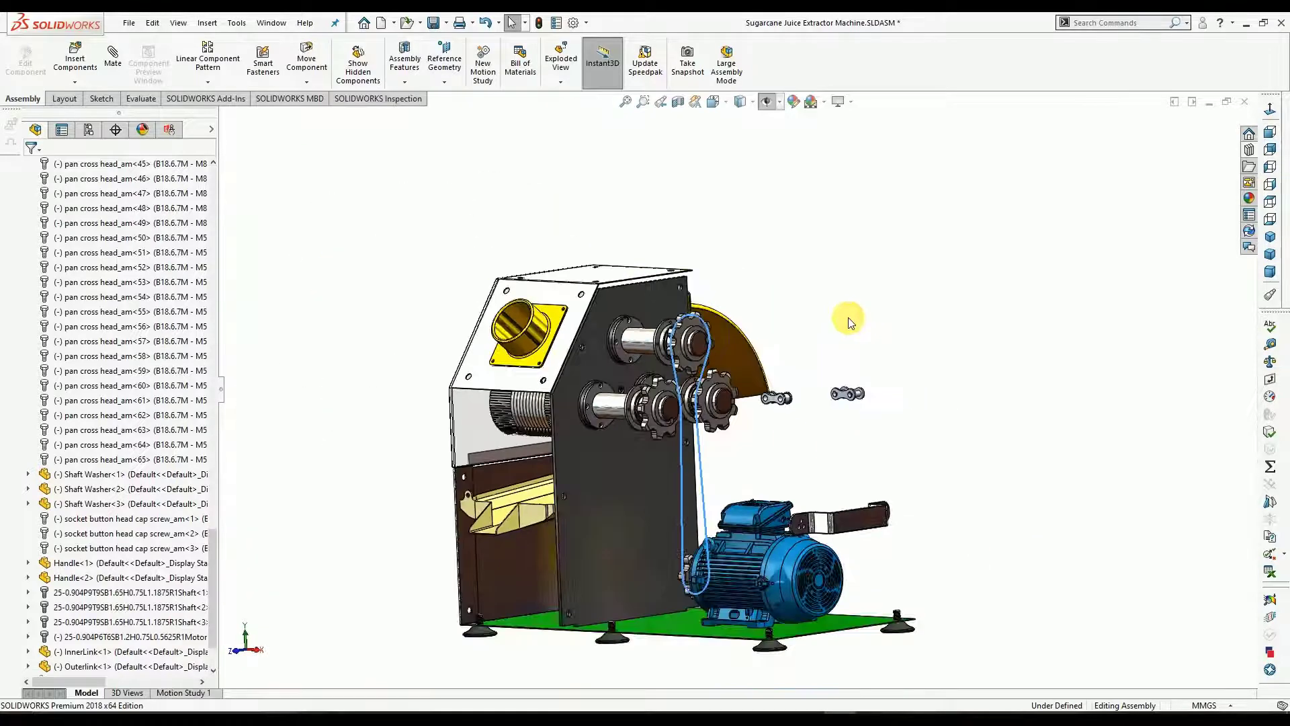
pyautogui.moveTo(789, 445); pyautogui.dragTo(758, 441, button='middle')
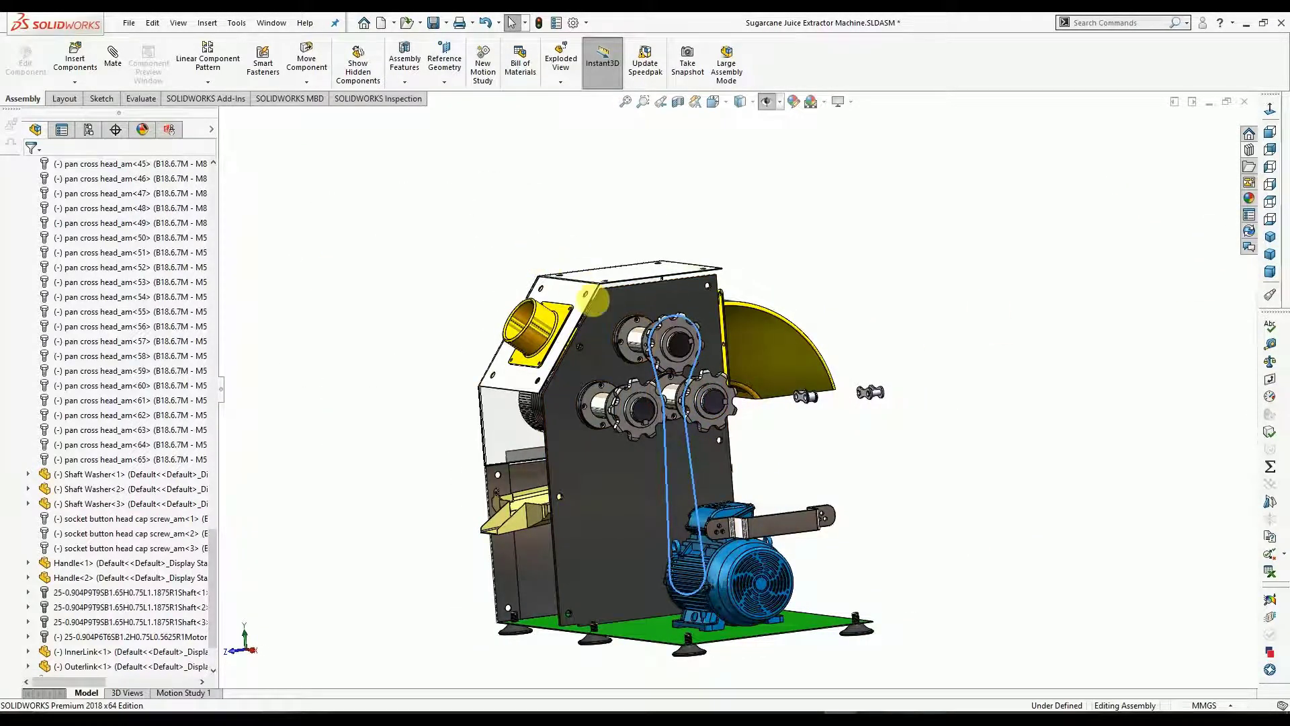
pyautogui.moveTo(560, 338); pyautogui.dragTo(557, 338, button='middle')
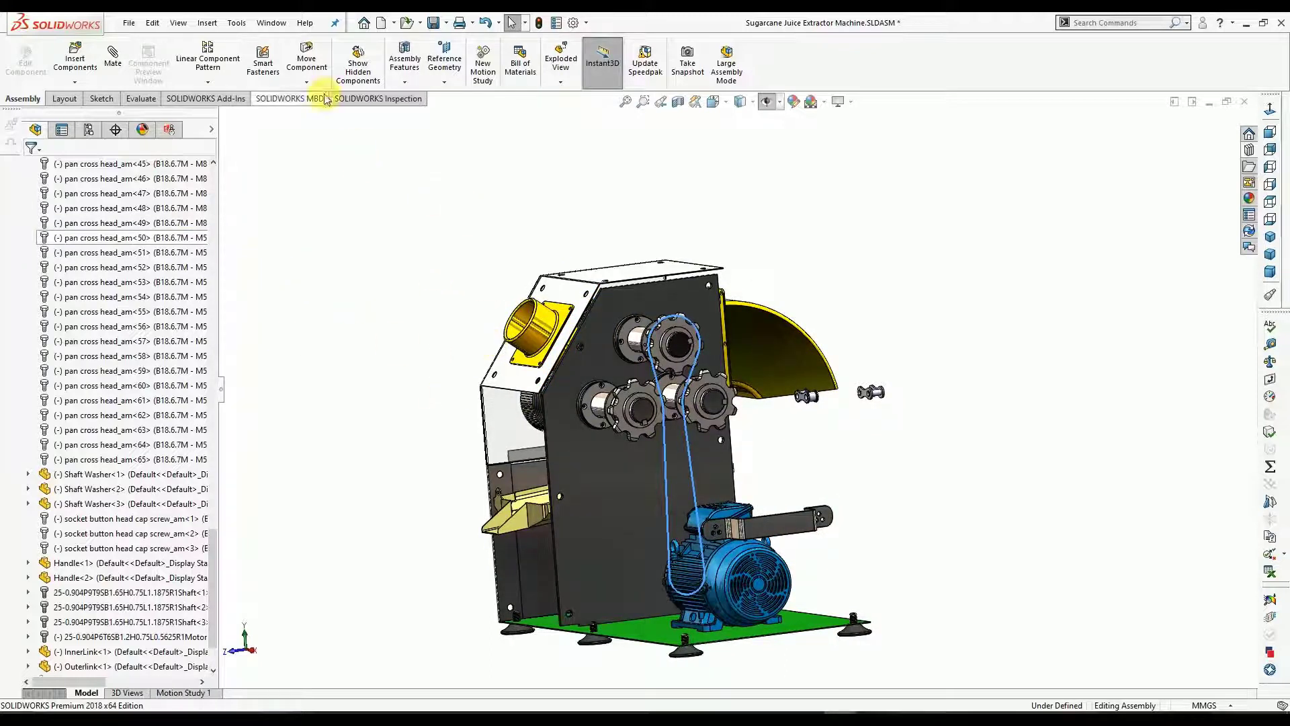
pyautogui.click(216, 90)
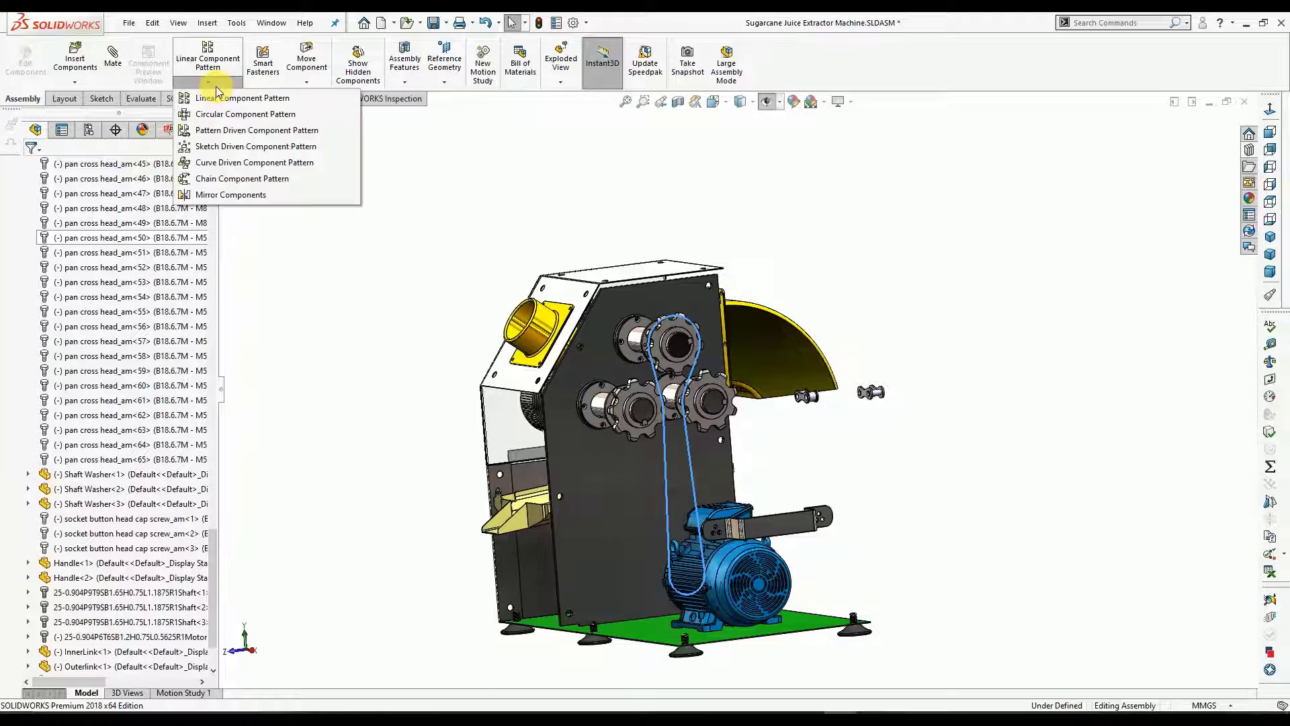
pyautogui.click(249, 179)
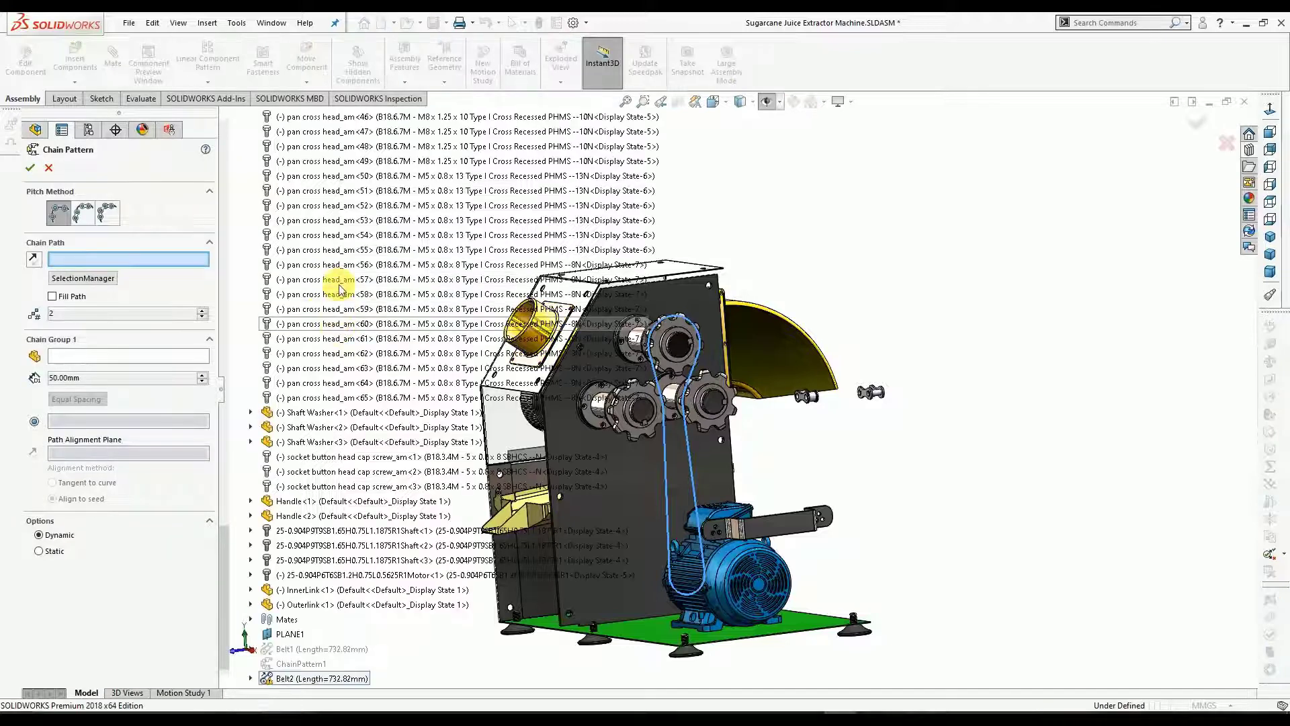
pyautogui.click(106, 213)
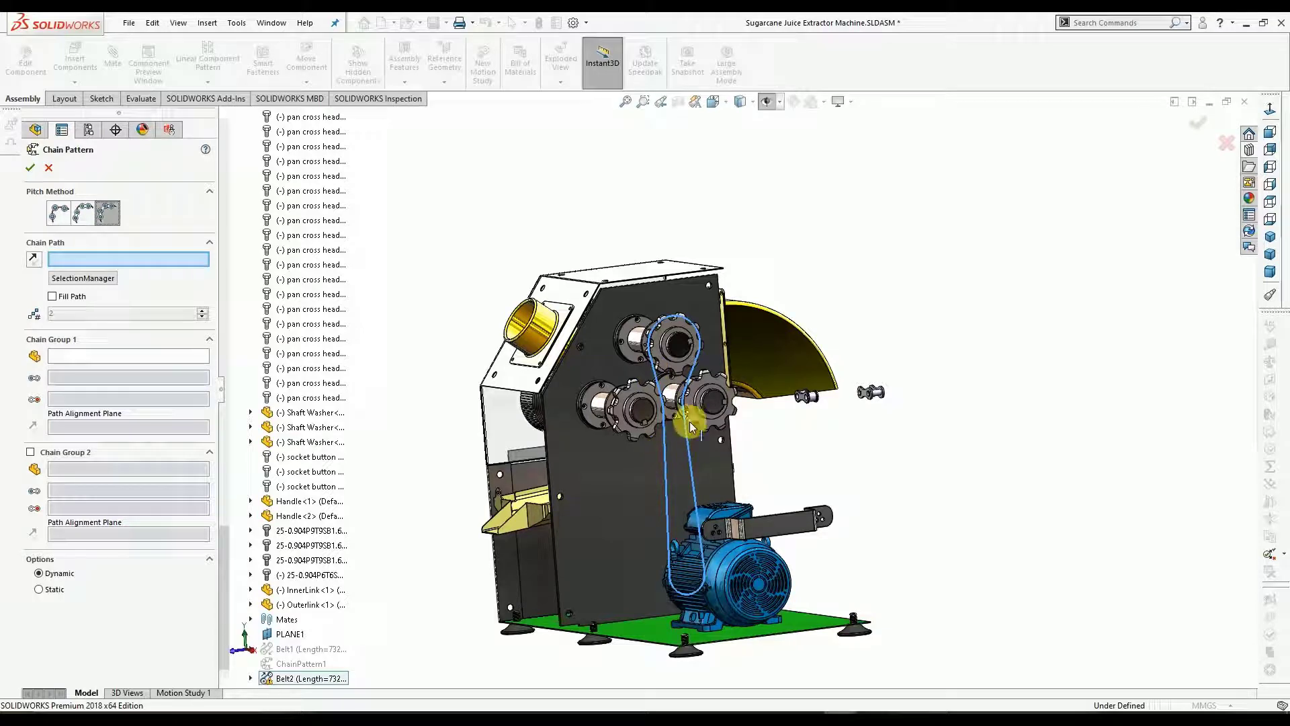
pyautogui.moveTo(668, 462); pyautogui.dragTo(692, 429, button='middle')
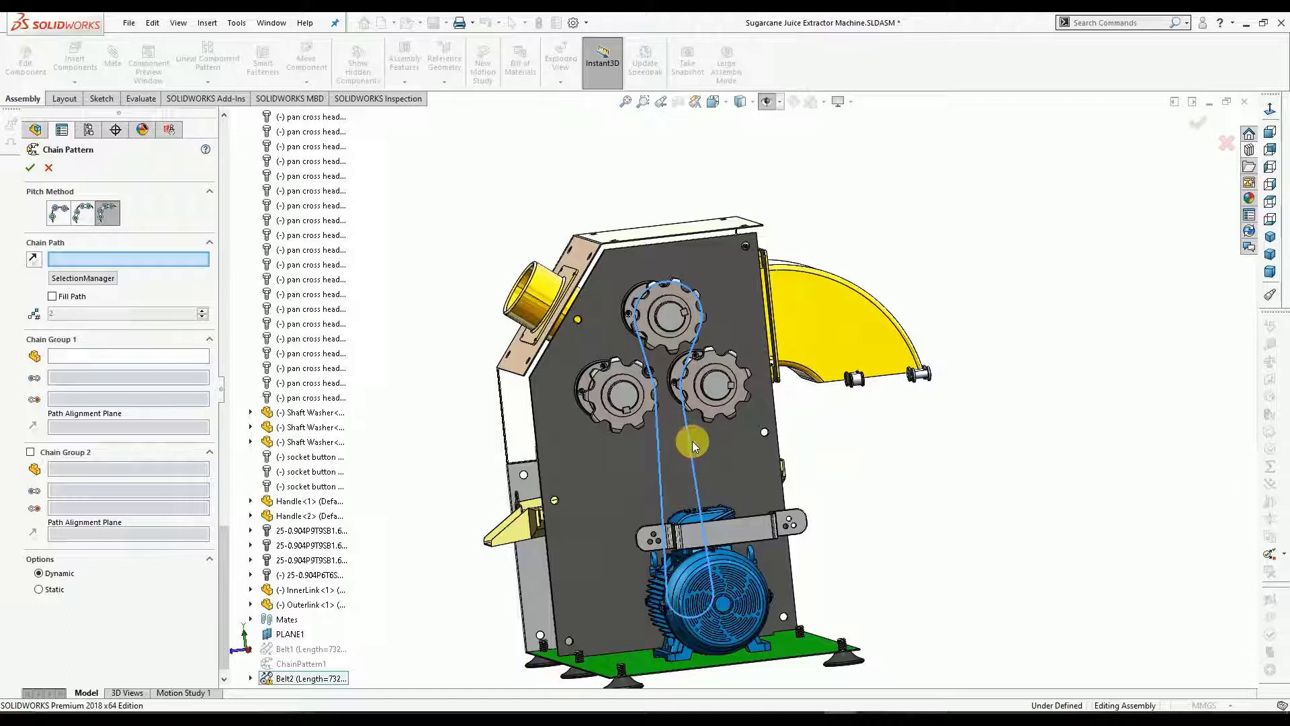
pyautogui.click(95, 279)
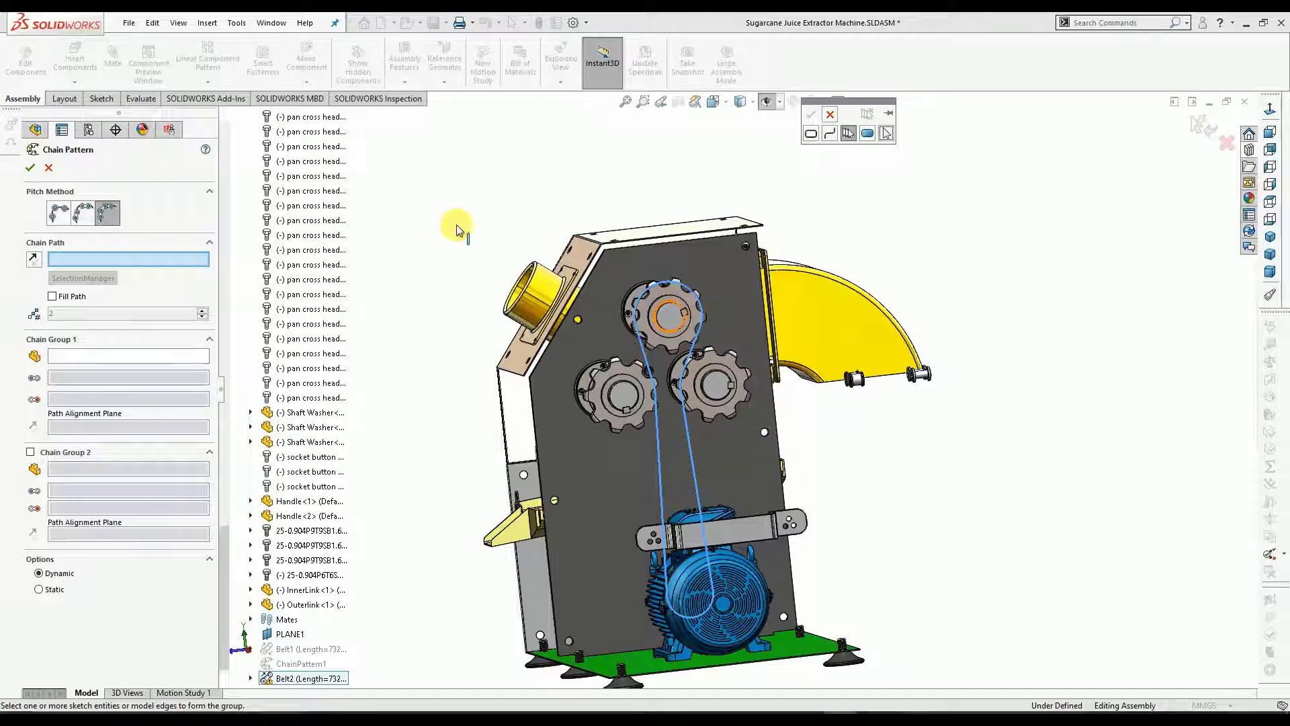
pyautogui.click(832, 117)
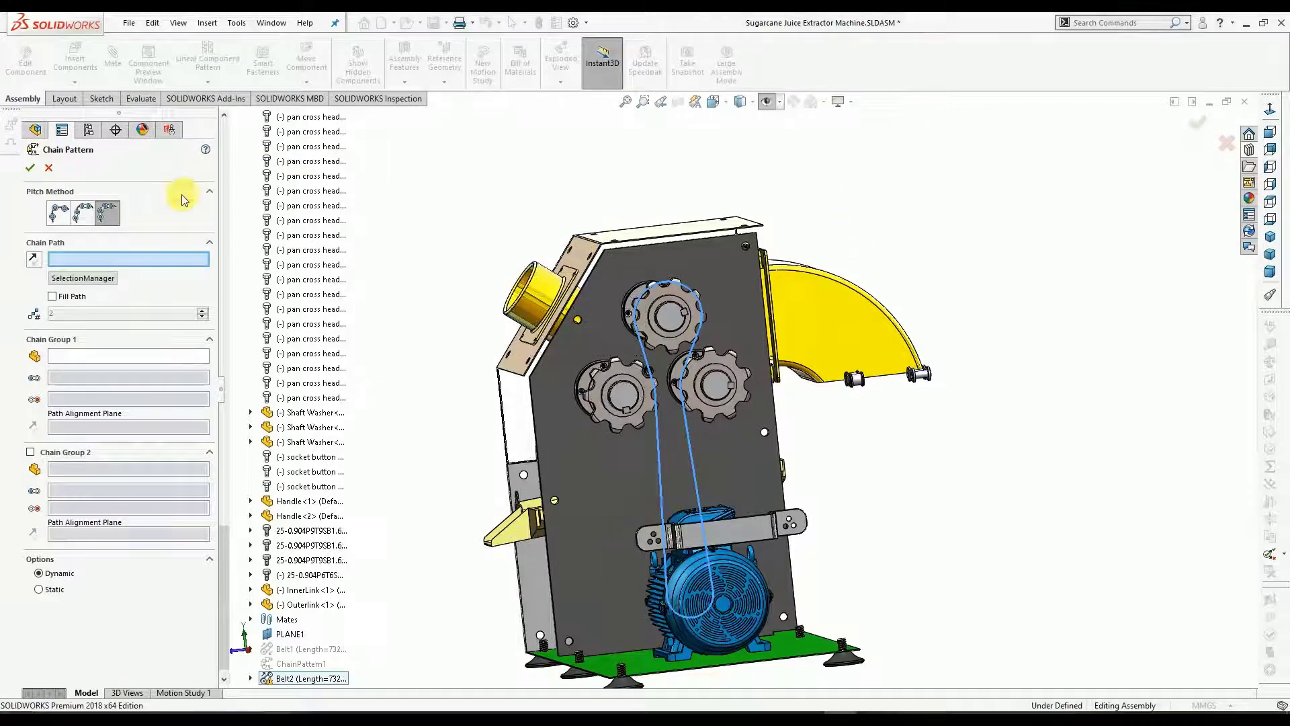
pyautogui.click(49, 168)
# Delete the Belt2 feature from the assembly along with its dependent belt mates.
pyautogui.press('f')
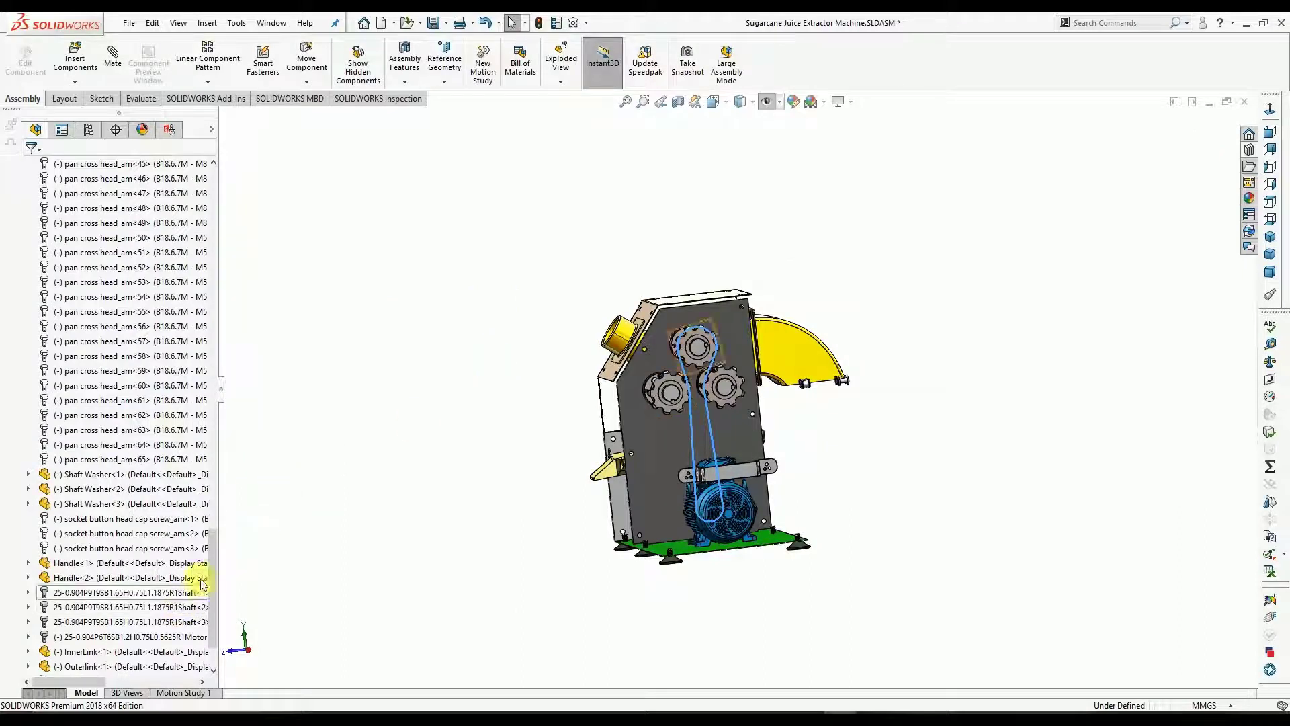
pyautogui.moveTo(211, 563); pyautogui.dragTo(212, 606)
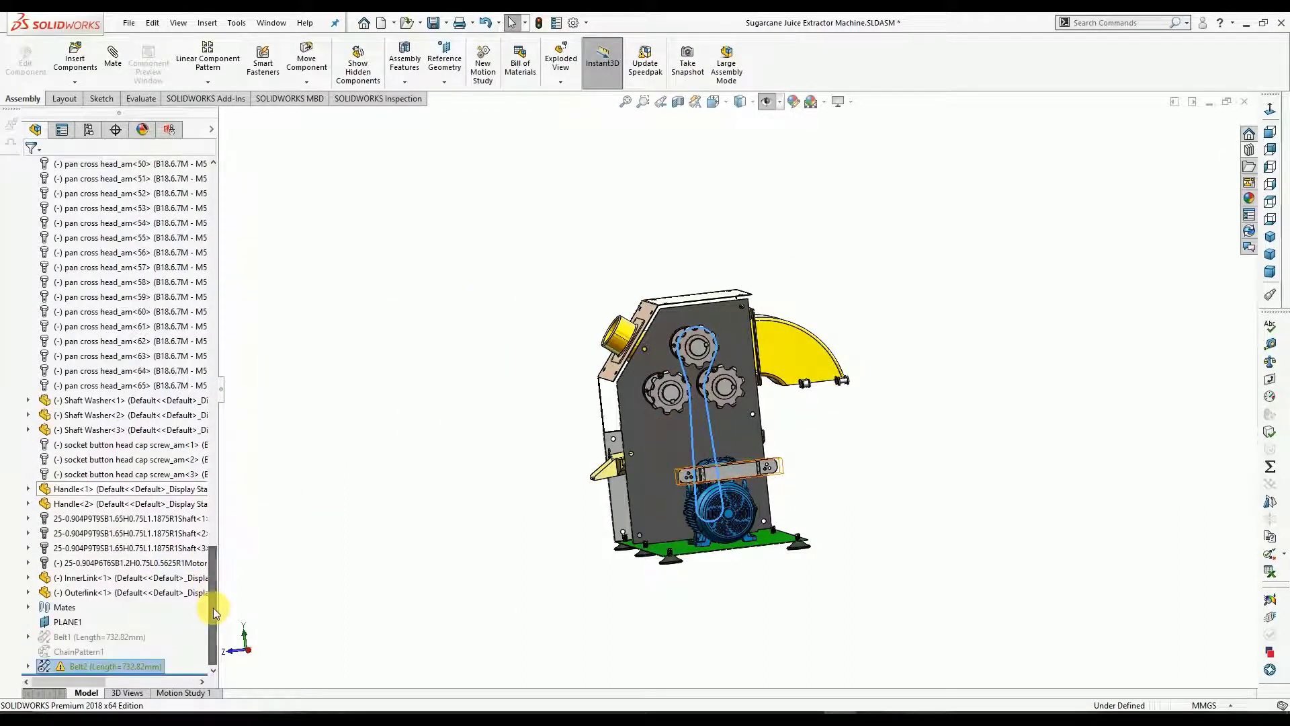
pyautogui.rightClick(113, 669)
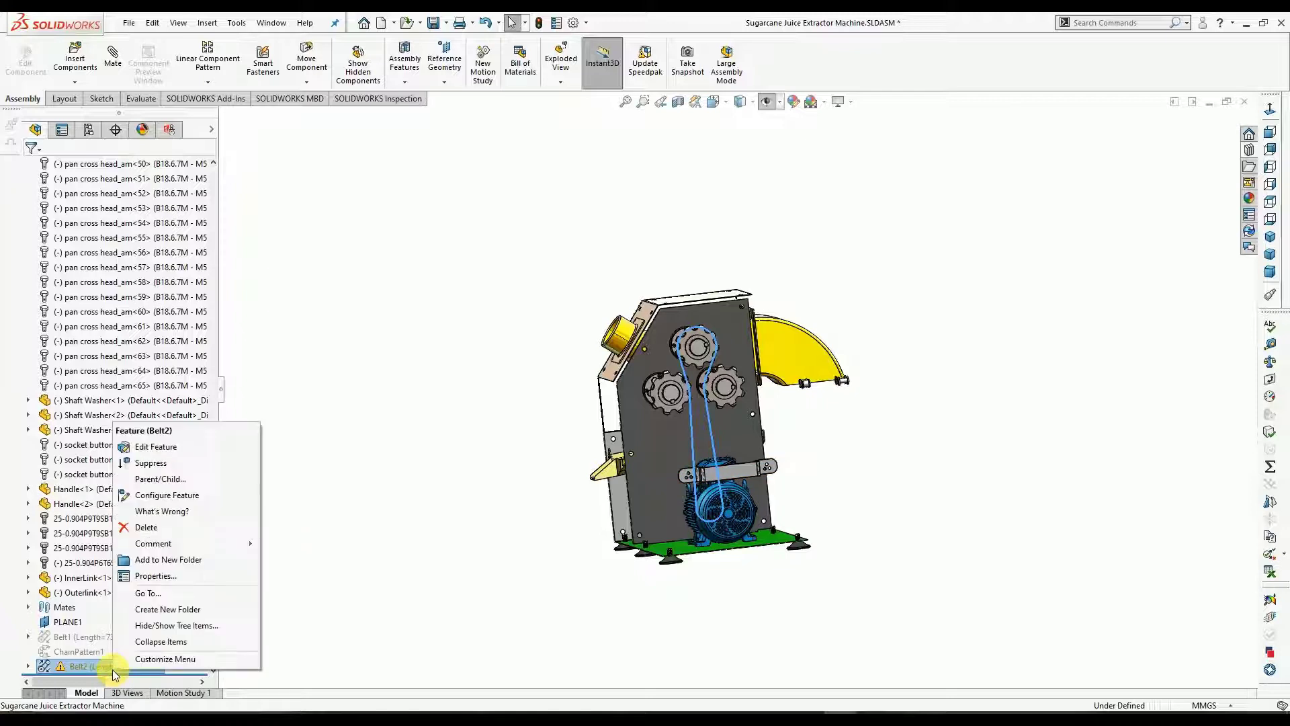
pyautogui.click(148, 527)
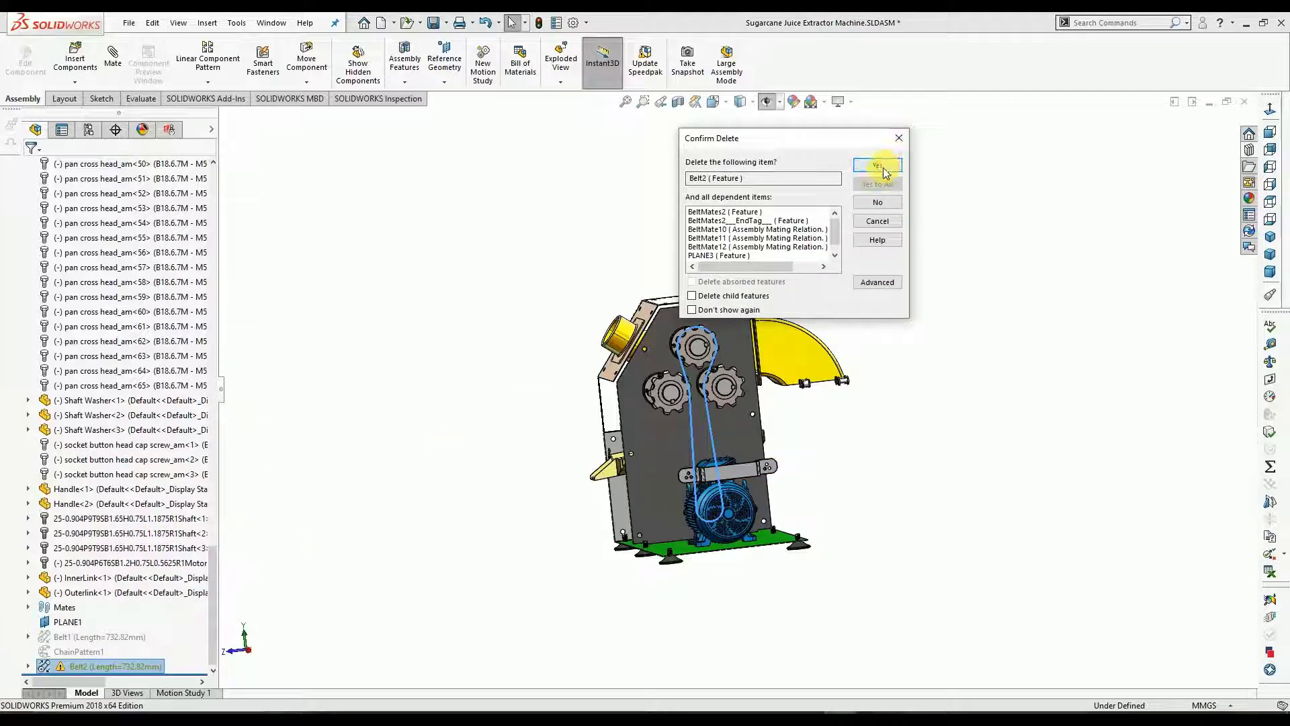
pyautogui.click(879, 165)
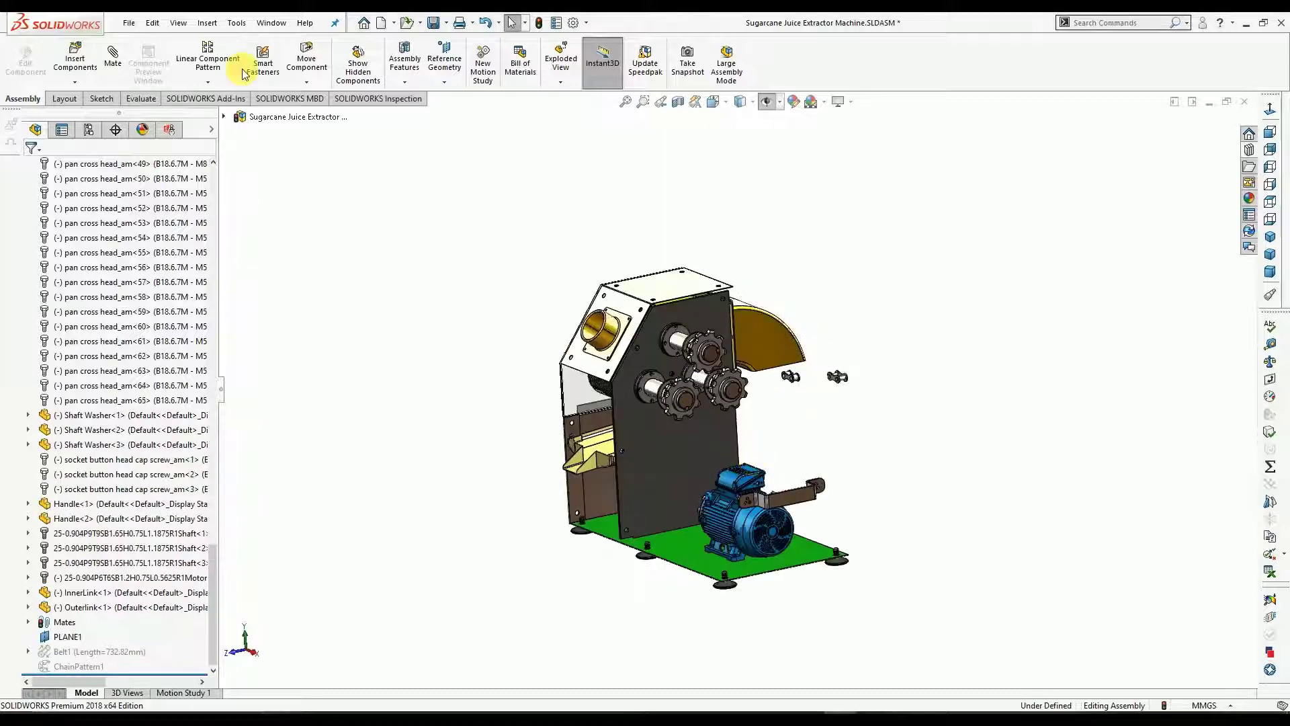
# Start a new Belt/Chain feature with a tooth edge of the electric motor's sprocket as its first belt member.
pyautogui.click(408, 82)
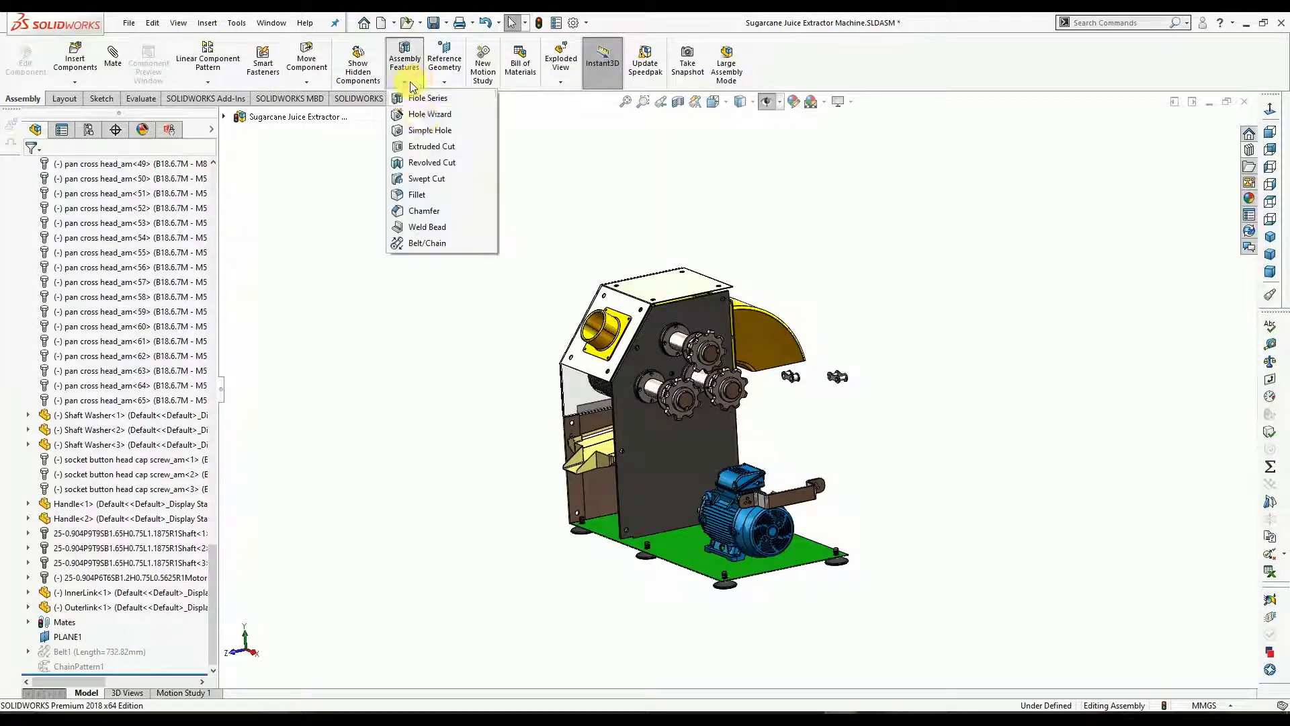
pyautogui.click(428, 244)
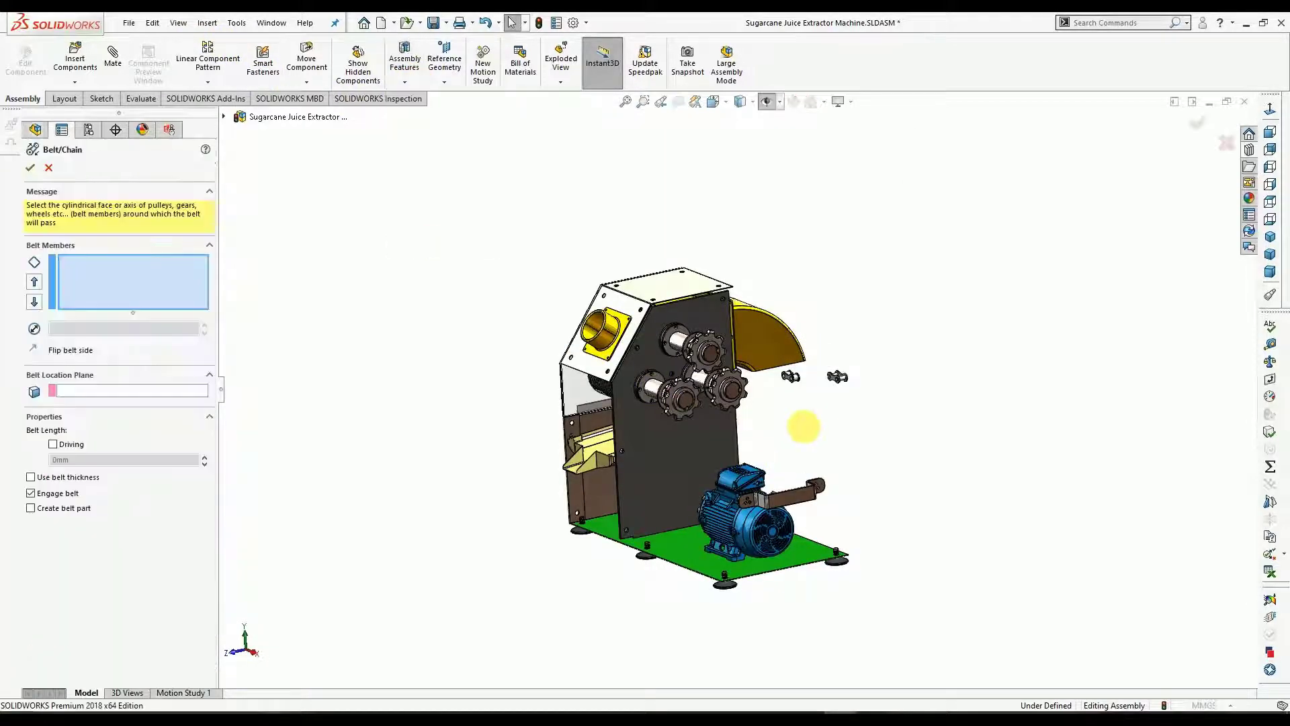
pyautogui.scroll(-4, 720, 398)
pyautogui.scroll(-6, 722, 454)
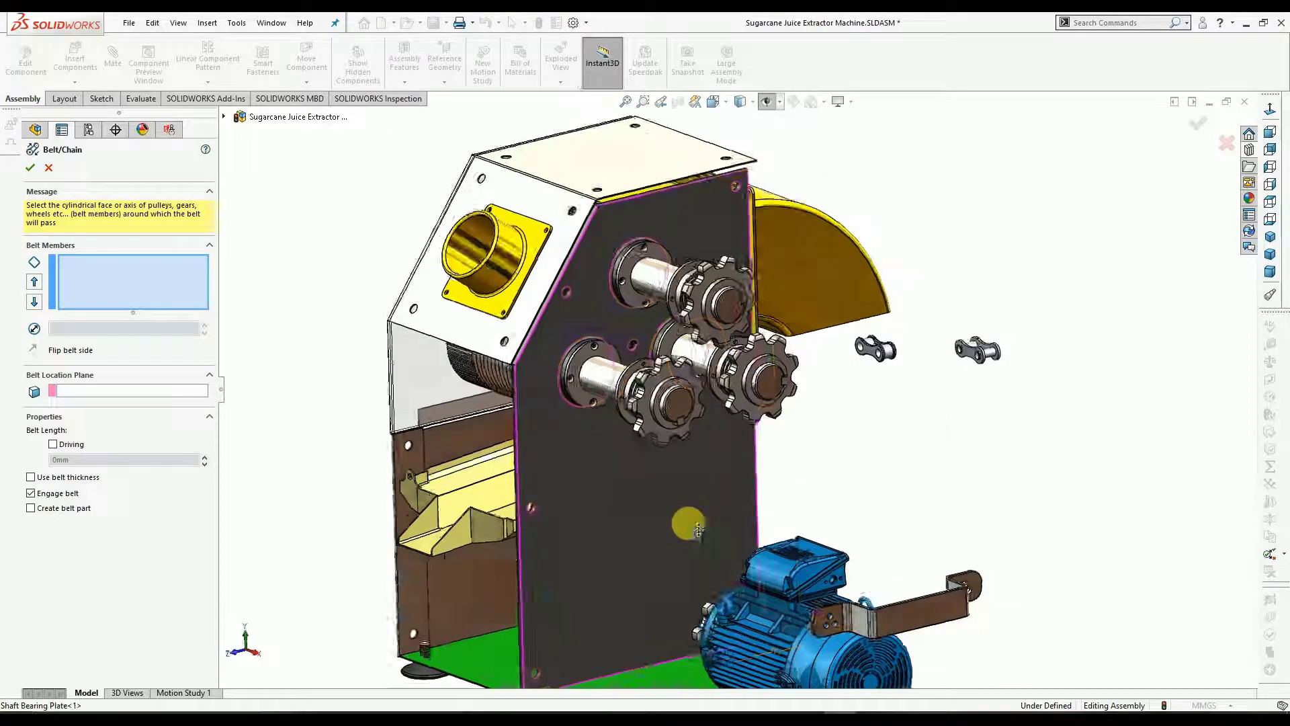
pyautogui.scroll(-2, 710, 615)
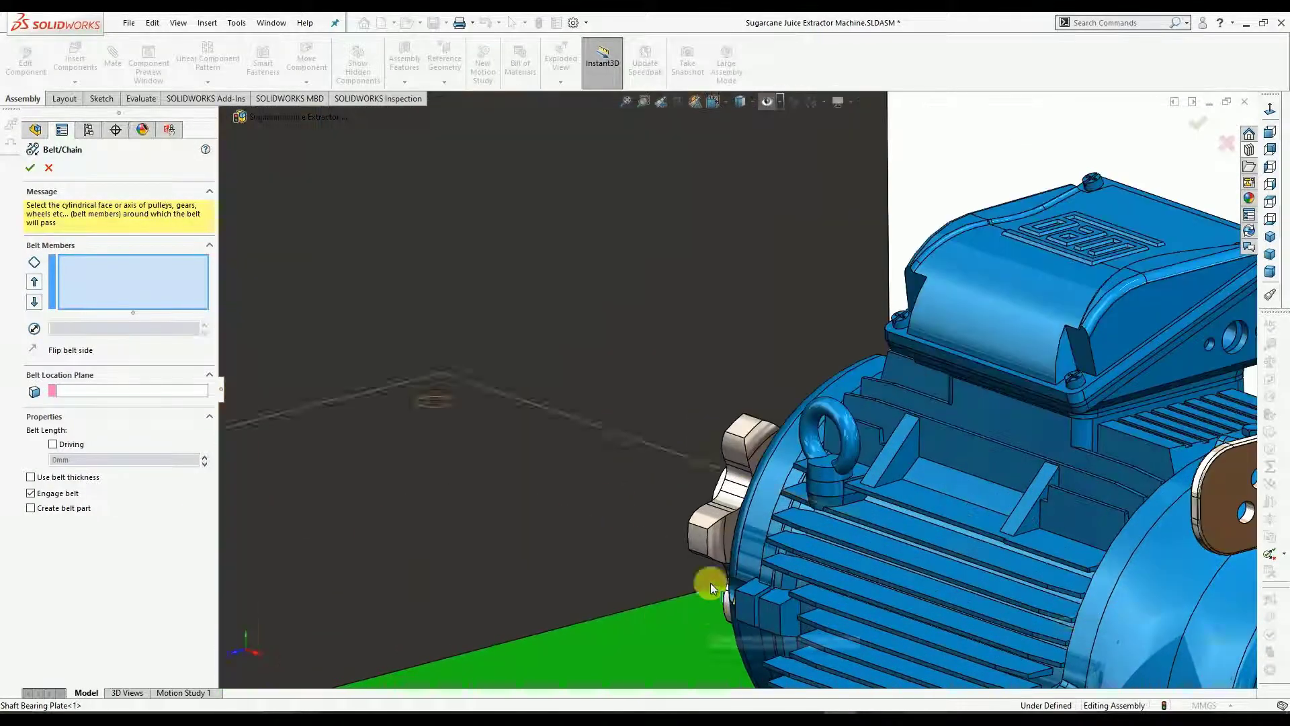
pyautogui.click(724, 541)
pyautogui.scroll(5, 736, 429)
pyautogui.scroll(3, 737, 435)
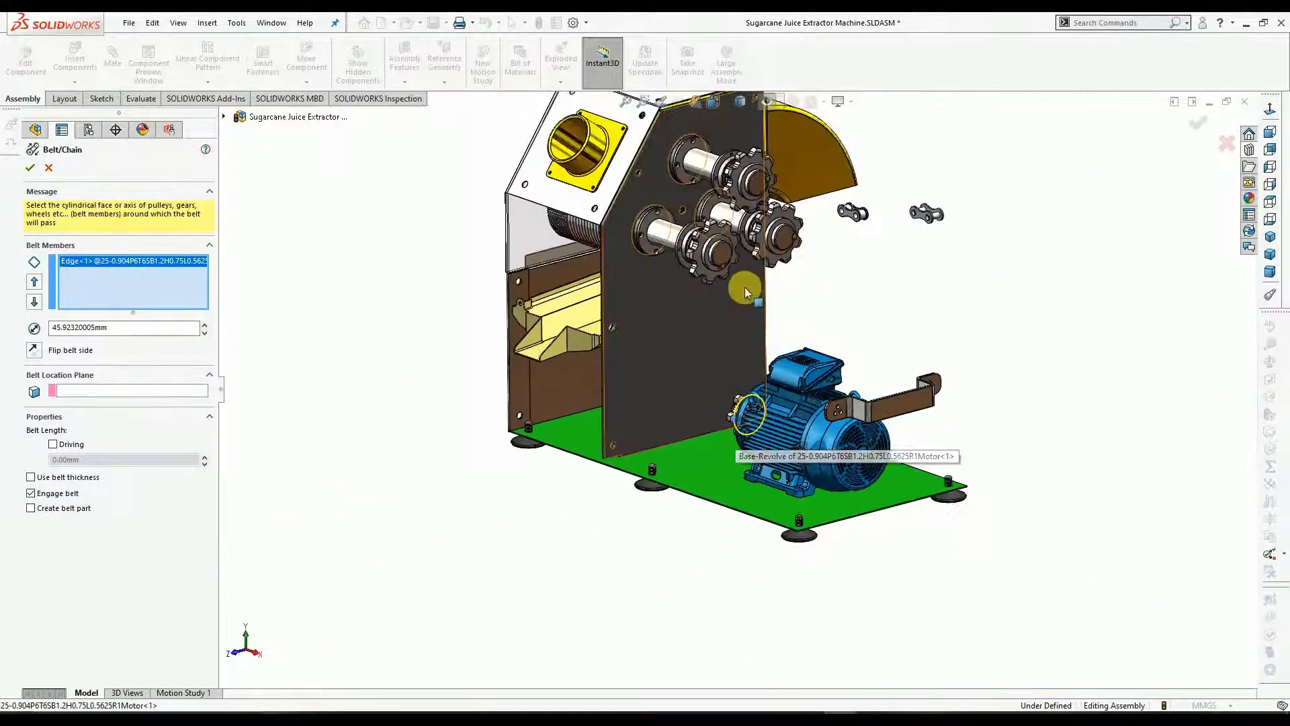
# Add tooth edges of the three roller shaft sprockets as belt members, flipping the belt side at the two lower ones.
pyautogui.moveTo(748, 287); pyautogui.dragTo(672, 305, button='middle')
pyautogui.scroll(-3, 683, 228)
pyautogui.scroll(-2, 665, 316)
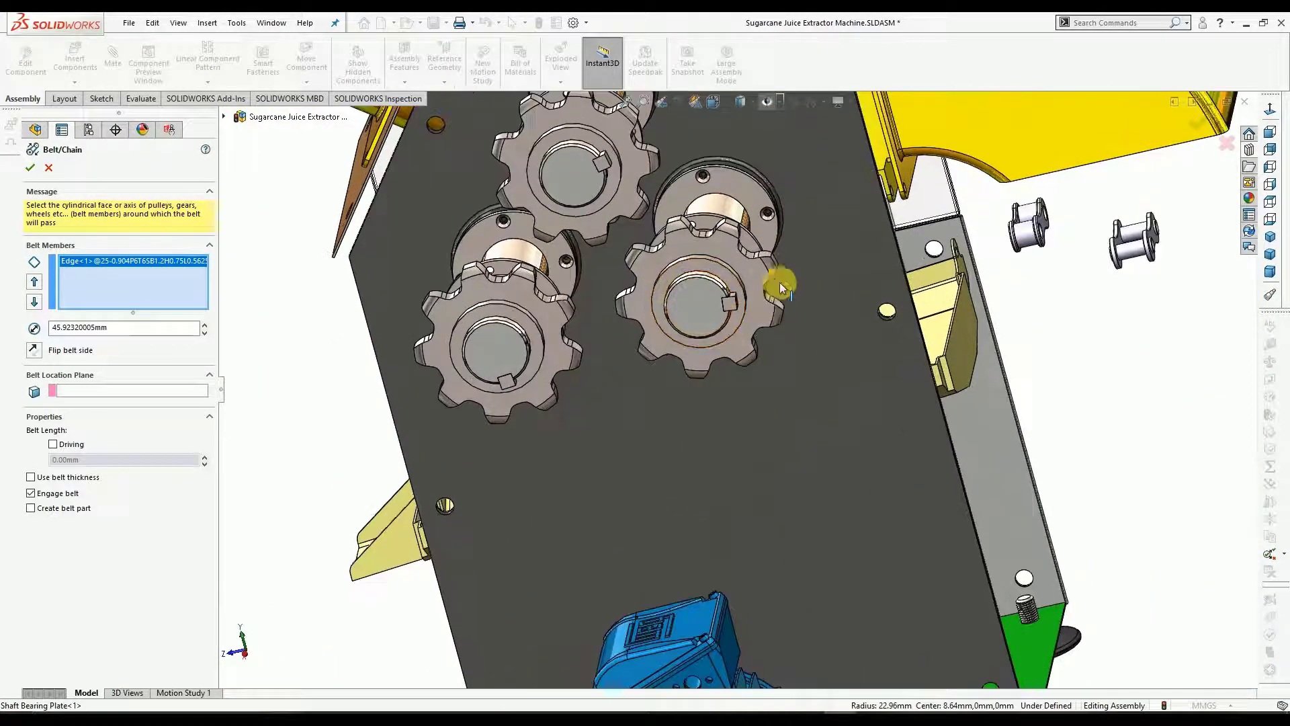
pyautogui.click(768, 272)
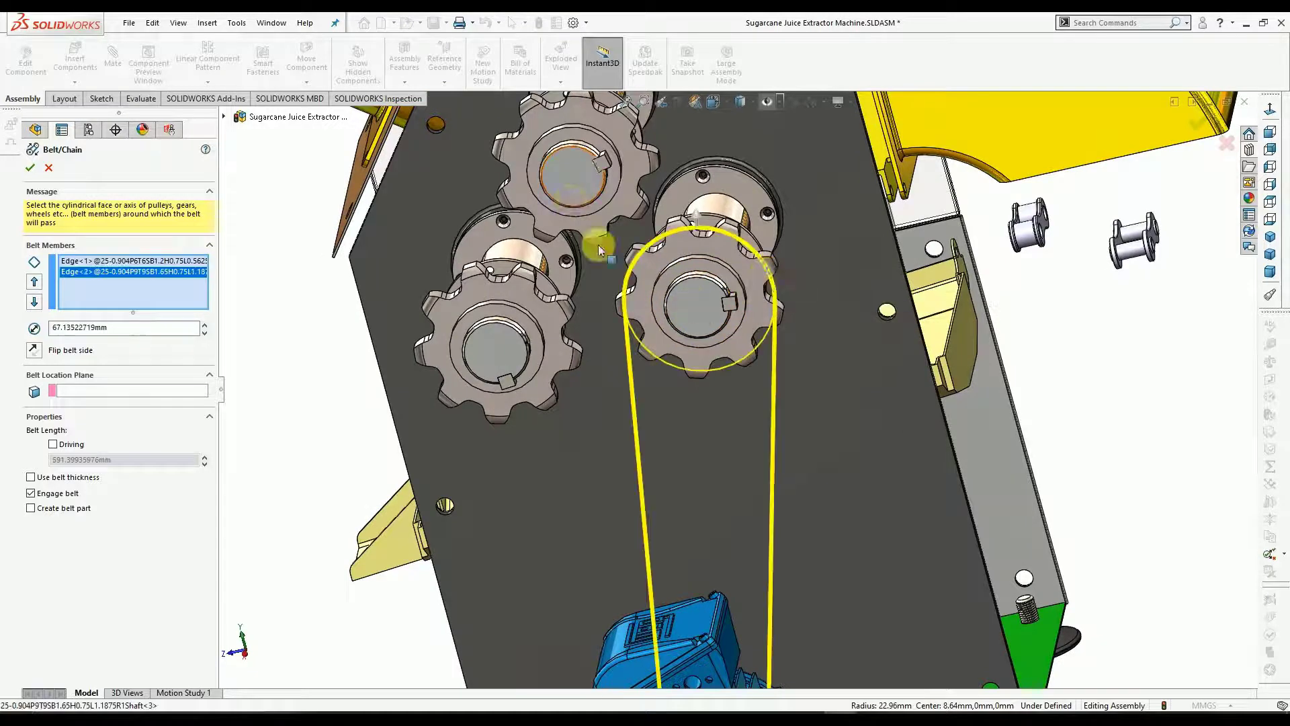
pyautogui.click(651, 160)
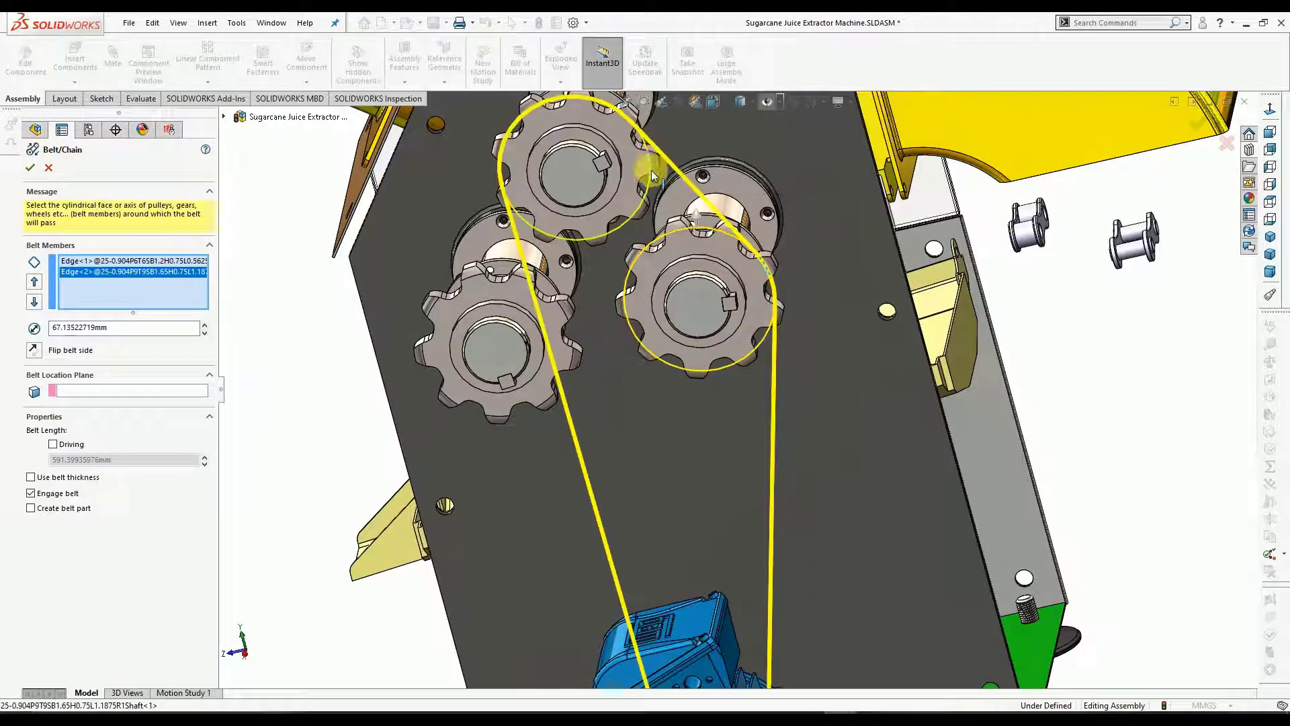
pyautogui.click(490, 352)
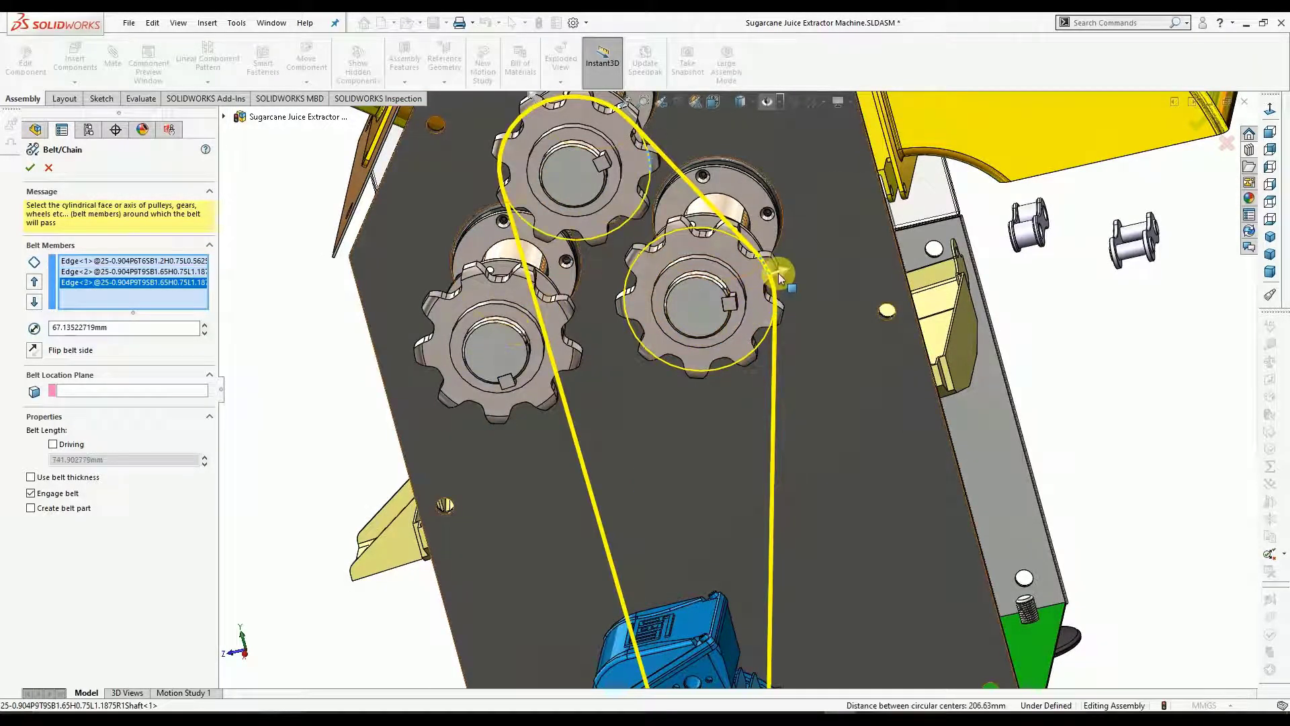
pyautogui.click(782, 274)
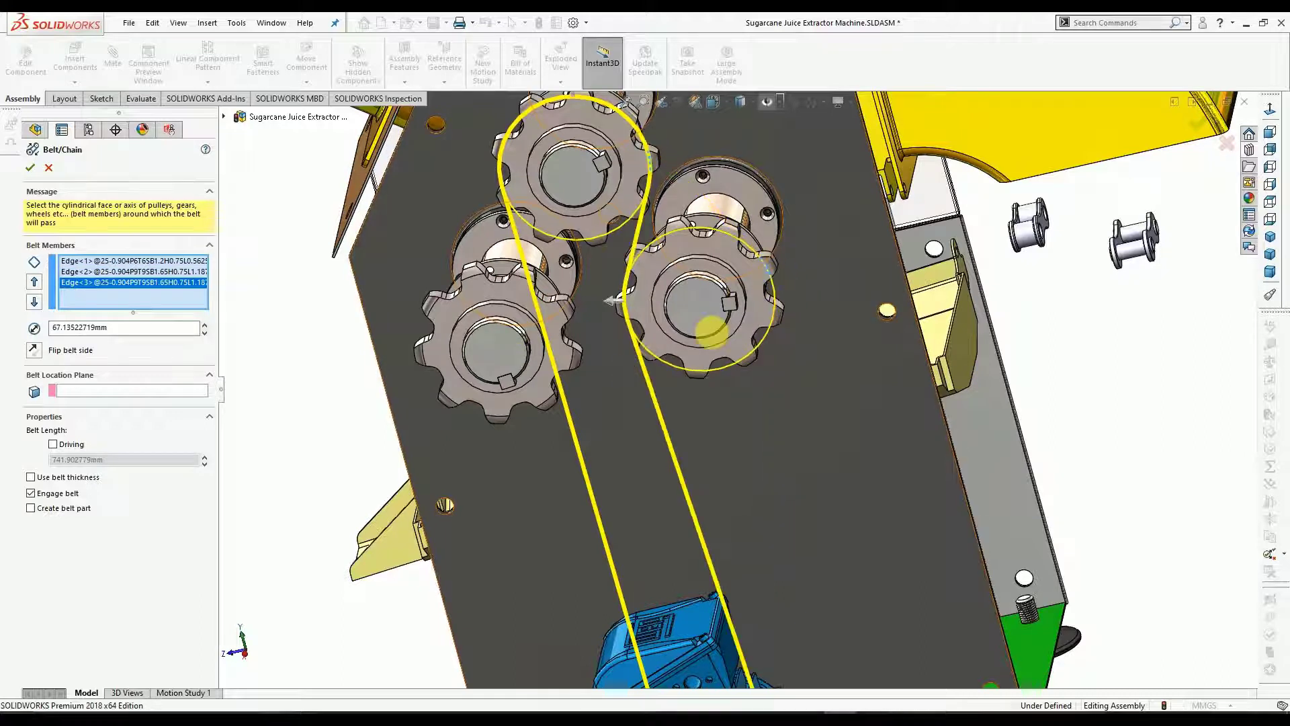
pyautogui.click(568, 312)
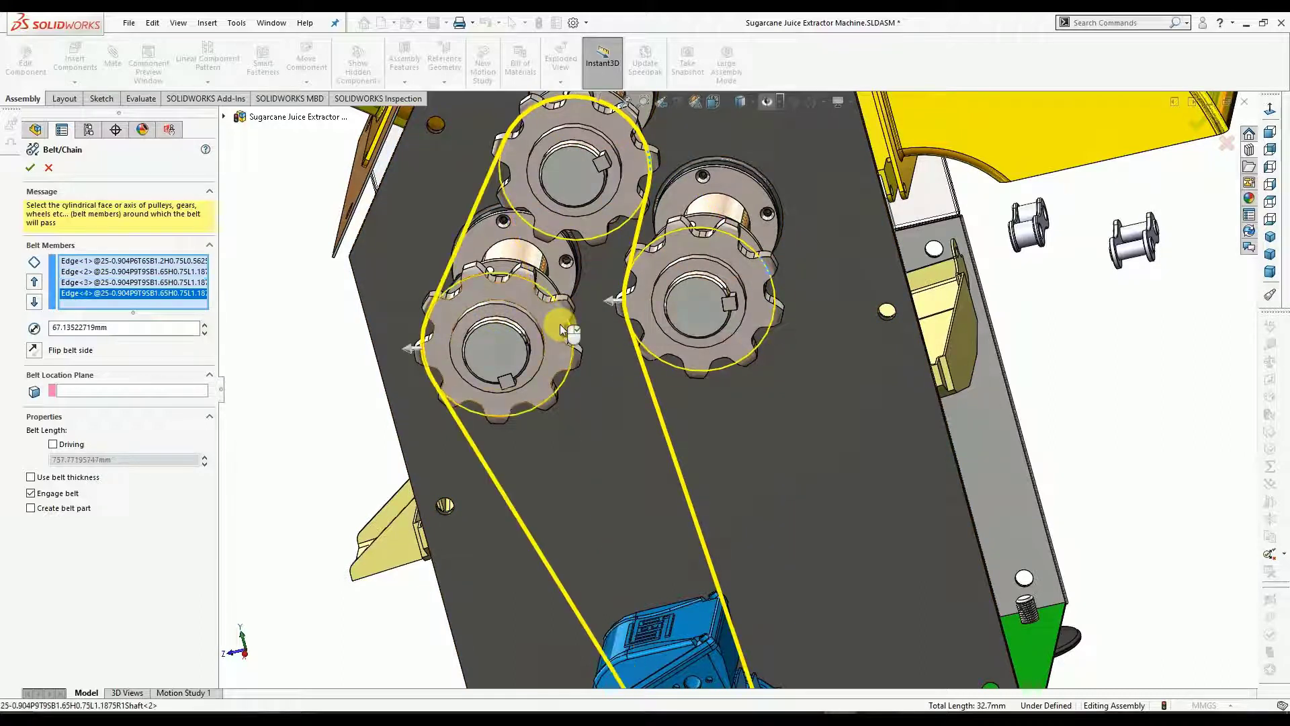
pyautogui.click(408, 348)
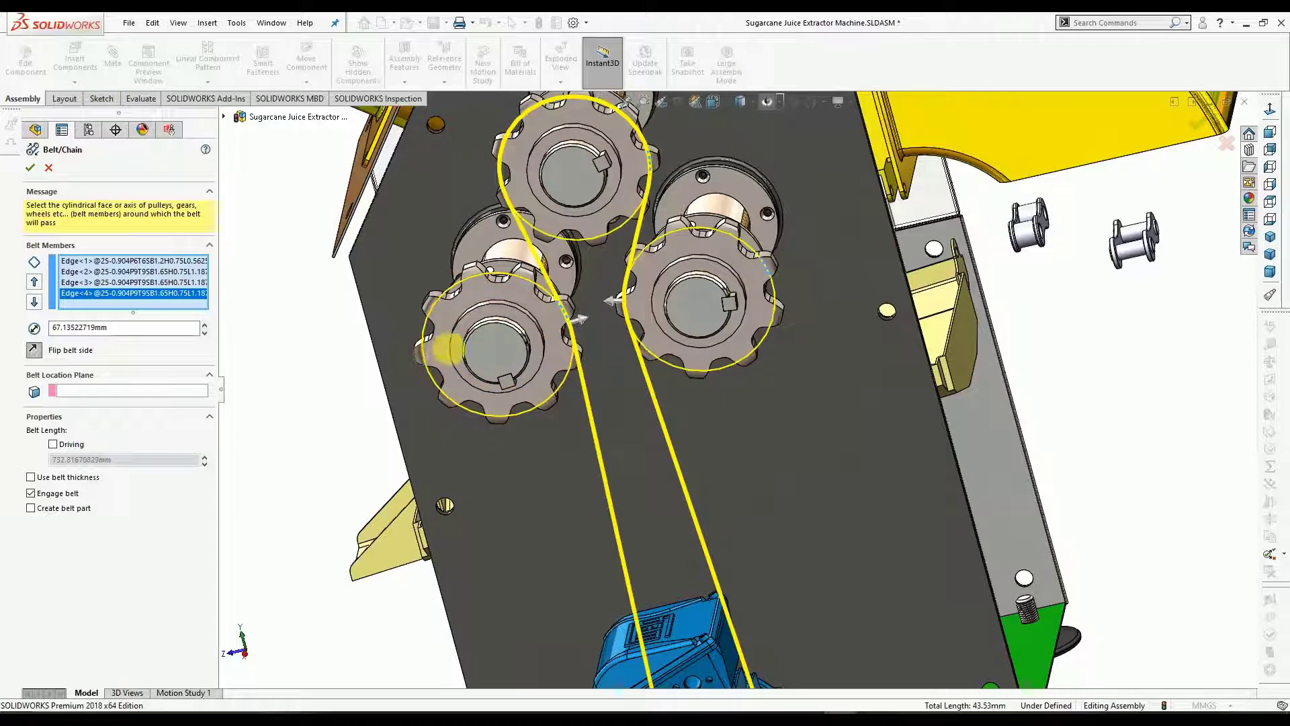
# Set PLANE1 as the belt location plane and create the belt with Engage belt enabled.
pyautogui.scroll(5, 564, 308)
pyautogui.moveTo(573, 369); pyautogui.dragTo(601, 365, button='middle')
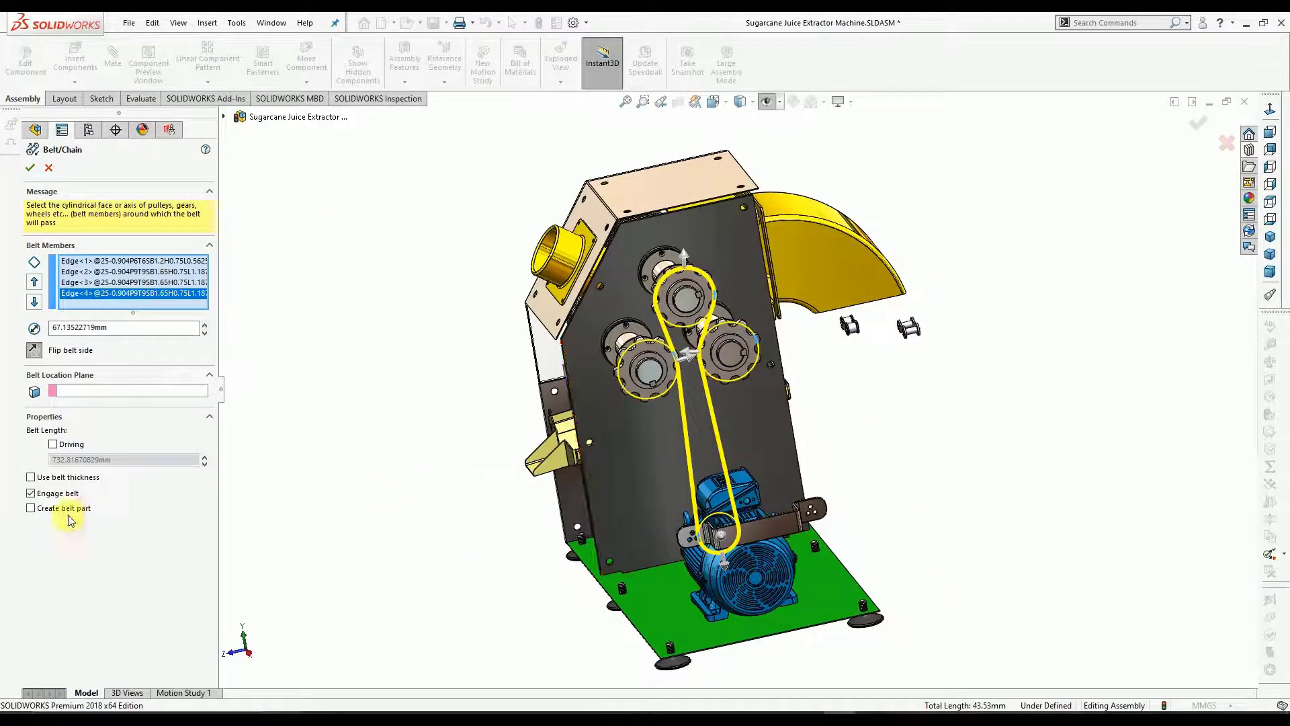
pyautogui.click(100, 393)
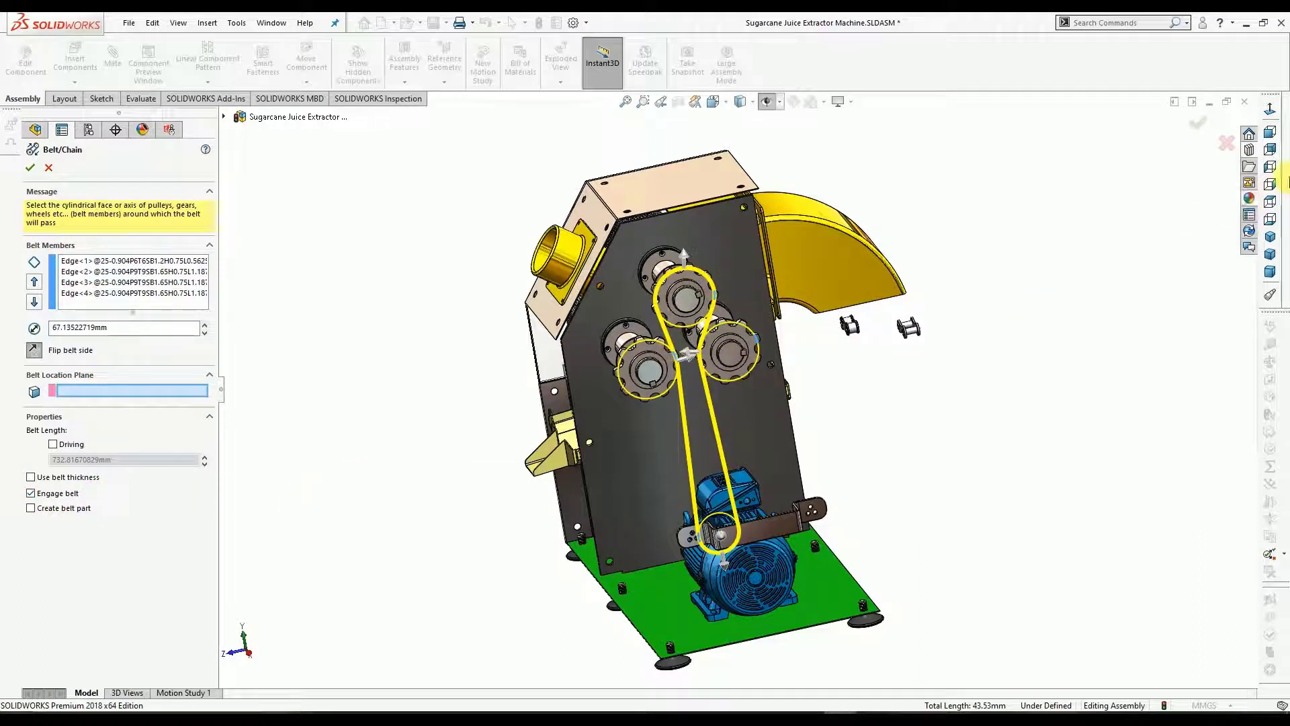
pyautogui.click(1271, 135)
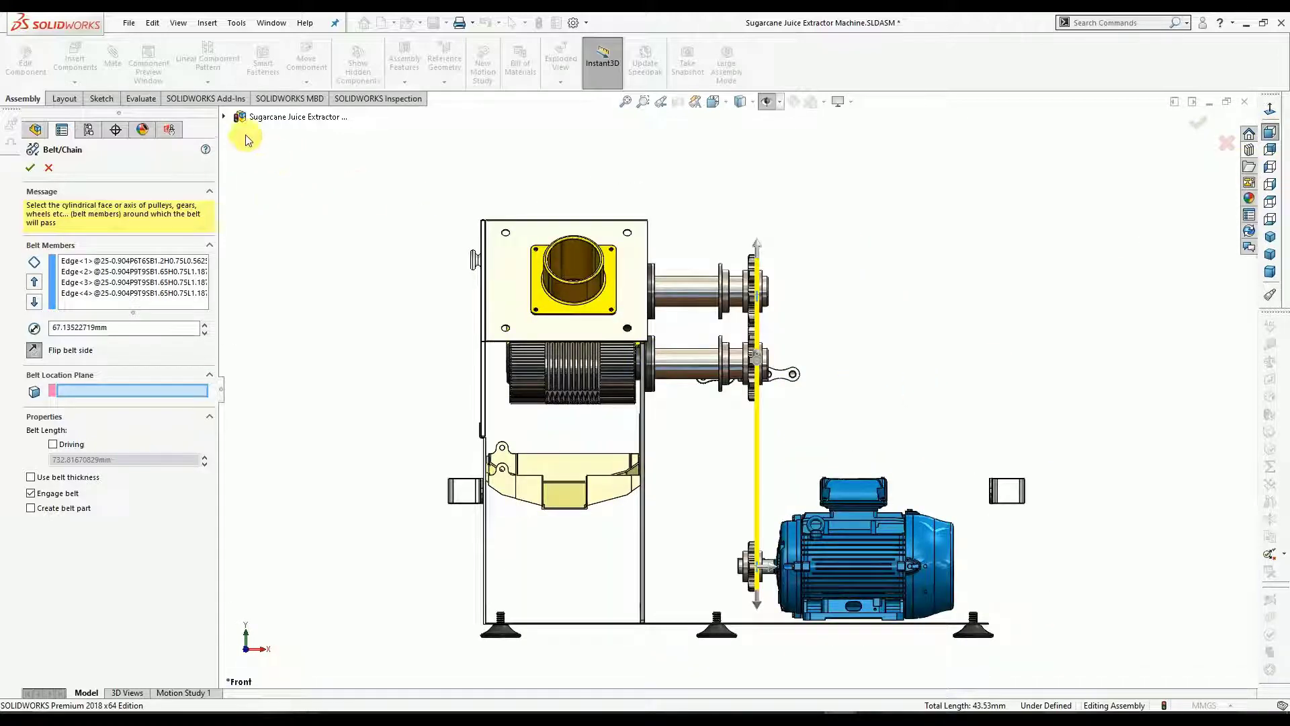
pyautogui.click(224, 116)
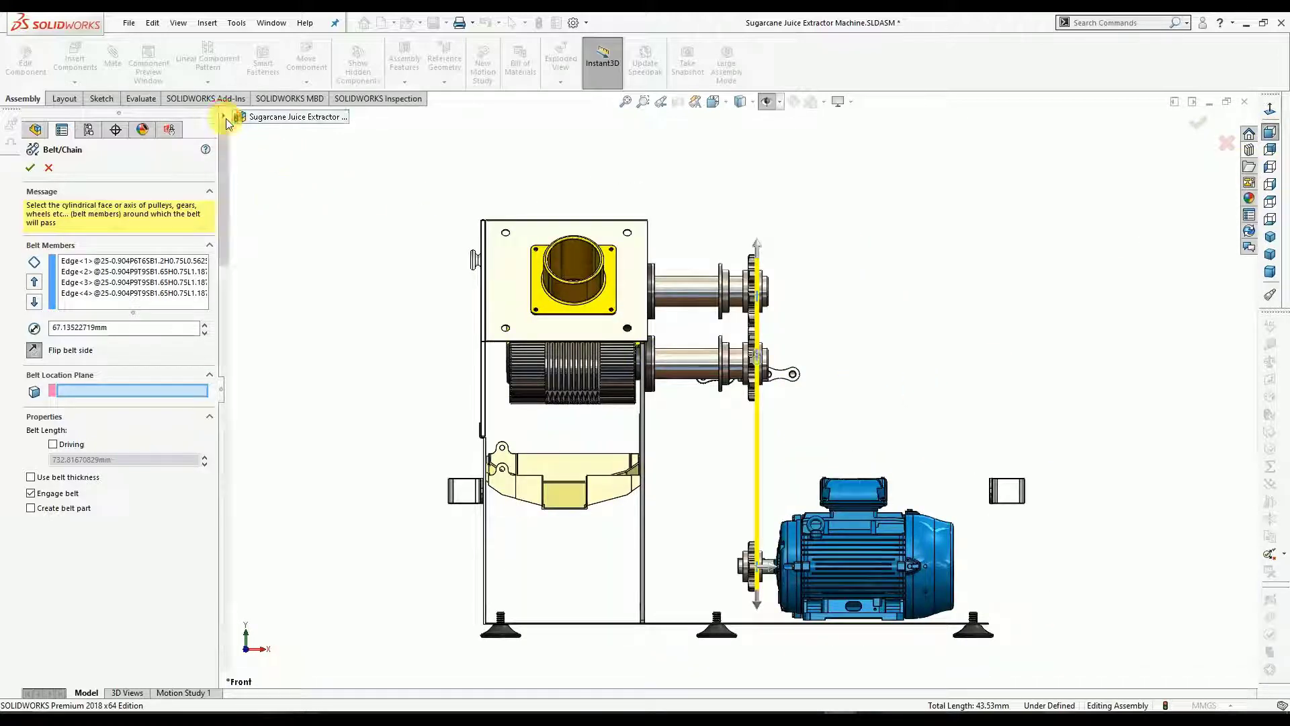
pyautogui.scroll(-15, 301, 285)
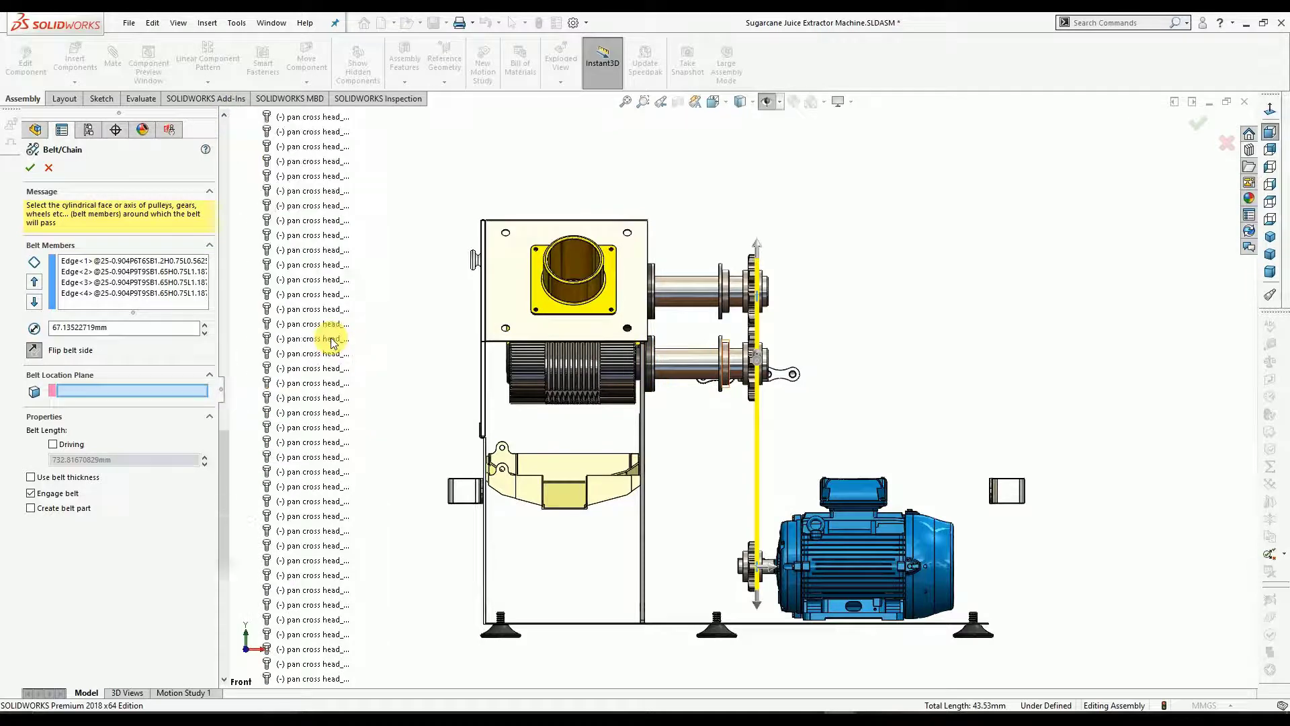
pyautogui.scroll(-2, 303, 625)
pyautogui.click(291, 634)
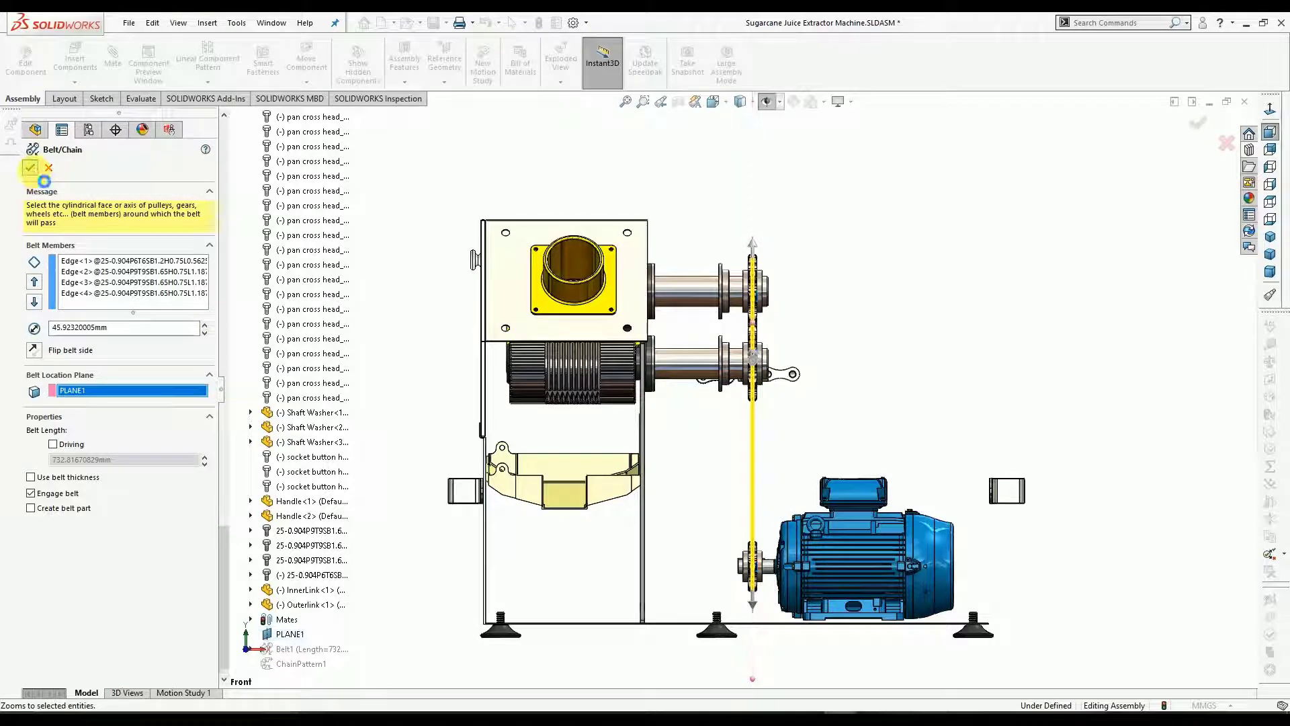
pyautogui.click(31, 170)
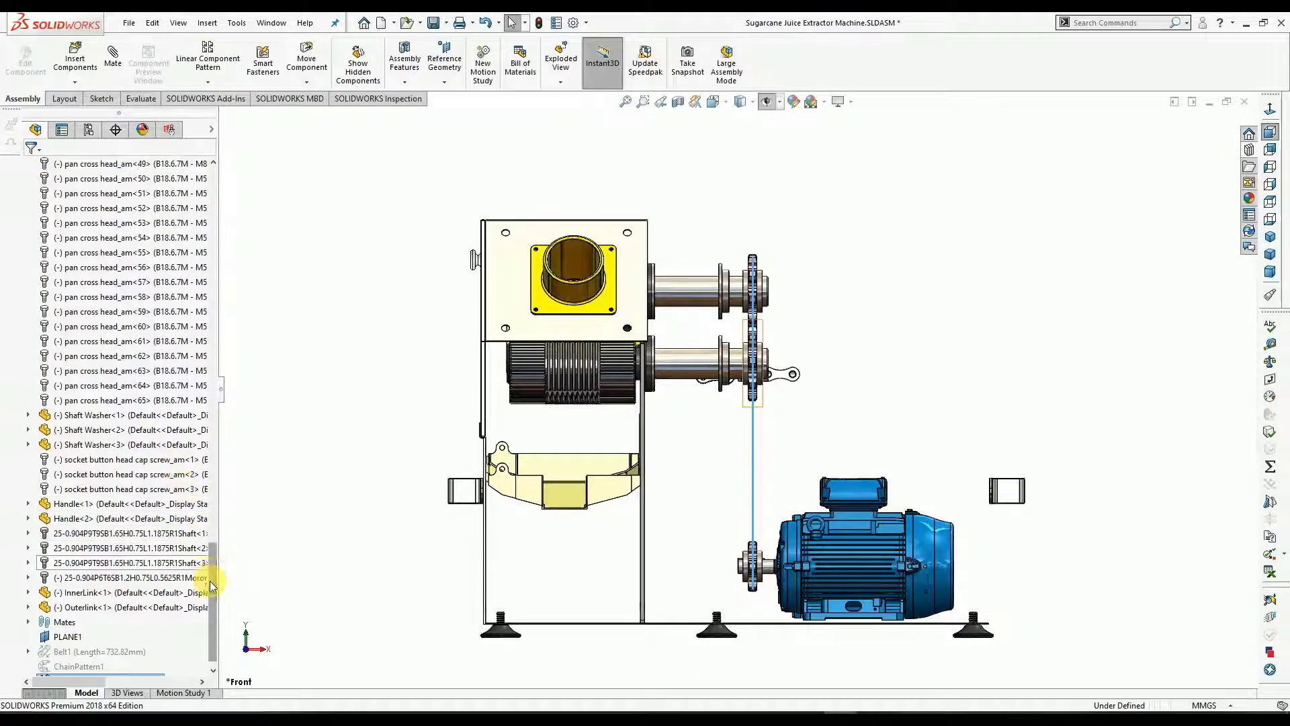
# Examine the recreated belt path around the motor and roller shaft sprockets from several angles.
pyautogui.moveTo(705, 489); pyautogui.dragTo(672, 497, button='middle')
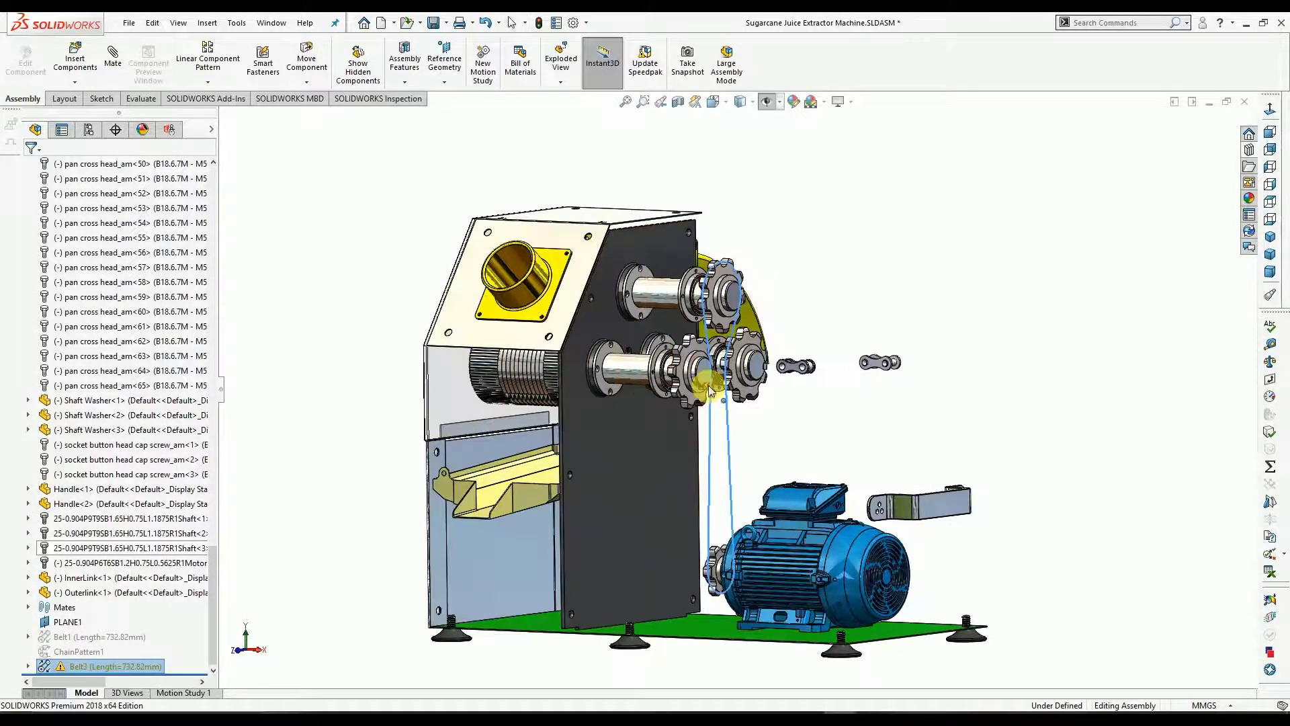
pyautogui.moveTo(708, 386); pyautogui.dragTo(668, 398, button='middle')
pyautogui.scroll(-6, 734, 297)
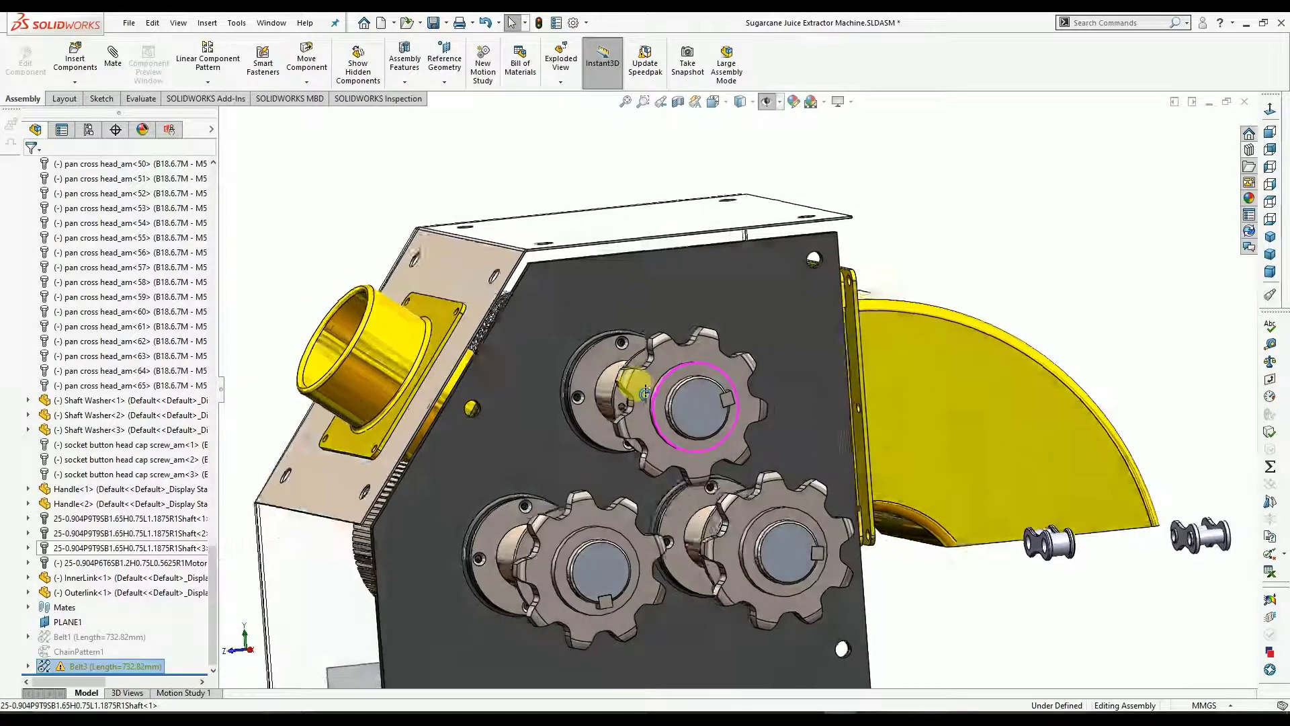
pyautogui.moveTo(645, 392); pyautogui.dragTo(631, 437, button='middle')
pyautogui.scroll(1, 630, 436)
pyautogui.scroll(-1, 629, 437)
pyautogui.scroll(4, 629, 436)
pyautogui.scroll(3, 630, 443)
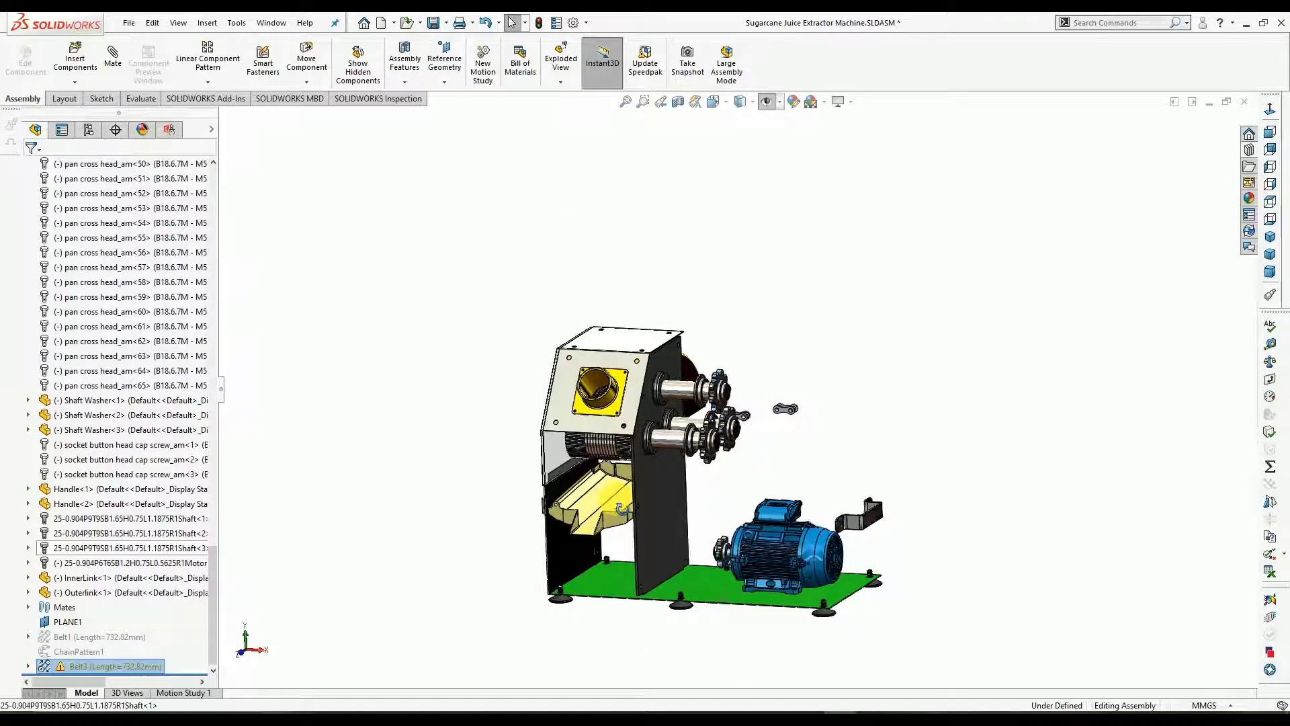
pyautogui.moveTo(622, 508); pyautogui.dragTo(604, 509, button='middle')
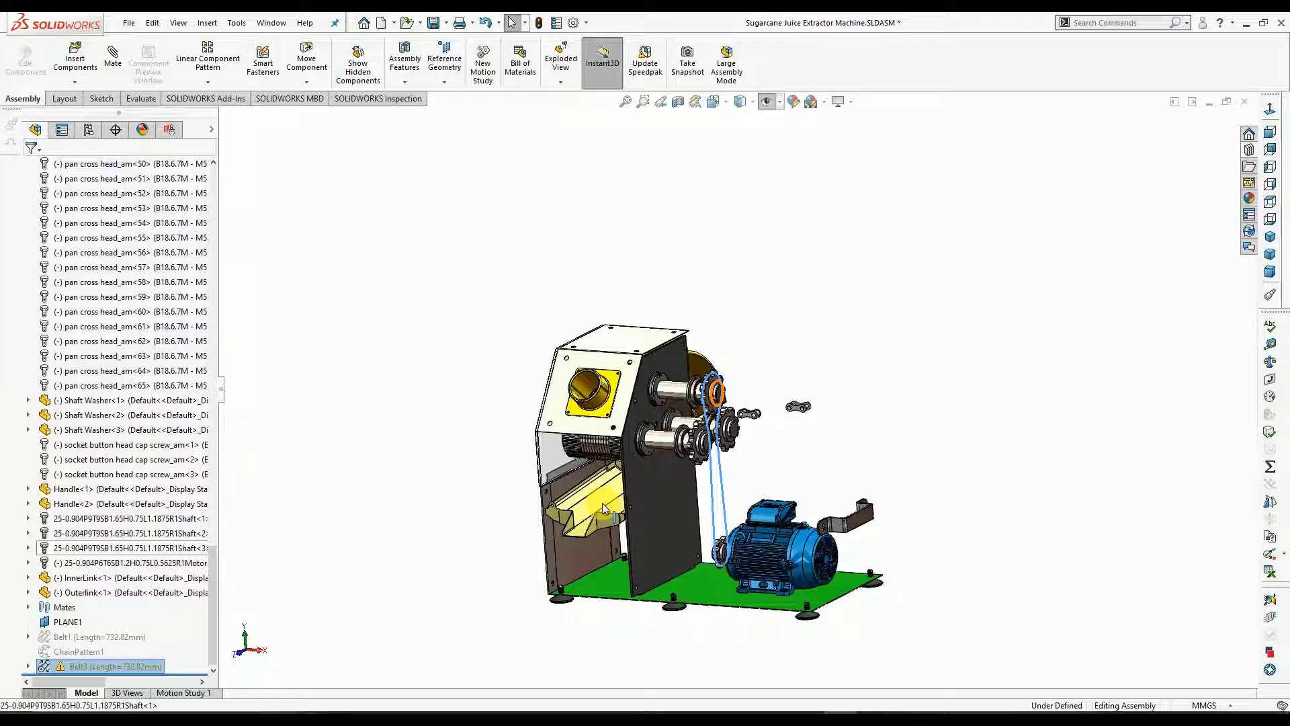
pyautogui.scroll(-4, 604, 509)
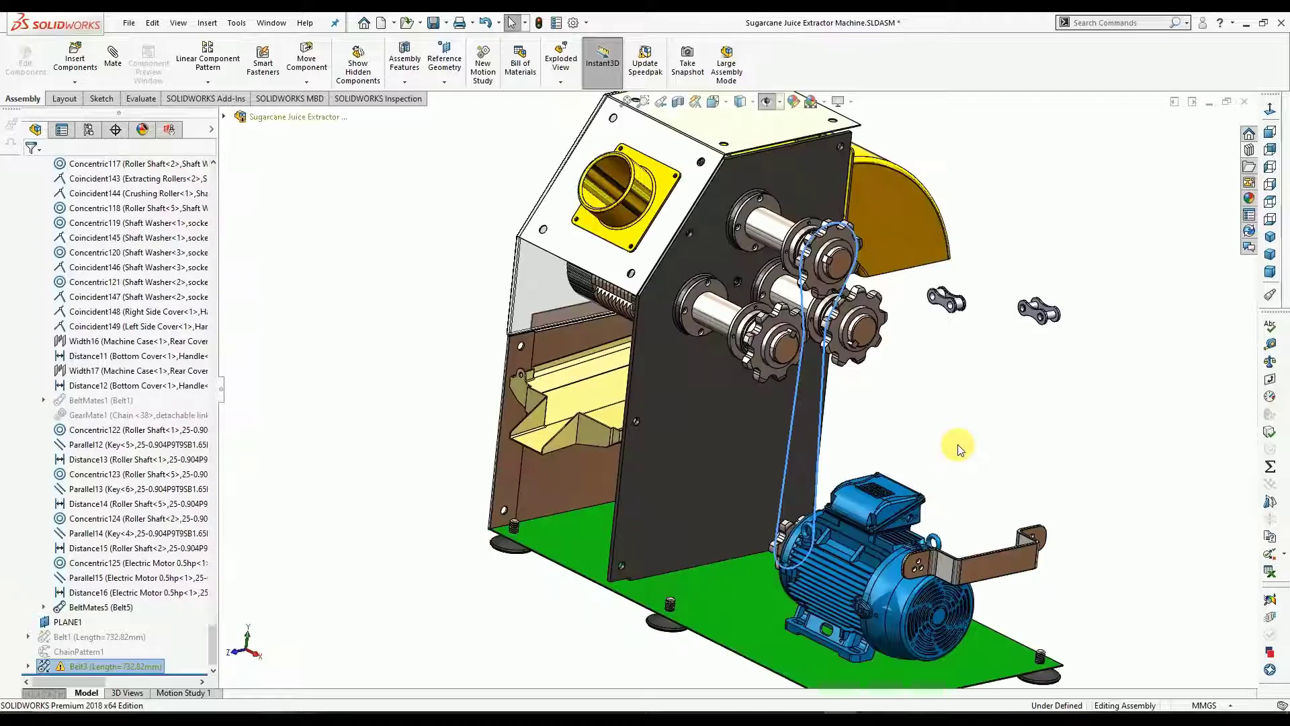
pyautogui.moveTo(949, 301); pyautogui.dragTo(844, 390, button='middle')
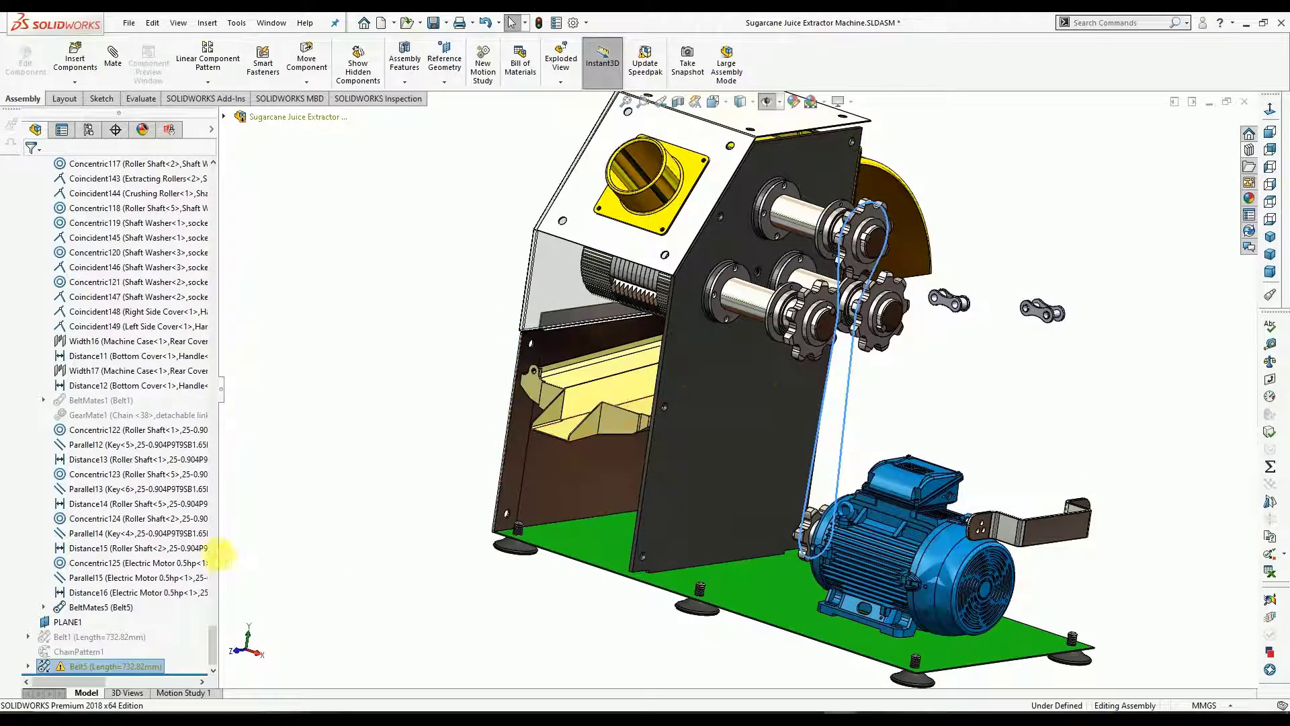
# Delete the recreated belt feature and its dependent belt mates.
pyautogui.rightClick(112, 667)
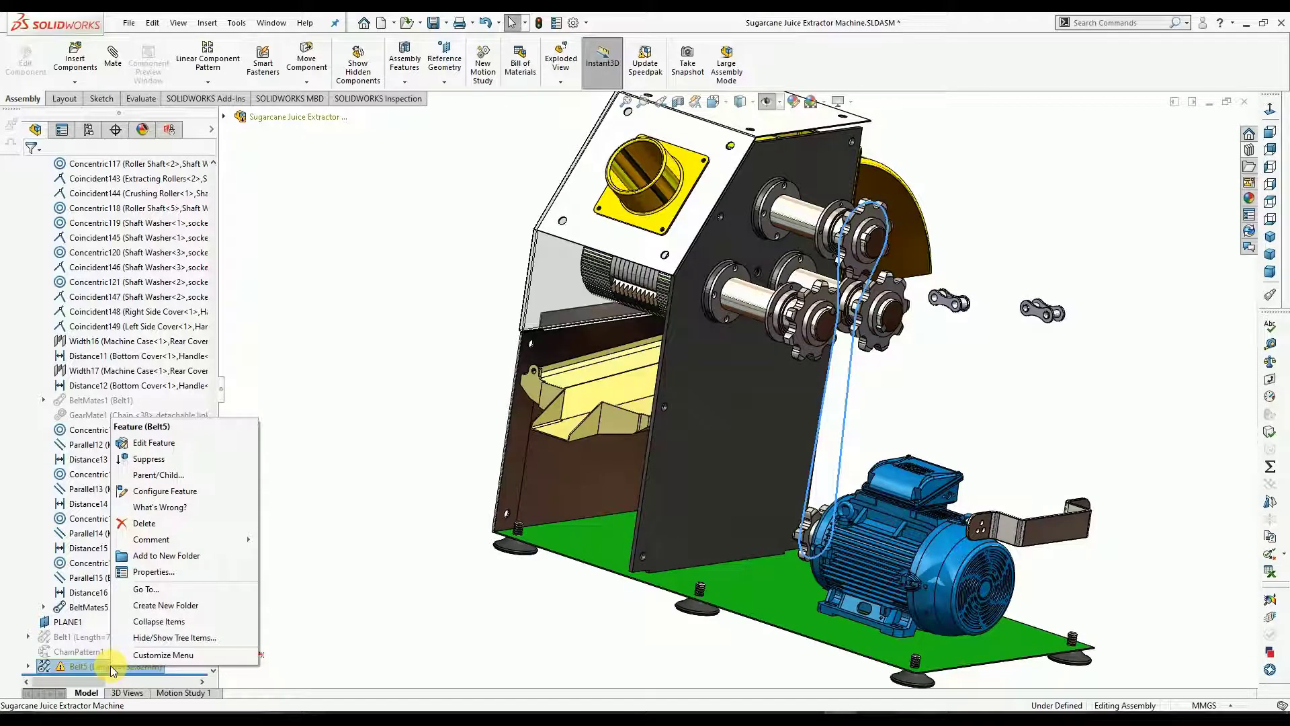
pyautogui.click(149, 525)
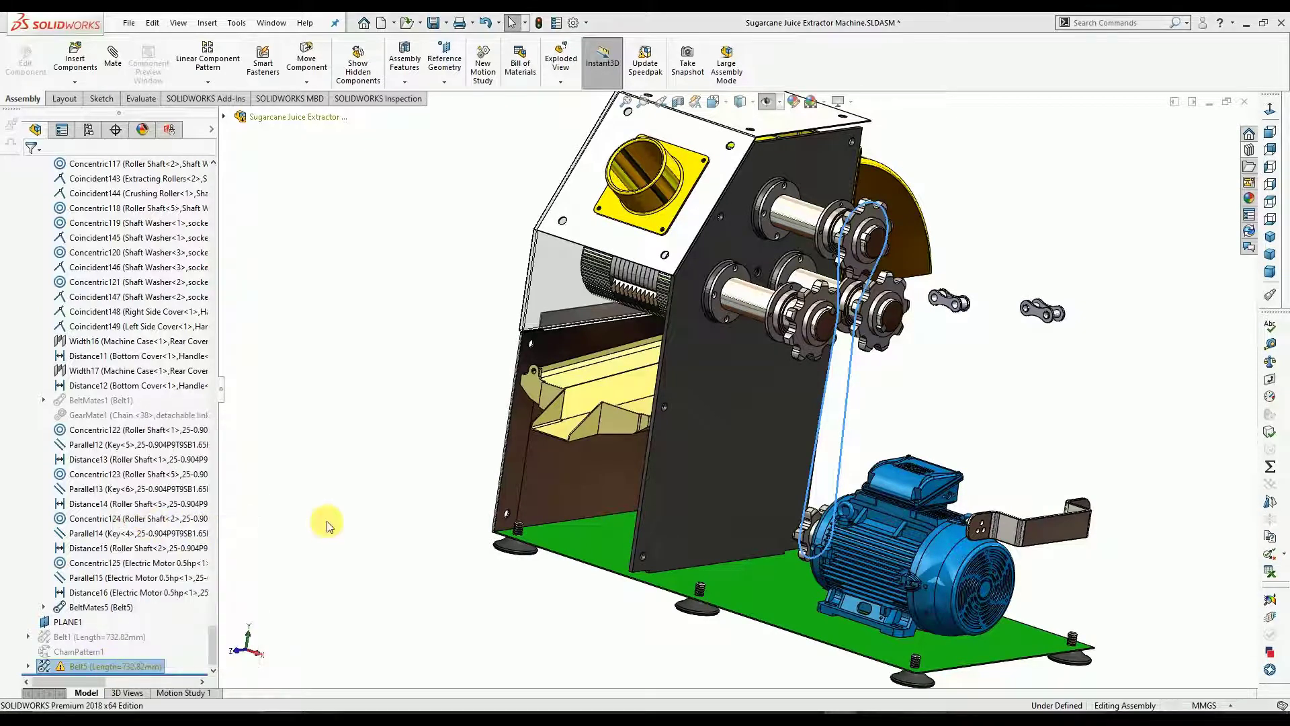
pyautogui.click(895, 168)
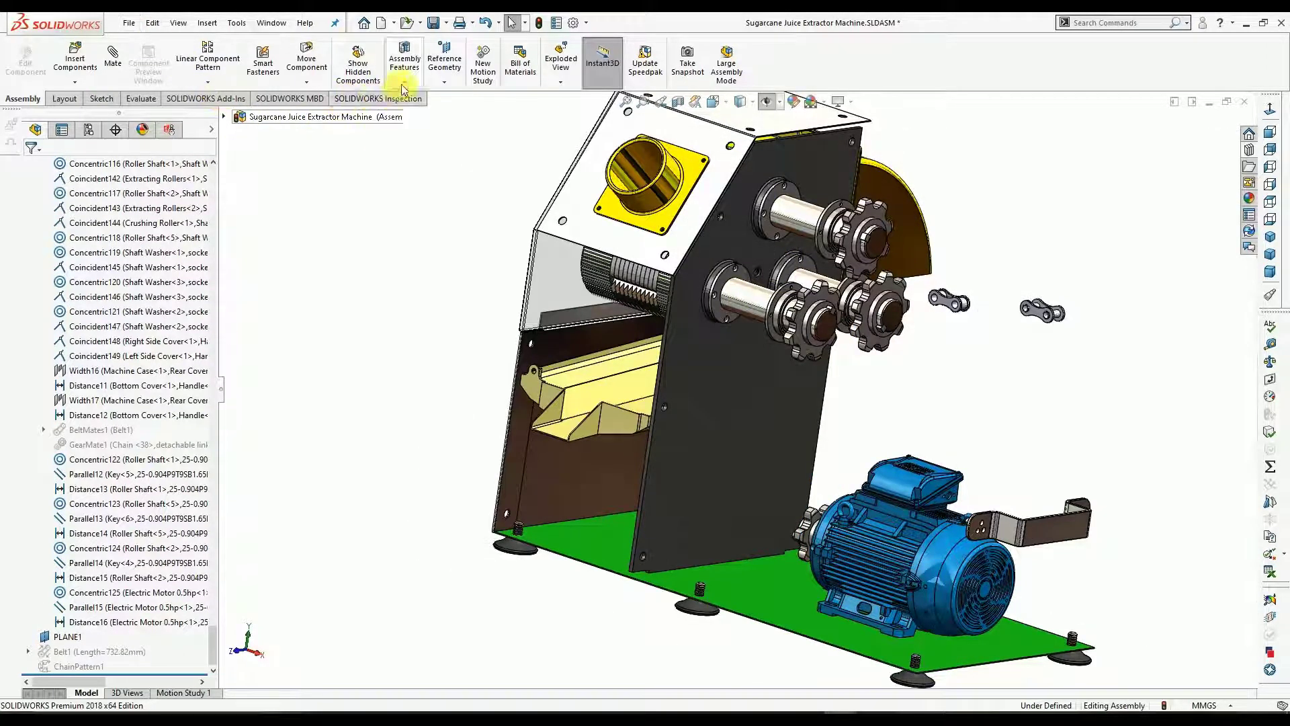
# Start a new Belt/Chain feature and add the motor sprocket's circular tooth edge as the first belt member.
pyautogui.click(405, 64)
pyautogui.click(423, 243)
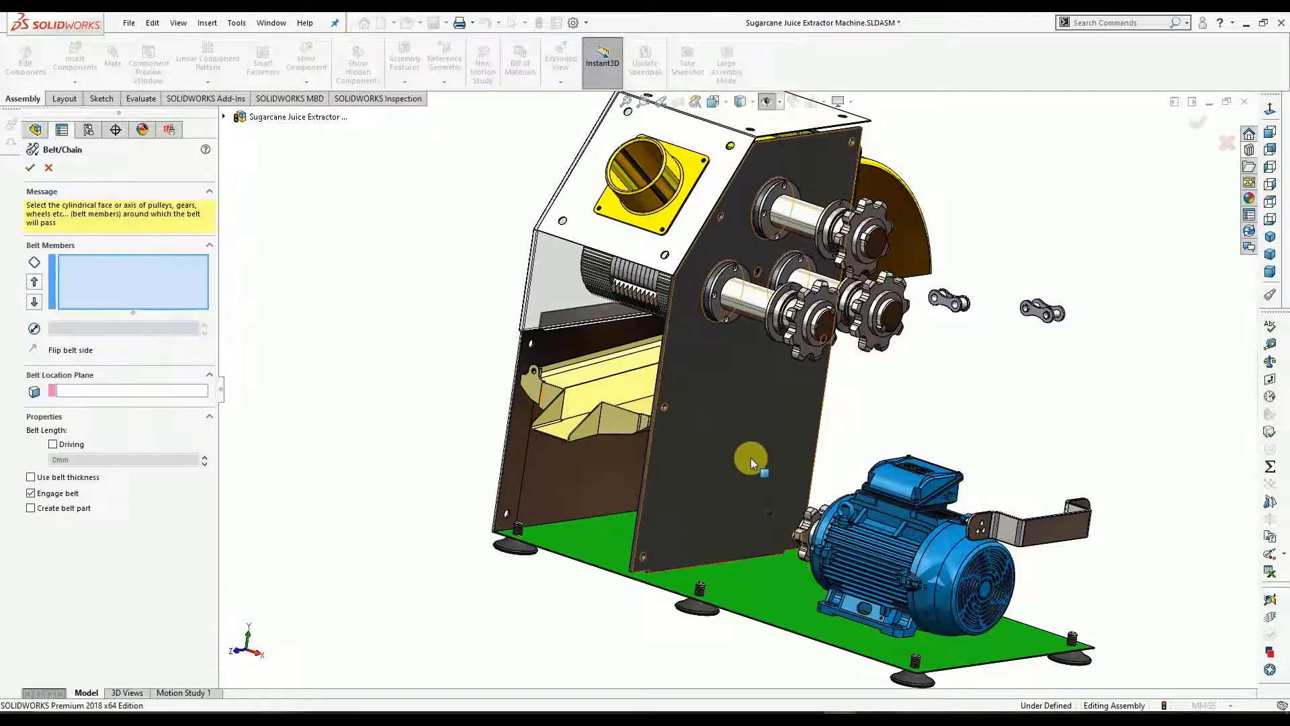
pyautogui.scroll(-4, 809, 543)
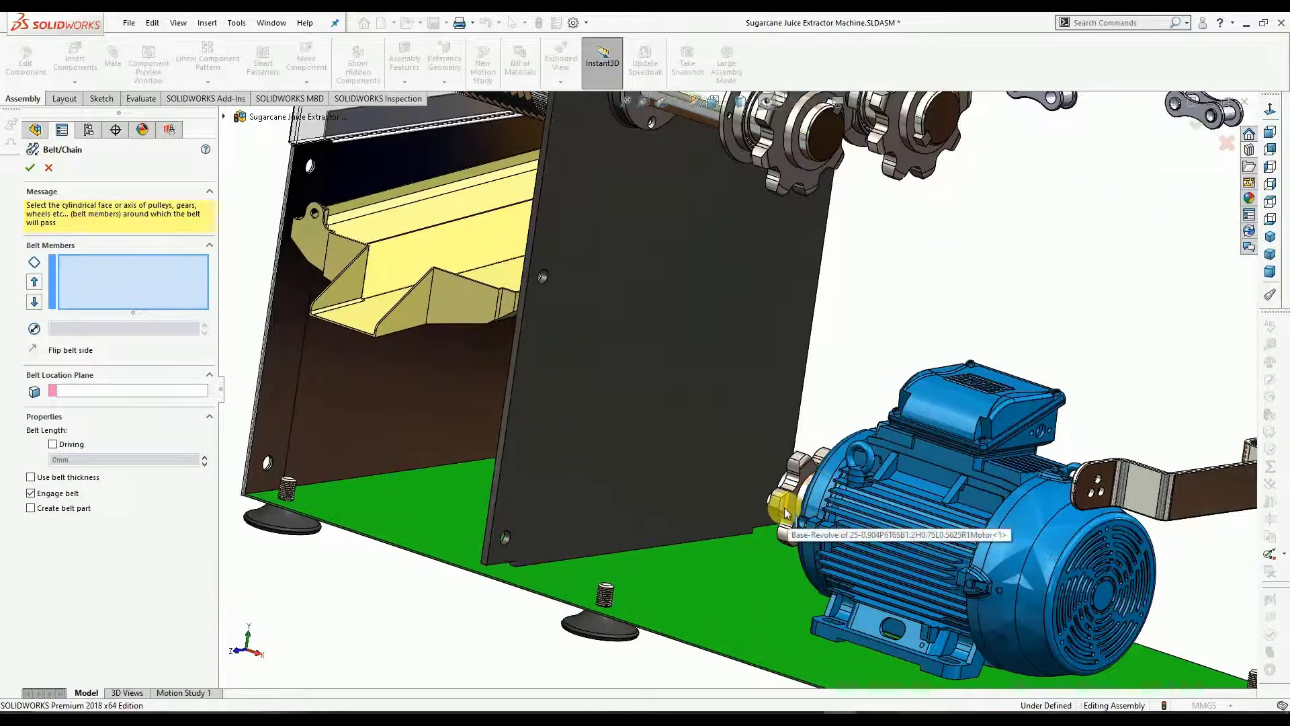
pyautogui.click(791, 512)
pyautogui.scroll(4, 789, 332)
pyautogui.moveTo(789, 333); pyautogui.dragTo(769, 363, button='middle')
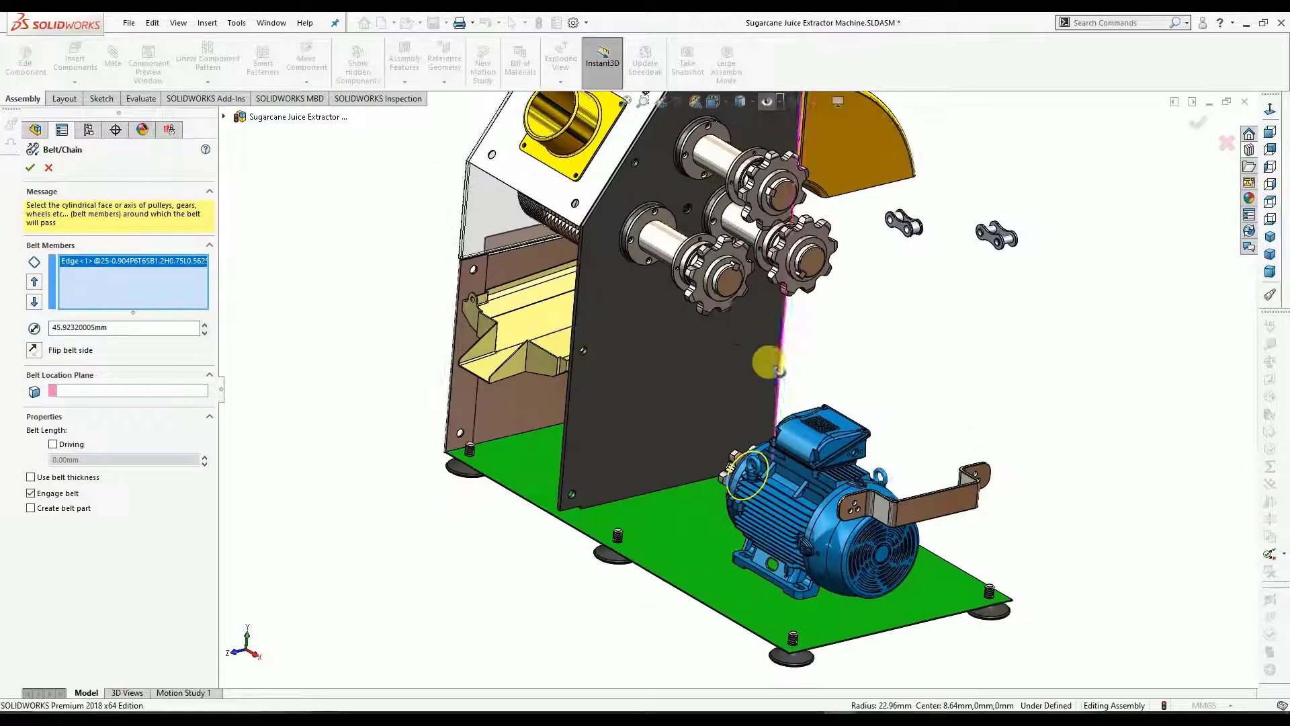
# Add the three roller shaft sprockets' tooth edges to the belt members, flipping the belt side at both lower sprockets.
pyautogui.click(696, 281)
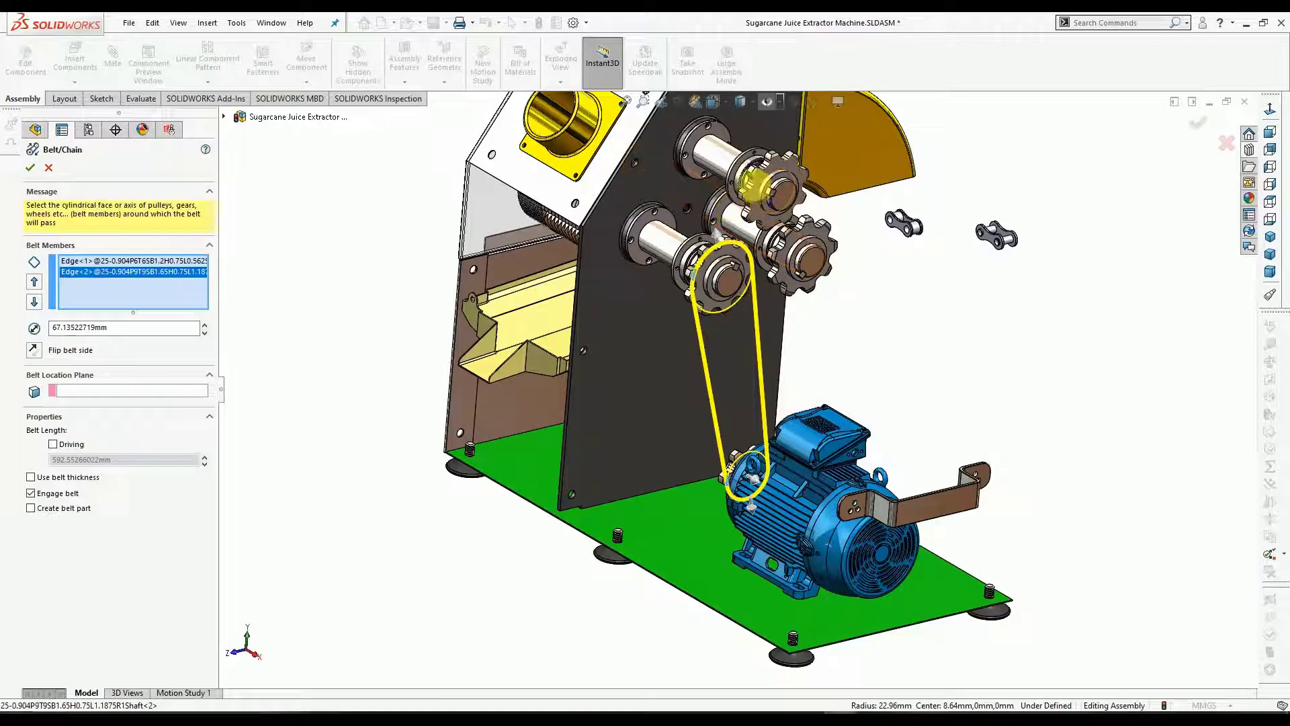
pyautogui.scroll(-3, 759, 195)
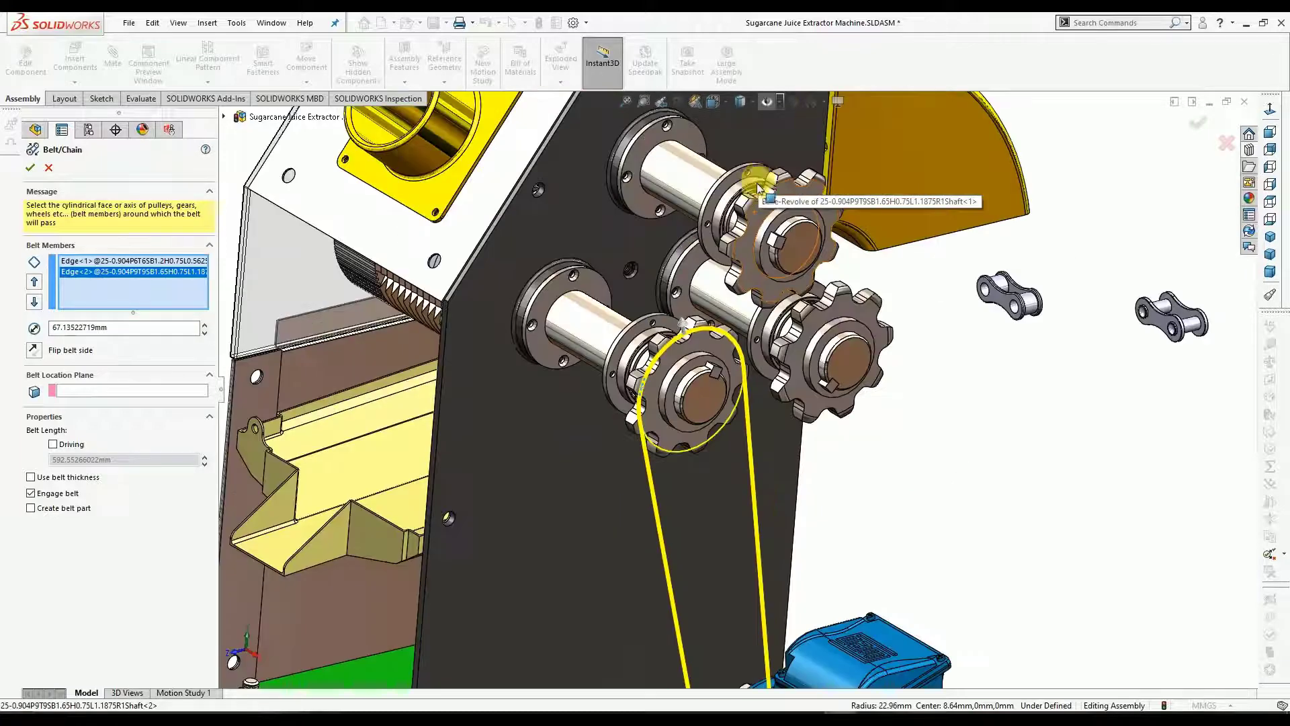
pyautogui.click(758, 221)
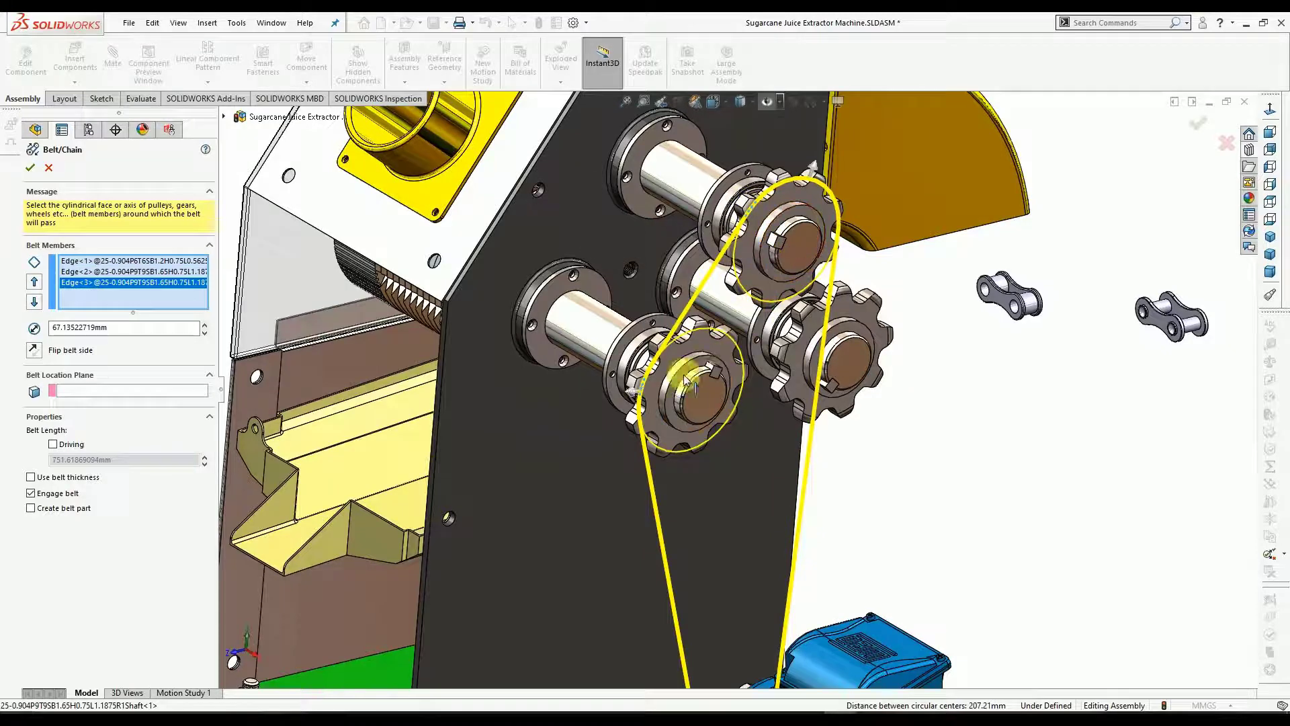
pyautogui.click(630, 392)
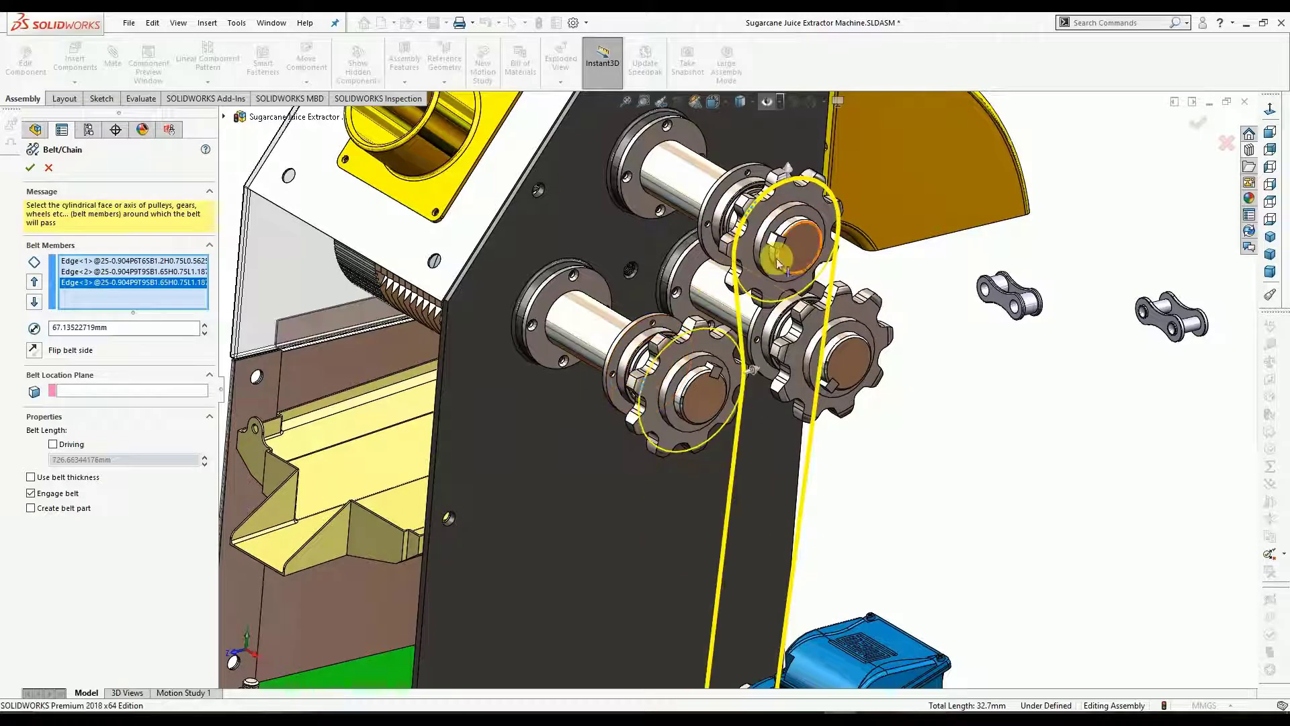
pyautogui.scroll(2, 872, 310)
pyautogui.scroll(-2, 873, 310)
pyautogui.scroll(-3, 873, 311)
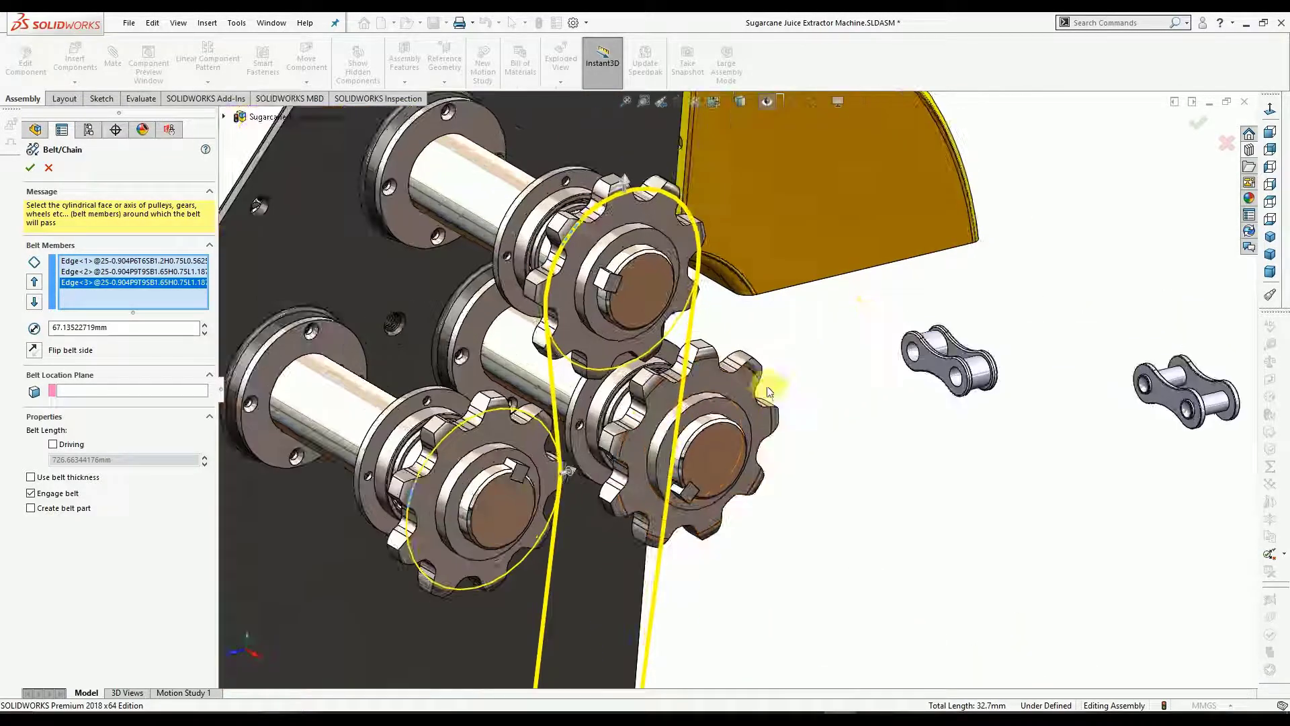
pyautogui.click(759, 420)
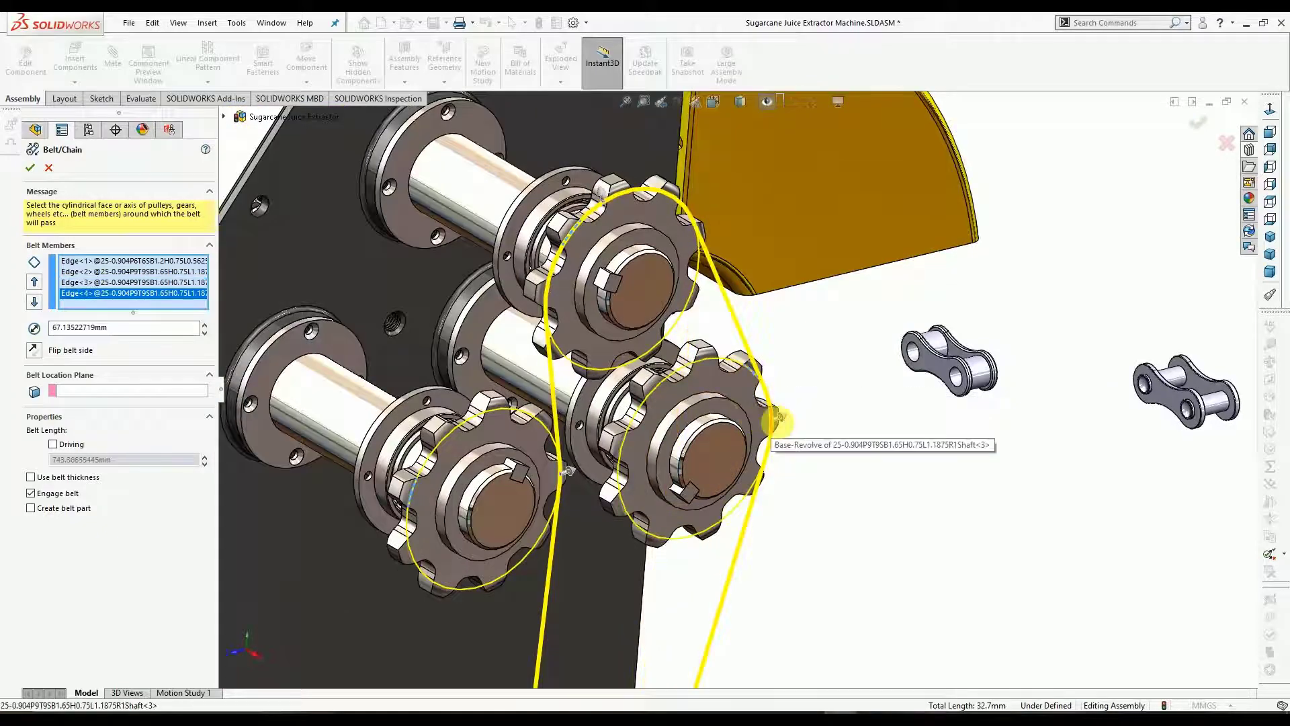
pyautogui.click(779, 418)
pyautogui.scroll(5, 740, 407)
pyautogui.scroll(2, 646, 457)
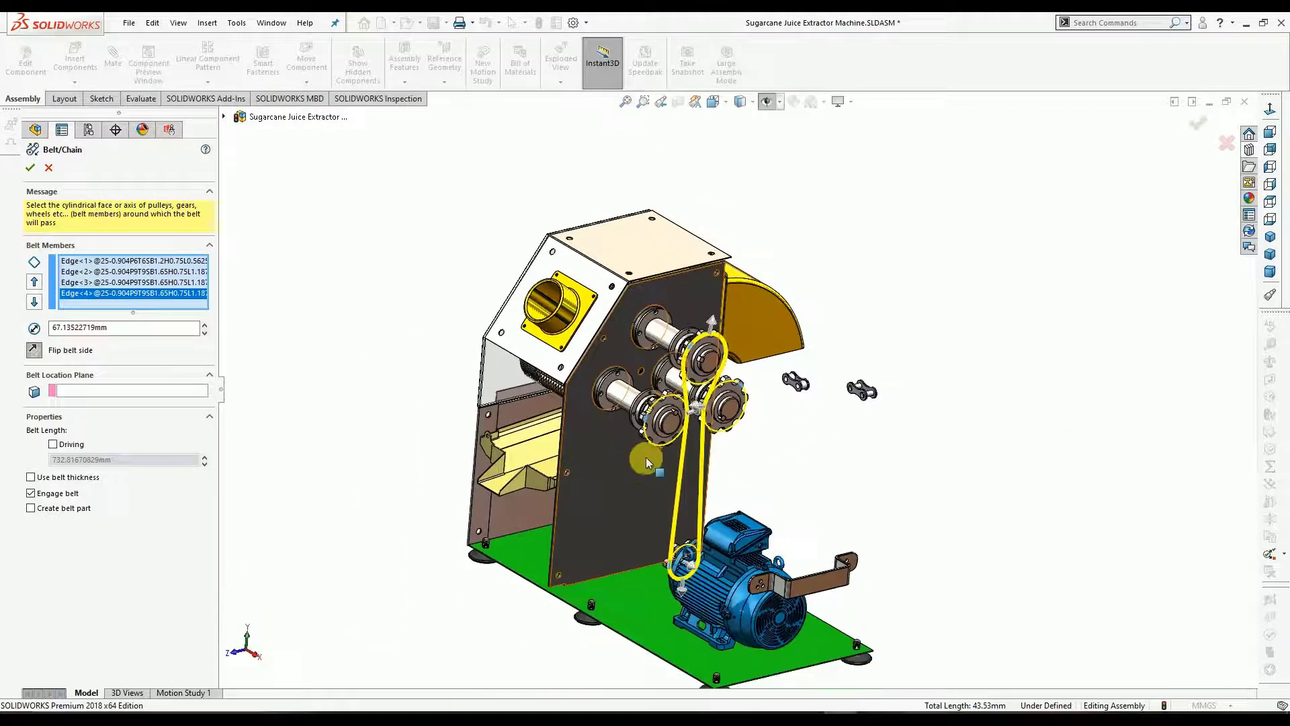
# Set PLANE1 as the belt location plane and create the belt with Engage belt turned off.
pyautogui.click(132, 391)
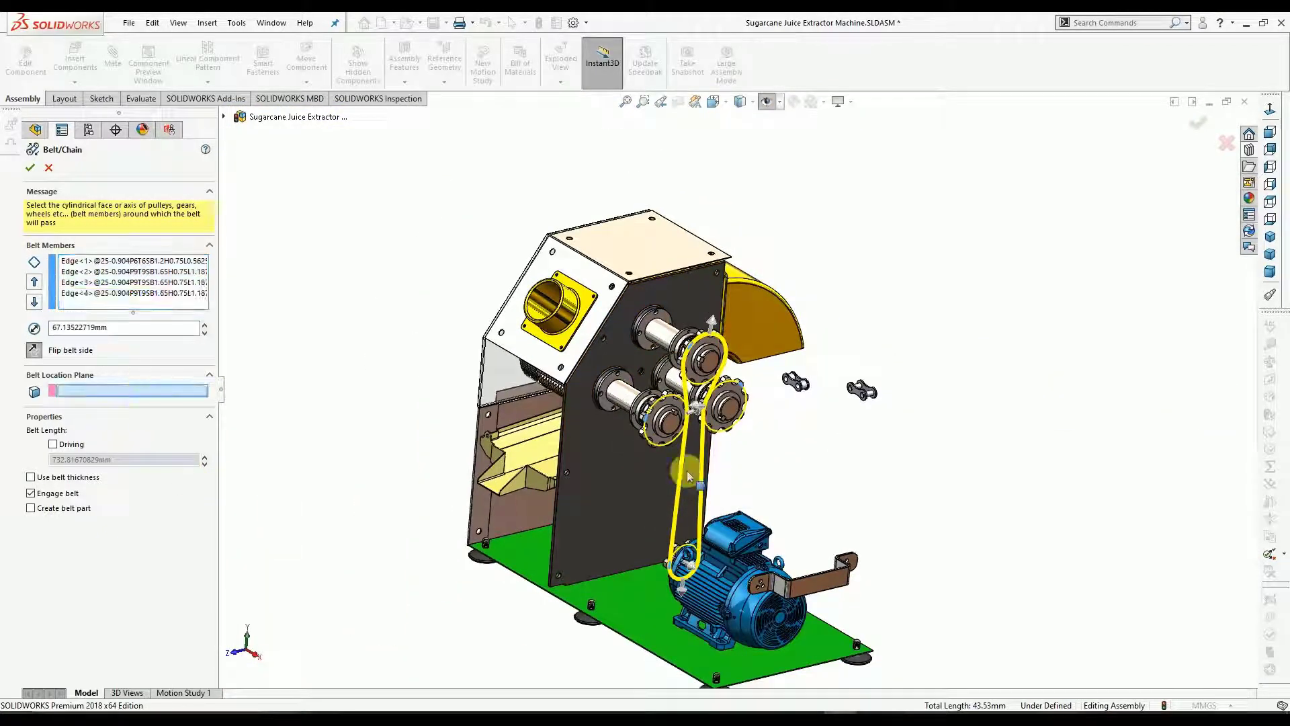
pyautogui.click(1271, 134)
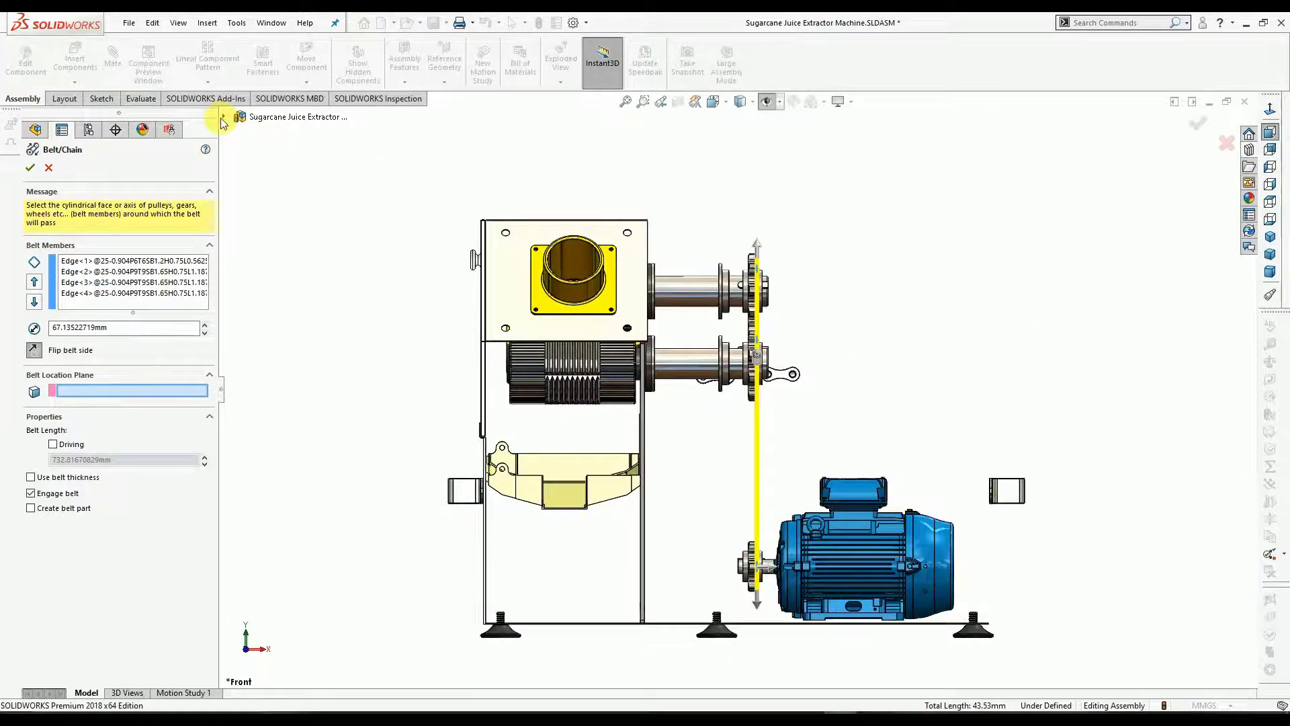
pyautogui.click(223, 117)
pyautogui.scroll(-10, 293, 483)
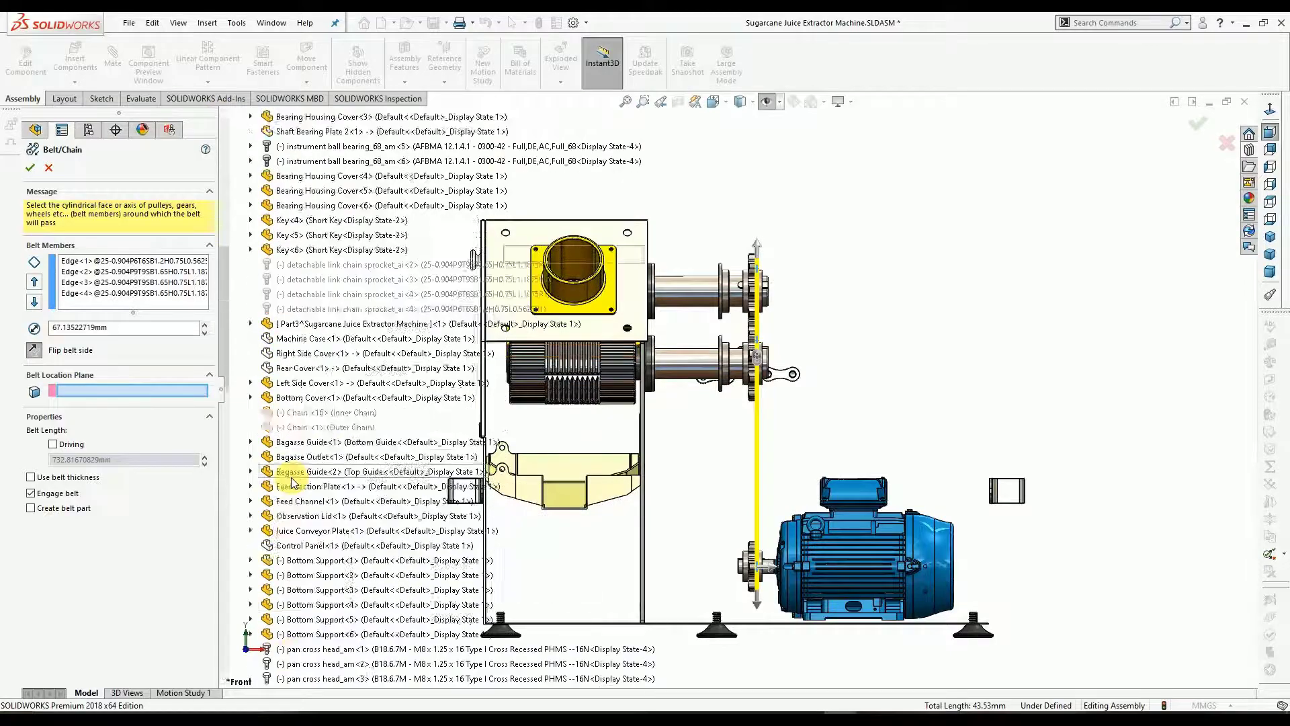
pyautogui.scroll(-15, 293, 483)
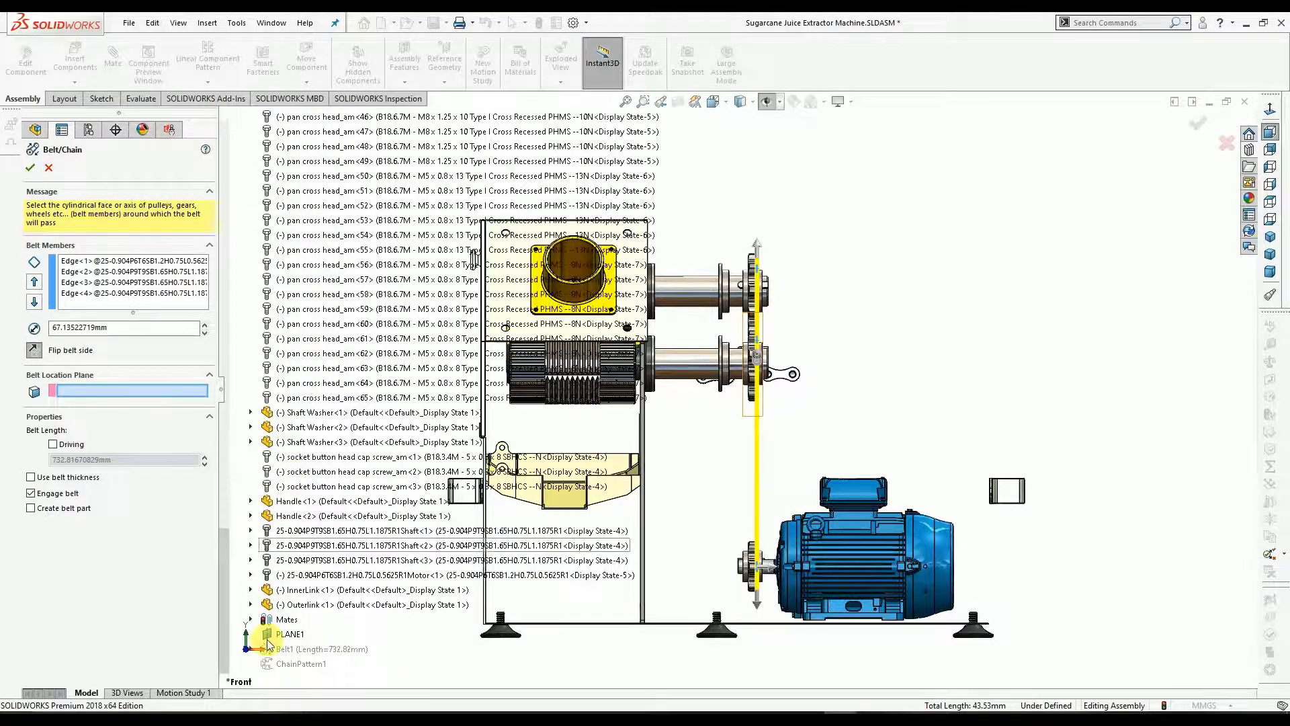
pyautogui.click(286, 634)
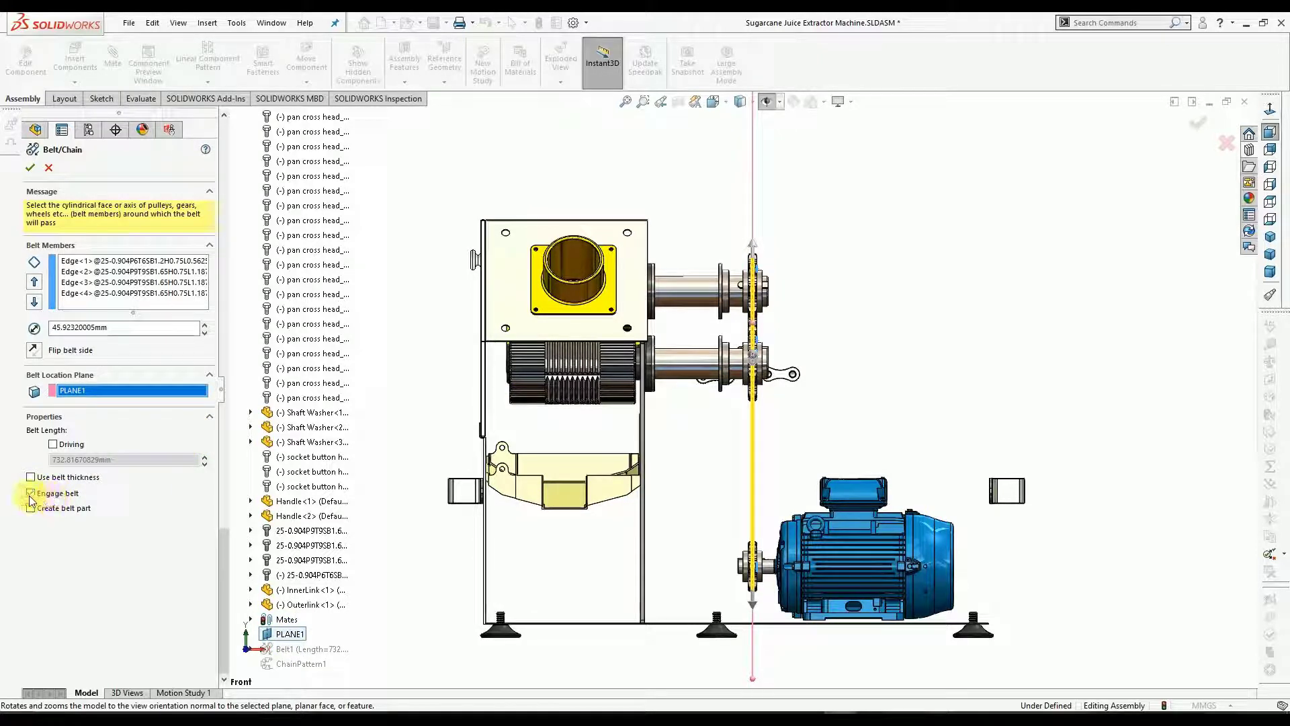
pyautogui.click(30, 168)
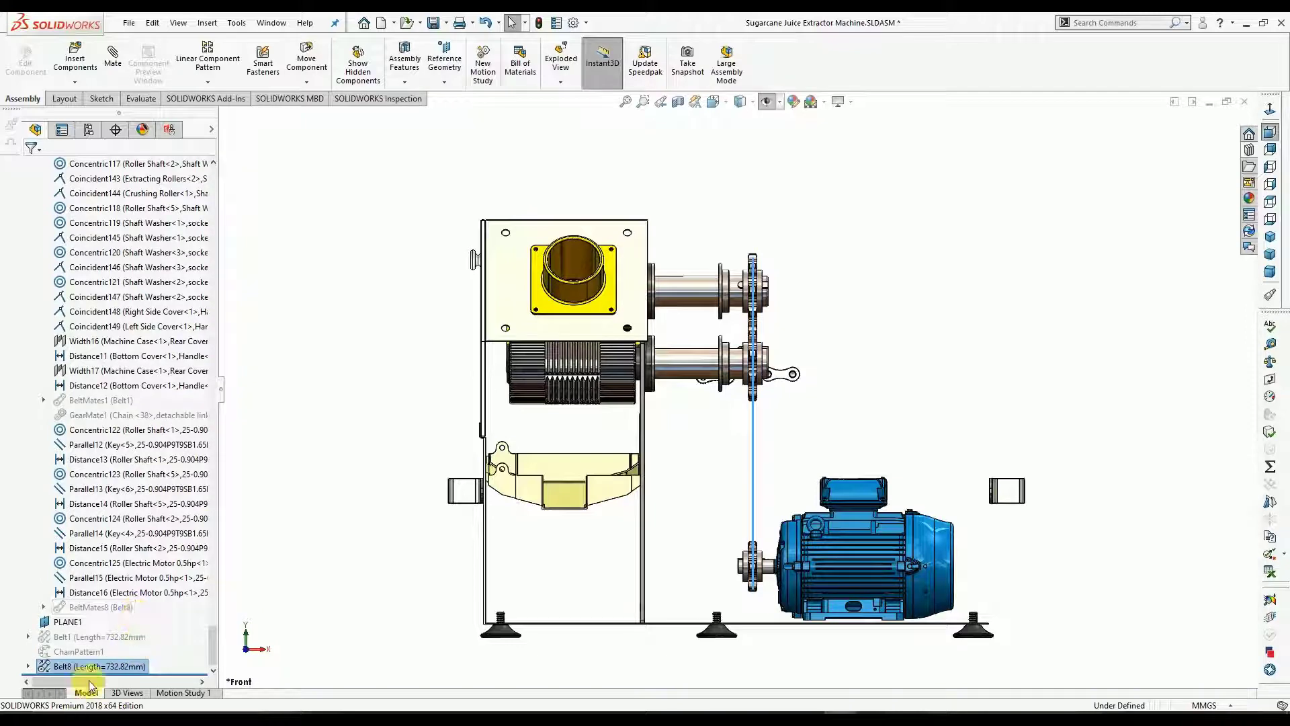
# Start a Chain Component Pattern using the Connected Linkage pitch method and set the new belt's Sketch16 as the chain path.
pyautogui.moveTo(699, 423); pyautogui.dragTo(744, 395, button='middle')
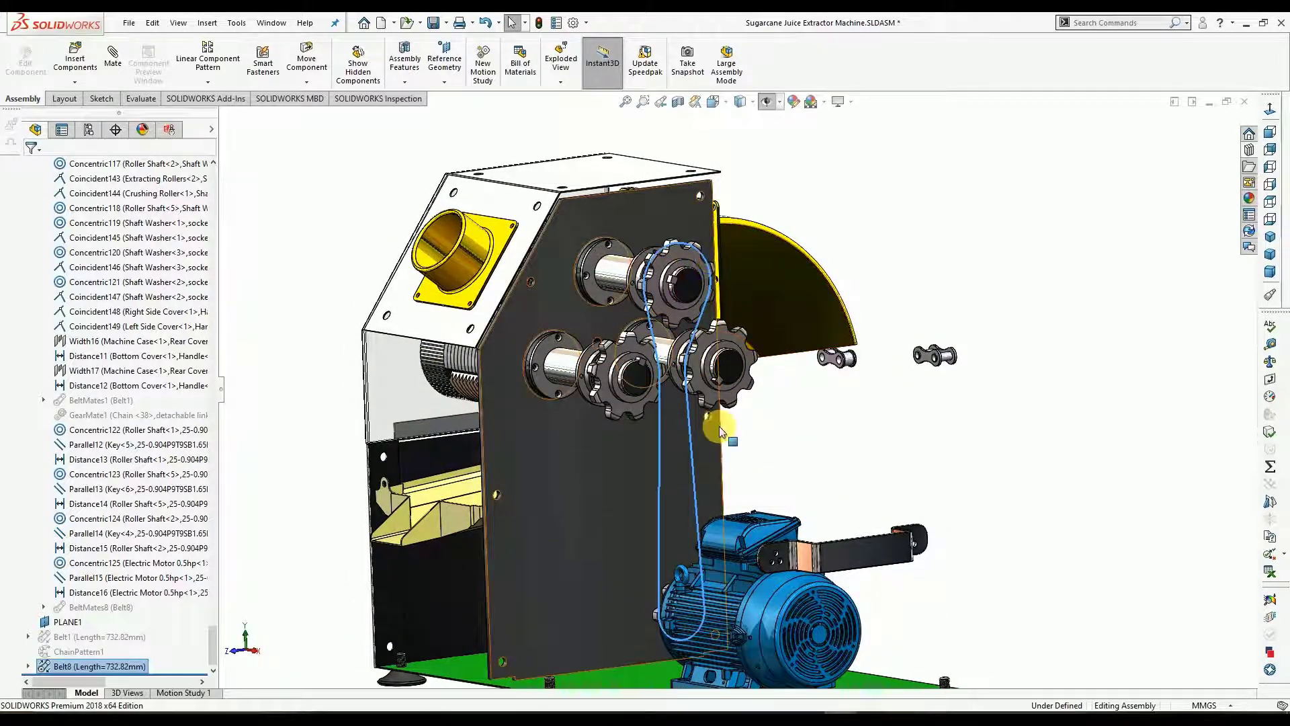
pyautogui.moveTo(606, 513); pyautogui.dragTo(688, 450, button='middle')
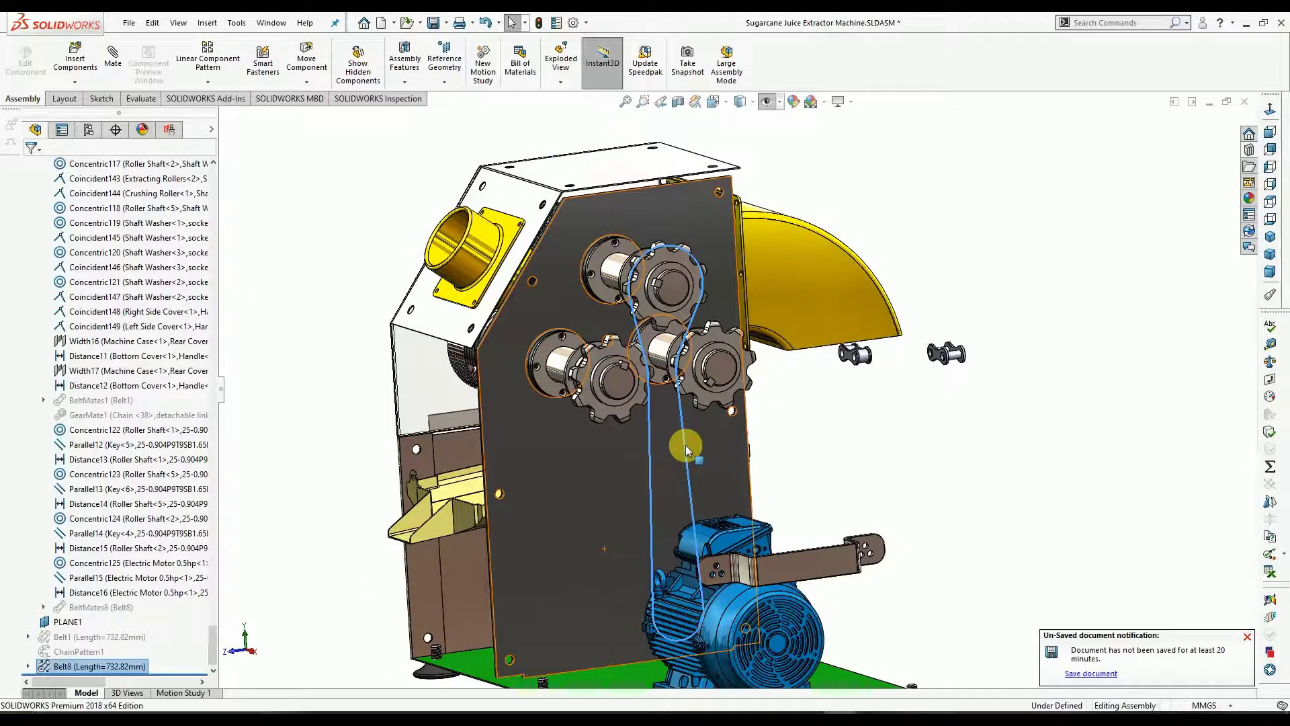
pyautogui.scroll(-1, 644, 451)
pyautogui.scroll(1, 647, 444)
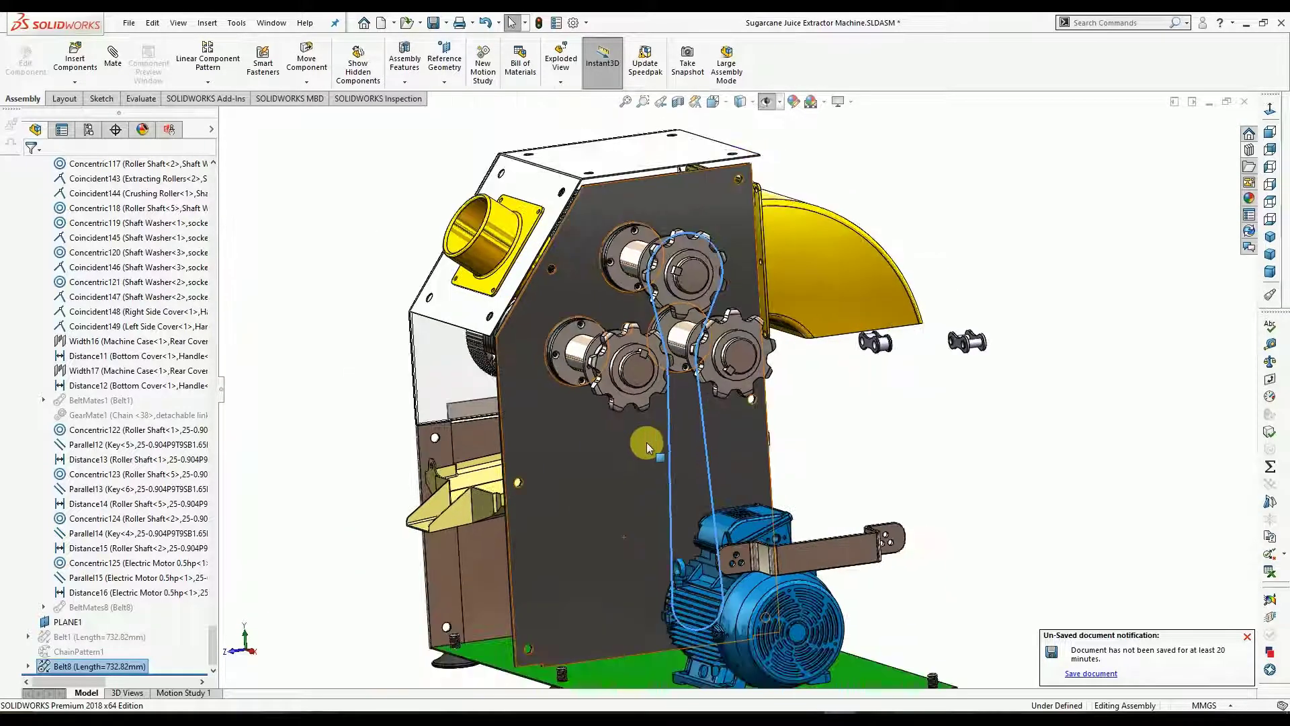
pyautogui.click(338, 188)
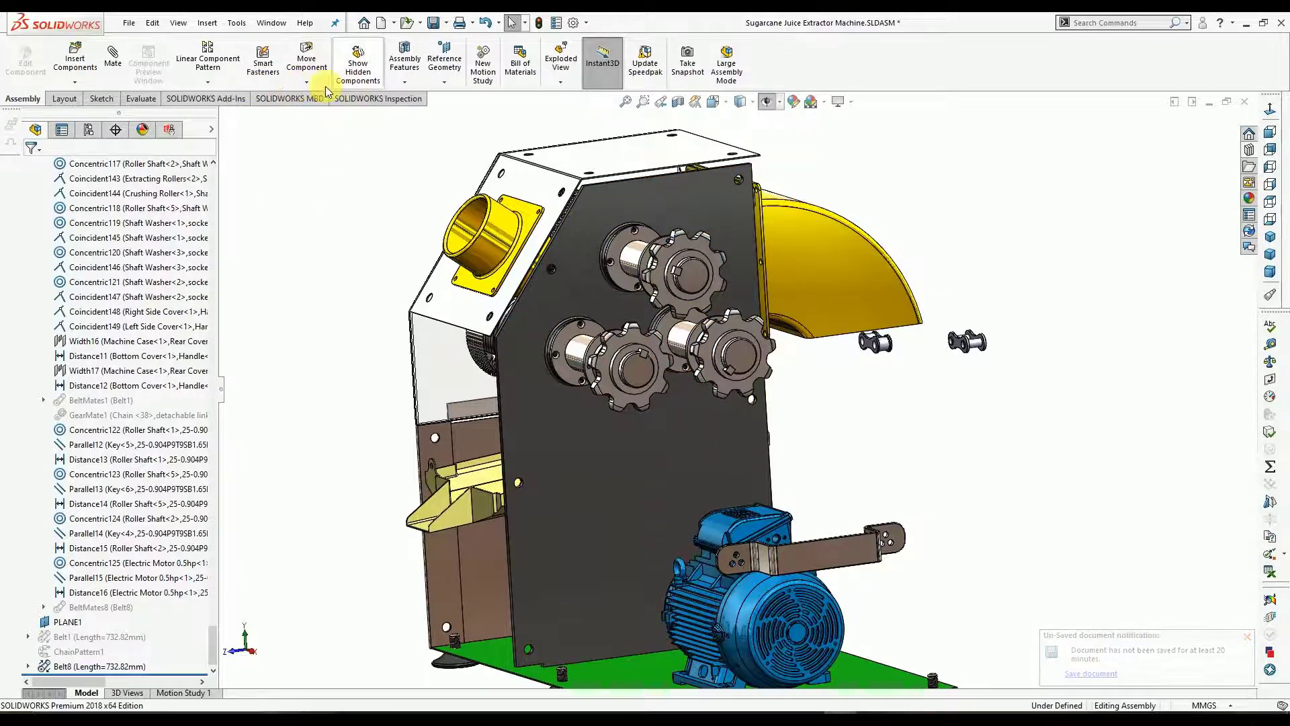
pyautogui.click(207, 82)
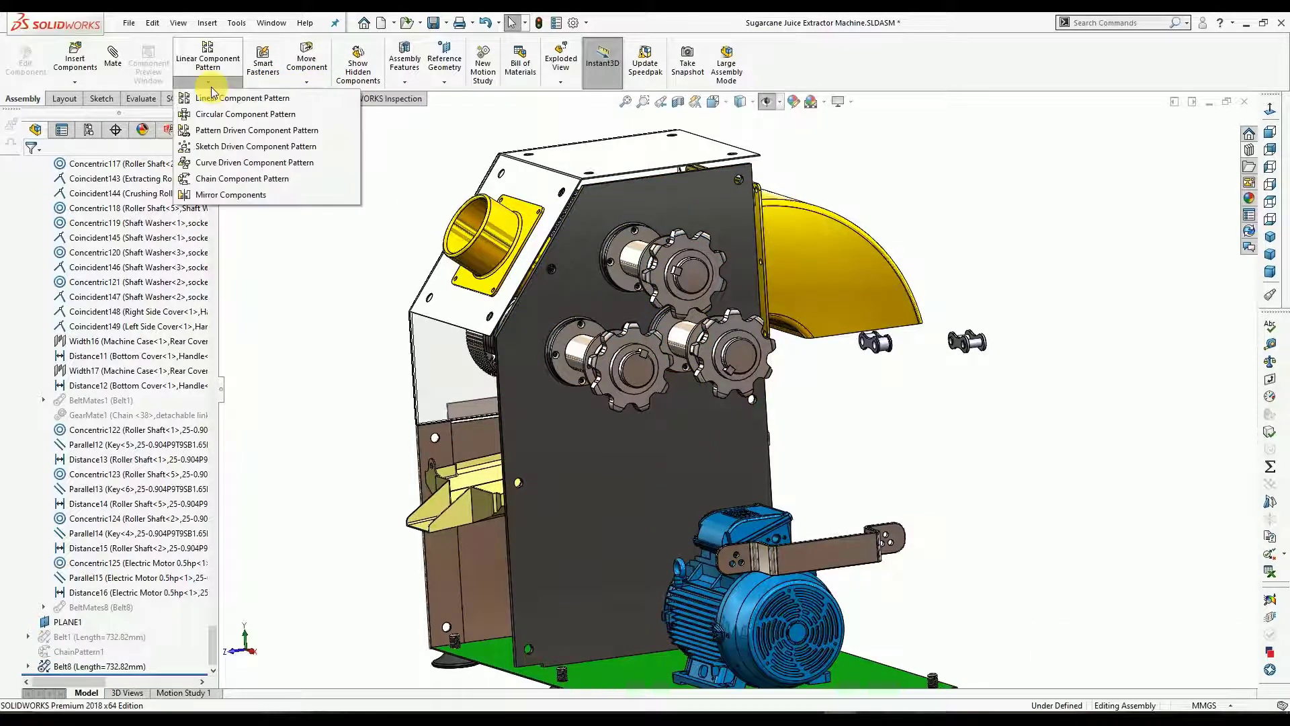
pyautogui.click(235, 180)
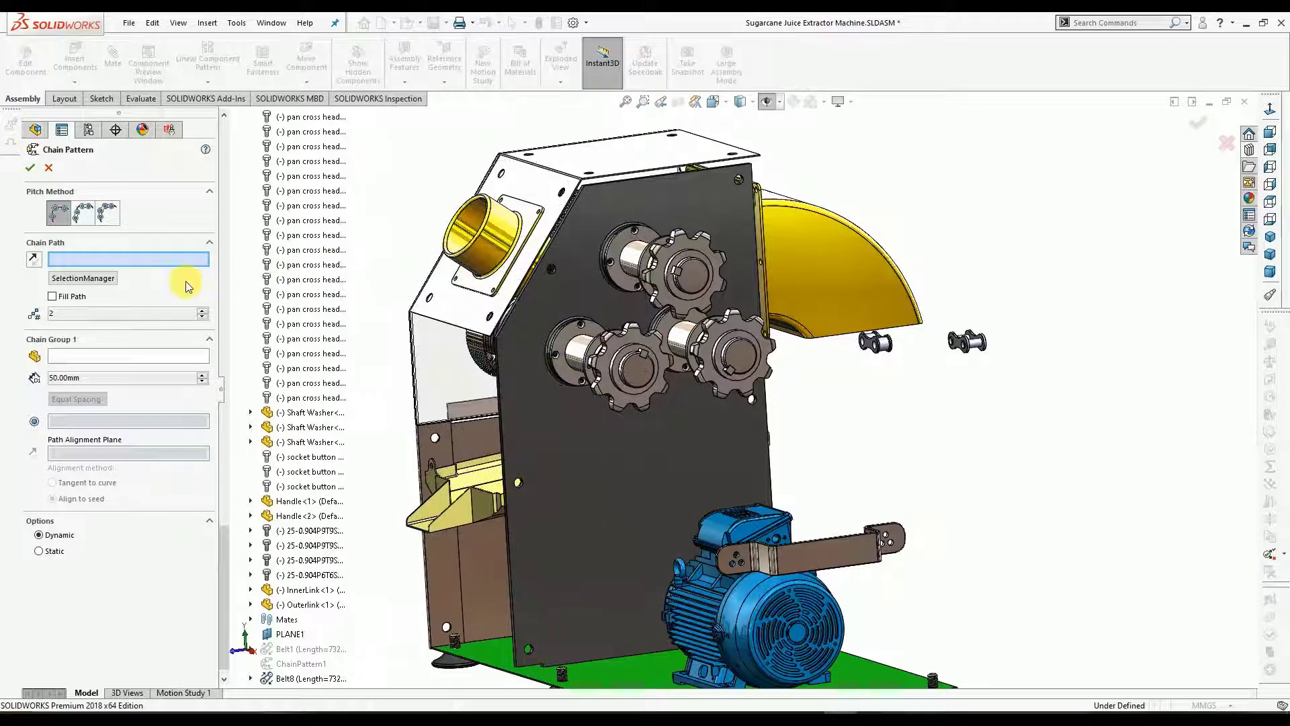
pyautogui.click(106, 222)
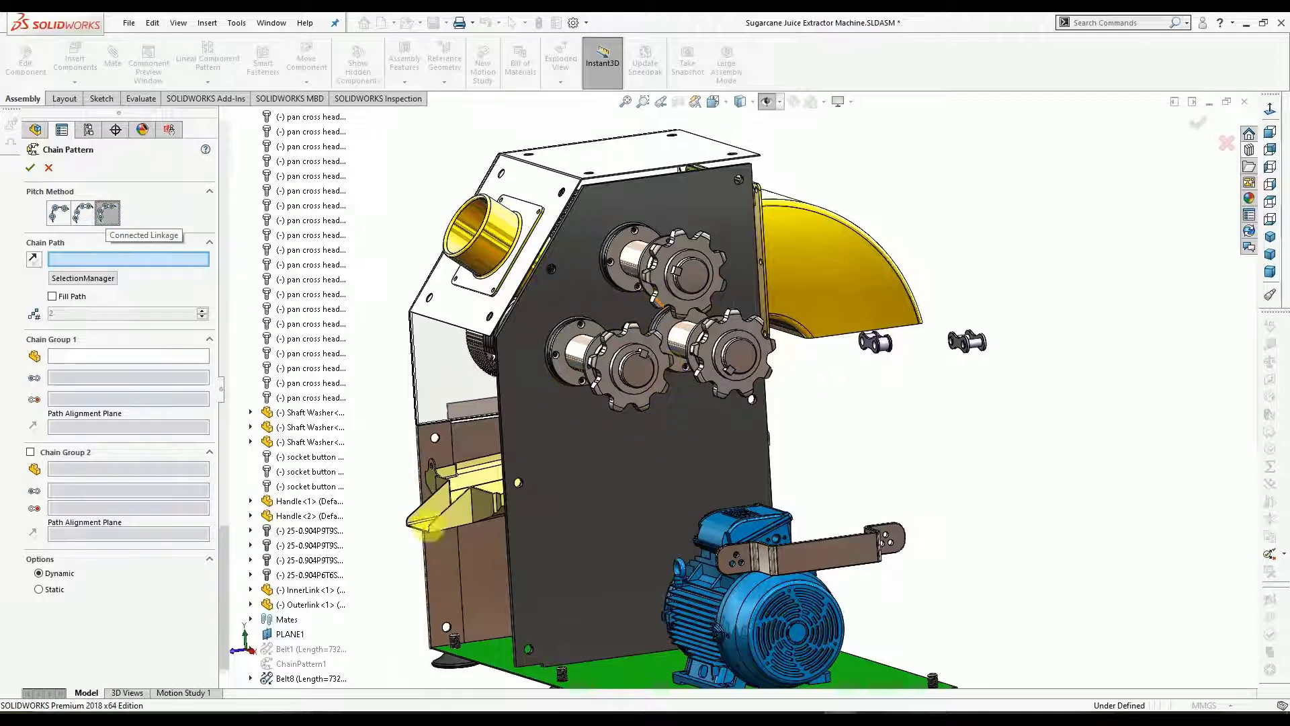
pyautogui.scroll(-1, 250, 665)
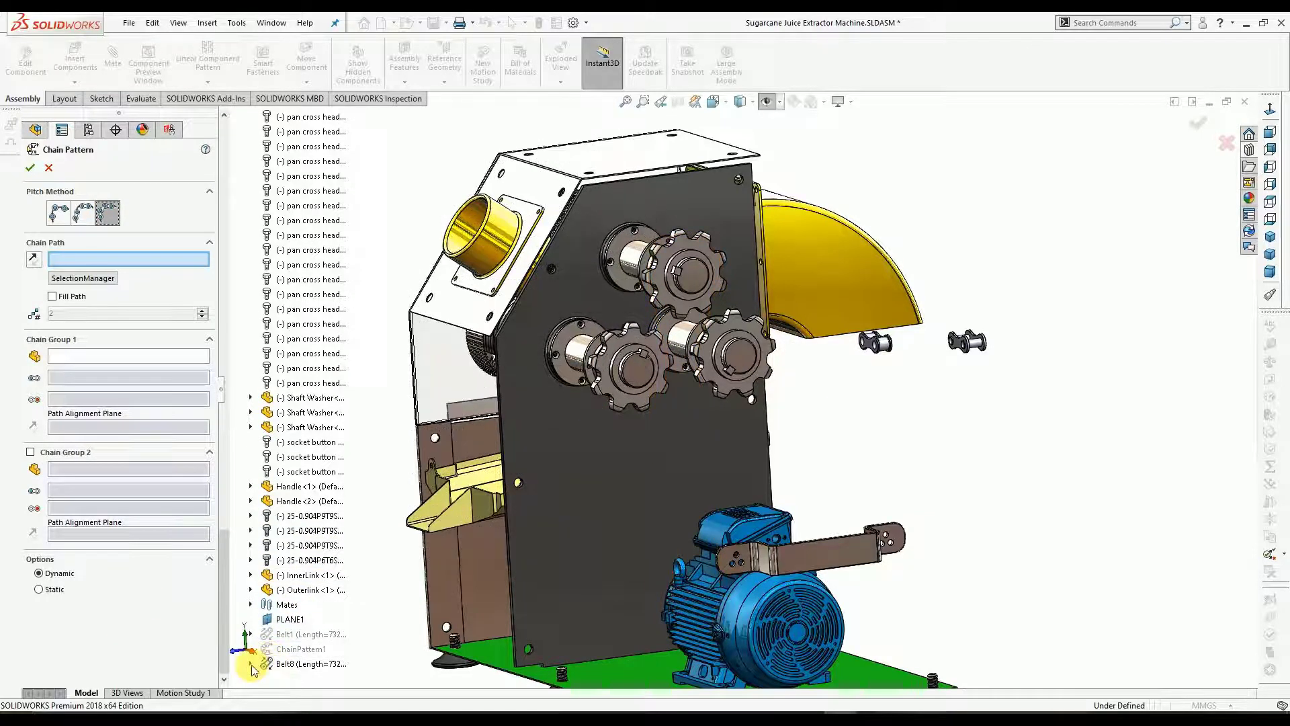
pyautogui.click(251, 665)
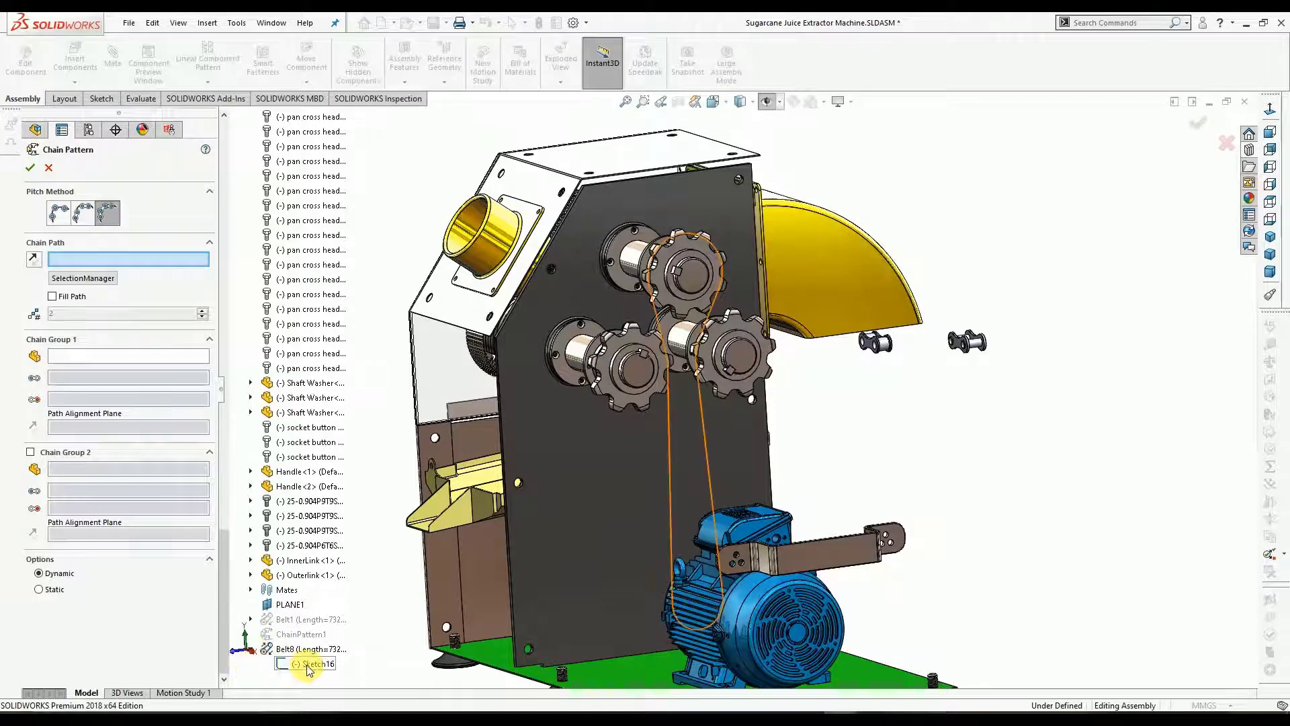
pyautogui.click(306, 664)
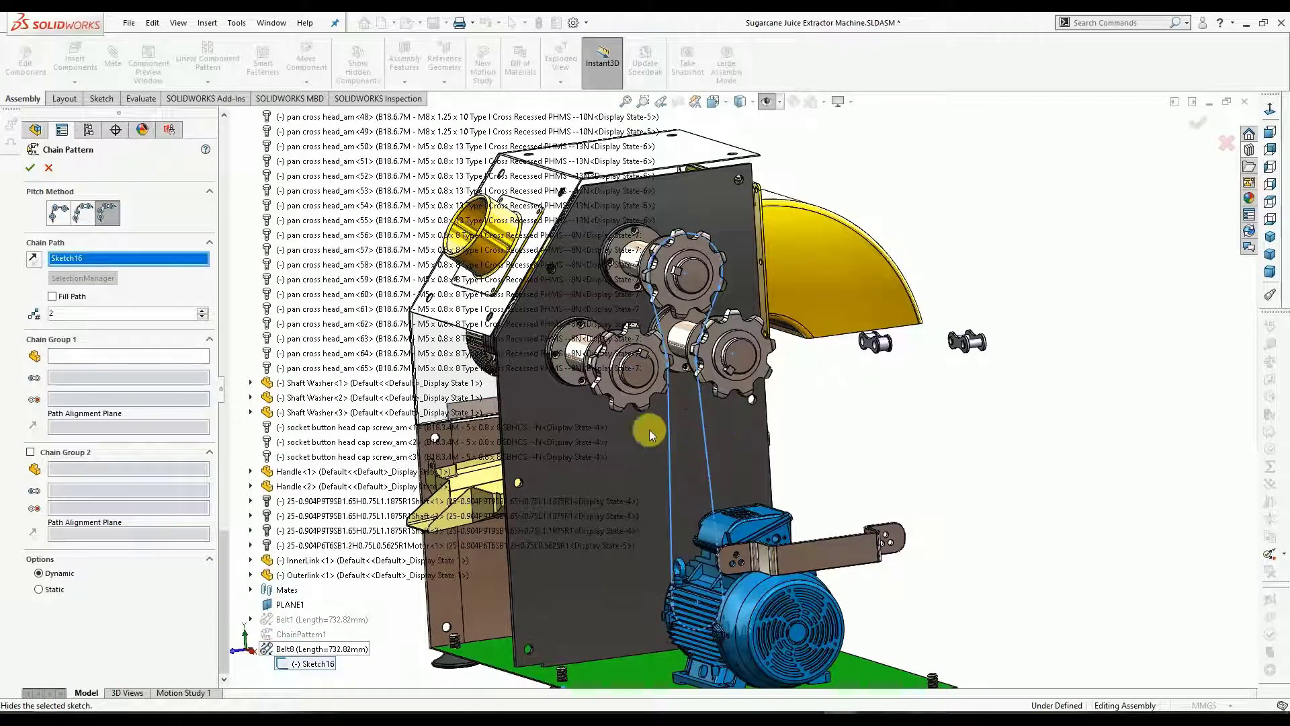
# Set InnerLink as the Chain Group 1 component and assign its two cylindrical roller faces as path links 1 and 2.
pyautogui.click(89, 357)
pyautogui.scroll(-4, 893, 317)
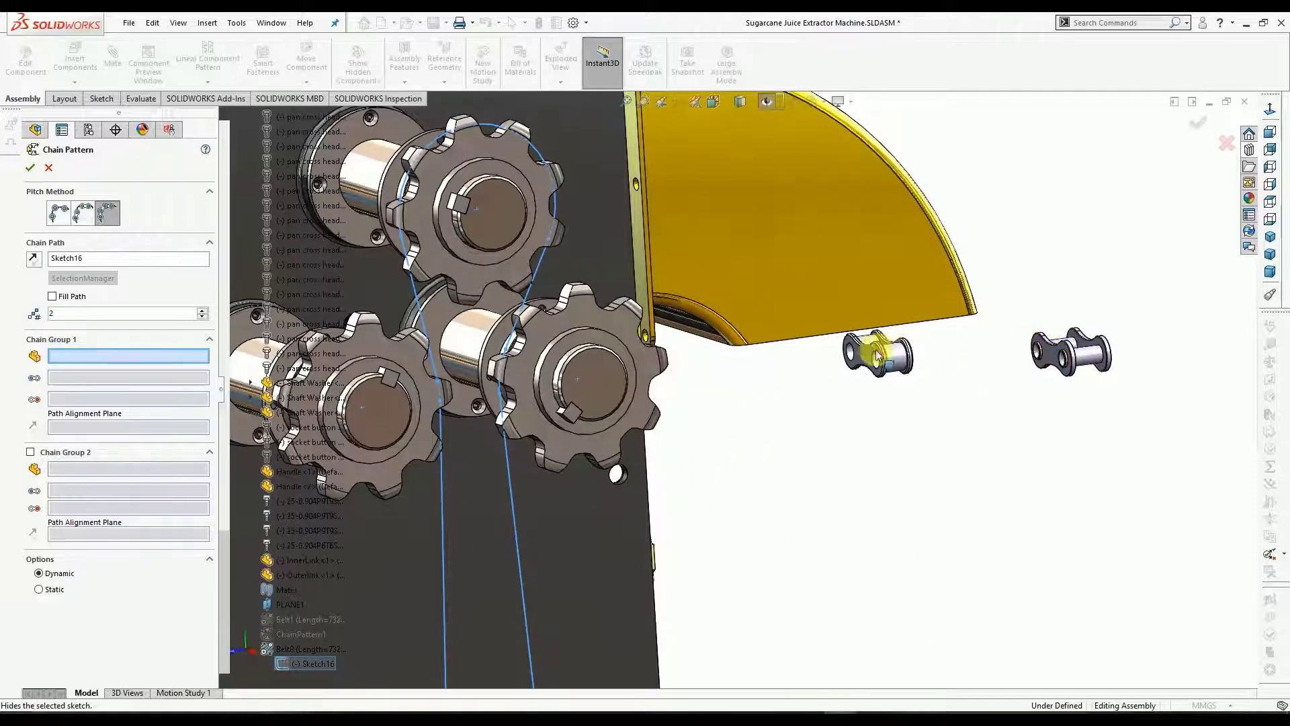
pyautogui.scroll(-2, 856, 338)
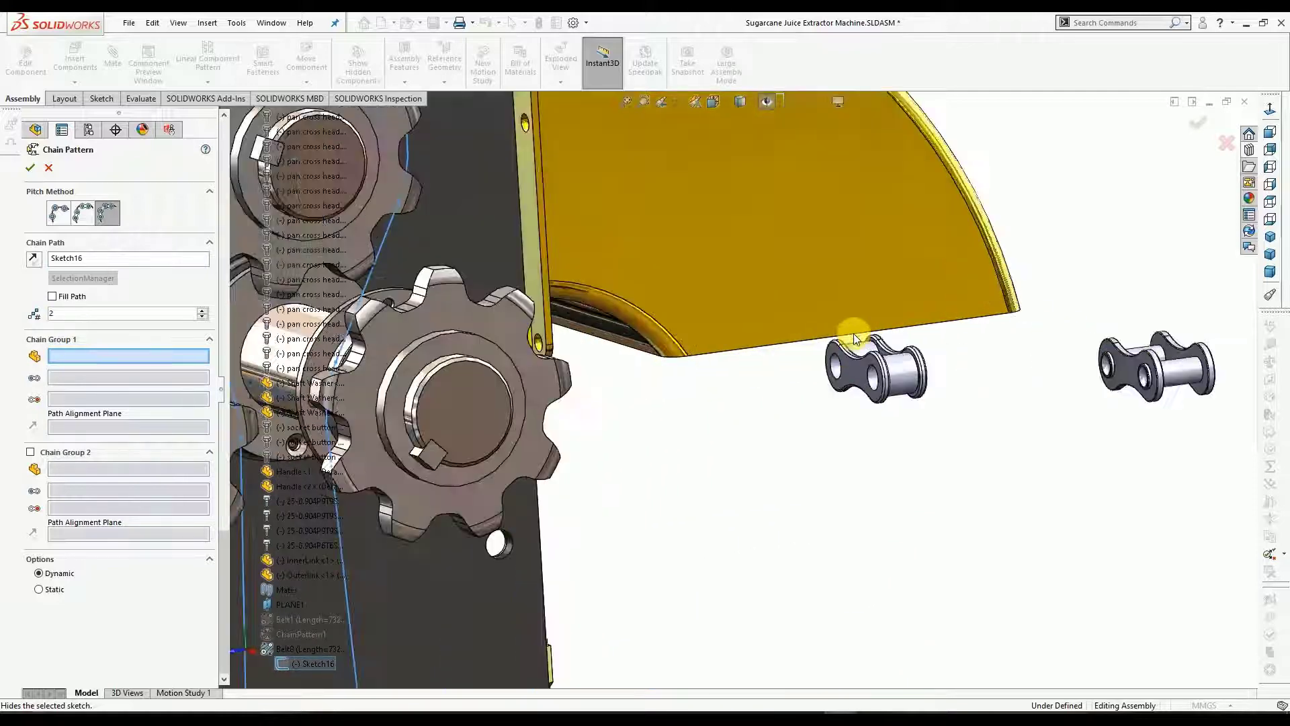
pyautogui.click(857, 371)
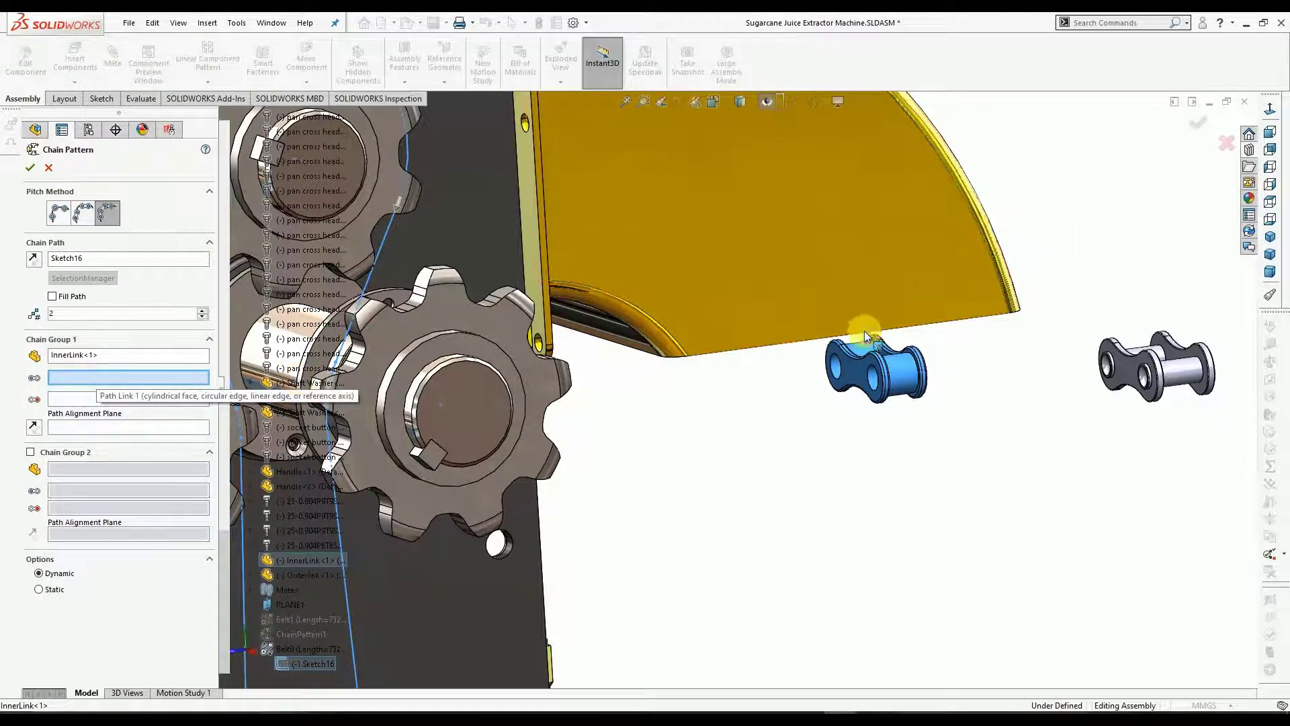
pyautogui.moveTo(809, 374); pyautogui.dragTo(847, 380, button='middle')
pyautogui.click(861, 353)
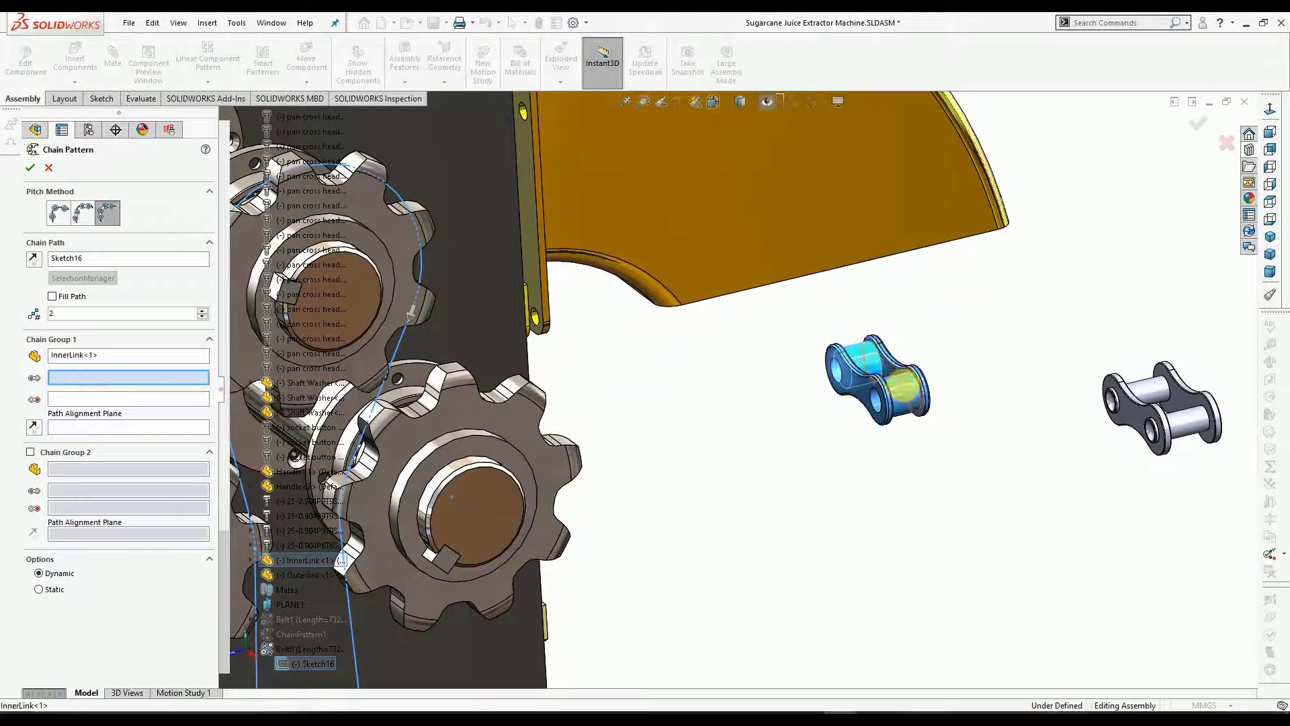
pyautogui.click(901, 390)
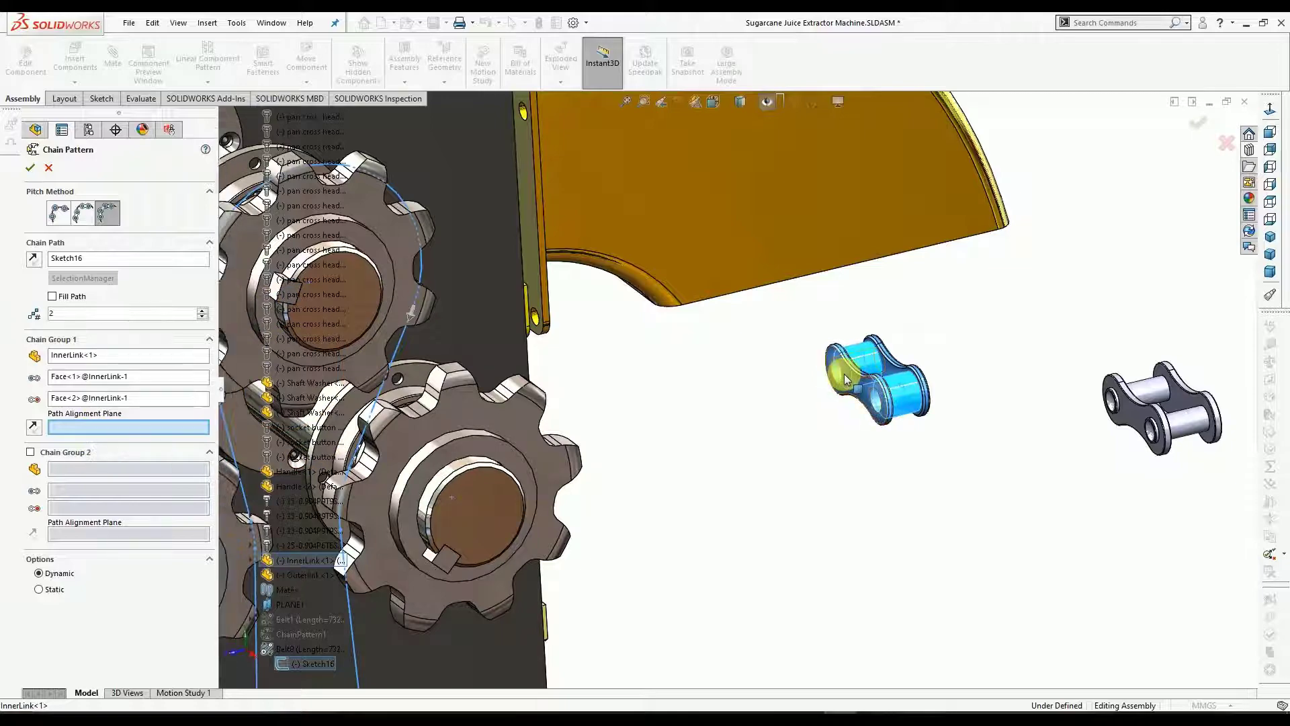
# Set InnerLink's Plane1 as the Chain Group 1 path alignment plane and turn on Fill Path.
pyautogui.scroll(5, 840, 374)
pyautogui.scroll(3, 773, 482)
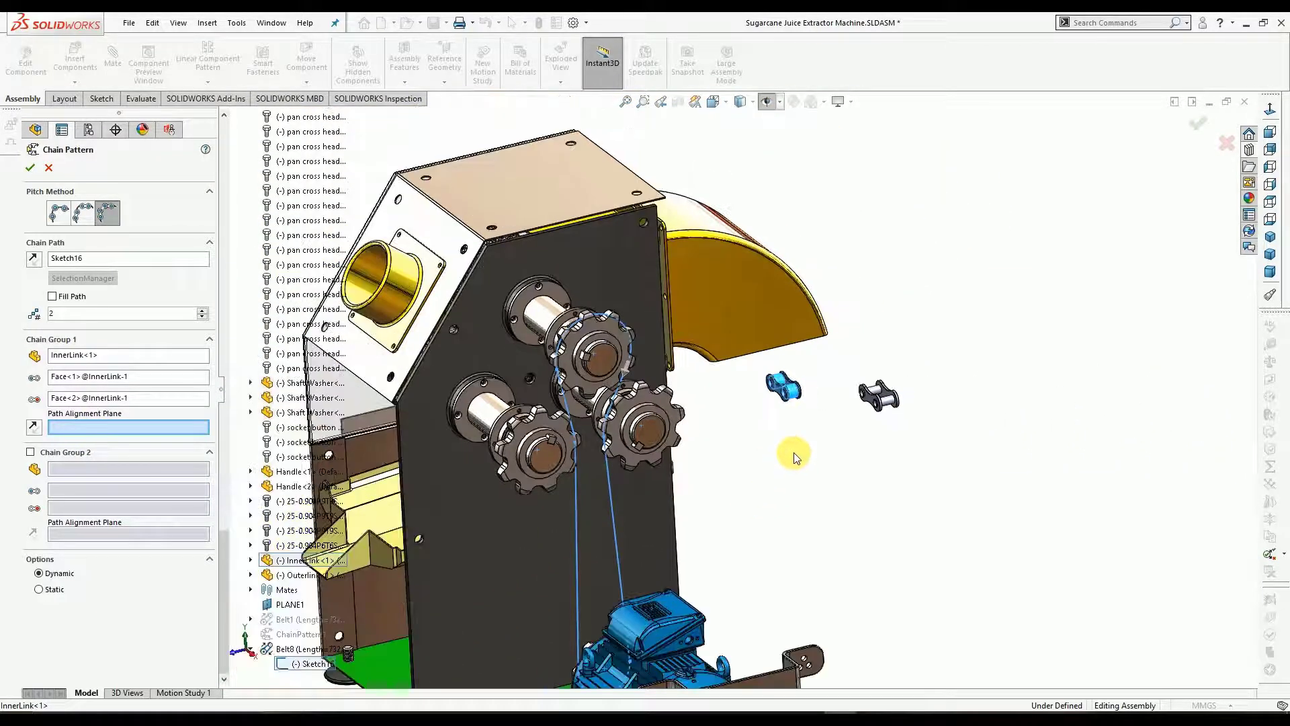
pyautogui.scroll(2, 793, 453)
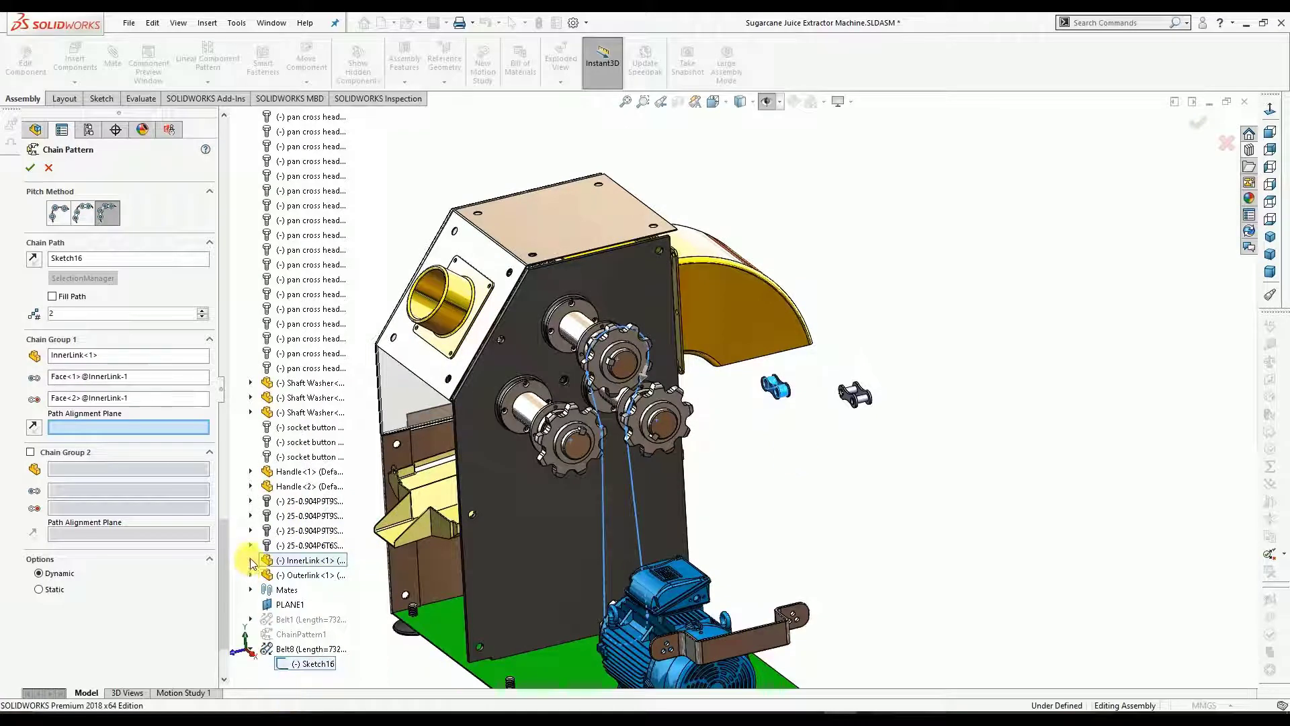
pyautogui.click(251, 561)
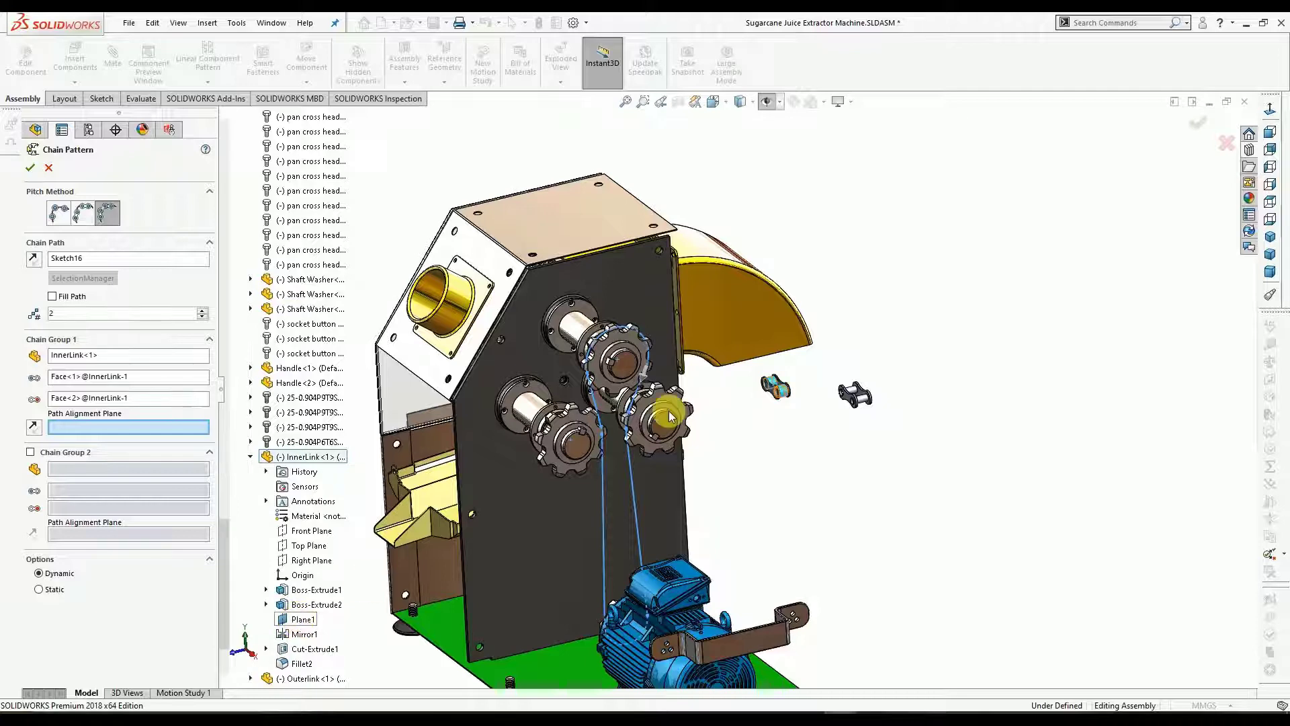
pyautogui.scroll(-5, 766, 389)
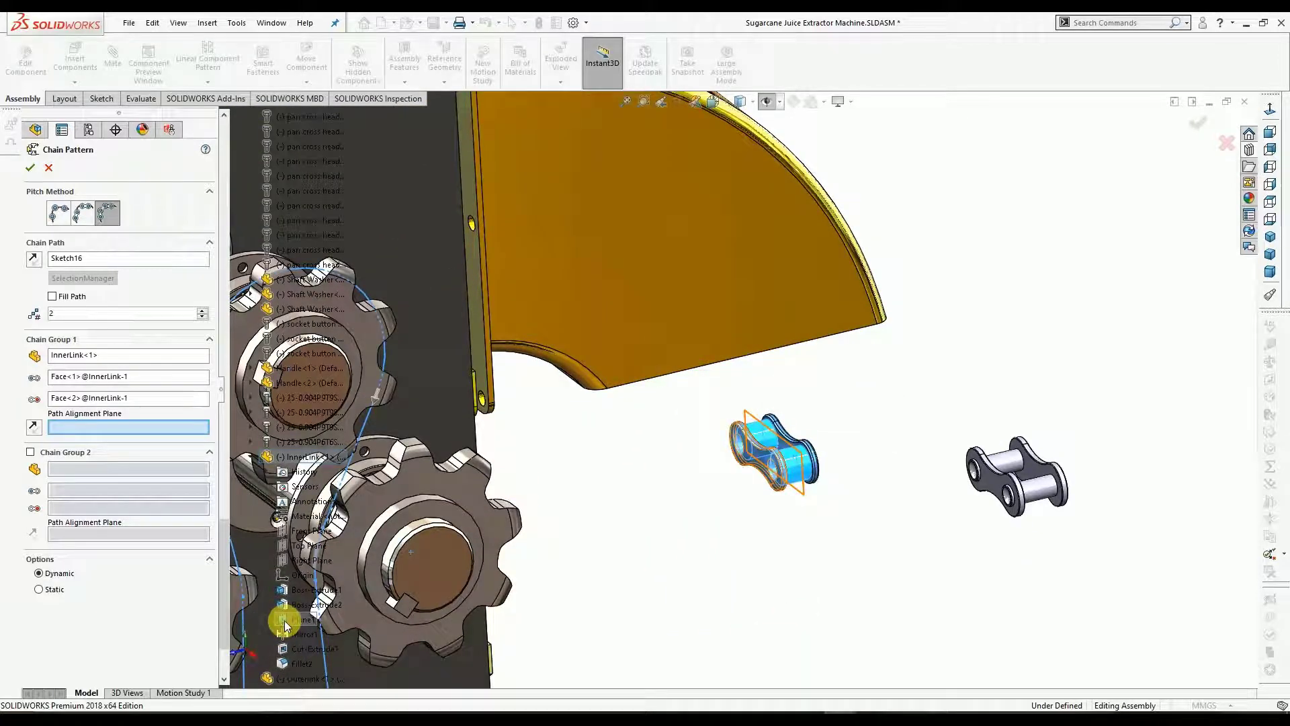
pyautogui.click(284, 620)
pyautogui.scroll(6, 664, 497)
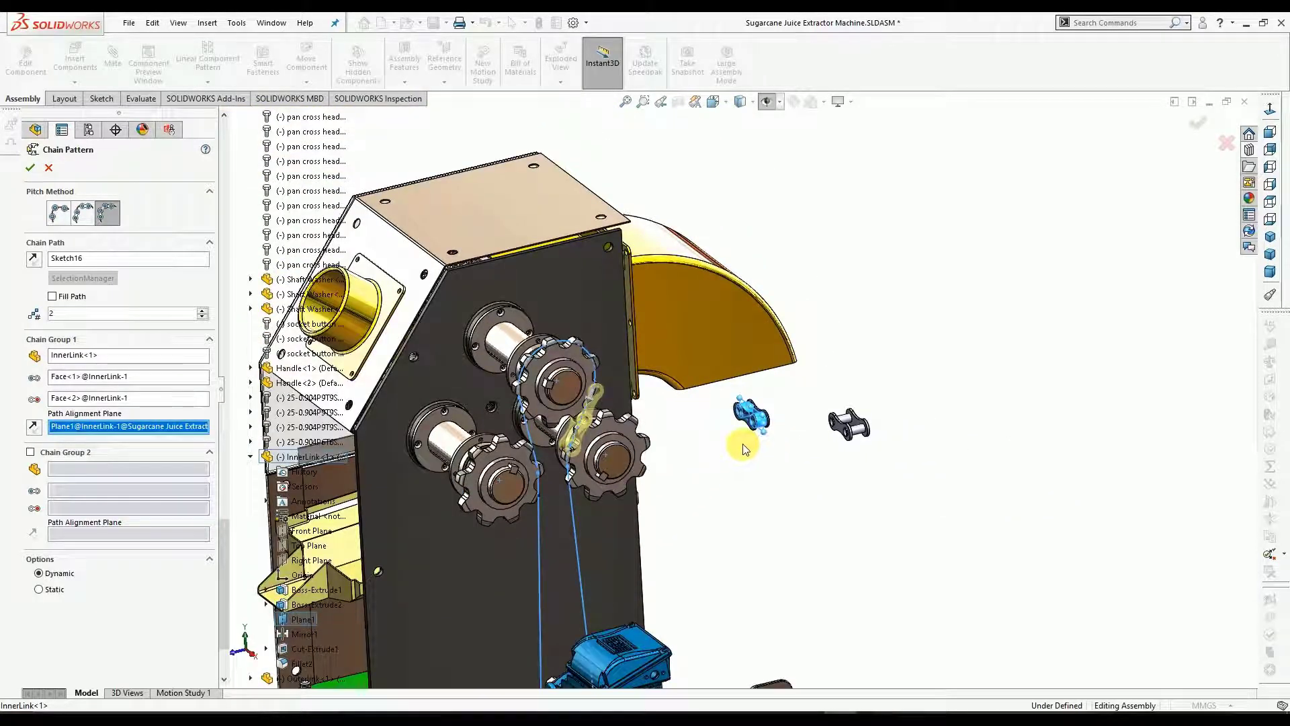
pyautogui.click(51, 298)
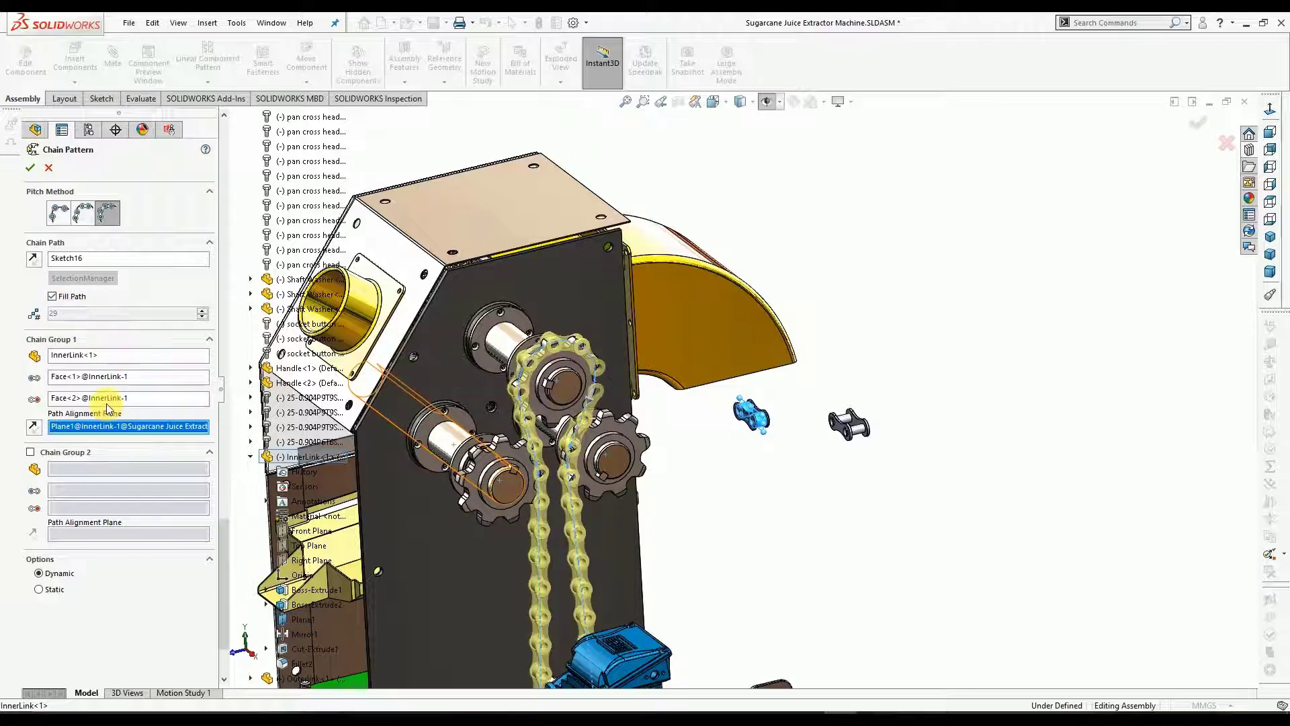
# Enable Chain Group 2 with Outerlink as its component and assign the link's two cylindrical pin faces as path links 1 and 2.
pyautogui.click(30, 452)
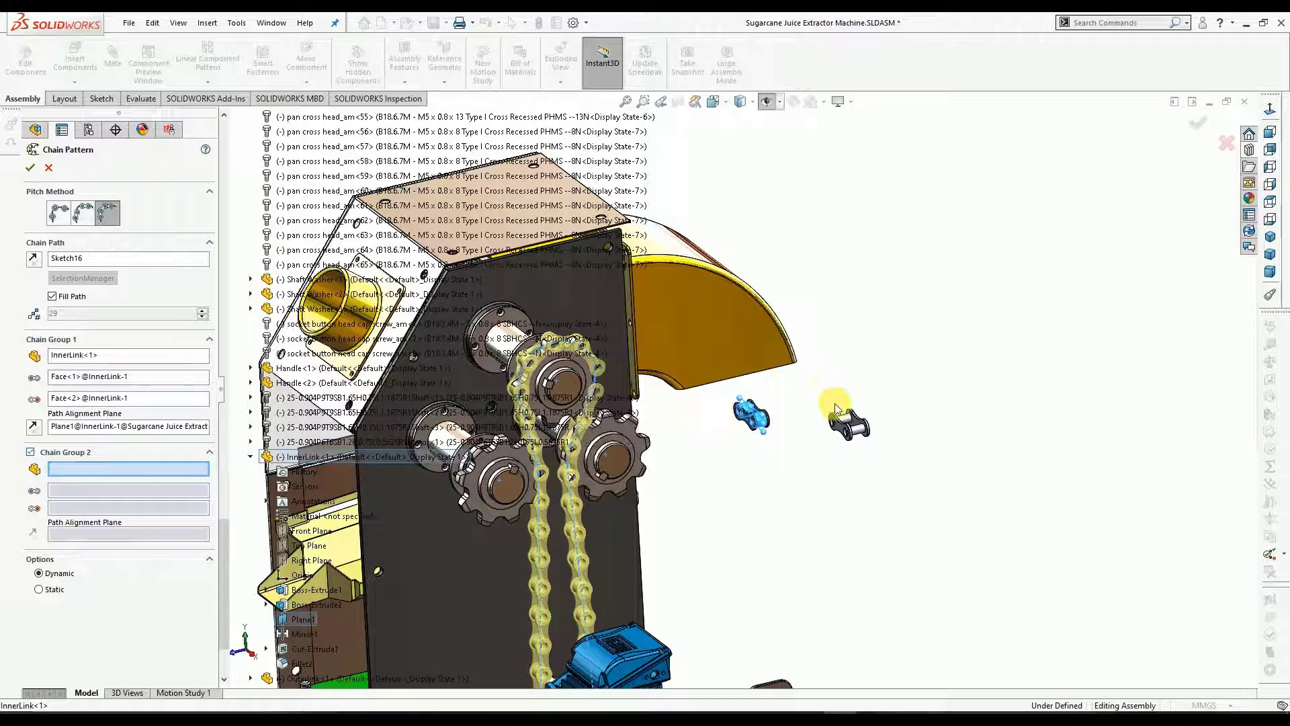
pyautogui.scroll(-2, 860, 443)
pyautogui.scroll(-4, 872, 457)
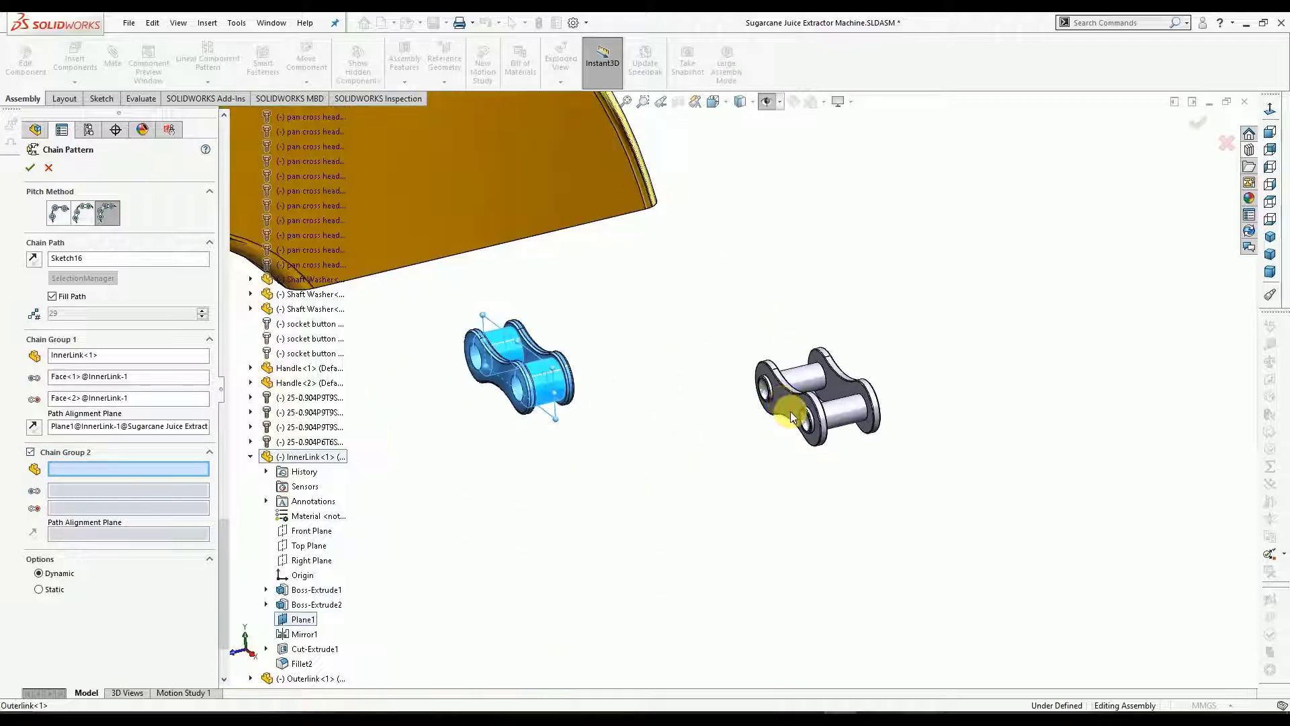
pyautogui.click(792, 418)
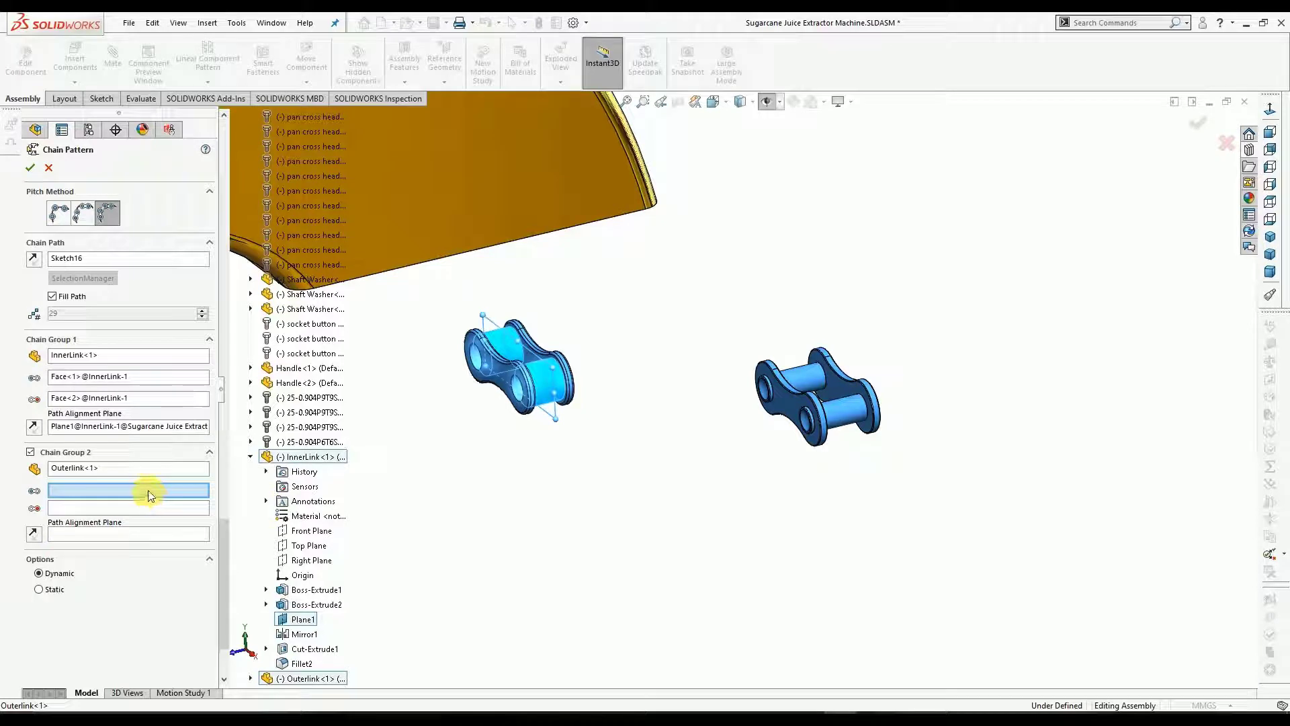
pyautogui.click(804, 374)
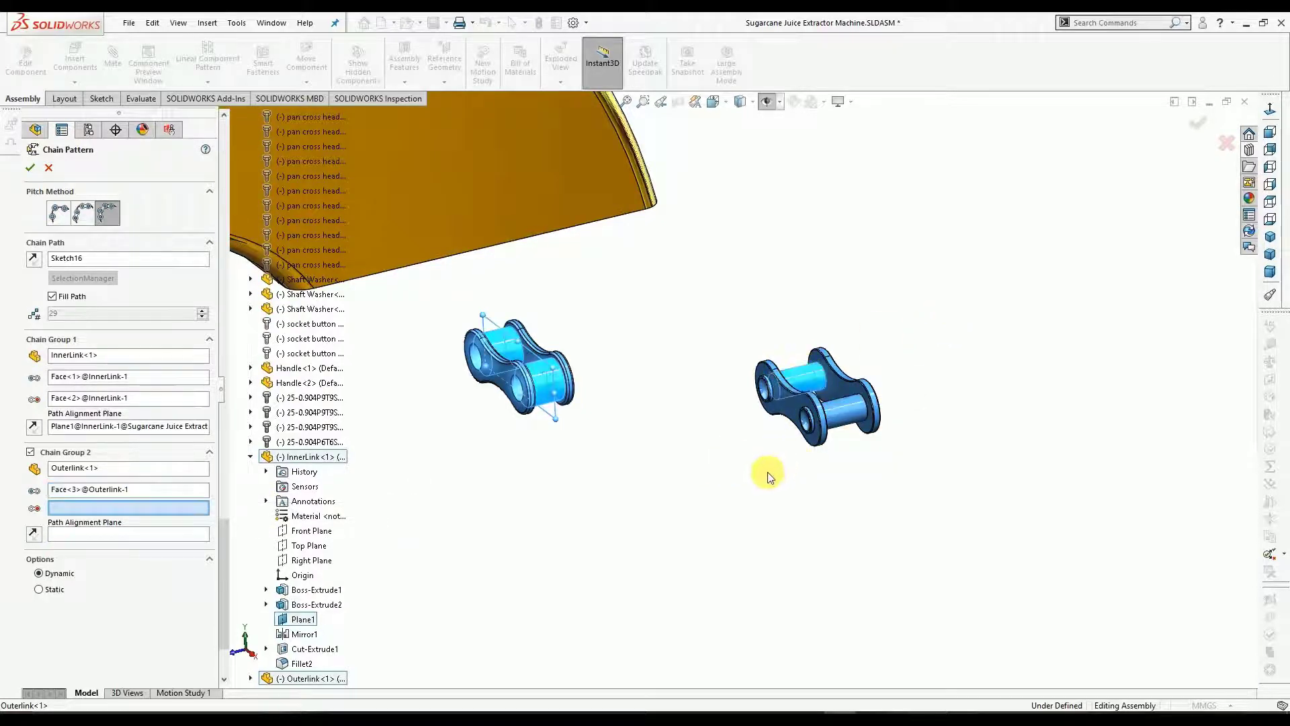
pyautogui.click(846, 412)
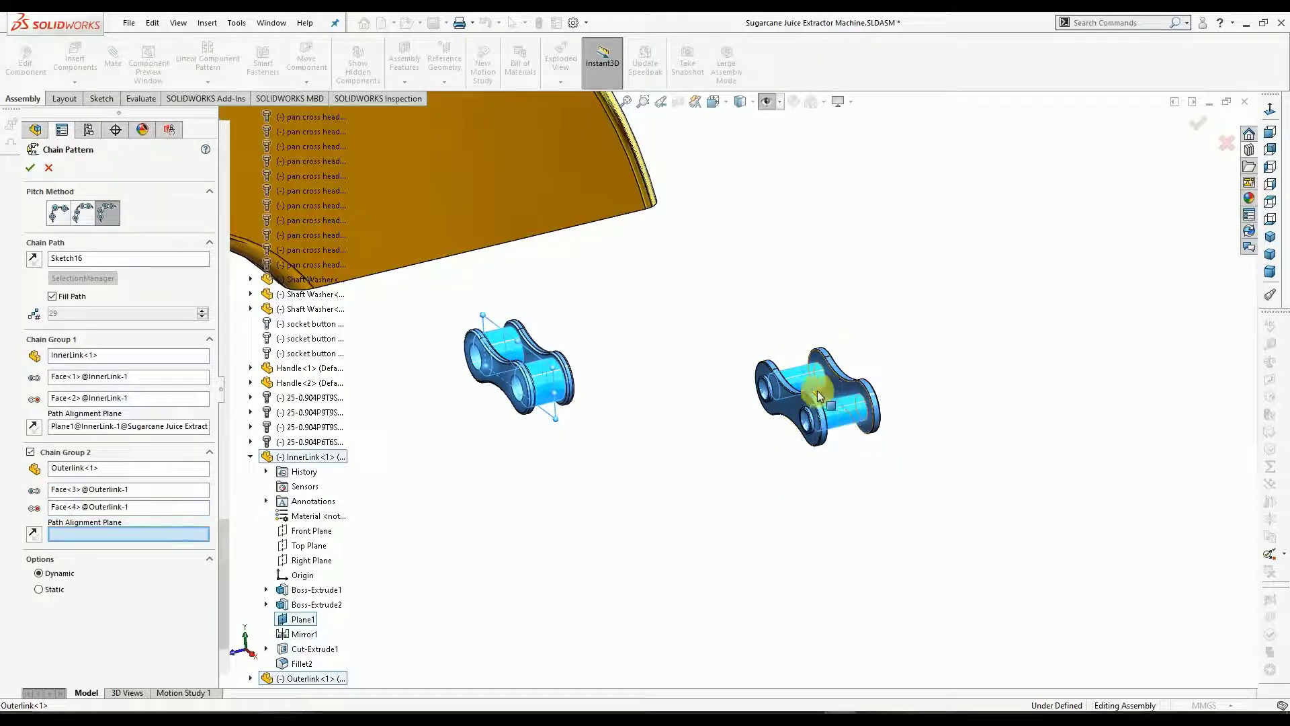
# Set Outerlink's Plane1 as the Chain Group 2 path alignment plane and create the chain pattern.
pyautogui.click(250, 458)
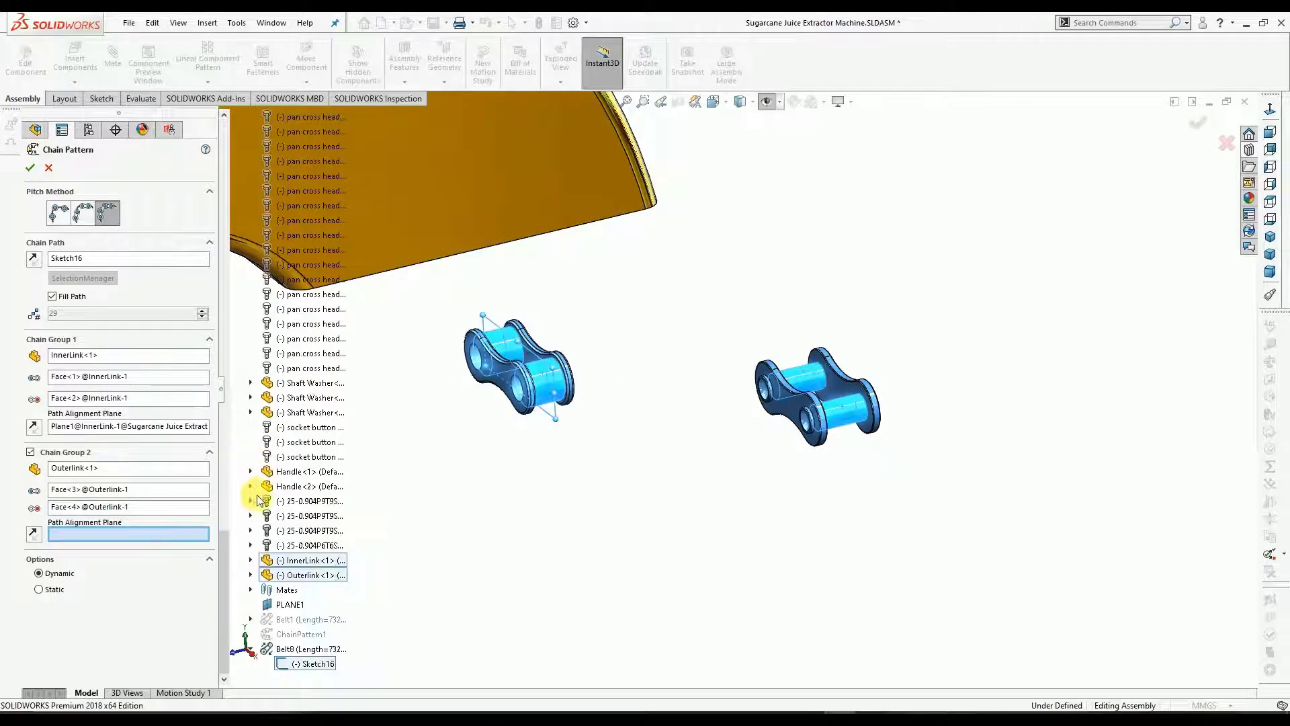
pyautogui.click(251, 576)
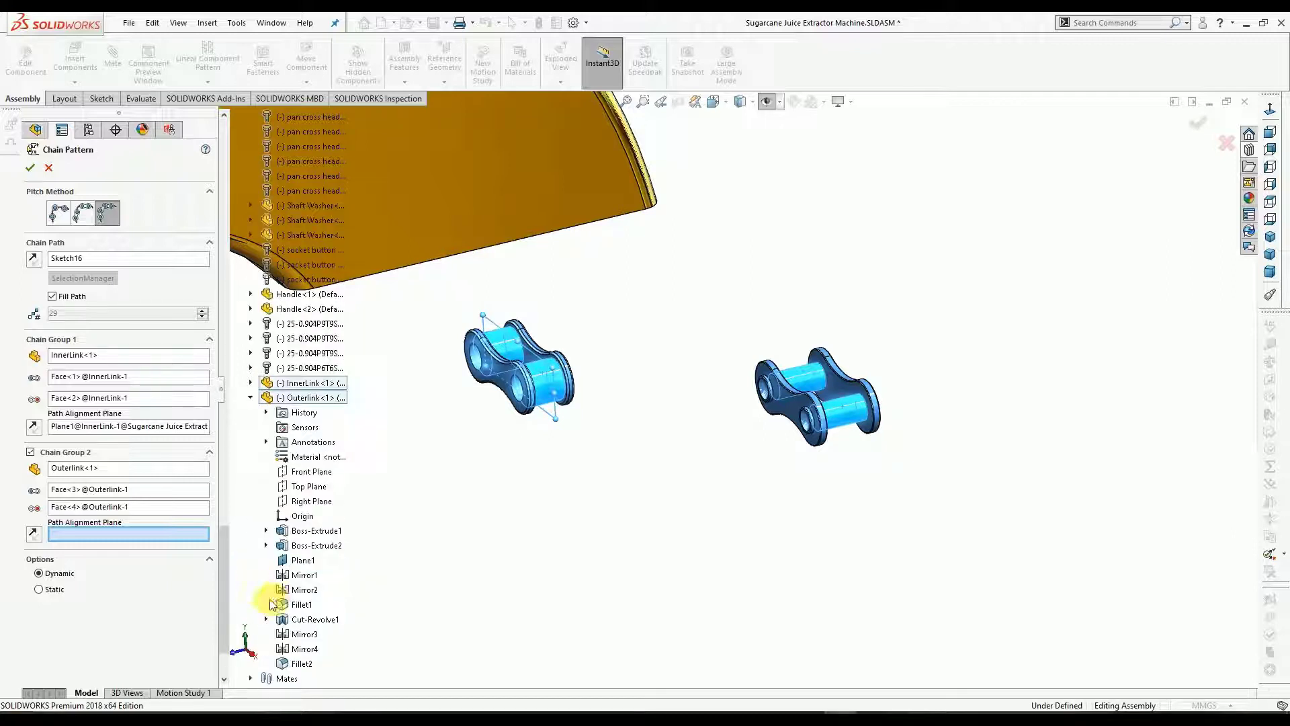
pyautogui.click(299, 560)
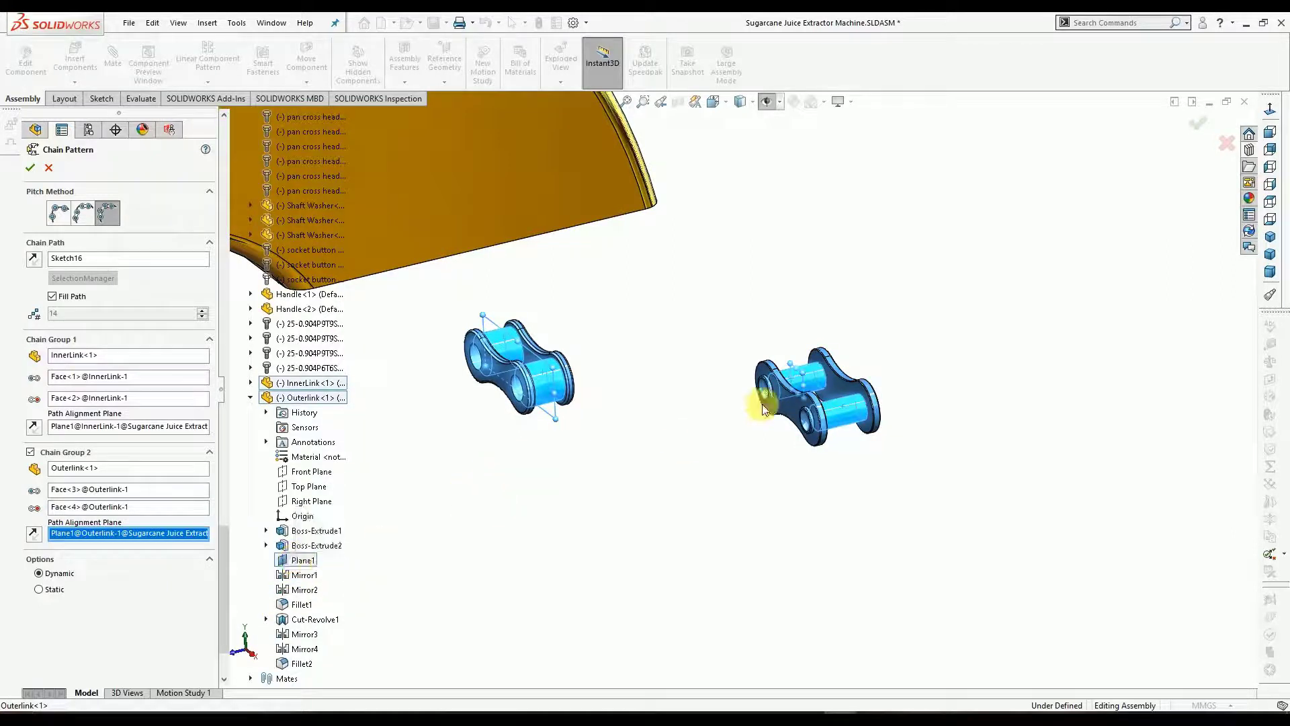
pyautogui.scroll(8, 518, 480)
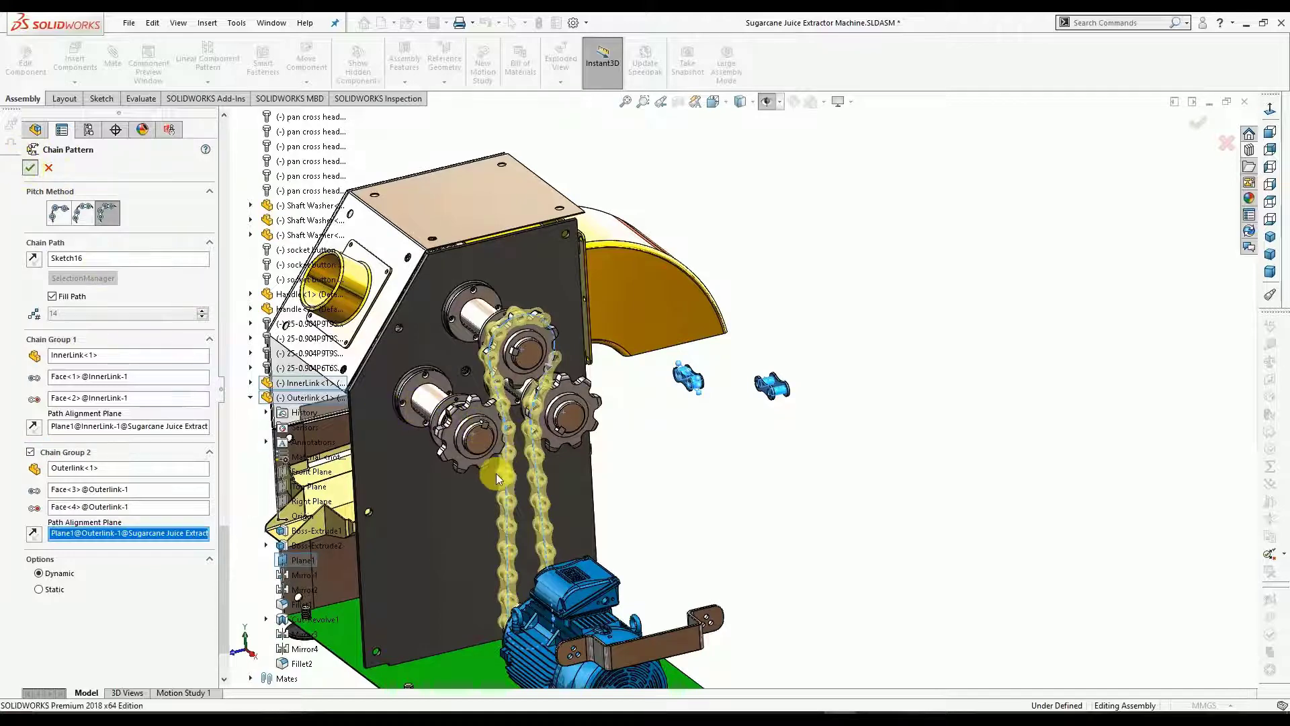
pyautogui.press('Return')
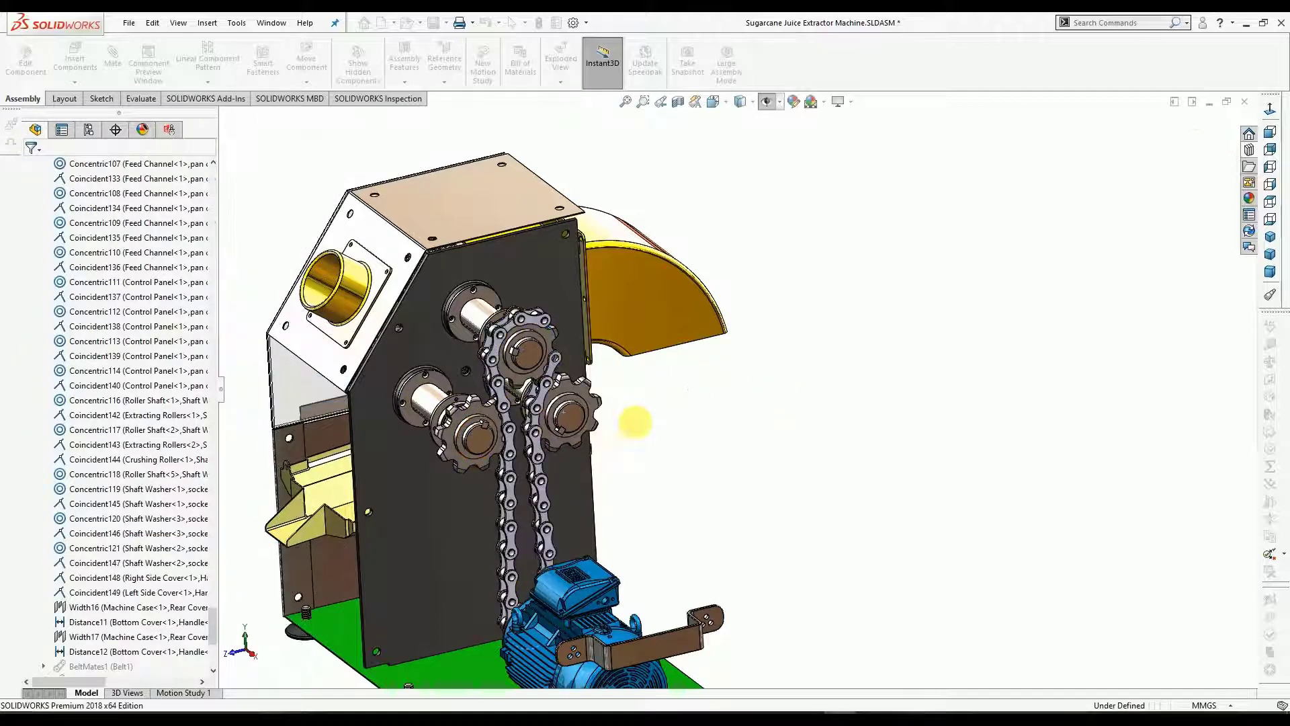
# Examine how the patterned chain runs from the motor sprocket around the upper roller sprocket and past the two lower sprockets.
pyautogui.scroll(5, 621, 416)
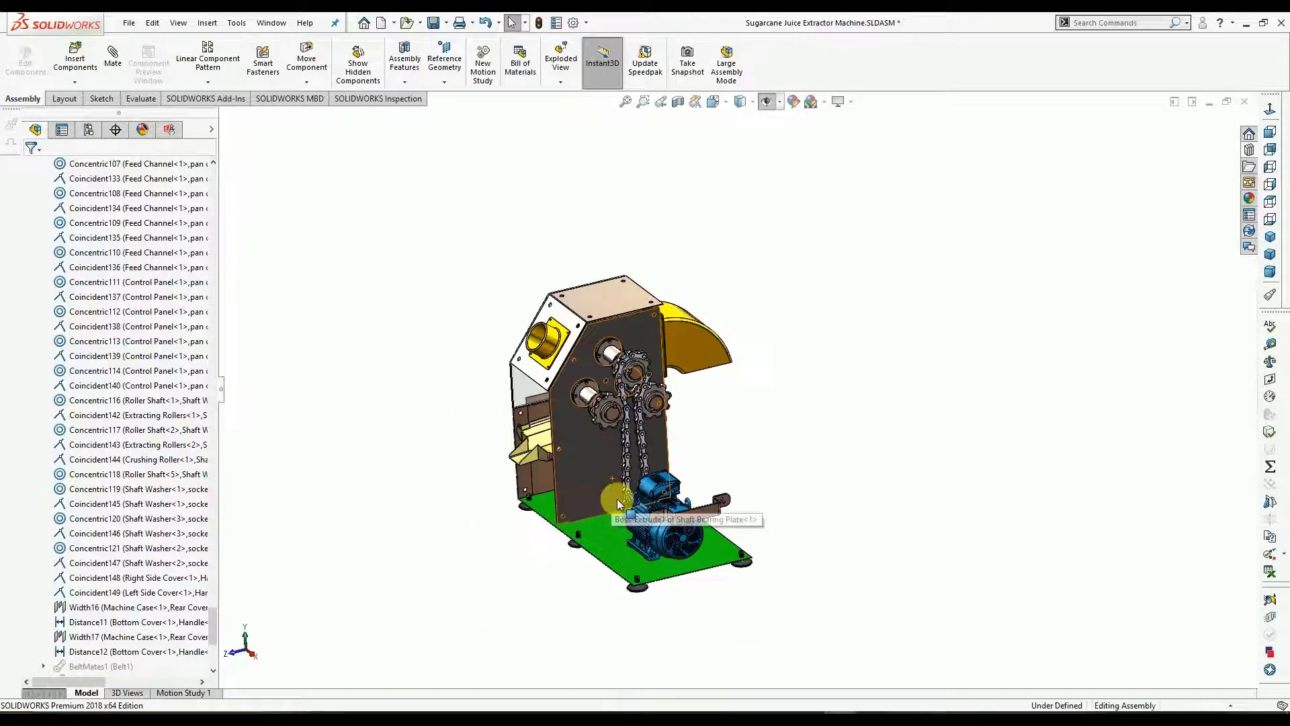
pyautogui.moveTo(617, 499); pyautogui.dragTo(649, 507, button='middle')
pyautogui.scroll(-8, 649, 505)
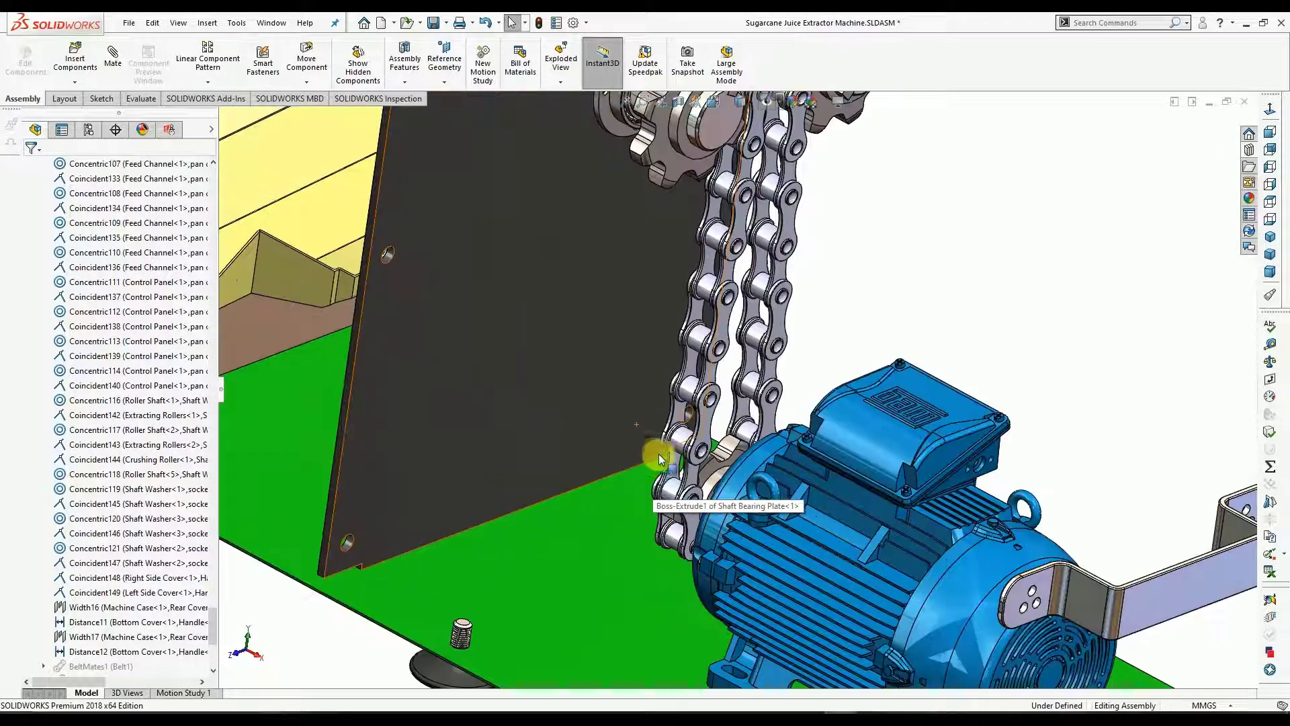
pyautogui.moveTo(659, 460); pyautogui.dragTo(606, 464, button='middle')
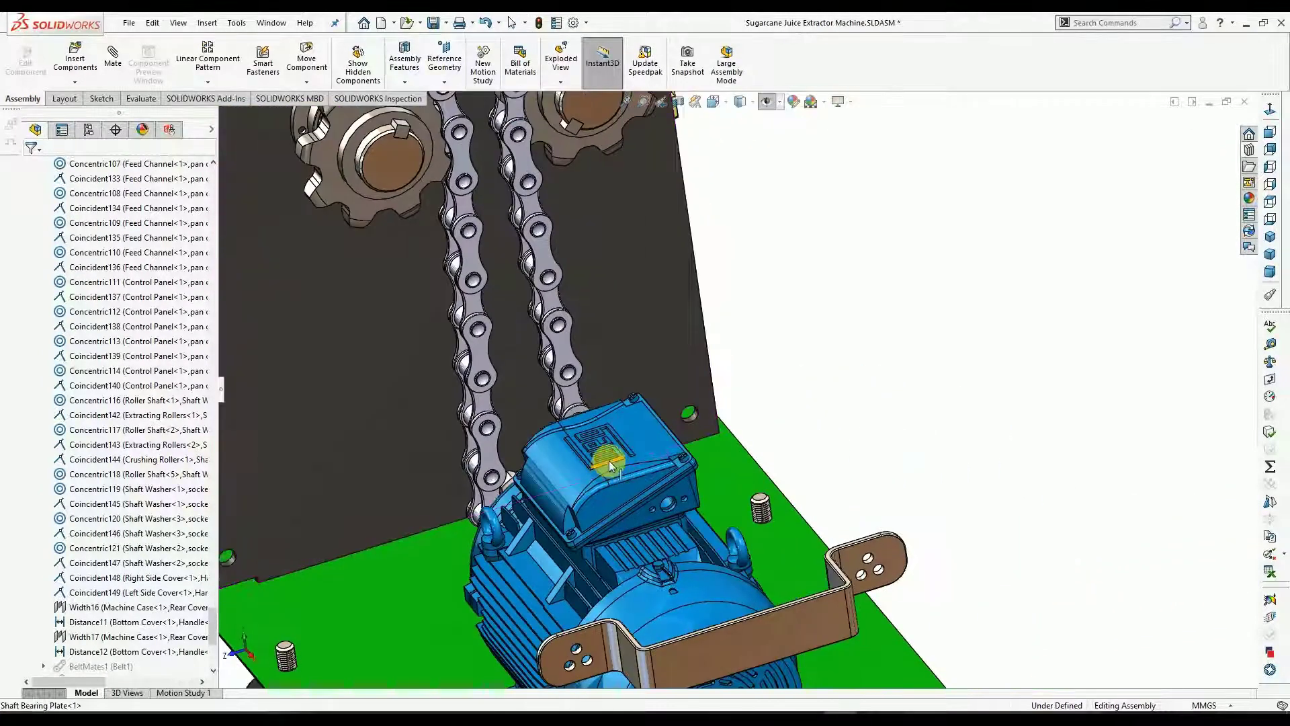
pyautogui.scroll(2, 608, 462)
pyautogui.scroll(3, 617, 376)
pyautogui.moveTo(617, 376); pyautogui.dragTo(623, 177, button='middle')
pyautogui.scroll(-3, 724, 237)
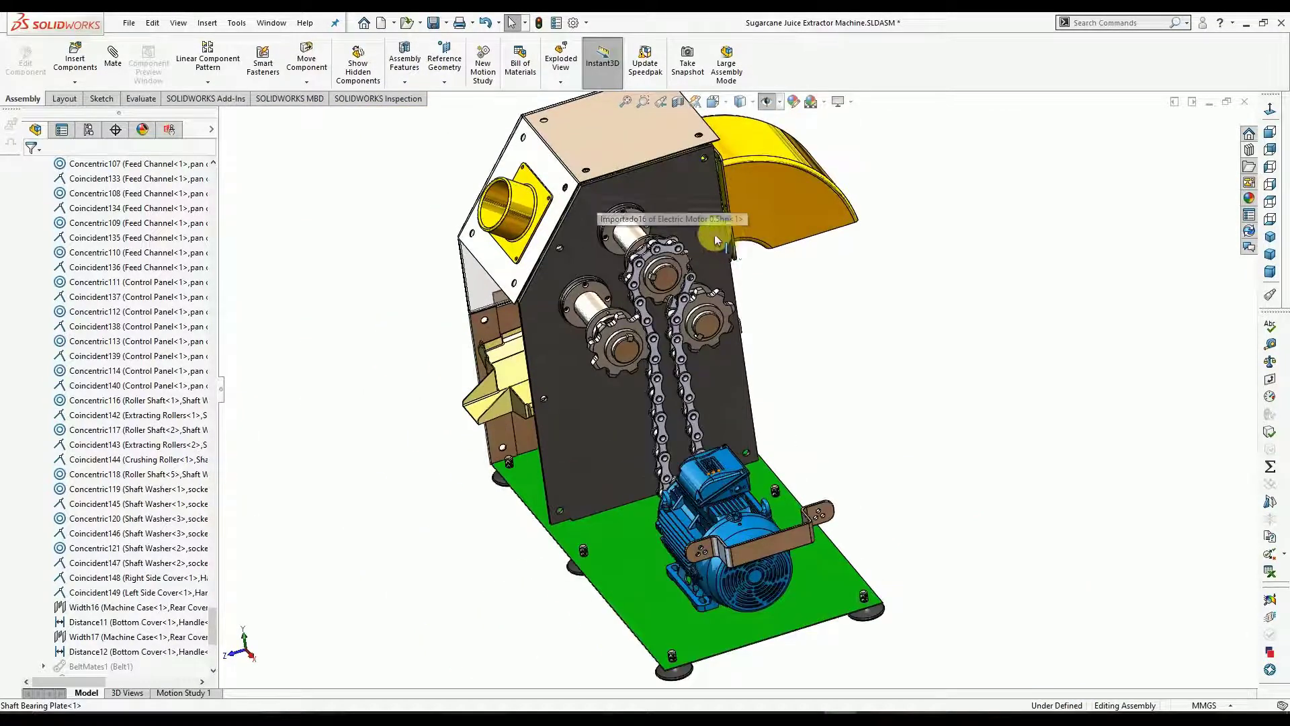
pyautogui.scroll(-4, 705, 269)
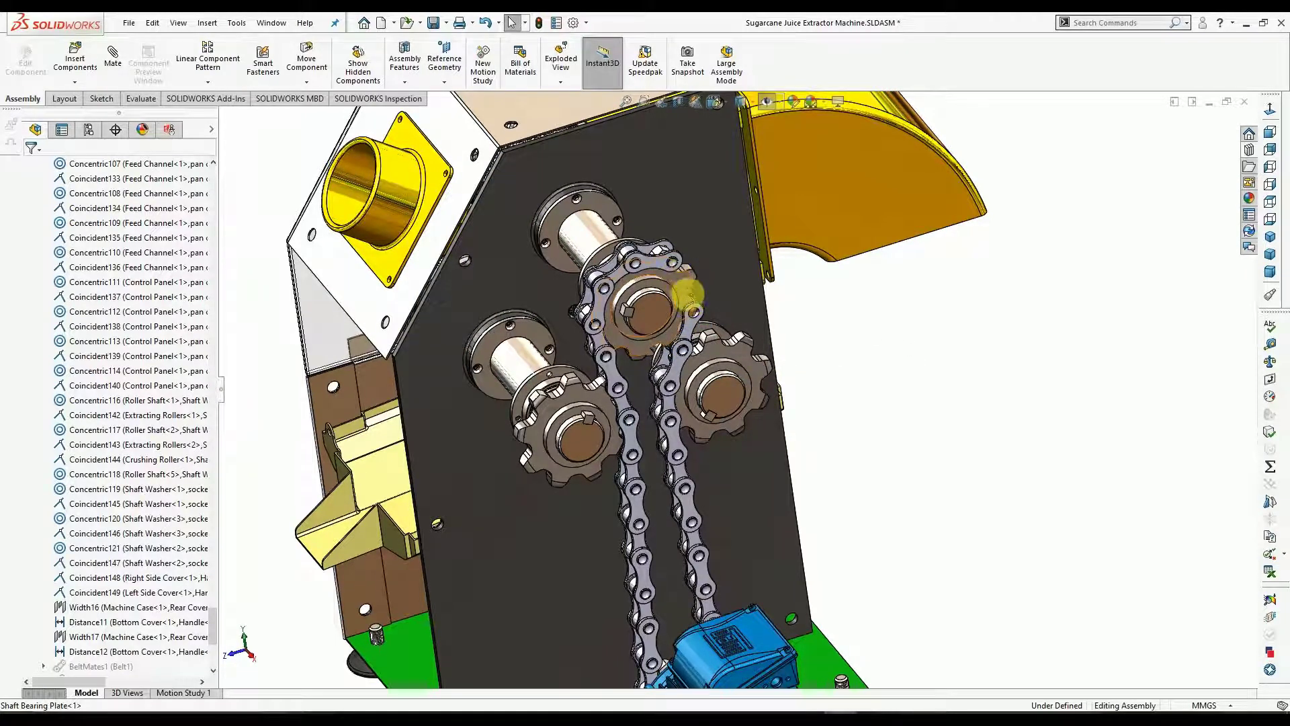
pyautogui.scroll(-2, 686, 290)
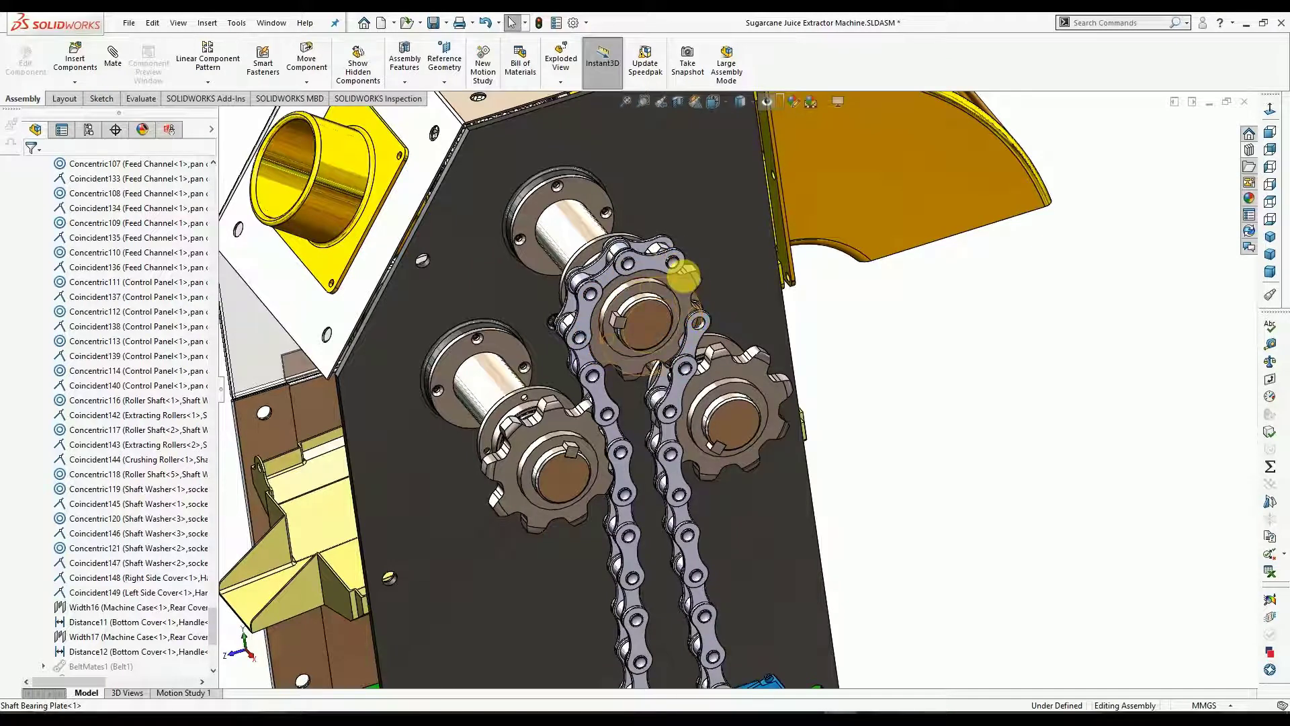
pyautogui.scroll(1, 699, 323)
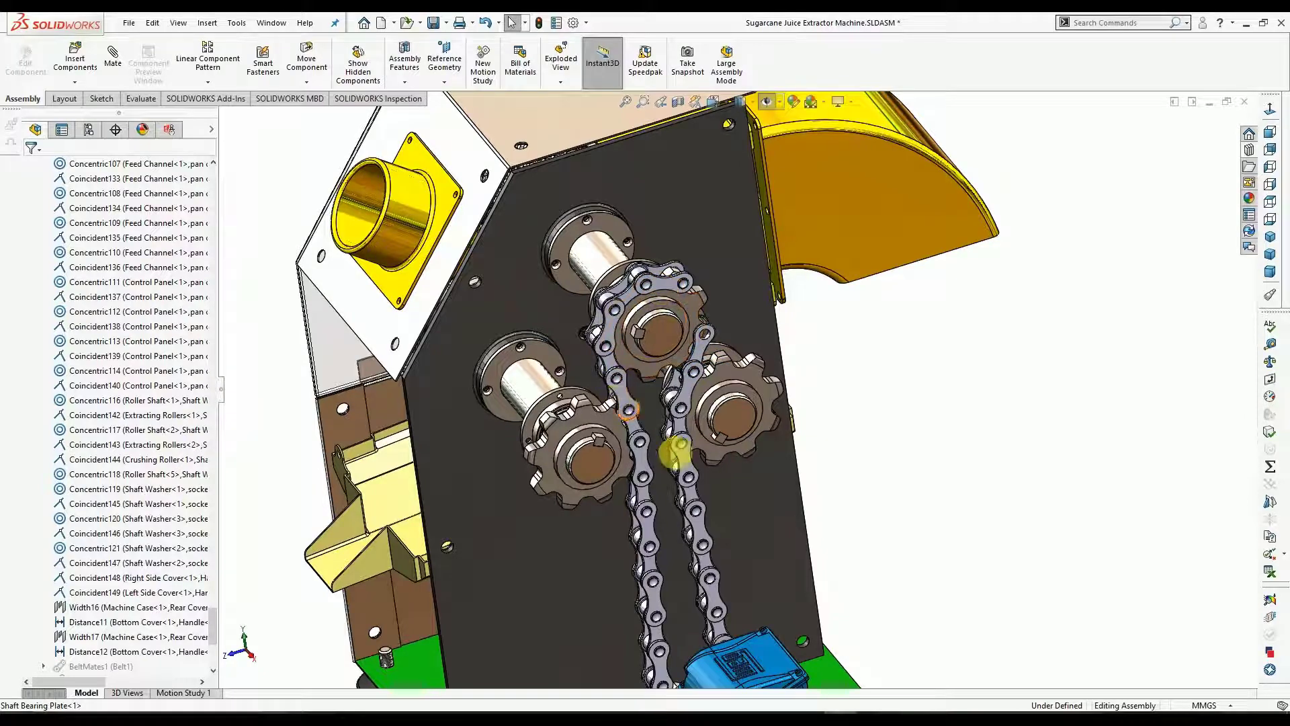
pyautogui.scroll(5, 639, 331)
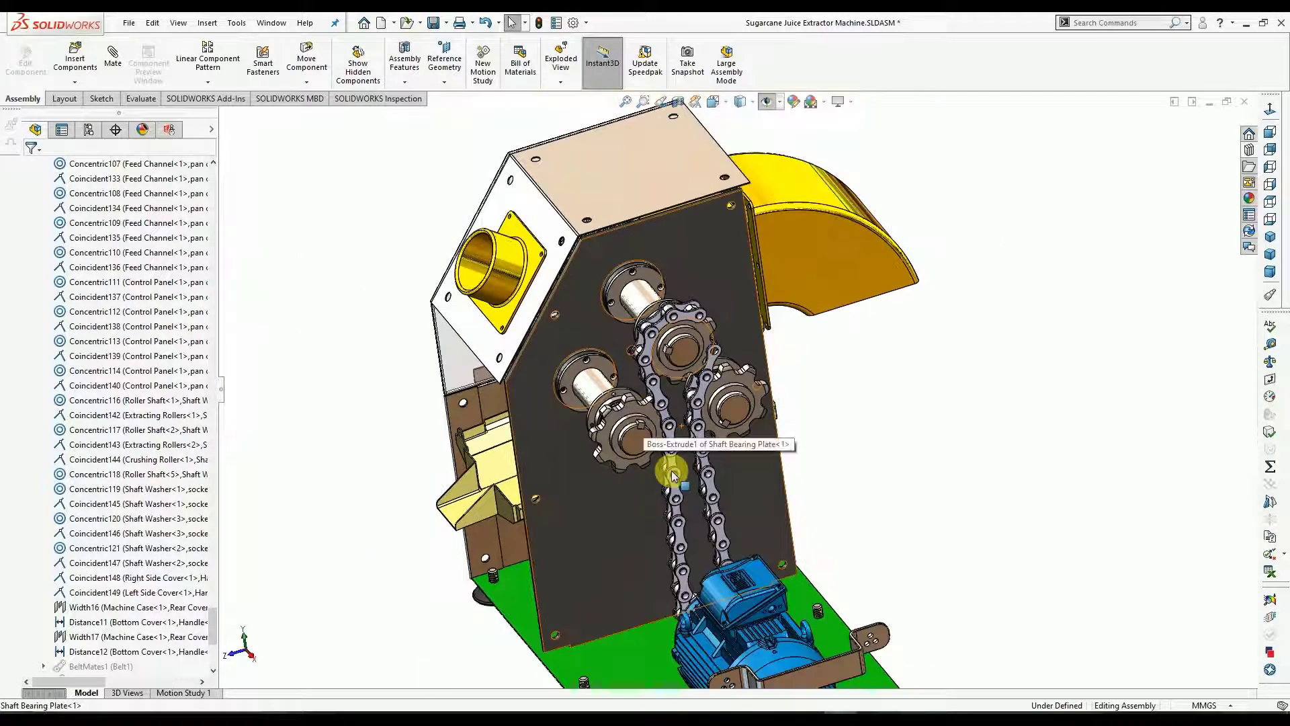
pyautogui.moveTo(679, 422); pyautogui.dragTo(679, 514, button='middle')
pyautogui.moveTo(692, 443); pyautogui.dragTo(632, 397, button='middle')
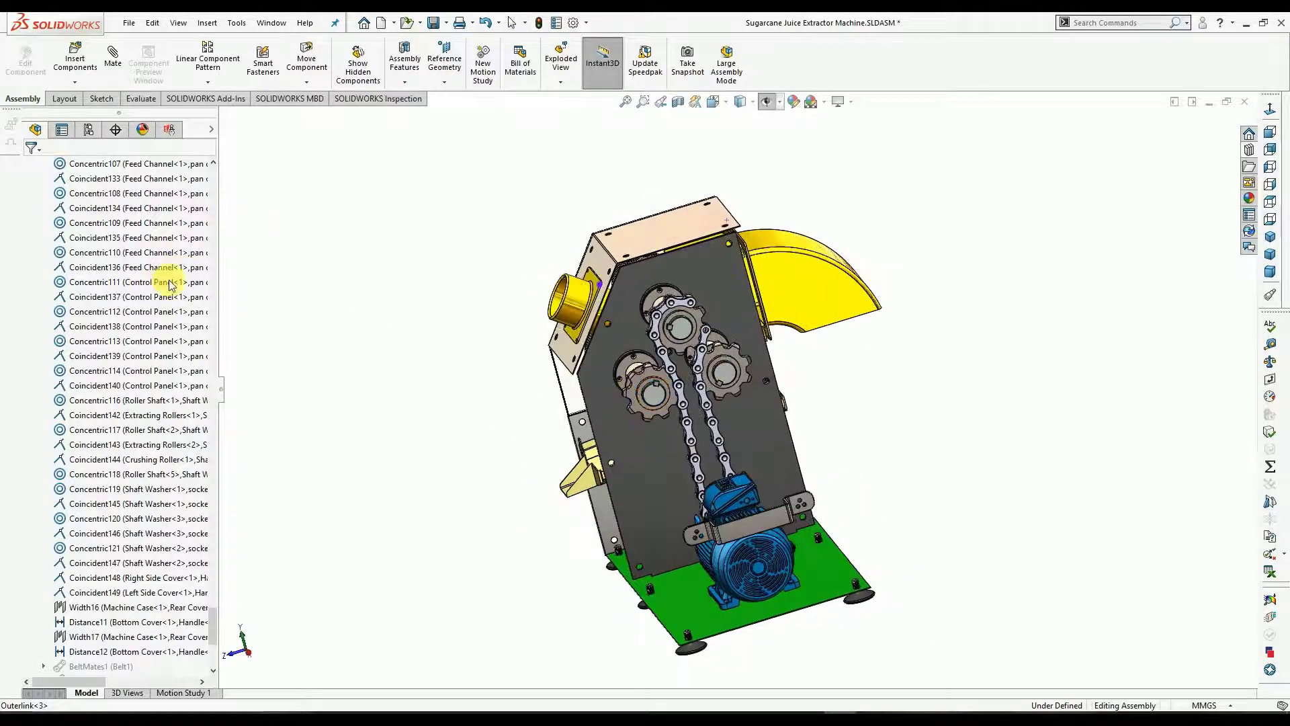
pyautogui.scroll(-6, 215, 637)
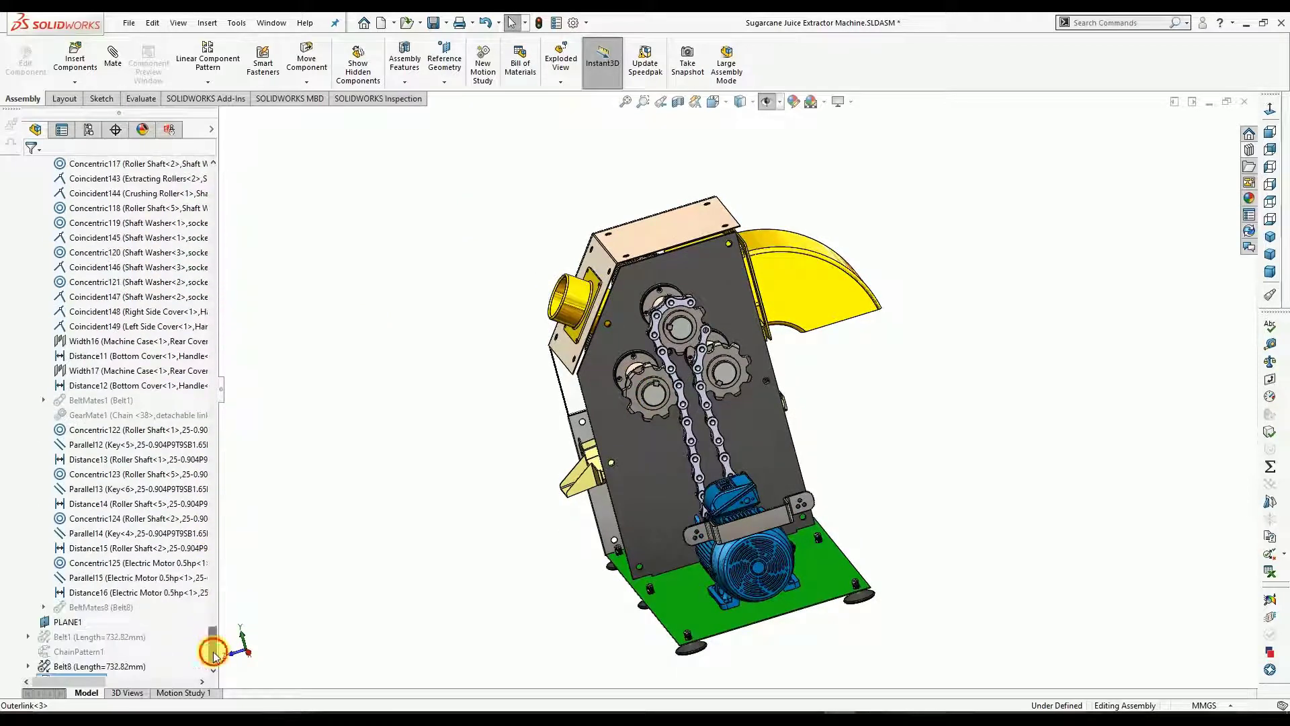
pyautogui.click(120, 673)
pyautogui.rightClick(120, 672)
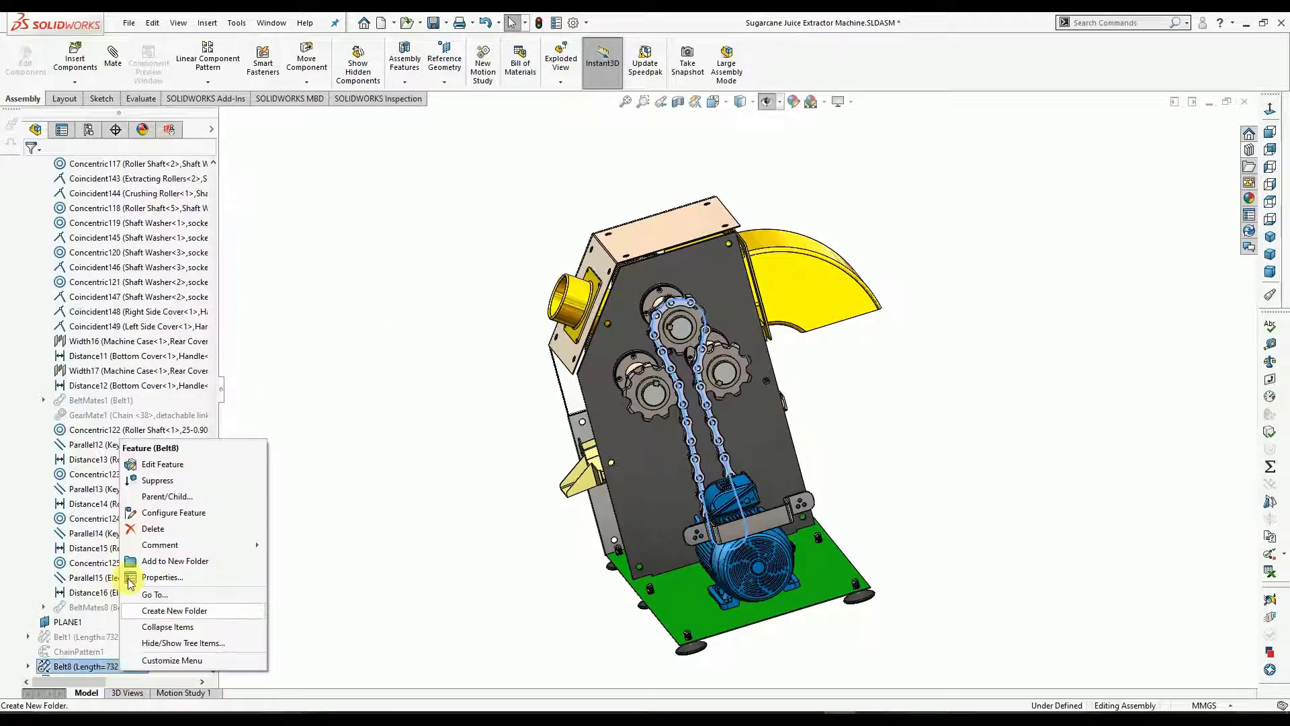
pyautogui.click(164, 464)
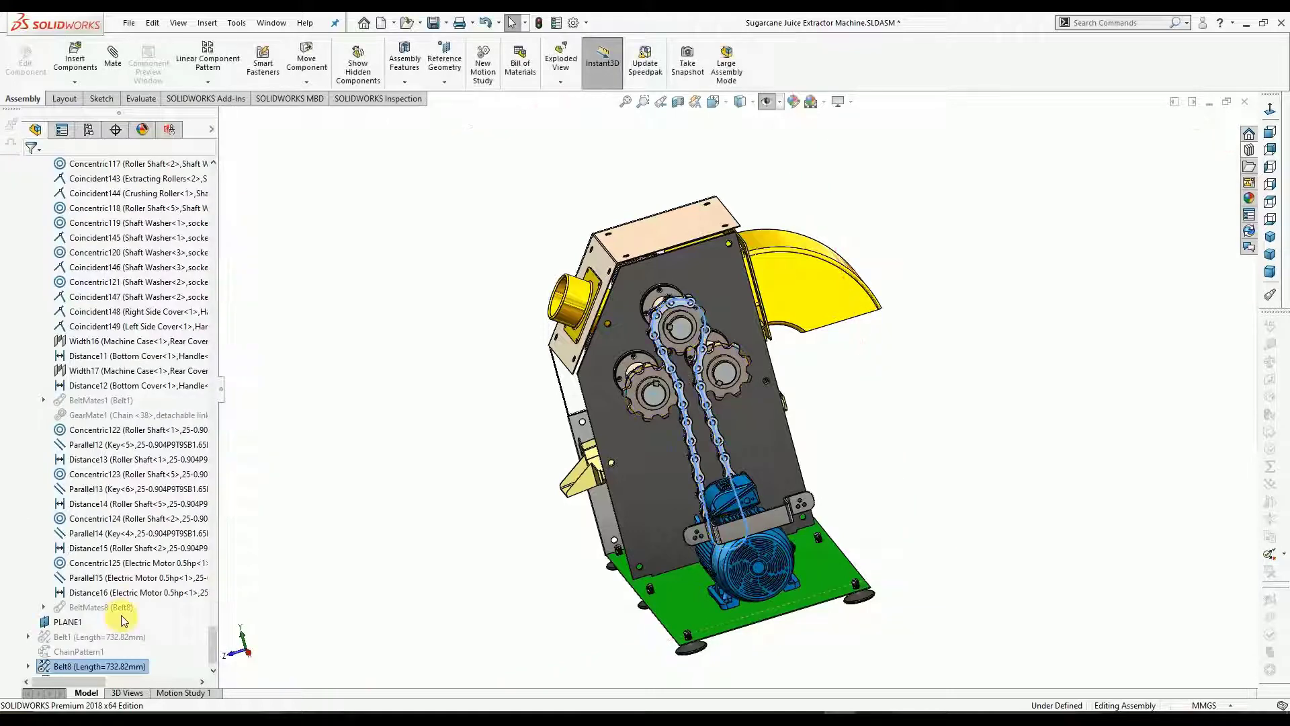
# Edit ChainPattern2, turn off Fill Path and increase its number of instances by one.
pyautogui.scroll(-1, 145, 671)
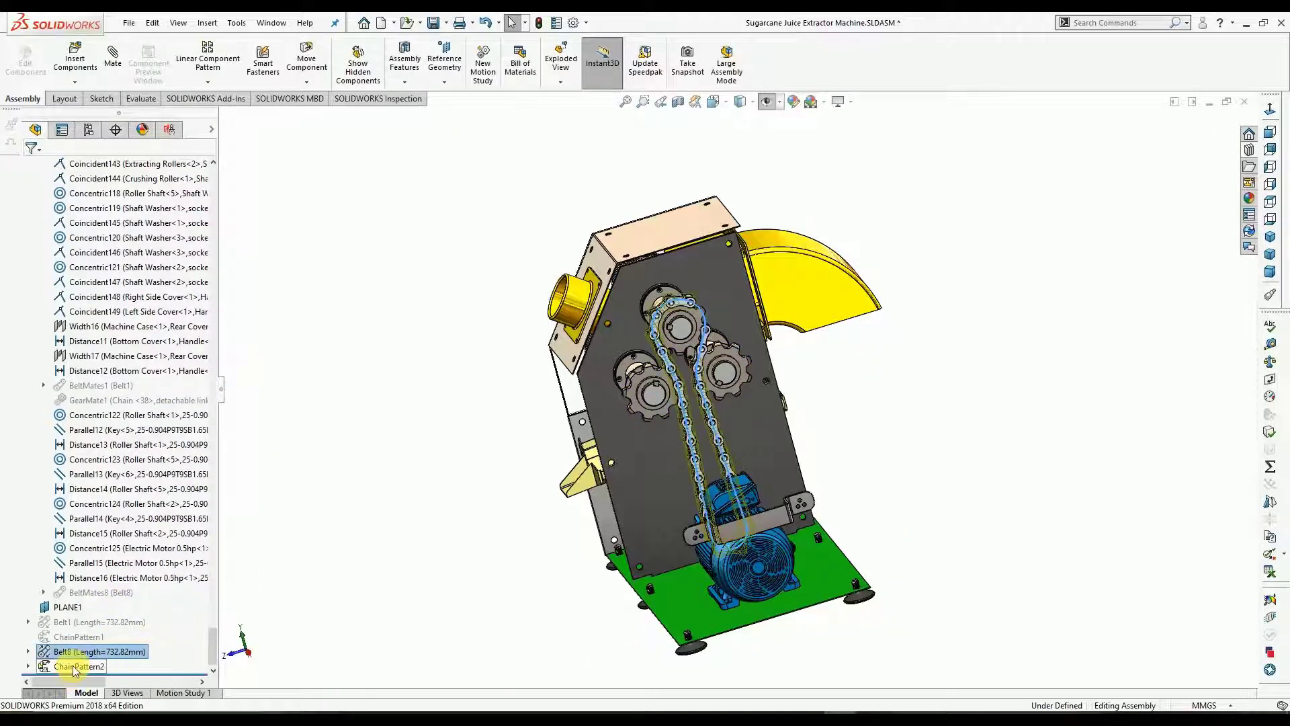
pyautogui.rightClick(74, 667)
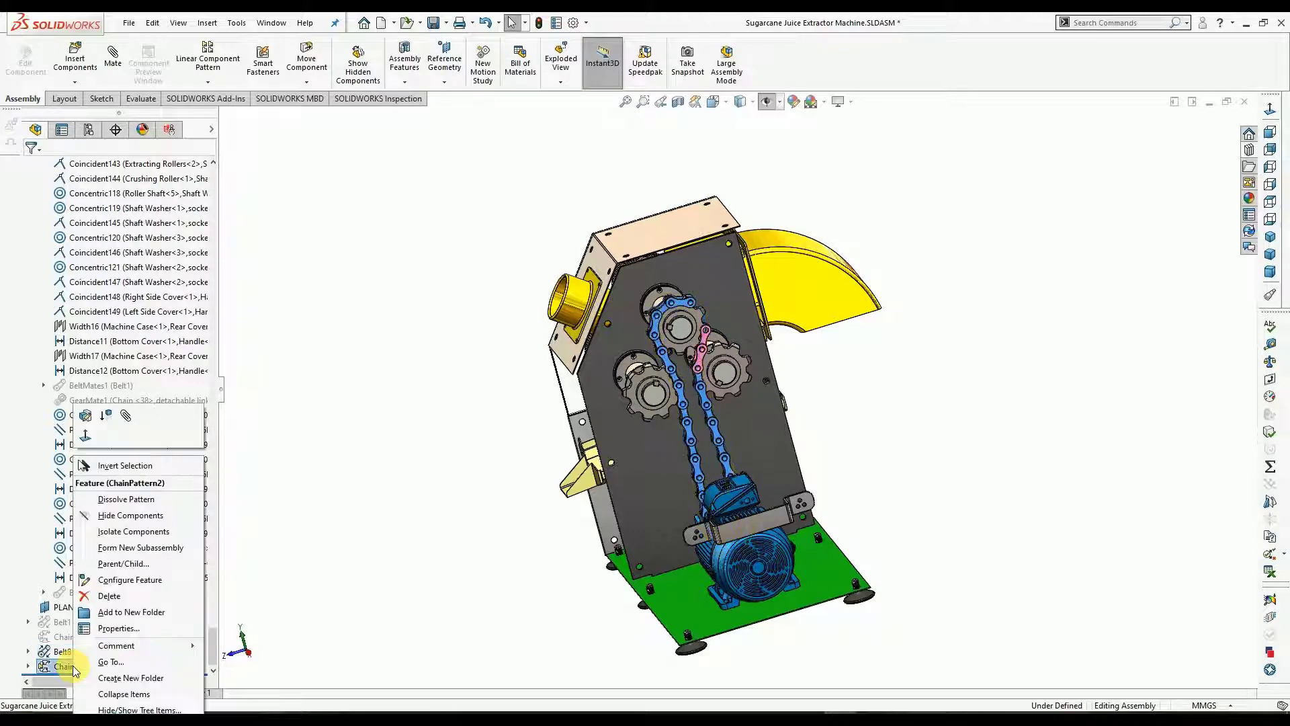
pyautogui.click(86, 416)
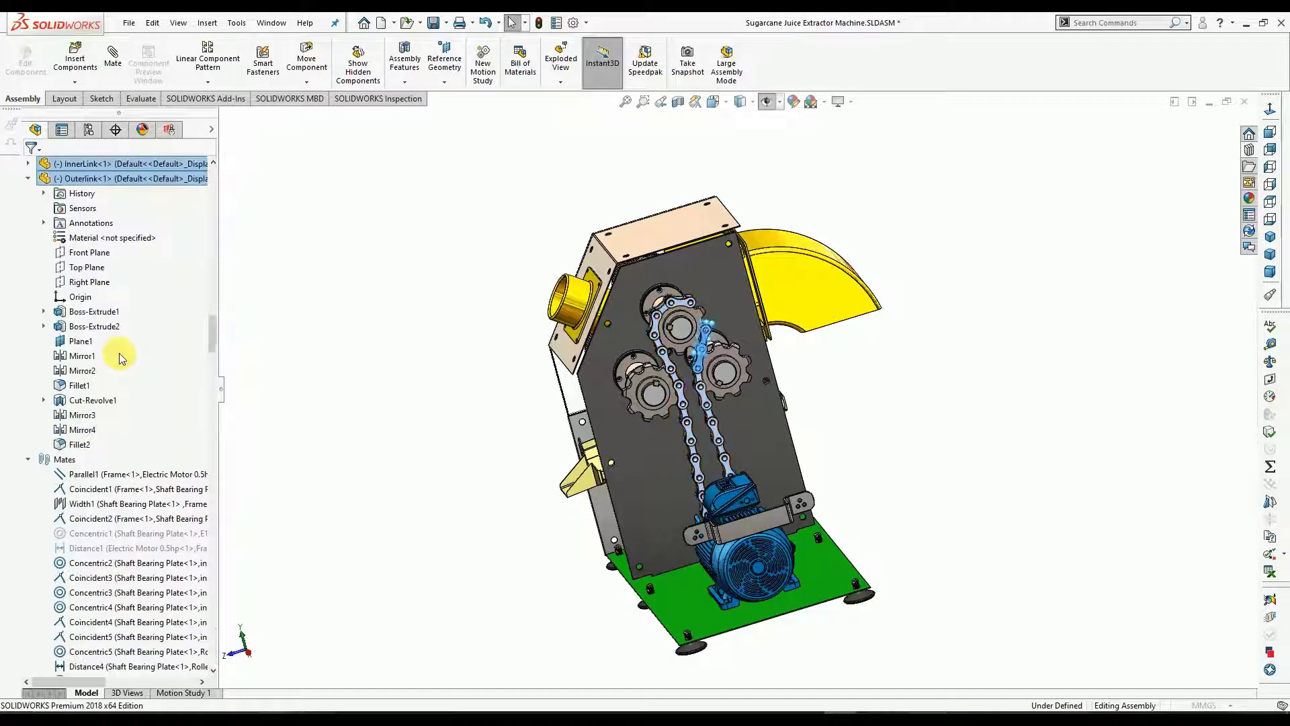
pyautogui.click(81, 295)
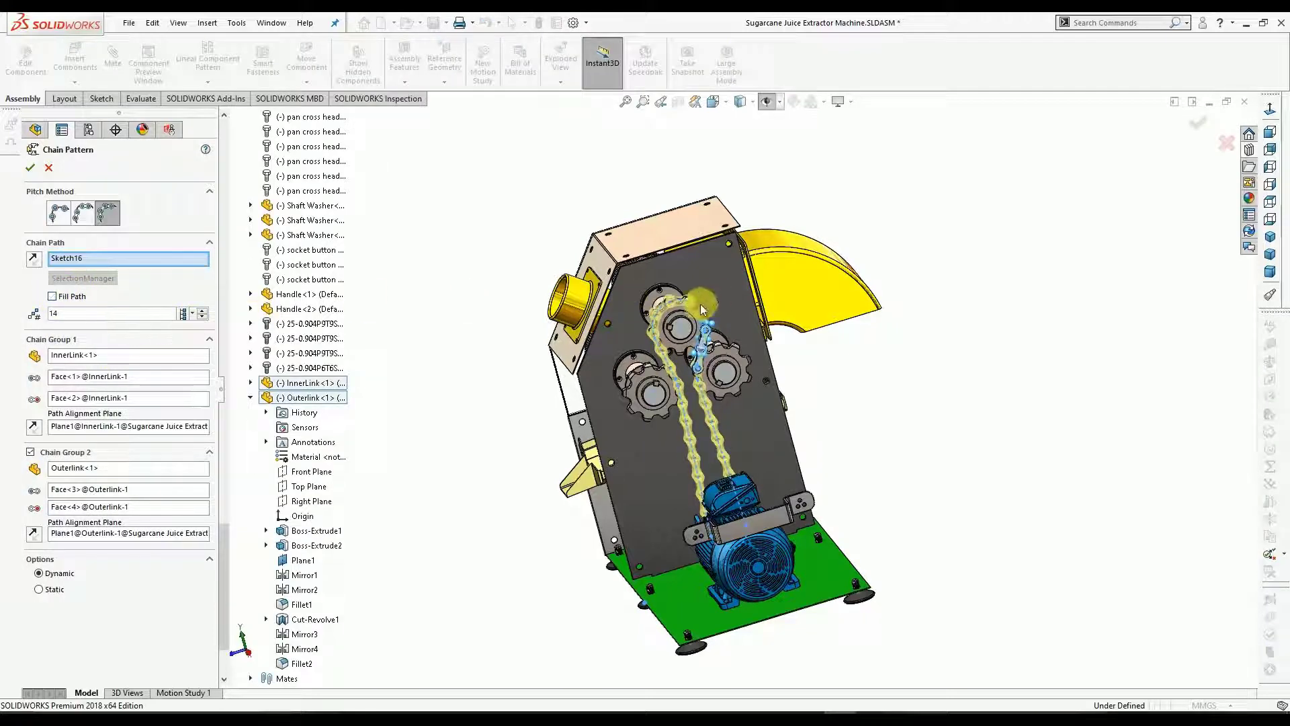
pyautogui.scroll(-5, 698, 316)
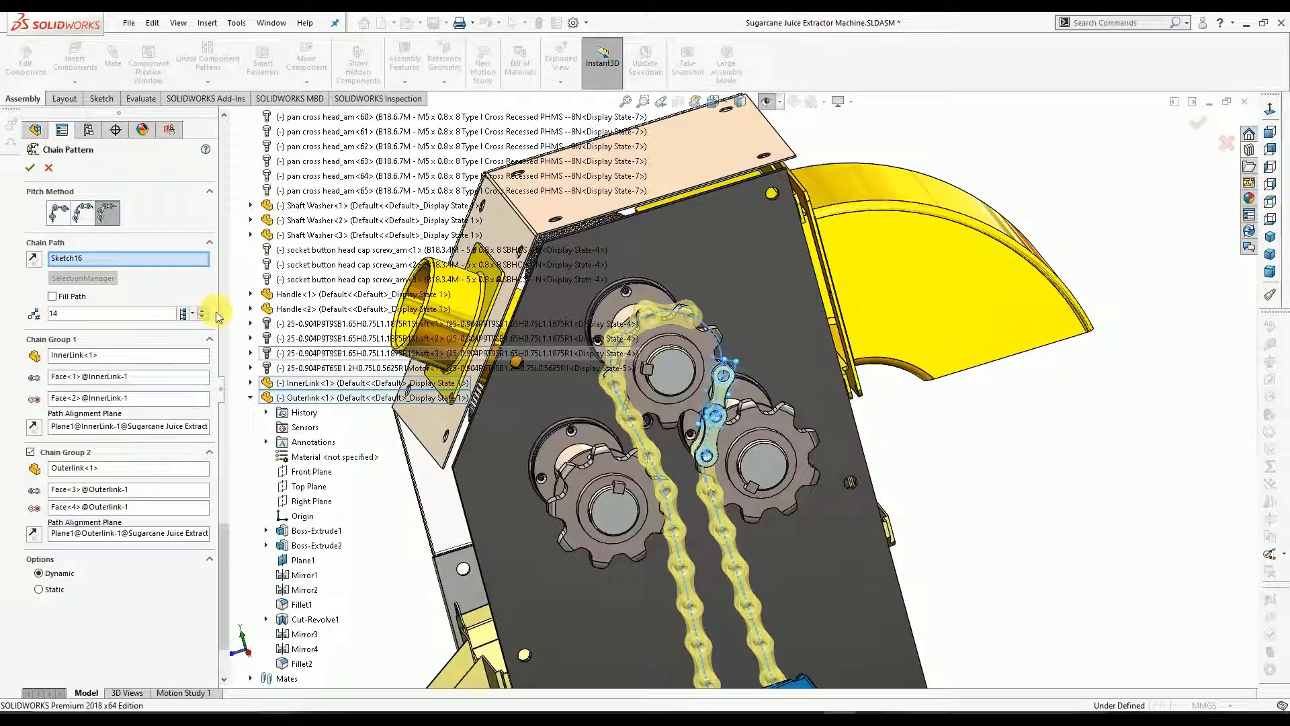
pyautogui.click(202, 310)
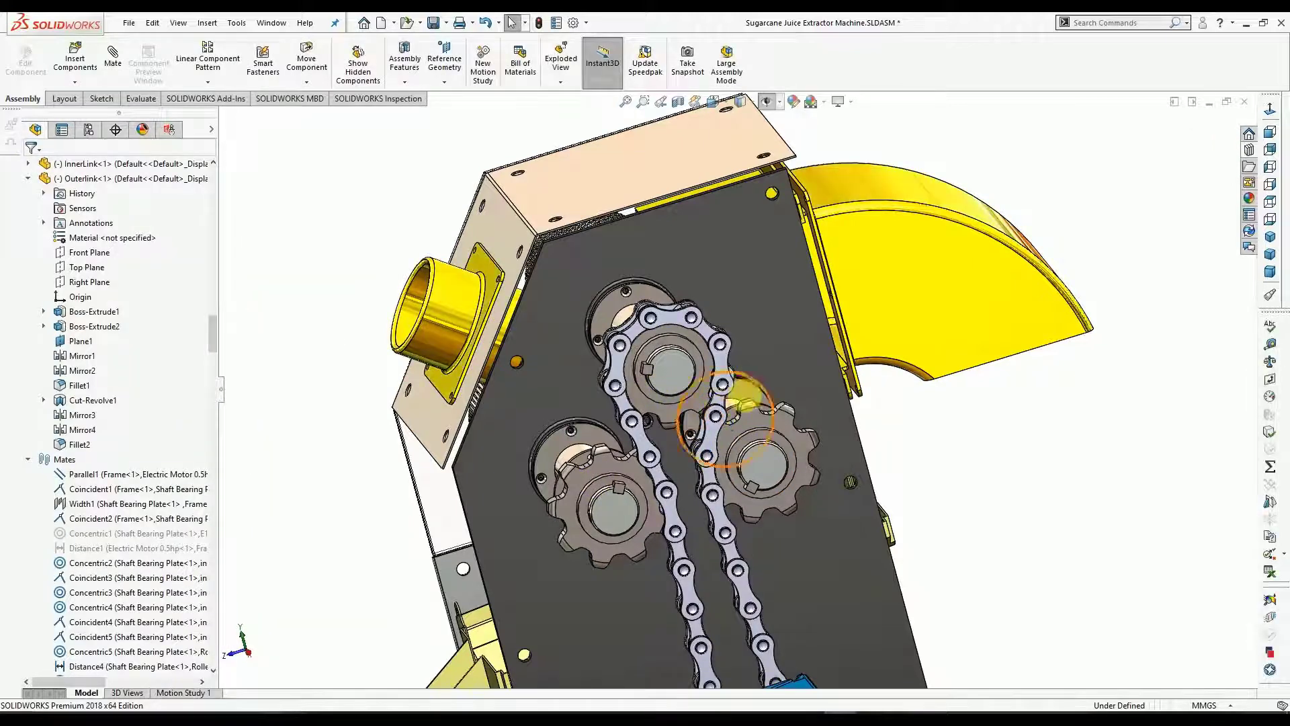
# Examine the updated chain around the motor and roller sprockets from several sides of the machine.
pyautogui.scroll(2, 722, 410)
pyautogui.scroll(2, 712, 504)
pyautogui.moveTo(719, 528); pyautogui.dragTo(683, 543, button='middle')
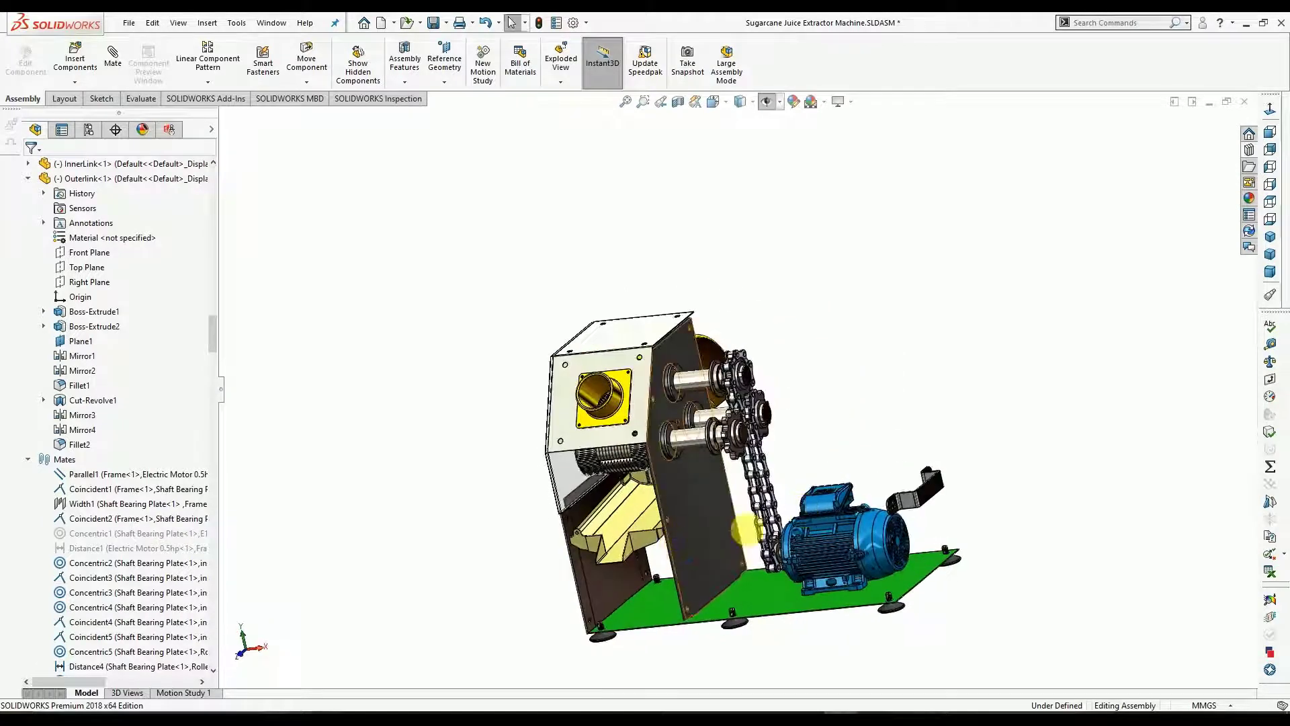
pyautogui.scroll(-4, 749, 532)
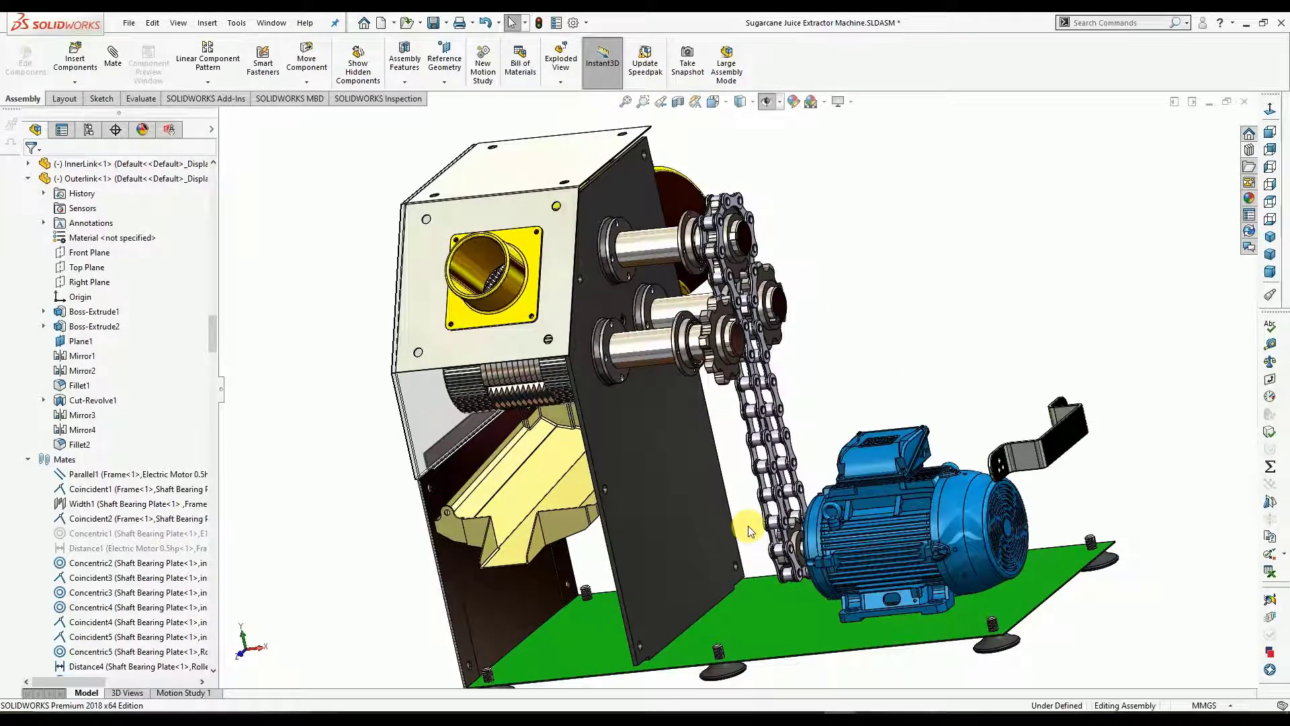
pyautogui.scroll(2, 788, 407)
pyautogui.scroll(-1, 788, 406)
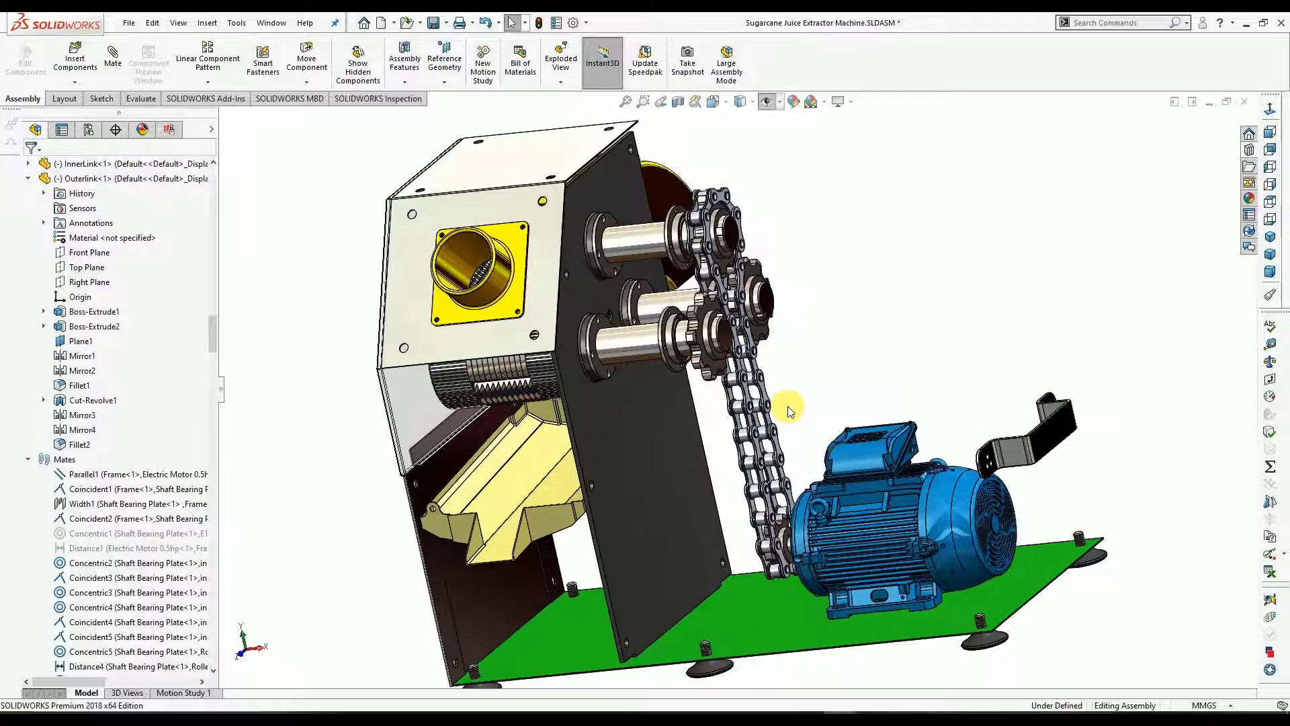
pyautogui.scroll(1, 788, 406)
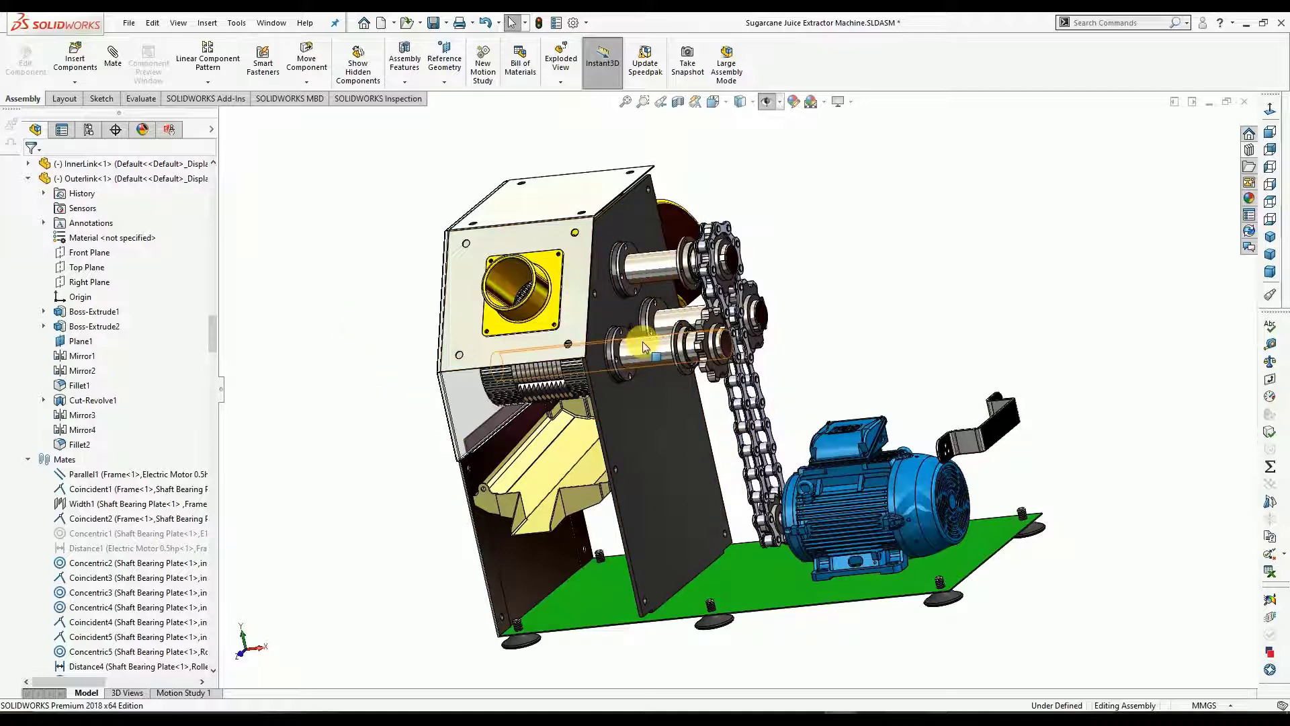
pyautogui.moveTo(611, 418); pyautogui.dragTo(537, 457, button='middle')
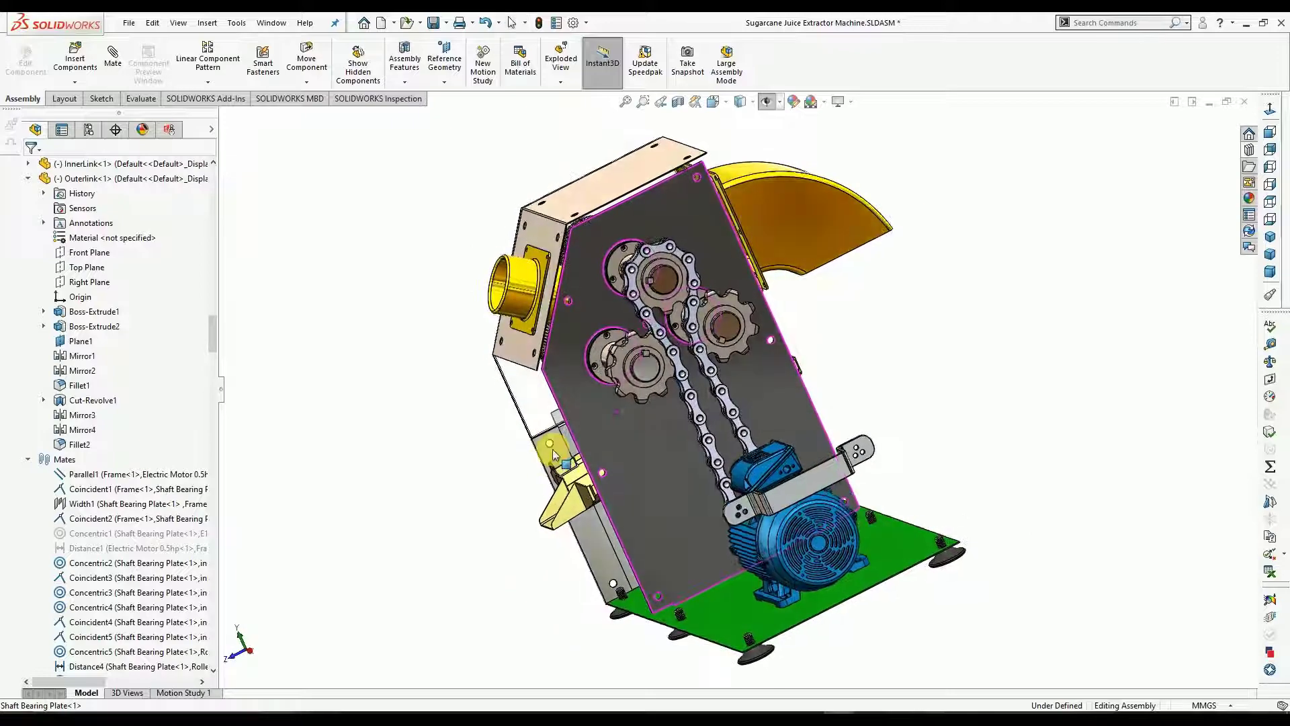
pyautogui.scroll(-1, 647, 327)
pyautogui.moveTo(647, 327); pyautogui.dragTo(699, 404, button='middle')
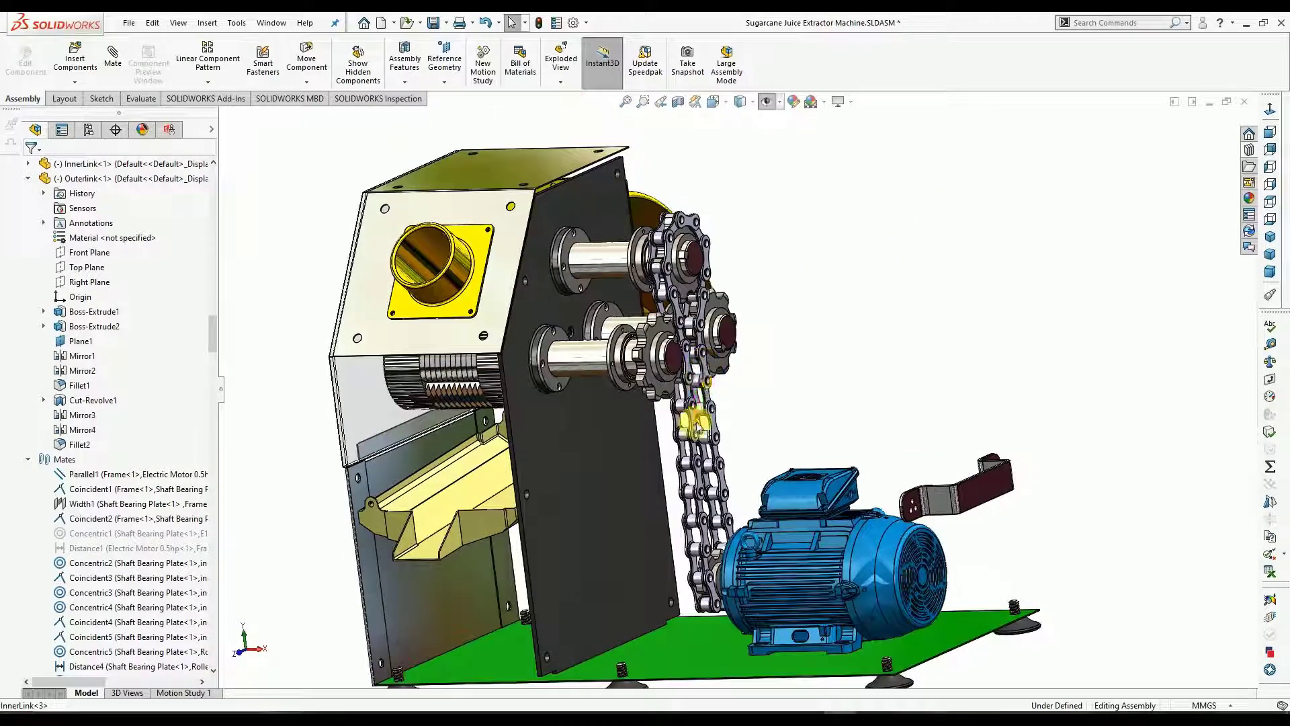